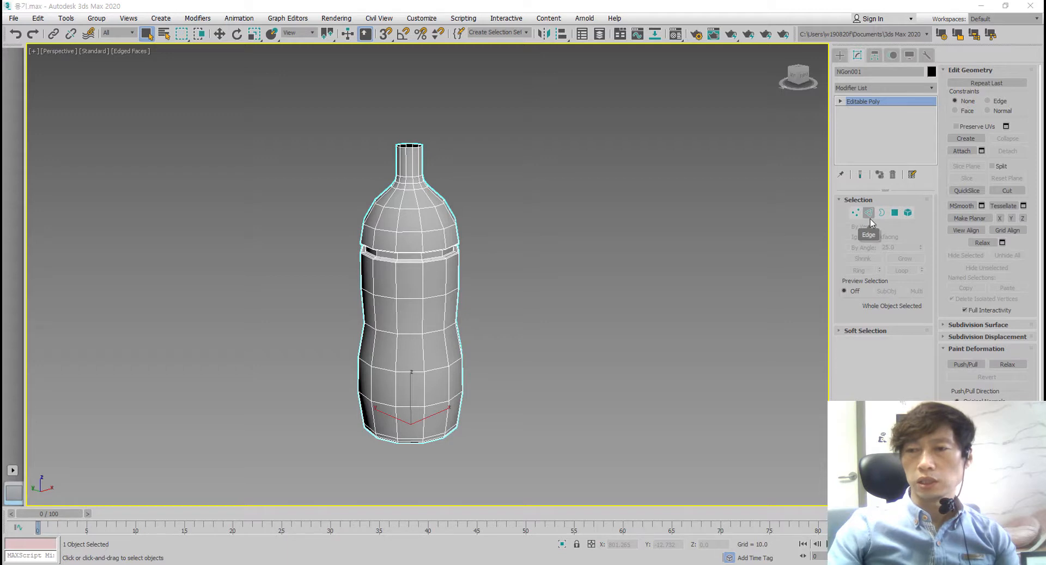
Insert a vertex near the middle of each of the four edges bounding one front face of the bottle's shoulder.
{"action": "left_click", "coordinate": [870, 213]}
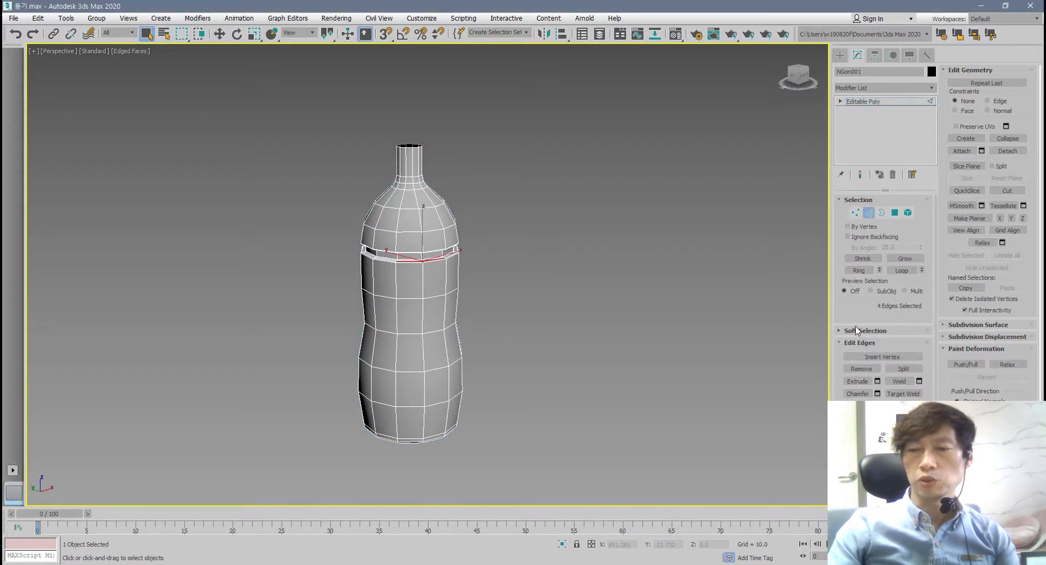
{"action": "left_click", "coordinate": [649, 307]}
{"action": "scroll", "coordinate": [651, 316], "scroll_direction": "up", "scroll_amount": 6}
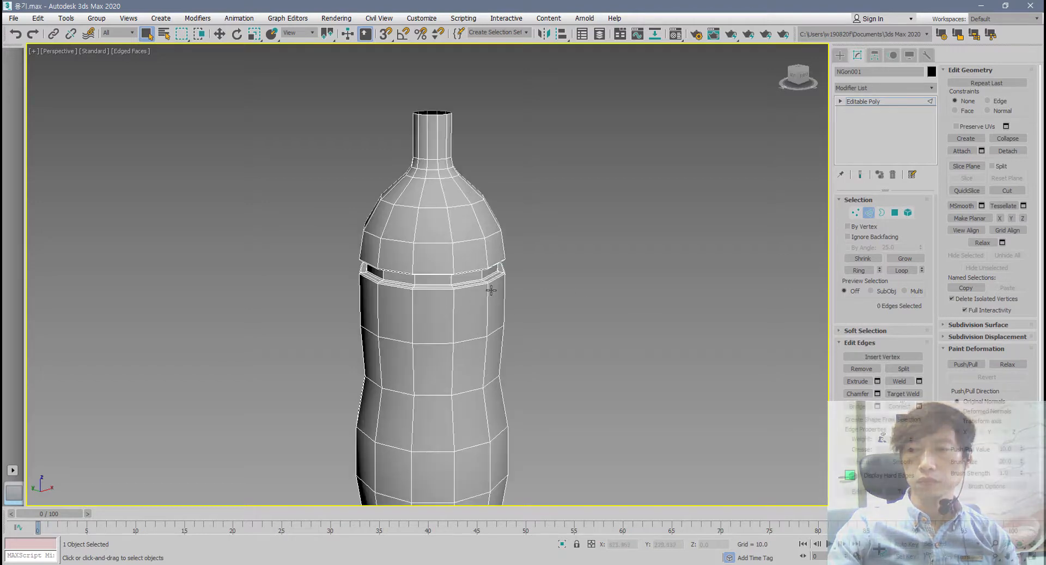
{"action": "middle_click_drag", "start_coordinate": [656, 325], "coordinate": [749, 449]}
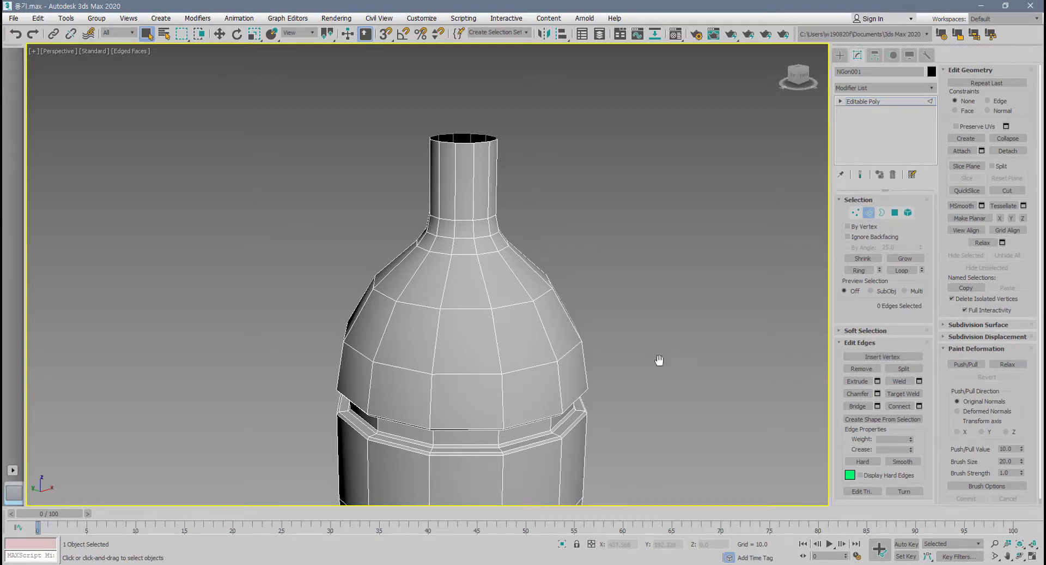
{"action": "scroll", "coordinate": [451, 349], "scroll_direction": "up", "scroll_amount": 5}
{"action": "scroll", "coordinate": [509, 331], "scroll_direction": "up", "scroll_amount": 3}
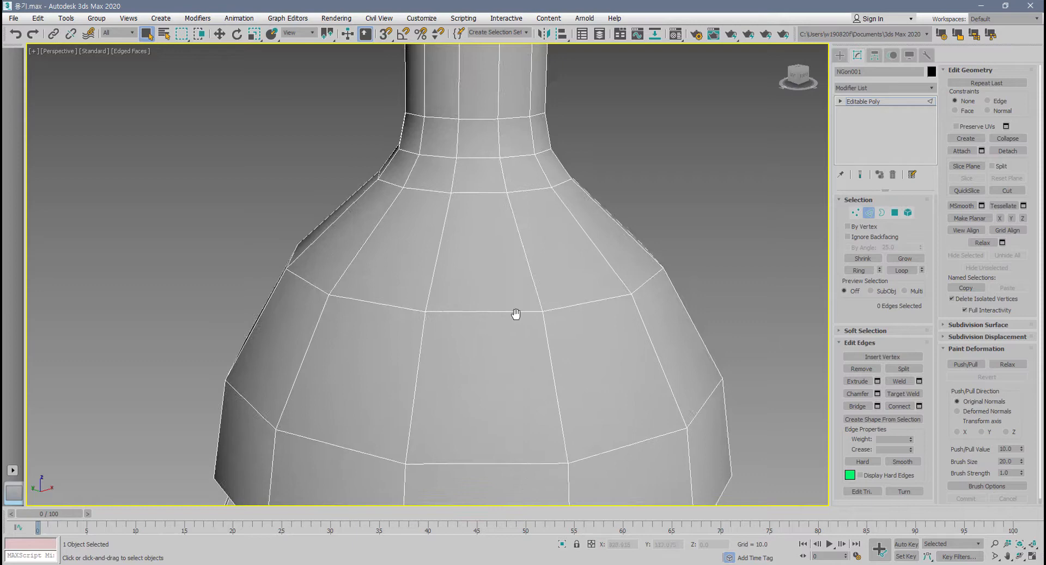
{"action": "left_click", "coordinate": [882, 355]}
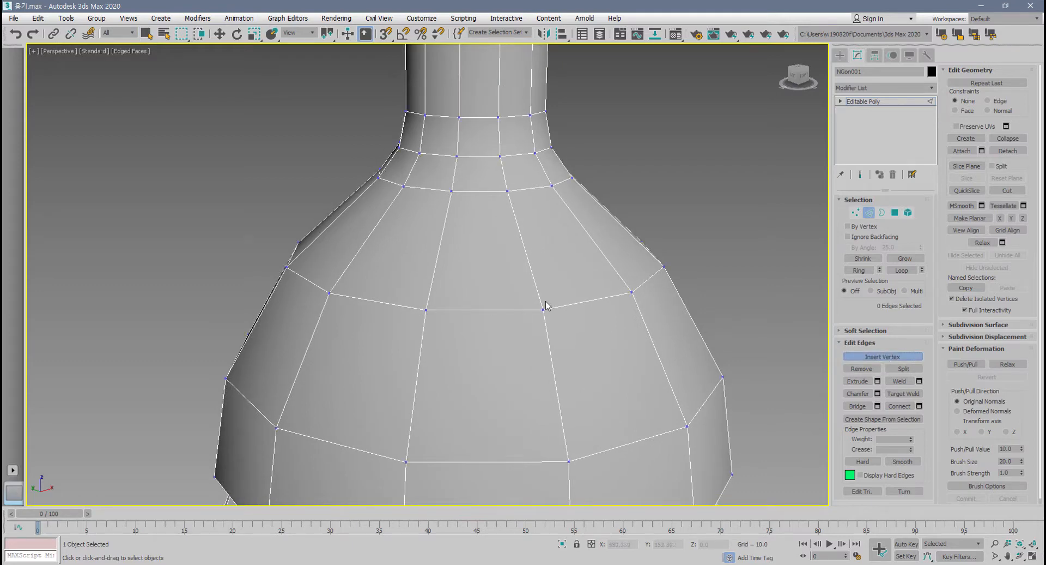
{"action": "left_click", "coordinate": [485, 310]}
{"action": "left_click", "coordinate": [416, 389]}
{"action": "left_click", "coordinate": [556, 385]}
{"action": "middle_click_drag", "start_coordinate": [528, 443], "coordinate": [512, 387]}
{"action": "scroll", "coordinate": [512, 386], "scroll_direction": "up", "scroll_amount": 3}
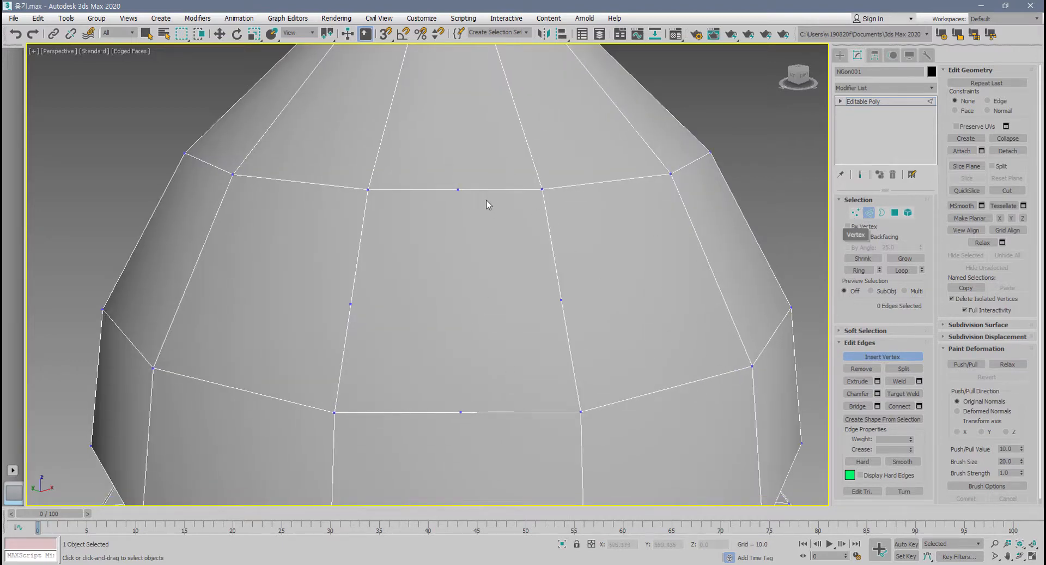
Connect the four inserted vertices on the front shoulder face with new edges.
{"action": "left_click", "coordinate": [855, 213]}
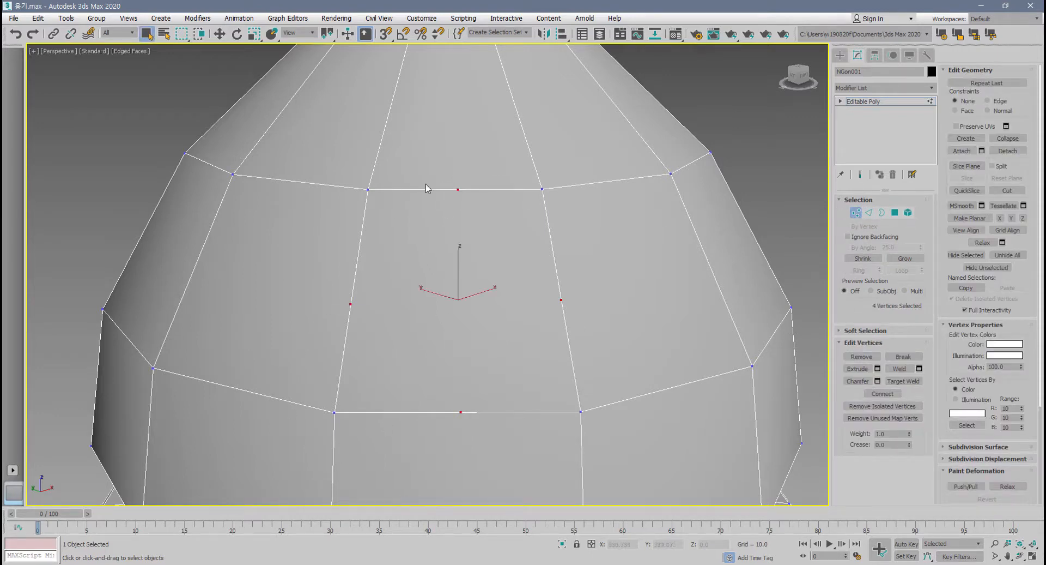
{"action": "left_click", "coordinate": [881, 393]}
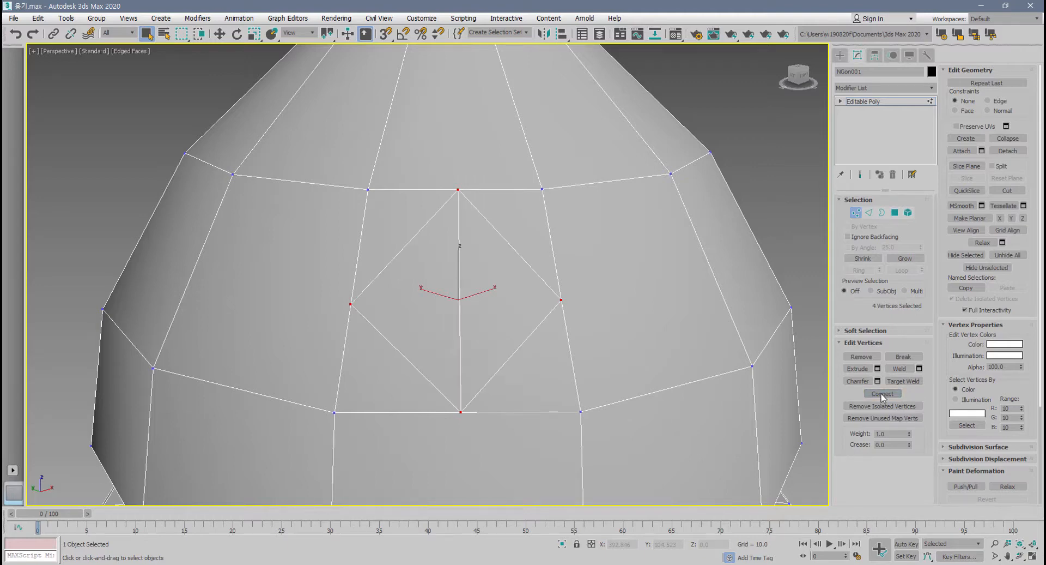
{"action": "mouse_move", "coordinate": [532, 448]}
{"action": "middle_mouse_down", "text": "alt"}
{"action": "mouse_move", "coordinate": [425, 455]}
{"action": "mouse_move", "coordinate": [562, 453]}
{"action": "mouse_move", "coordinate": [522, 454]}
{"action": "middle_mouse_up", "text": "alt"}
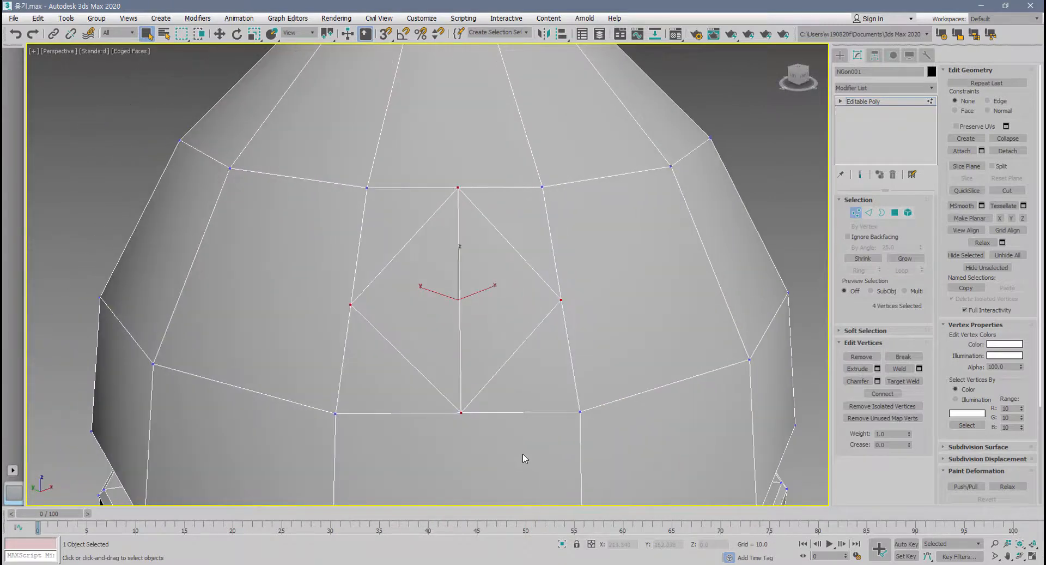
Undo the vertex connections and the four inserted vertices on the shoulder face.
{"action": "key", "text": "ctrl+z"}
{"action": "key", "text": "ctrl+z"}
{"action": "key", "text": "ctrl+z"}
{"action": "key", "text": "ctrl+z"}
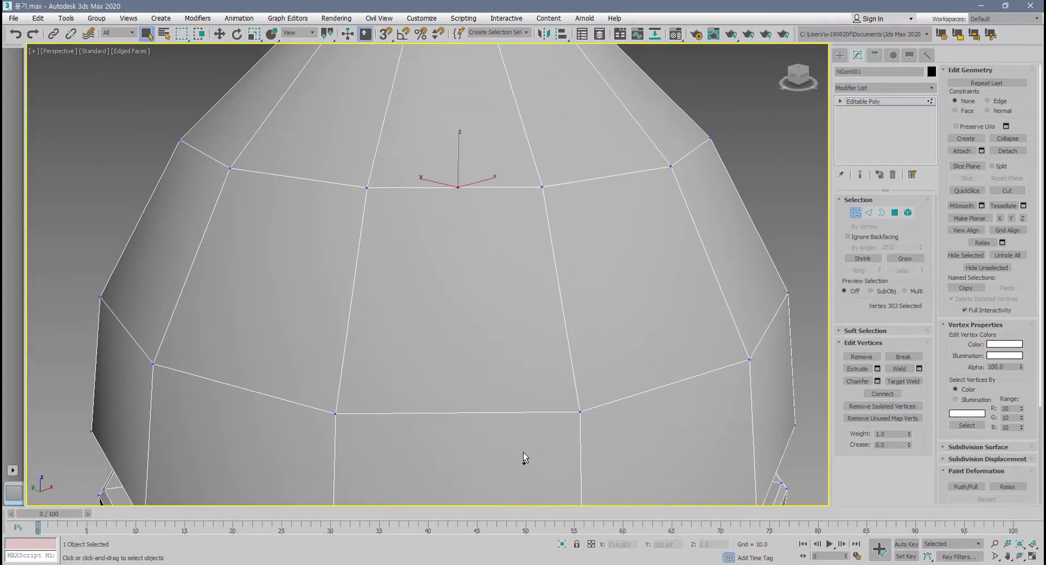
{"action": "left_click", "coordinate": [467, 158]}
Try removing the front horizontal edge of the upper shoulder loop while keeping the surface, and undo it.
{"action": "left_click", "coordinate": [870, 213]}
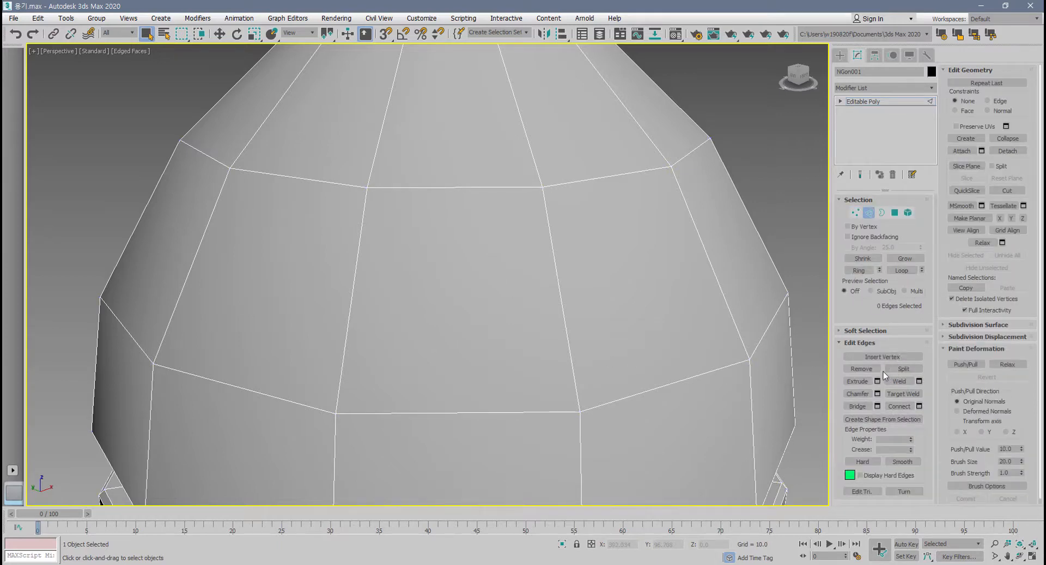
{"action": "left_click", "coordinate": [452, 187]}
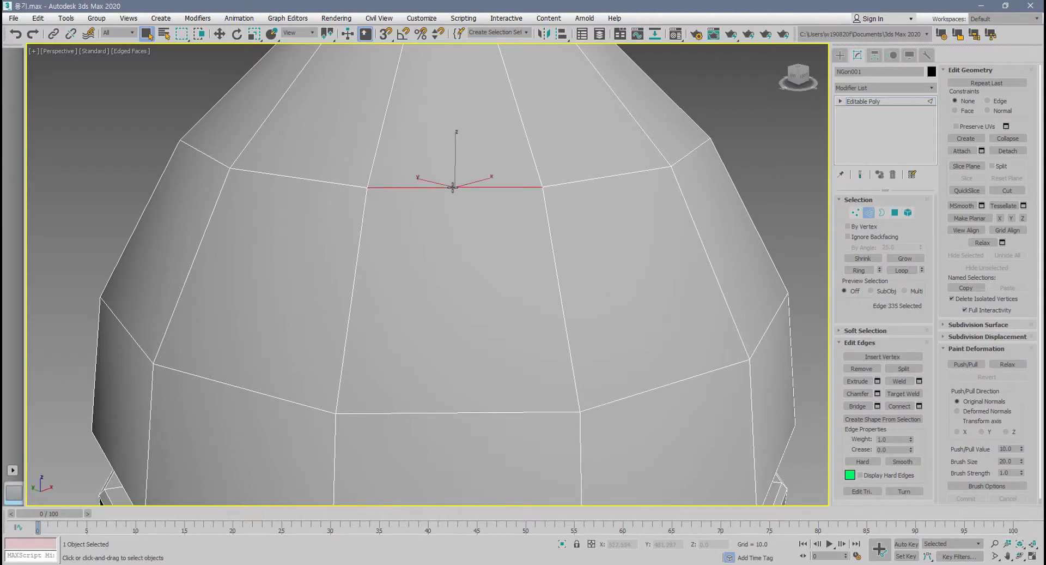
{"action": "key", "text": "BackSpace"}
{"action": "key", "text": "ctrl+z"}
Try deleting the same shoulder edge and also taking it out with the Remove command, undoing each attempt.
{"action": "key", "text": "Delete"}
{"action": "key", "text": "ctrl+z"}
{"action": "left_click", "coordinate": [864, 370]}
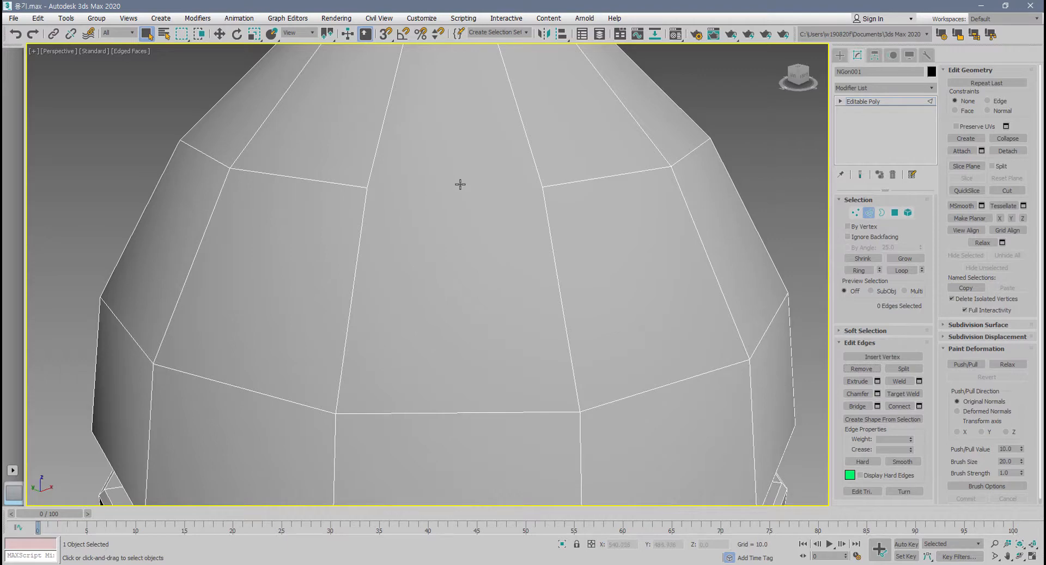
{"action": "key", "text": "ctrl+z"}
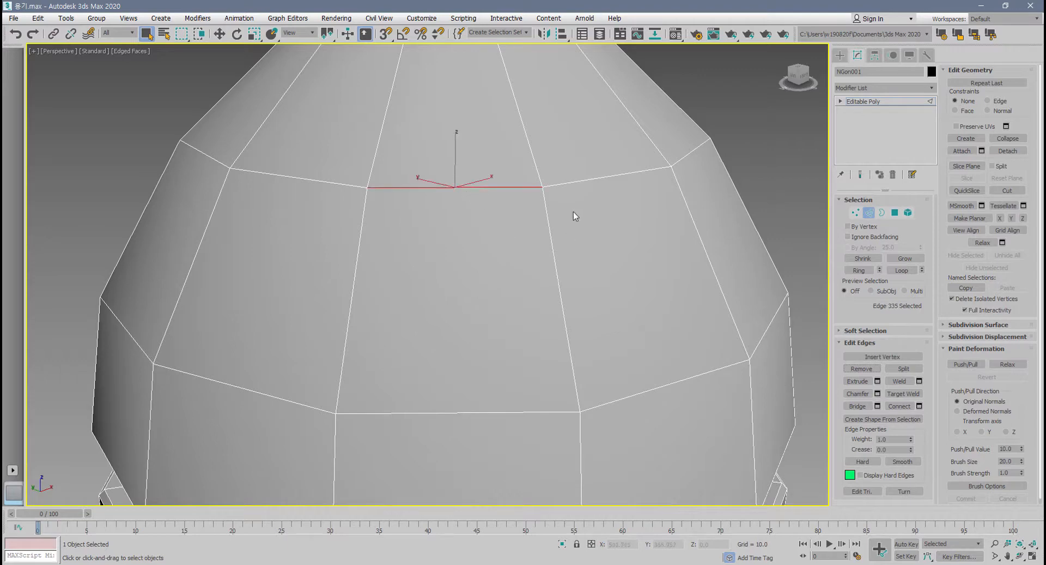
Remove the four edges that meet at one vertex of the upper shoulder loop, keeping the surface.
{"action": "left_click", "coordinate": [584, 181], "text": "ctrl"}
{"action": "left_click", "coordinate": [547, 220], "text": "ctrl"}
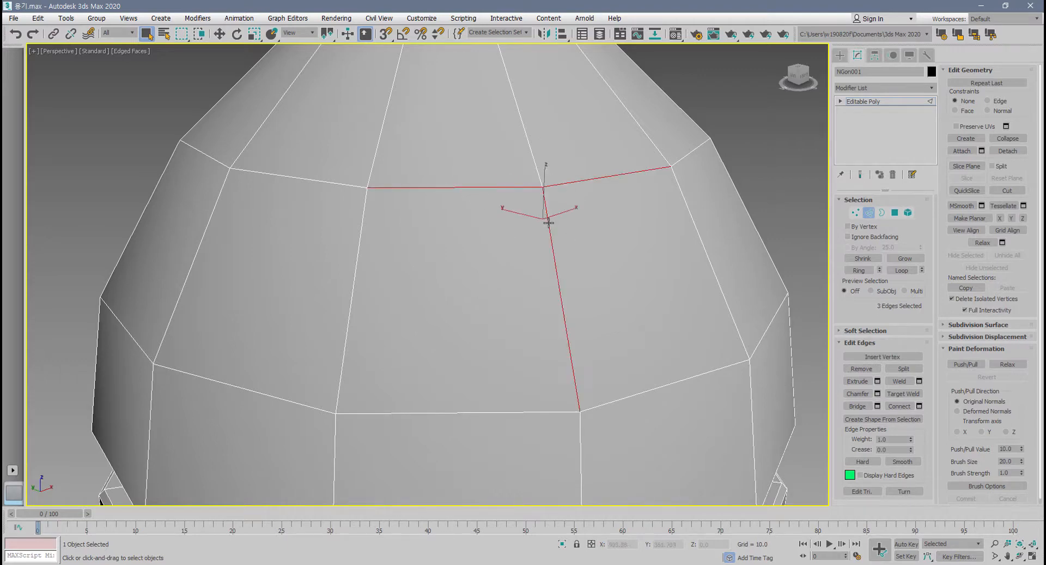
{"action": "left_click", "coordinate": [532, 160], "text": "ctrl"}
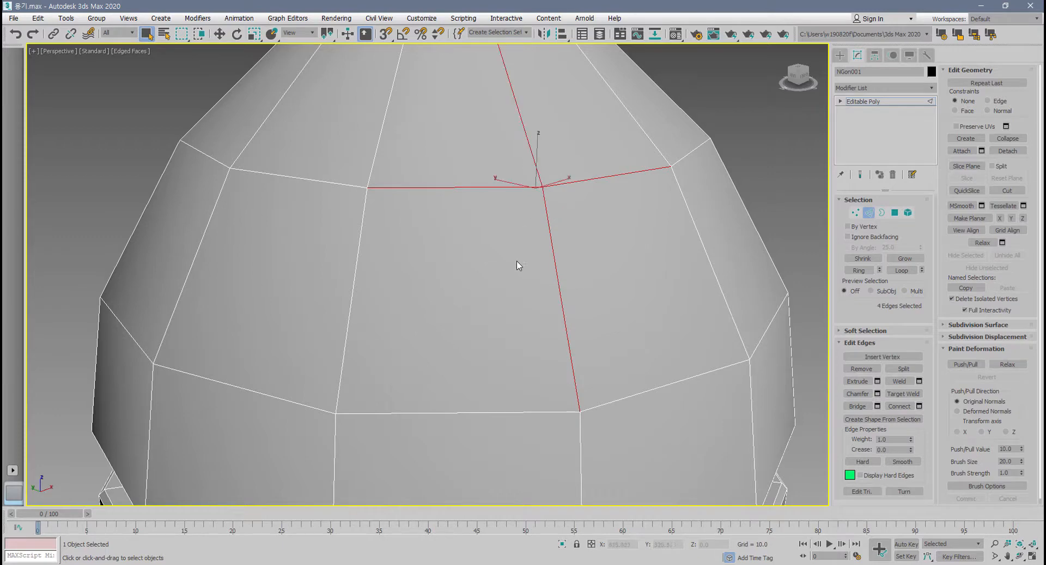
{"action": "scroll", "coordinate": [517, 260], "scroll_direction": "down", "scroll_amount": 2}
{"action": "middle_click_drag", "start_coordinate": [512, 271], "coordinate": [506, 310]}
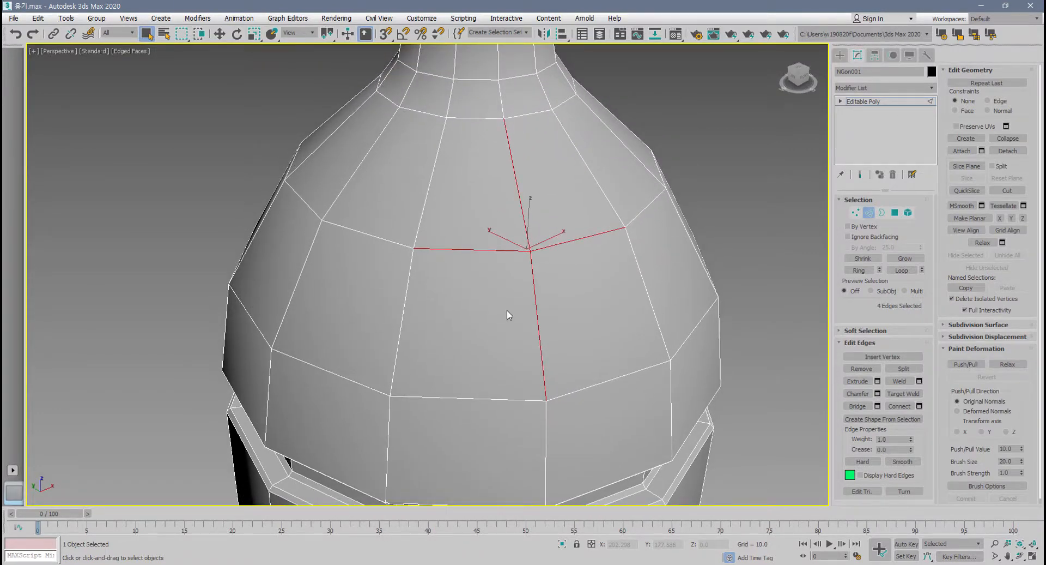
{"action": "key", "text": "BackSpace"}
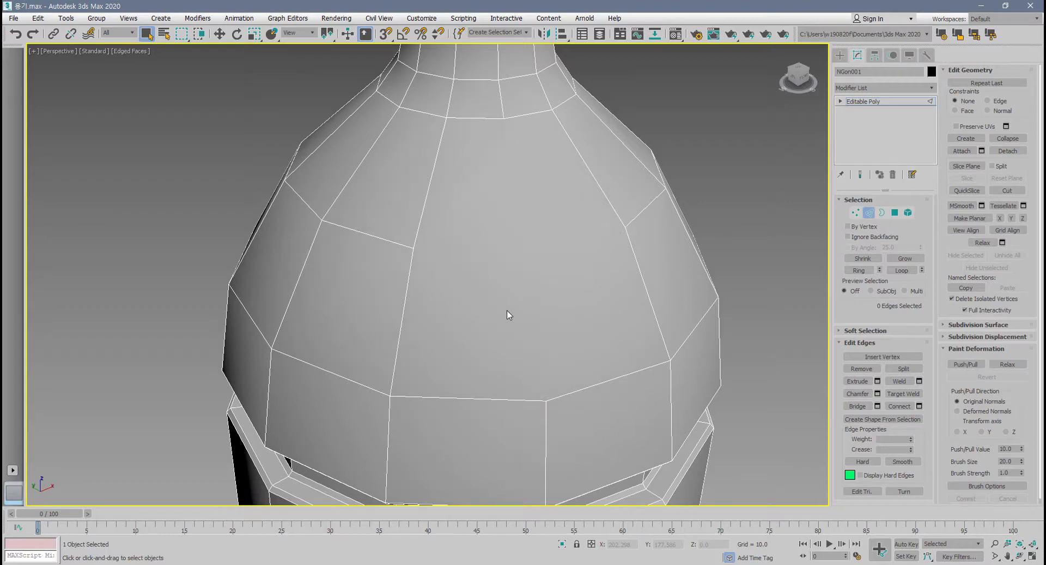
Inspect the shoulder at vertex level and undo the removal of the four edges.
{"action": "left_click", "coordinate": [857, 213]}
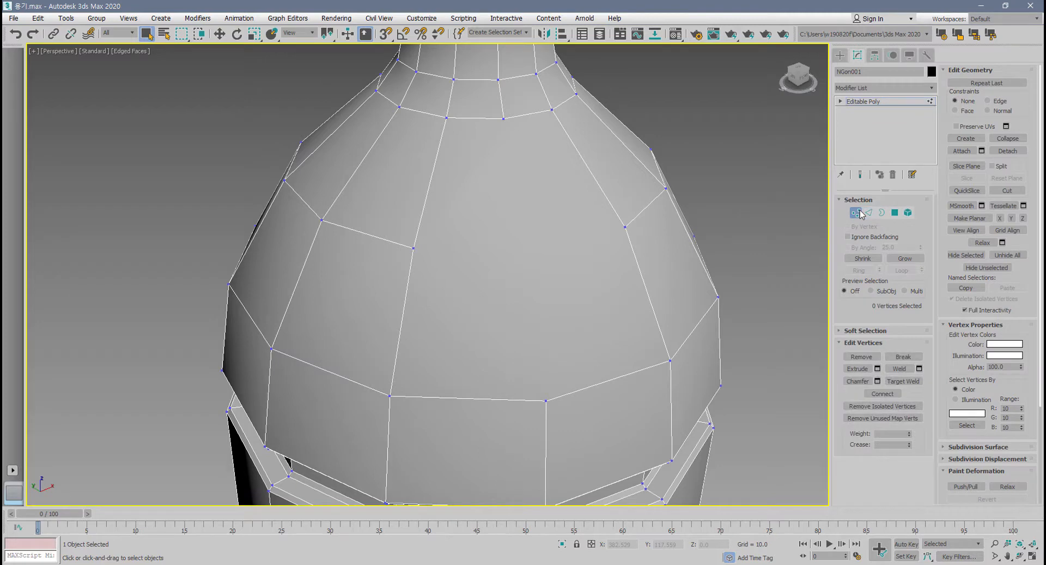
{"action": "key", "text": "ctrl+z"}
{"action": "middle_click_drag", "start_coordinate": [444, 271], "coordinate": [483, 306], "text": "alt"}
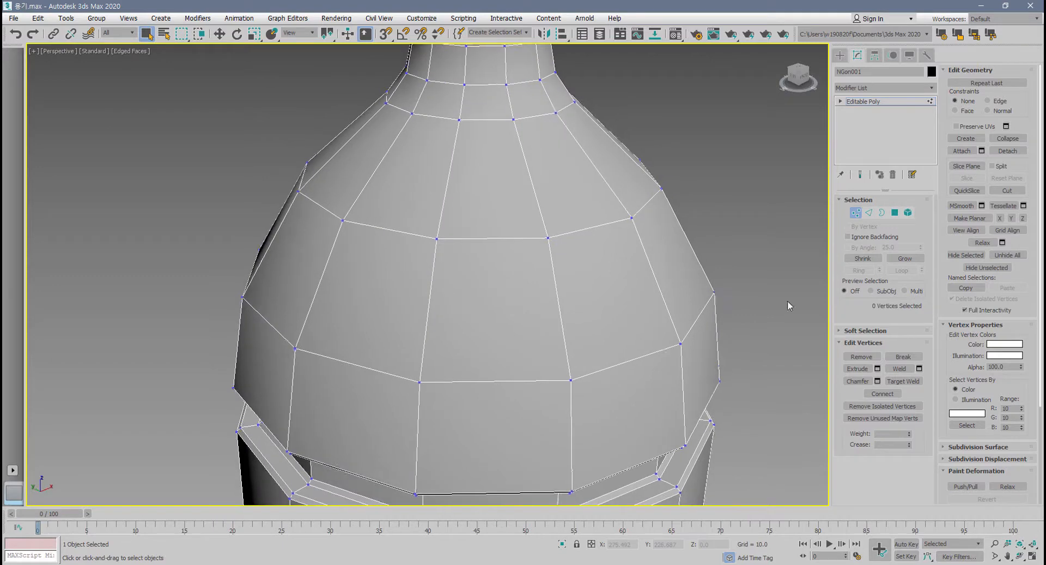
Select the full horizontal edge loop around the upper shoulder and remove it without its vertices.
{"action": "left_click", "coordinate": [869, 214]}
{"action": "double_click", "coordinate": [514, 238]}
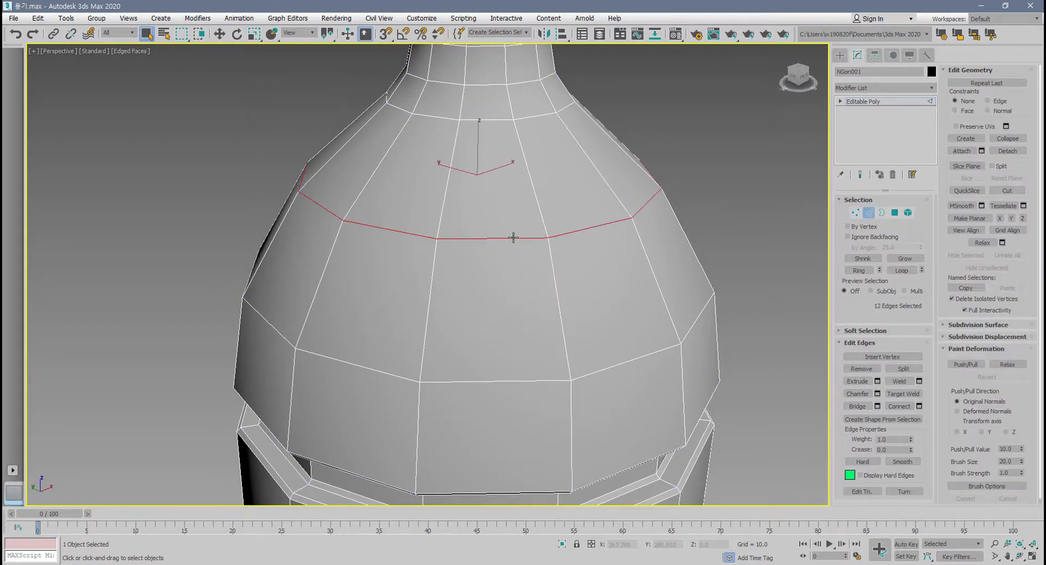
{"action": "middle_click_drag", "start_coordinate": [513, 237], "coordinate": [503, 273]}
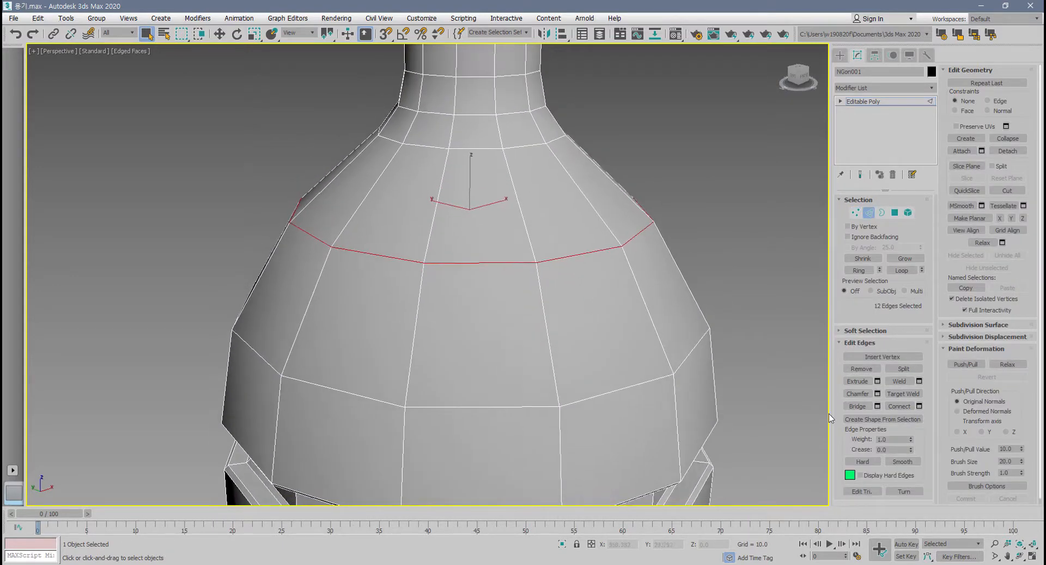
{"action": "left_click", "coordinate": [861, 369]}
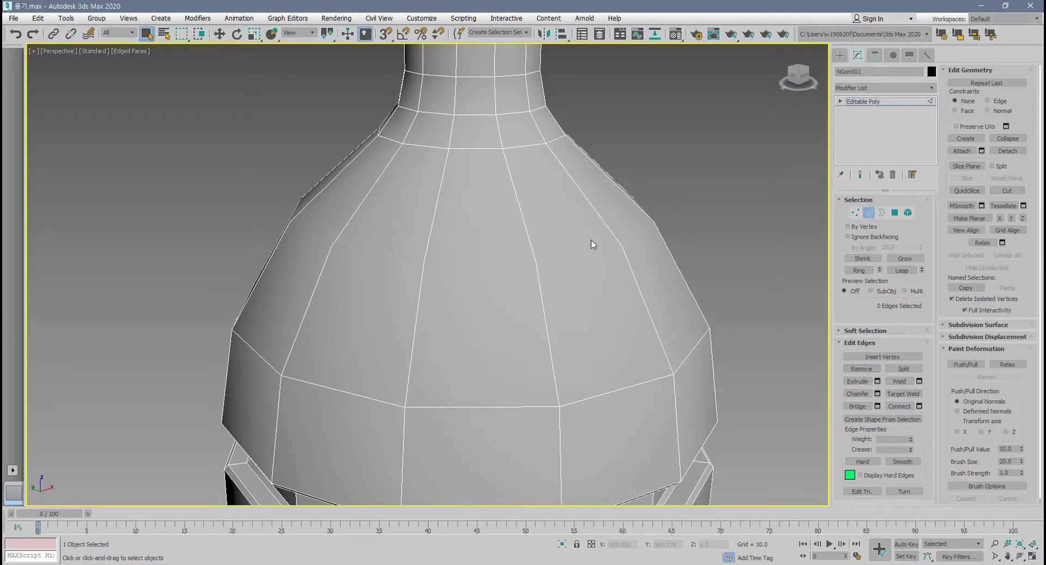
Examine the vertices left around the shoulder and undo the edge loop removal.
{"action": "left_click", "coordinate": [859, 214]}
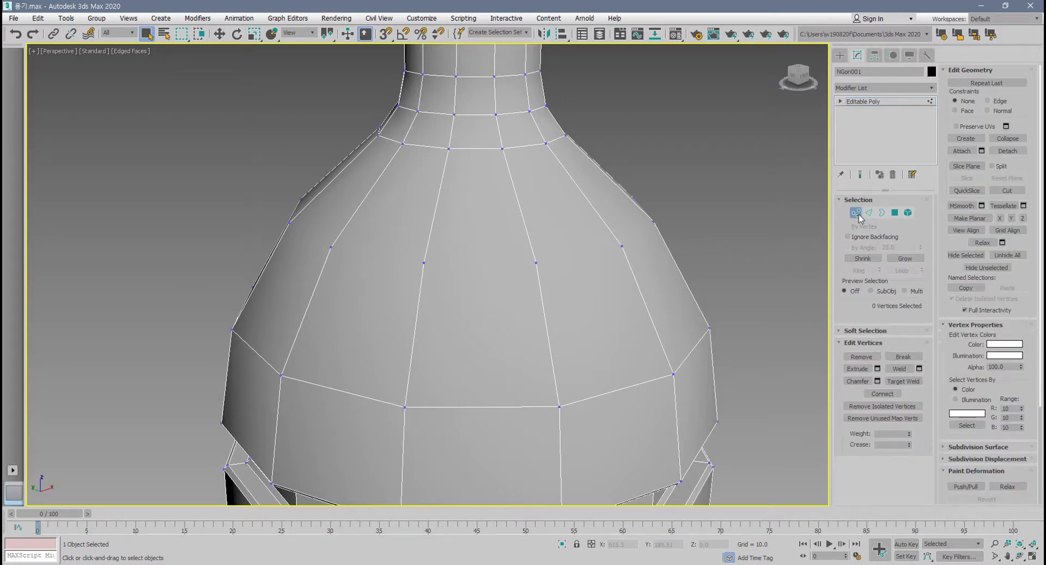
{"action": "middle_click_drag", "start_coordinate": [413, 300], "coordinate": [346, 288], "text": "alt"}
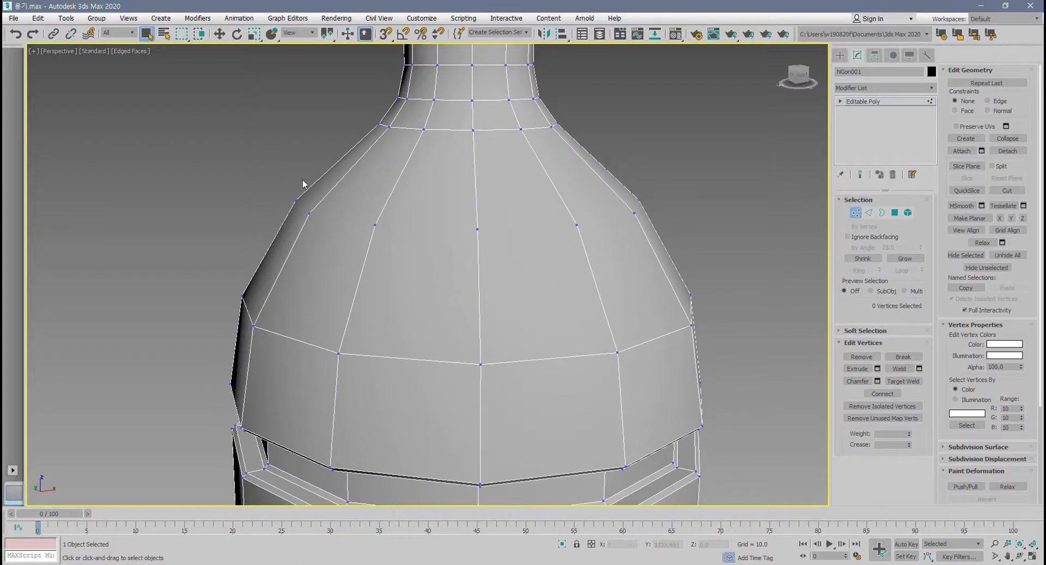
{"action": "key", "text": "ctrl+z"}
Try removing the shoulder edge loop together with its vertices using Remove, and undo it after a vertex-level check.
{"action": "left_click", "coordinate": [868, 213]}
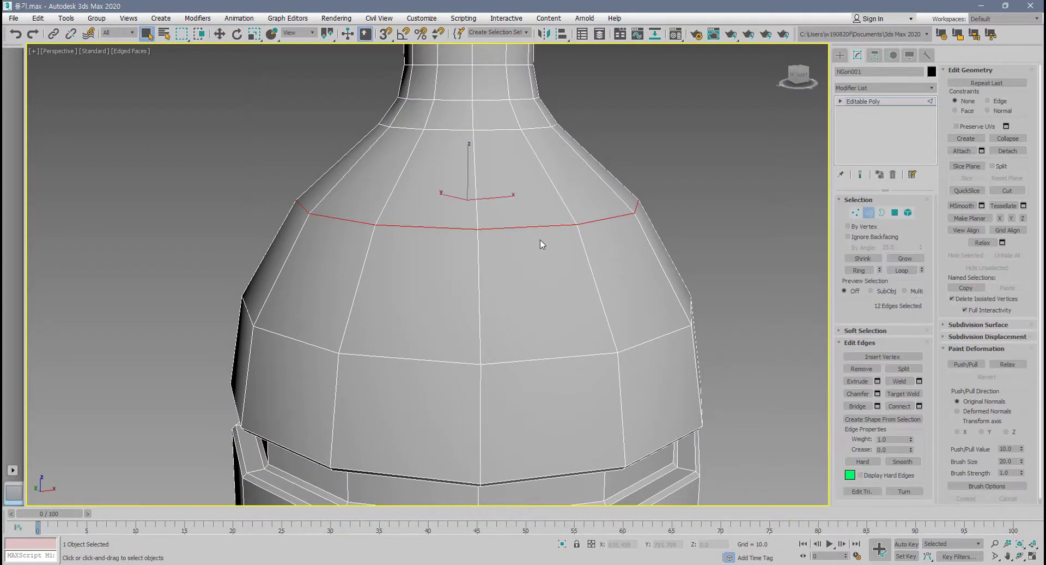
{"action": "left_click", "coordinate": [858, 367]}
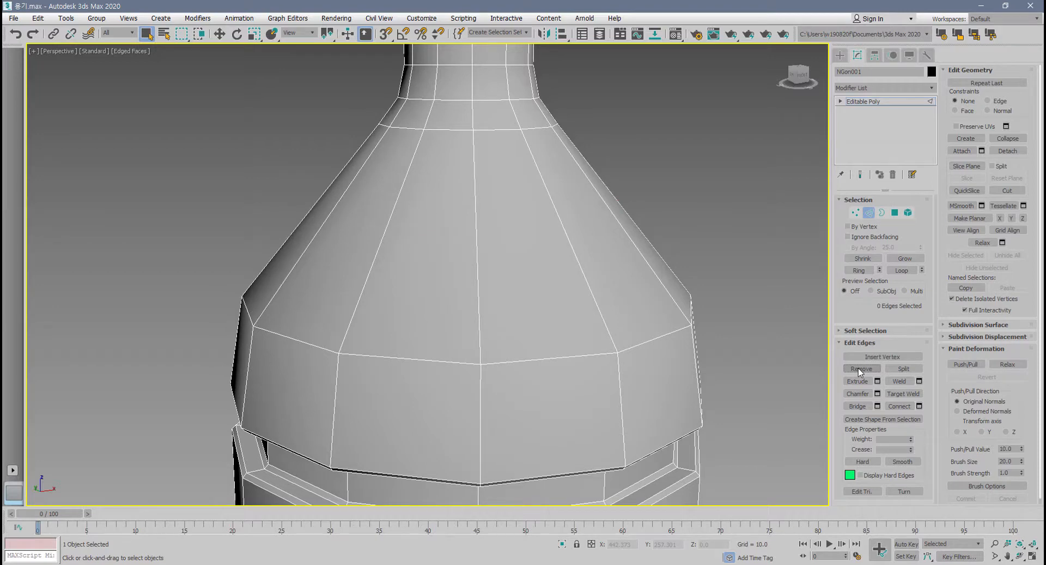
{"action": "left_click", "coordinate": [857, 212]}
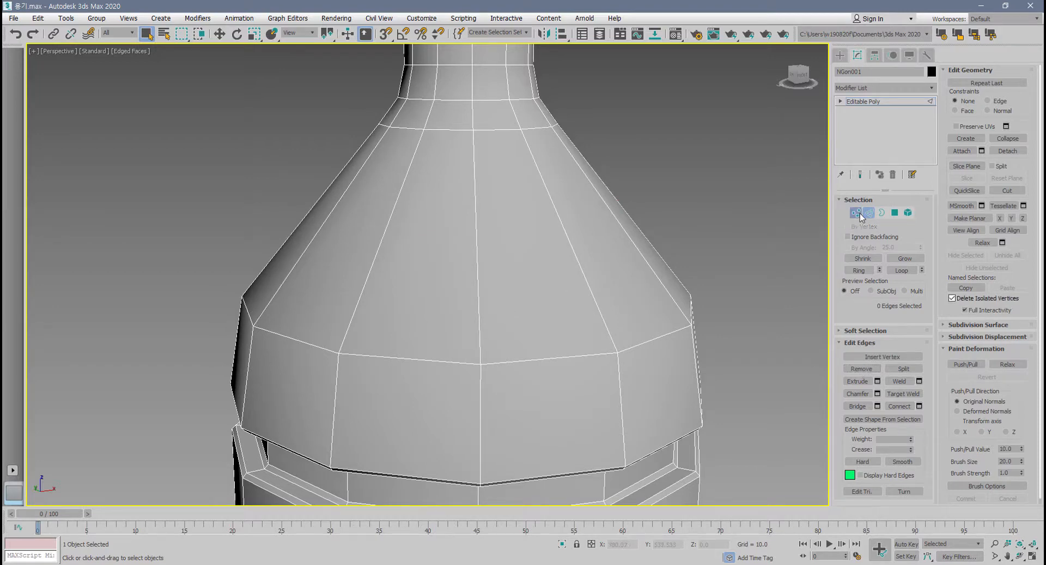
{"action": "left_click", "coordinate": [651, 212]}
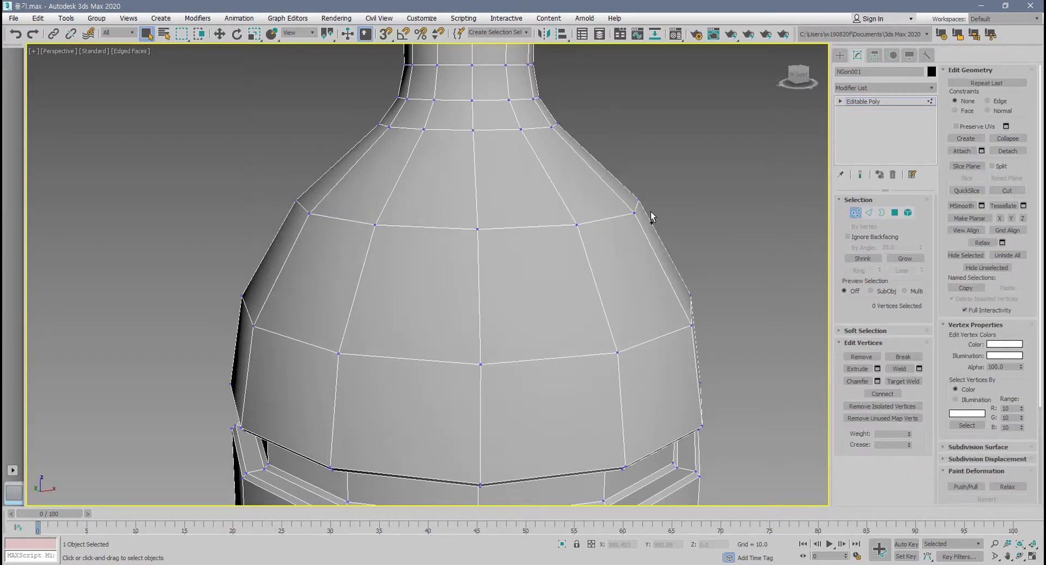
Repeat the removal of the shoulder loop and its vertices from edge level, and undo it.
{"action": "left_click", "coordinate": [870, 213]}
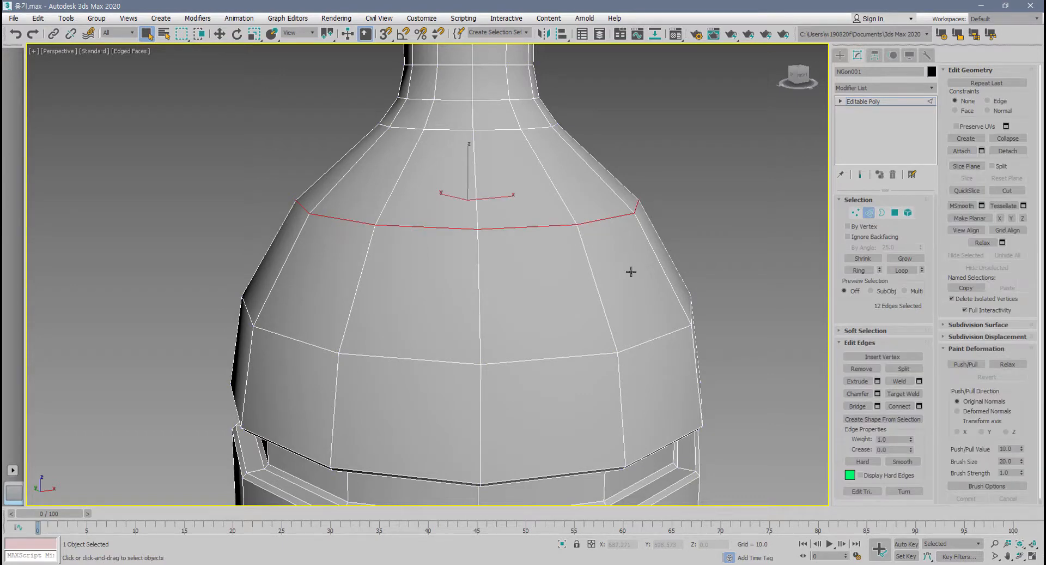
{"action": "key", "text": "ctrl+BackSpace"}
{"action": "key", "text": "ctrl+z"}
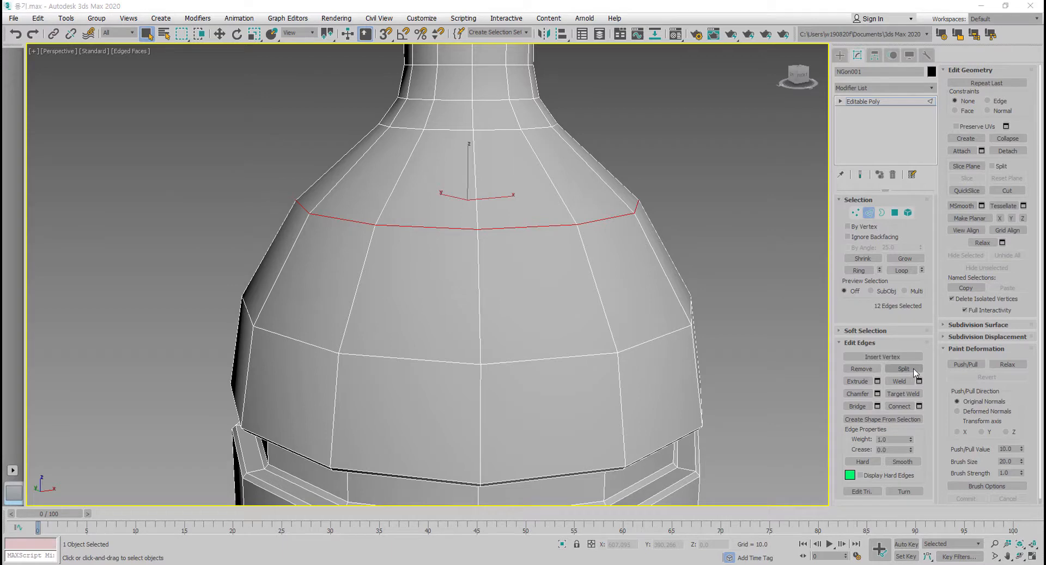
Select the four edges meeting at one vertex of the upper shoulder loop and split them.
{"action": "left_click", "coordinate": [456, 256]}
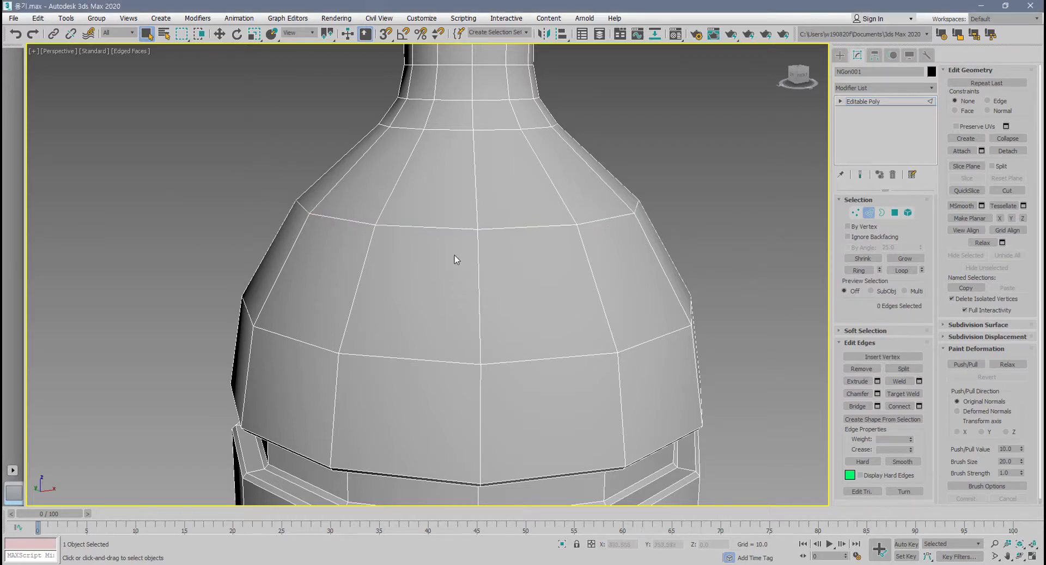
{"action": "left_click", "coordinate": [495, 226]}
{"action": "left_click", "coordinate": [476, 211], "text": "ctrl"}
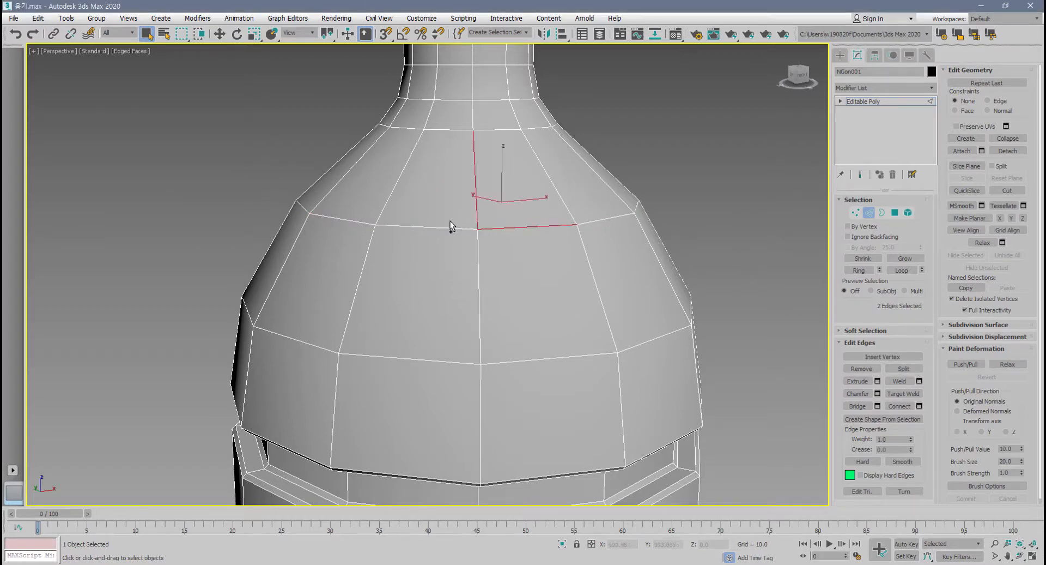
{"action": "left_click", "coordinate": [450, 228], "text": "ctrl"}
{"action": "left_click", "coordinate": [479, 242], "text": "ctrl"}
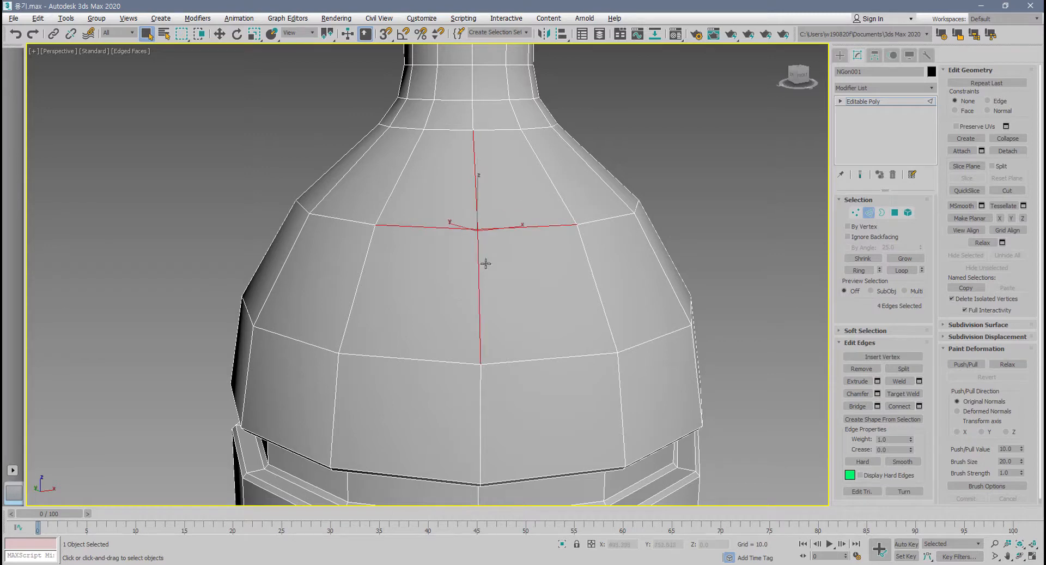
{"action": "middle_click_drag", "start_coordinate": [485, 261], "coordinate": [518, 310], "text": "alt"}
{"action": "scroll", "coordinate": [519, 313], "scroll_direction": "up", "scroll_amount": 4}
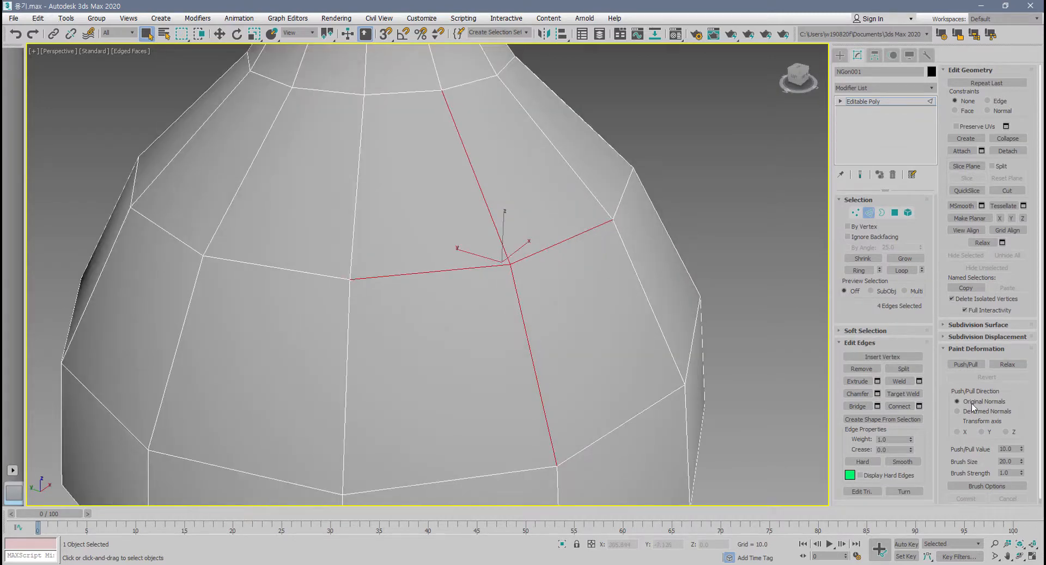
{"action": "left_click", "coordinate": [908, 370]}
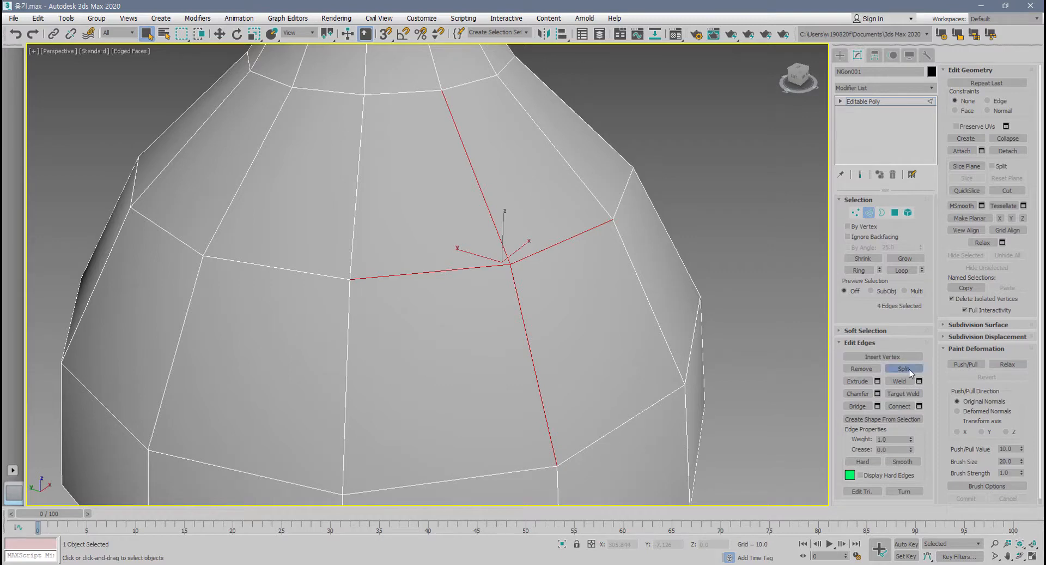
Move the coincident vertices at the split point apart at vertex level to open gaps in the upper shoulder.
{"action": "left_click", "coordinate": [855, 212]}
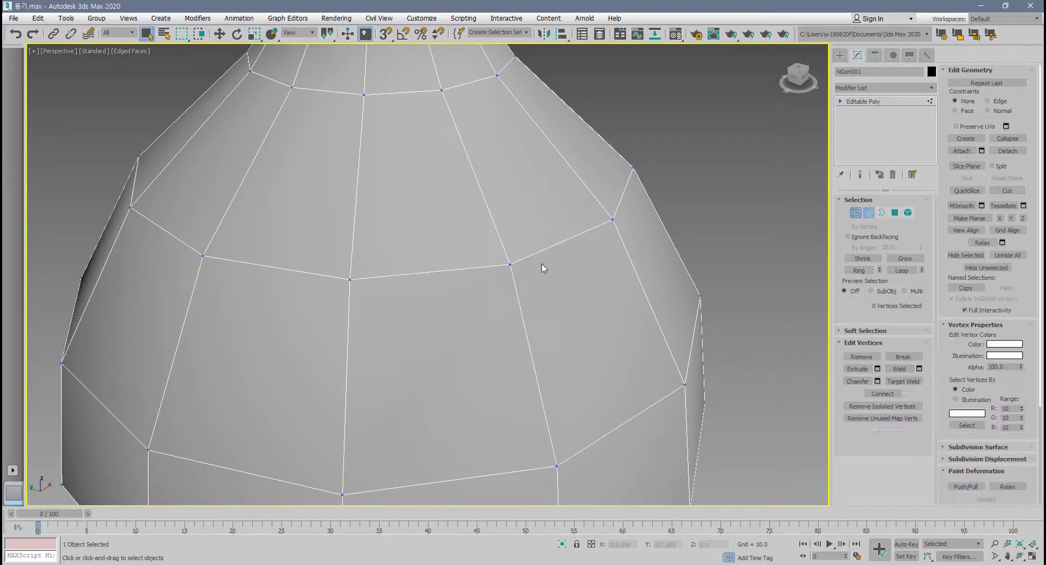
{"action": "left_click", "coordinate": [511, 265]}
{"action": "key", "text": "w"}
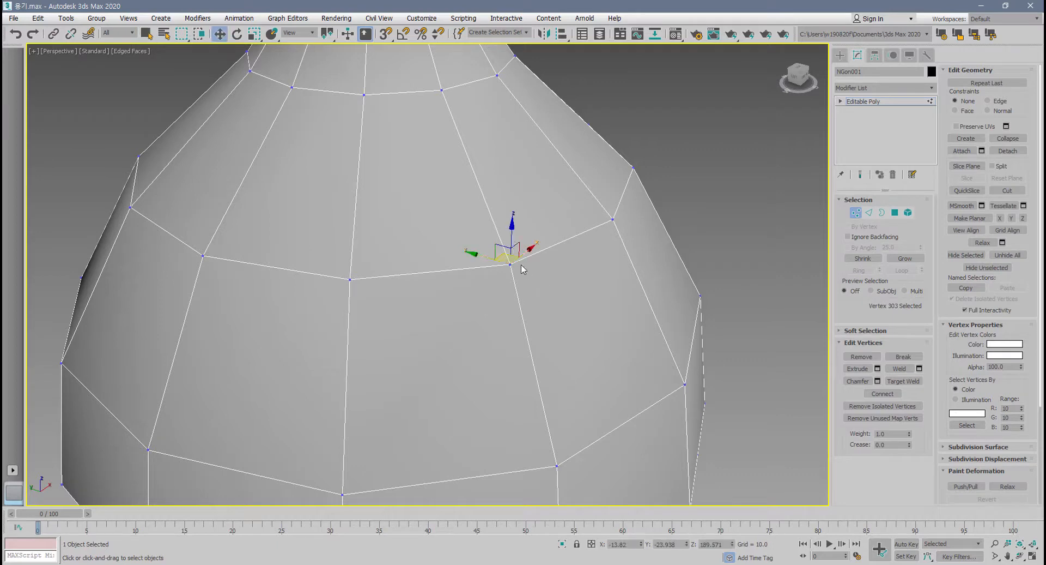
{"action": "left_click_drag", "start_coordinate": [517, 255], "coordinate": [468, 299]}
{"action": "left_click", "coordinate": [510, 277]}
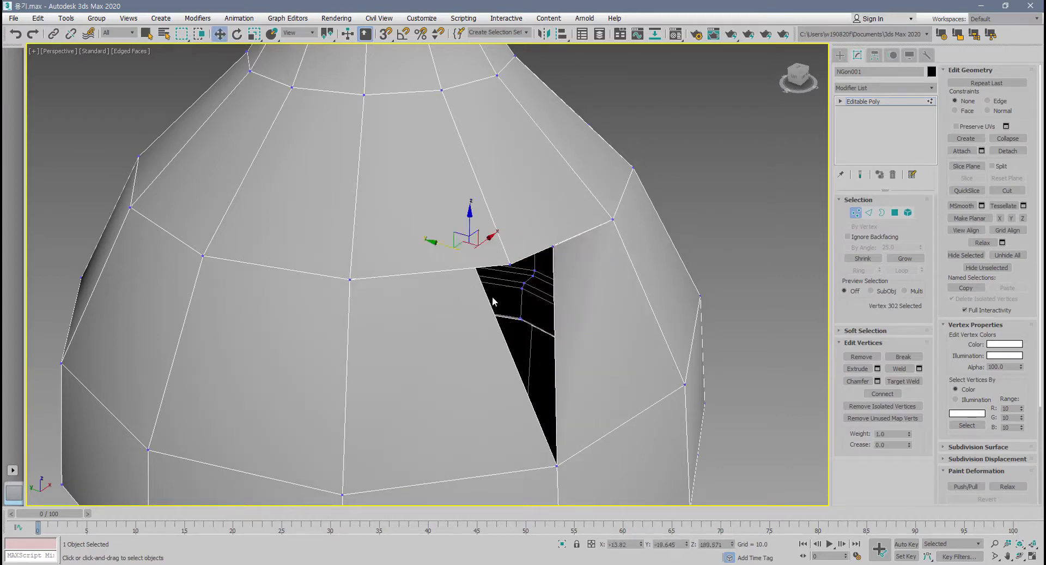
{"action": "left_click", "coordinate": [495, 298]}
{"action": "left_click_drag", "start_coordinate": [512, 265], "coordinate": [457, 224]}
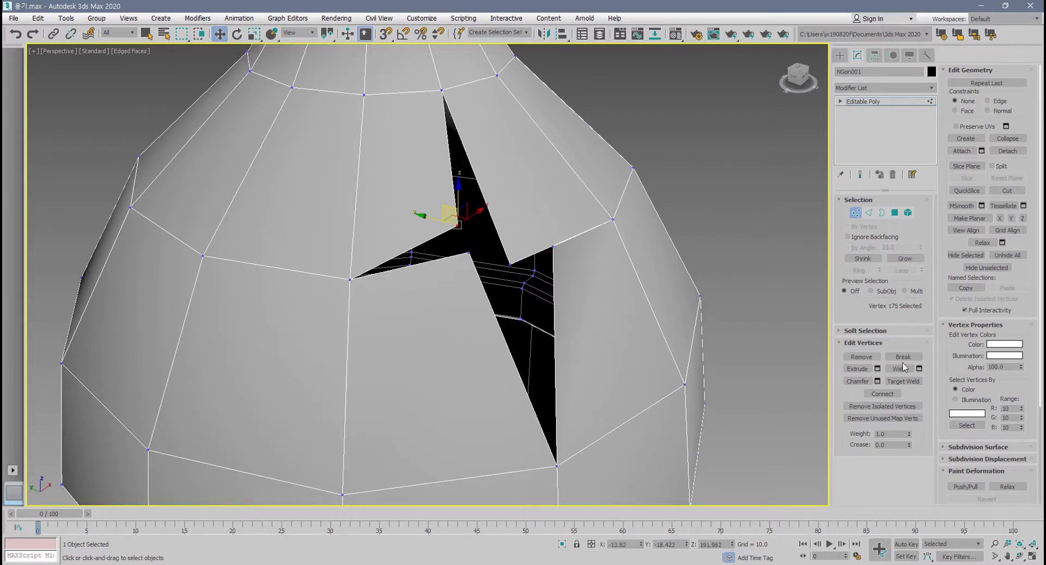
Return to edge level and undo the vertex moves and the edge split.
{"action": "left_click", "coordinate": [869, 212]}
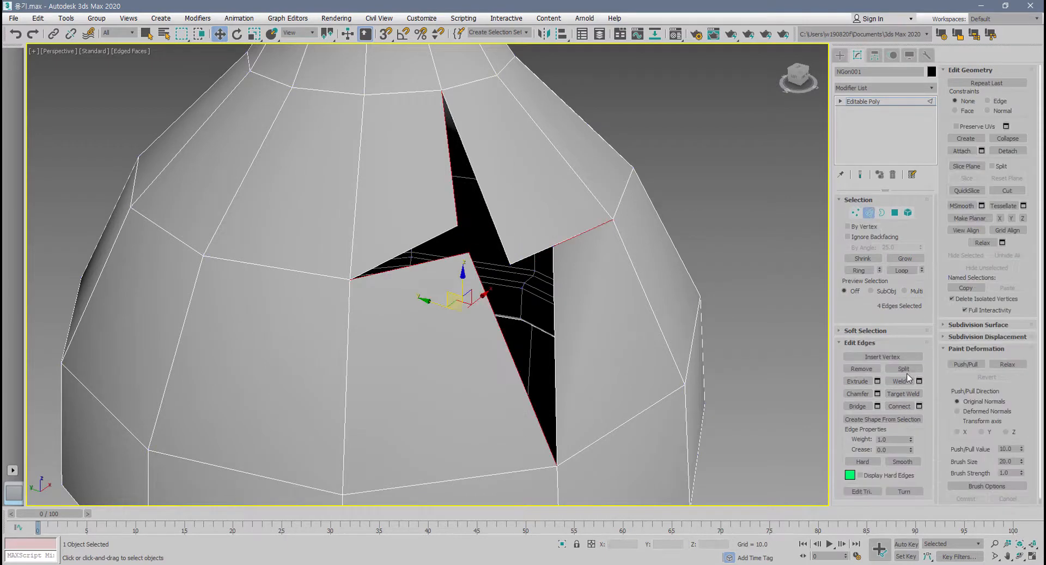
{"action": "key", "text": "ctrl+z"}
{"action": "key", "text": "ctrl+z"}
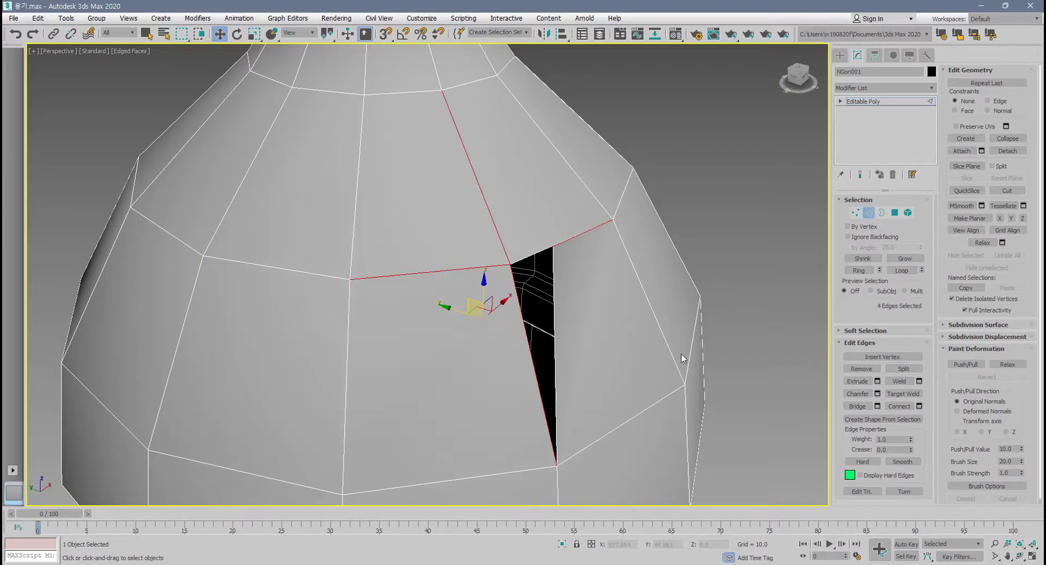
{"action": "key", "text": "ctrl+z"}
{"action": "key", "text": "ctrl+z"}
{"action": "key", "text": "ctrl+z"}
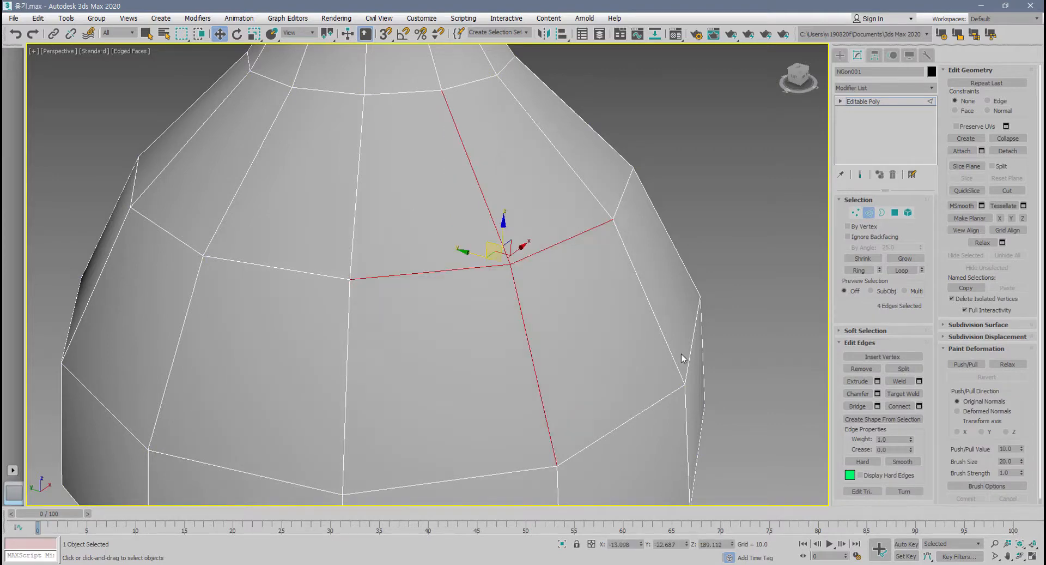
Try extruding the whole upper shoulder edge loop with a height of -2.842 and a width of 1.488, and cancel it.
{"action": "middle_click_drag", "start_coordinate": [682, 358], "coordinate": [658, 293]}
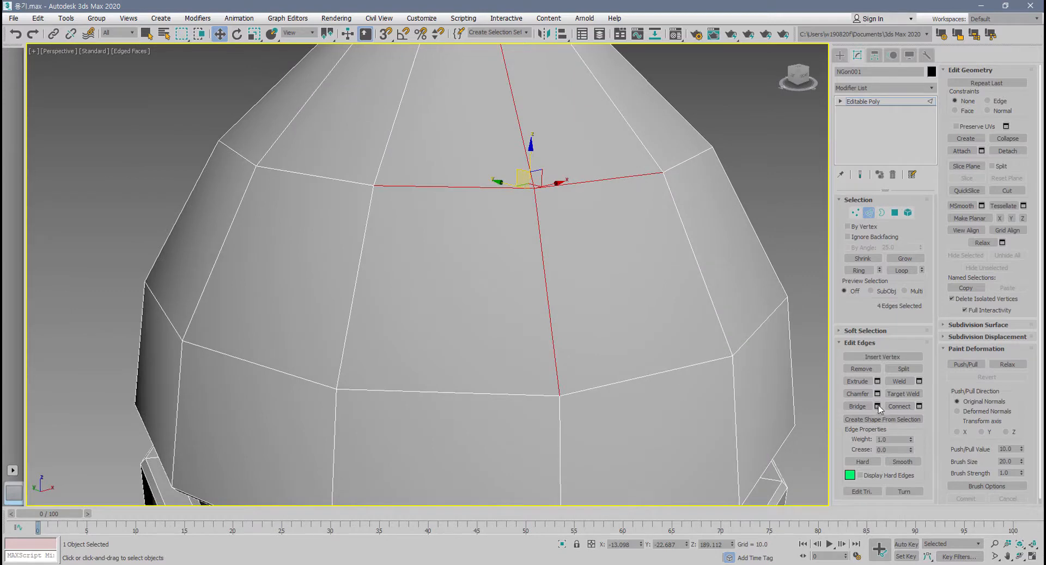
{"action": "middle_click_drag", "start_coordinate": [531, 311], "coordinate": [475, 339]}
{"action": "double_click", "coordinate": [550, 206]}
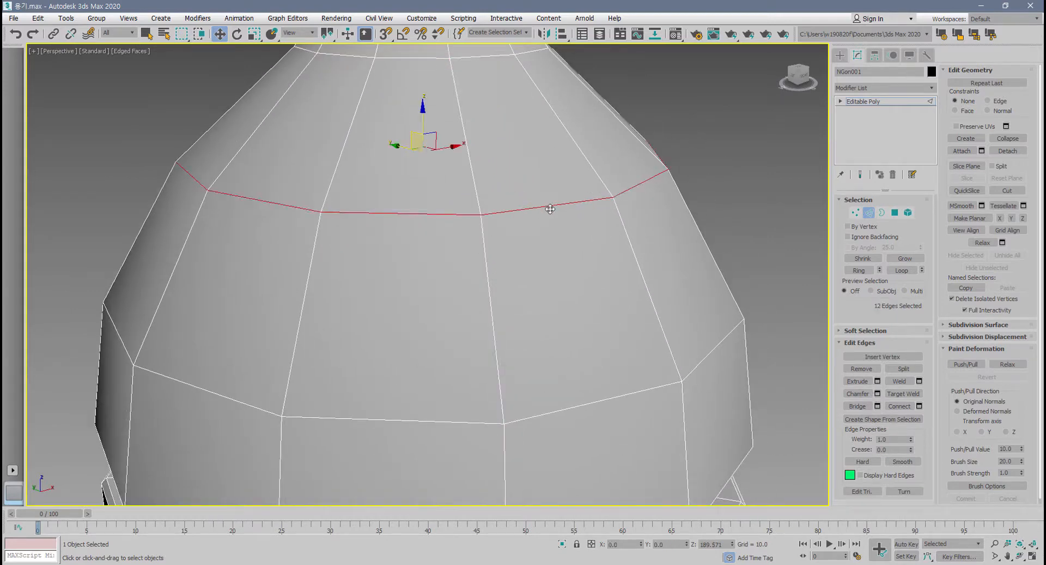
{"action": "scroll", "coordinate": [550, 320], "scroll_direction": "down", "scroll_amount": 3}
{"action": "middle_click_drag", "start_coordinate": [550, 319], "coordinate": [540, 343]}
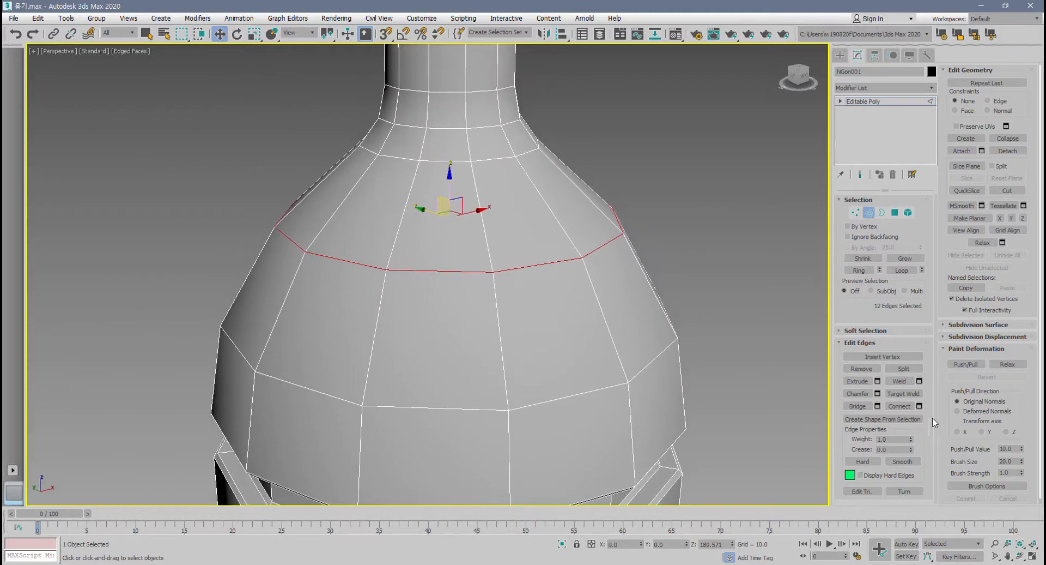
{"action": "left_click", "coordinate": [878, 381]}
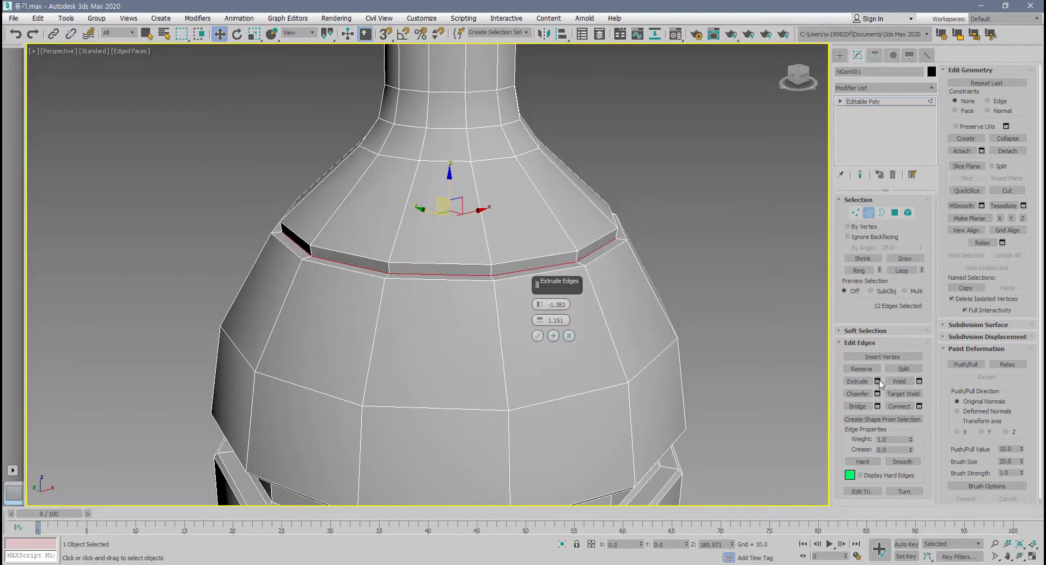
{"action": "left_click_drag", "start_coordinate": [549, 281], "coordinate": [674, 263]}
{"action": "left_click_drag", "start_coordinate": [677, 238], "coordinate": [676, 259]}
{"action": "mouse_move", "coordinate": [530, 328]}
{"action": "middle_mouse_down", "text": "alt"}
{"action": "mouse_move", "coordinate": [621, 327]}
{"action": "mouse_move", "coordinate": [586, 310]}
{"action": "mouse_move", "coordinate": [534, 343]}
{"action": "mouse_move", "coordinate": [546, 335]}
{"action": "middle_mouse_up", "text": "alt"}
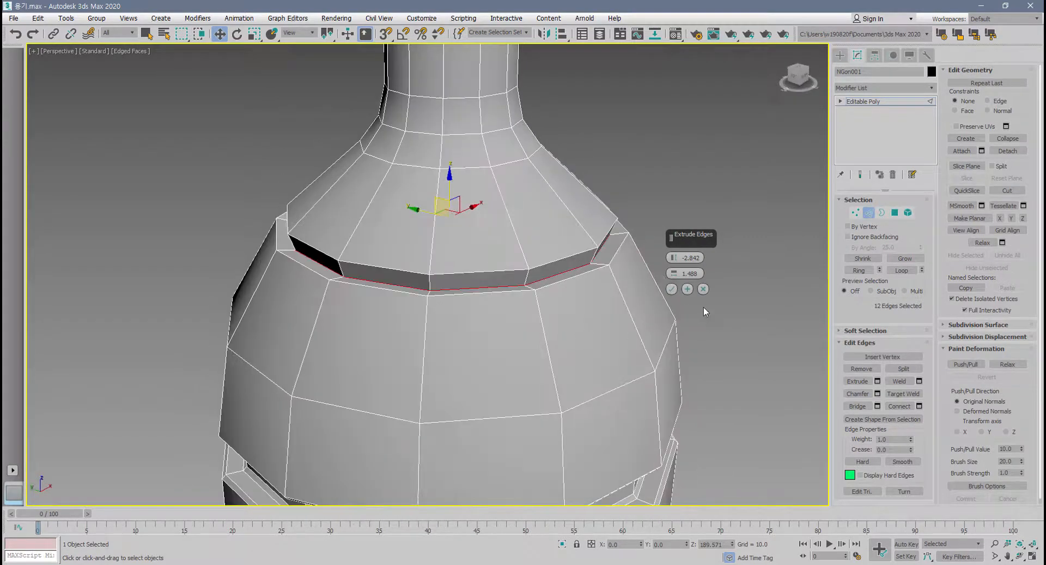
{"action": "left_click", "coordinate": [703, 289]}
{"action": "middle_click_drag", "start_coordinate": [632, 323], "coordinate": [638, 315]}
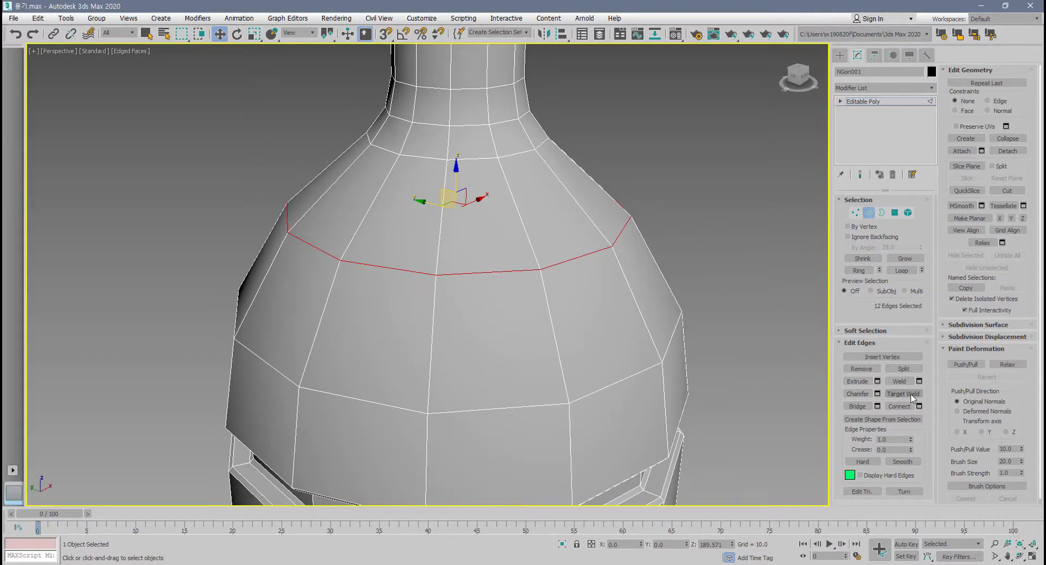
Select the ring of twelve vertical edges between the two shoulder loops and delete it to separate the neck from the body.
{"action": "middle_click_drag", "start_coordinate": [582, 393], "coordinate": [567, 371], "text": "alt"}
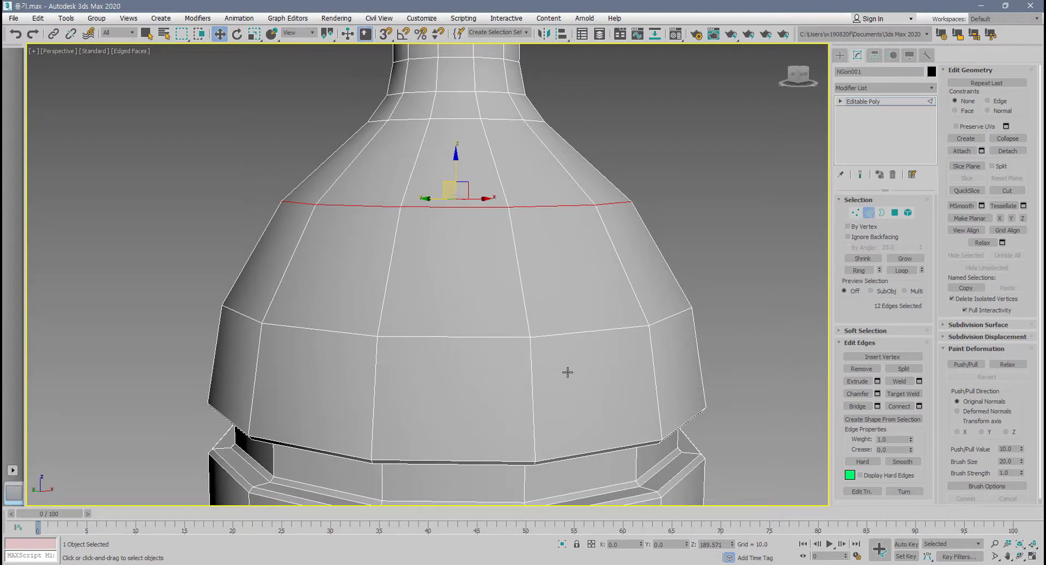
{"action": "middle_click_drag", "start_coordinate": [665, 295], "coordinate": [628, 333], "text": "alt"}
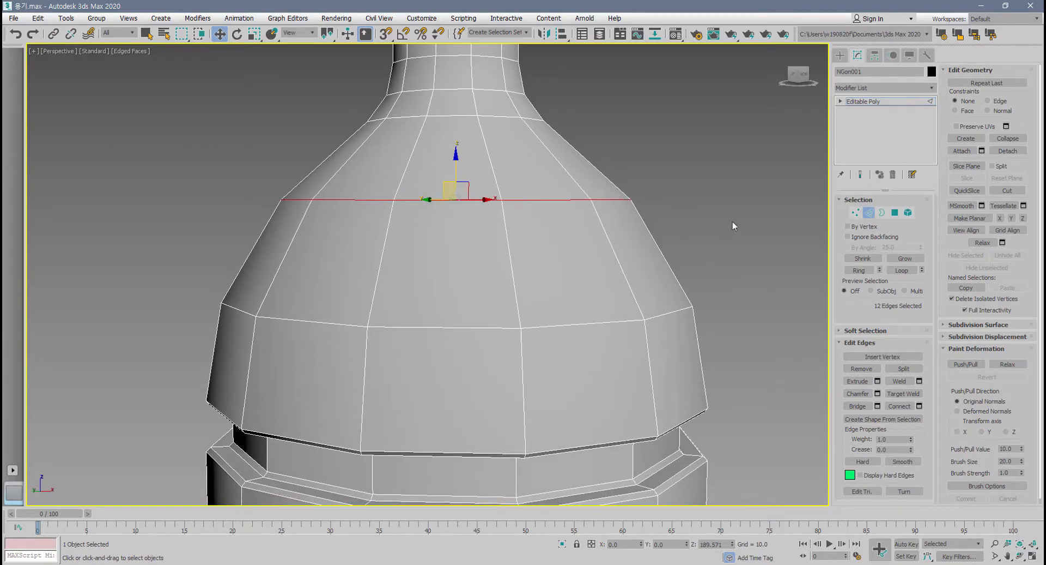
{"action": "left_click_drag", "start_coordinate": [160, 238], "coordinate": [162, 238]}
{"action": "middle_click_drag", "start_coordinate": [362, 329], "coordinate": [435, 331], "text": "alt"}
{"action": "key", "text": "Delete"}
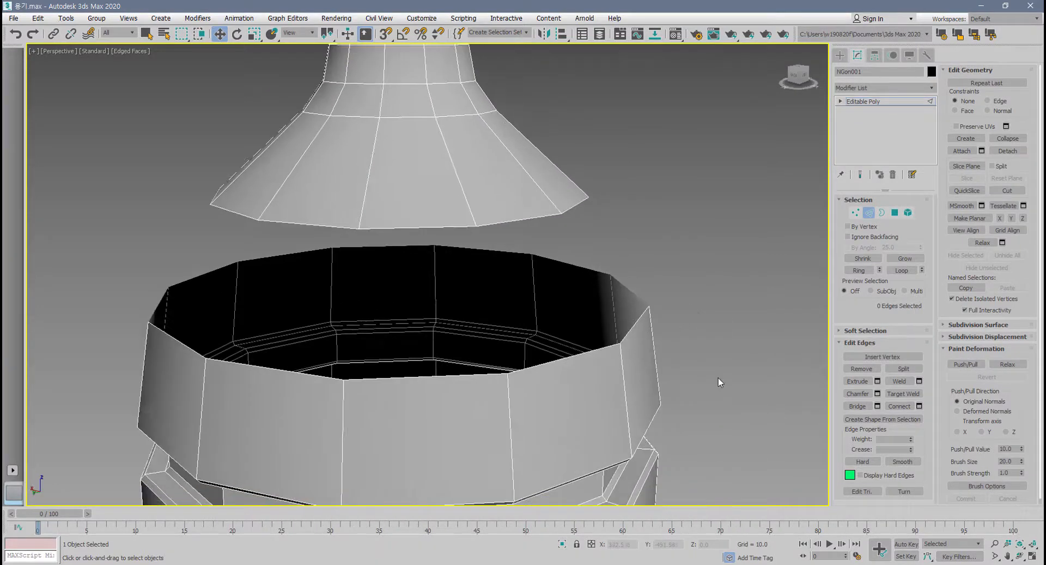
Target-weld several open rim edges of the body to the matching lower rim edges of the neck piece.
{"action": "left_click", "coordinate": [904, 394]}
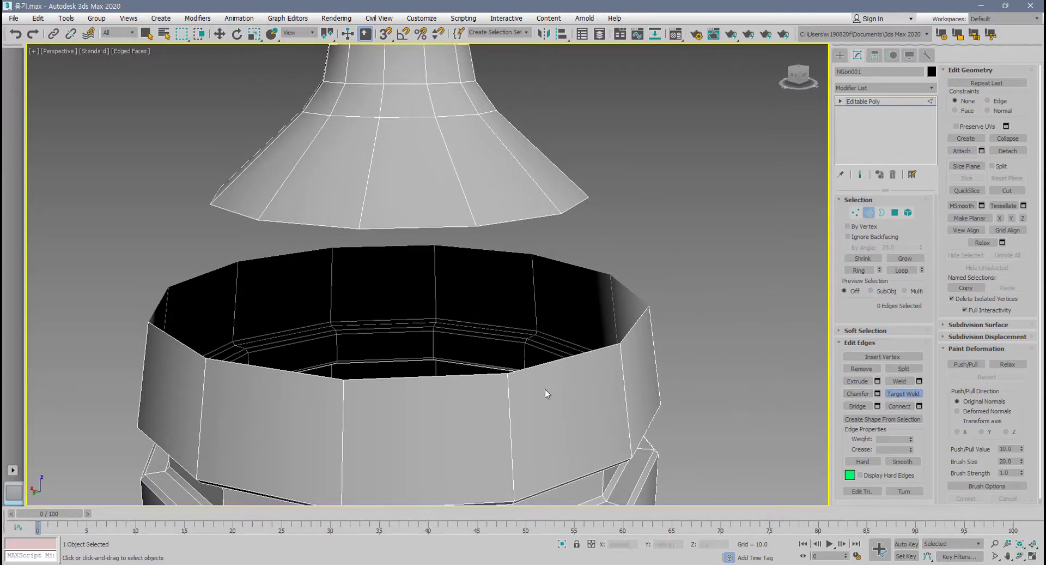
{"action": "left_click", "coordinate": [415, 377]}
{"action": "left_click", "coordinate": [413, 228]}
{"action": "middle_click_drag", "start_coordinate": [465, 355], "coordinate": [410, 357], "text": "alt"}
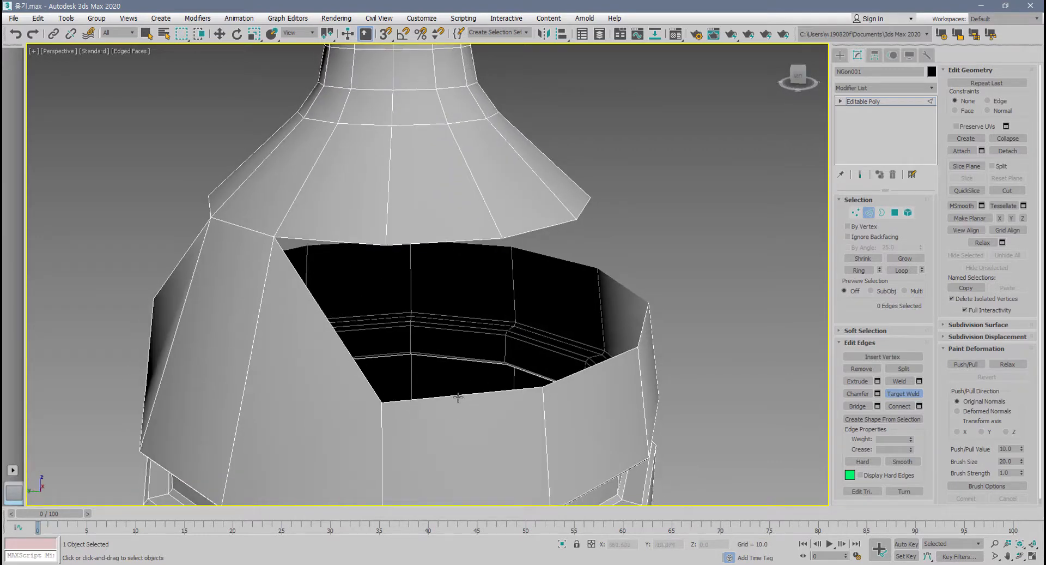
{"action": "left_click", "coordinate": [453, 242]}
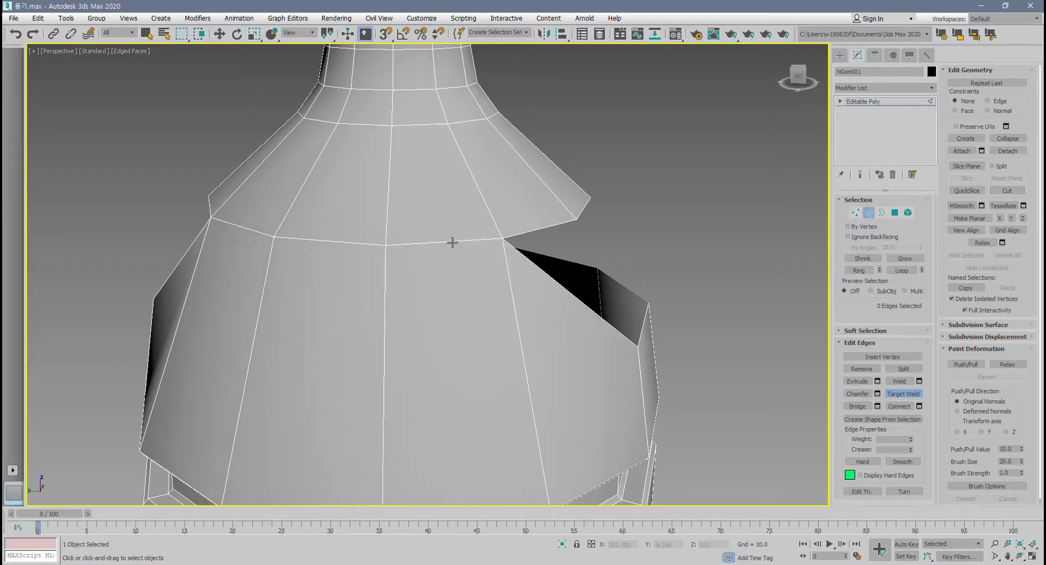
{"action": "middle_click_drag", "start_coordinate": [452, 242], "coordinate": [368, 406], "text": "alt"}
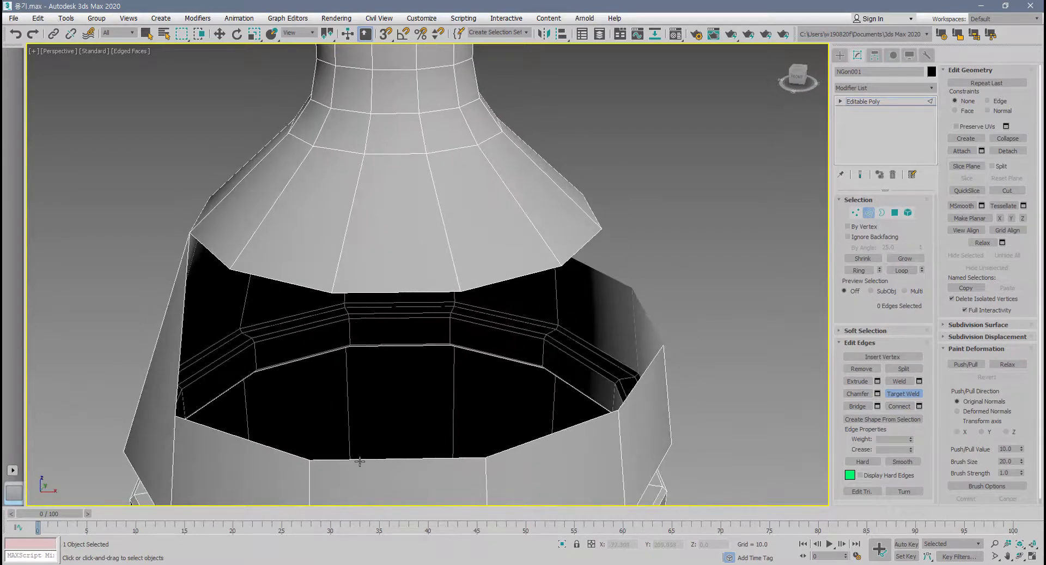
{"action": "left_click", "coordinate": [370, 293]}
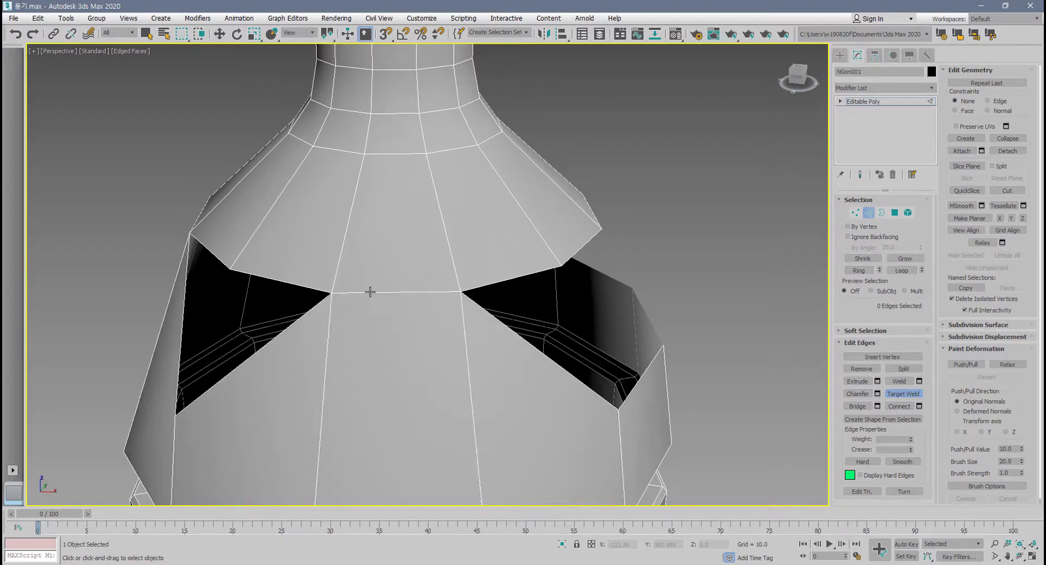
Undo the target welds and the ring deletion, and delete the same shoulder edge ring again.
{"action": "middle_click_drag", "start_coordinate": [352, 341], "coordinate": [470, 339], "text": "alt"}
{"action": "key", "text": "ctrl+z"}
{"action": "key", "text": "ctrl+z"}
{"action": "key", "text": "ctrl+z"}
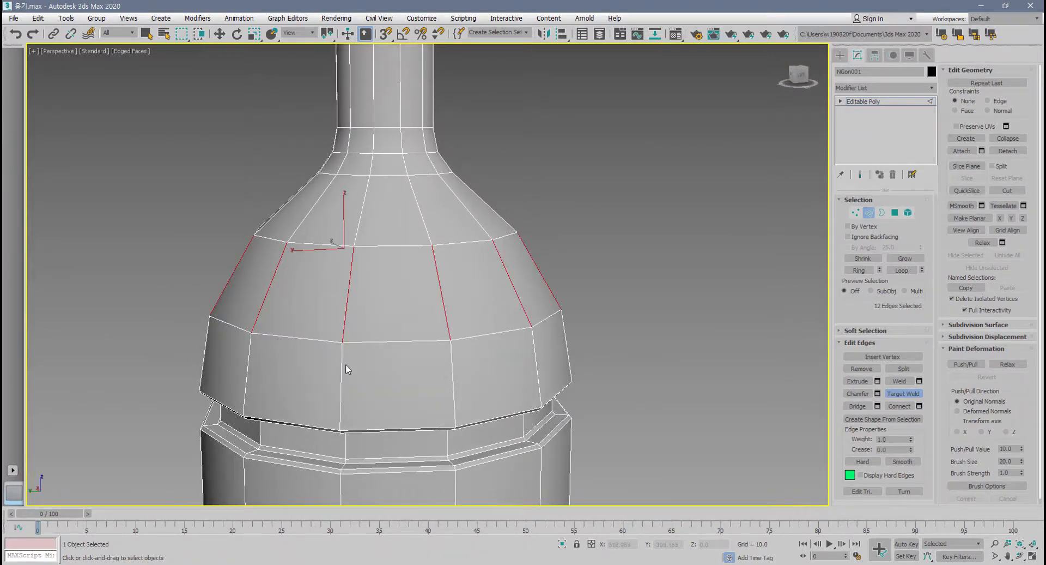
{"action": "middle_click_drag", "start_coordinate": [346, 363], "coordinate": [351, 353]}
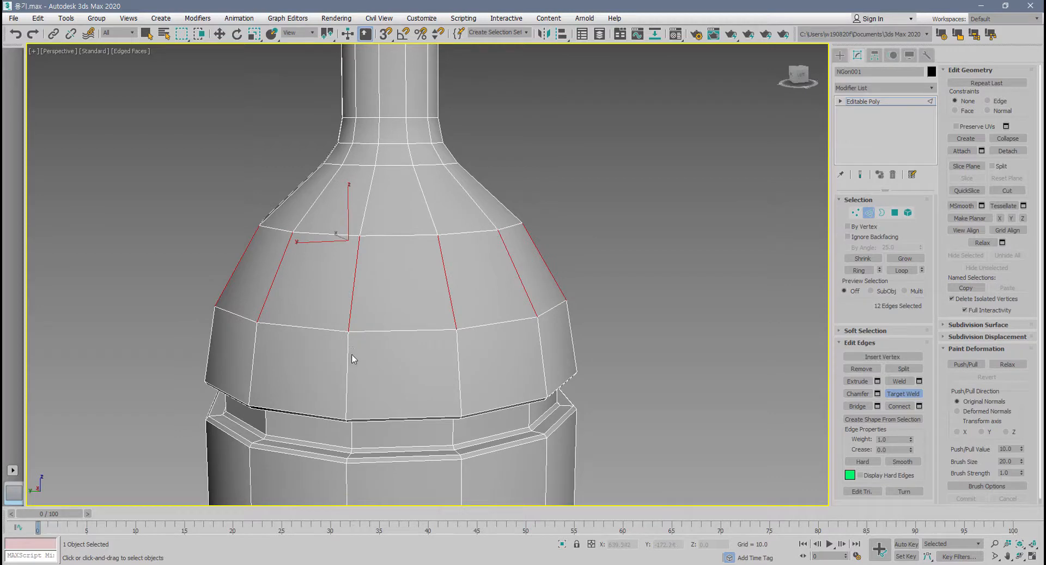
{"action": "key", "text": "Delete"}
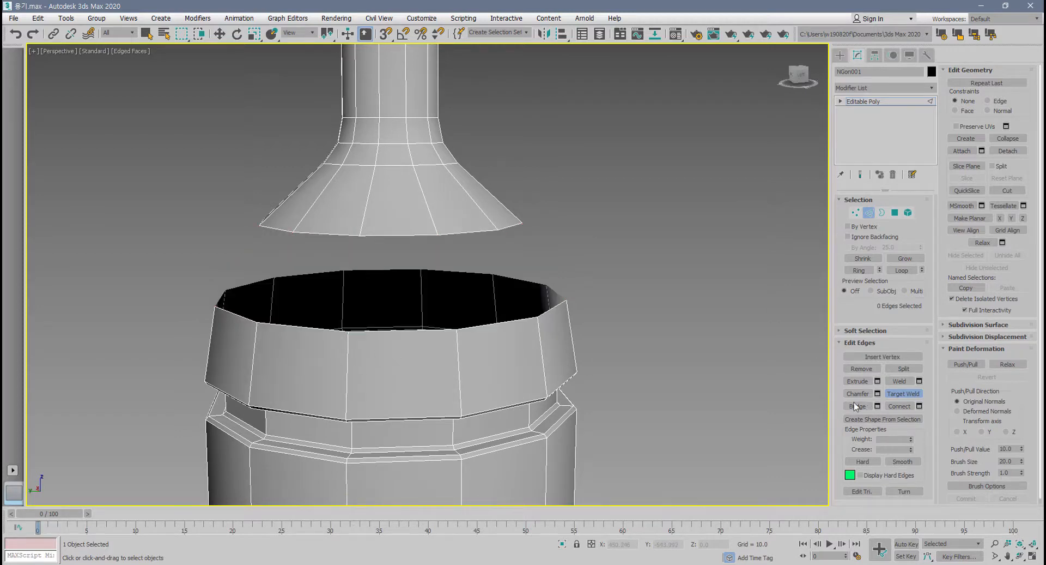
Try bridging one neck rim edge to the facing body rim edge with 3 segments, cancel it, and clear the selection.
{"action": "key", "text": "w"}
{"action": "left_click", "coordinate": [399, 235]}
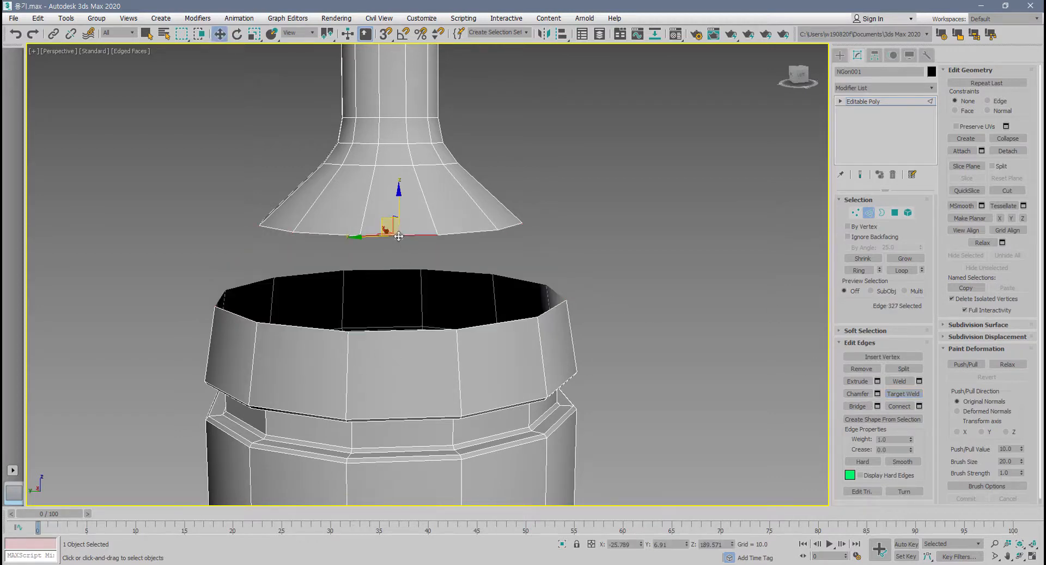
{"action": "left_click", "coordinate": [396, 331], "text": "ctrl"}
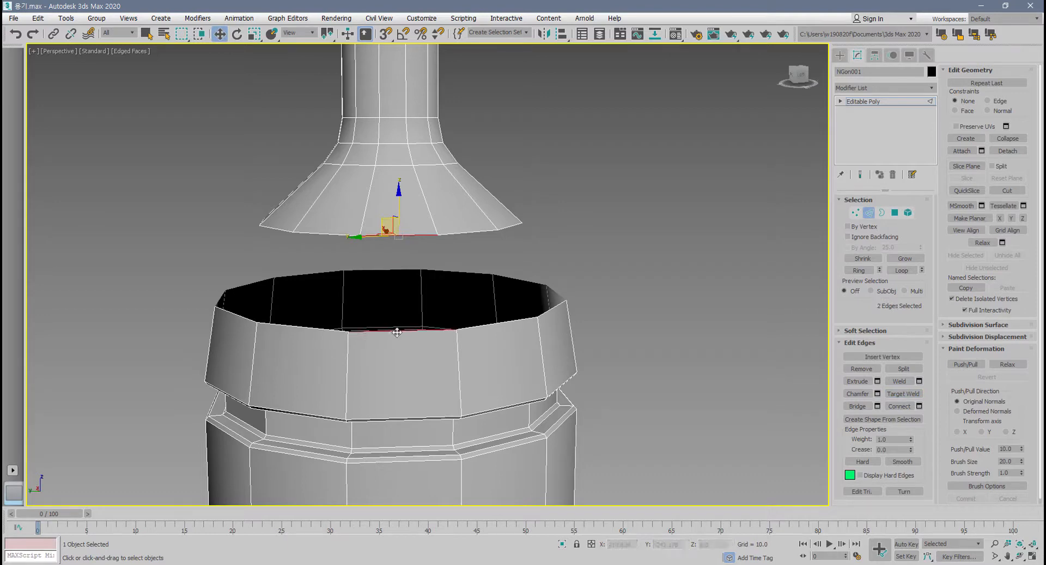
{"action": "middle_click_drag", "start_coordinate": [605, 391], "coordinate": [643, 430]}
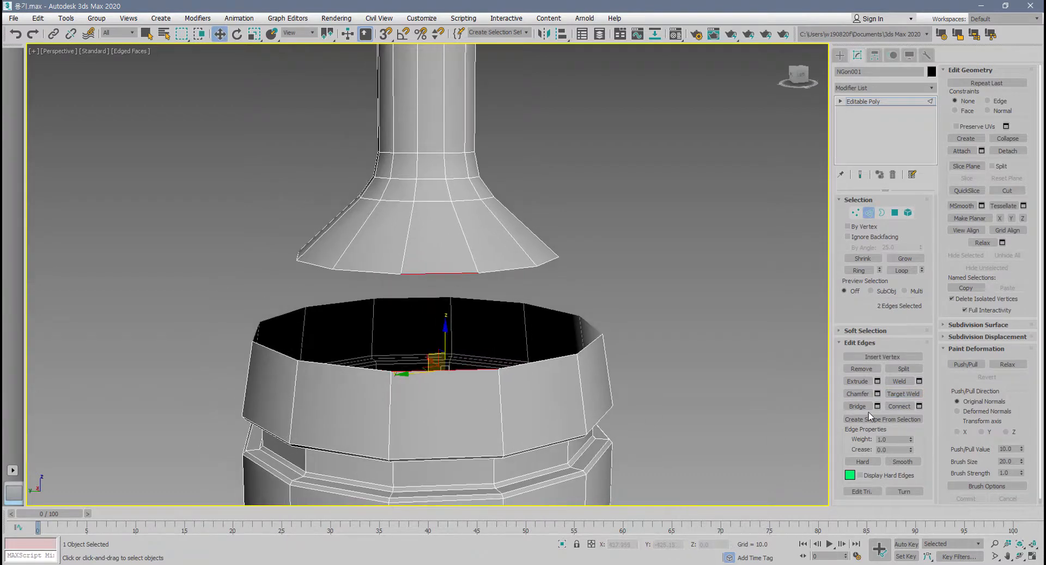
{"action": "left_click", "coordinate": [877, 406]}
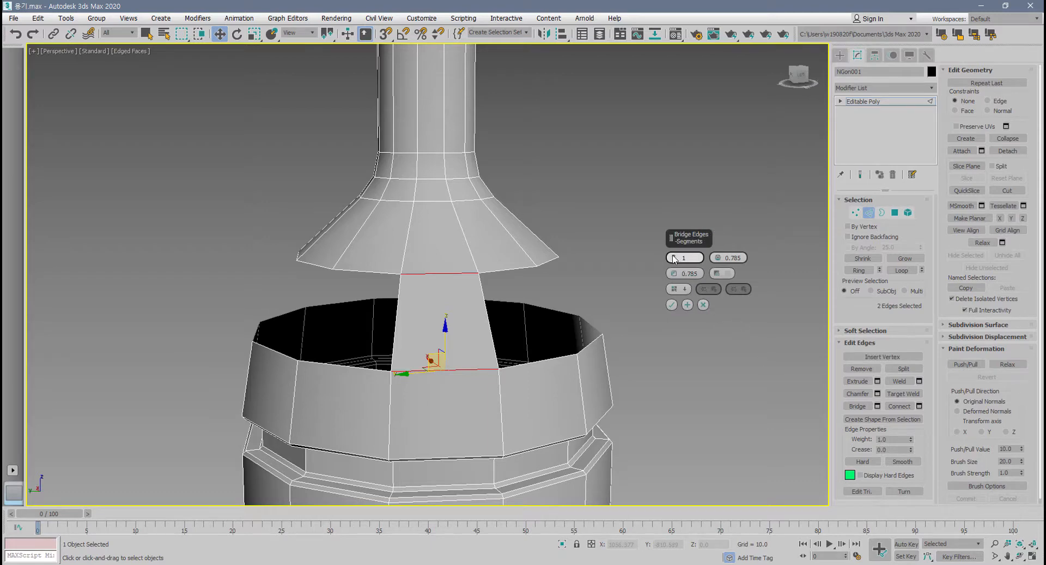
{"action": "left_click_drag", "start_coordinate": [674, 258], "coordinate": [672, 254]}
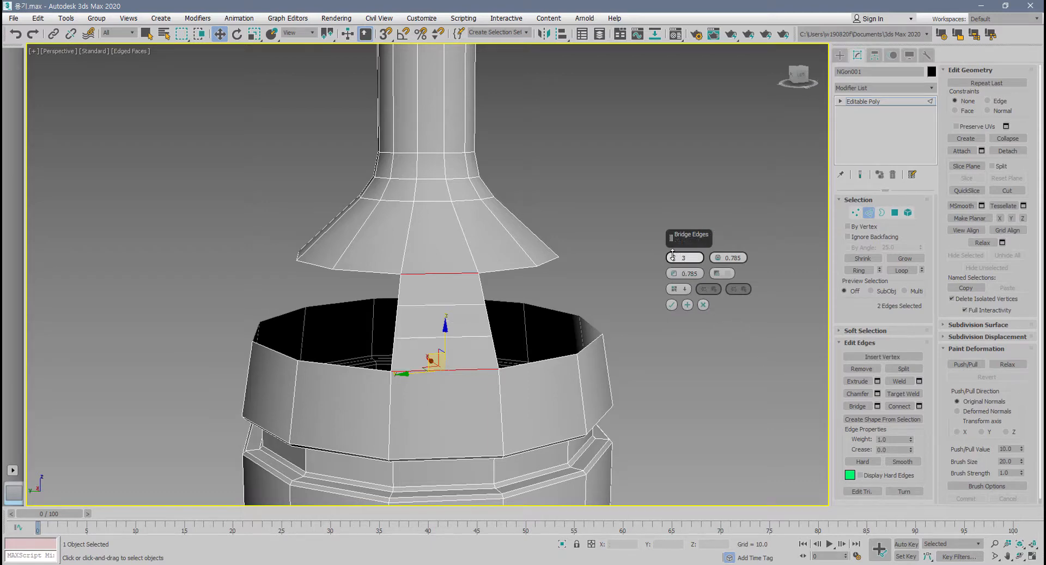
{"action": "middle_click_drag", "start_coordinate": [536, 444], "coordinate": [637, 360], "text": "alt"}
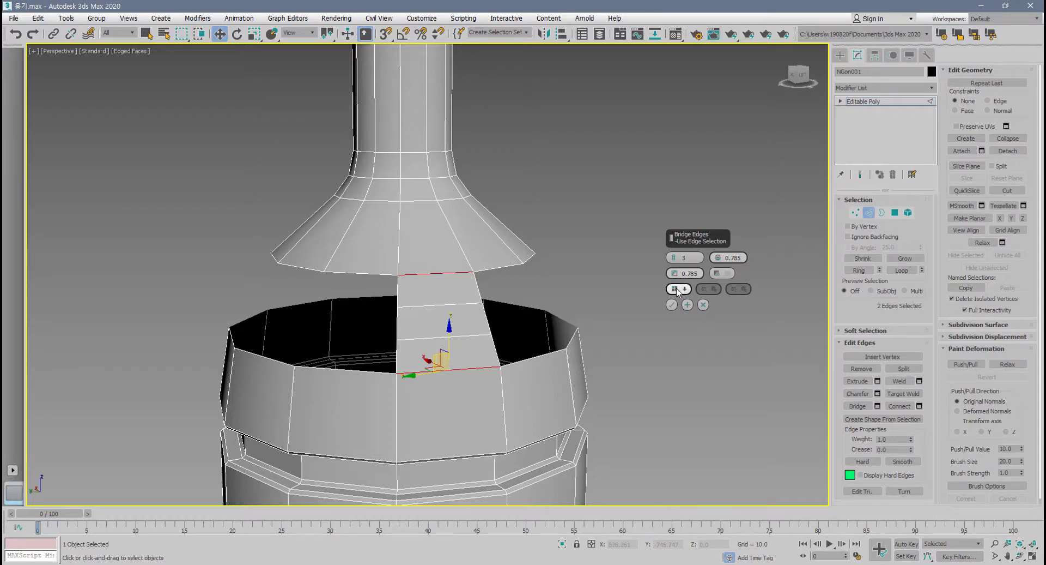
{"action": "left_click", "coordinate": [703, 304]}
{"action": "middle_click_drag", "start_coordinate": [646, 490], "coordinate": [627, 495], "text": "alt"}
{"action": "left_click", "coordinate": [701, 470]}
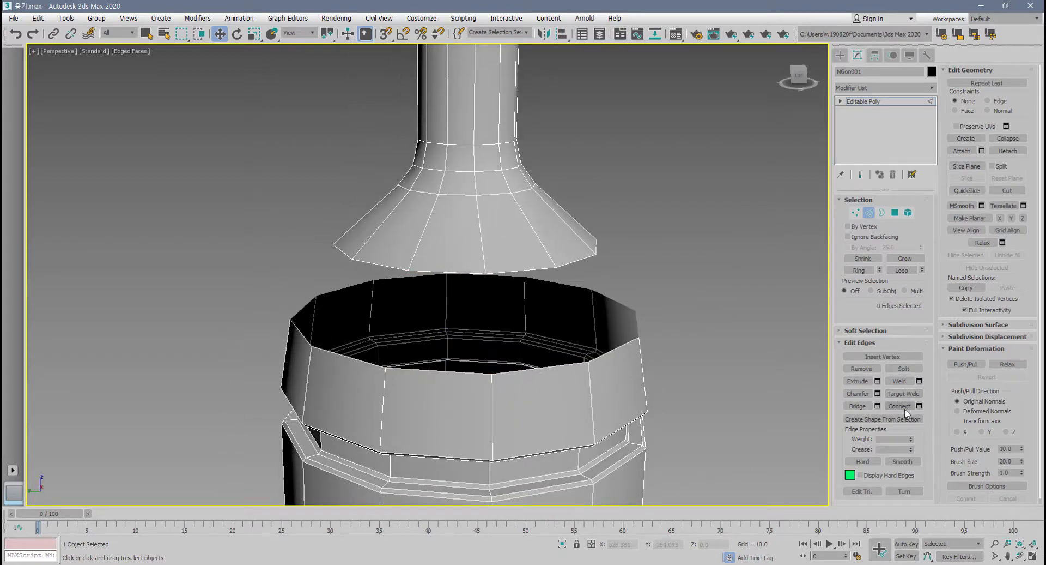
Undo back to before the edge ring deletion to restore the closed shoulder.
{"action": "middle_click_drag", "start_coordinate": [604, 438], "coordinate": [597, 441]}
{"action": "key", "text": "ctrl+z"}
{"action": "key", "text": "ctrl+z"}
{"action": "key", "text": "ctrl+z"}
{"action": "key", "text": "ctrl+z"}
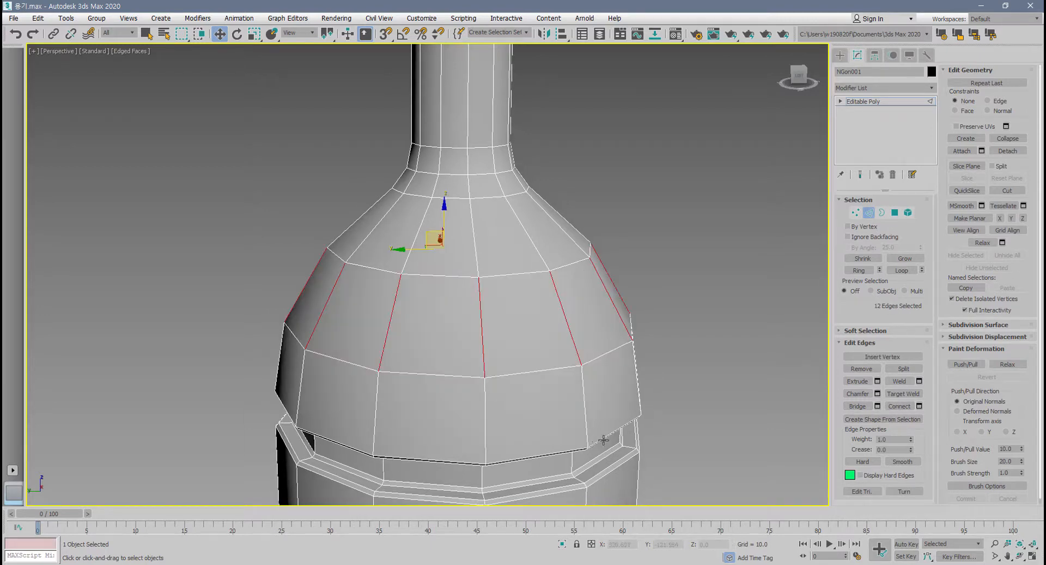
Select one edge of the lower shoulder loop and examine the bottle's overall shape and the groove below the shoulder.
{"action": "middle_click_drag", "start_coordinate": [645, 411], "coordinate": [520, 256], "text": "alt"}
{"action": "left_click", "coordinate": [518, 365]}
{"action": "scroll", "coordinate": [520, 362], "scroll_direction": "down", "scroll_amount": 5}
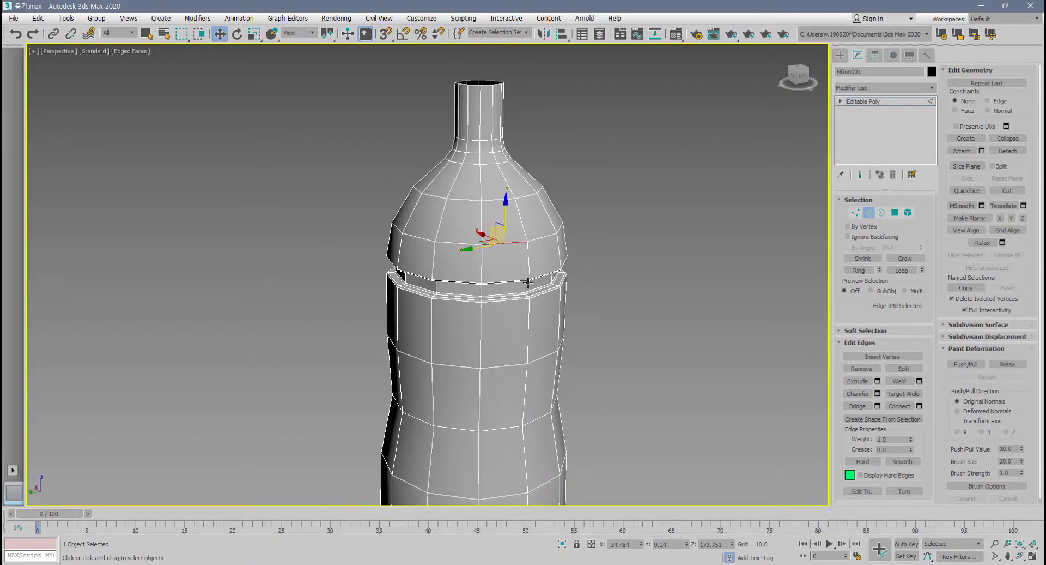
{"action": "scroll", "coordinate": [528, 282], "scroll_direction": "down", "scroll_amount": 3}
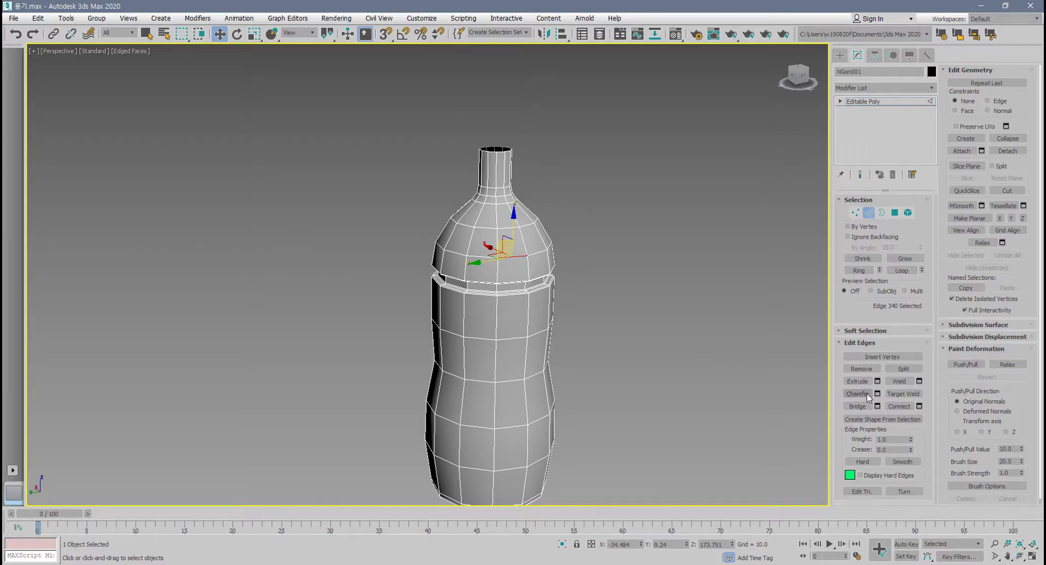
{"action": "middle_click_drag", "start_coordinate": [568, 423], "coordinate": [518, 404]}
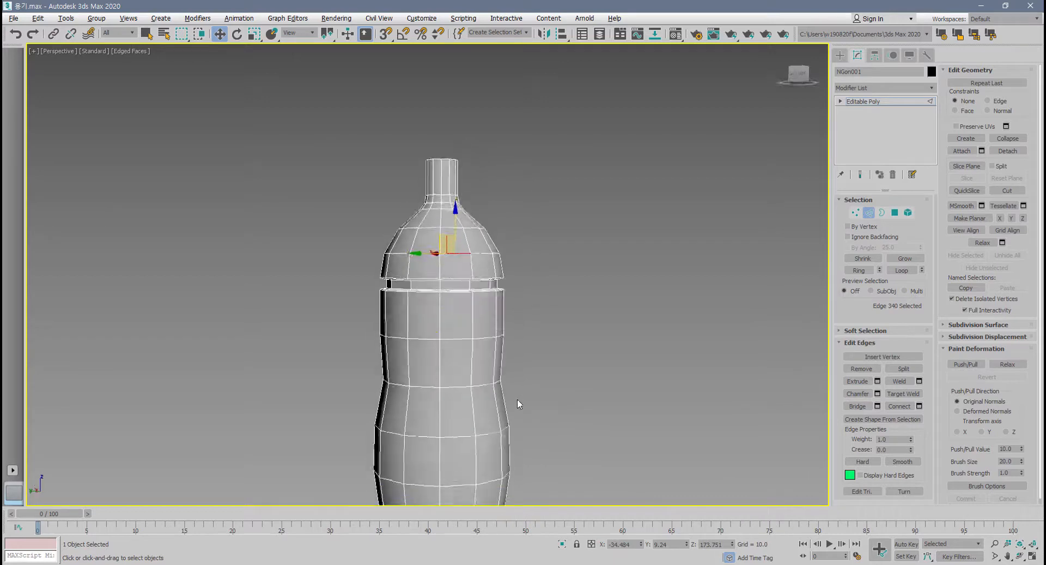
{"action": "scroll", "coordinate": [453, 279], "scroll_direction": "up", "scroll_amount": 4}
{"action": "scroll", "coordinate": [453, 279], "scroll_direction": "up", "scroll_amount": 6}
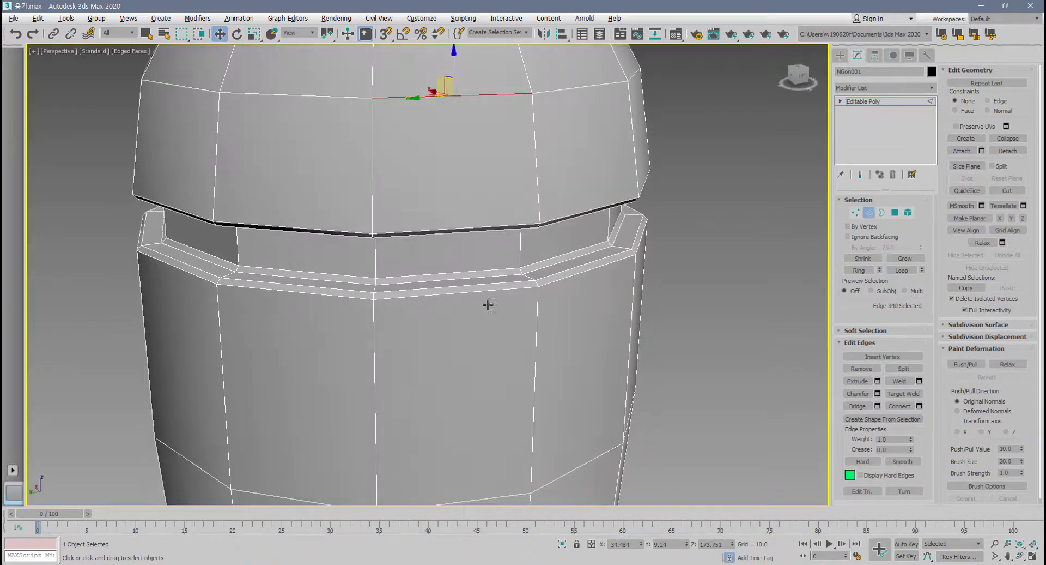
Remove the two inner edge loops running around the sloped ledge below the bottle's shoulder groove.
{"action": "middle_click_drag", "start_coordinate": [481, 306], "coordinate": [542, 321]}
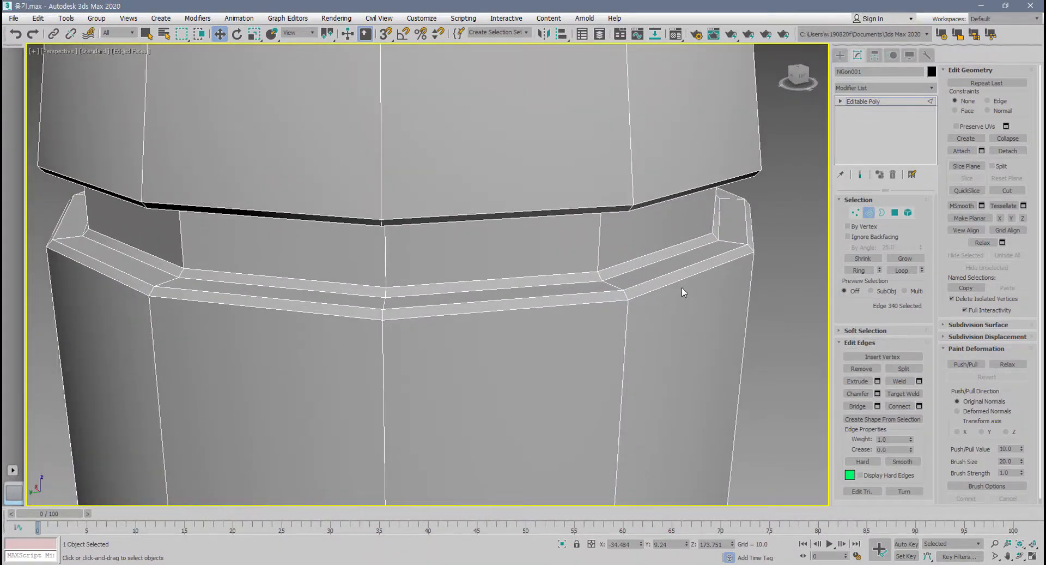
{"action": "double_click", "coordinate": [512, 301]}
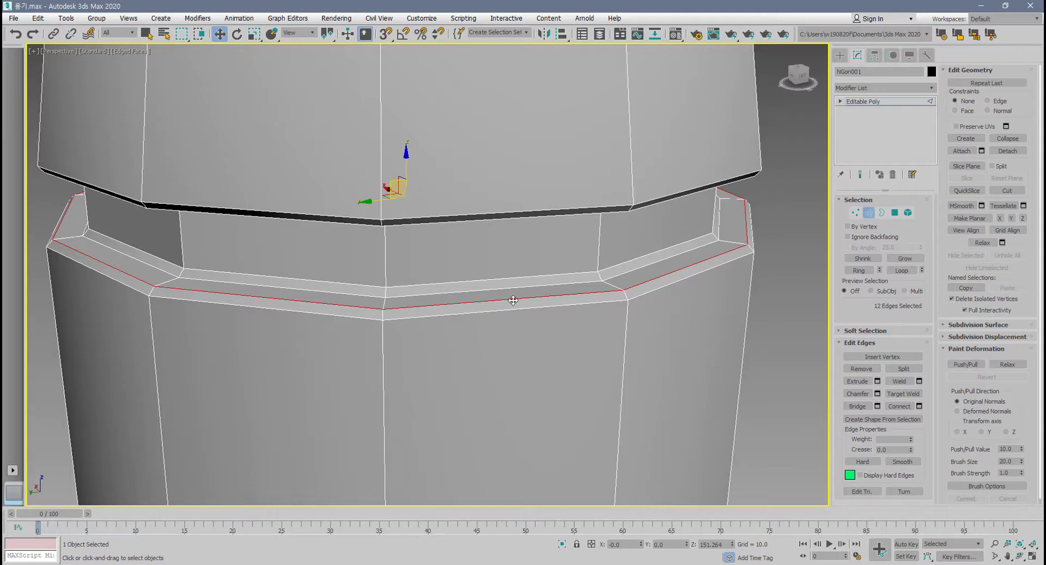
{"action": "key", "text": "BackSpace"}
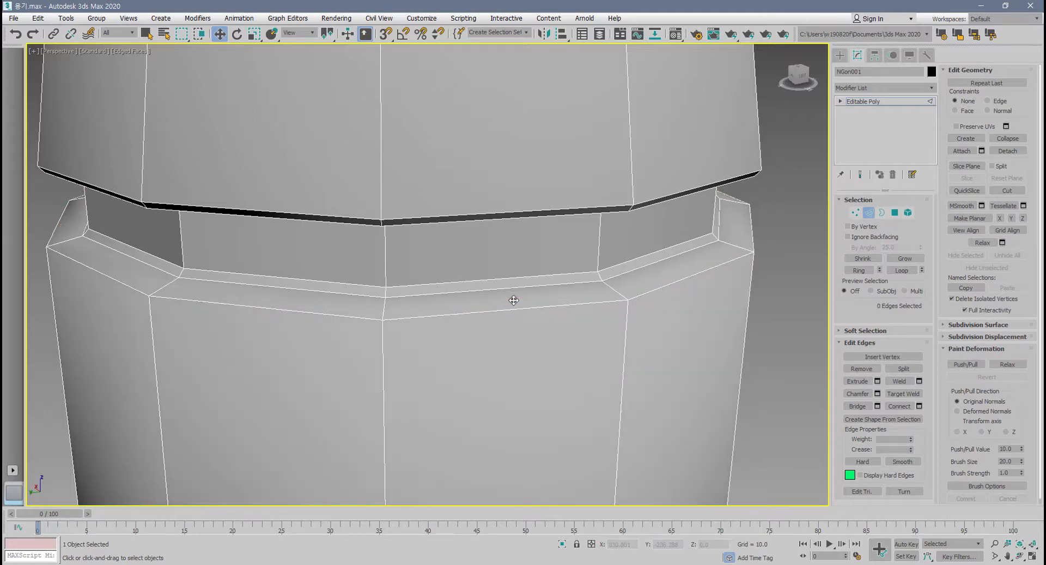
{"action": "double_click", "coordinate": [519, 287]}
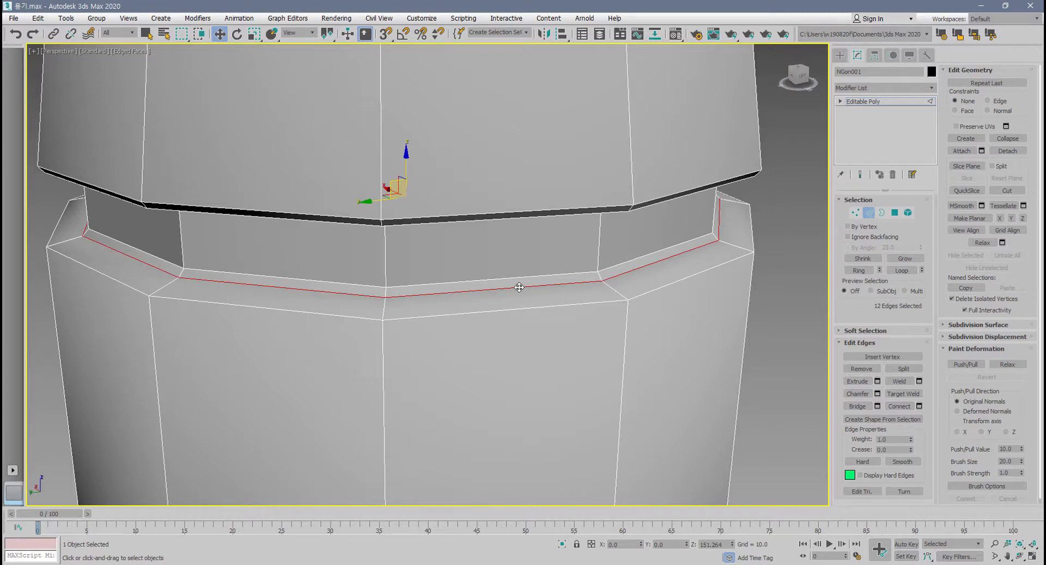
{"action": "key", "text": "BackSpace"}
Select the outer edge loop where the ledge below the groove meets the bottle's body.
{"action": "scroll", "coordinate": [528, 288], "scroll_direction": "down", "scroll_amount": 4}
{"action": "middle_click_drag", "start_coordinate": [542, 305], "coordinate": [604, 292], "text": "alt"}
{"action": "scroll", "coordinate": [617, 225], "scroll_direction": "up", "scroll_amount": 4}
{"action": "middle_click_drag", "start_coordinate": [612, 259], "coordinate": [619, 292], "text": "alt"}
{"action": "double_click", "coordinate": [623, 349]}
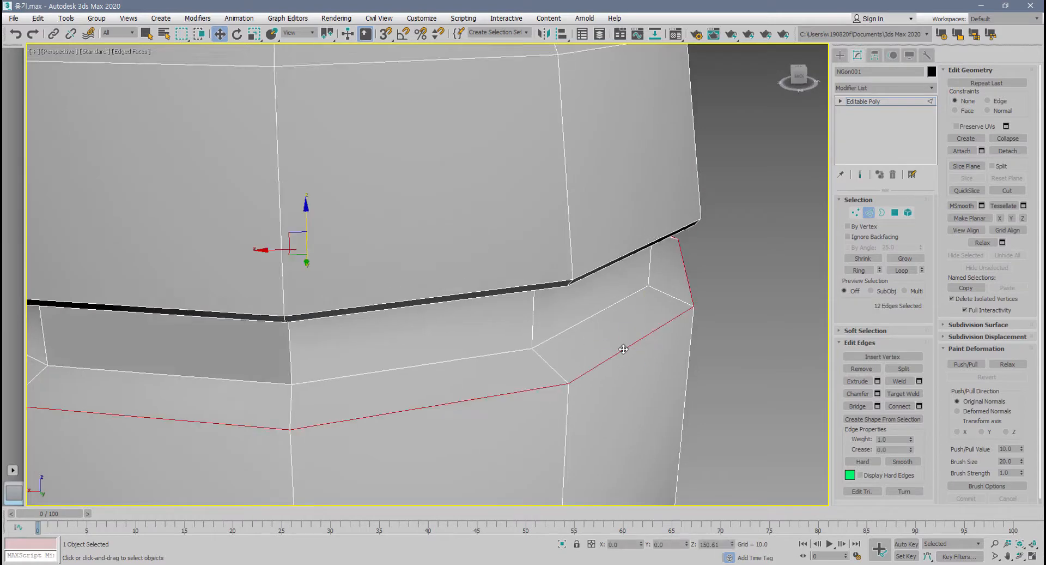
{"action": "scroll", "coordinate": [624, 347], "scroll_direction": "down", "scroll_amount": 4}
{"action": "scroll", "coordinate": [625, 345], "scroll_direction": "up", "scroll_amount": 2}
{"action": "middle_click_drag", "start_coordinate": [625, 343], "coordinate": [597, 351]}
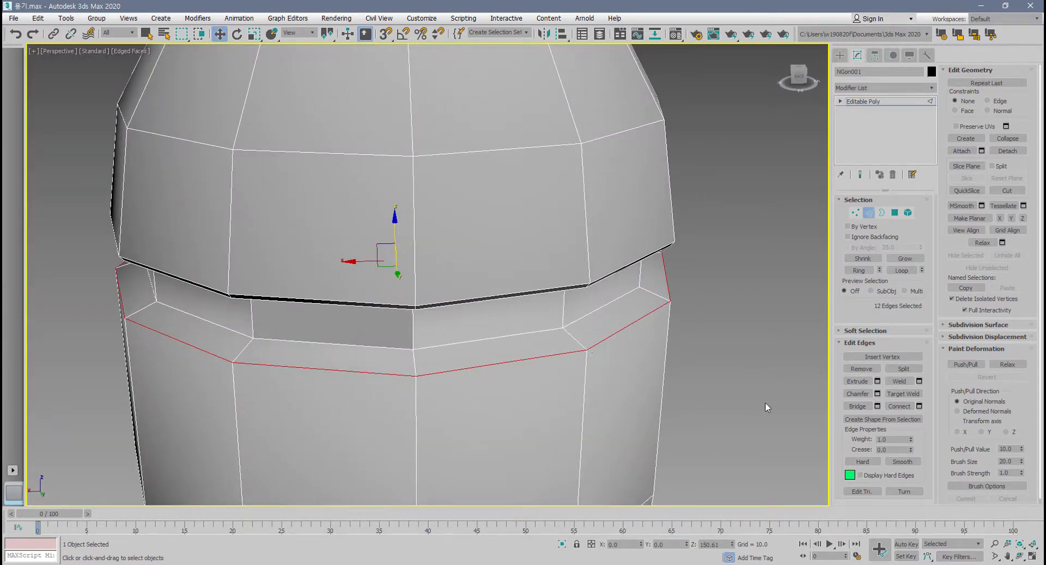
Open the Chamfer settings for the selected loop and reset segments to 1 and the amount to 0.
{"action": "left_click", "coordinate": [878, 394]}
{"action": "scroll", "coordinate": [490, 347], "scroll_direction": "up", "scroll_amount": 3}
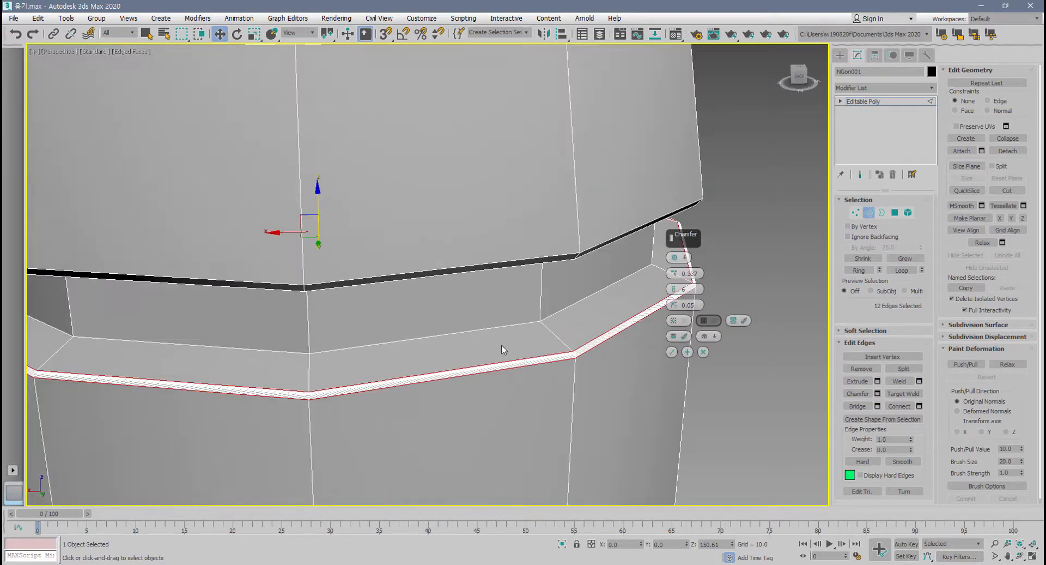
{"action": "middle_click_drag", "start_coordinate": [502, 349], "coordinate": [413, 327], "text": "alt"}
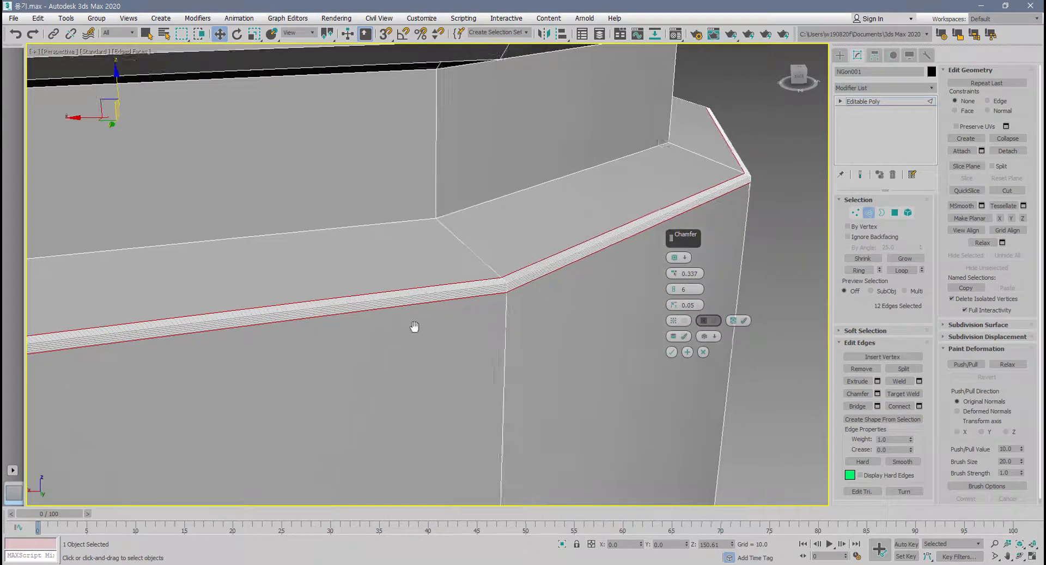
{"action": "right_click", "coordinate": [673, 292]}
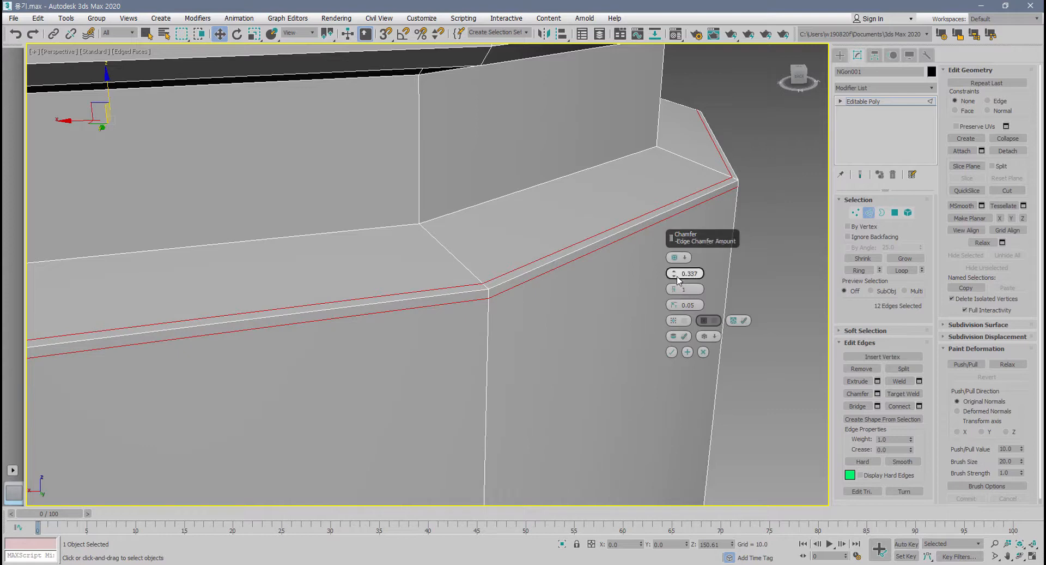
{"action": "right_click", "coordinate": [675, 274]}
{"action": "middle_click_drag", "start_coordinate": [550, 352], "coordinate": [551, 360]}
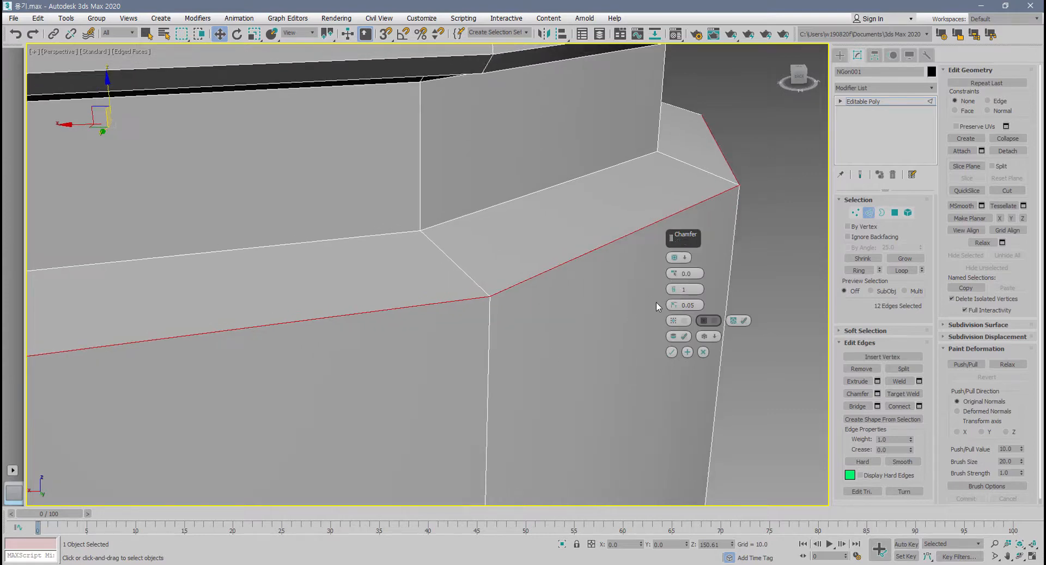
Preview a Standard Chamfer on the loop with an amount of 1.122 and 3 segments.
{"action": "left_click", "coordinate": [682, 257]}
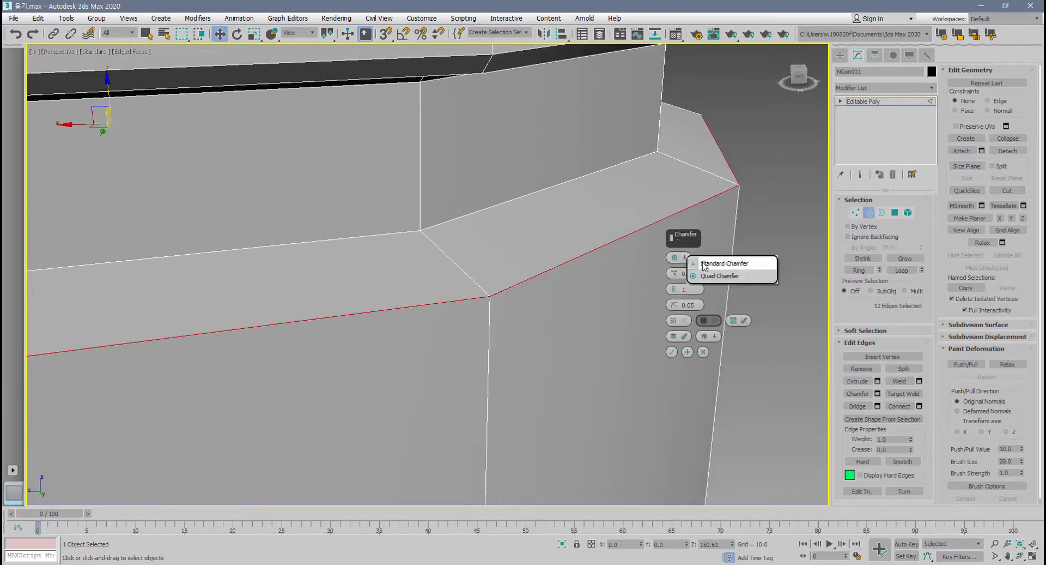
{"action": "left_click", "coordinate": [725, 263]}
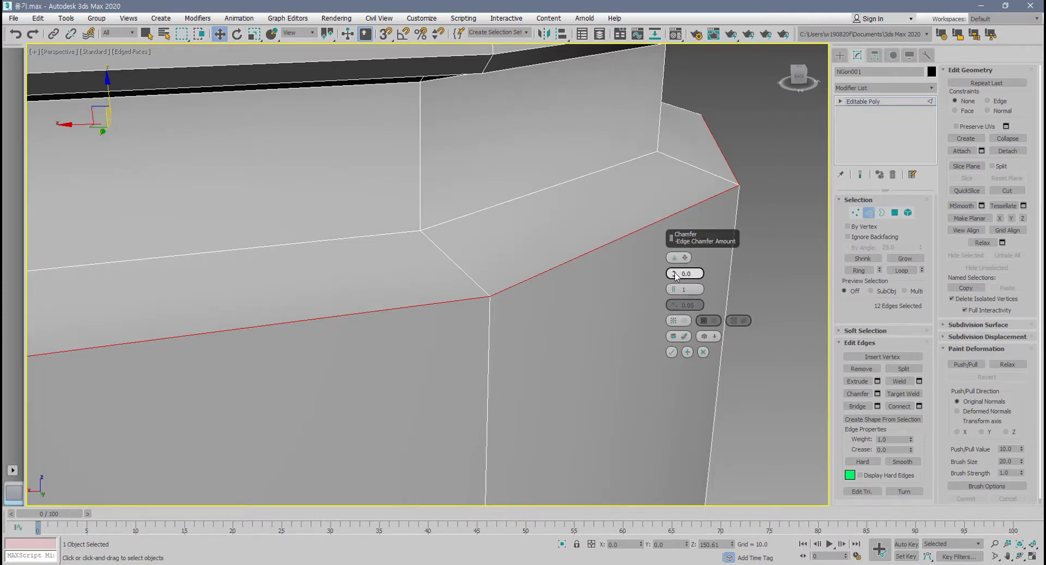
{"action": "left_click_drag", "start_coordinate": [676, 276], "coordinate": [674, 265]}
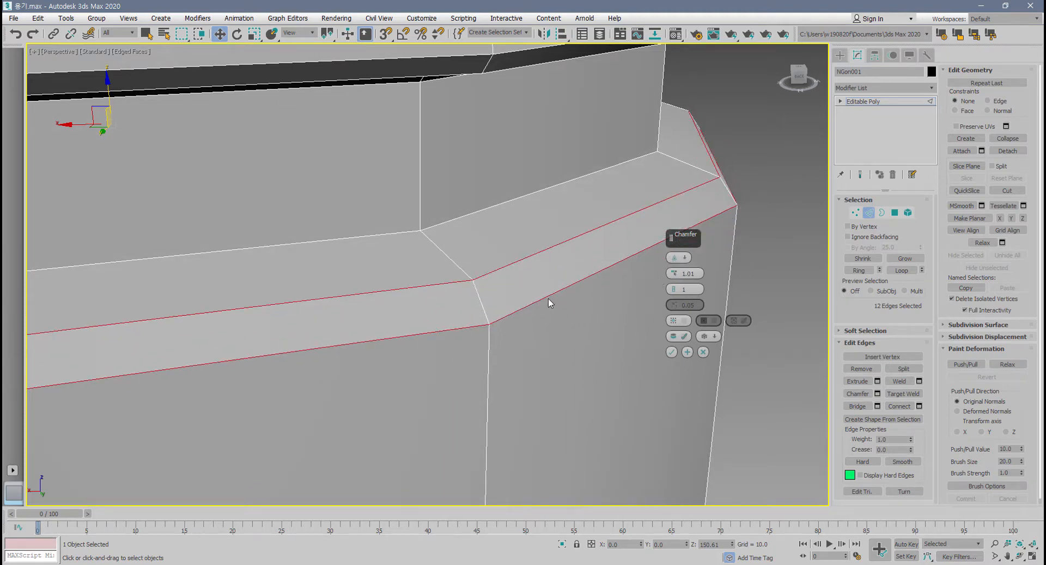
{"action": "left_click_drag", "start_coordinate": [674, 275], "coordinate": [672, 271]}
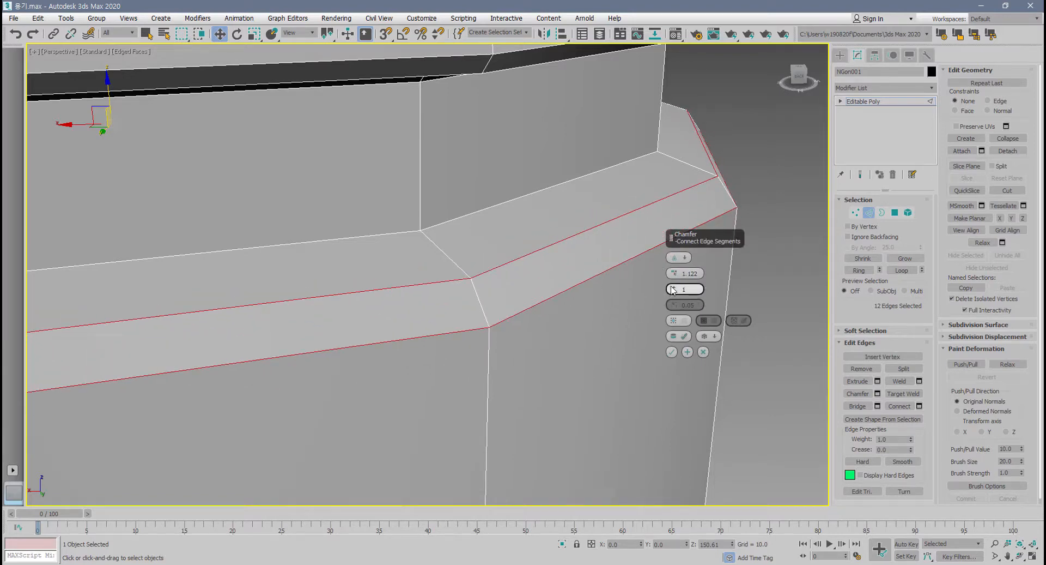
{"action": "left_click_drag", "start_coordinate": [674, 290], "coordinate": [672, 286]}
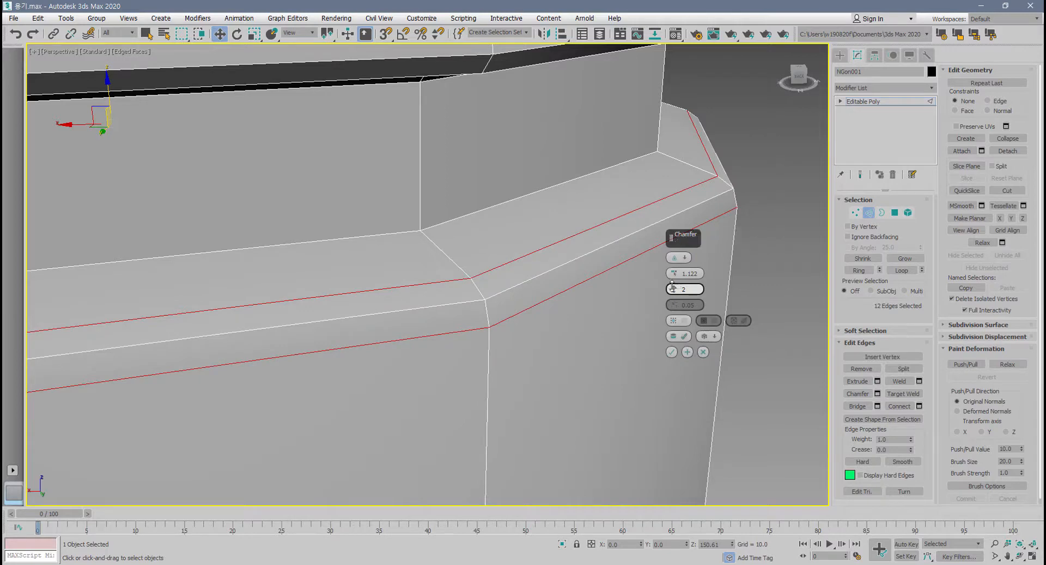
{"action": "left_click", "coordinate": [673, 286]}
{"action": "mouse_move", "coordinate": [451, 374]}
{"action": "middle_mouse_down", "text": "alt"}
{"action": "mouse_move", "coordinate": [487, 355]}
{"action": "mouse_move", "coordinate": [490, 369]}
{"action": "mouse_move", "coordinate": [460, 346]}
{"action": "mouse_move", "coordinate": [455, 357]}
{"action": "middle_mouse_up", "text": "alt"}
{"action": "middle_click_drag", "start_coordinate": [532, 252], "coordinate": [446, 295], "text": "alt"}
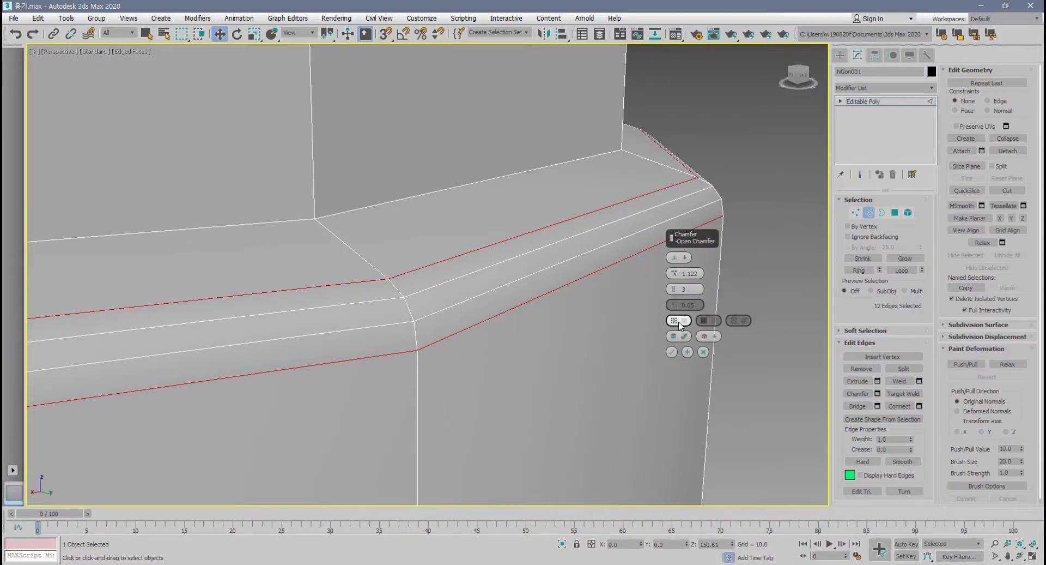
Toggle Open Chamfer on and off repeatedly to compare the open and filled chamfer, leaving it off.
{"action": "left_click", "coordinate": [685, 321]}
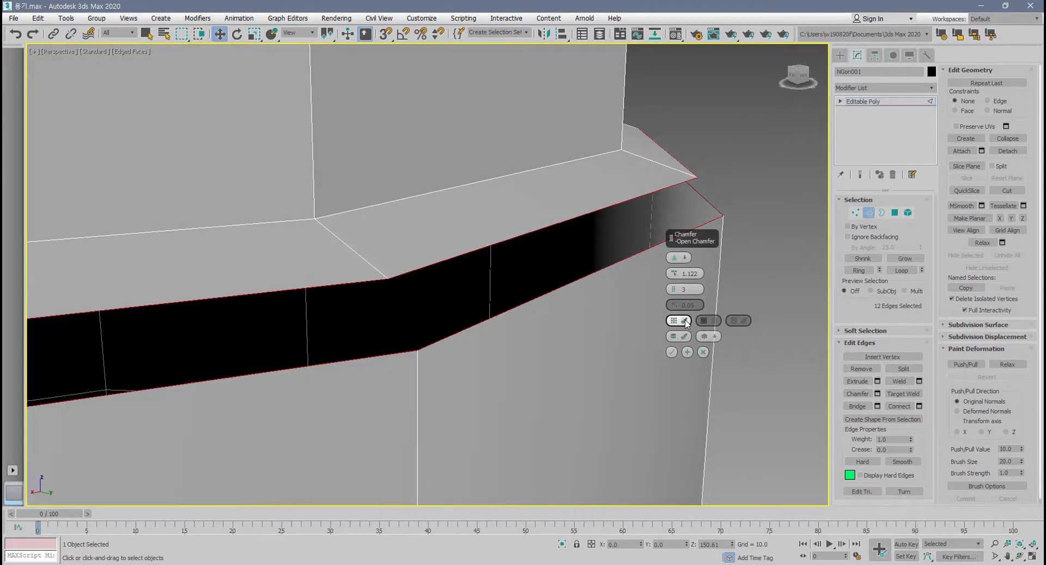
{"action": "left_click", "coordinate": [684, 321]}
{"action": "left_click", "coordinate": [685, 321]}
{"action": "left_click", "coordinate": [685, 321]}
{"action": "left_click", "coordinate": [685, 320]}
{"action": "left_click", "coordinate": [685, 321]}
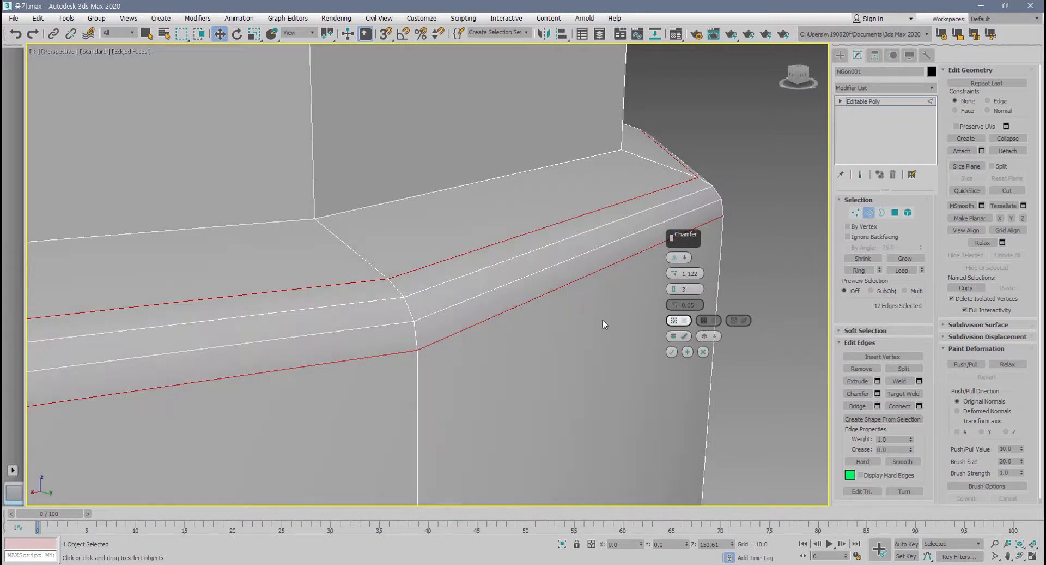
{"action": "left_click", "coordinate": [683, 321]}
{"action": "left_click", "coordinate": [682, 321]}
{"action": "left_click", "coordinate": [683, 321]}
{"action": "left_click", "coordinate": [683, 322]}
{"action": "left_click", "coordinate": [682, 321]}
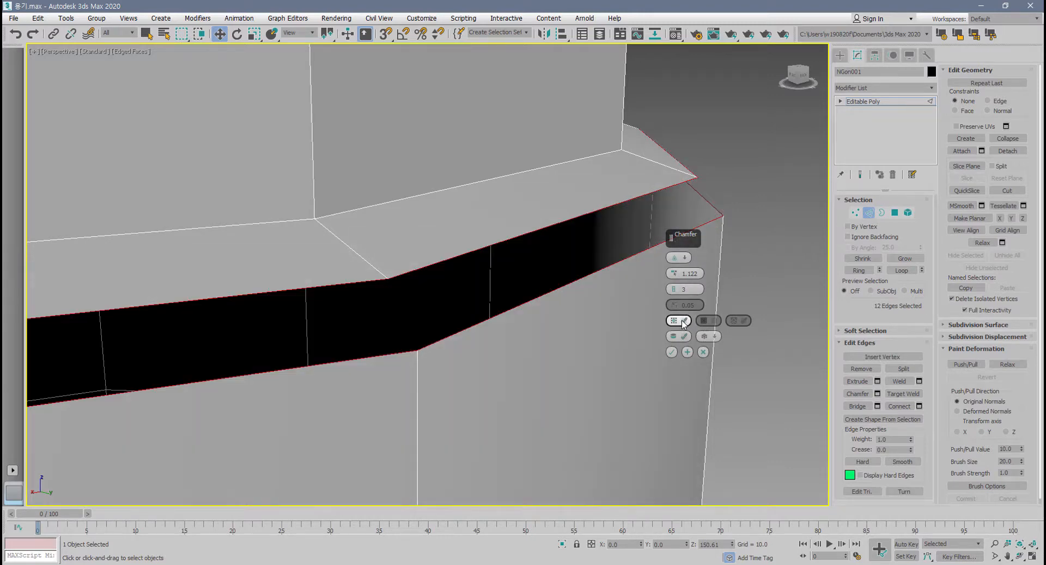
{"action": "left_click", "coordinate": [683, 322]}
{"action": "left_click", "coordinate": [682, 322]}
{"action": "left_click", "coordinate": [682, 322]}
{"action": "left_click", "coordinate": [682, 321]}
{"action": "scroll", "coordinate": [360, 327], "scroll_direction": "down", "scroll_amount": 5}
{"action": "scroll", "coordinate": [364, 339], "scroll_direction": "up", "scroll_amount": 5}
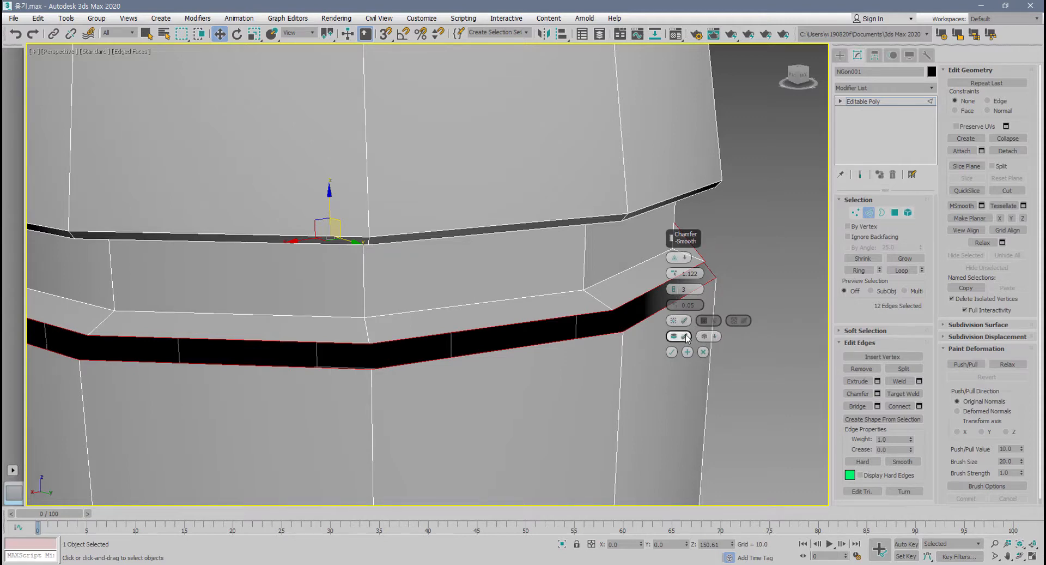
{"action": "middle_click_drag", "start_coordinate": [664, 338], "coordinate": [504, 379]}
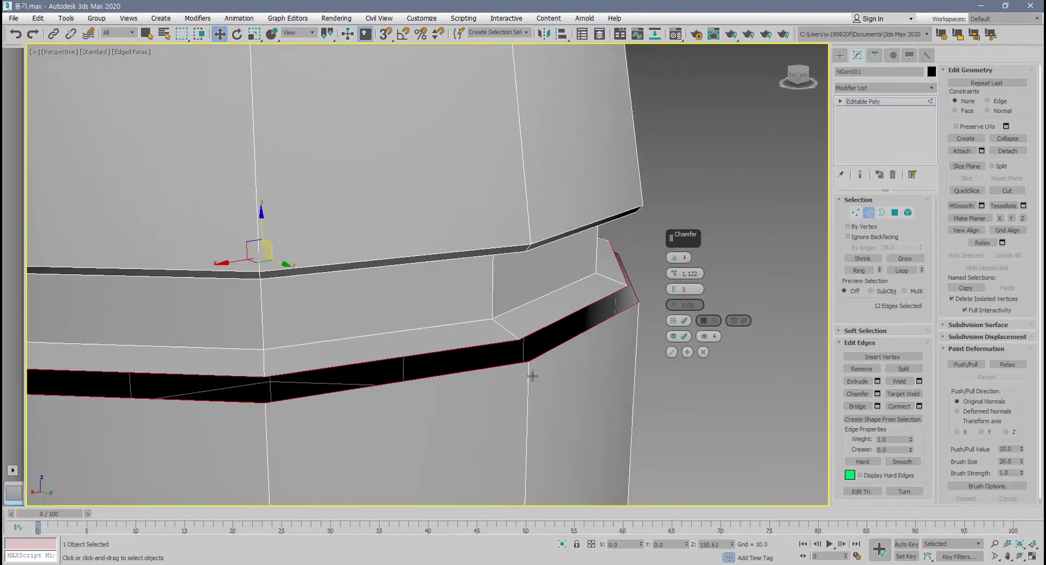
{"action": "left_click", "coordinate": [685, 322]}
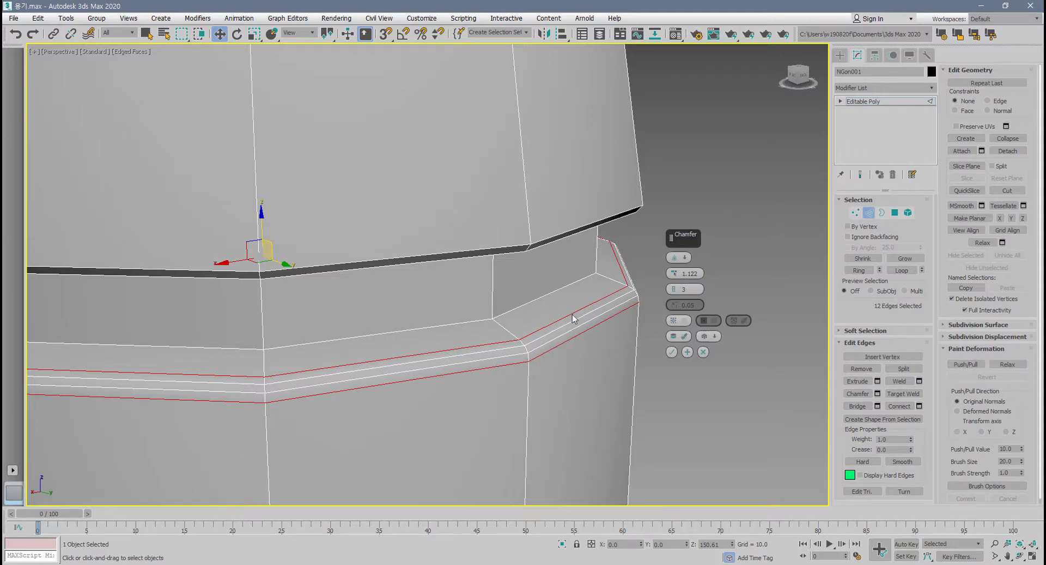
{"action": "left_click", "coordinate": [685, 322]}
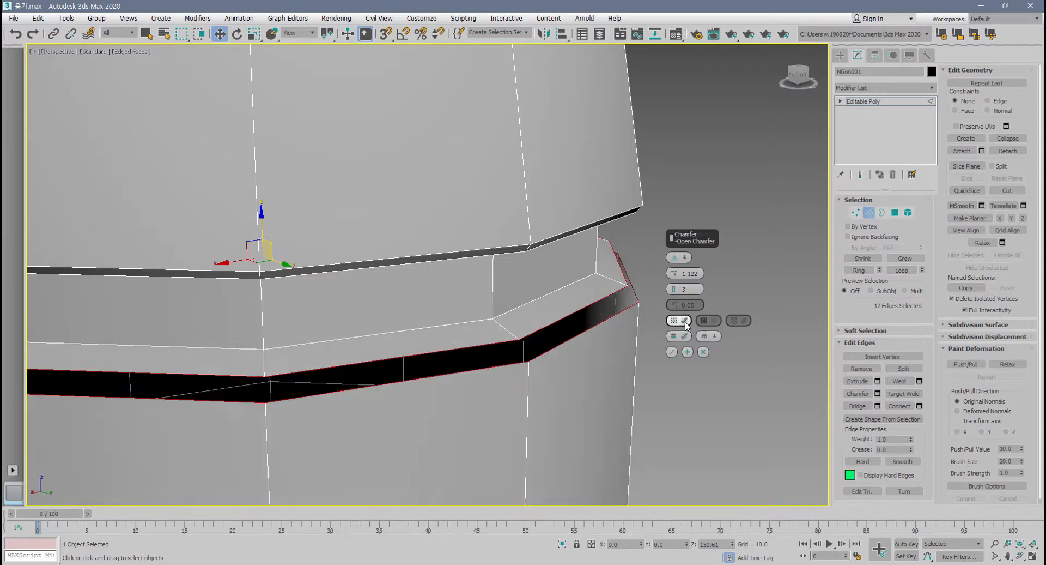
{"action": "left_click", "coordinate": [685, 322]}
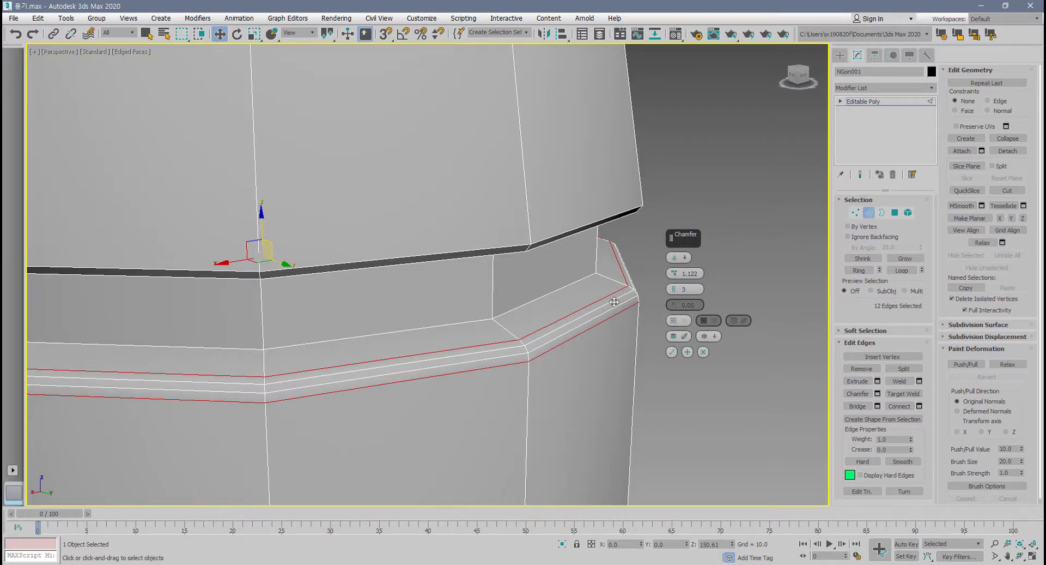
Compare Quad Chamfer with Standard Chamfer on the loop, and cancel the chamfer.
{"action": "middle_click_drag", "start_coordinate": [615, 300], "coordinate": [616, 304]}
{"action": "scroll", "coordinate": [620, 299], "scroll_direction": "up", "scroll_amount": 2}
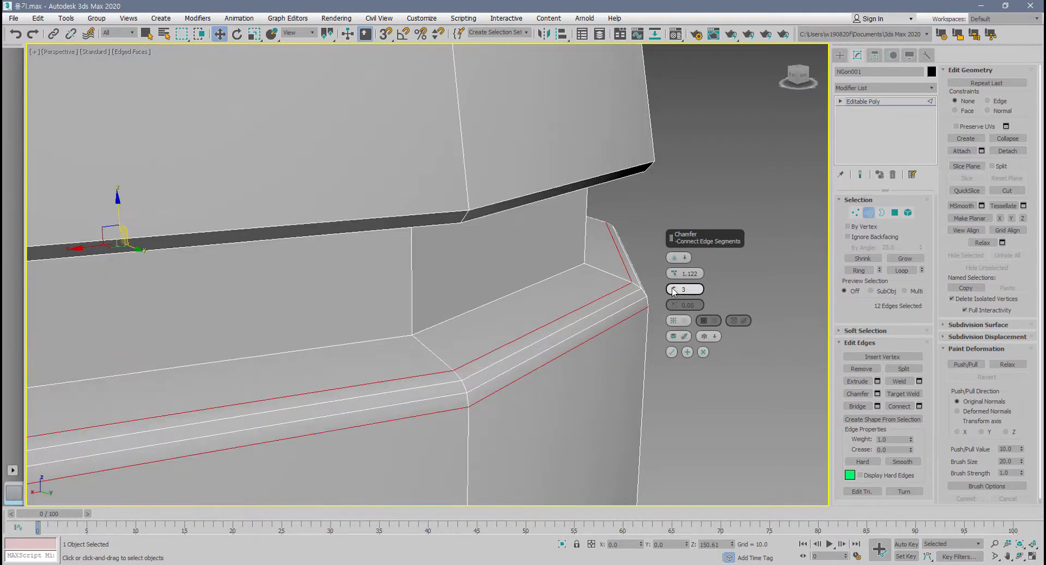
{"action": "left_click", "coordinate": [686, 258]}
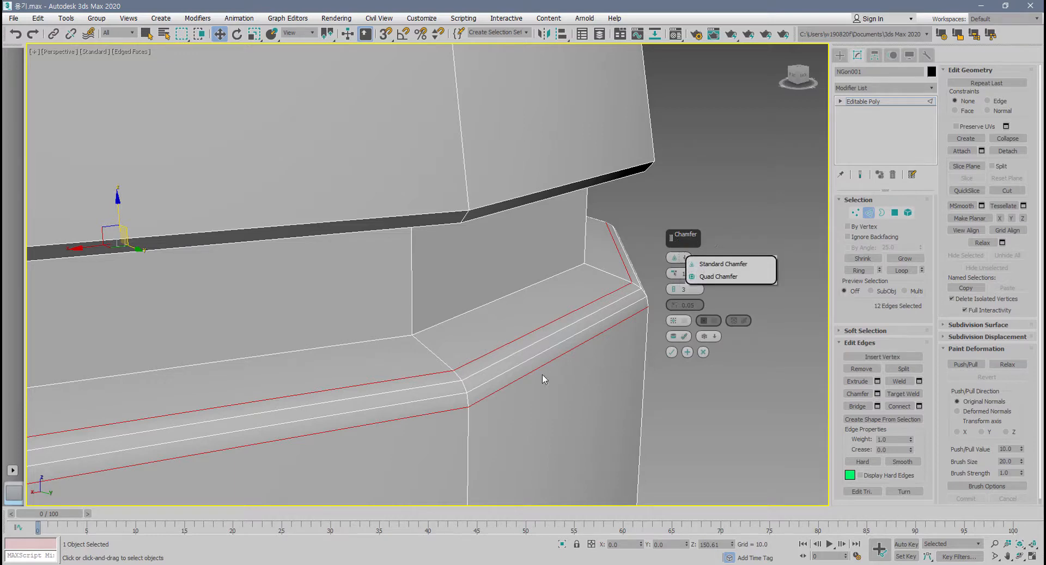
{"action": "left_click", "coordinate": [715, 276]}
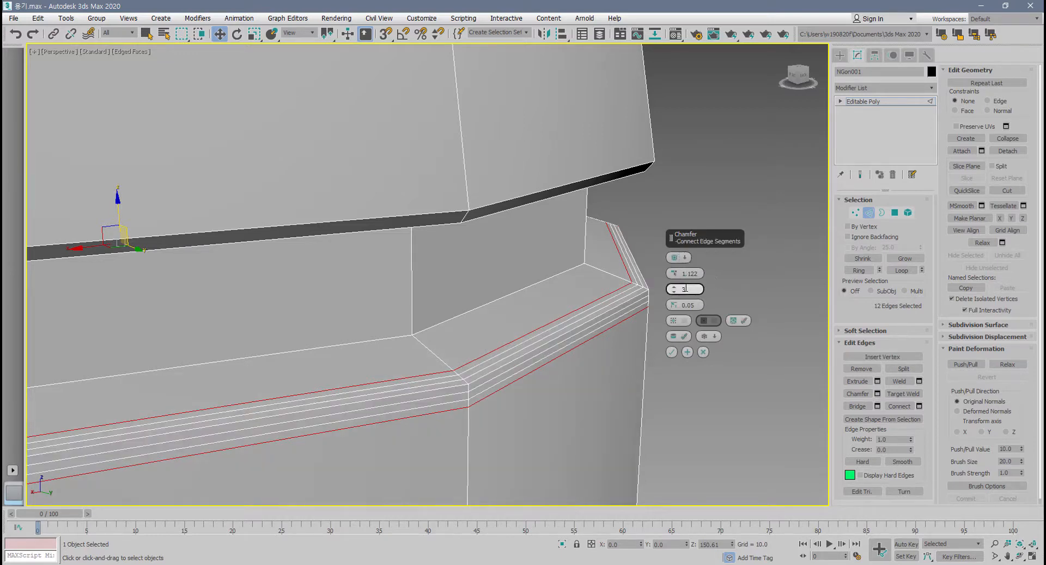
{"action": "left_click", "coordinate": [679, 258]}
{"action": "left_click", "coordinate": [710, 270]}
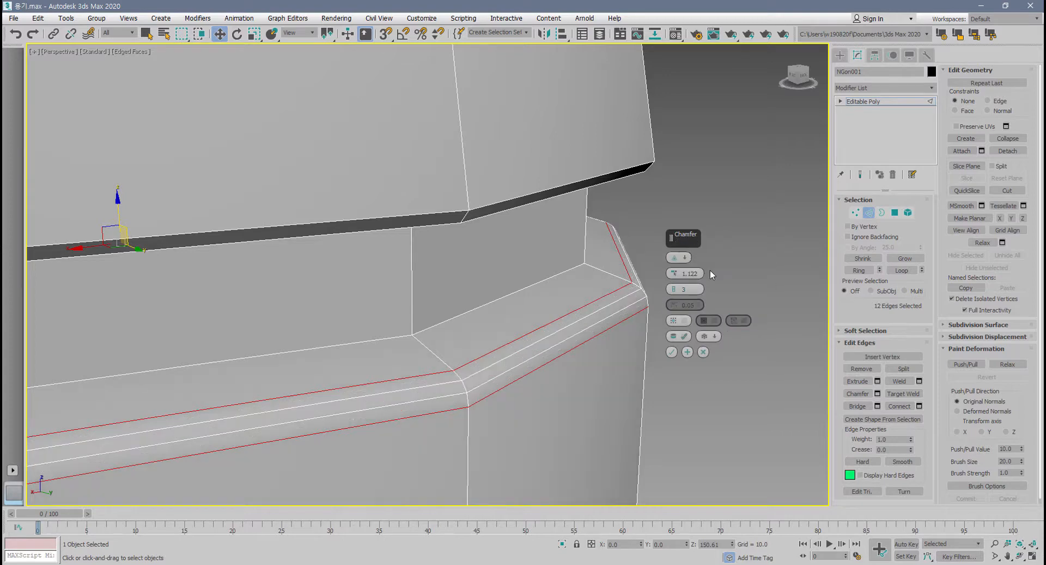
{"action": "left_click", "coordinate": [703, 352]}
Leave edge editing and create a box beside the bottle, about 179 long, 157 wide and 169 high.
{"action": "scroll", "coordinate": [654, 376], "scroll_direction": "down", "scroll_amount": 10}
{"action": "scroll", "coordinate": [597, 395], "scroll_direction": "up", "scroll_amount": 3}
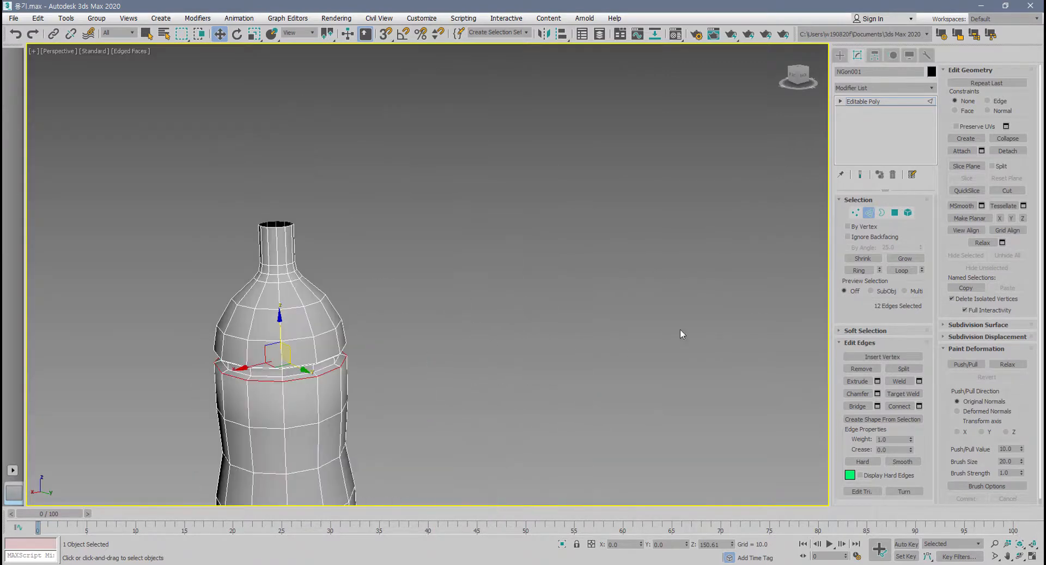
{"action": "left_click", "coordinate": [870, 213]}
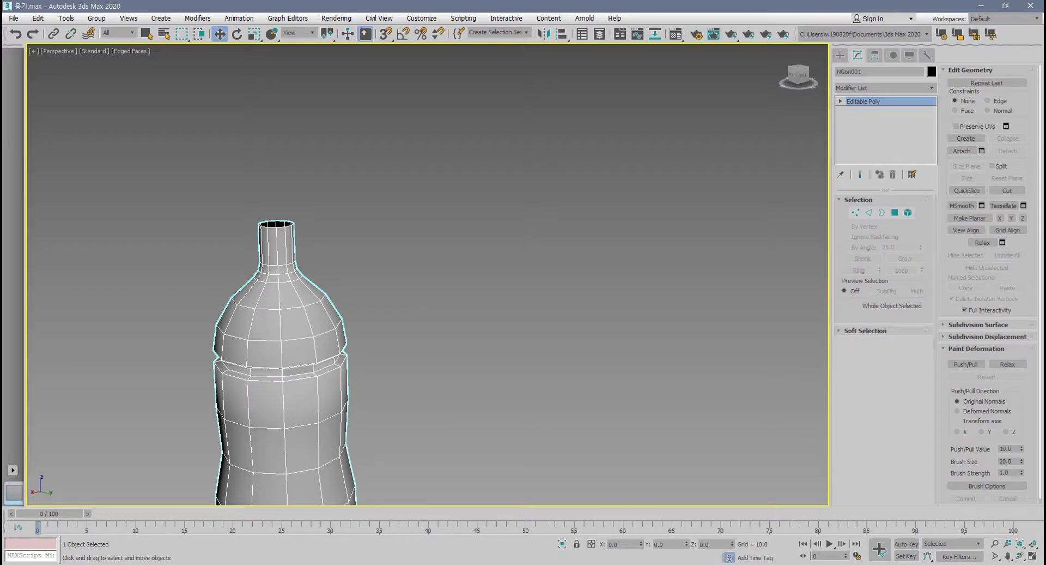
{"action": "left_click", "coordinate": [839, 55]}
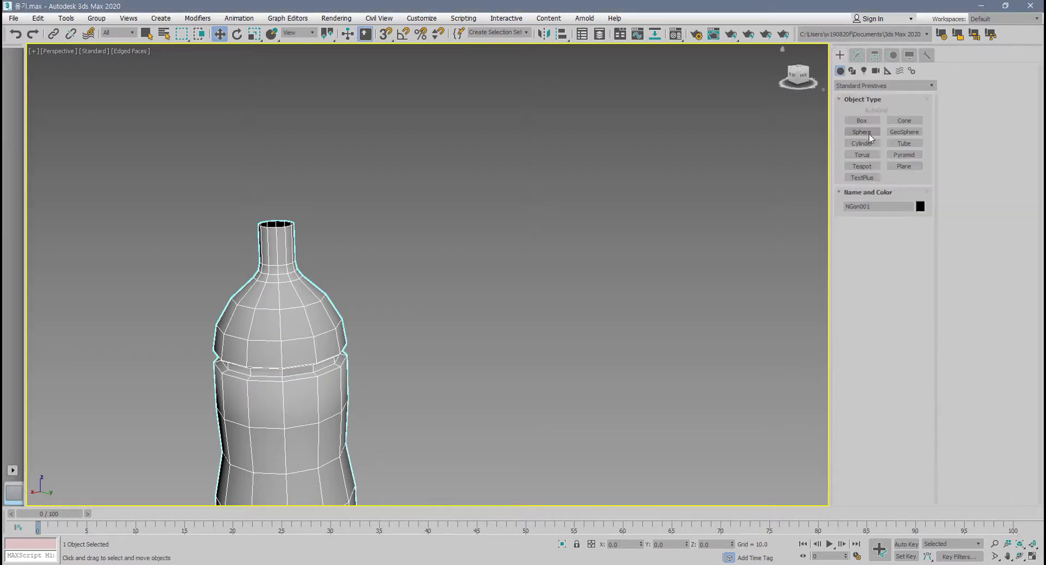
{"action": "left_click", "coordinate": [862, 120]}
{"action": "scroll", "coordinate": [479, 300], "scroll_direction": "down", "scroll_amount": 6}
{"action": "left_click_drag", "start_coordinate": [470, 305], "coordinate": [473, 346]}
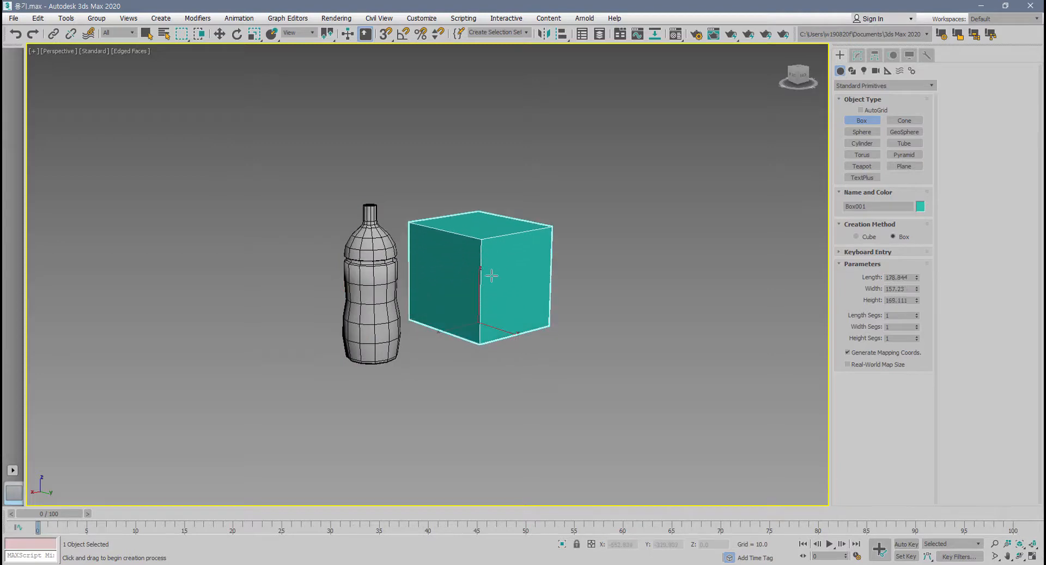
{"action": "middle_click_drag", "start_coordinate": [491, 276], "coordinate": [419, 323], "text": "alt"}
{"action": "scroll", "coordinate": [420, 323], "scroll_direction": "up", "scroll_amount": 3}
Set the box's length, width and height to 200 each and switch to the Move tool.
{"action": "left_click_drag", "start_coordinate": [911, 278], "coordinate": [802, 275]}
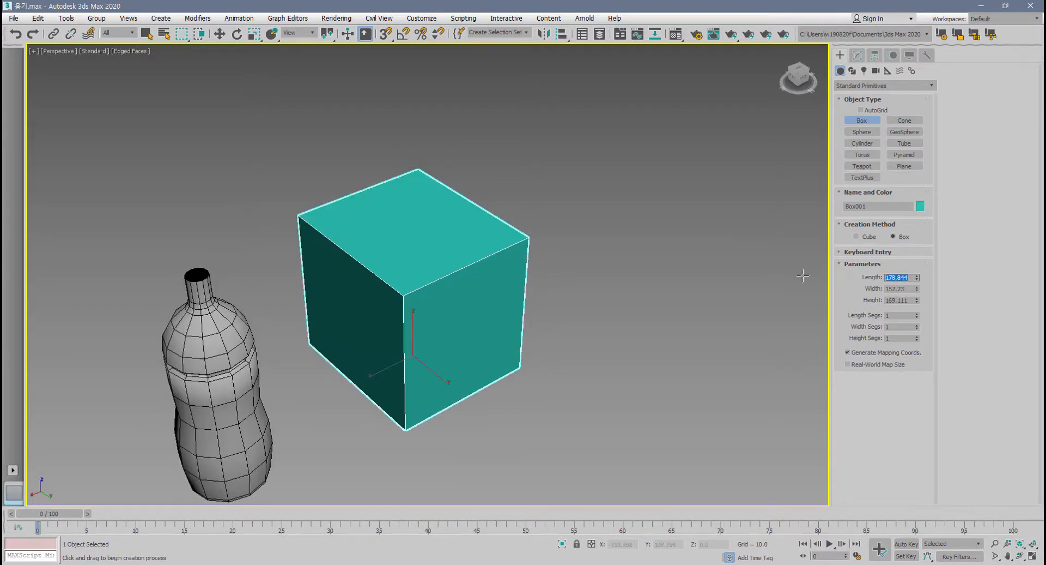
{"action": "type", "text": "200"}
{"action": "key", "text": "Tab"}
{"action": "type", "text": "200"}
{"action": "key", "text": "Tab"}
{"action": "type", "text": "200"}
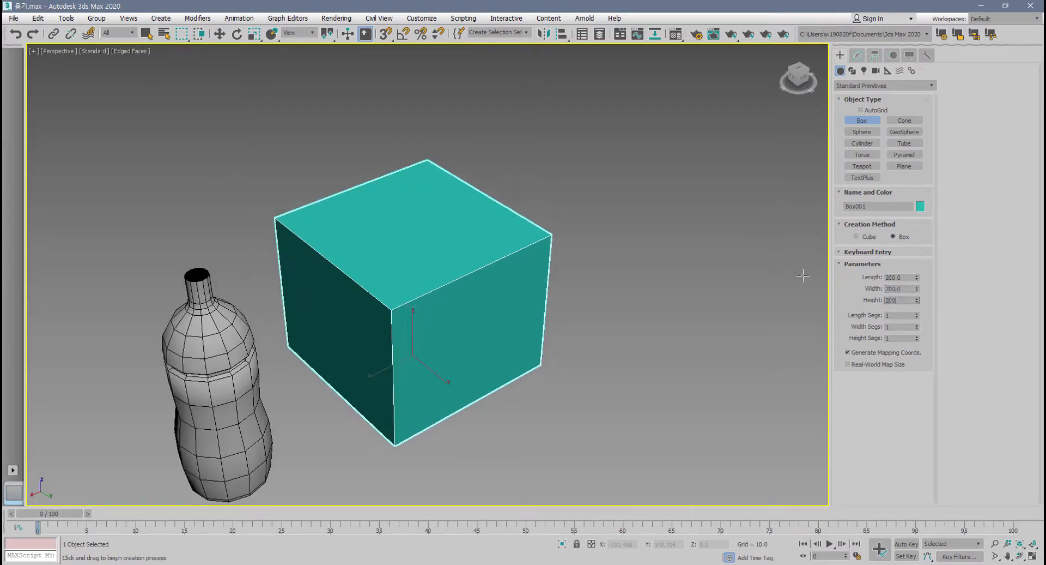
{"action": "key", "text": "Return"}
{"action": "middle_click_drag", "start_coordinate": [460, 299], "coordinate": [421, 241], "text": "alt"}
{"action": "key", "text": "w"}
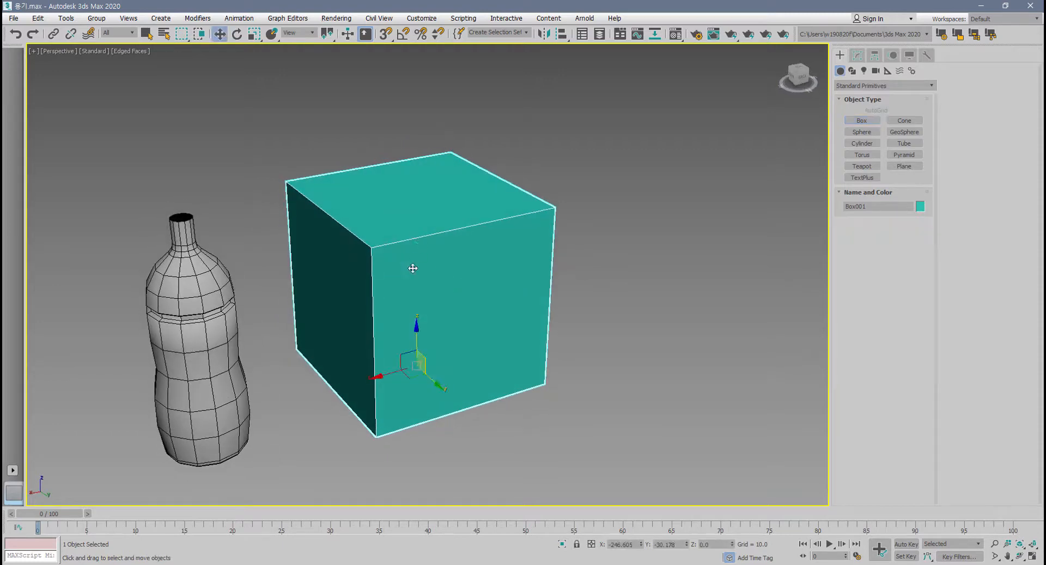
Convert the box to an Editable Poly and isolate it from the bottle.
{"action": "right_click", "coordinate": [413, 268]}
{"action": "mouse_move", "coordinate": [441, 383]}
{"action": "left_click", "coordinate": [512, 392]}
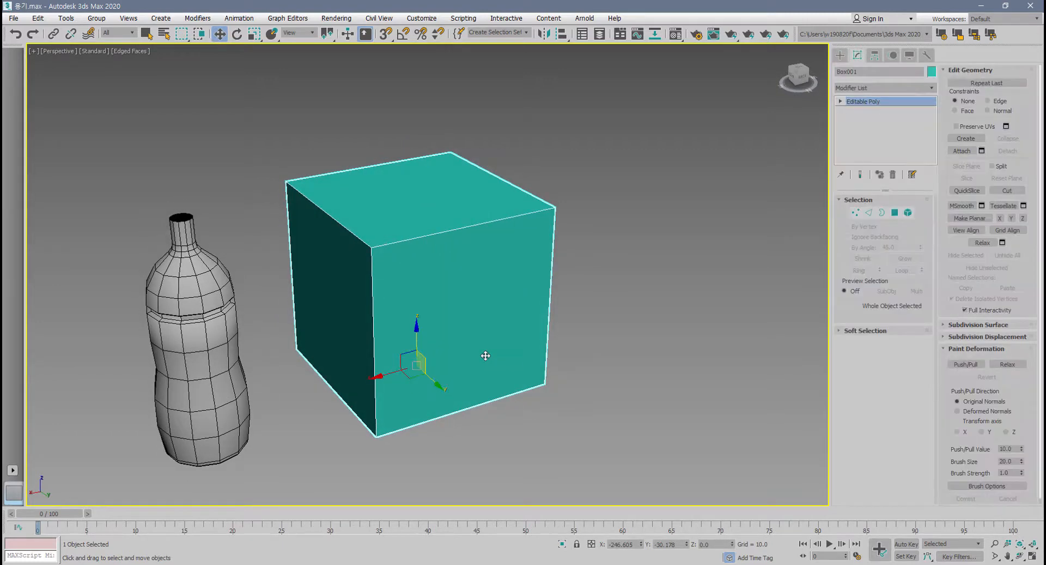
{"action": "key", "text": "alt+q"}
{"action": "scroll", "coordinate": [503, 360], "scroll_direction": "down", "scroll_amount": 4}
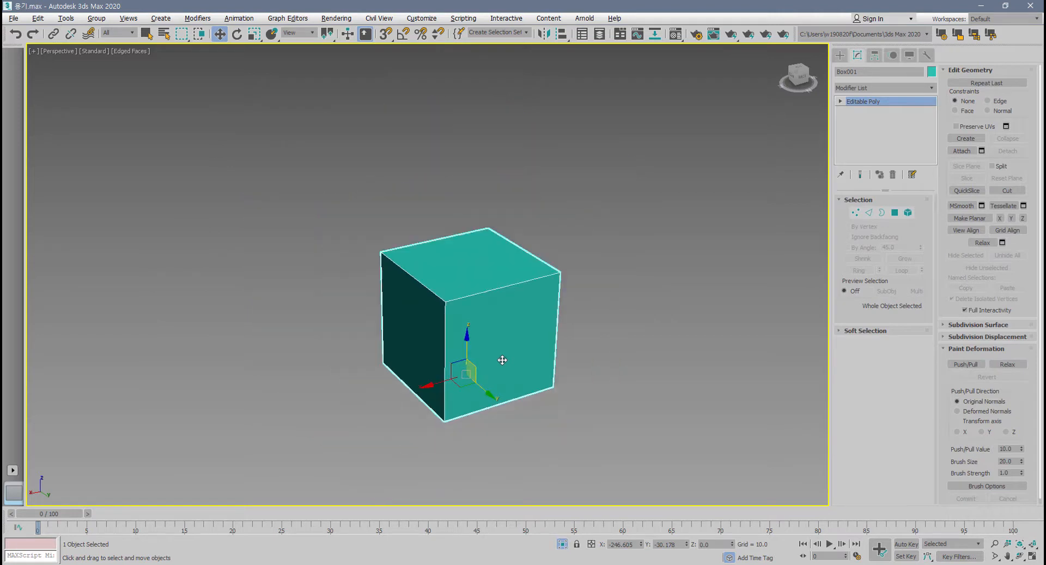
{"action": "middle_click_drag", "start_coordinate": [503, 360], "coordinate": [487, 374], "text": "alt"}
{"action": "scroll", "coordinate": [487, 373], "scroll_direction": "up", "scroll_amount": 2}
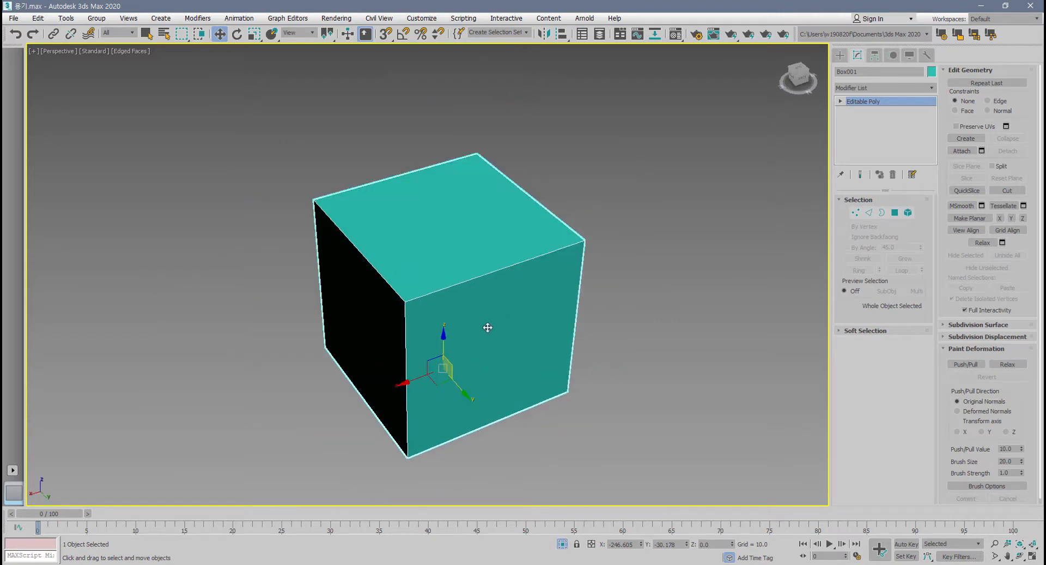
{"action": "middle_click_drag", "start_coordinate": [494, 325], "coordinate": [535, 325], "text": "alt"}
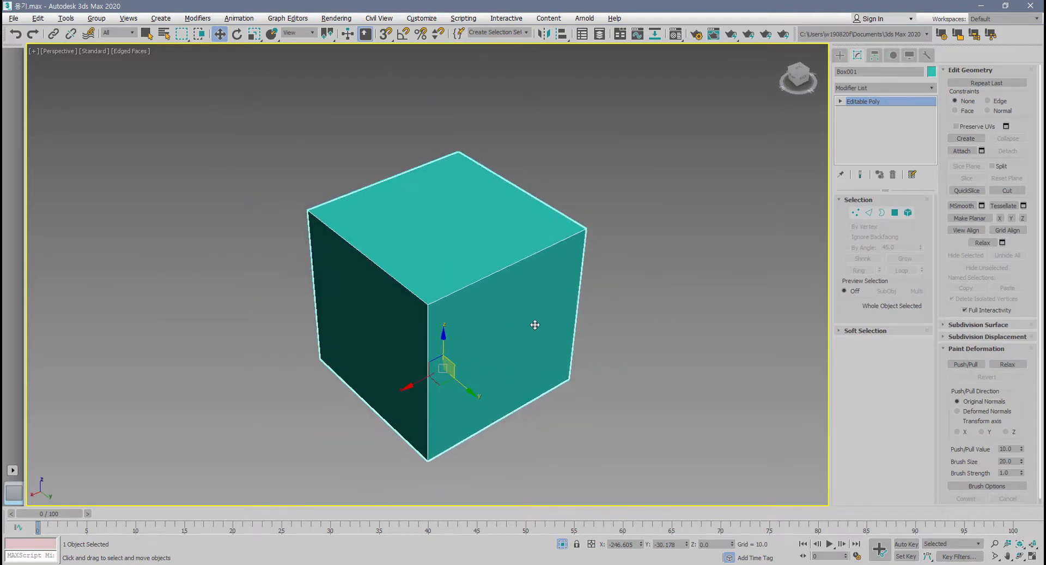
Set the box's object color to black and assign the 01 - Default material to it.
{"action": "left_click", "coordinate": [932, 72]}
{"action": "left_click", "coordinate": [608, 312]}
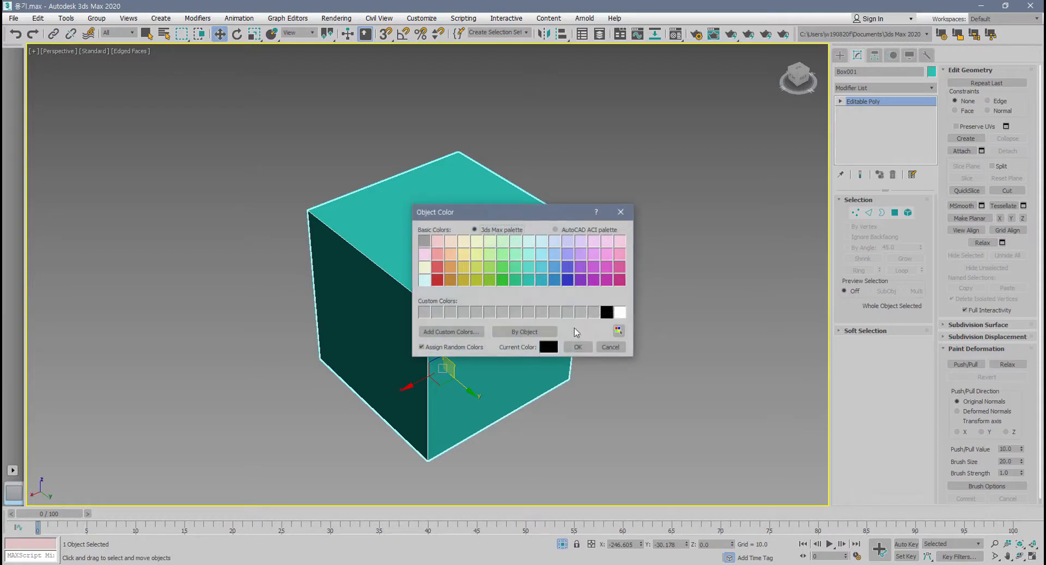
{"action": "left_click", "coordinate": [579, 346]}
{"action": "key", "text": "m"}
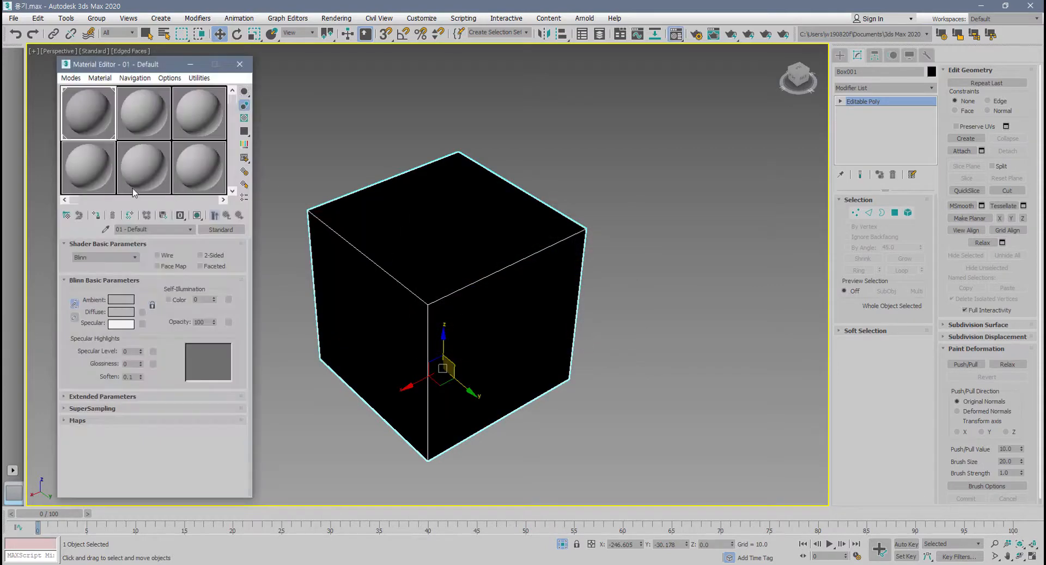
{"action": "left_click", "coordinate": [97, 215]}
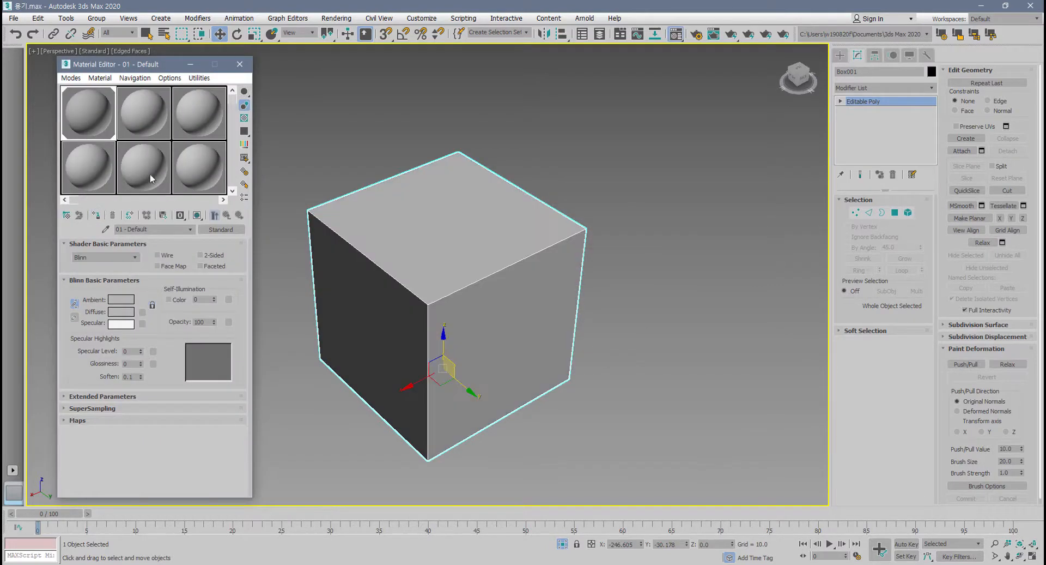
{"action": "left_click", "coordinate": [239, 64]}
{"action": "middle_click_drag", "start_coordinate": [376, 231], "coordinate": [376, 207], "text": "alt"}
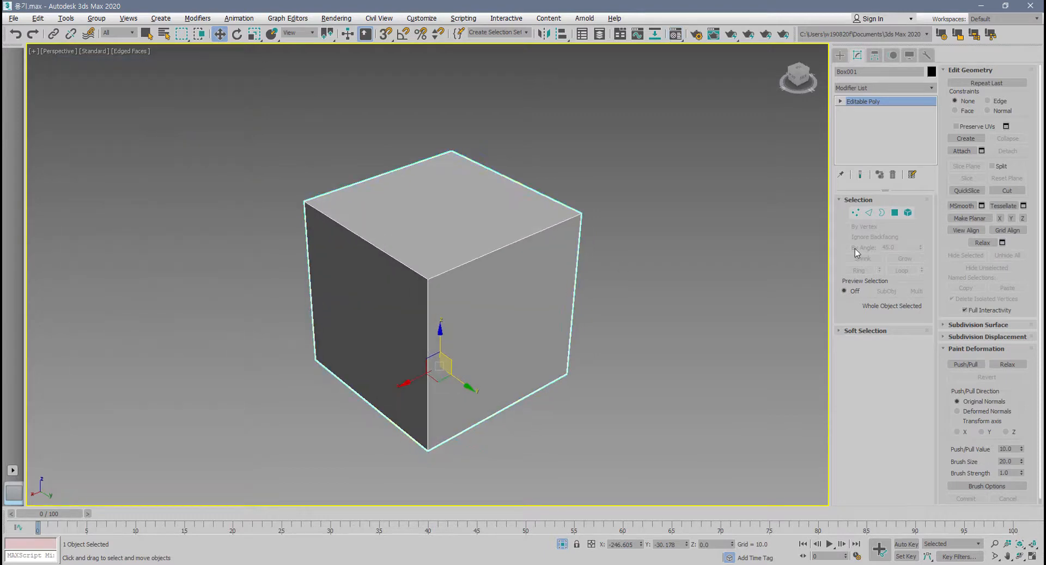
Enter edge editing on the box and select all 12 of its edges.
{"action": "left_click", "coordinate": [869, 213]}
{"action": "left_click_drag", "start_coordinate": [654, 96], "coordinate": [224, 467]}
{"action": "scroll", "coordinate": [453, 206], "scroll_direction": "up", "scroll_amount": 3}
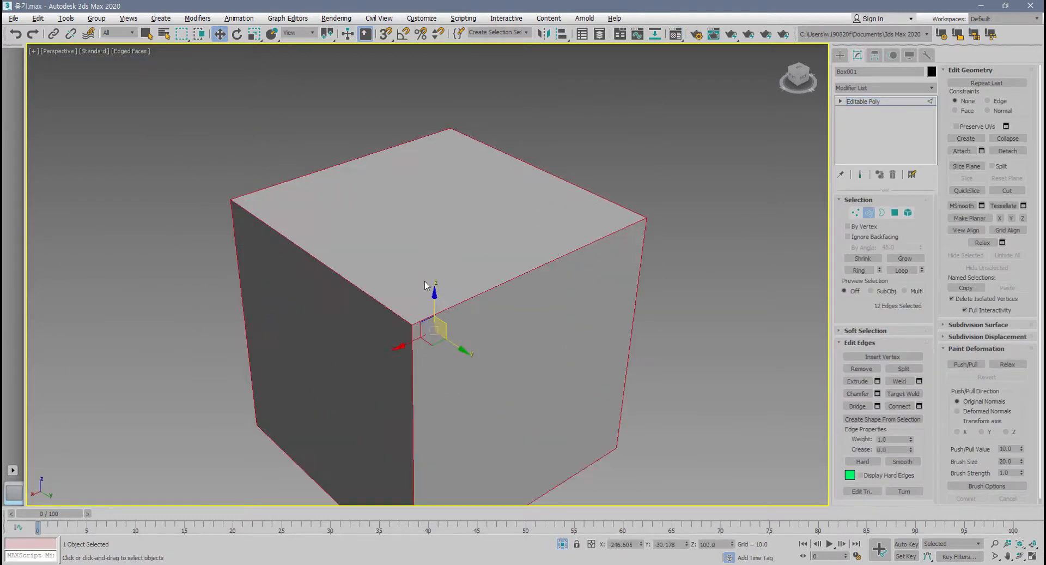
{"action": "scroll", "coordinate": [434, 259], "scroll_direction": "down", "scroll_amount": 3}
{"action": "mouse_move", "coordinate": [425, 263]}
{"action": "middle_mouse_down", "text": "alt"}
{"action": "mouse_move", "coordinate": [440, 260]}
{"action": "mouse_move", "coordinate": [436, 226]}
{"action": "mouse_move", "coordinate": [443, 260]}
{"action": "middle_mouse_up", "text": "alt"}
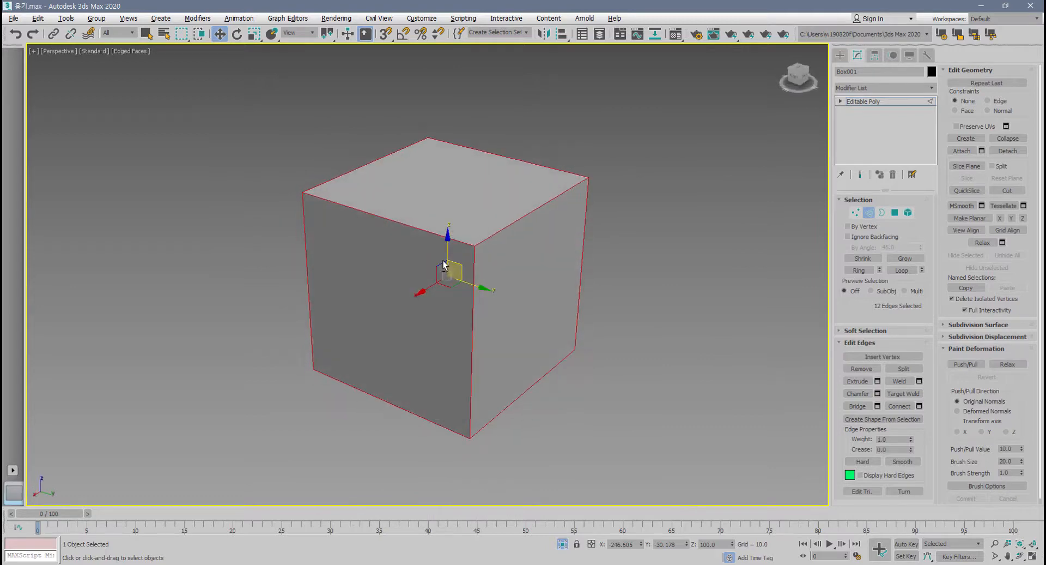
{"action": "scroll", "coordinate": [444, 265], "scroll_direction": "up", "scroll_amount": 3}
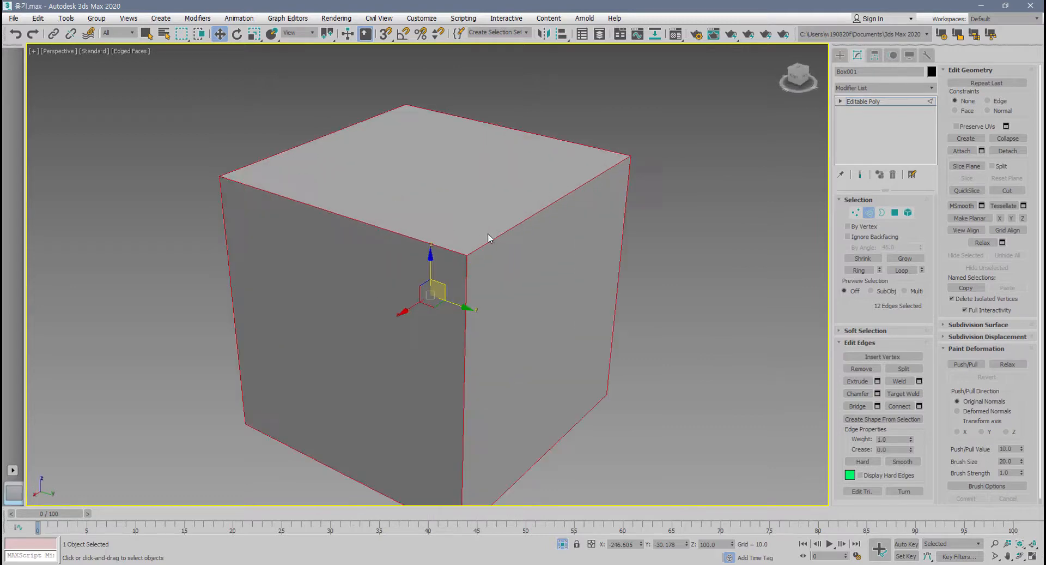
Chamfer the selected box edges with an amount of about 4.255 and 3 segments, inspecting the resulting corner.
{"action": "left_click", "coordinate": [878, 394]}
{"action": "scroll", "coordinate": [449, 349], "scroll_direction": "up", "scroll_amount": 5}
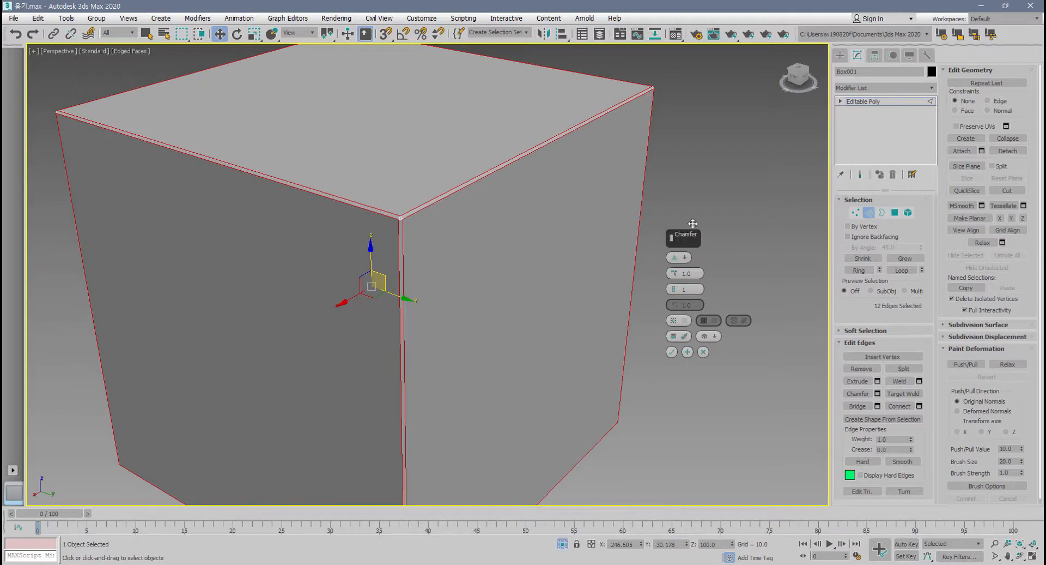
{"action": "left_click_drag", "start_coordinate": [701, 233], "coordinate": [725, 191]}
{"action": "middle_click_drag", "start_coordinate": [554, 267], "coordinate": [524, 301], "text": "alt"}
{"action": "scroll", "coordinate": [484, 280], "scroll_direction": "up", "scroll_amount": 3}
{"action": "scroll", "coordinate": [361, 293], "scroll_direction": "up", "scroll_amount": 4}
{"action": "middle_click_drag", "start_coordinate": [303, 260], "coordinate": [373, 295]}
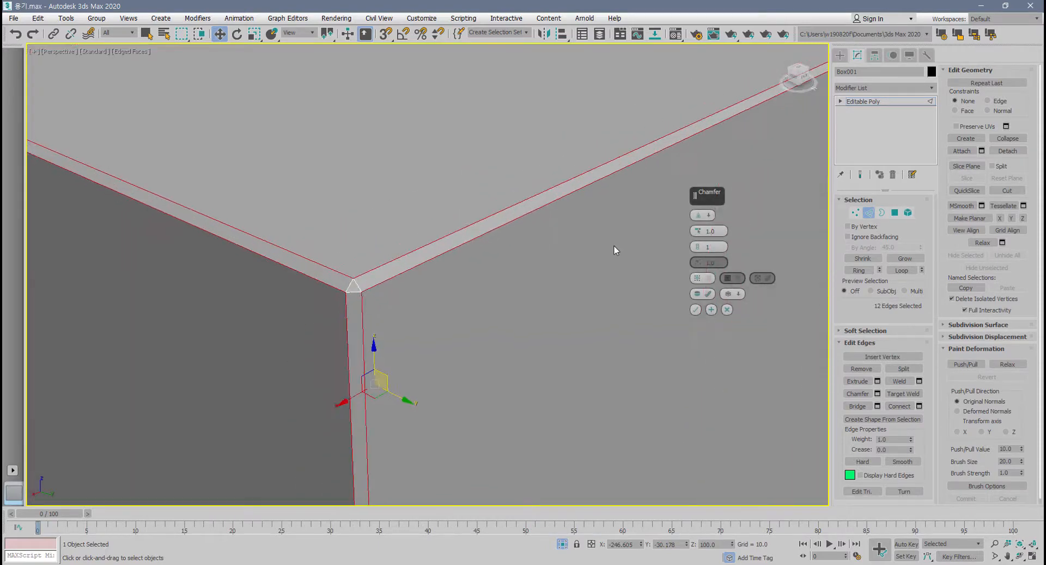
{"action": "left_click_drag", "start_coordinate": [700, 232], "coordinate": [697, 244]}
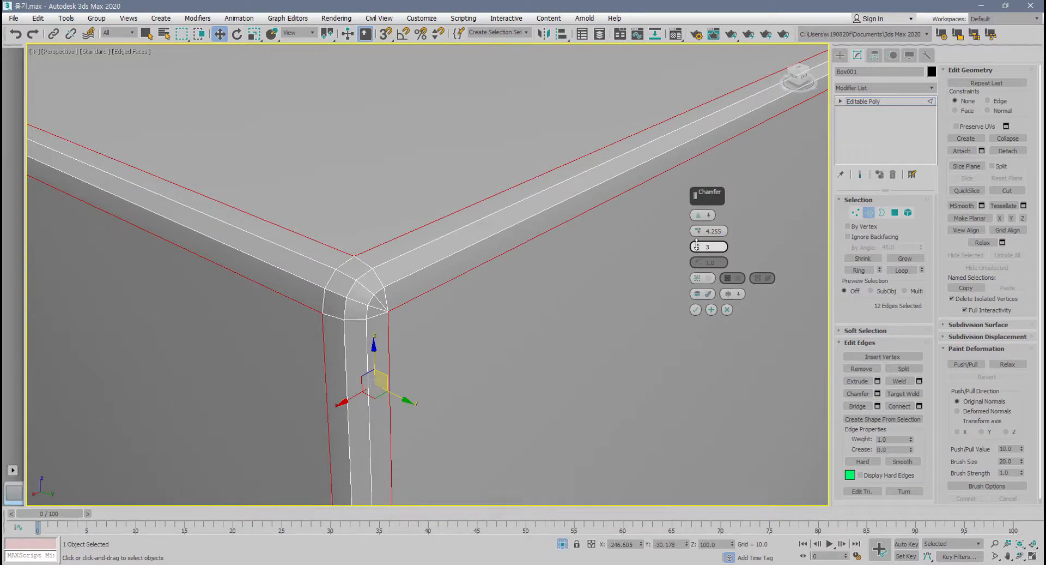
{"action": "scroll", "coordinate": [398, 296], "scroll_direction": "up", "scroll_amount": 5}
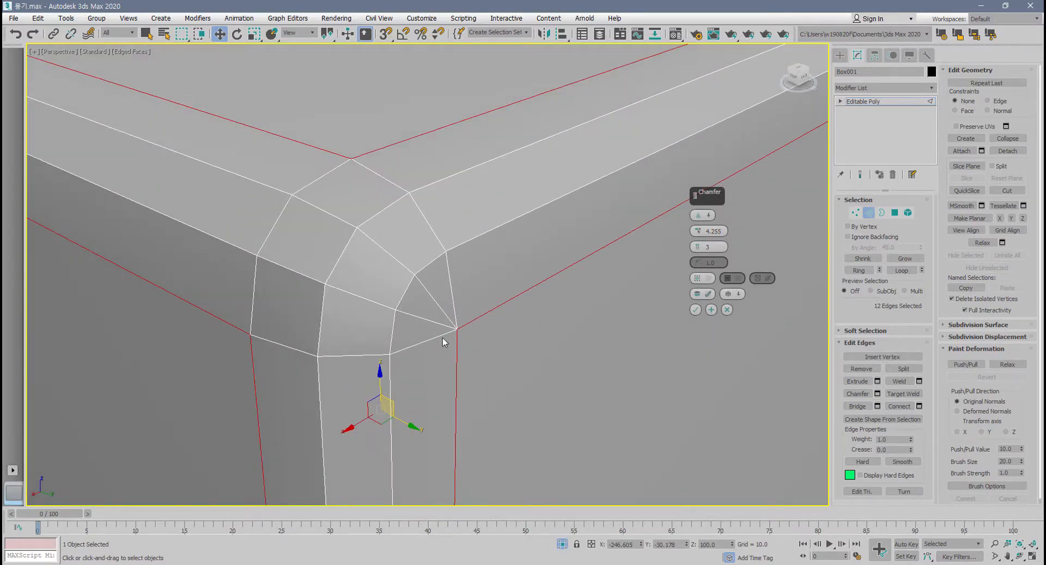
{"action": "scroll", "coordinate": [442, 337], "scroll_direction": "down", "scroll_amount": 4}
{"action": "mouse_move", "coordinate": [443, 336]}
{"action": "middle_mouse_down", "text": "alt"}
{"action": "mouse_move", "coordinate": [383, 323]}
{"action": "mouse_move", "coordinate": [444, 334]}
{"action": "middle_mouse_up", "text": "alt"}
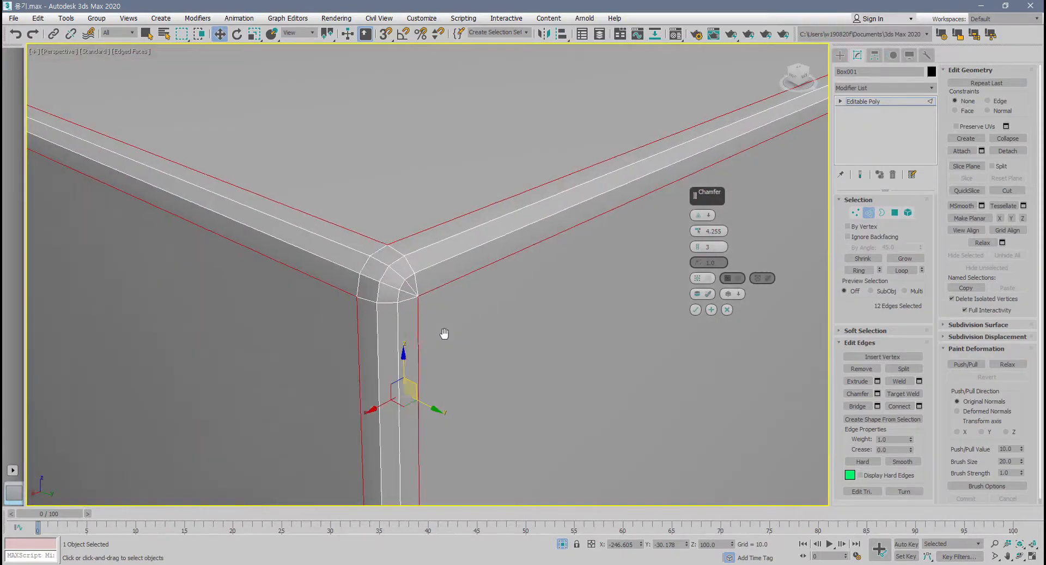
Change the chamfer type to Quad Chamfer and look closely at the box's corner.
{"action": "left_click", "coordinate": [710, 216]}
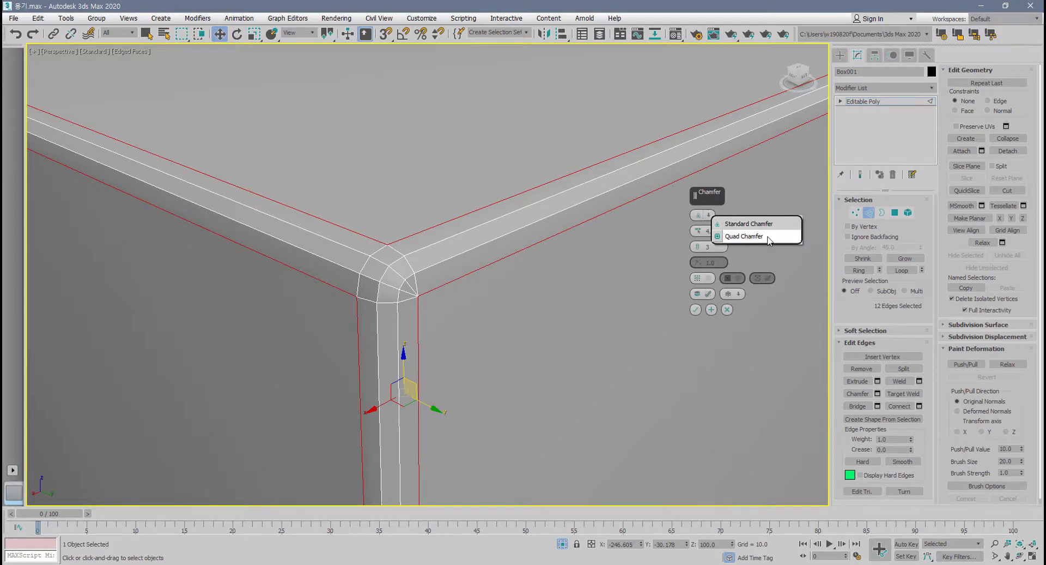
{"action": "left_click", "coordinate": [744, 236]}
{"action": "scroll", "coordinate": [372, 297], "scroll_direction": "up", "scroll_amount": 8}
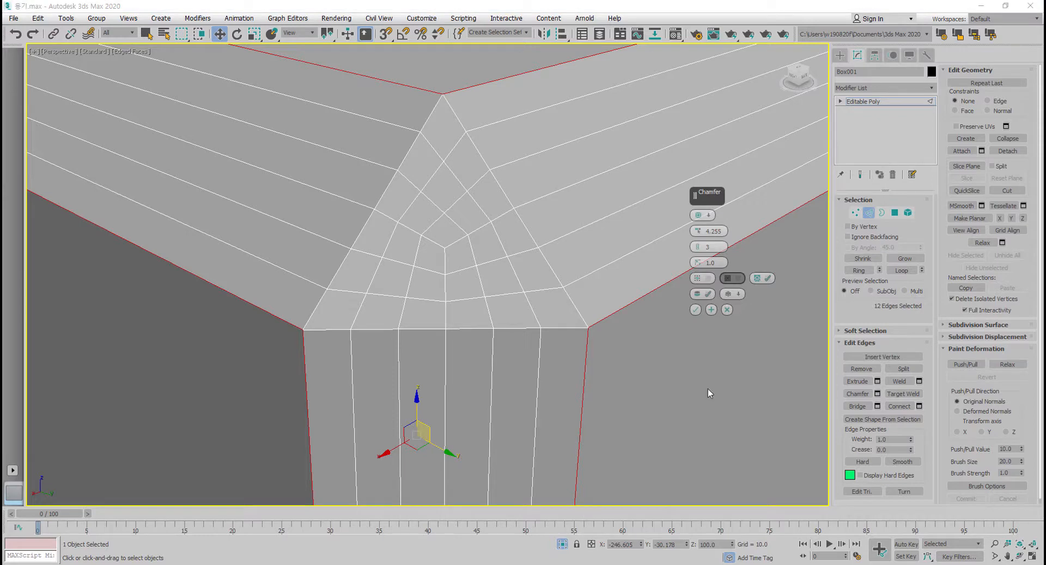
Compare the Quad Chamfer with 1, 2 and 3 connect edge segments, leaving it at 2.
{"action": "left_click", "coordinate": [712, 248]}
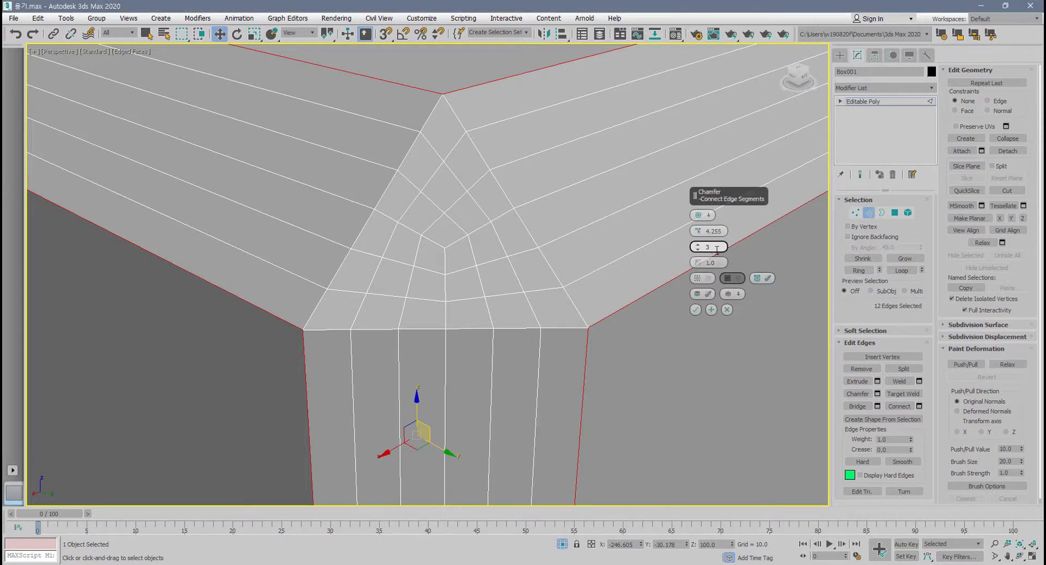
{"action": "left_click", "coordinate": [699, 250]}
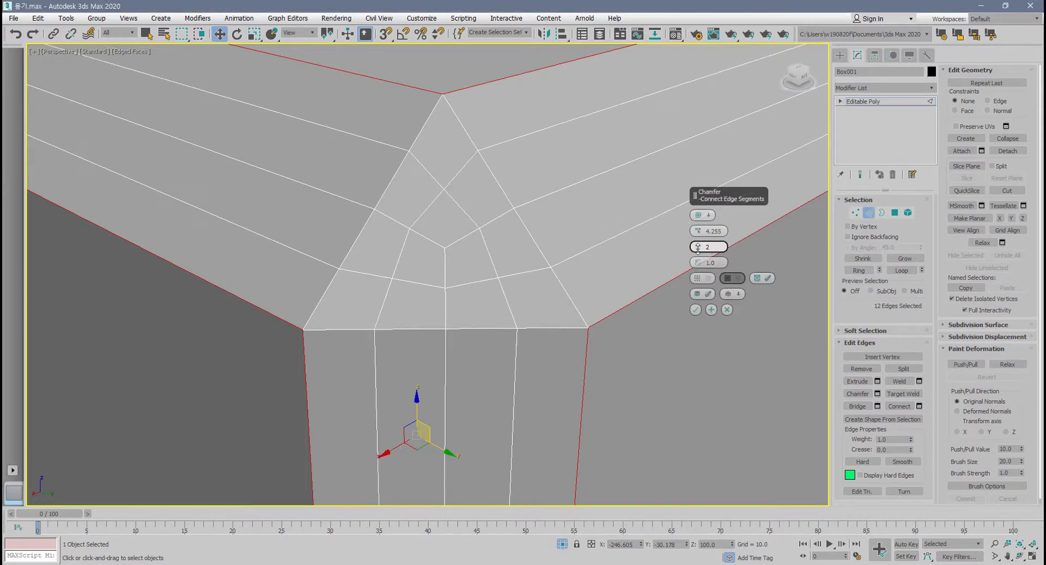
{"action": "left_click", "coordinate": [699, 250]}
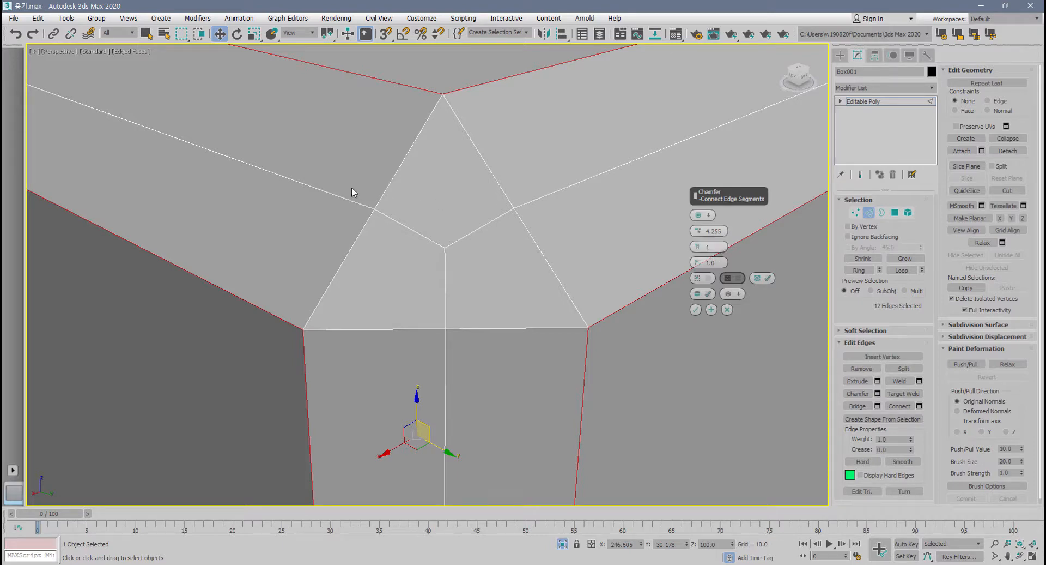
{"action": "left_click", "coordinate": [697, 244]}
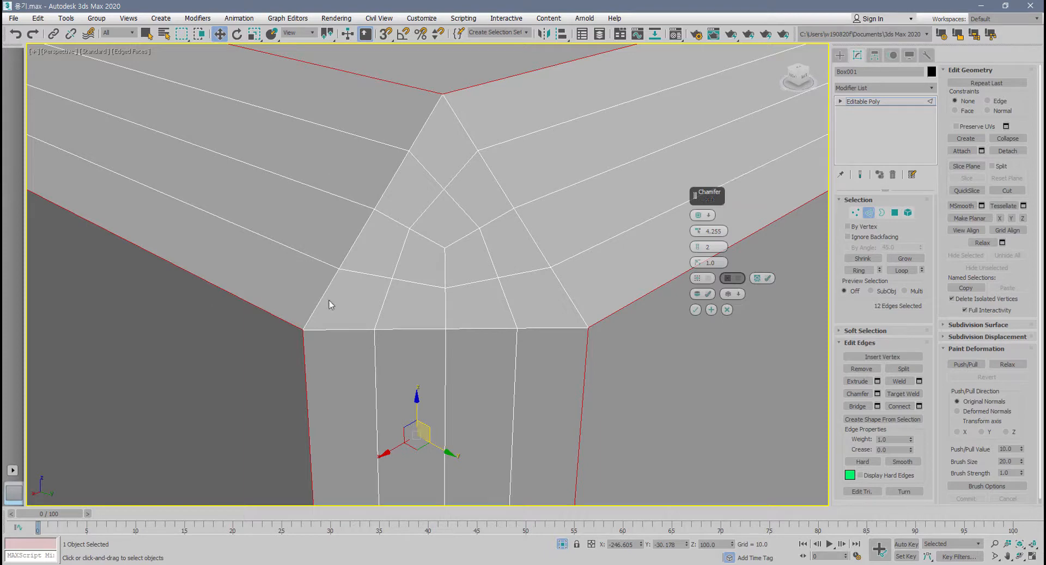
{"action": "left_click", "coordinate": [699, 246]}
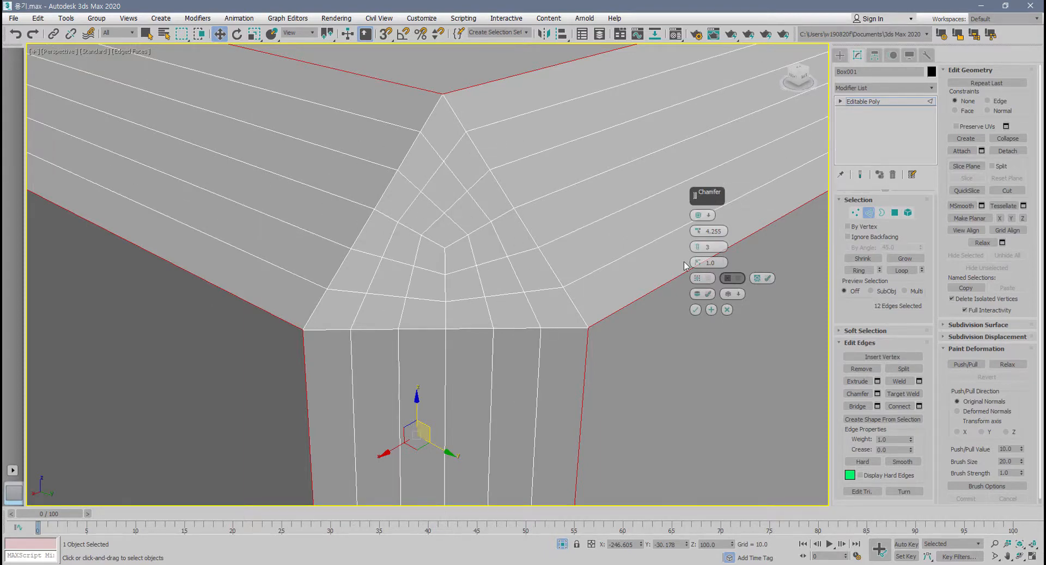
{"action": "left_click", "coordinate": [699, 250]}
{"action": "left_click", "coordinate": [698, 250]}
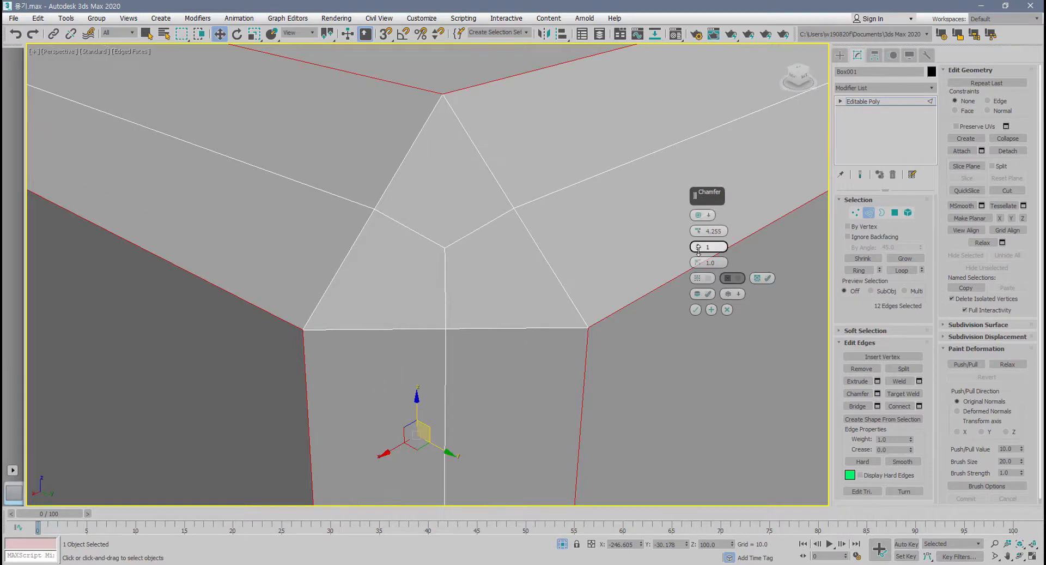
{"action": "left_click", "coordinate": [698, 243]}
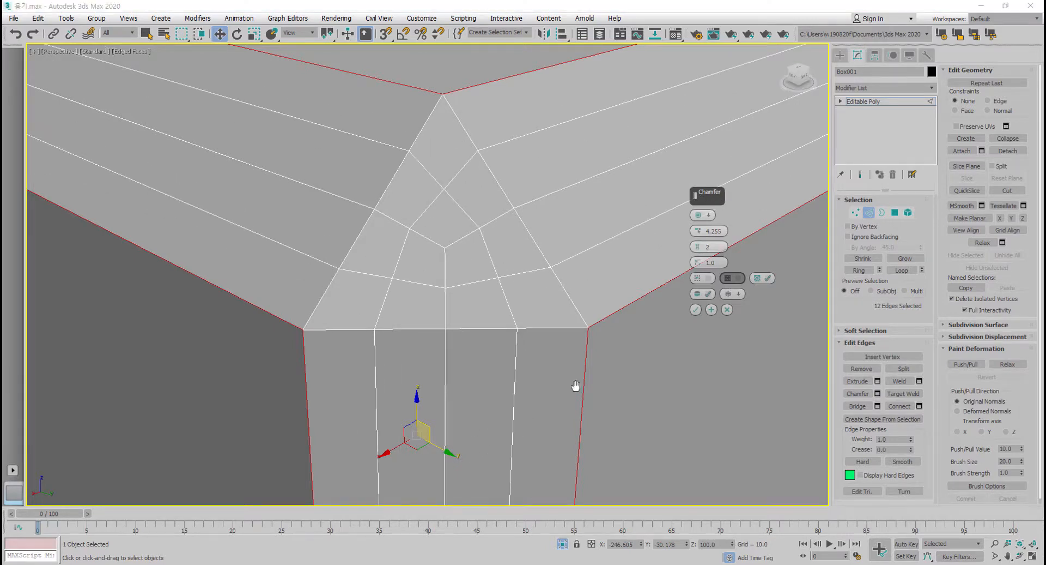
Examine the chamfered corner in profile and set its edge tension to 0.5.
{"action": "scroll", "coordinate": [548, 387], "scroll_direction": "down", "scroll_amount": 6}
{"action": "middle_click_drag", "start_coordinate": [576, 386], "coordinate": [430, 355]}
{"action": "middle_click_drag", "start_coordinate": [306, 315], "coordinate": [187, 183], "text": "alt"}
{"action": "middle_click_drag", "start_coordinate": [345, 181], "coordinate": [357, 155], "text": "alt"}
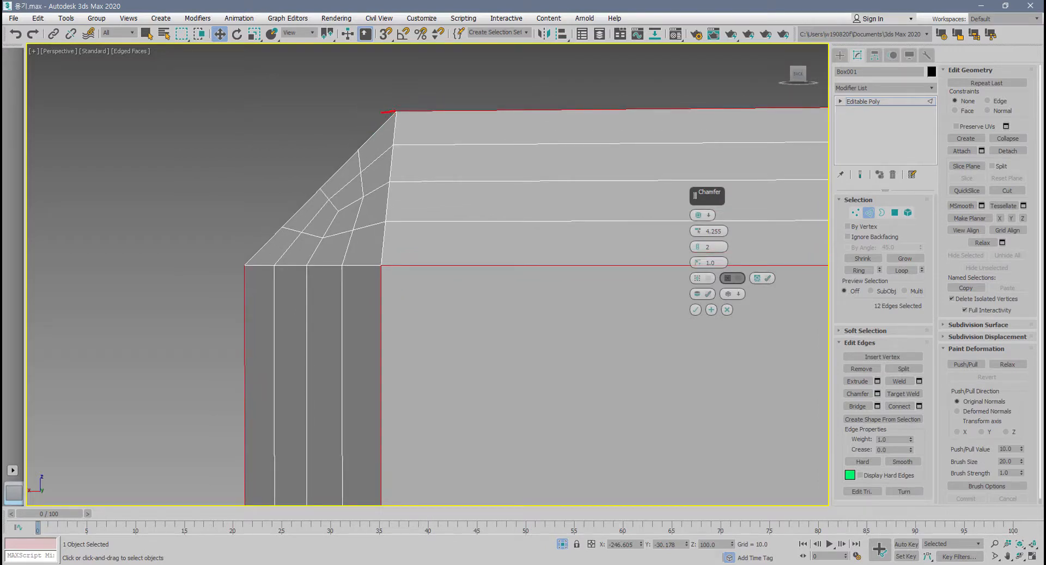
{"action": "left_click_drag", "start_coordinate": [381, 113], "coordinate": [295, 142]}
{"action": "mouse_move", "coordinate": [257, 200]}
{"action": "left_mouse_down"}
{"action": "mouse_move", "coordinate": [238, 271]}
{"action": "mouse_move", "coordinate": [241, 204]}
{"action": "mouse_move", "coordinate": [334, 131]}
{"action": "mouse_move", "coordinate": [385, 126]}
{"action": "left_mouse_up"}
{"action": "key", "text": "Escape"}
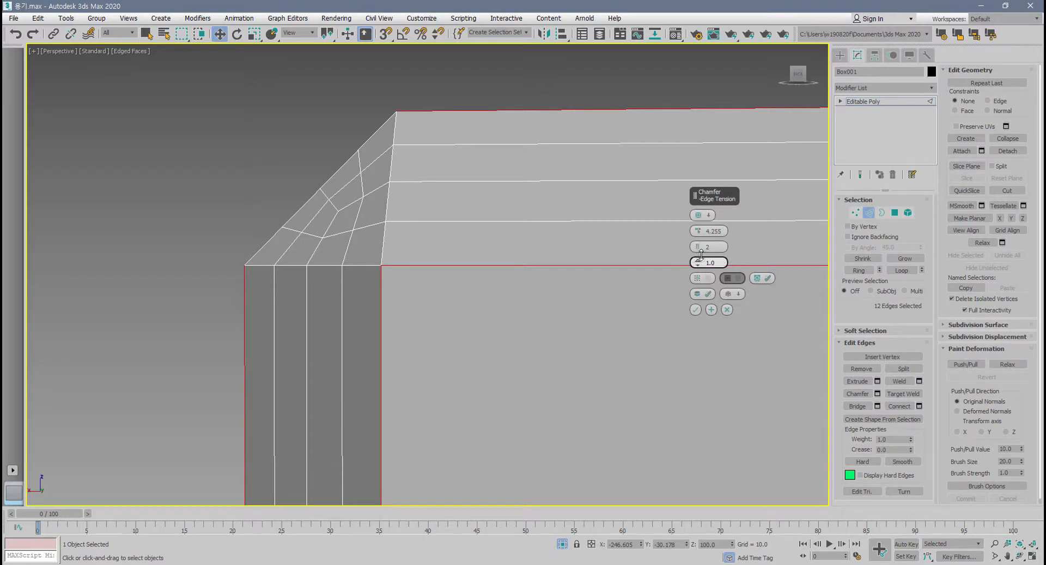
{"action": "left_click_drag", "start_coordinate": [698, 262], "coordinate": [649, 265]}
{"action": "type", "text": "0.5"}
{"action": "key", "text": "Return"}
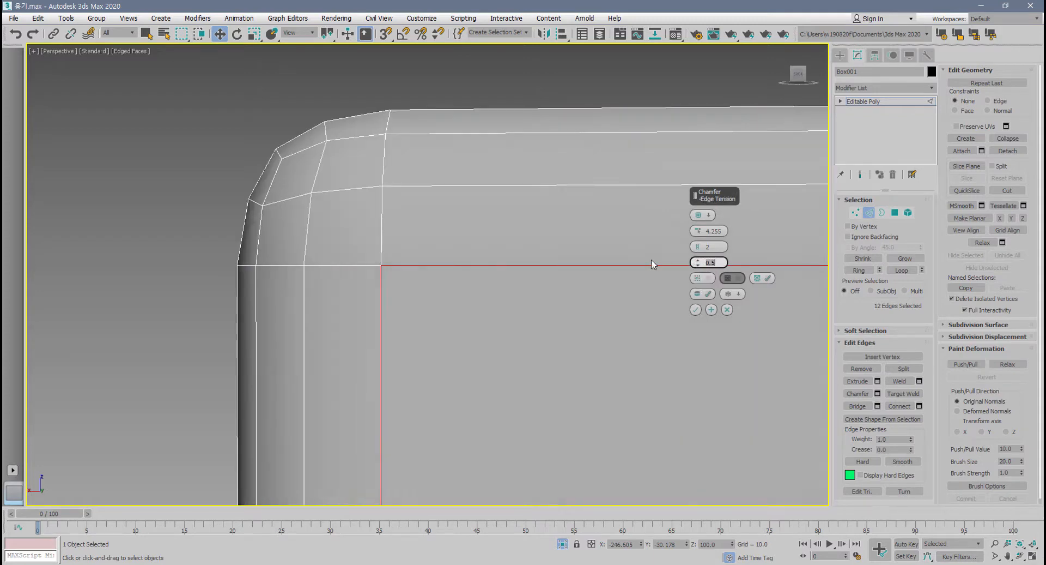
{"action": "middle_click_drag", "start_coordinate": [530, 235], "coordinate": [426, 258], "text": "alt"}
{"action": "scroll", "coordinate": [493, 256], "scroll_direction": "down", "scroll_amount": 3}
{"action": "scroll", "coordinate": [474, 306], "scroll_direction": "up", "scroll_amount": 2}
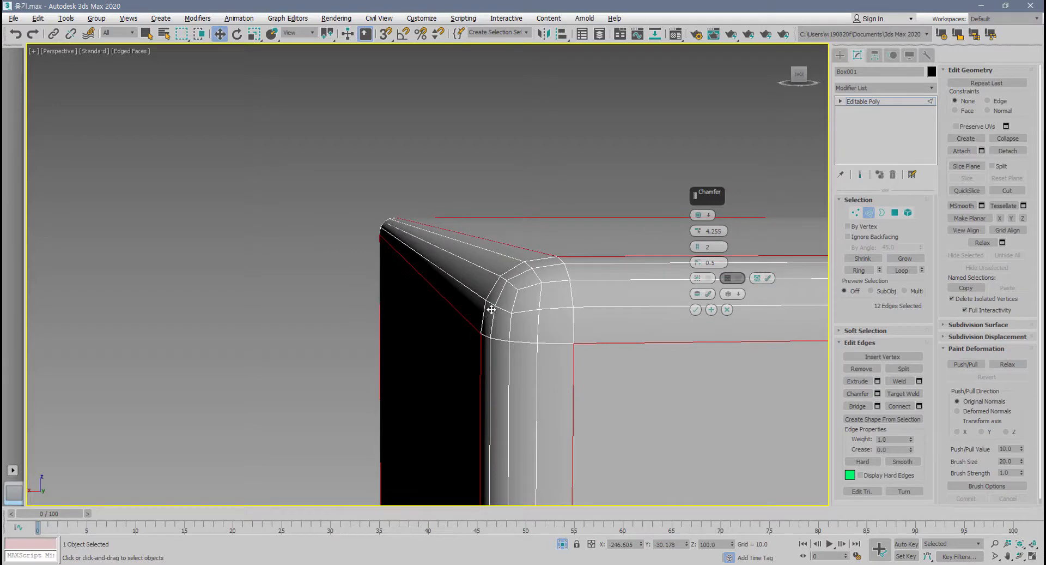
Compare the chamfered corner's shape at edge tensions of 1.0 and 0.0.
{"action": "right_click", "coordinate": [698, 264]}
{"action": "middle_click_drag", "start_coordinate": [591, 298], "coordinate": [486, 274], "text": "alt"}
{"action": "middle_click_drag", "start_coordinate": [665, 253], "coordinate": [548, 250], "text": "alt"}
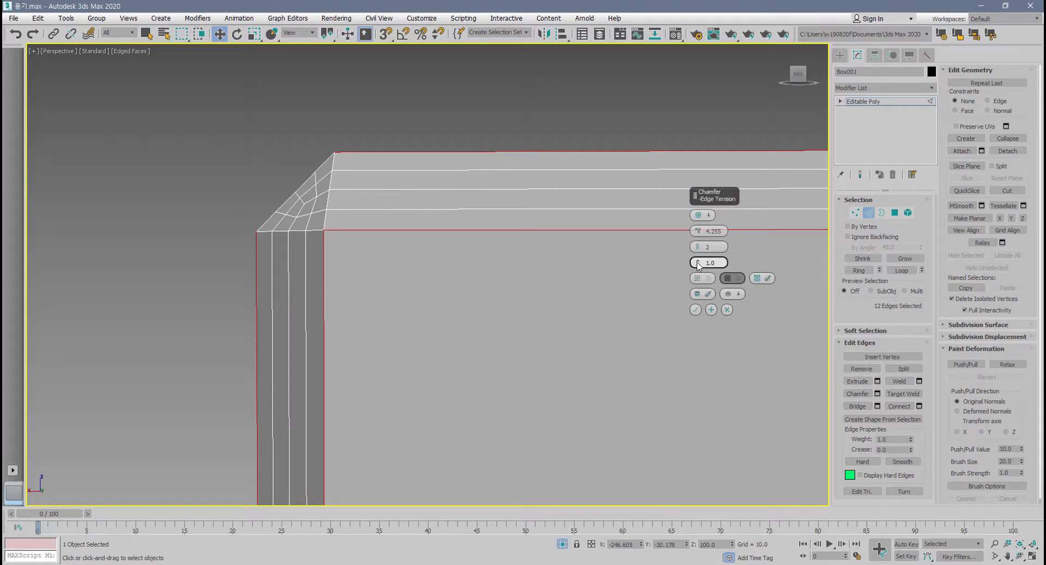
{"action": "left_click_drag", "start_coordinate": [691, 264], "coordinate": [687, 379]}
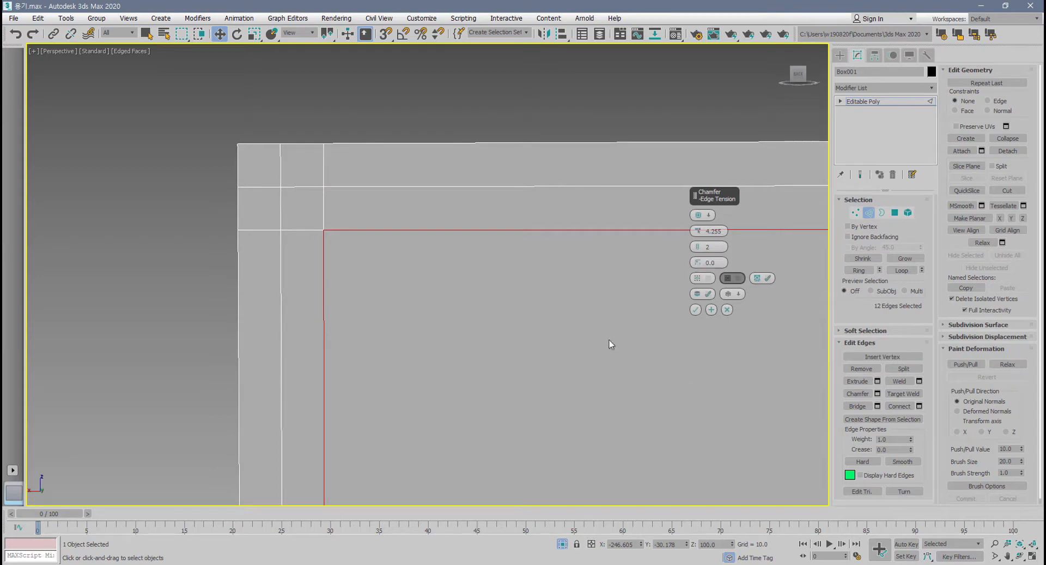
{"action": "middle_click_drag", "start_coordinate": [608, 345], "coordinate": [429, 349], "text": "alt"}
{"action": "scroll", "coordinate": [429, 347], "scroll_direction": "up", "scroll_amount": 2}
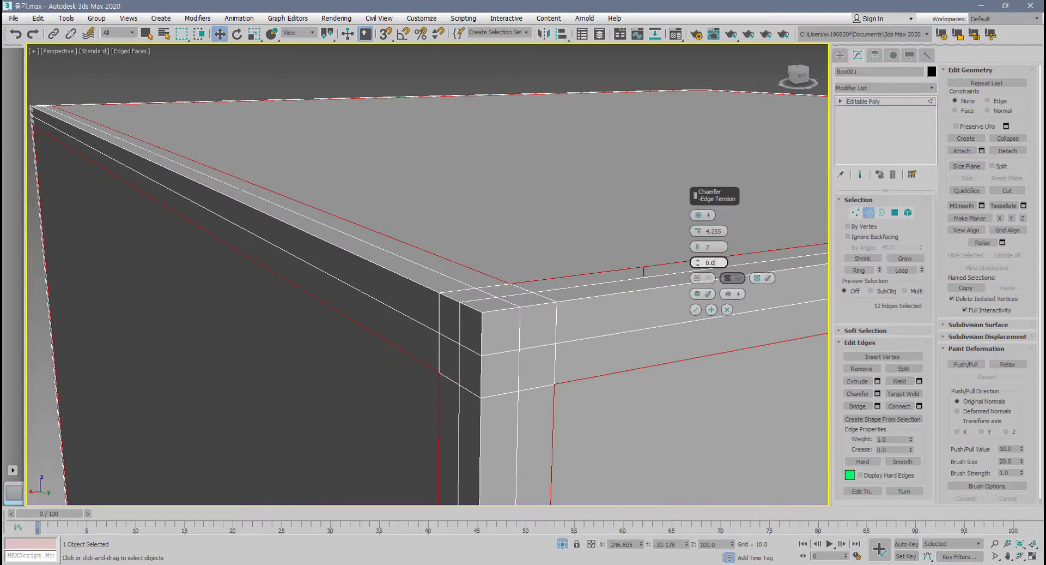
Set the Quad Chamfer's edge tension to 0.5 to round the box's edges.
{"action": "left_click_drag", "start_coordinate": [719, 262], "coordinate": [670, 264]}
{"action": "type", "text": ".5"}
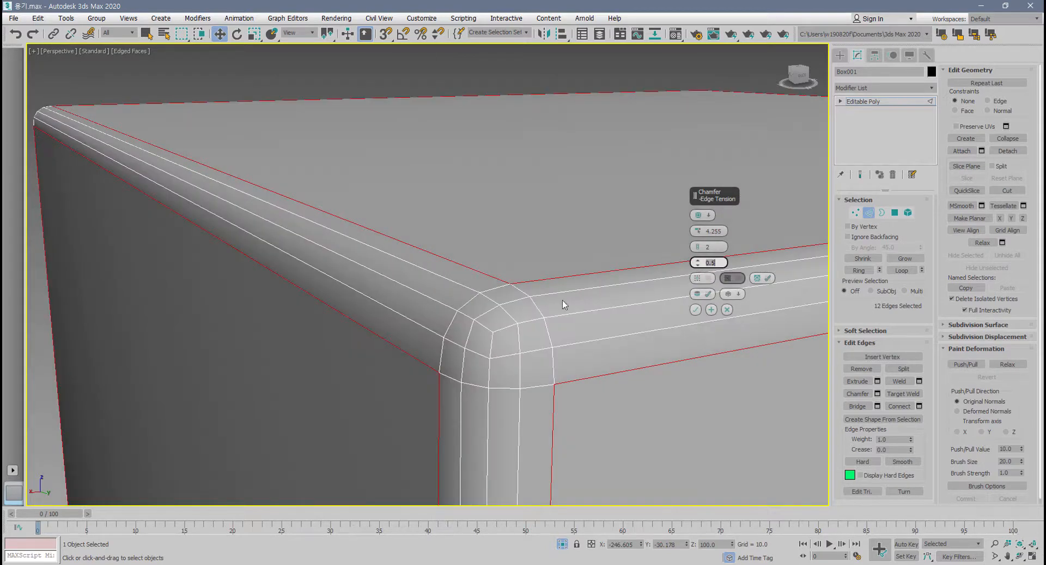
{"action": "scroll", "coordinate": [501, 325], "scroll_direction": "down", "scroll_amount": 3}
{"action": "middle_click_drag", "start_coordinate": [489, 331], "coordinate": [422, 329]}
{"action": "scroll", "coordinate": [434, 333], "scroll_direction": "down", "scroll_amount": 2}
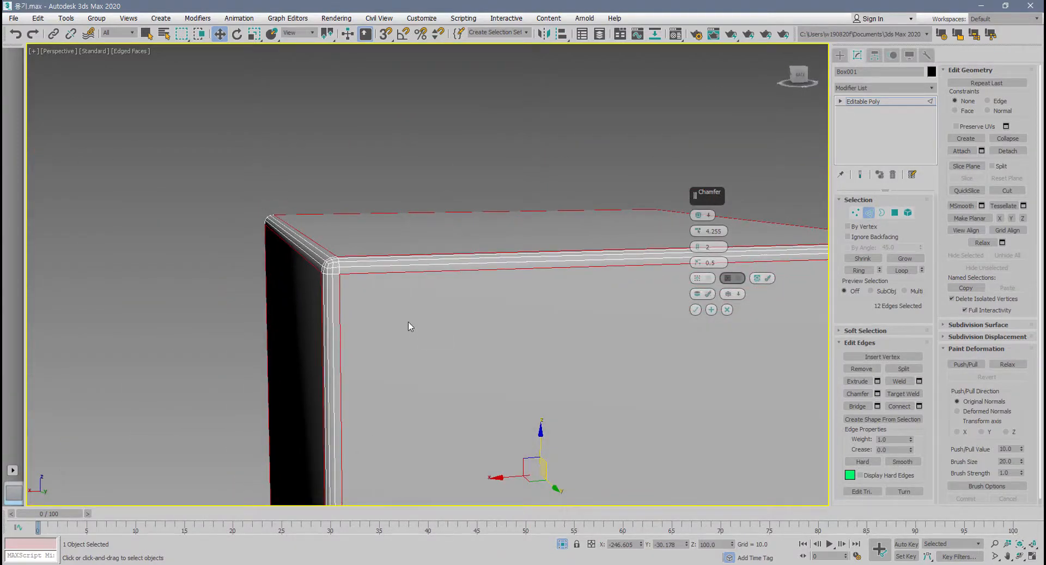
Keep Quad Chamfer as the chamfer type and examine the box's rounded corner up close.
{"action": "middle_click_drag", "start_coordinate": [489, 276], "coordinate": [452, 282], "text": "alt"}
{"action": "scroll", "coordinate": [512, 277], "scroll_direction": "up", "scroll_amount": 3}
{"action": "left_click", "coordinate": [707, 214]}
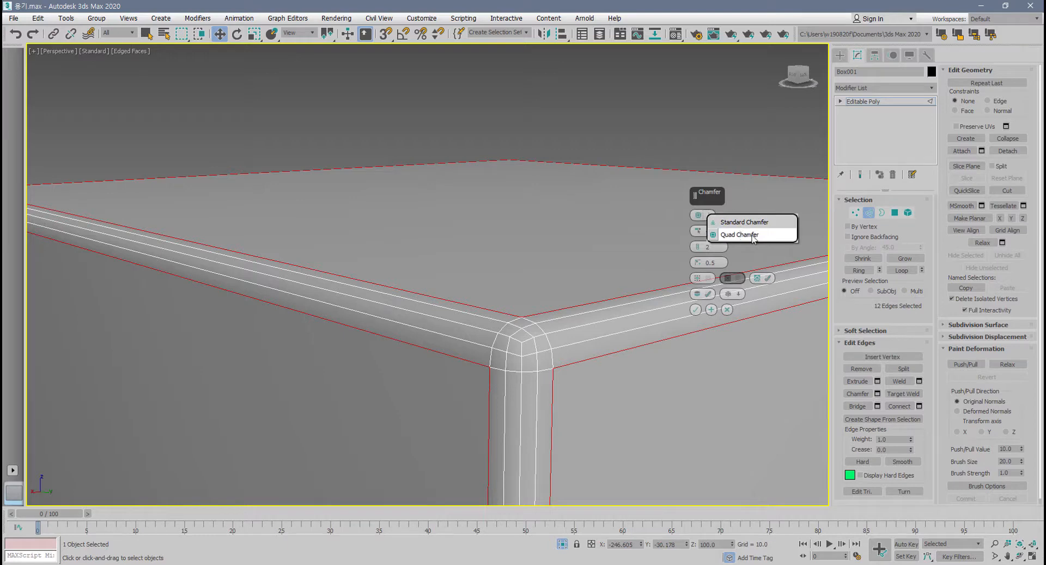
{"action": "left_click", "coordinate": [740, 234]}
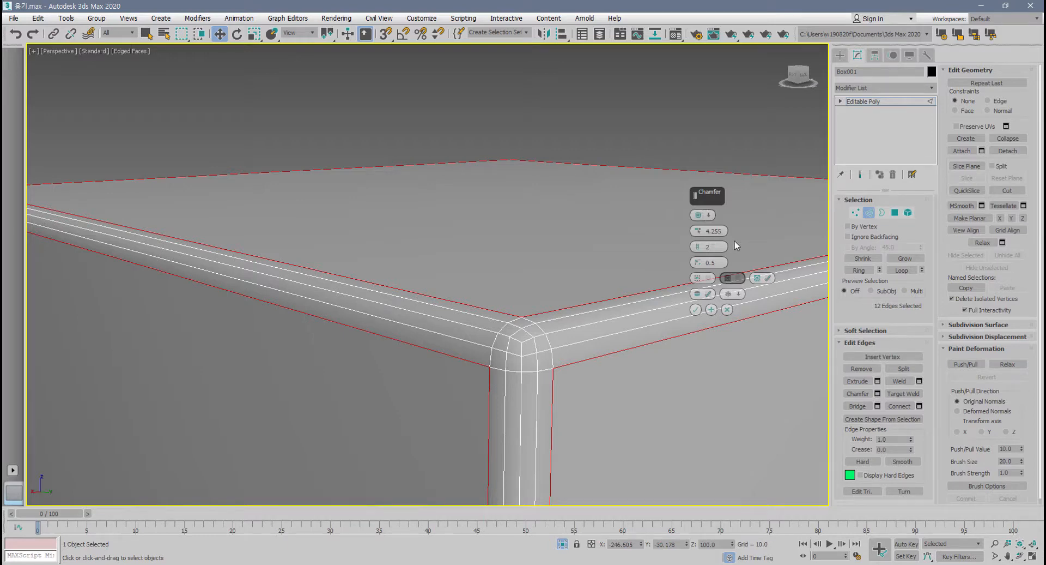
{"action": "scroll", "coordinate": [526, 378], "scroll_direction": "up", "scroll_amount": 6}
{"action": "middle_click_drag", "start_coordinate": [531, 344], "coordinate": [480, 285]}
{"action": "scroll", "coordinate": [531, 273], "scroll_direction": "down", "scroll_amount": 3}
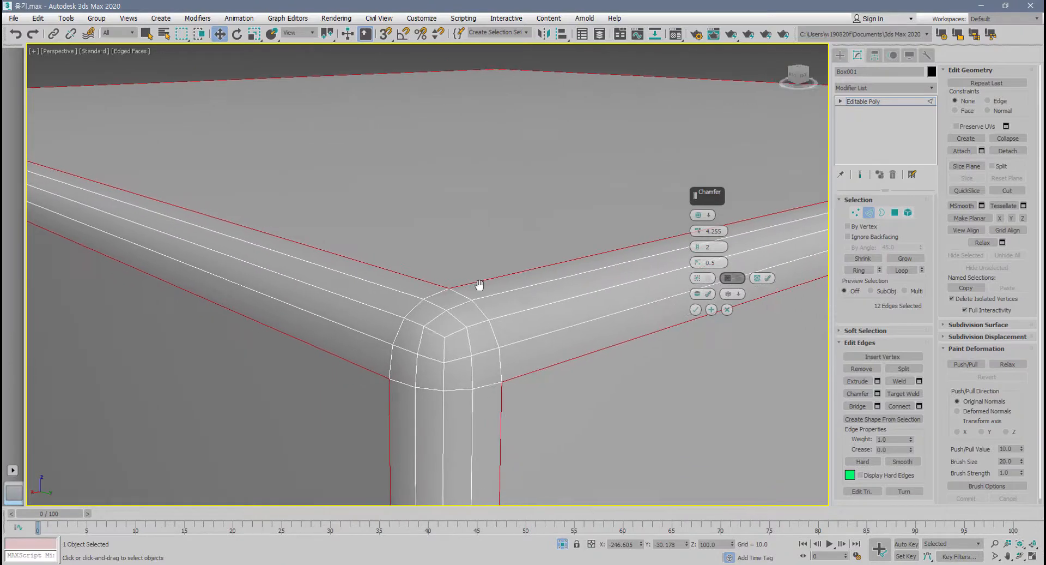
Enable Open Chamfer and inspect the gaps along the box's edges.
{"action": "left_click", "coordinate": [708, 279]}
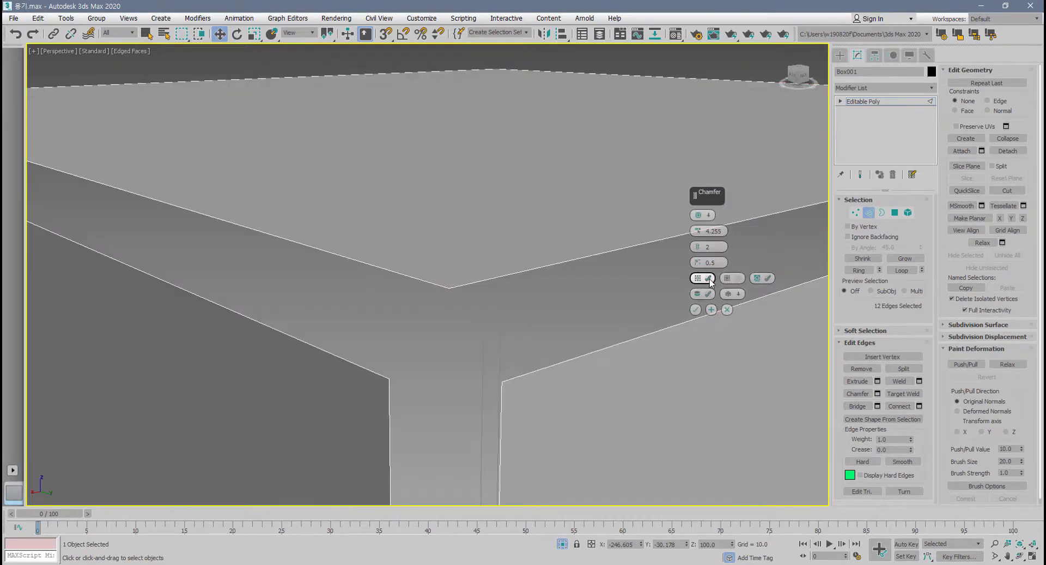
{"action": "scroll", "coordinate": [365, 357], "scroll_direction": "down", "scroll_amount": 5}
{"action": "scroll", "coordinate": [319, 351], "scroll_direction": "up", "scroll_amount": 8}
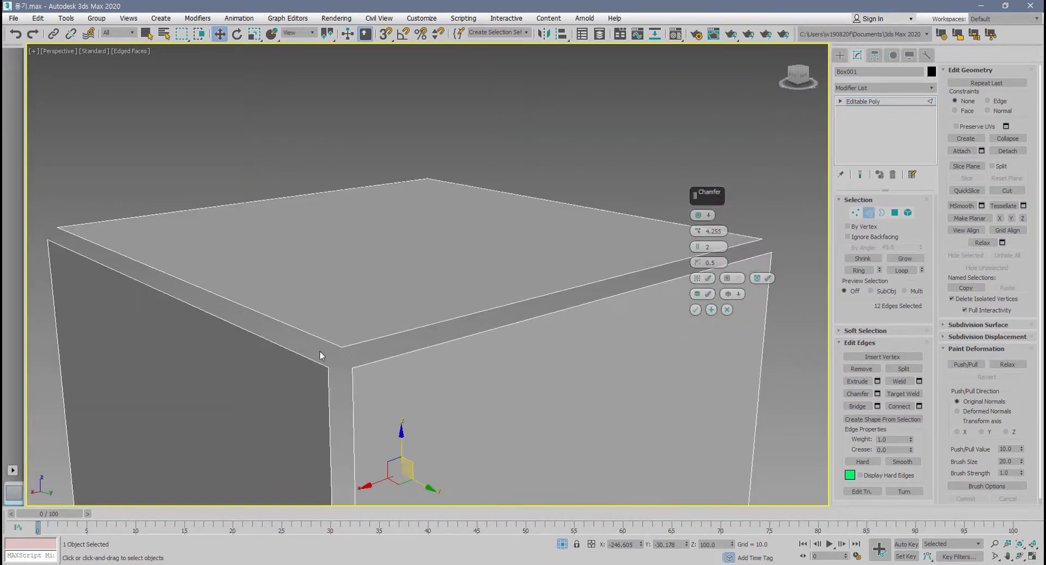
{"action": "scroll", "coordinate": [368, 335], "scroll_direction": "down", "scroll_amount": 3}
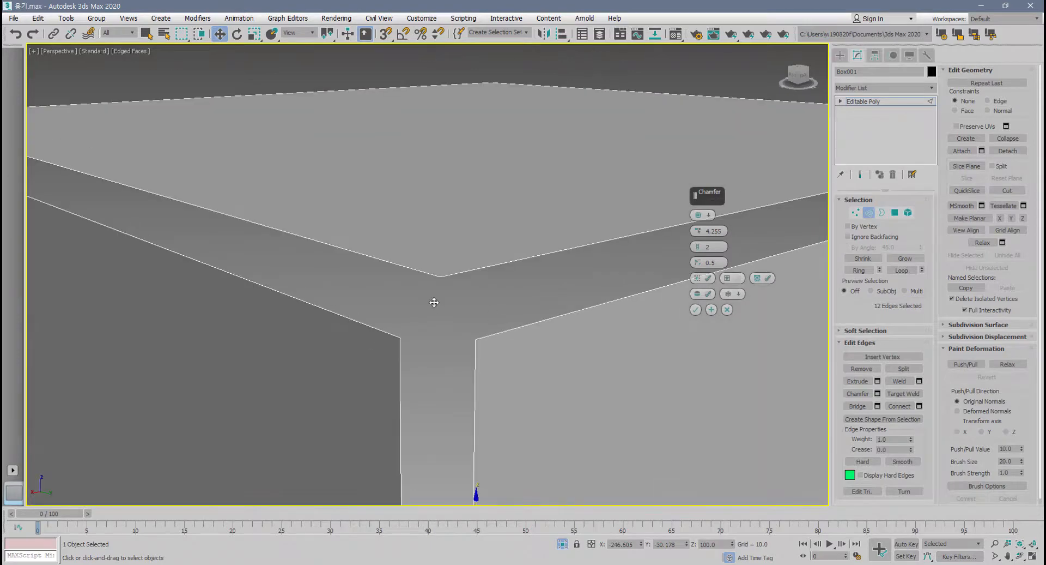
Toggle Invert Open to compare both results, leave it enabled, and inspect the remaining chamfer strips around the box.
{"action": "left_click", "coordinate": [740, 280]}
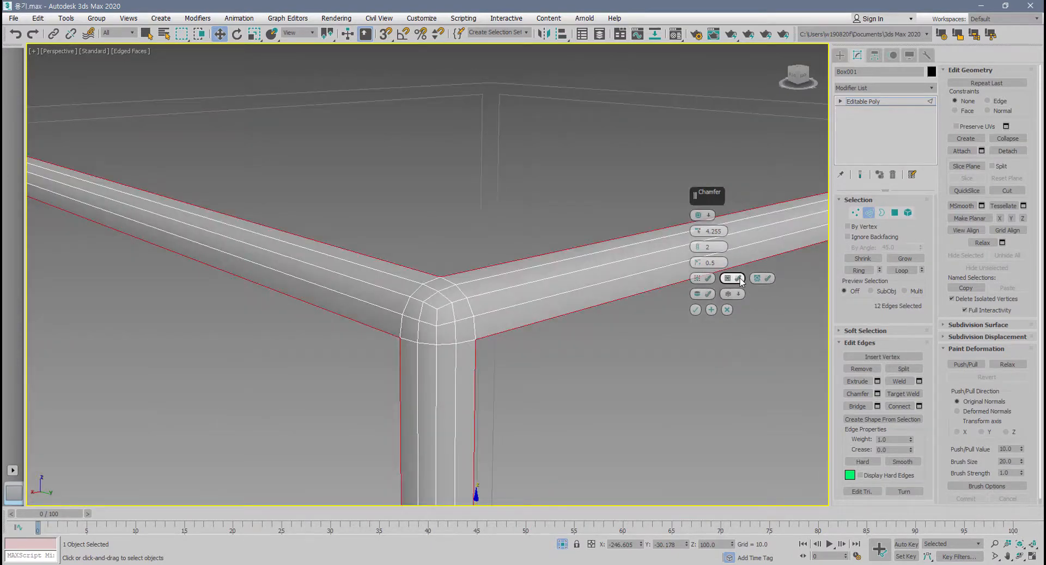
{"action": "left_click", "coordinate": [740, 279]}
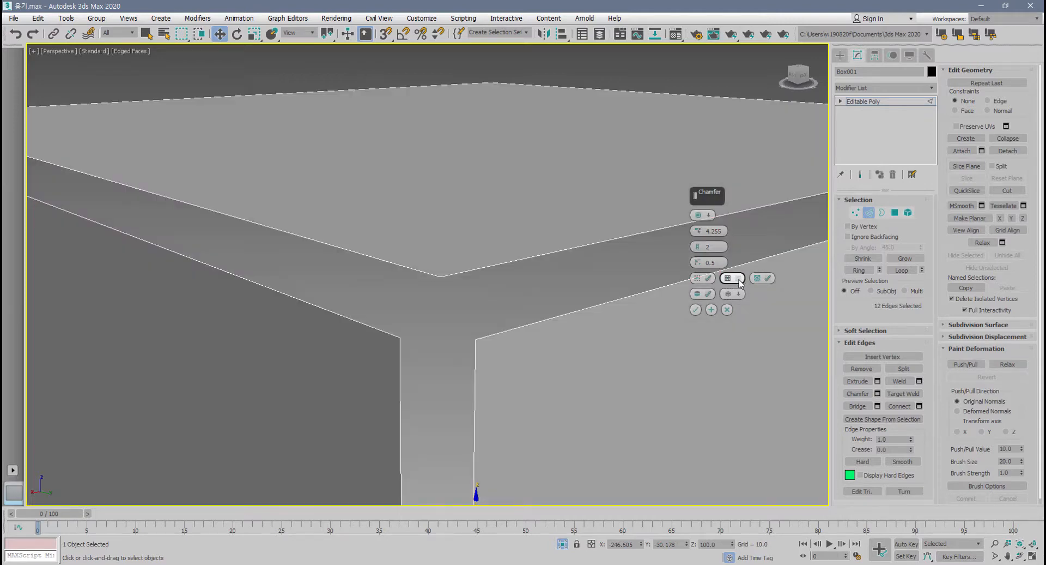
{"action": "left_click", "coordinate": [739, 279]}
{"action": "left_click", "coordinate": [739, 280]}
{"action": "left_click", "coordinate": [739, 280]}
{"action": "scroll", "coordinate": [526, 350], "scroll_direction": "down", "scroll_amount": 6}
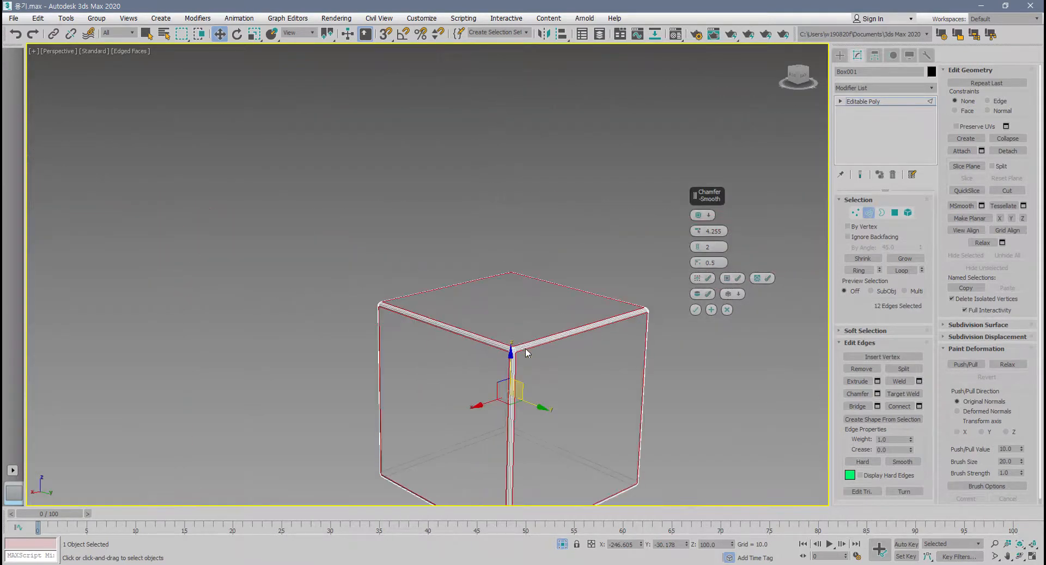
{"action": "scroll", "coordinate": [525, 349], "scroll_direction": "down", "scroll_amount": 3}
{"action": "scroll", "coordinate": [517, 355], "scroll_direction": "up", "scroll_amount": 12}
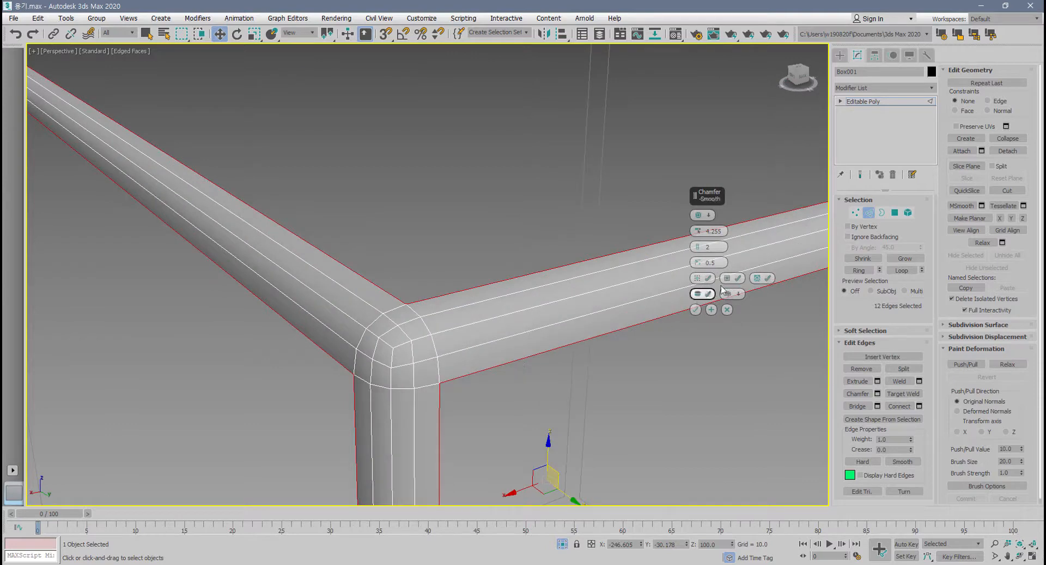
Disable Invert Open and Open Chamfer to restore the closed chamfered box.
{"action": "left_click", "coordinate": [739, 278]}
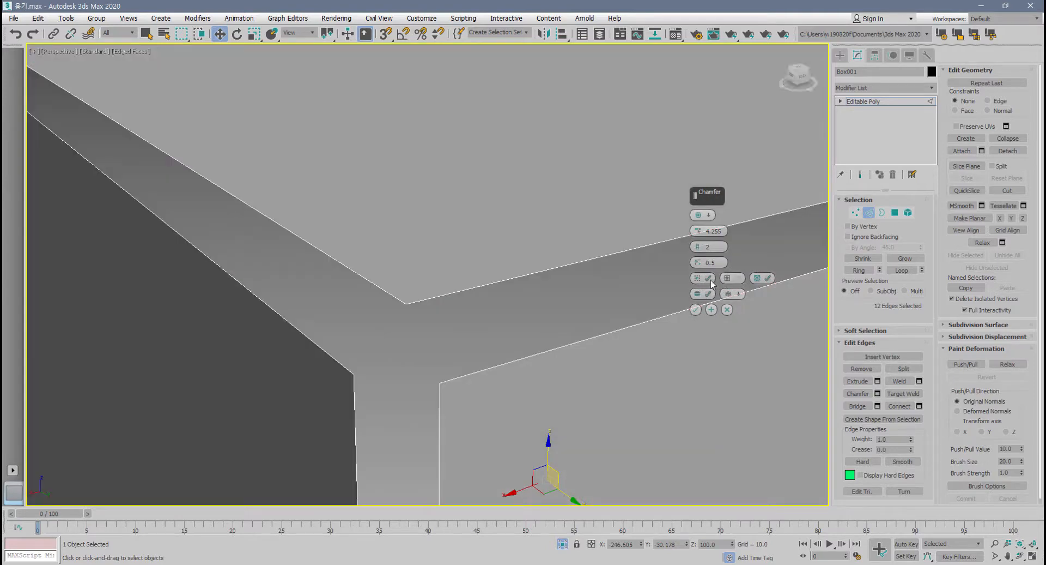
{"action": "left_click", "coordinate": [710, 280]}
{"action": "scroll", "coordinate": [467, 355], "scroll_direction": "down", "scroll_amount": 3}
{"action": "scroll", "coordinate": [538, 343], "scroll_direction": "up", "scroll_amount": 5}
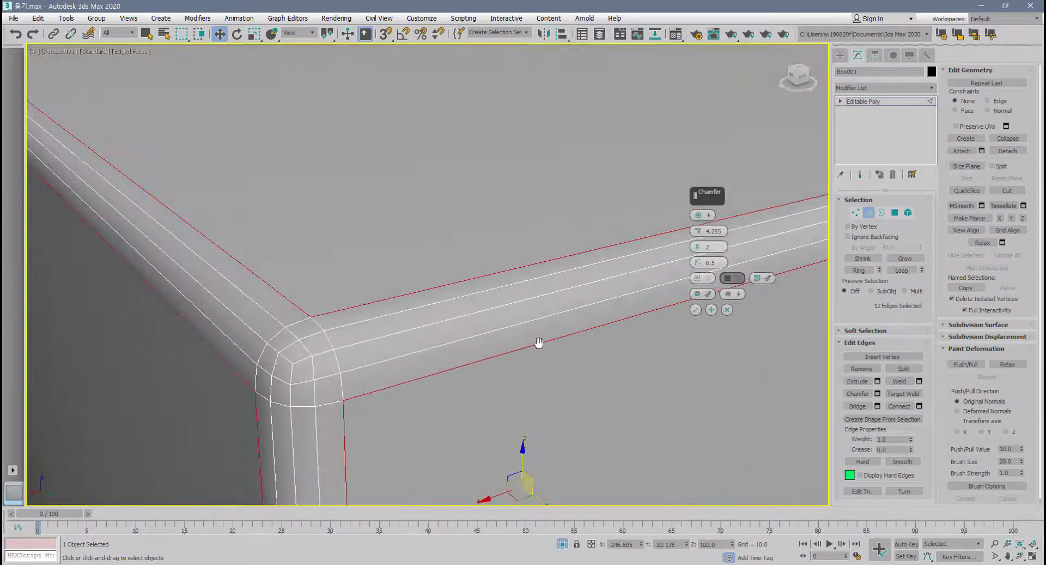
Compare the chamfered box's shading with Smooth disabled and enabled, leaving Smooth enabled.
{"action": "left_click", "coordinate": [708, 295]}
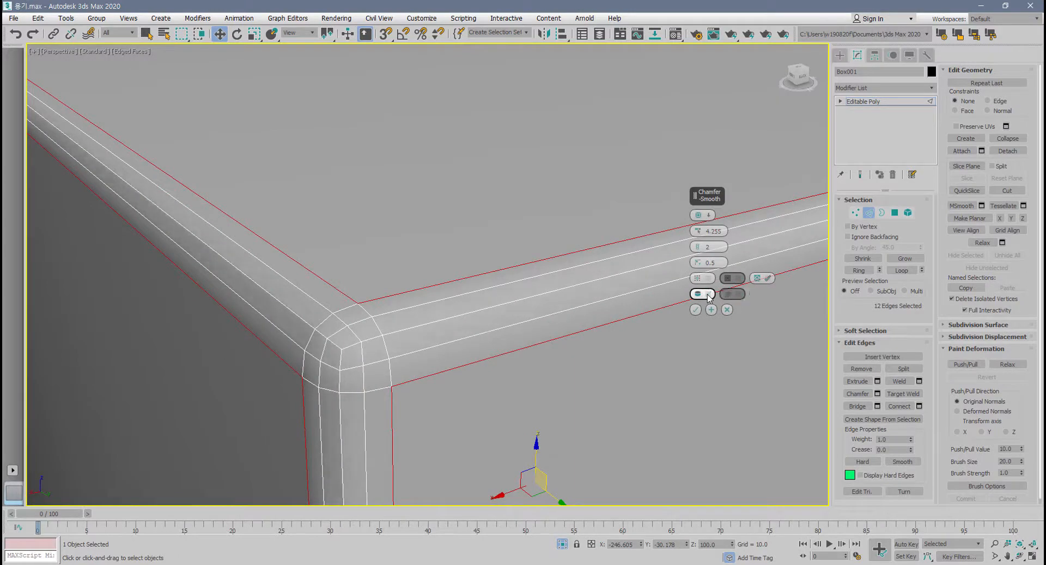
{"action": "left_click", "coordinate": [707, 294]}
{"action": "left_click", "coordinate": [708, 294]}
{"action": "left_click", "coordinate": [708, 294]}
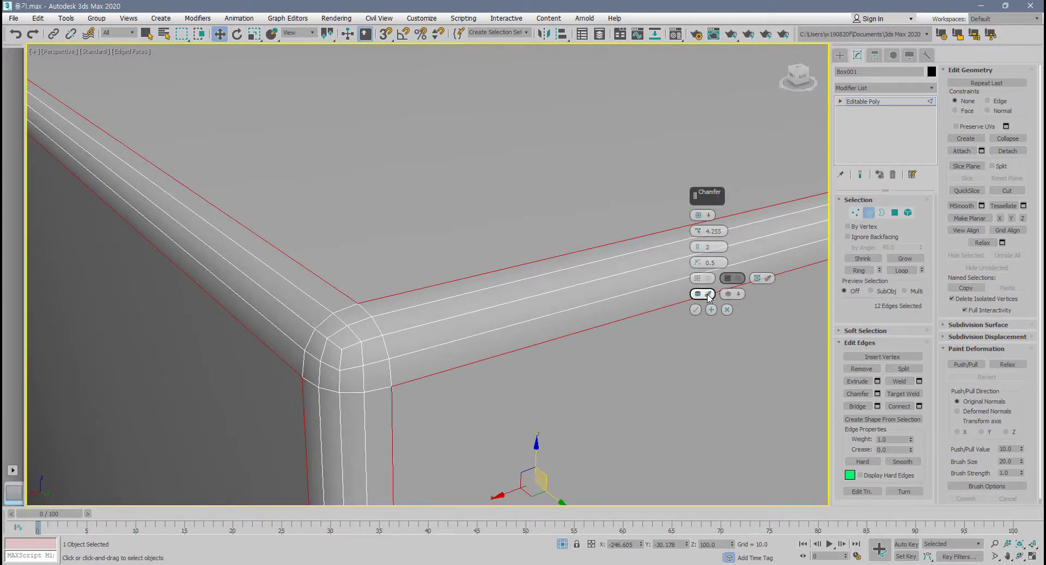
{"action": "left_click", "coordinate": [704, 294]}
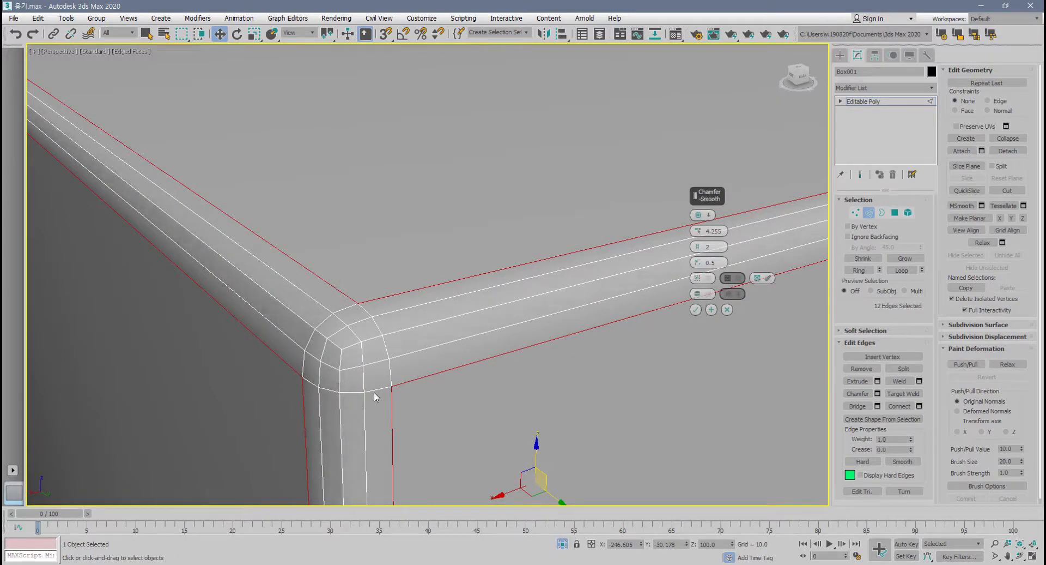
{"action": "scroll", "coordinate": [374, 396], "scroll_direction": "down", "scroll_amount": 5}
{"action": "scroll", "coordinate": [351, 427], "scroll_direction": "up", "scroll_amount": 4}
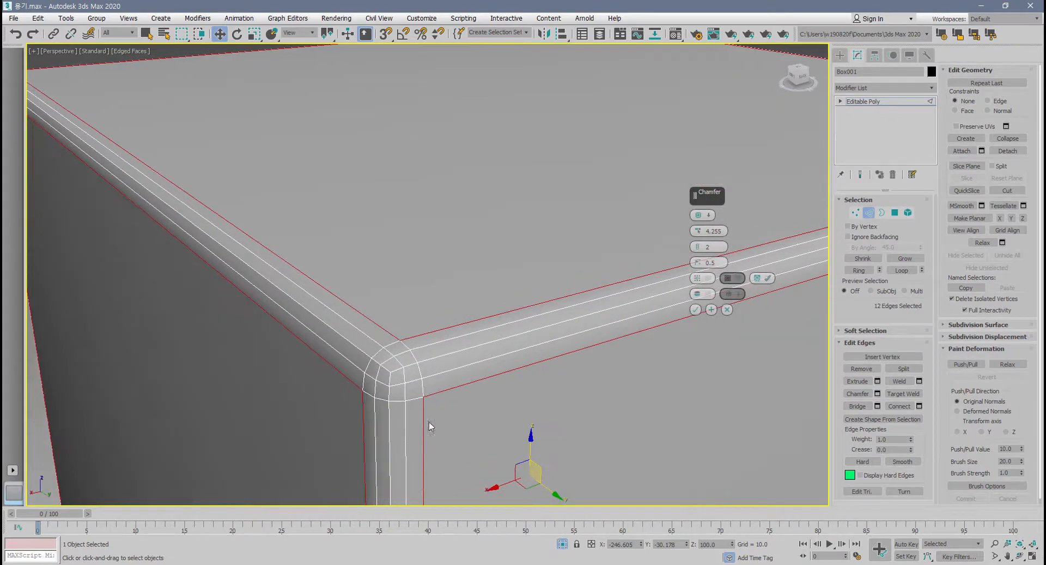
{"action": "left_click", "coordinate": [709, 293]}
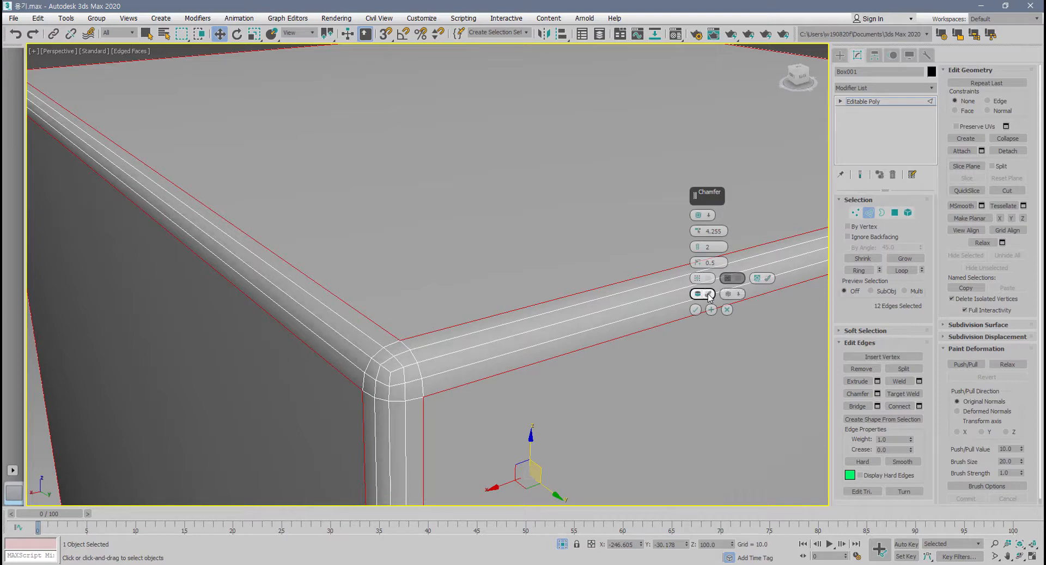
Compare the Smooth Chamfers Only and Smooth Entire Object smoothing types, and cancel the chamfer on the box.
{"action": "left_click", "coordinate": [738, 297]}
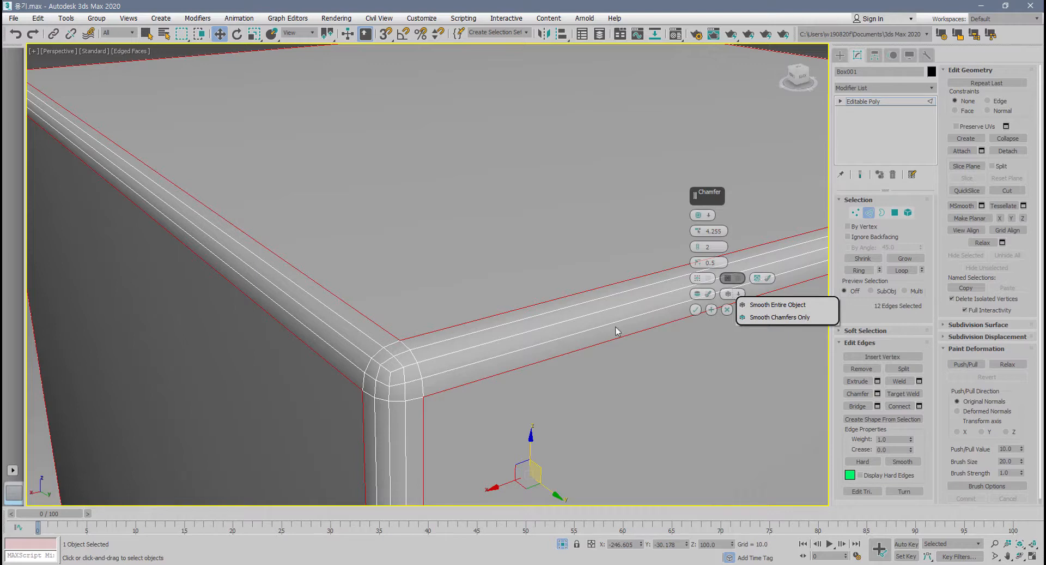
{"action": "left_click", "coordinate": [774, 317]}
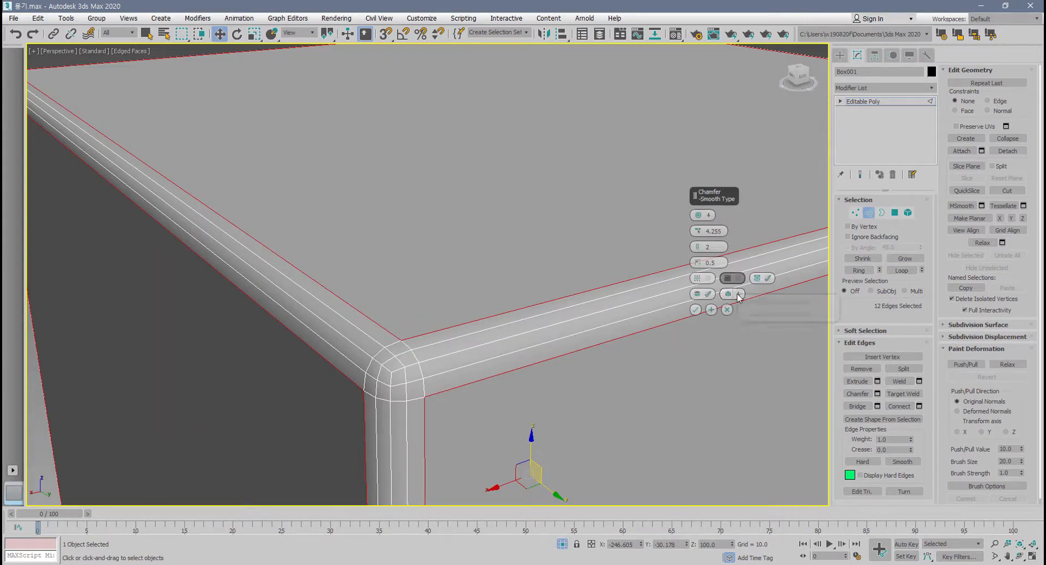
{"action": "left_click", "coordinate": [737, 293]}
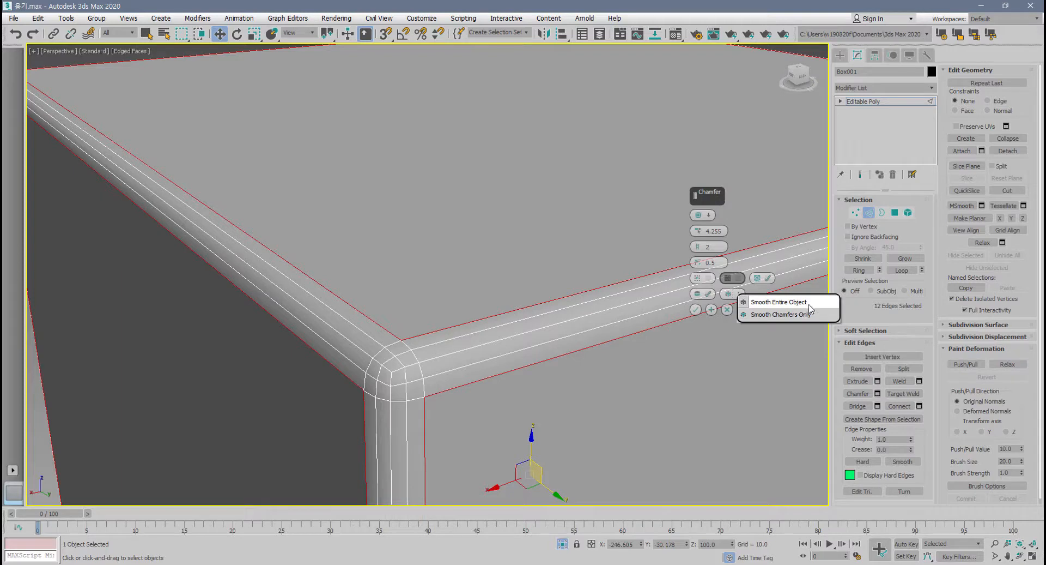
{"action": "left_click", "coordinate": [794, 303]}
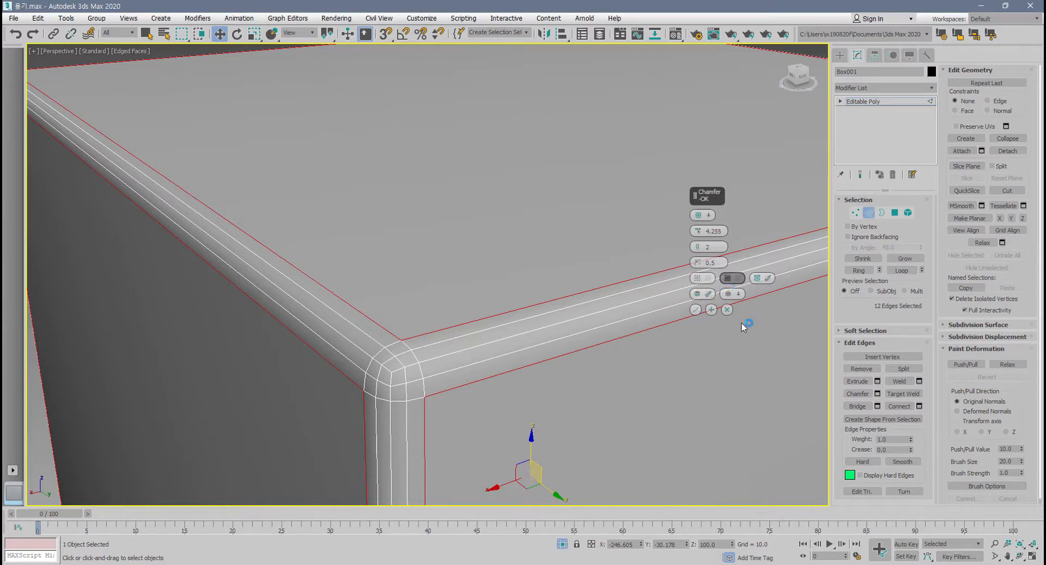
{"action": "left_click", "coordinate": [727, 309]}
{"action": "scroll", "coordinate": [613, 347], "scroll_direction": "down", "scroll_amount": 3}
{"action": "middle_click_drag", "start_coordinate": [613, 347], "coordinate": [620, 342], "text": "alt"}
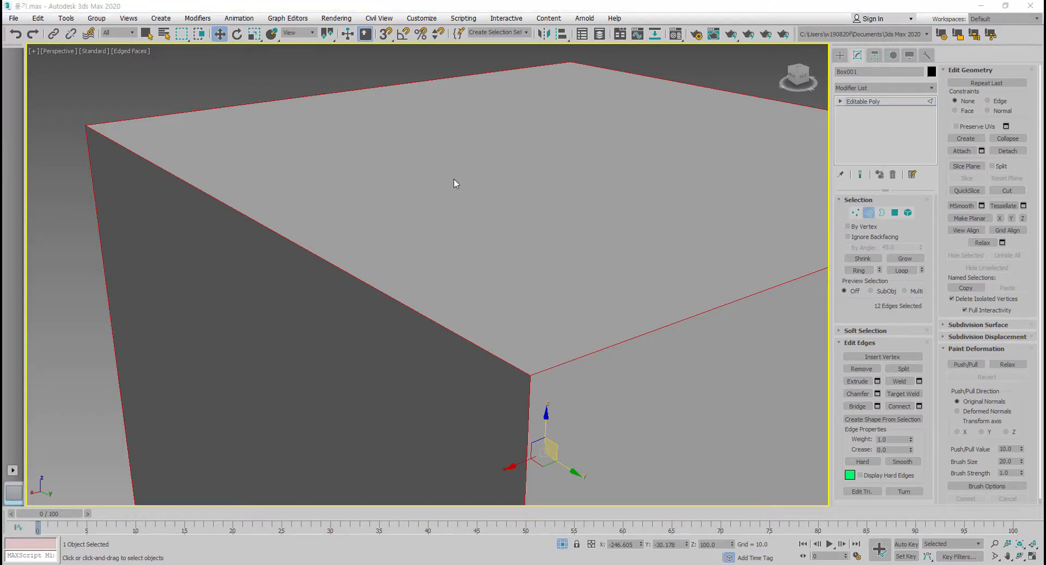
{"action": "middle_click_drag", "start_coordinate": [539, 241], "coordinate": [515, 238], "text": "alt"}
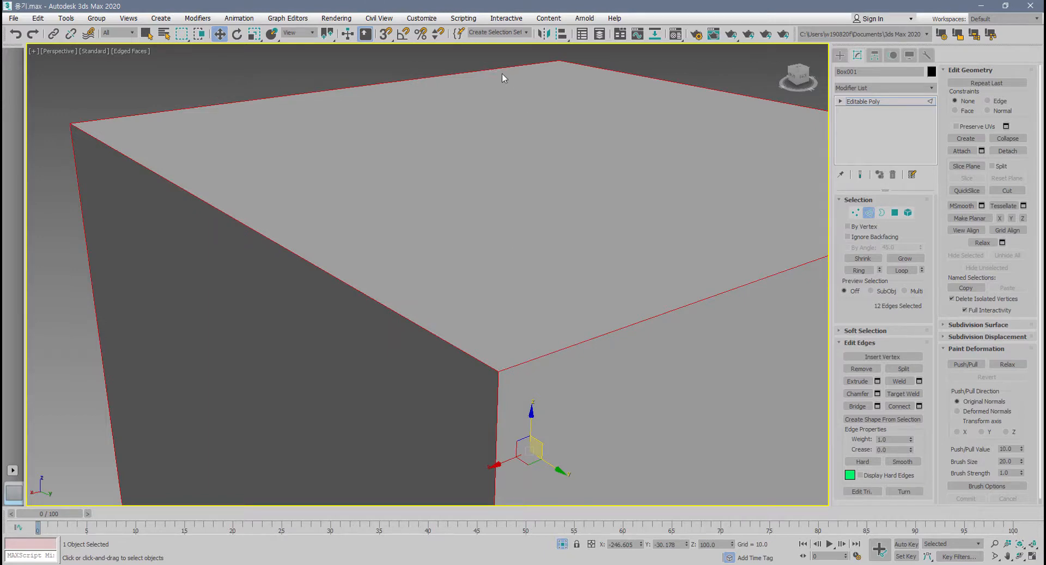
Disable Enable Caddy Controls in the general preferences and apply the change.
{"action": "left_click", "coordinate": [427, 19]}
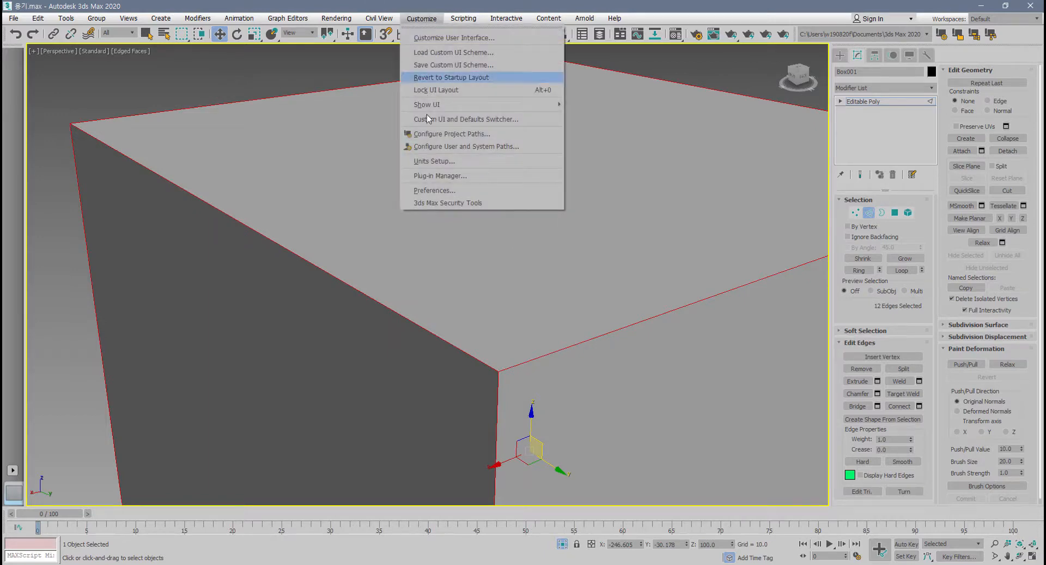
{"action": "left_click", "coordinate": [479, 190]}
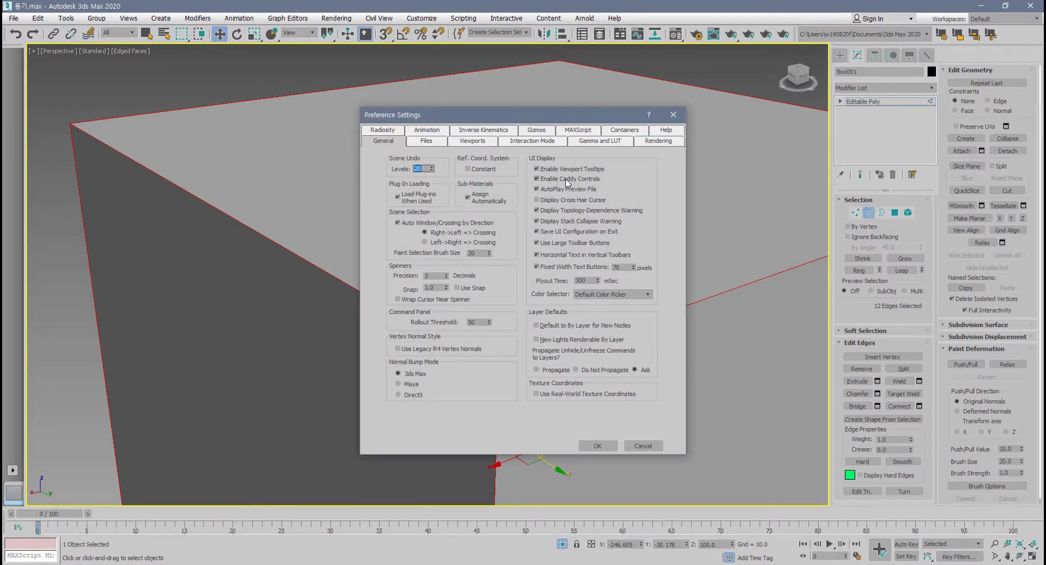
{"action": "left_click", "coordinate": [541, 180]}
{"action": "left_click", "coordinate": [598, 445]}
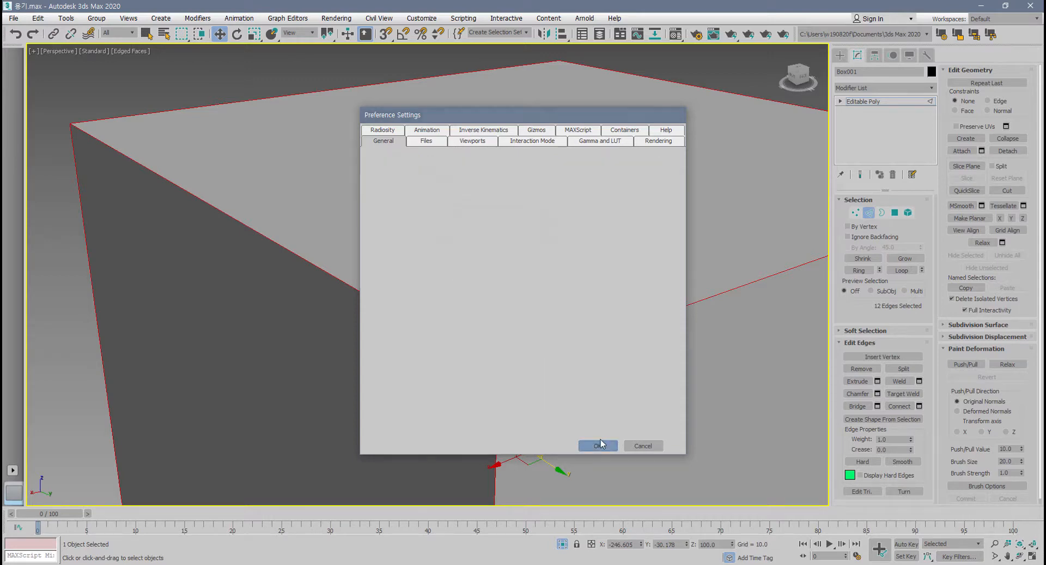
Open the Chamfer settings as a dialog, compare Standard Chamfer with Quad Chamfer on the box, and cancel.
{"action": "left_click", "coordinate": [877, 392]}
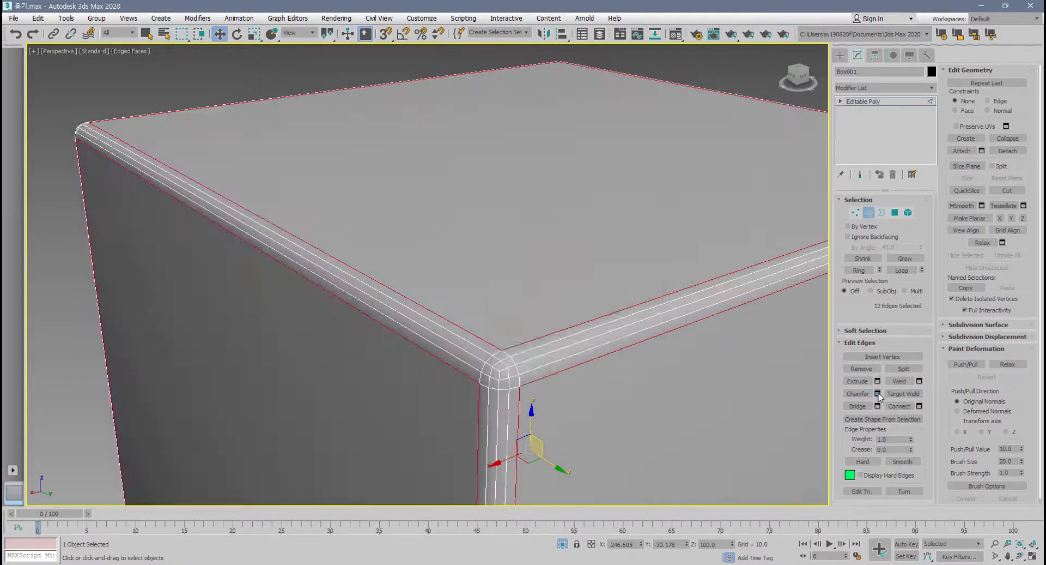
{"action": "left_click_drag", "start_coordinate": [560, 265], "coordinate": [576, 115]}
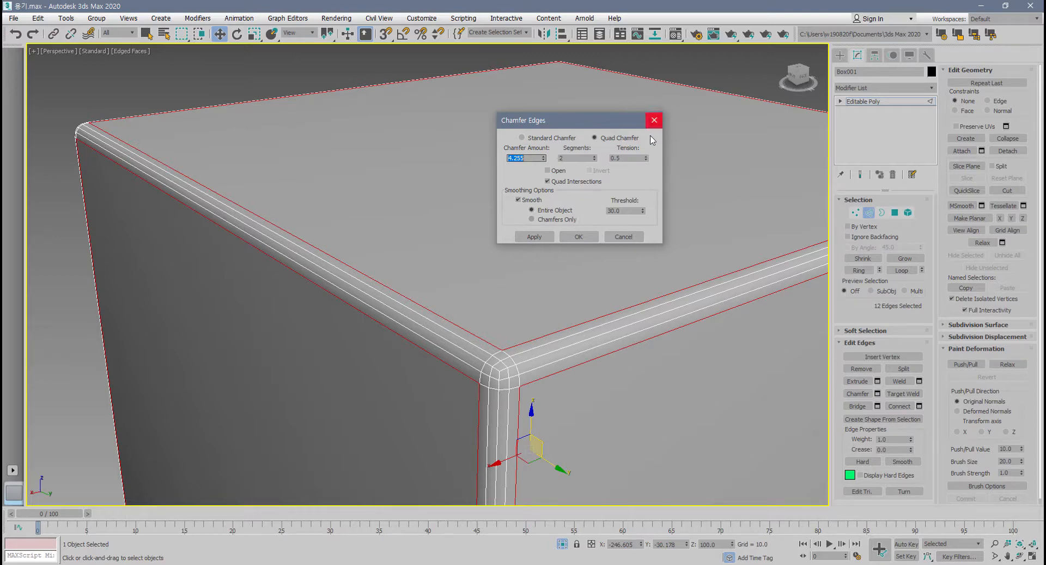
{"action": "left_click", "coordinate": [545, 138]}
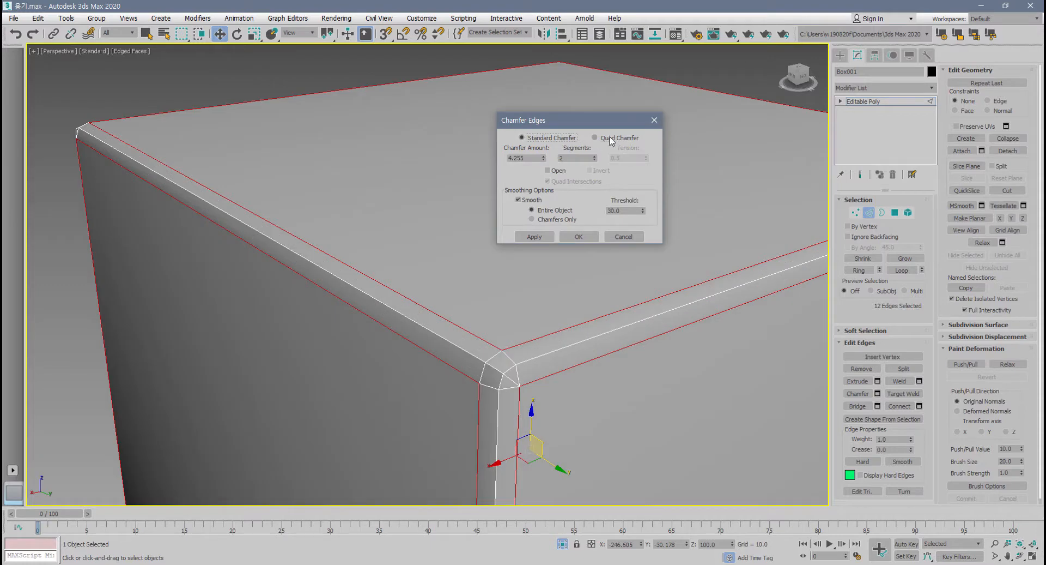
{"action": "left_click", "coordinate": [610, 140]}
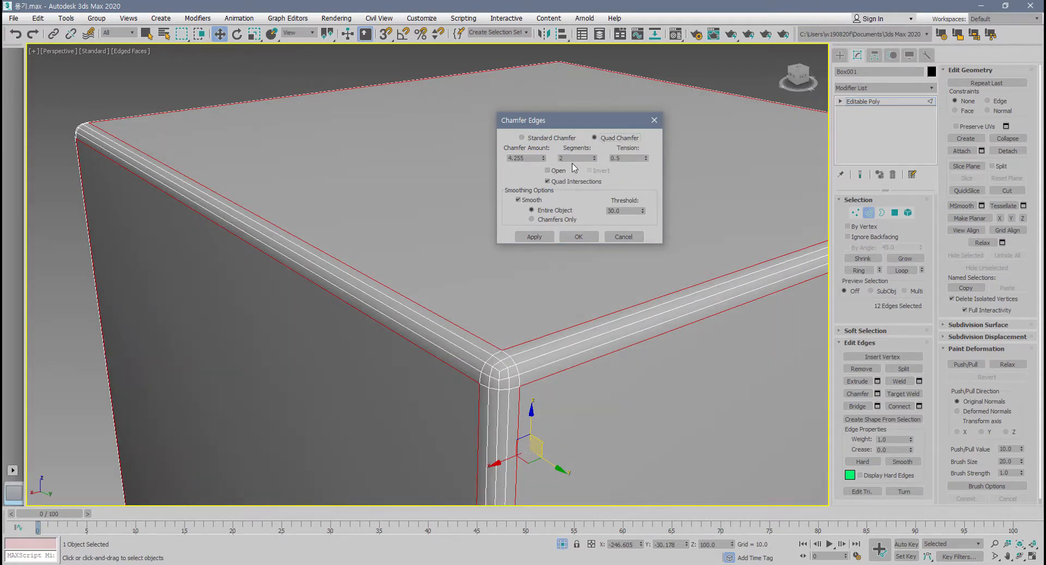
{"action": "left_click", "coordinate": [626, 235]}
{"action": "middle_click_drag", "start_coordinate": [585, 283], "coordinate": [547, 240]}
{"action": "scroll", "coordinate": [547, 241], "scroll_direction": "down", "scroll_amount": 2}
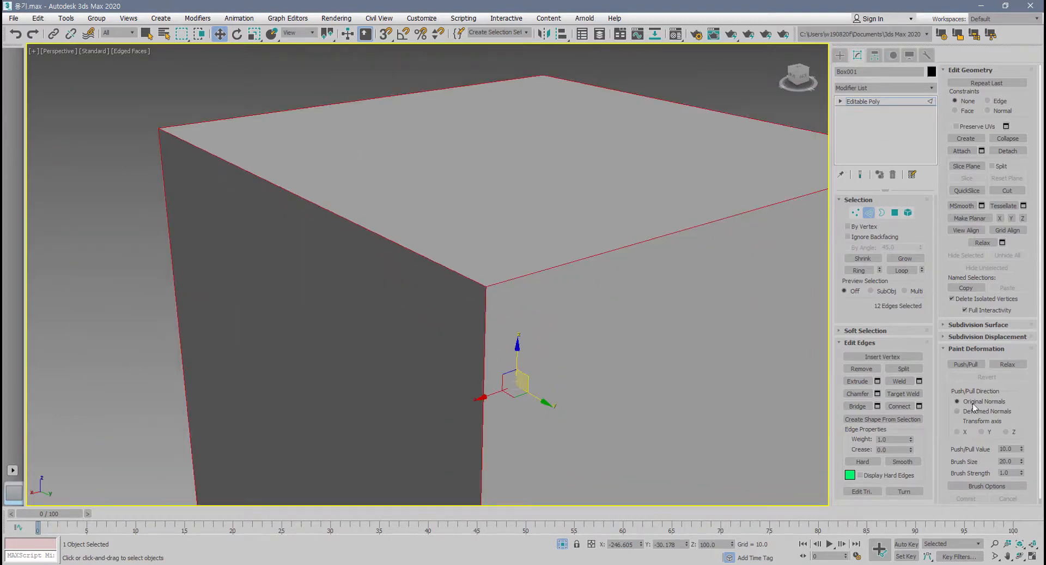
Check the Extrude settings dialog for the box's selected edges, cancel it, and view the whole box.
{"action": "left_click", "coordinate": [877, 380]}
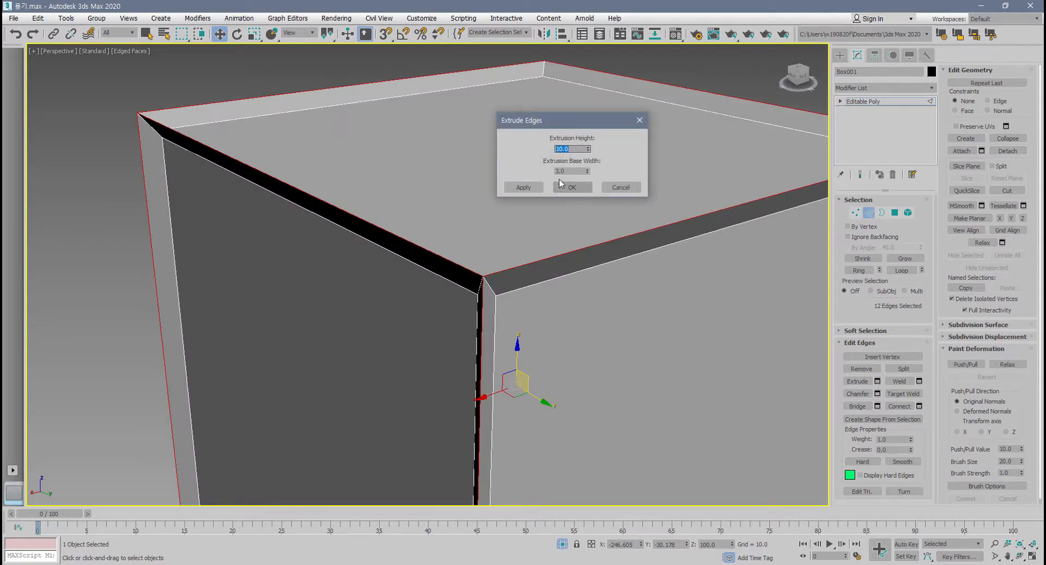
{"action": "left_click", "coordinate": [621, 187]}
{"action": "scroll", "coordinate": [710, 388], "scroll_direction": "down", "scroll_amount": 5}
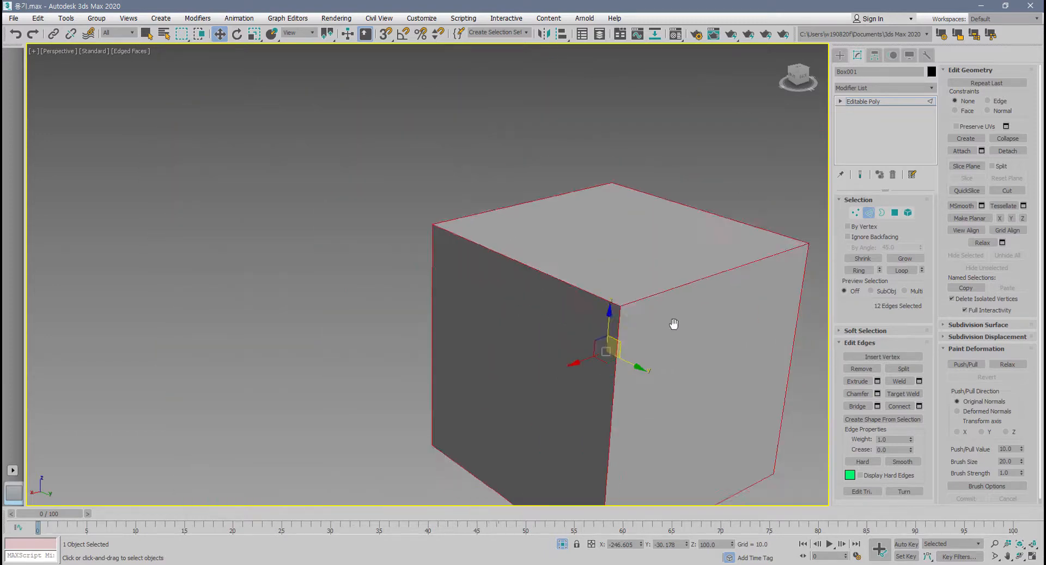
{"action": "scroll", "coordinate": [626, 288], "scroll_direction": "down", "scroll_amount": 3}
{"action": "middle_click_drag", "start_coordinate": [674, 324], "coordinate": [620, 291]}
{"action": "middle_click_drag", "start_coordinate": [620, 291], "coordinate": [573, 308]}
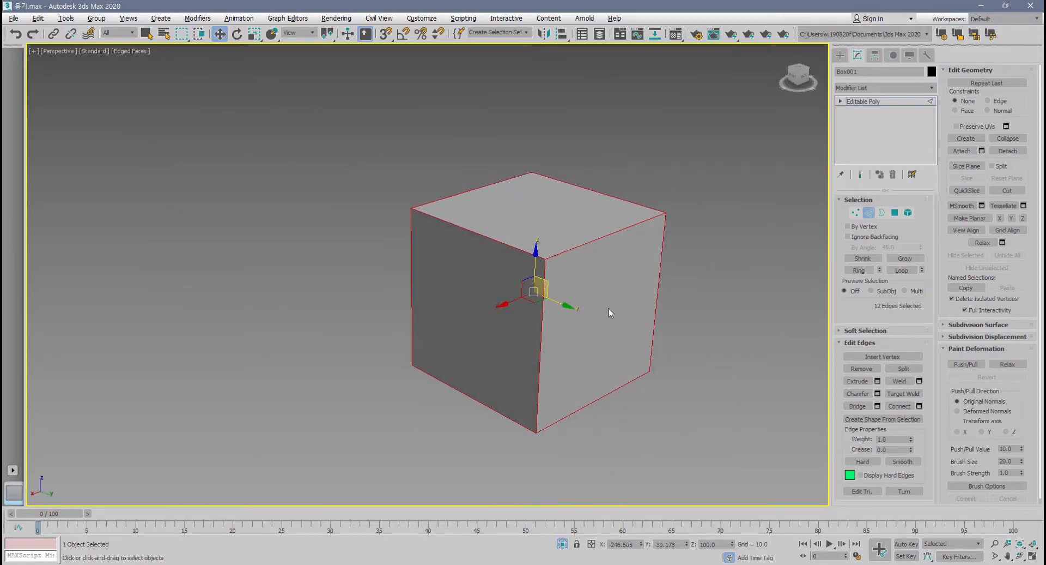
{"action": "middle_click_drag", "start_coordinate": [701, 290], "coordinate": [741, 326], "text": "alt"}
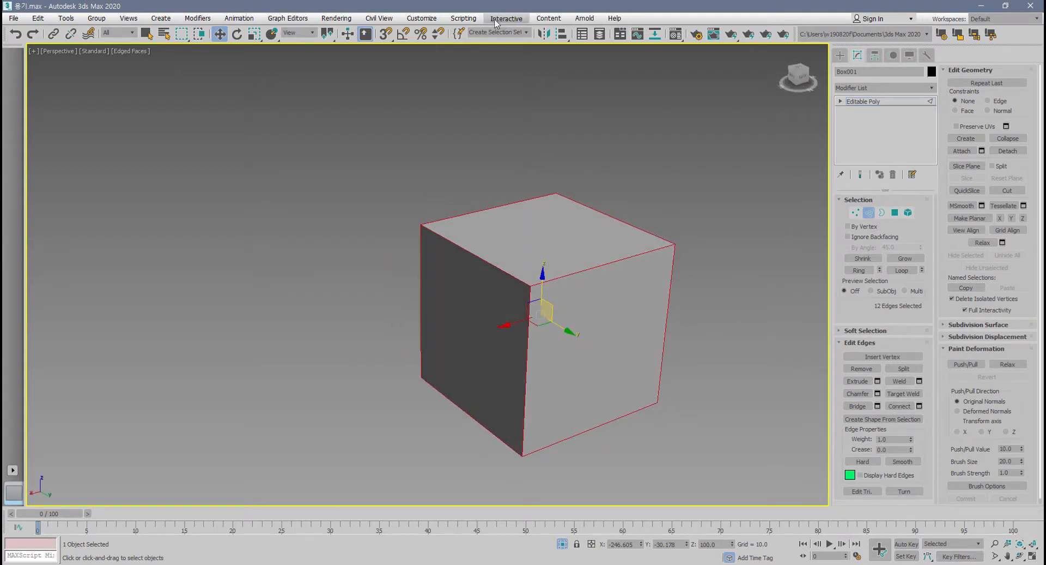
Enable Caddy Controls in the general preferences and apply the change.
{"action": "left_click", "coordinate": [426, 20]}
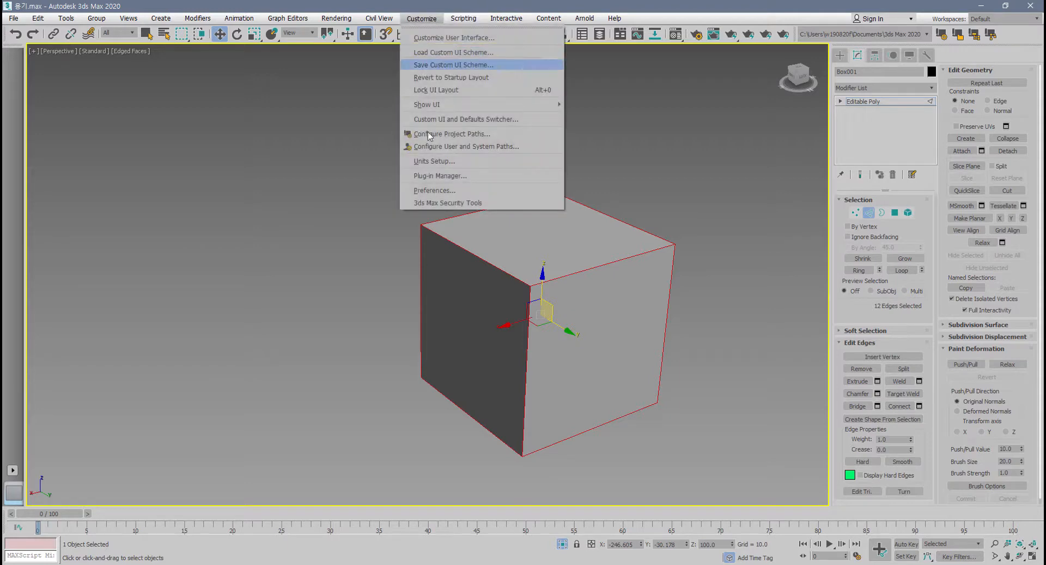
{"action": "left_click", "coordinate": [440, 190]}
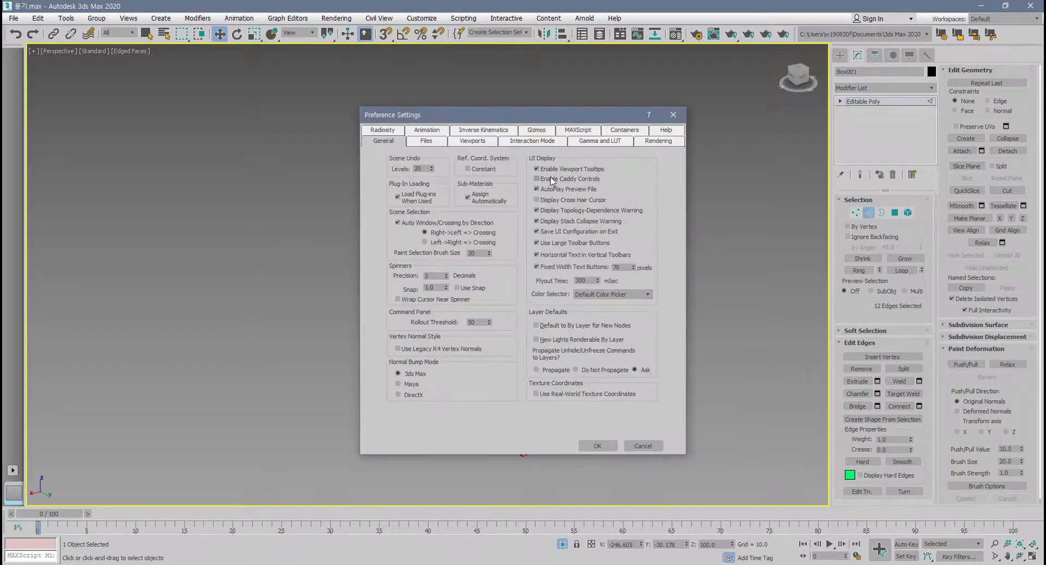
{"action": "left_click", "coordinate": [554, 179]}
{"action": "left_click", "coordinate": [598, 446]}
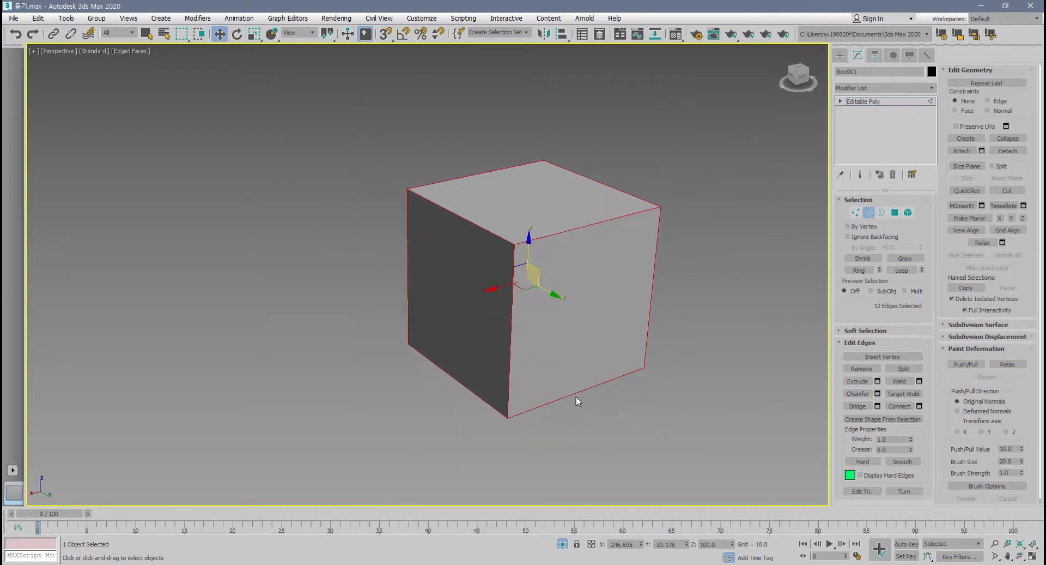
Select the box's top polygon to check the polygon-level editing commands, and return to edge level.
{"action": "scroll", "coordinate": [578, 392], "scroll_direction": "down", "scroll_amount": 3}
{"action": "scroll", "coordinate": [580, 393], "scroll_direction": "up", "scroll_amount": 6}
{"action": "scroll", "coordinate": [580, 398], "scroll_direction": "up", "scroll_amount": 3}
{"action": "middle_click_drag", "start_coordinate": [554, 415], "coordinate": [575, 420]}
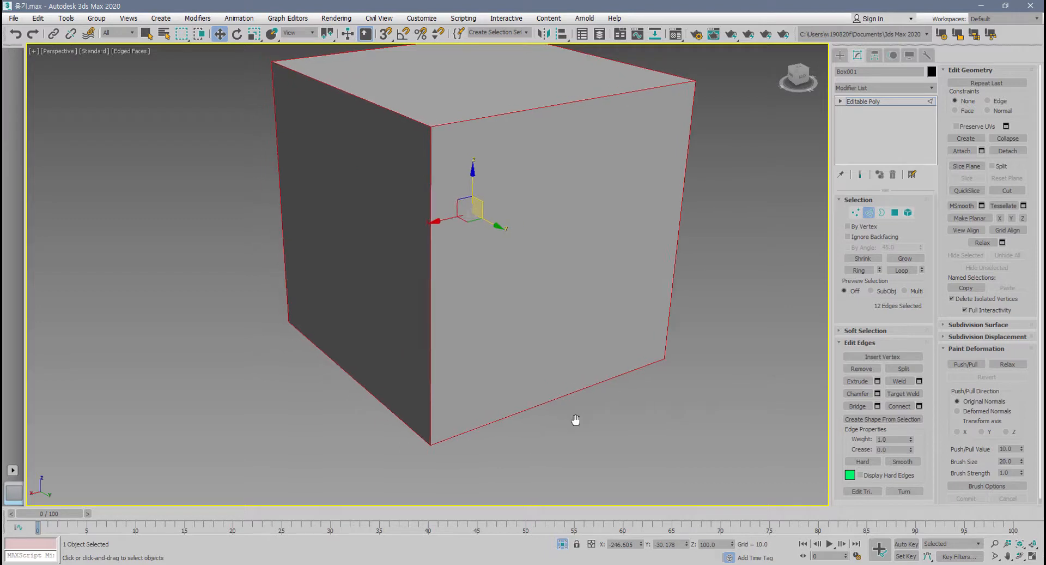
{"action": "middle_click_drag", "start_coordinate": [584, 343], "coordinate": [577, 377]}
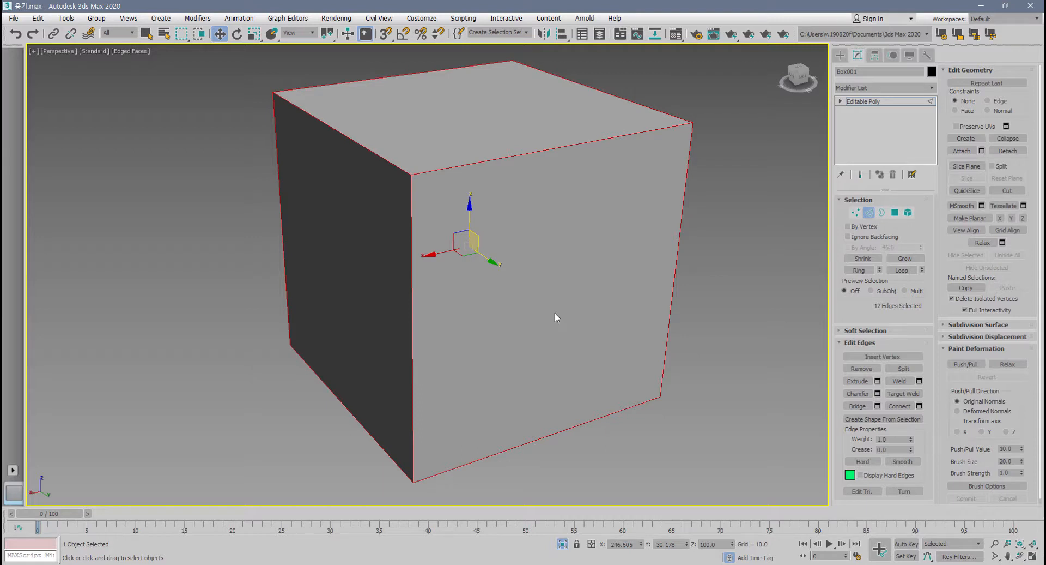
{"action": "middle_click_drag", "start_coordinate": [555, 313], "coordinate": [547, 342]}
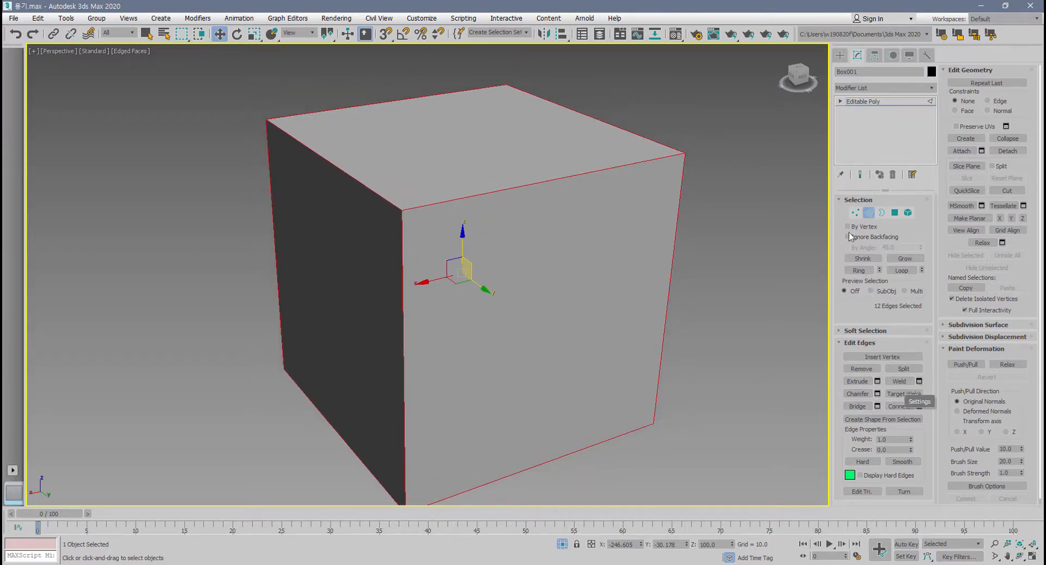
{"action": "left_click", "coordinate": [895, 212]}
{"action": "left_click", "coordinate": [515, 139]}
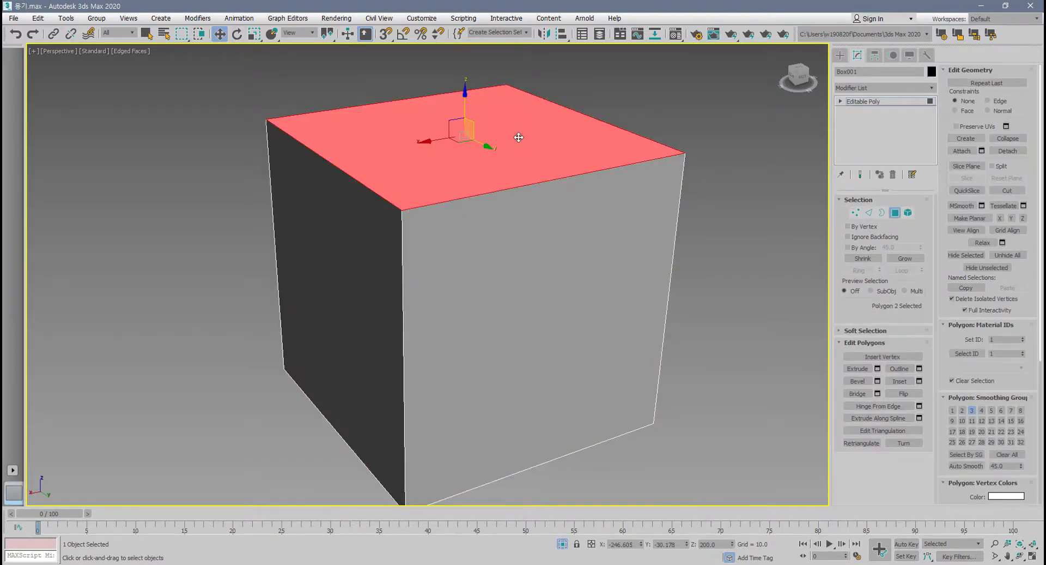
{"action": "left_click", "coordinate": [895, 212]}
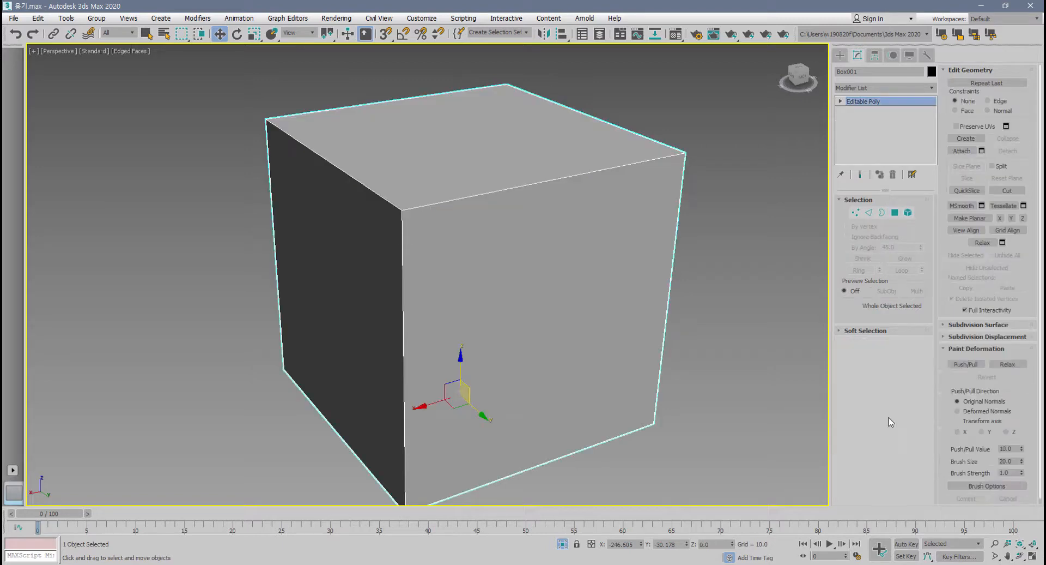
{"action": "left_click", "coordinate": [869, 212]}
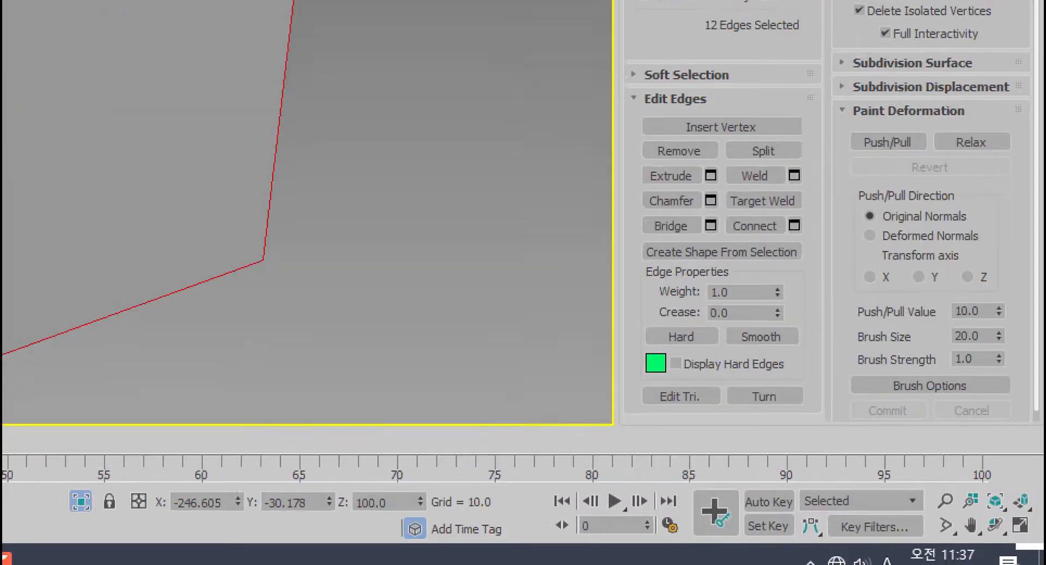
Examine the Weight and Crease settings in the Edge Properties of the box's selected edges.
{"action": "mouse_move", "coordinate": [631, 374]}
{"action": "left_mouse_down"}
{"action": "mouse_move", "coordinate": [605, 346]}
{"action": "mouse_move", "coordinate": [722, 251]}
{"action": "mouse_move", "coordinate": [791, 314]}
{"action": "mouse_move", "coordinate": [631, 351]}
{"action": "left_mouse_up"}
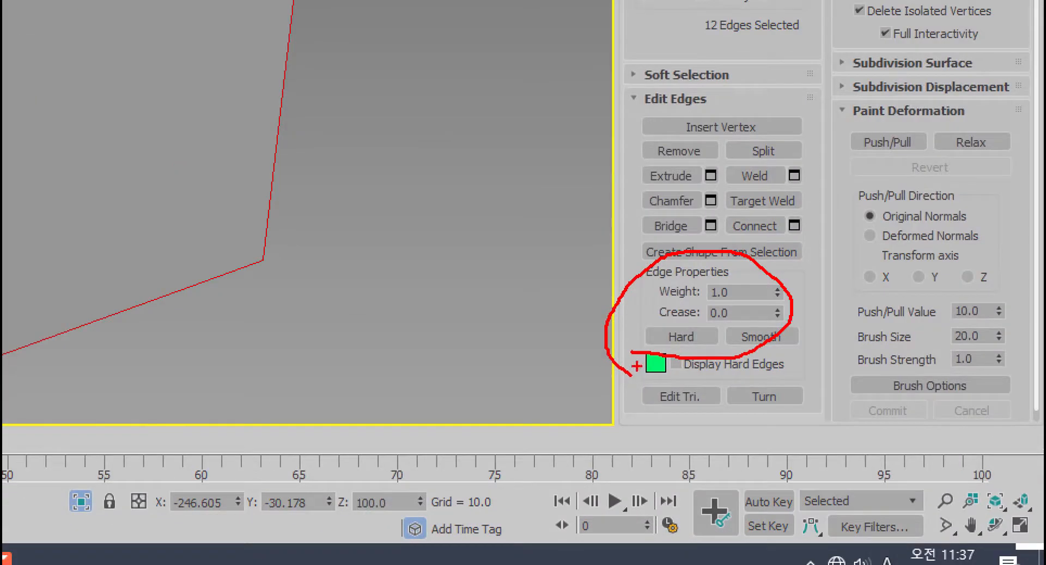
{"action": "left_click_drag", "start_coordinate": [805, 430], "coordinate": [809, 462]}
{"action": "mouse_move", "coordinate": [616, 311]}
{"action": "left_mouse_down"}
{"action": "mouse_move", "coordinate": [775, 253]}
{"action": "mouse_move", "coordinate": [804, 354]}
{"action": "mouse_move", "coordinate": [673, 370]}
{"action": "left_mouse_up"}
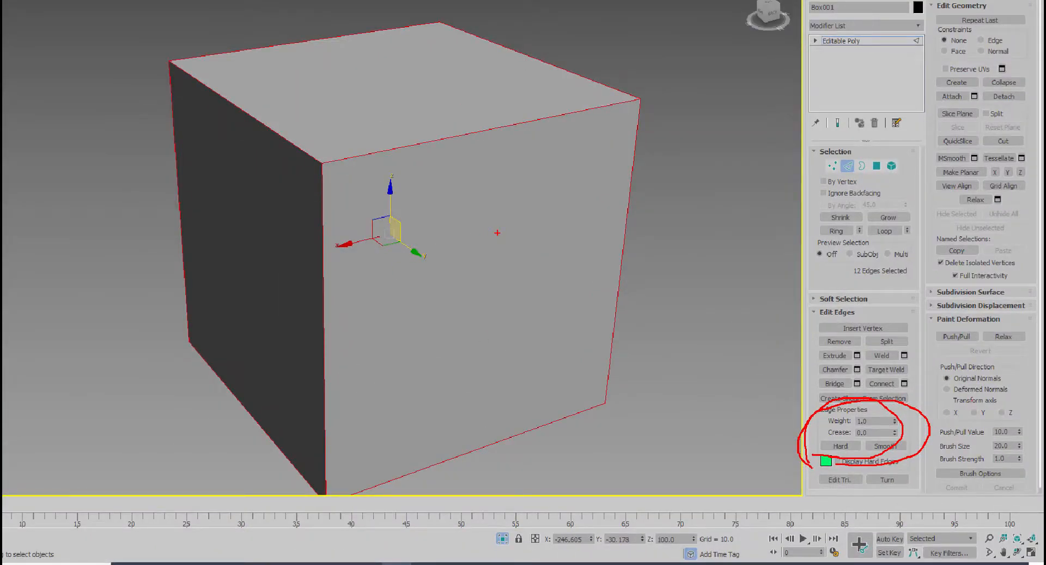
{"action": "key", "text": "Escape"}
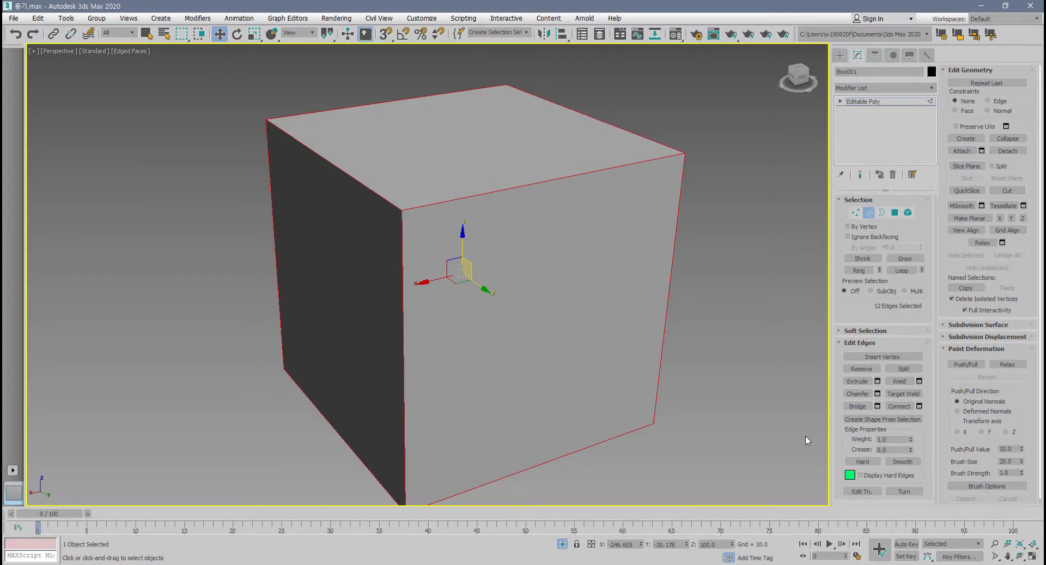
Deselect the box's edges, try TurboSmooth on the whole box with 2 iterations and Isoline Display, and delete the modifier.
{"action": "left_click", "coordinate": [559, 327]}
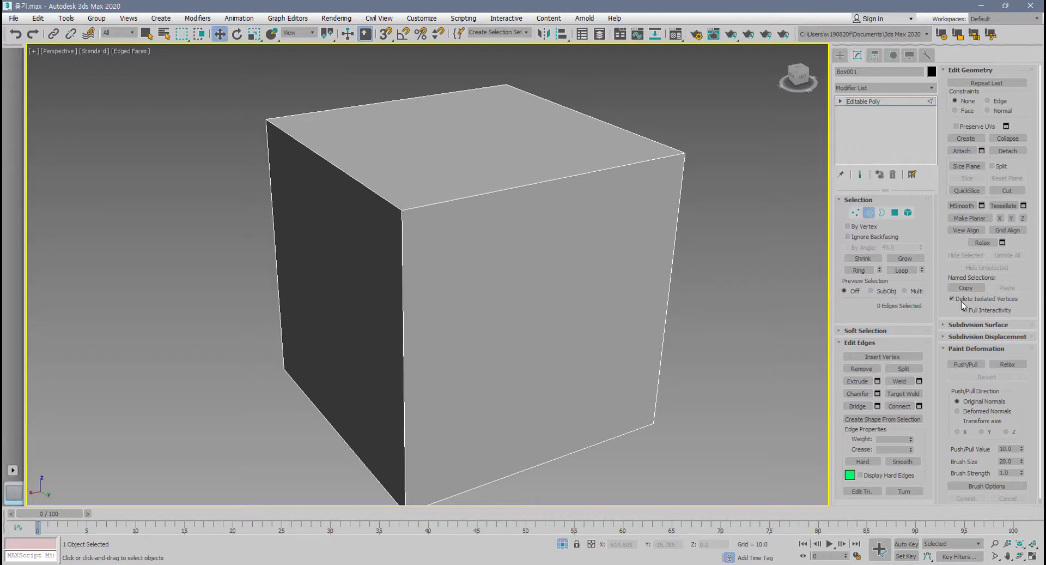
{"action": "left_click", "coordinate": [869, 212]}
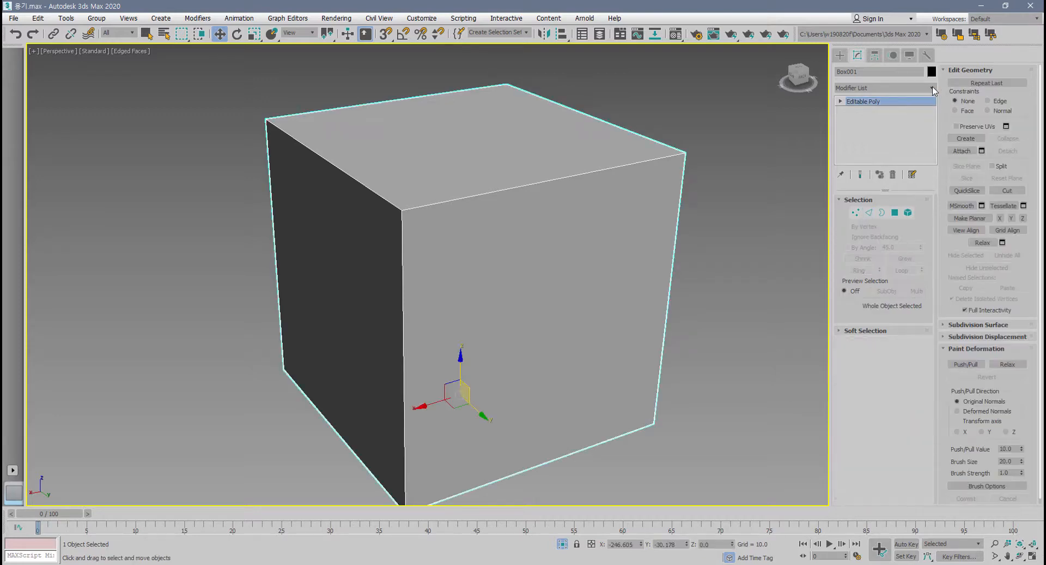
{"action": "left_click", "coordinate": [932, 88]}
{"action": "left_click_drag", "start_coordinate": [933, 130], "coordinate": [933, 407]}
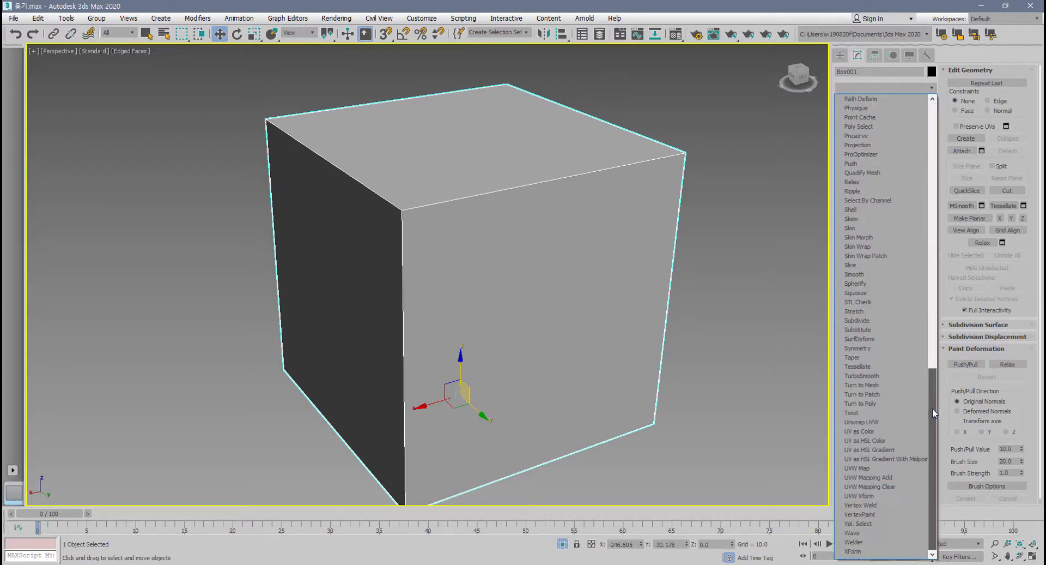
{"action": "left_click", "coordinate": [899, 376]}
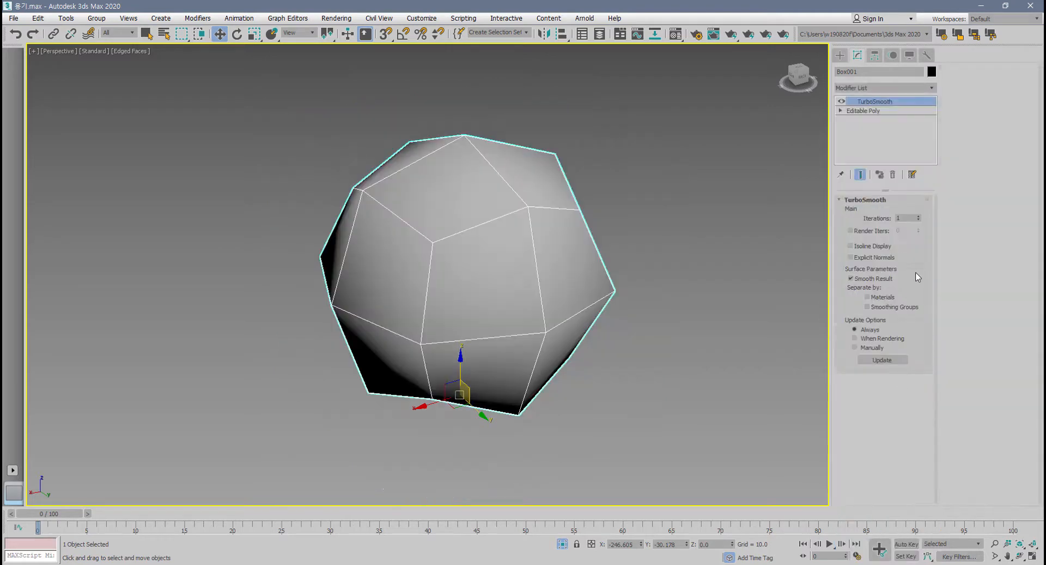
{"action": "left_click", "coordinate": [918, 216]}
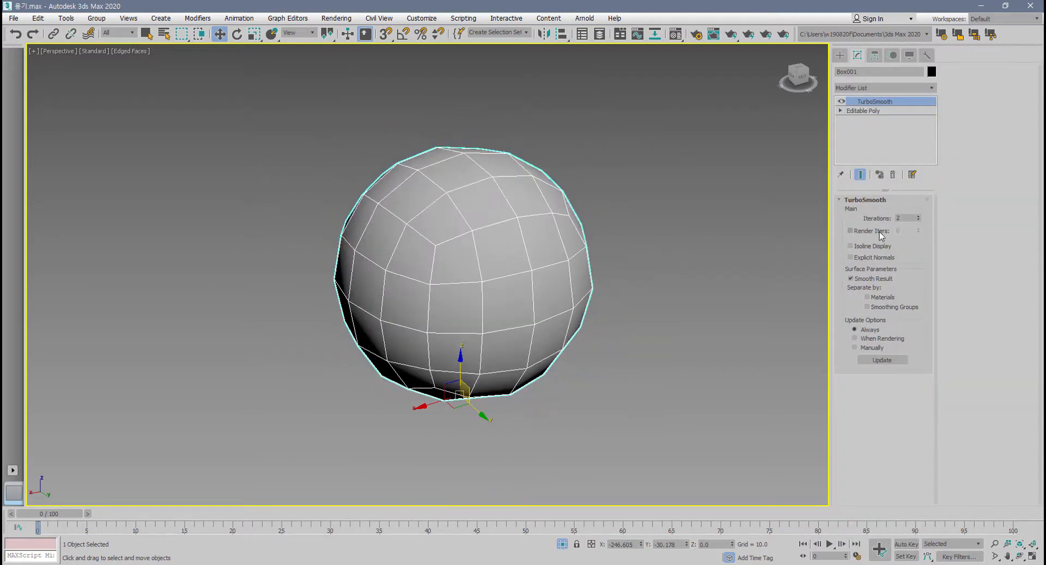
{"action": "left_click", "coordinate": [851, 246]}
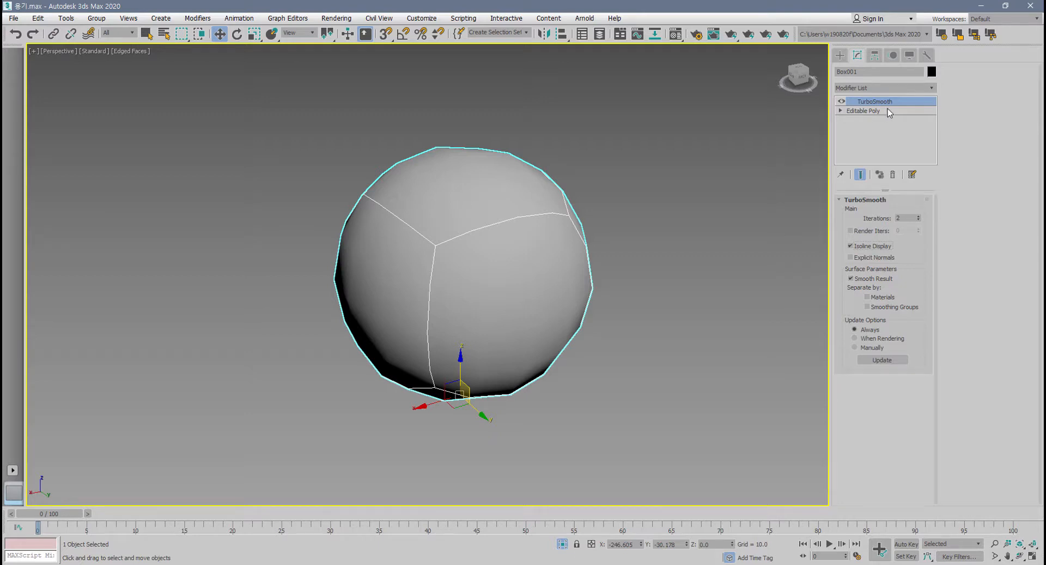
{"action": "left_click", "coordinate": [892, 175]}
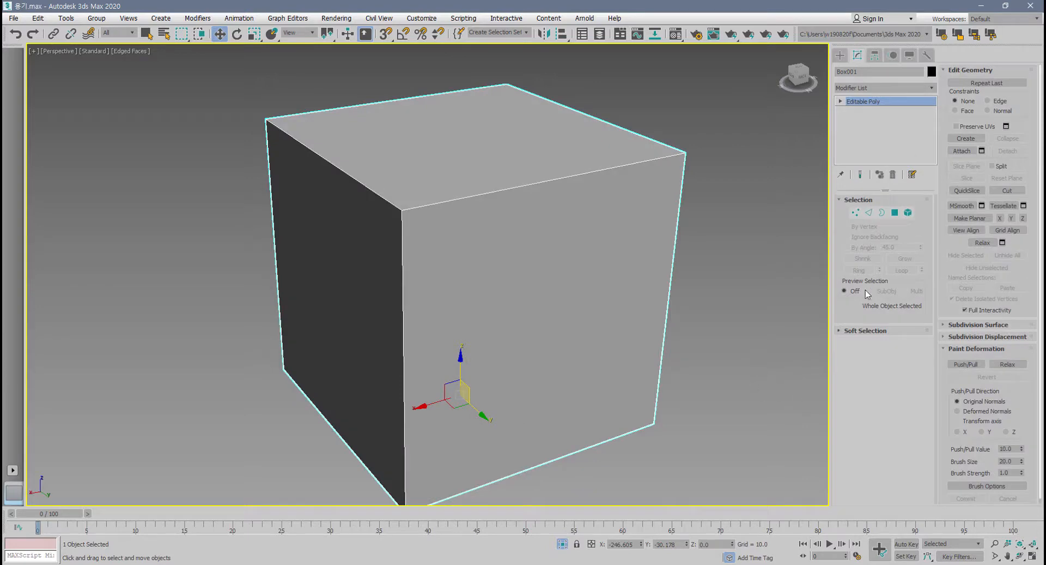
Return to edge level and examine the Subdivision Surface settings of the Editable Poly box.
{"action": "left_click", "coordinate": [869, 213]}
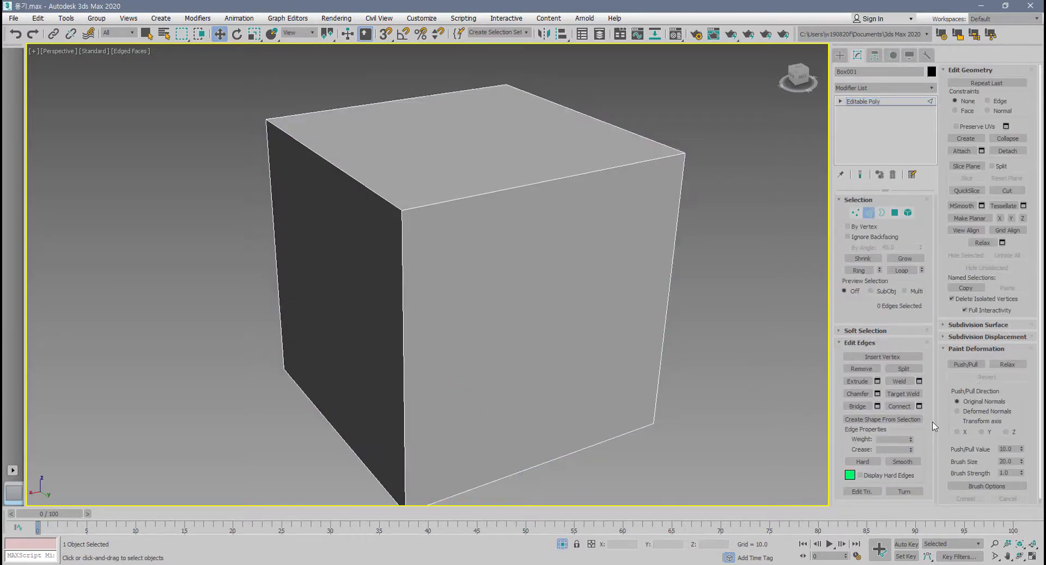
{"action": "left_click", "coordinate": [999, 325]}
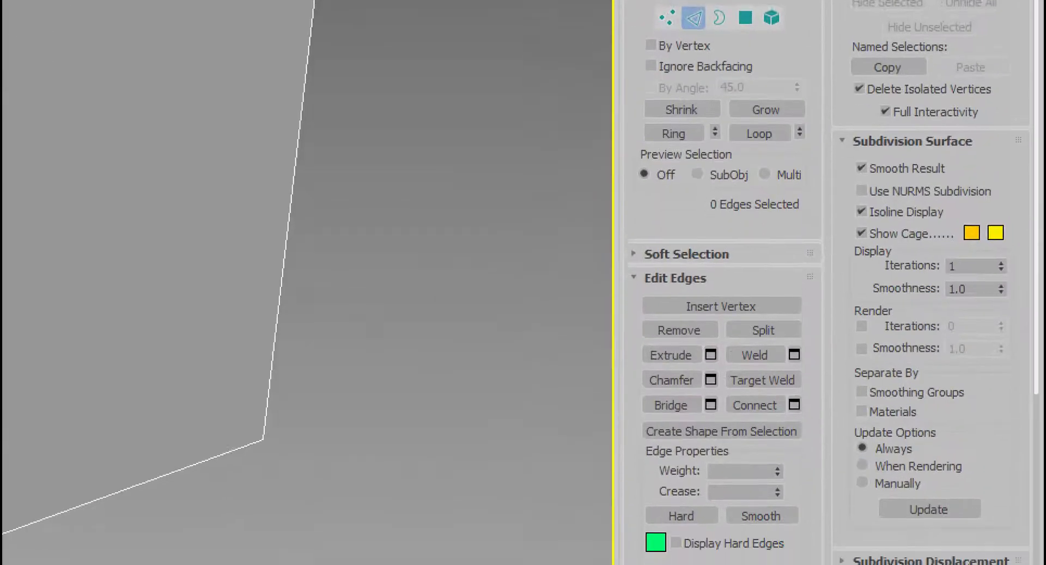
{"action": "mouse_move", "coordinate": [842, 504]}
{"action": "left_mouse_down"}
{"action": "mouse_move", "coordinate": [799, 423]}
{"action": "mouse_move", "coordinate": [812, 130]}
{"action": "mouse_move", "coordinate": [1043, 93]}
{"action": "mouse_move", "coordinate": [1038, 526]}
{"action": "mouse_move", "coordinate": [828, 515]}
{"action": "mouse_move", "coordinate": [835, 96]}
{"action": "mouse_move", "coordinate": [1019, 104]}
{"action": "mouse_move", "coordinate": [1042, 430]}
{"action": "mouse_move", "coordinate": [1036, 557]}
{"action": "mouse_move", "coordinate": [838, 522]}
{"action": "left_mouse_up"}
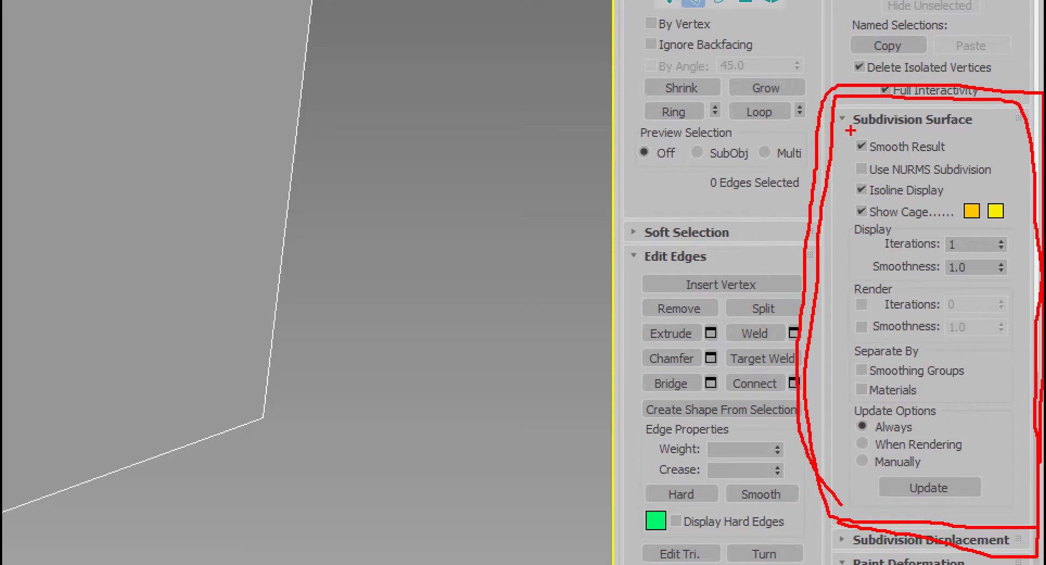
{"action": "left_click_drag", "start_coordinate": [850, 131], "coordinate": [1000, 135]}
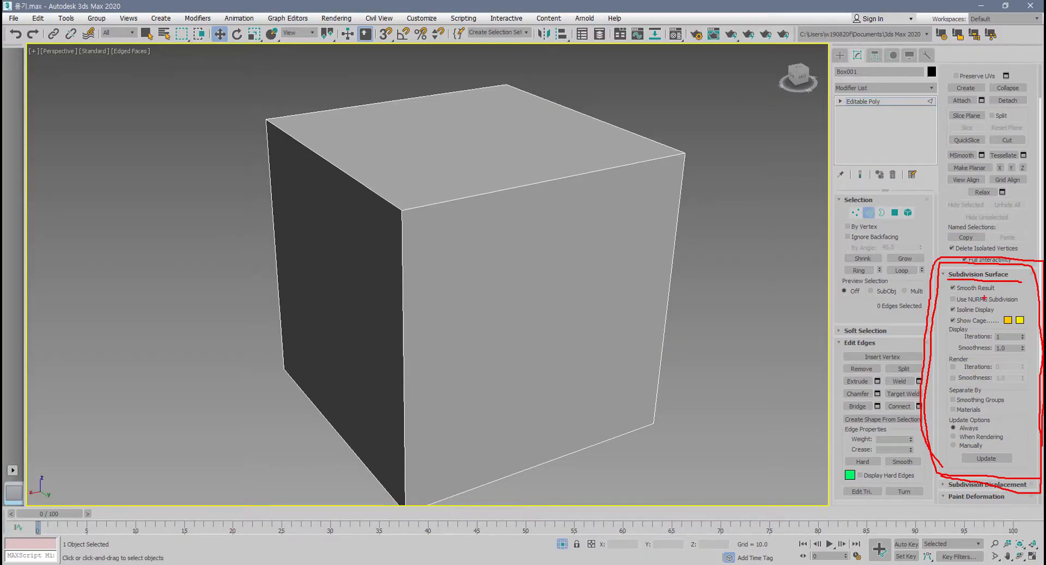
{"action": "mouse_move", "coordinate": [950, 260]}
{"action": "left_mouse_down"}
{"action": "mouse_move", "coordinate": [1044, 256]}
{"action": "mouse_move", "coordinate": [1030, 300]}
{"action": "mouse_move", "coordinate": [909, 132]}
{"action": "mouse_move", "coordinate": [908, 100]}
{"action": "mouse_move", "coordinate": [885, 96]}
{"action": "mouse_move", "coordinate": [906, 114]}
{"action": "left_mouse_up"}
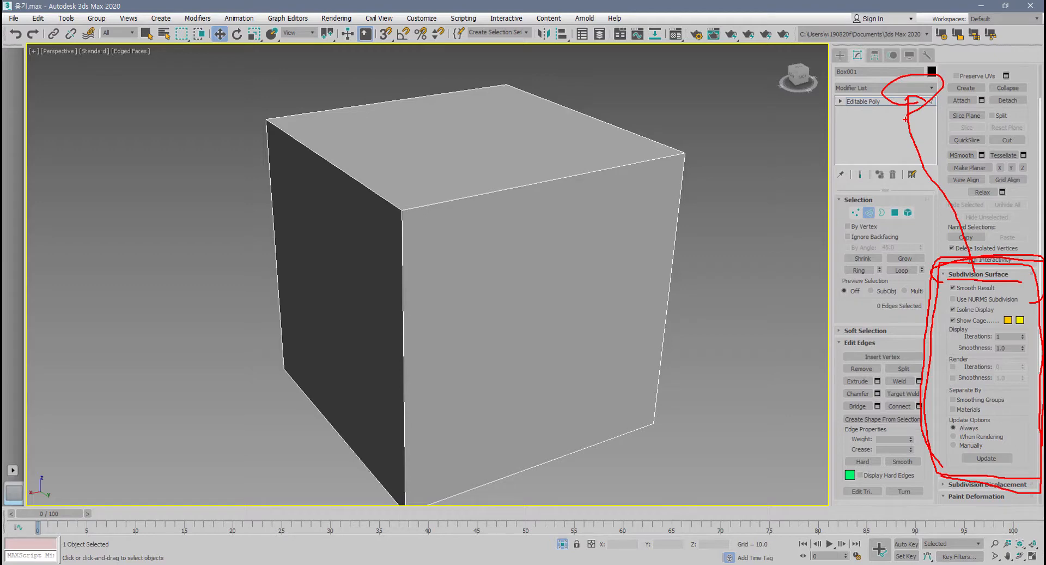
{"action": "key", "text": "Escape"}
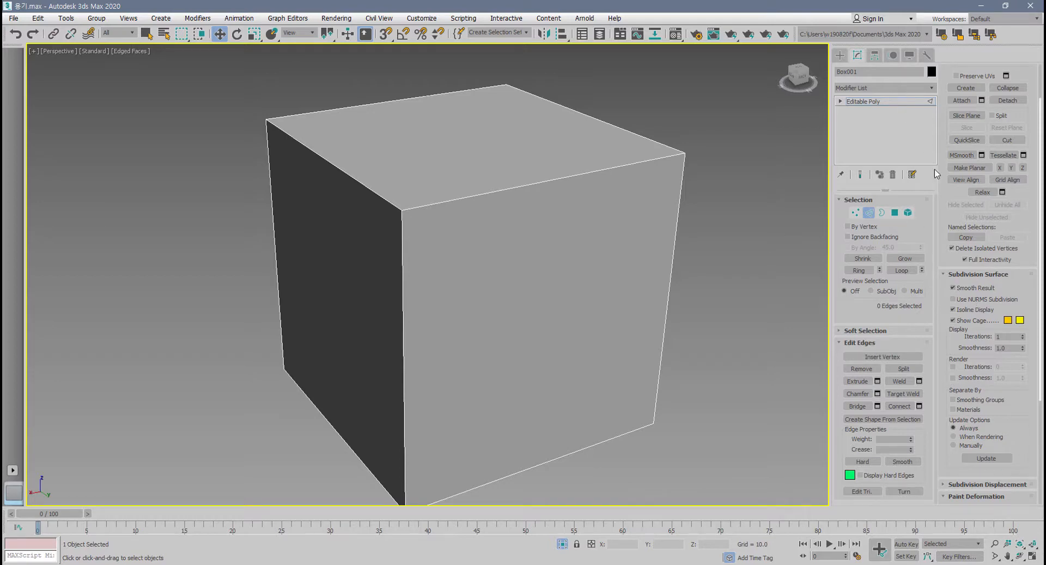
Compare the box with Use NURMS Subdivision on and off, leaving it off.
{"action": "left_click", "coordinate": [953, 300]}
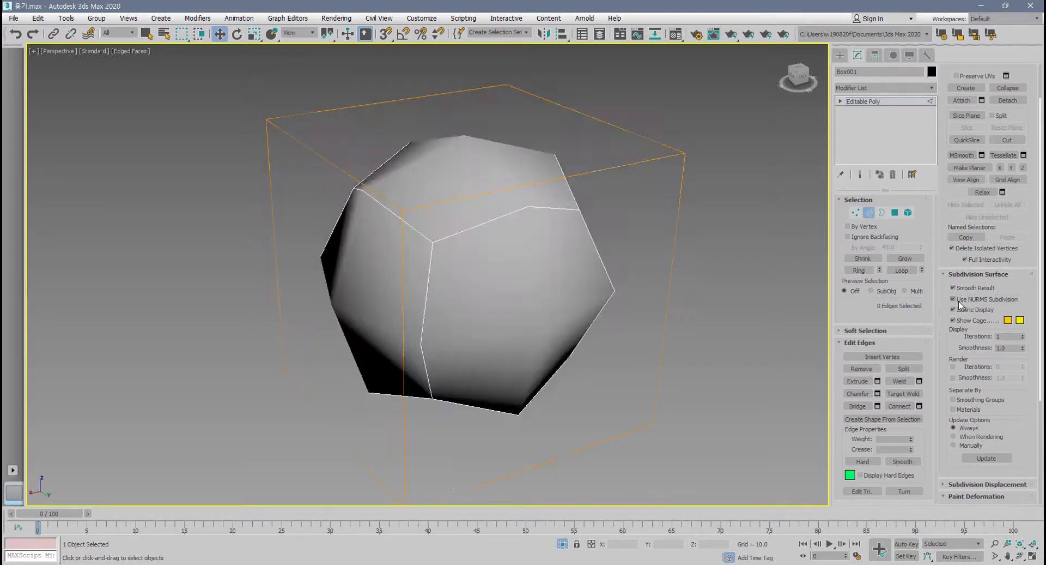
{"action": "left_click", "coordinate": [960, 305]}
{"action": "left_click", "coordinate": [960, 305]}
{"action": "left_click", "coordinate": [960, 305]}
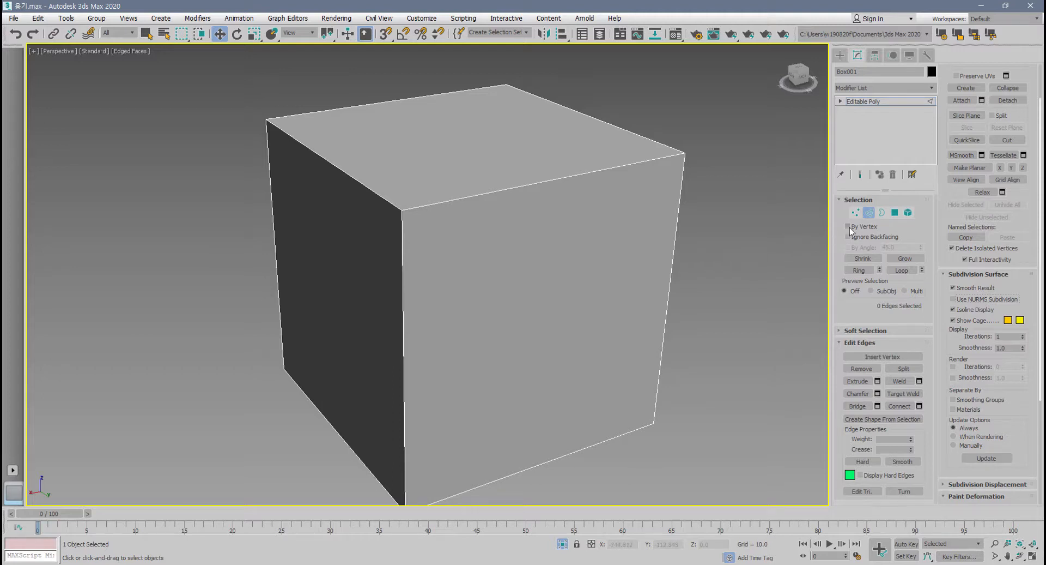
Add a TurboSmooth modifier above the box's Editable Poly.
{"action": "left_click", "coordinate": [932, 90]}
{"action": "left_click_drag", "start_coordinate": [934, 156], "coordinate": [941, 436]}
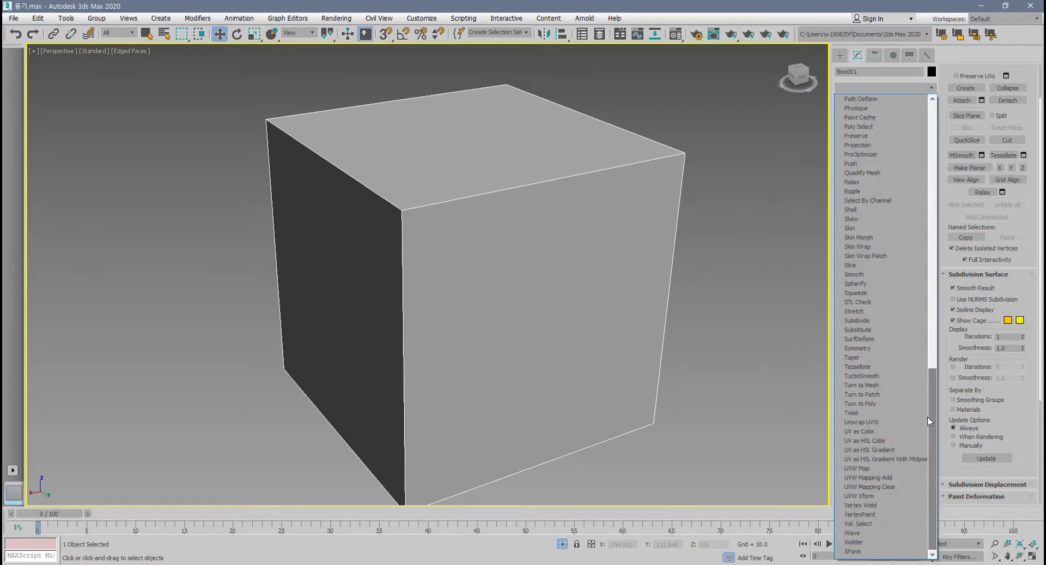
{"action": "left_click", "coordinate": [907, 375]}
{"action": "scroll", "coordinate": [672, 336], "scroll_direction": "up", "scroll_amount": 5}
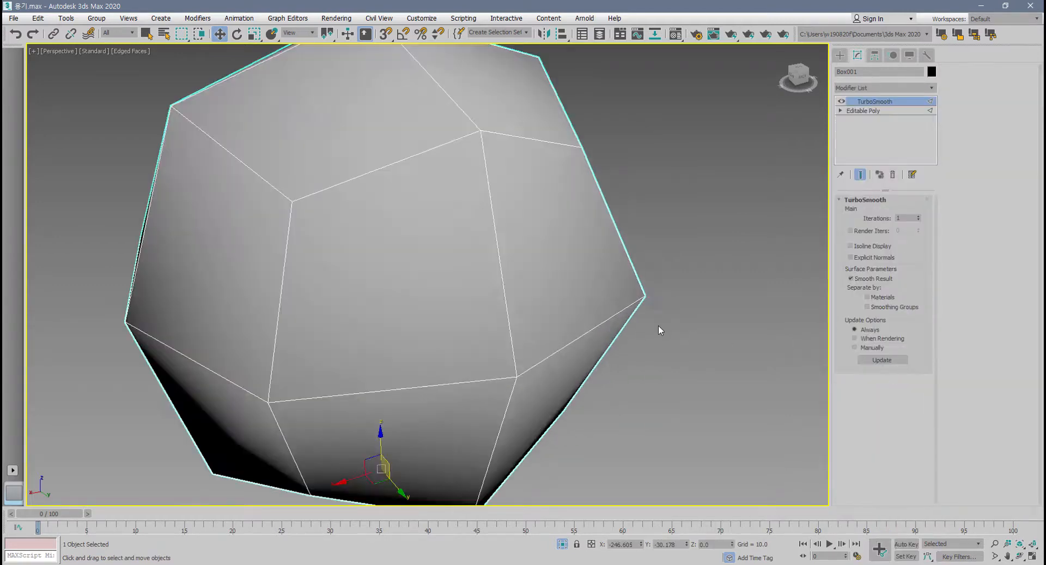
{"action": "scroll", "coordinate": [586, 299], "scroll_direction": "down", "scroll_amount": 5}
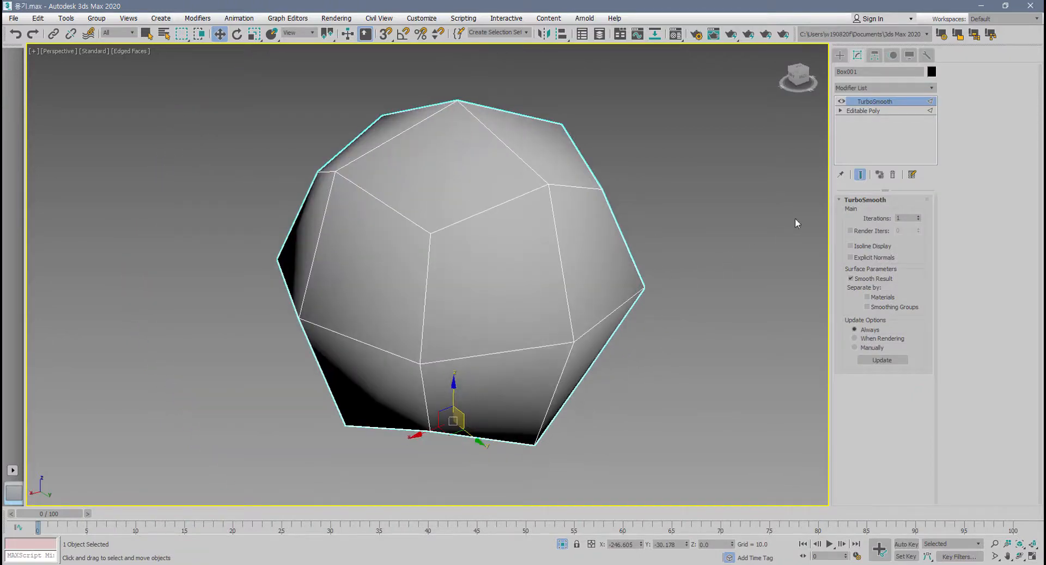
Go back to the Editable Poly level under TurboSmooth and compare the box with Show End Result on and off.
{"action": "left_click", "coordinate": [875, 112]}
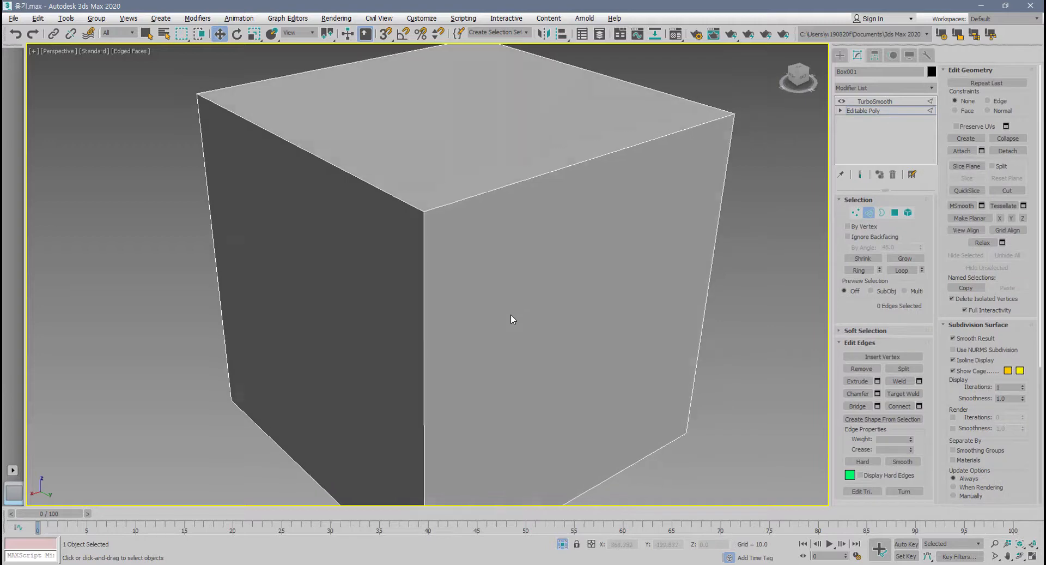
{"action": "scroll", "coordinate": [512, 315], "scroll_direction": "down", "scroll_amount": 5}
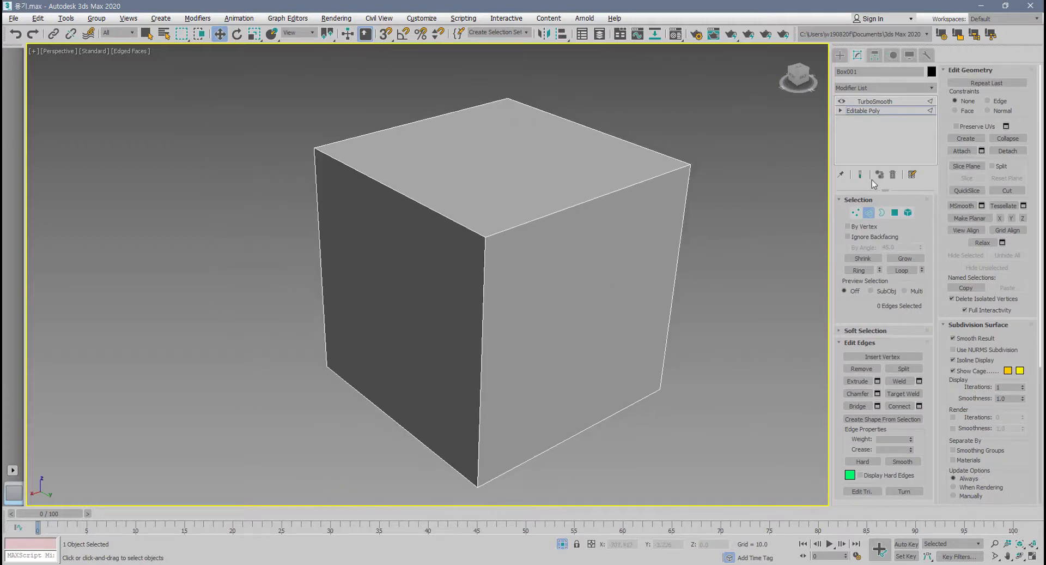
{"action": "left_click", "coordinate": [861, 174]}
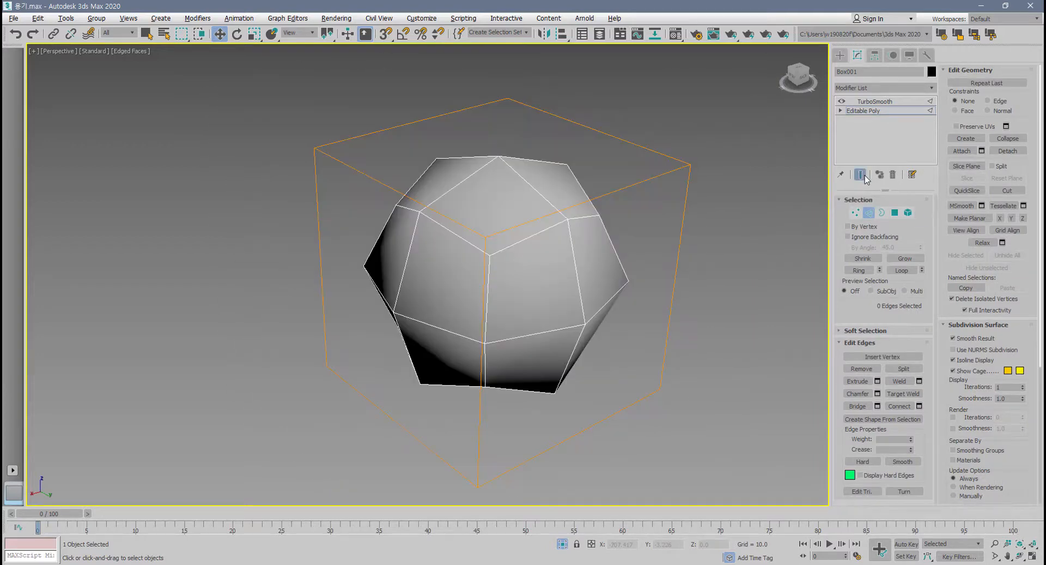
{"action": "left_click", "coordinate": [862, 176]}
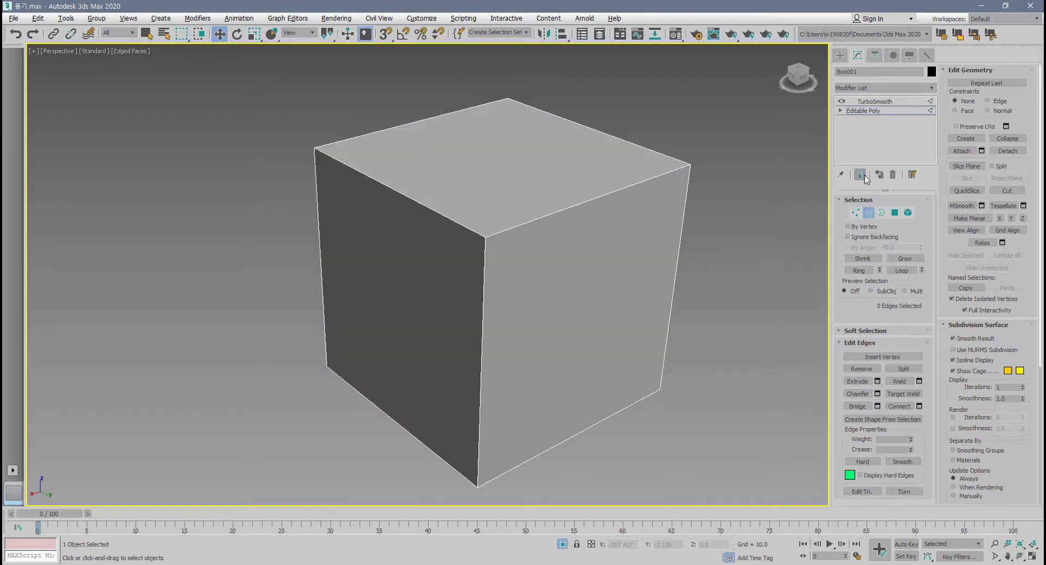
Select the three edges meeting at the box's near top corner and preview a chamfer of 15.593 with 2 segments.
{"action": "left_click", "coordinate": [862, 176]}
{"action": "left_click", "coordinate": [862, 176]}
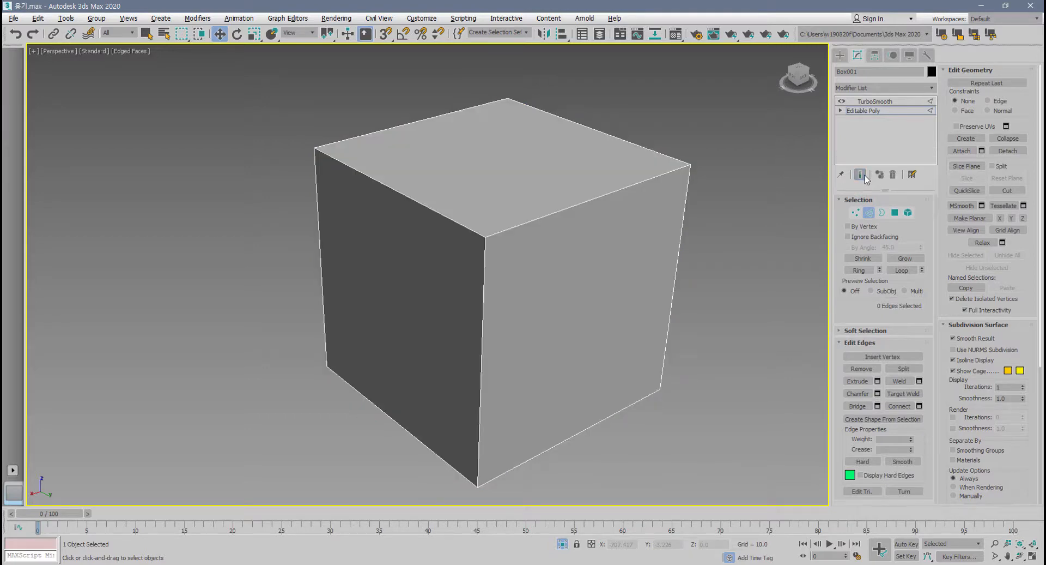
{"action": "left_click", "coordinate": [581, 204]}
{"action": "left_click", "coordinate": [483, 261], "text": "ctrl"}
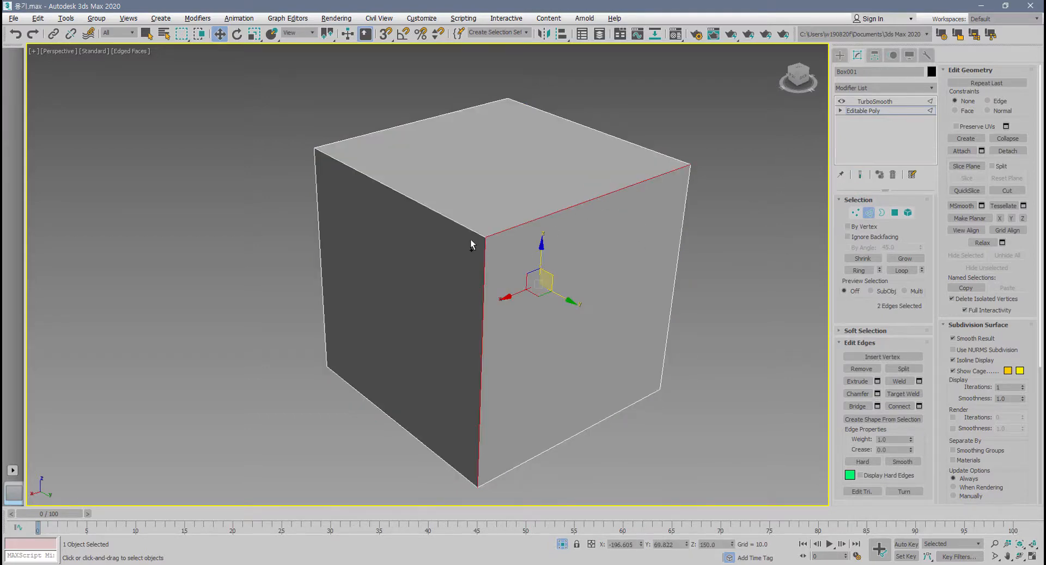
{"action": "left_click", "coordinate": [467, 226], "text": "ctrl"}
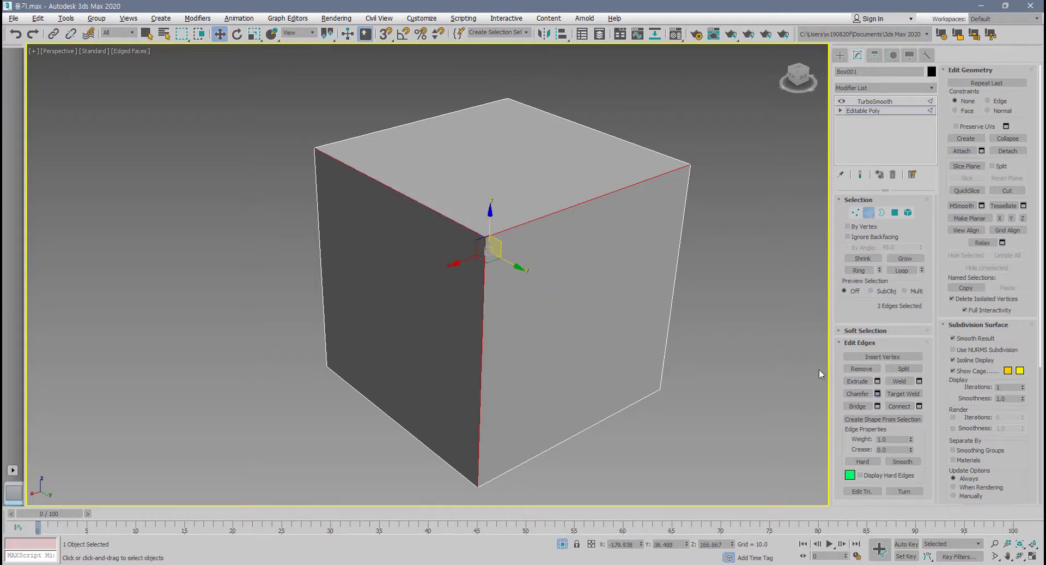
{"action": "left_click", "coordinate": [877, 393]}
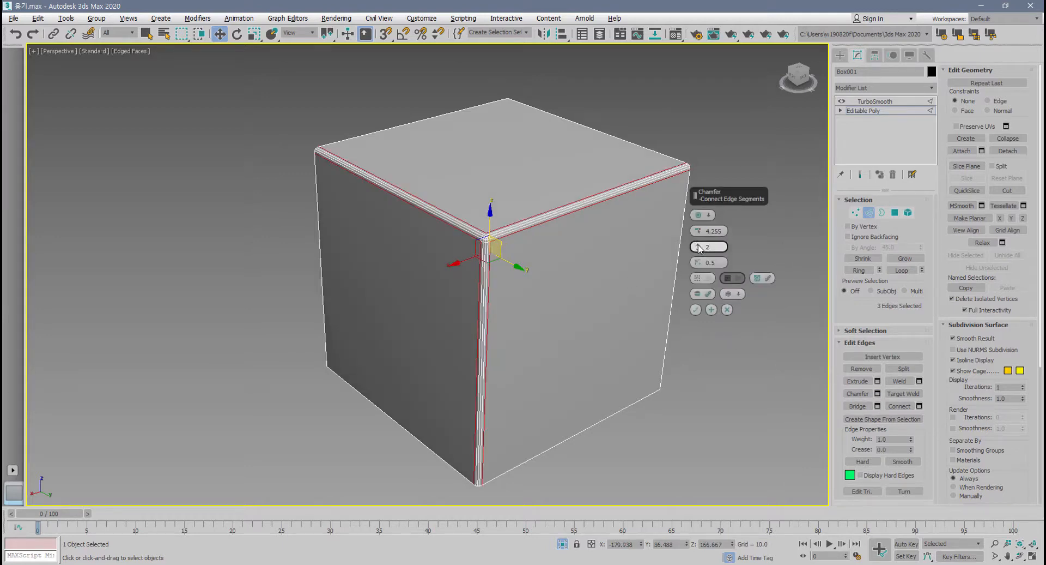
{"action": "left_click_drag", "start_coordinate": [698, 231], "coordinate": [710, 171]}
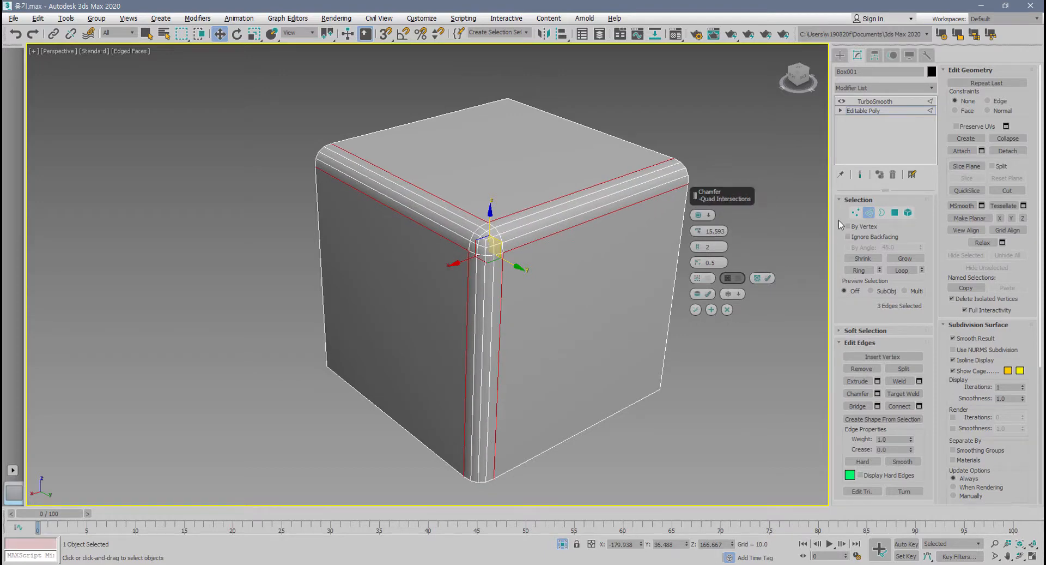
Compare the chamfer preview on the box with Show End Result on and off.
{"action": "left_click", "coordinate": [860, 176]}
{"action": "left_click", "coordinate": [860, 176]}
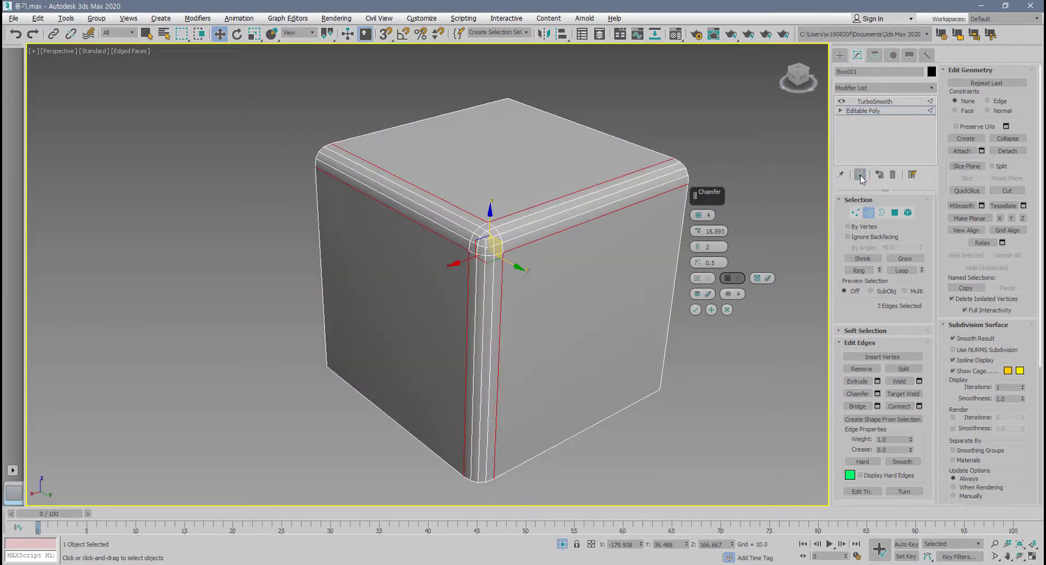
{"action": "left_click", "coordinate": [860, 176]}
{"action": "left_click", "coordinate": [860, 176]}
{"action": "left_click", "coordinate": [861, 176]}
{"action": "left_click", "coordinate": [861, 176]}
{"action": "left_click", "coordinate": [861, 177]}
{"action": "mouse_move", "coordinate": [859, 187]}
{"action": "left_mouse_down"}
{"action": "mouse_move", "coordinate": [868, 162]}
{"action": "mouse_move", "coordinate": [855, 191]}
{"action": "mouse_move", "coordinate": [864, 166]}
{"action": "mouse_move", "coordinate": [784, 136]}
{"action": "mouse_move", "coordinate": [675, 140]}
{"action": "mouse_move", "coordinate": [790, 126]}
{"action": "mouse_move", "coordinate": [714, 140]}
{"action": "mouse_move", "coordinate": [737, 124]}
{"action": "left_mouse_up"}
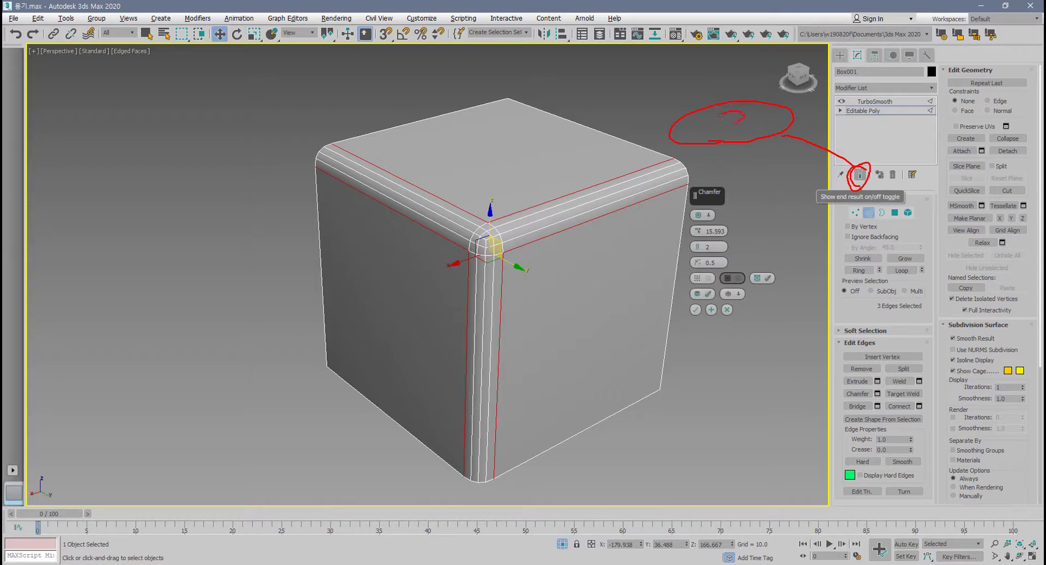
{"action": "key", "text": "Escape"}
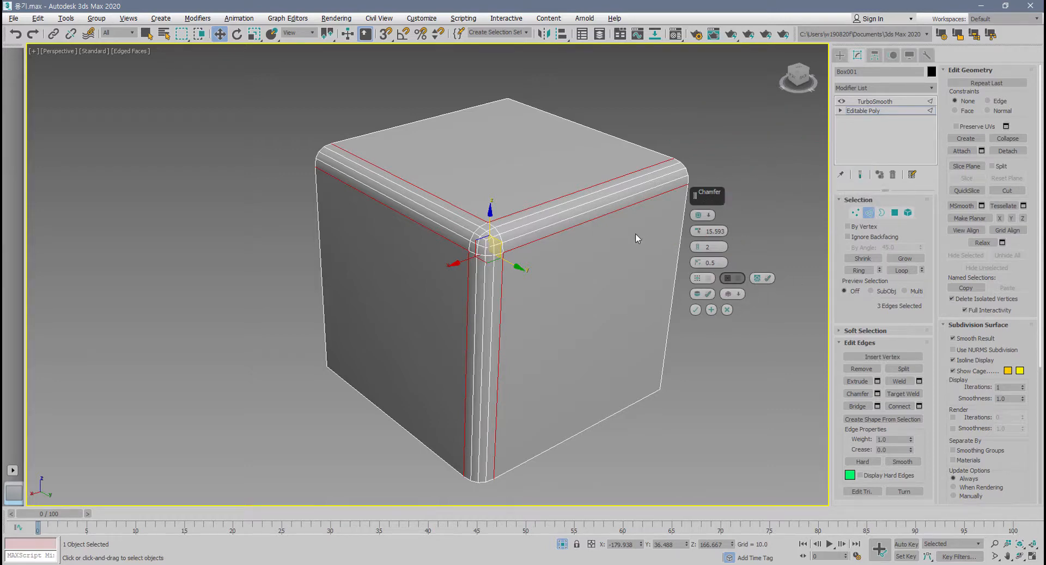
Turn Show End Result on and examine how TurboSmooth affects the chamfered corner up close.
{"action": "middle_click_drag", "start_coordinate": [526, 240], "coordinate": [538, 261]}
{"action": "scroll", "coordinate": [538, 264], "scroll_direction": "up", "scroll_amount": 2}
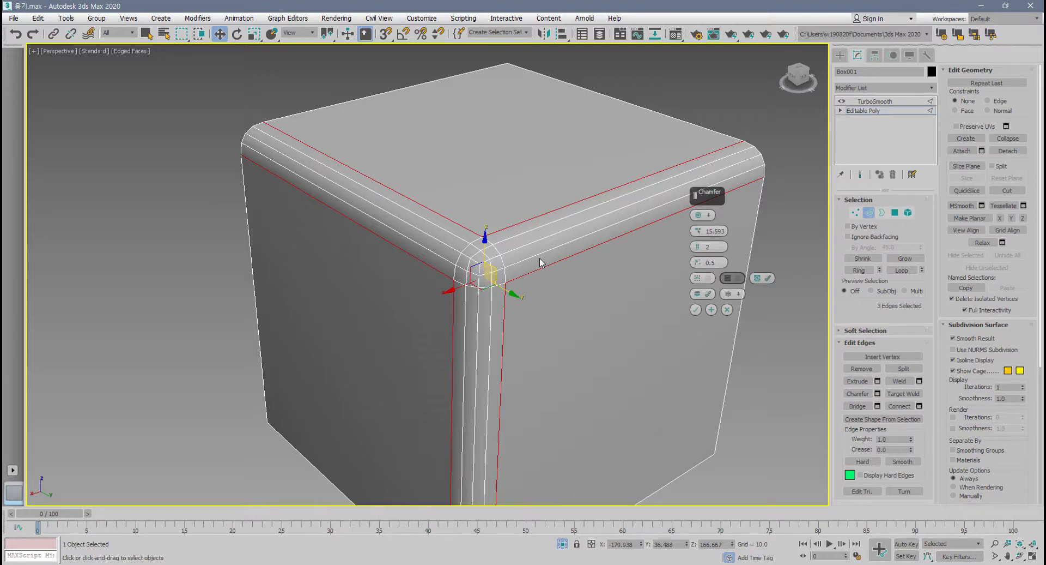
{"action": "middle_click_drag", "start_coordinate": [541, 261], "coordinate": [530, 257]}
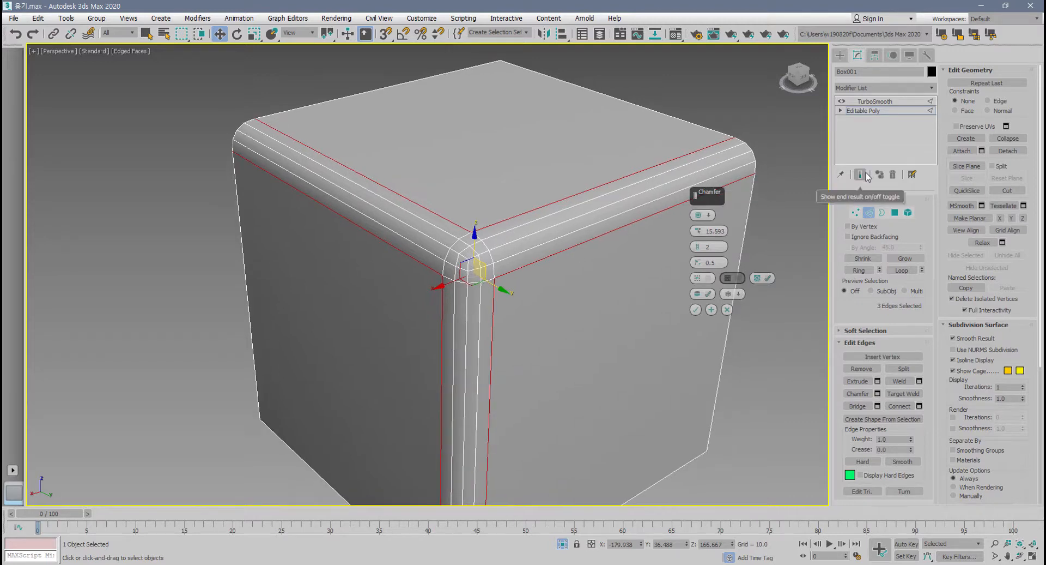
{"action": "middle_click_drag", "start_coordinate": [524, 318], "coordinate": [513, 316]}
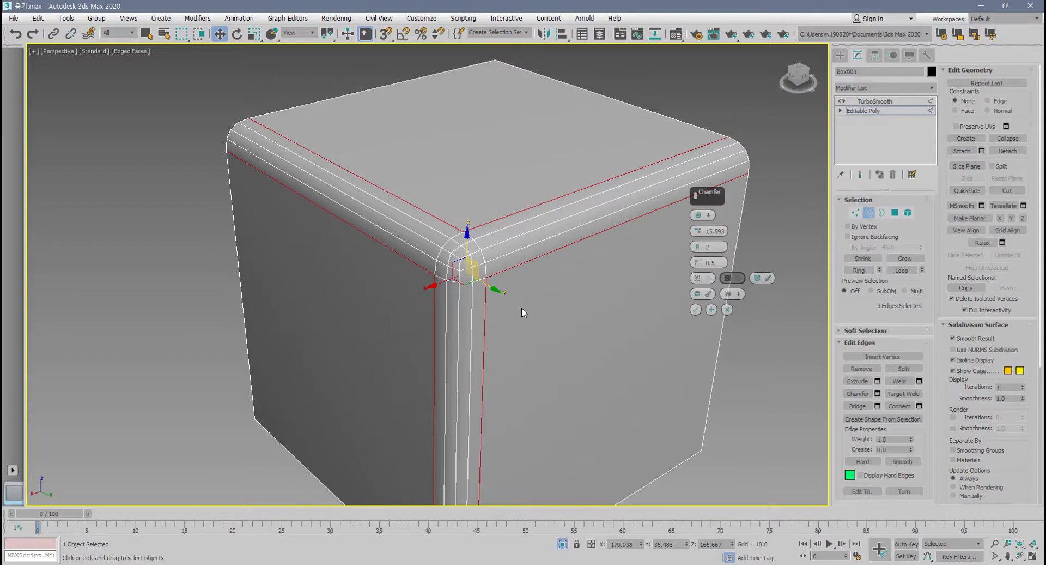
{"action": "left_click", "coordinate": [860, 174]}
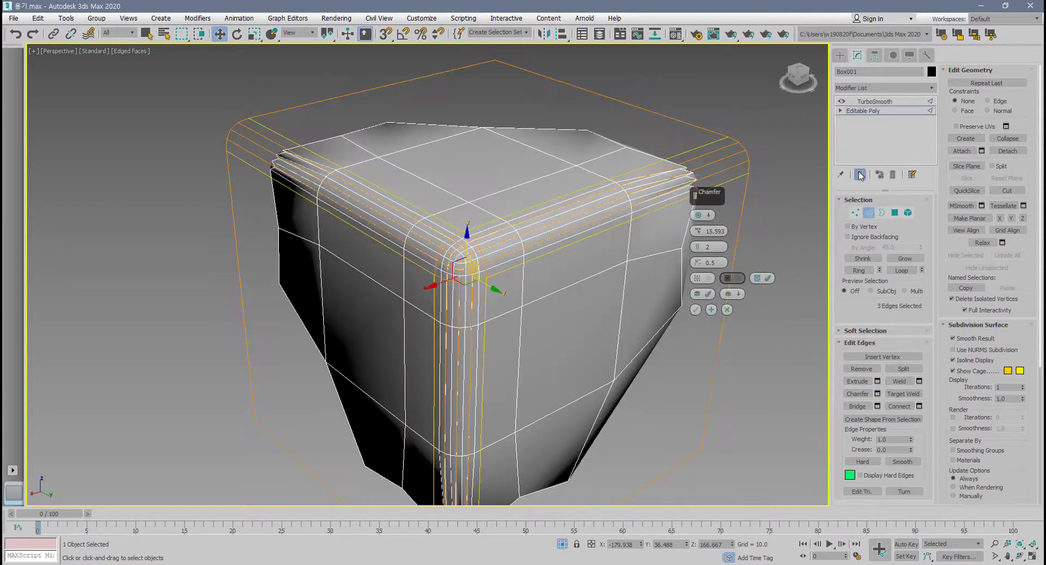
{"action": "middle_click_drag", "start_coordinate": [527, 299], "coordinate": [512, 272], "text": "alt"}
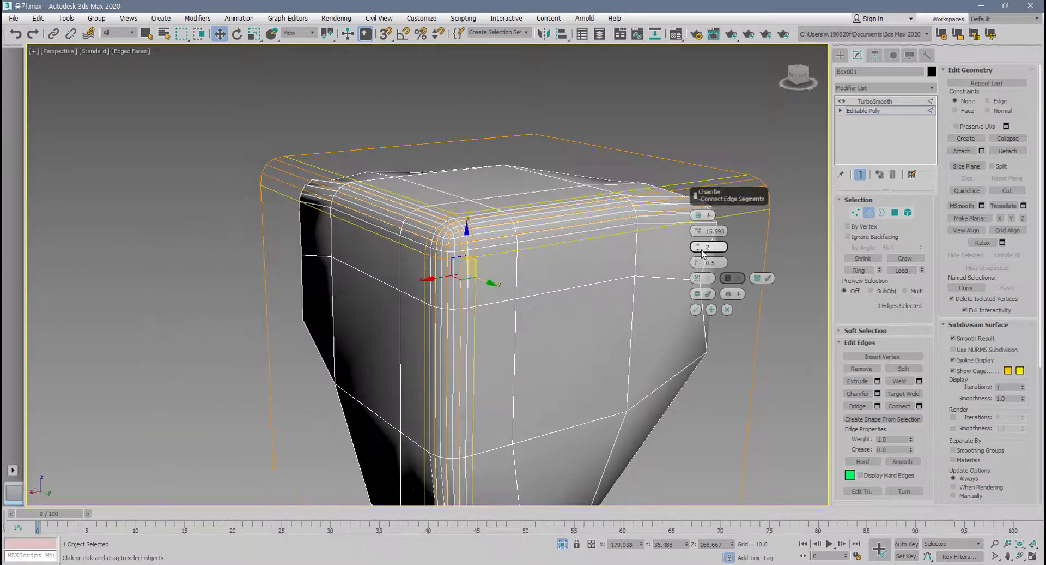
Try the chamfer with 1 segment, discard it and leave edge level.
{"action": "left_click", "coordinate": [702, 250]}
{"action": "middle_click_drag", "start_coordinate": [597, 297], "coordinate": [618, 303], "text": "alt"}
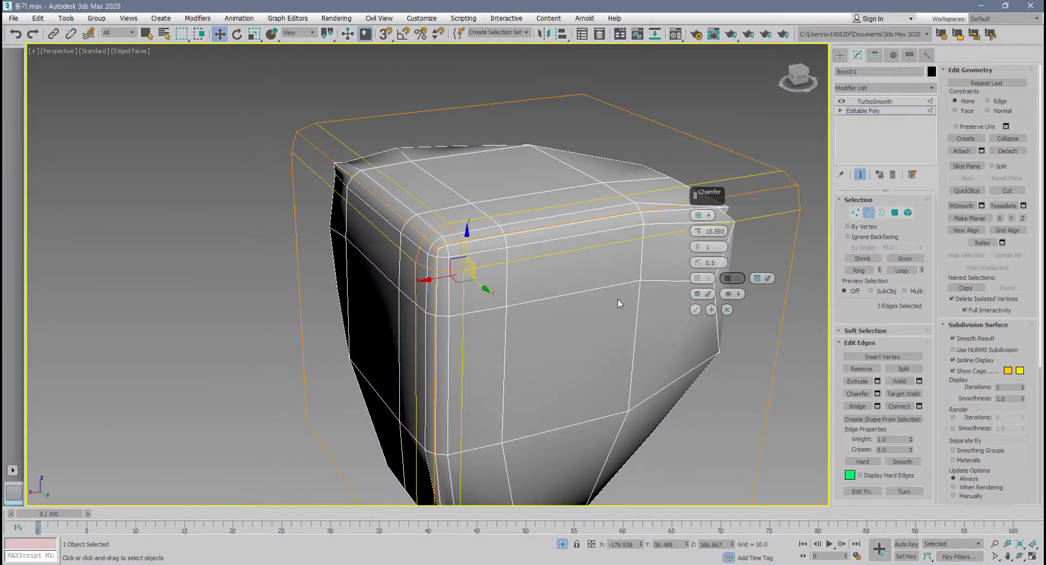
{"action": "left_click", "coordinate": [727, 309]}
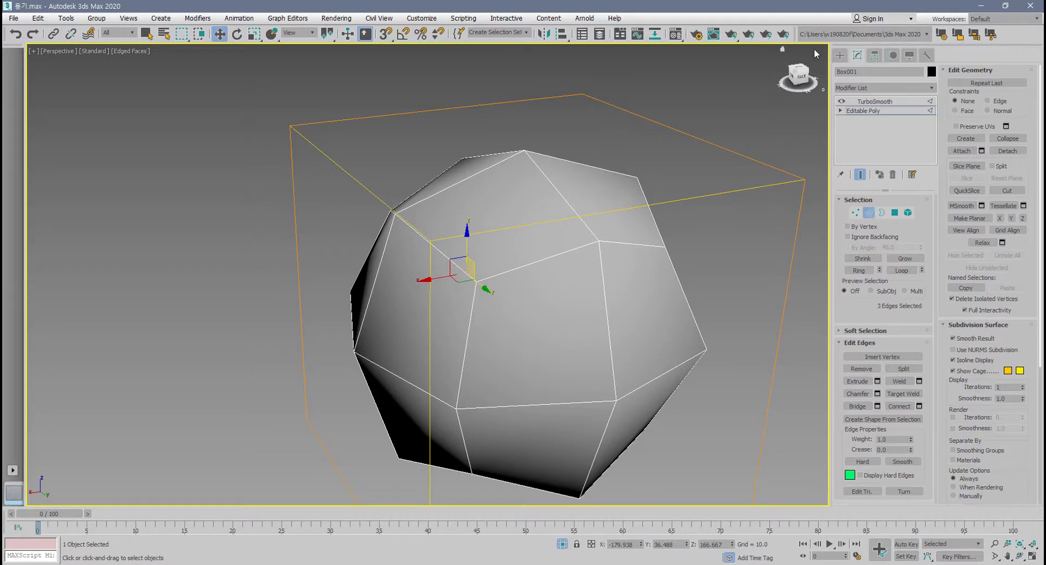
{"action": "left_click", "coordinate": [870, 213]}
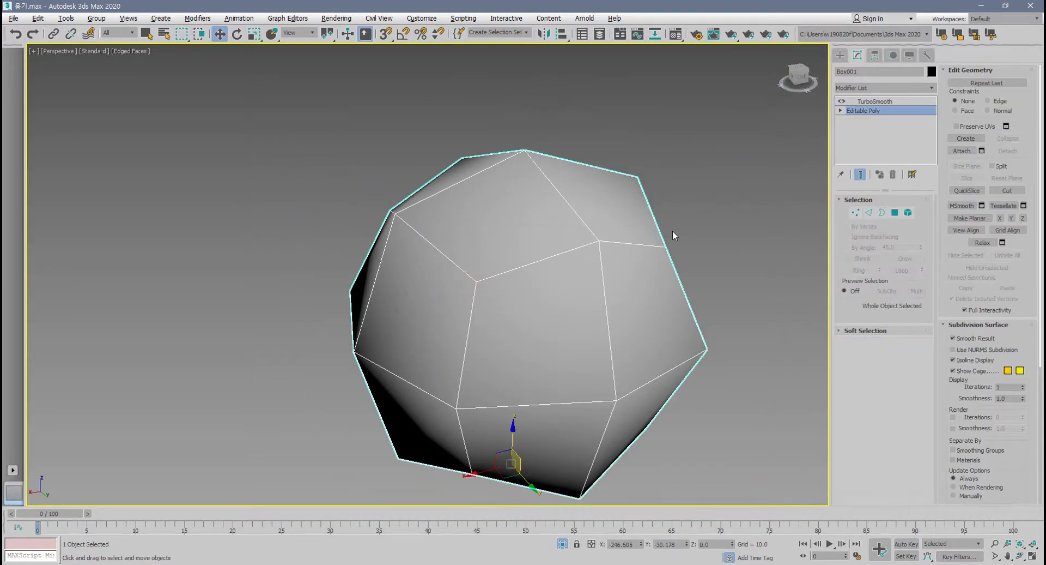
Delete the TurboSmooth modifier from the box's modifier stack.
{"action": "middle_click_drag", "start_coordinate": [673, 231], "coordinate": [676, 229], "text": "alt"}
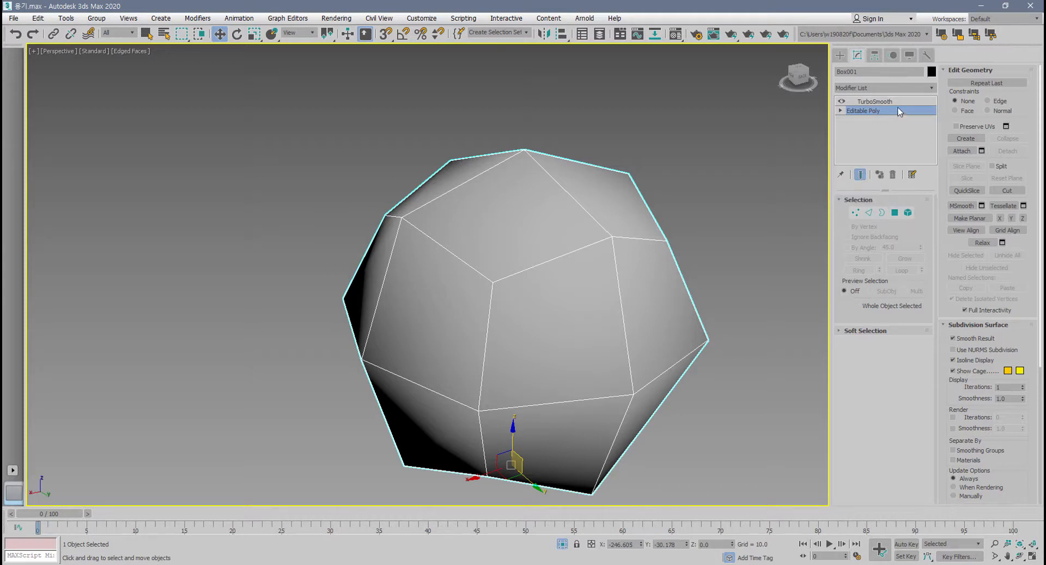
{"action": "left_click", "coordinate": [874, 101]}
{"action": "left_click", "coordinate": [892, 175]}
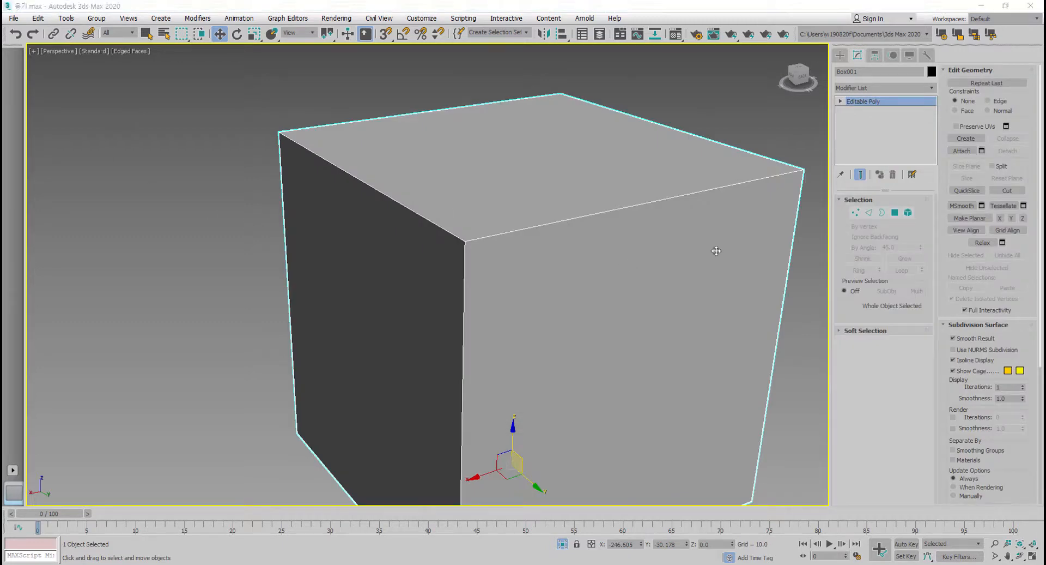
{"action": "middle_click_drag", "start_coordinate": [644, 325], "coordinate": [616, 308]}
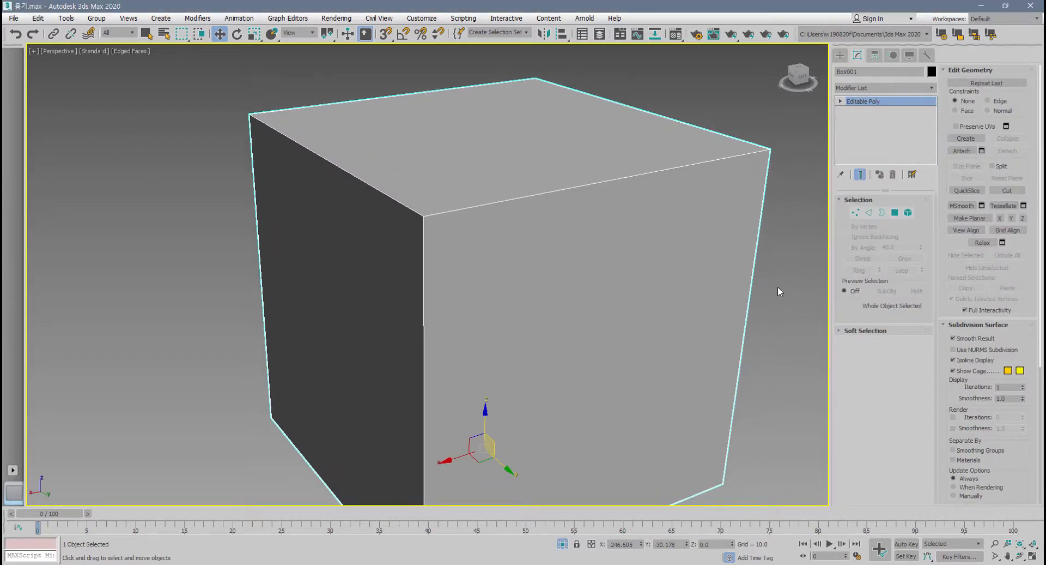
Return to edge level, clear the edge selection and enable Use NURMS Subdivision on the box.
{"action": "left_click", "coordinate": [869, 213]}
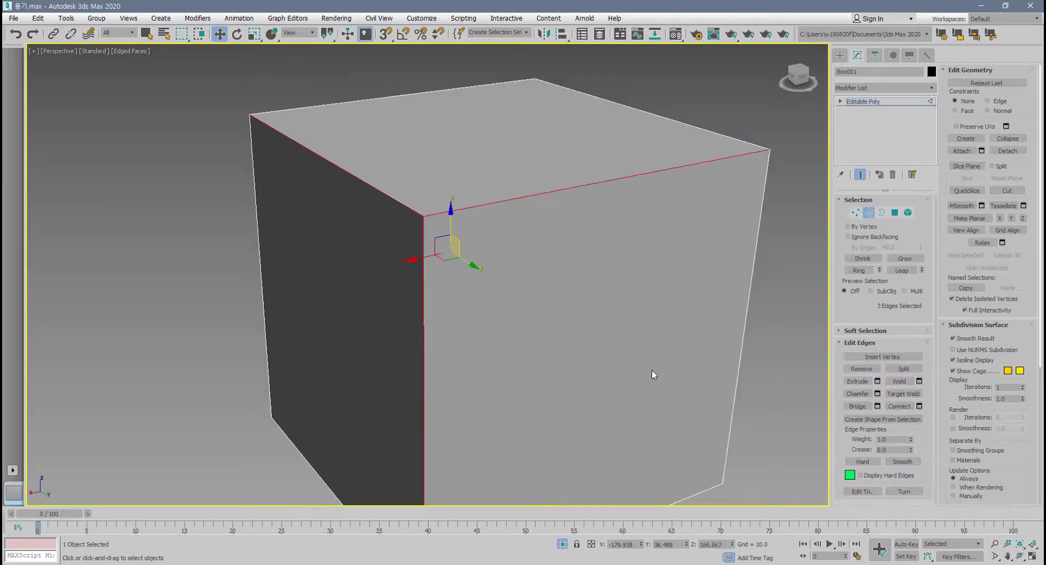
{"action": "left_click", "coordinate": [801, 405]}
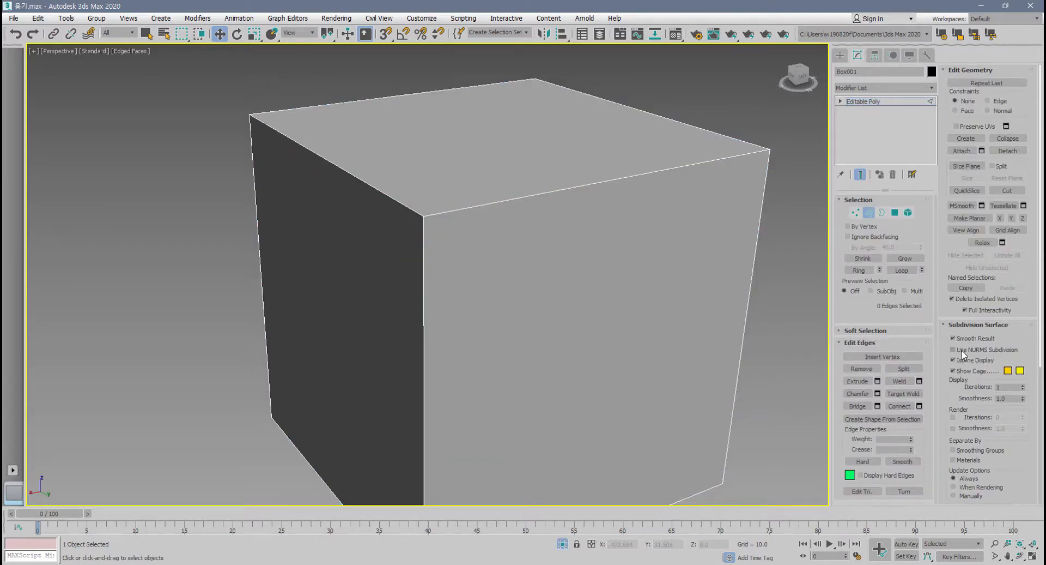
{"action": "left_click", "coordinate": [962, 353]}
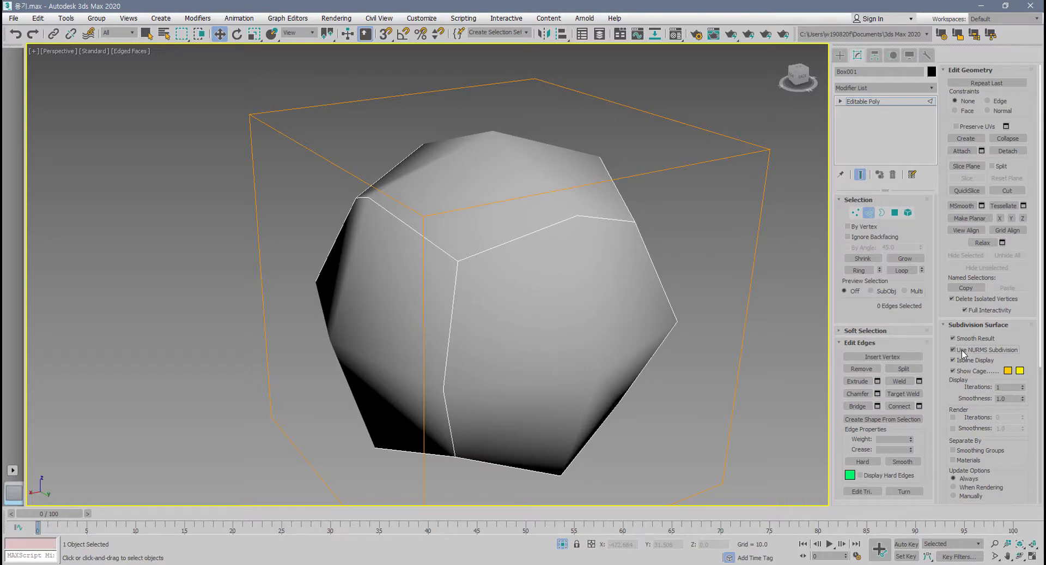
Set the NURMS display iterations to 2 and examine the smoothed box.
{"action": "scroll", "coordinate": [592, 348], "scroll_direction": "down", "scroll_amount": 5}
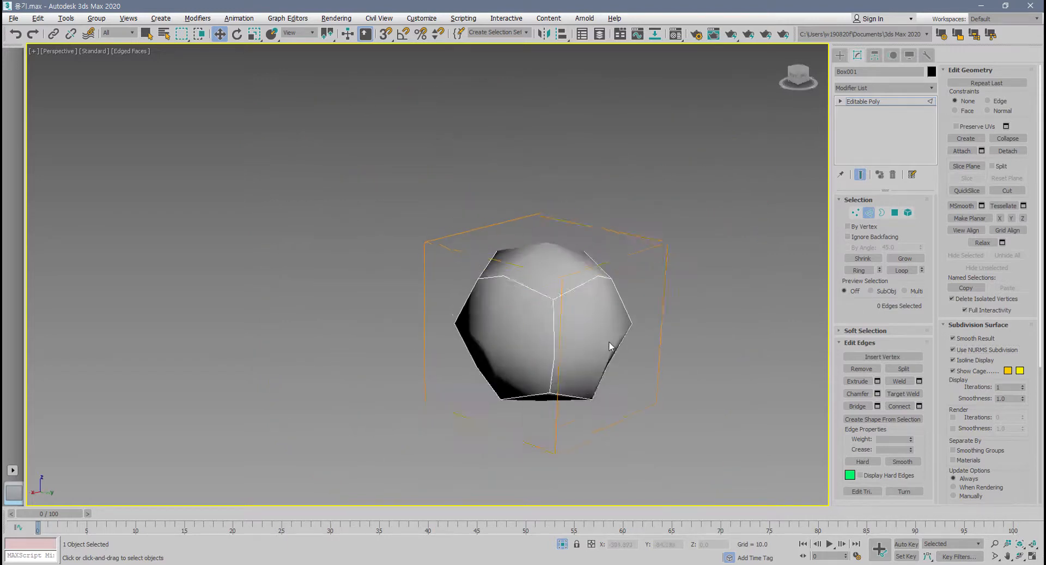
{"action": "mouse_move", "coordinate": [609, 341]}
{"action": "middle_mouse_down", "text": "alt"}
{"action": "mouse_move", "coordinate": [610, 291]}
{"action": "mouse_move", "coordinate": [537, 292]}
{"action": "mouse_move", "coordinate": [549, 343]}
{"action": "mouse_move", "coordinate": [614, 350]}
{"action": "middle_mouse_up", "text": "alt"}
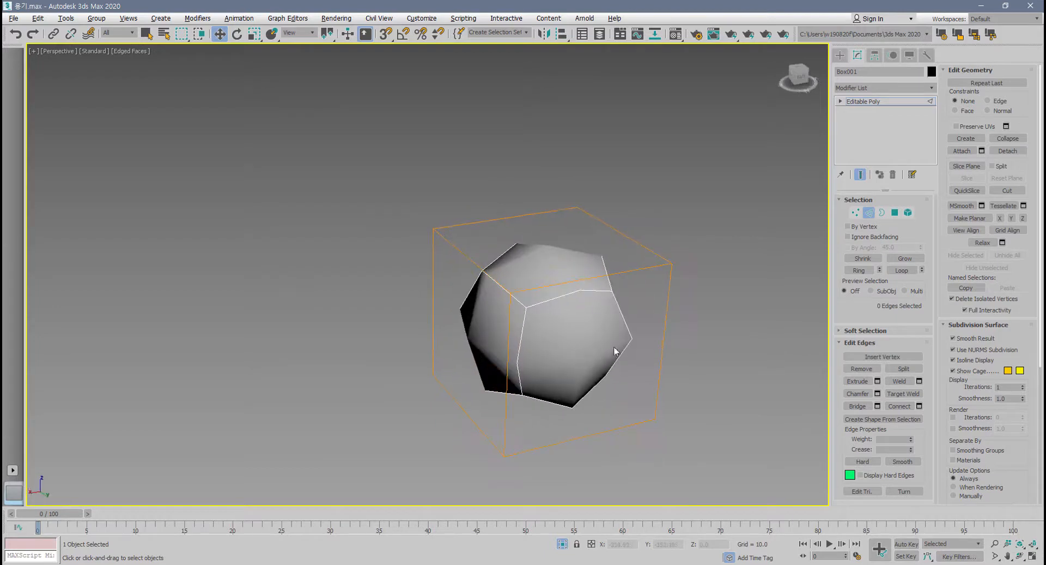
{"action": "left_click", "coordinate": [1023, 385]}
{"action": "scroll", "coordinate": [681, 408], "scroll_direction": "up", "scroll_amount": 5}
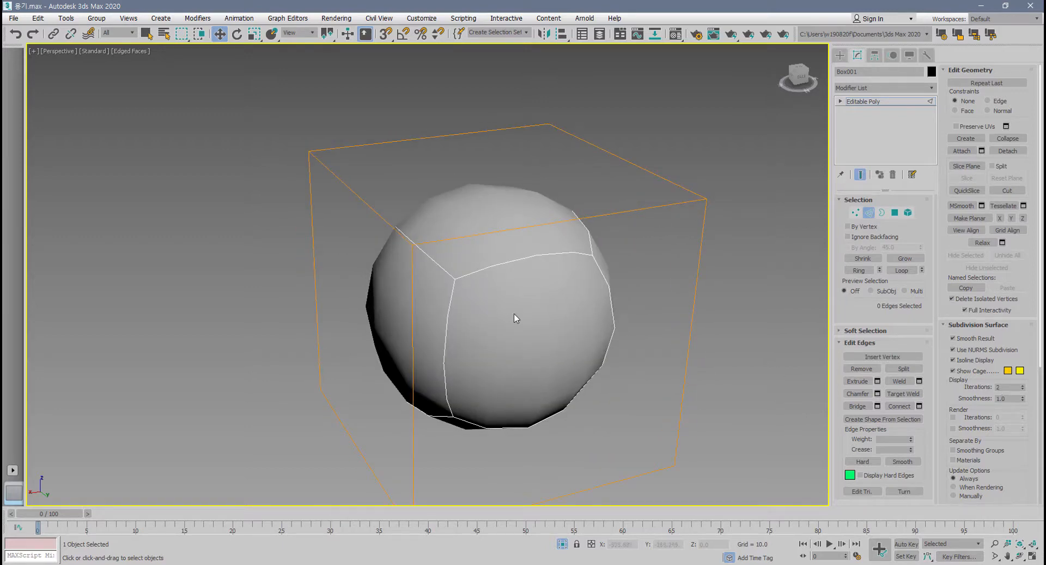
{"action": "middle_click_drag", "start_coordinate": [512, 318], "coordinate": [568, 337]}
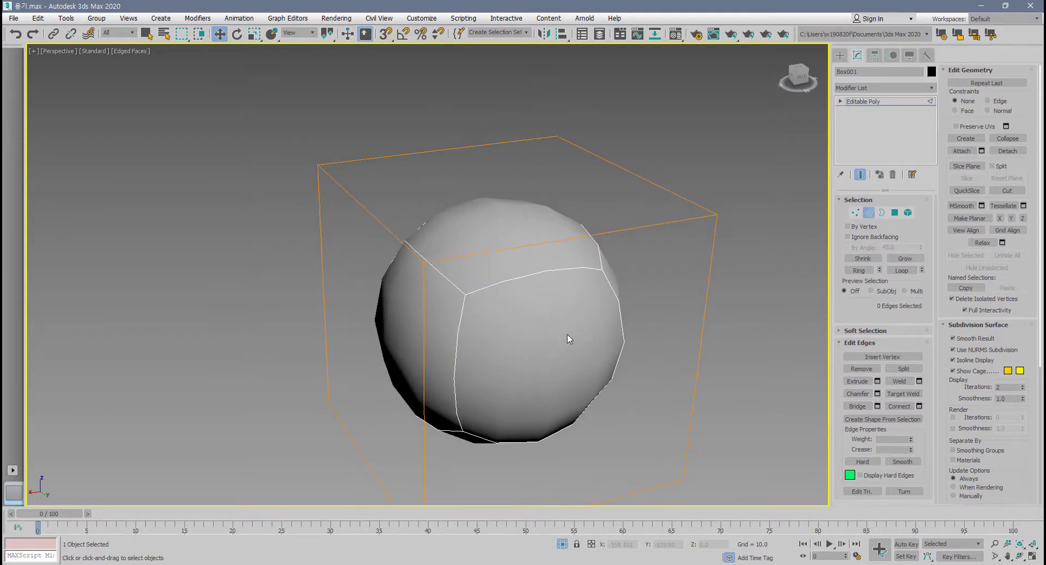
Compare the smoothed box with Show Cage on and off, leaving it on.
{"action": "left_click", "coordinate": [954, 370]}
{"action": "left_click", "coordinate": [953, 370]}
{"action": "left_click", "coordinate": [953, 370]}
{"action": "left_click", "coordinate": [954, 370]}
{"action": "middle_click_drag", "start_coordinate": [669, 404], "coordinate": [705, 398], "text": "alt"}
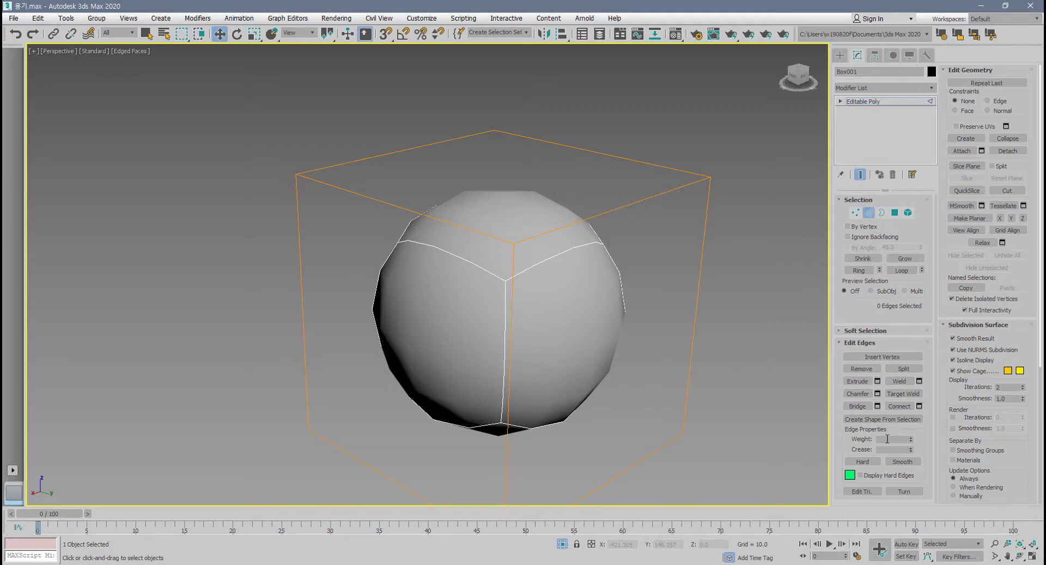
Select the four edges around the top face of the box's cage.
{"action": "left_click", "coordinate": [556, 229]}
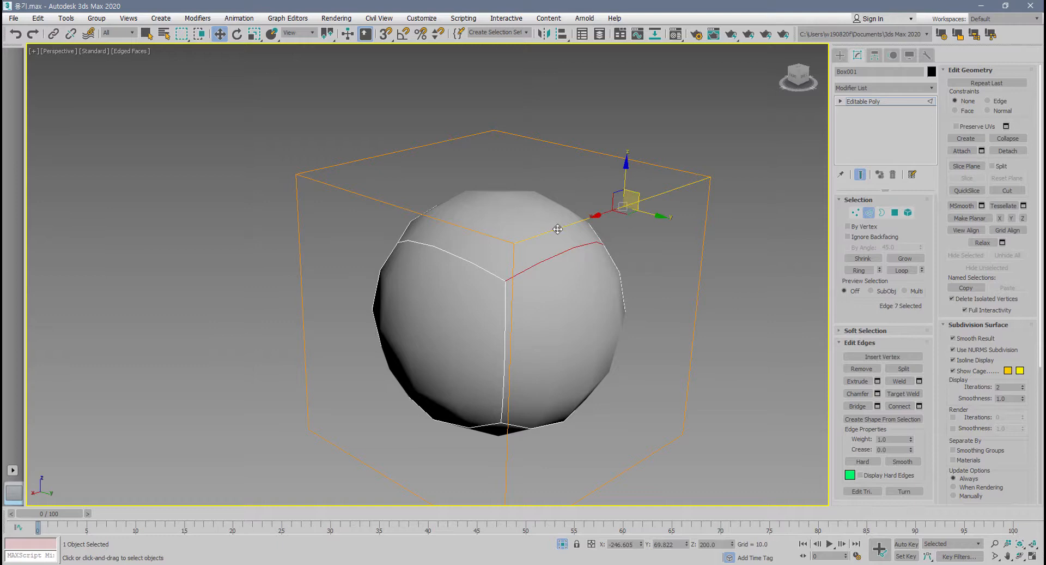
{"action": "left_click", "coordinate": [485, 231], "text": "ctrl"}
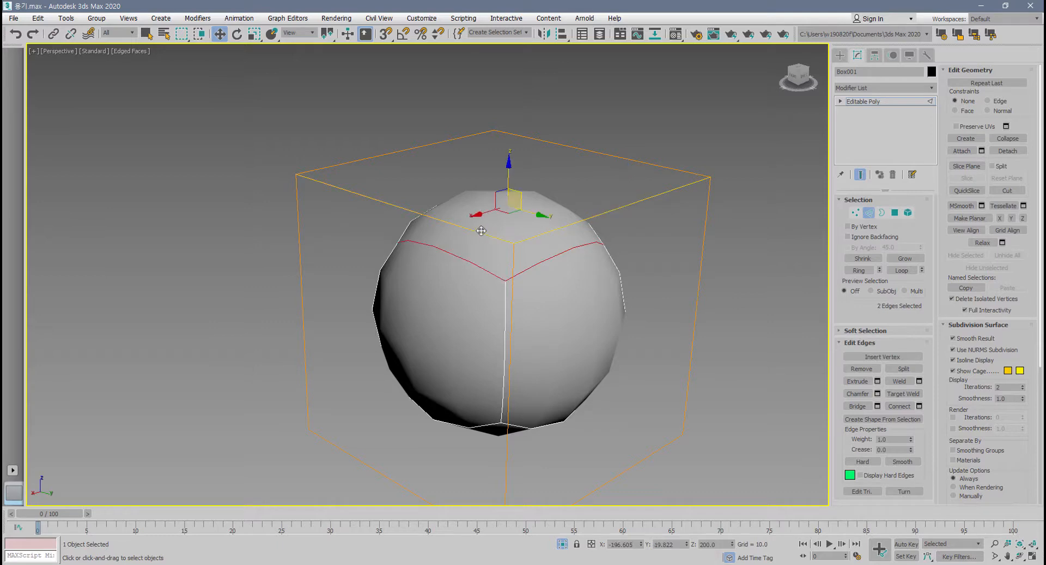
{"action": "left_click", "coordinate": [583, 151], "text": "ctrl"}
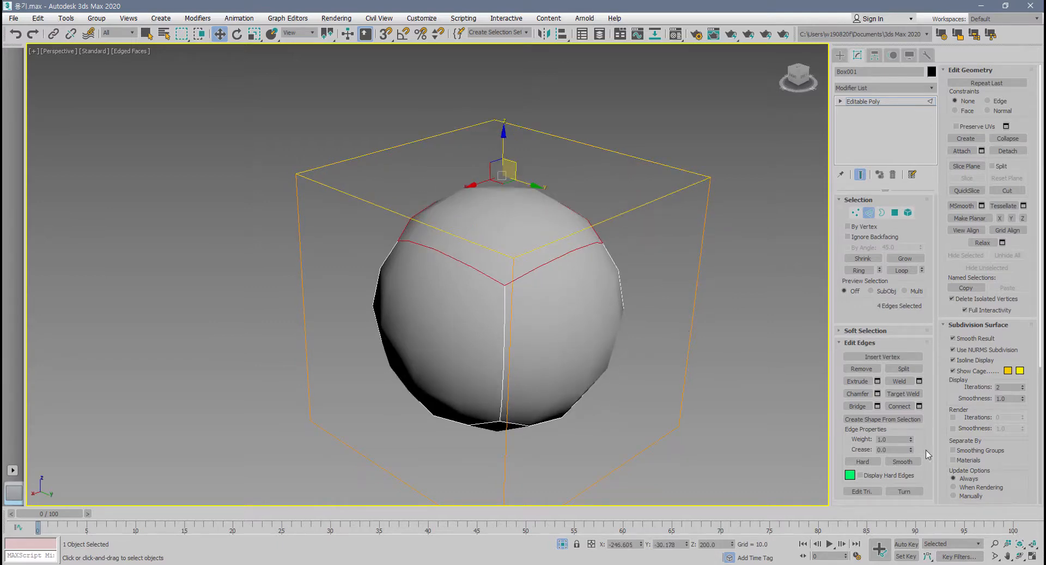
Try edge weights of about 1.42 and 0 on the four top edges, and set the weight back to 1.
{"action": "mouse_move", "coordinate": [912, 441]}
{"action": "left_mouse_down"}
{"action": "mouse_move", "coordinate": [922, 292]}
{"action": "mouse_move", "coordinate": [923, 502]}
{"action": "mouse_move", "coordinate": [926, 363]}
{"action": "mouse_move", "coordinate": [925, 436]}
{"action": "left_mouse_up"}
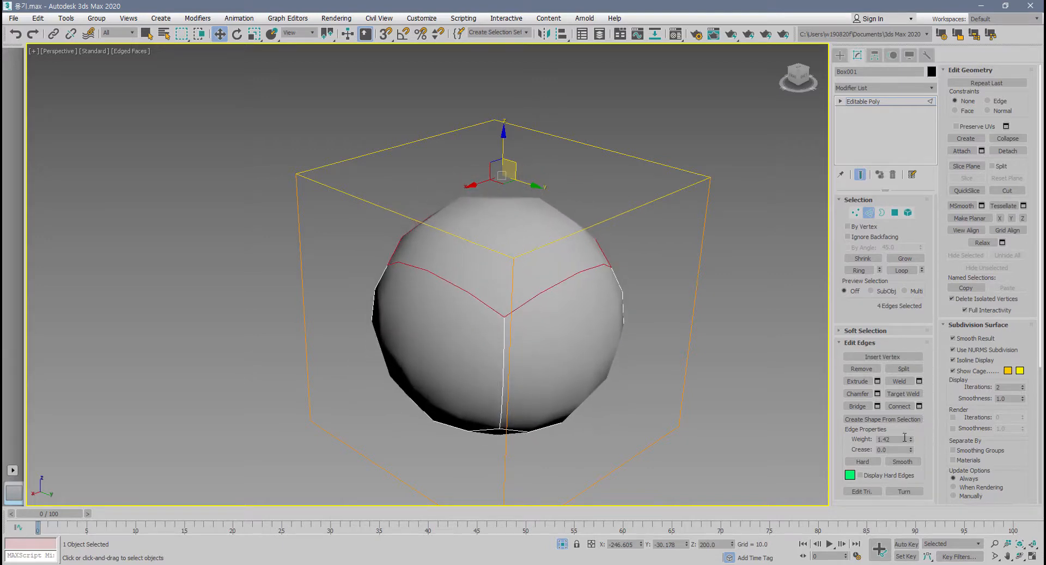
{"action": "right_click", "coordinate": [911, 439]}
{"action": "middle_click_drag", "start_coordinate": [749, 424], "coordinate": [760, 439], "text": "alt"}
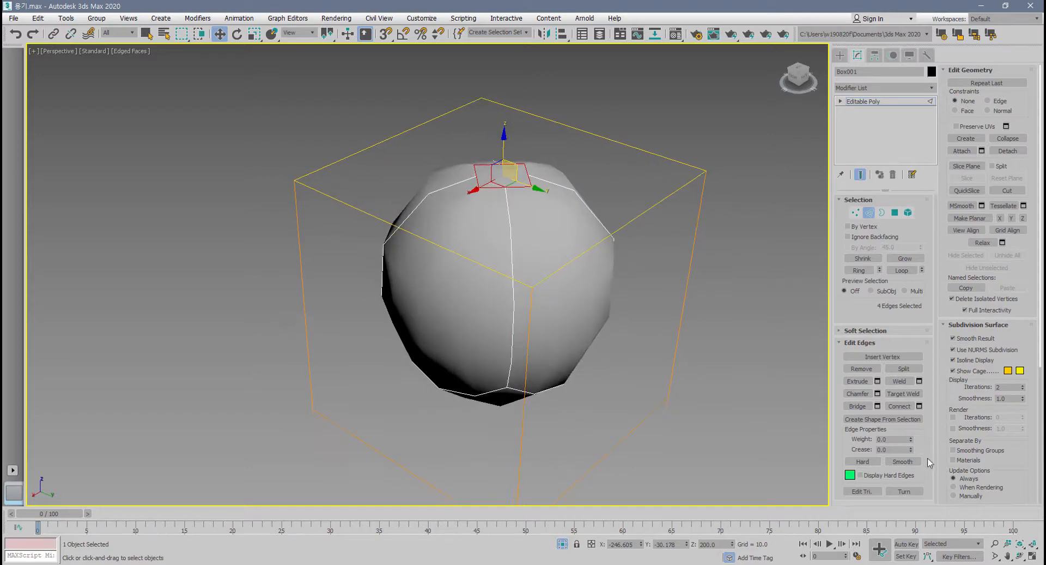
{"action": "left_click_drag", "start_coordinate": [895, 439], "coordinate": [758, 448]}
{"action": "type", "text": "1"}
{"action": "key", "text": "Return"}
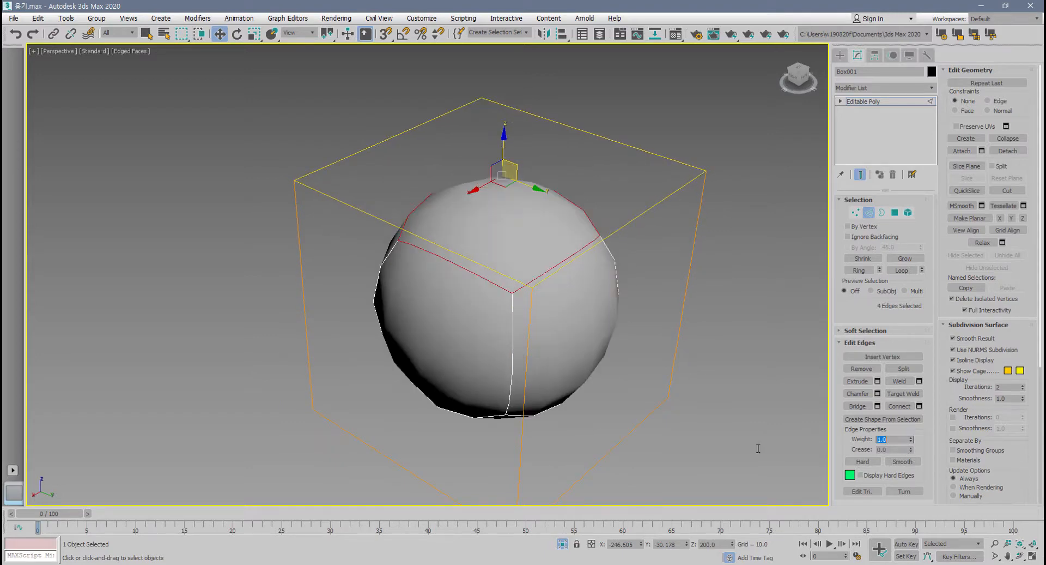
Raise the crease of the box's four top edges to about 0.57 and examine the sharpened rim.
{"action": "middle_click_drag", "start_coordinate": [580, 441], "coordinate": [620, 453], "text": "alt"}
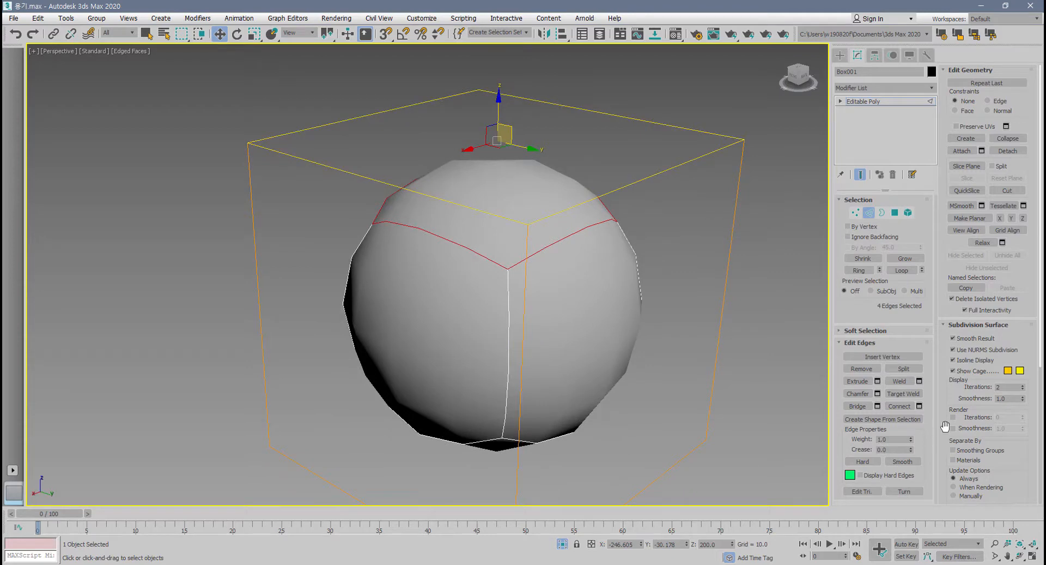
{"action": "middle_click_drag", "start_coordinate": [661, 391], "coordinate": [702, 387], "text": "alt"}
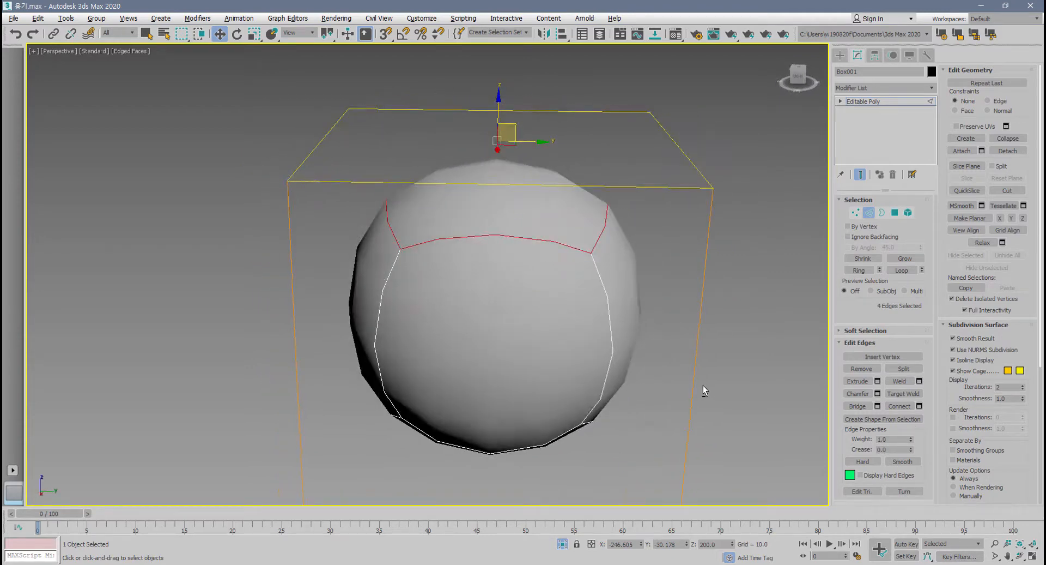
{"action": "middle_click_drag", "start_coordinate": [533, 316], "coordinate": [495, 248], "text": "alt"}
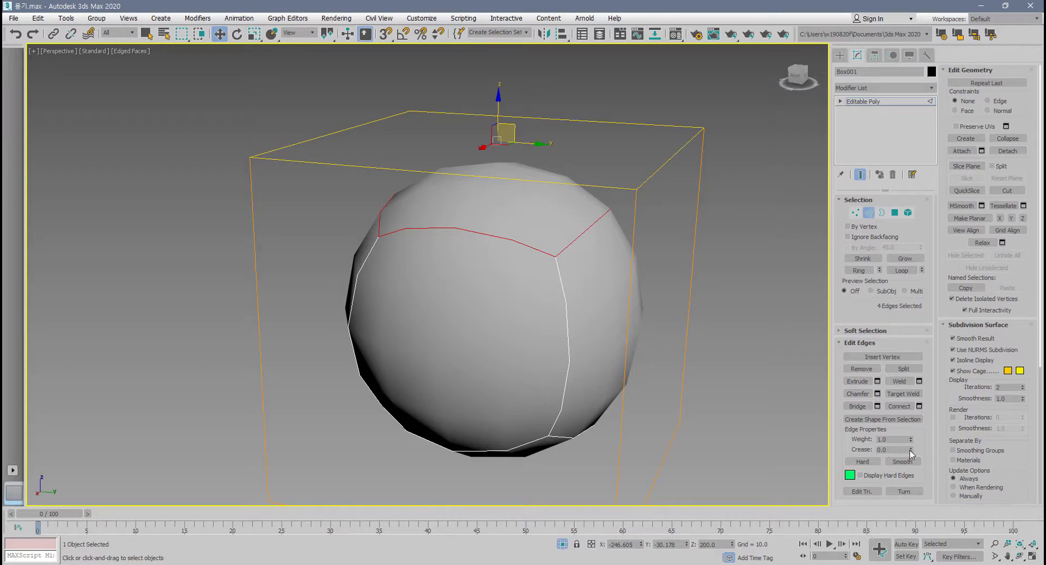
{"action": "left_click_drag", "start_coordinate": [909, 453], "coordinate": [931, 418]}
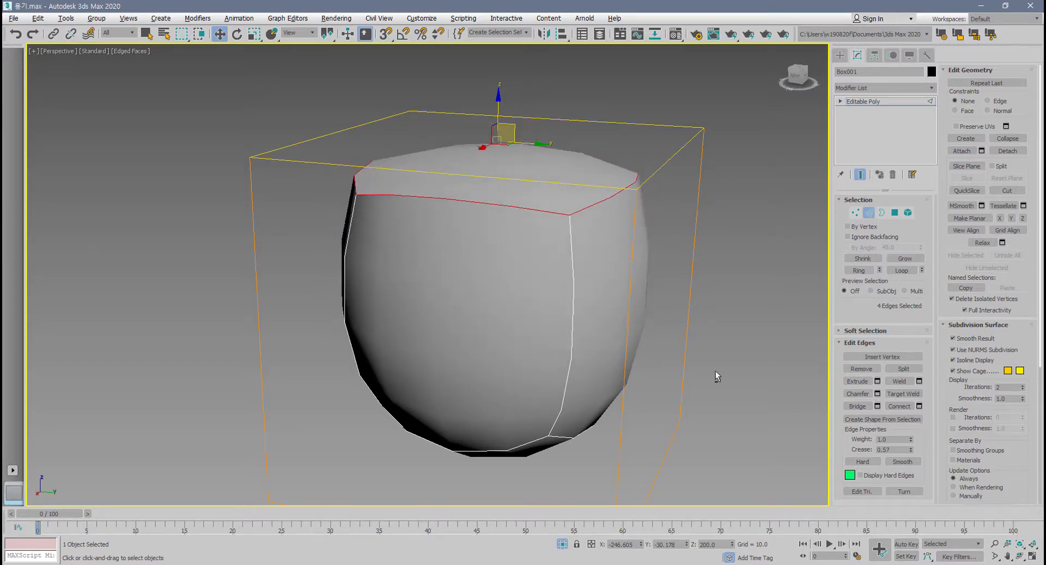
{"action": "middle_click_drag", "start_coordinate": [614, 248], "coordinate": [616, 282], "text": "alt"}
{"action": "scroll", "coordinate": [587, 284], "scroll_direction": "up", "scroll_amount": 2}
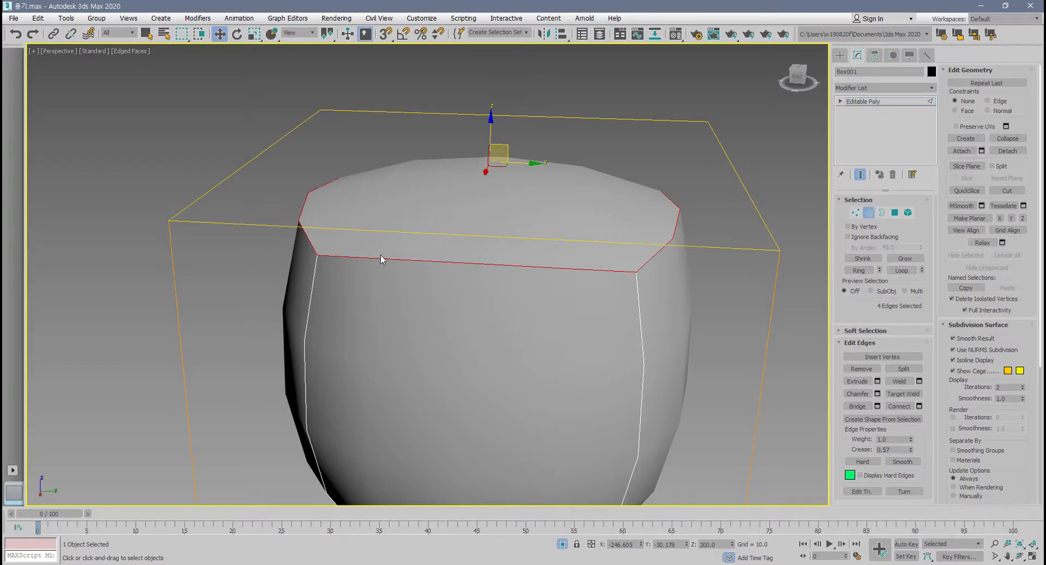
{"action": "scroll", "coordinate": [398, 297], "scroll_direction": "down", "scroll_amount": 3}
{"action": "middle_click_drag", "start_coordinate": [410, 313], "coordinate": [725, 251], "text": "alt"}
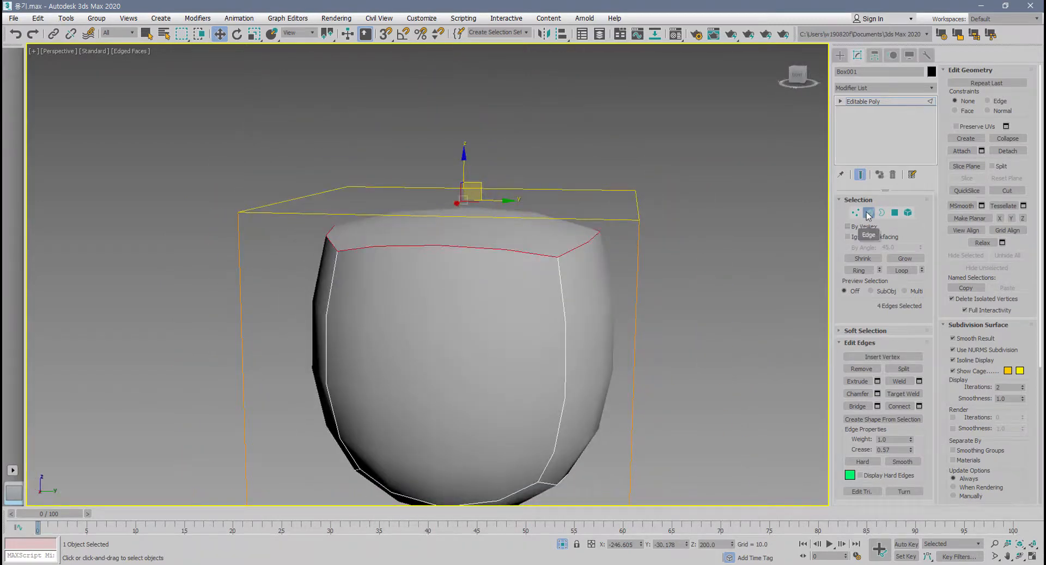
Leave edge level, turn off the edged-faces display and inspect the creased box as a whole object.
{"action": "left_click", "coordinate": [869, 213]}
{"action": "left_click", "coordinate": [668, 353]}
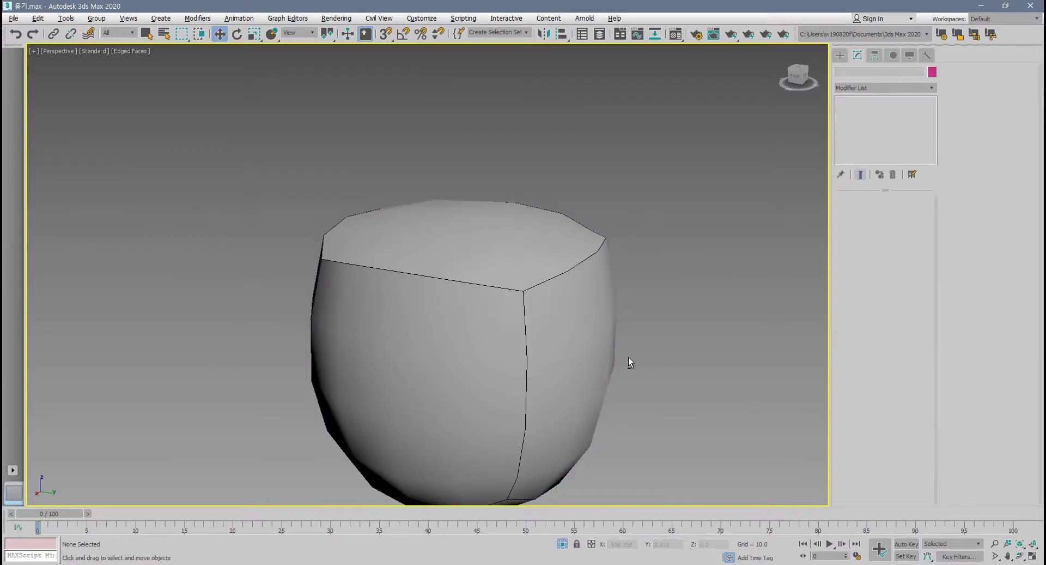
{"action": "key", "text": "F4"}
{"action": "middle_click_drag", "start_coordinate": [614, 357], "coordinate": [392, 294], "text": "alt"}
{"action": "middle_click_drag", "start_coordinate": [642, 280], "coordinate": [552, 294], "text": "alt"}
{"action": "left_click", "coordinate": [520, 307]}
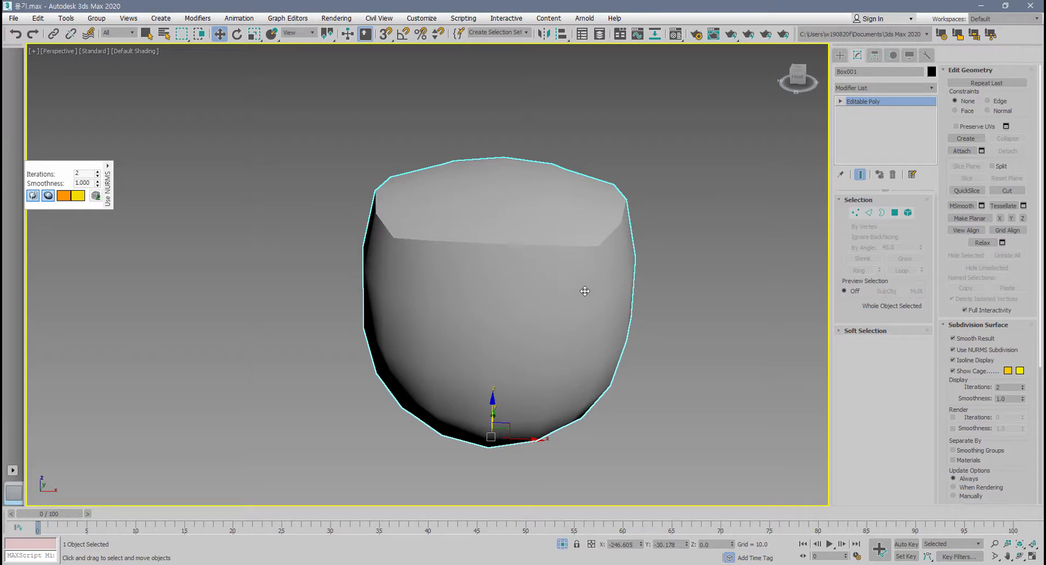
{"action": "left_click_drag", "start_coordinate": [44, 167], "coordinate": [84, 162]}
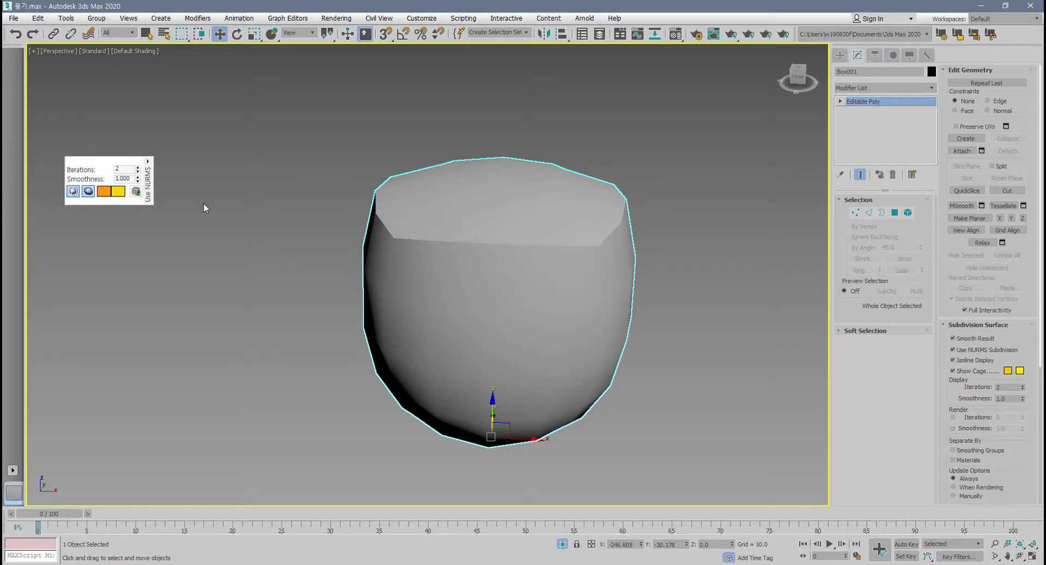
{"action": "middle_click_drag", "start_coordinate": [589, 272], "coordinate": [553, 275], "text": "alt"}
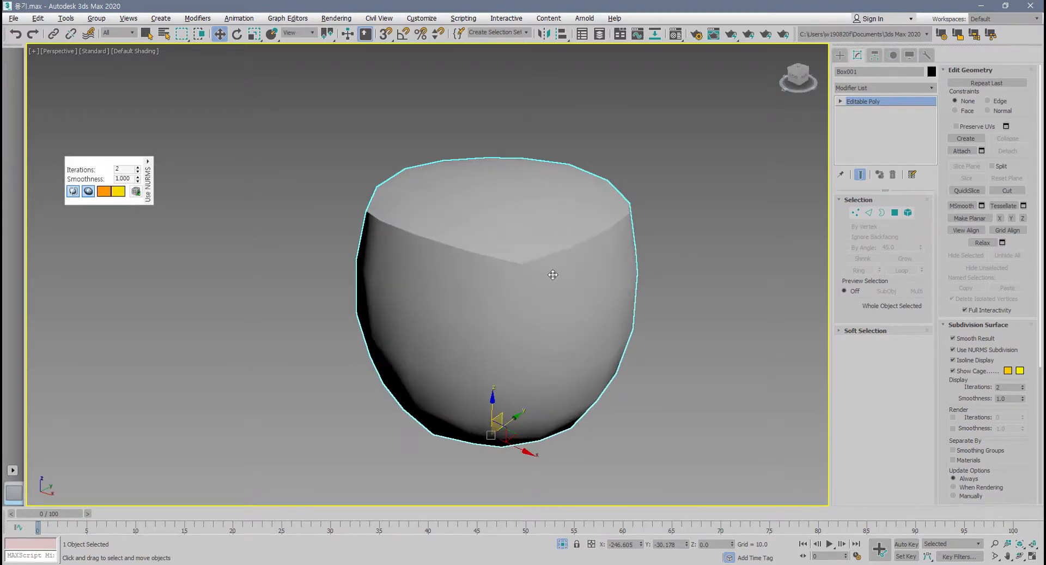
Return to edge level and reset the crease of the box's four top edges to 0.
{"action": "left_click", "coordinate": [870, 213]}
{"action": "right_click", "coordinate": [911, 451]}
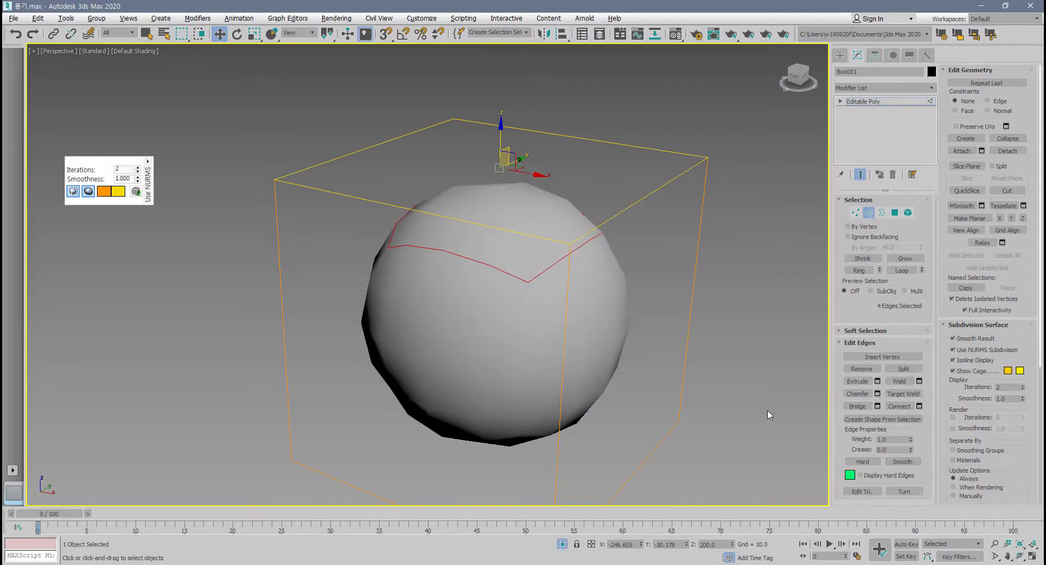
{"action": "middle_click_drag", "start_coordinate": [767, 410], "coordinate": [643, 358], "text": "alt"}
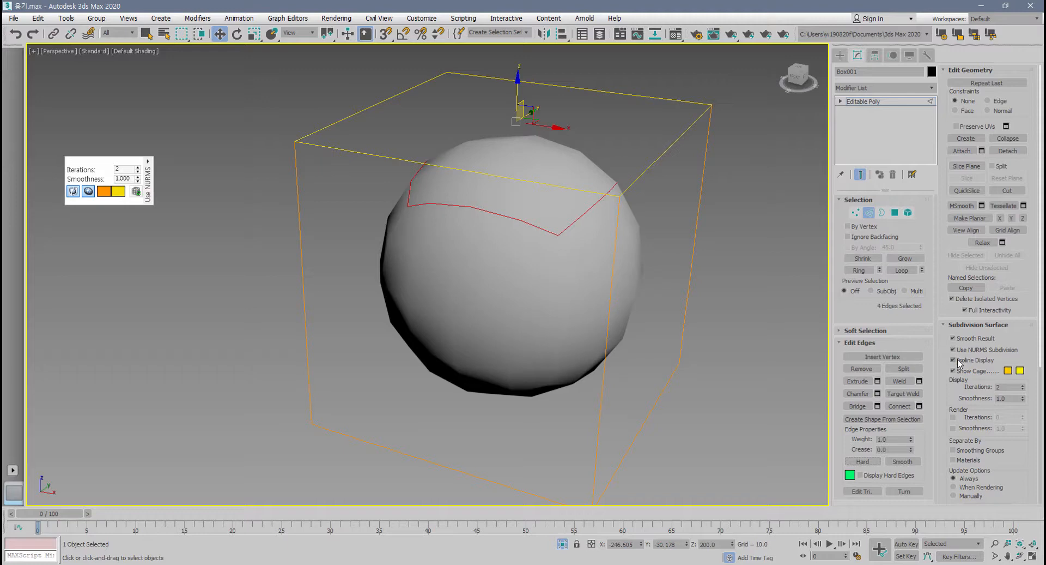
Leave edge level, disable Use NURMS Subdivision on the box and show edged faces again.
{"action": "left_click", "coordinate": [870, 216]}
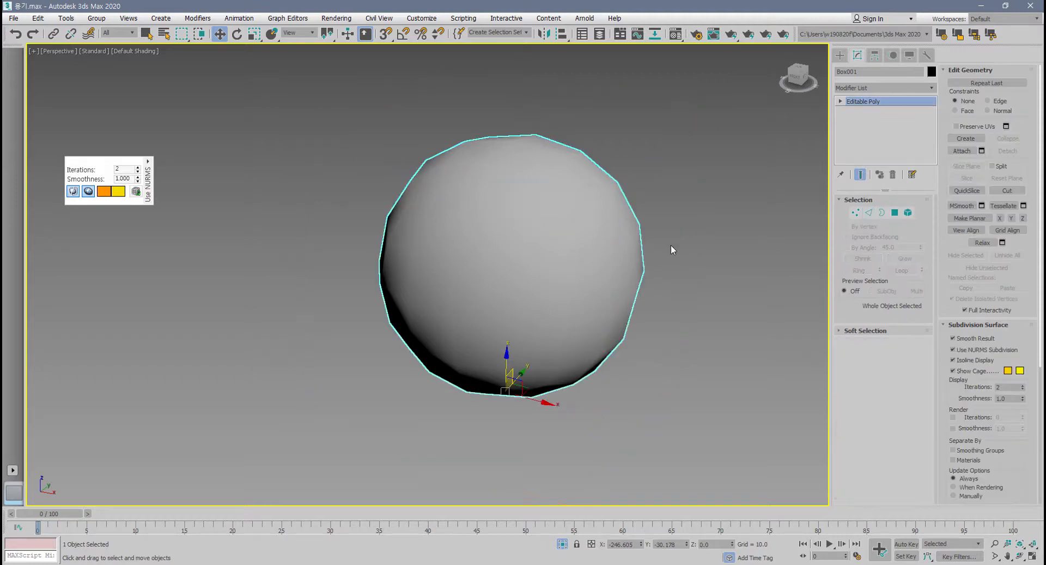
{"action": "left_click", "coordinate": [959, 353]}
{"action": "scroll", "coordinate": [569, 360], "scroll_direction": "down", "scroll_amount": 5}
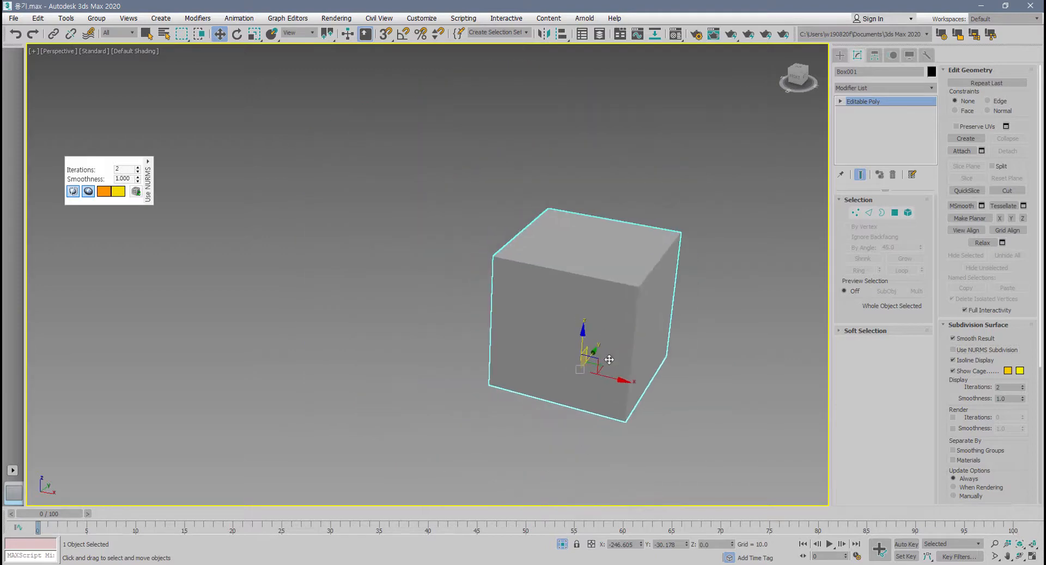
{"action": "key", "text": "F4"}
{"action": "scroll", "coordinate": [515, 381], "scroll_direction": "down", "scroll_amount": 3}
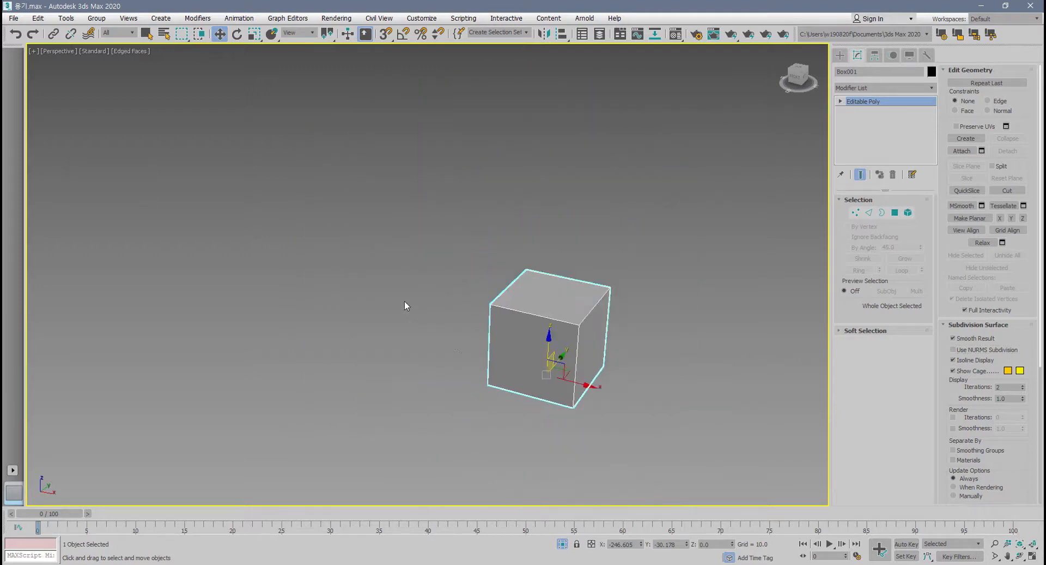
Unhide all objects and scale the box uniformly down to about 46 percent.
{"action": "right_click", "coordinate": [403, 299]}
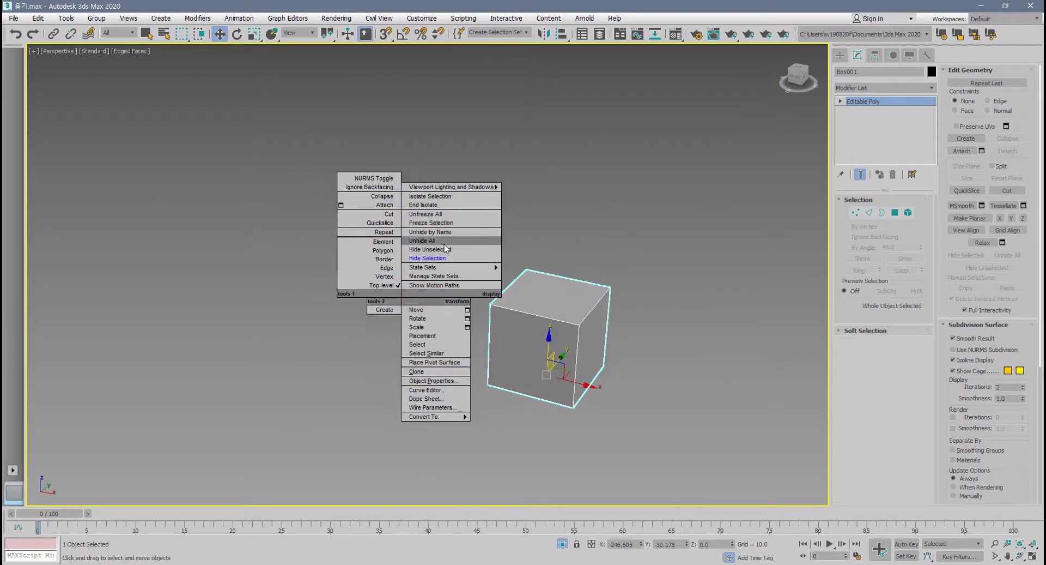
{"action": "left_click", "coordinate": [448, 241]}
{"action": "left_click", "coordinate": [663, 356]}
{"action": "middle_click_drag", "start_coordinate": [664, 357], "coordinate": [370, 373], "text": "alt"}
{"action": "left_click", "coordinate": [365, 385]}
{"action": "scroll", "coordinate": [373, 376], "scroll_direction": "up", "scroll_amount": 3}
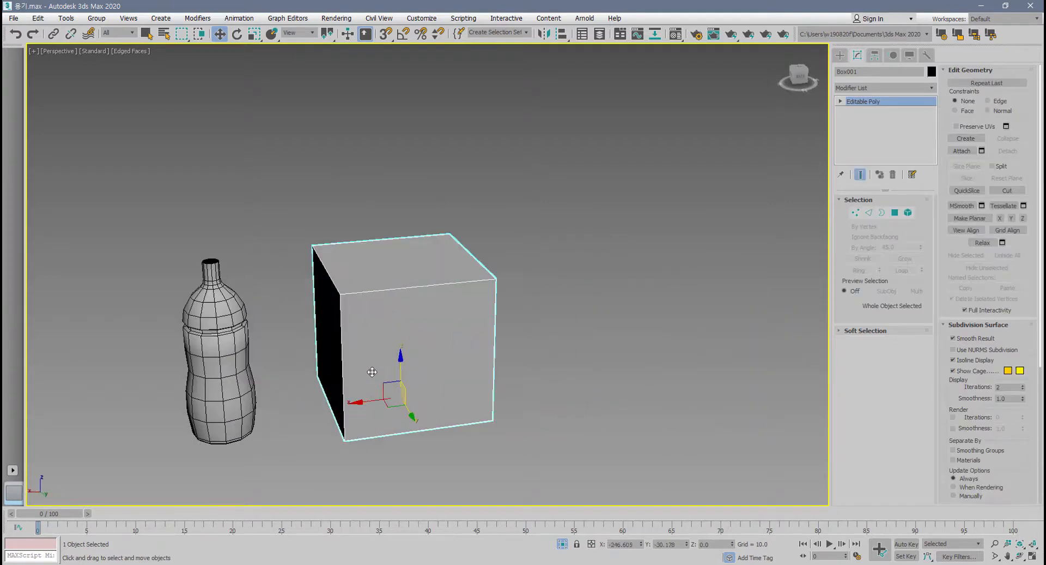
{"action": "key", "text": "r"}
{"action": "left_click_drag", "start_coordinate": [409, 382], "coordinate": [409, 447]}
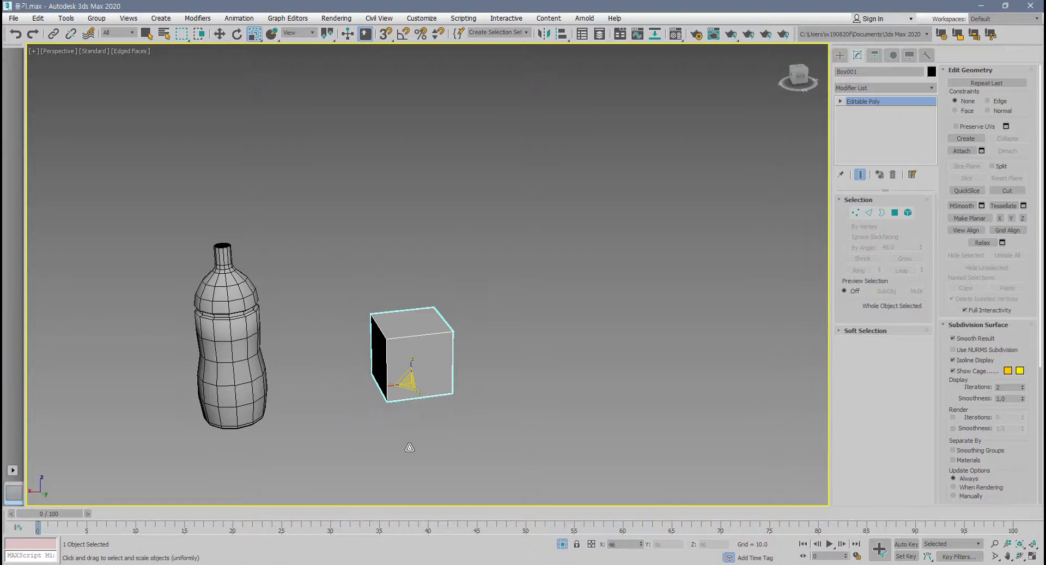
Select the bottle and enter its edge level, with its upper part in close view.
{"action": "left_click", "coordinate": [251, 371]}
{"action": "middle_click_drag", "start_coordinate": [251, 370], "coordinate": [422, 524]}
{"action": "scroll", "coordinate": [353, 361], "scroll_direction": "up", "scroll_amount": 5}
{"action": "scroll", "coordinate": [381, 351], "scroll_direction": "down", "scroll_amount": 5}
{"action": "left_click", "coordinate": [870, 213]}
{"action": "scroll", "coordinate": [400, 337], "scroll_direction": "up", "scroll_amount": 5}
{"action": "scroll", "coordinate": [422, 376], "scroll_direction": "up", "scroll_amount": 4}
{"action": "scroll", "coordinate": [422, 376], "scroll_direction": "down", "scroll_amount": 3}
{"action": "scroll", "coordinate": [415, 379], "scroll_direction": "up", "scroll_amount": 2}
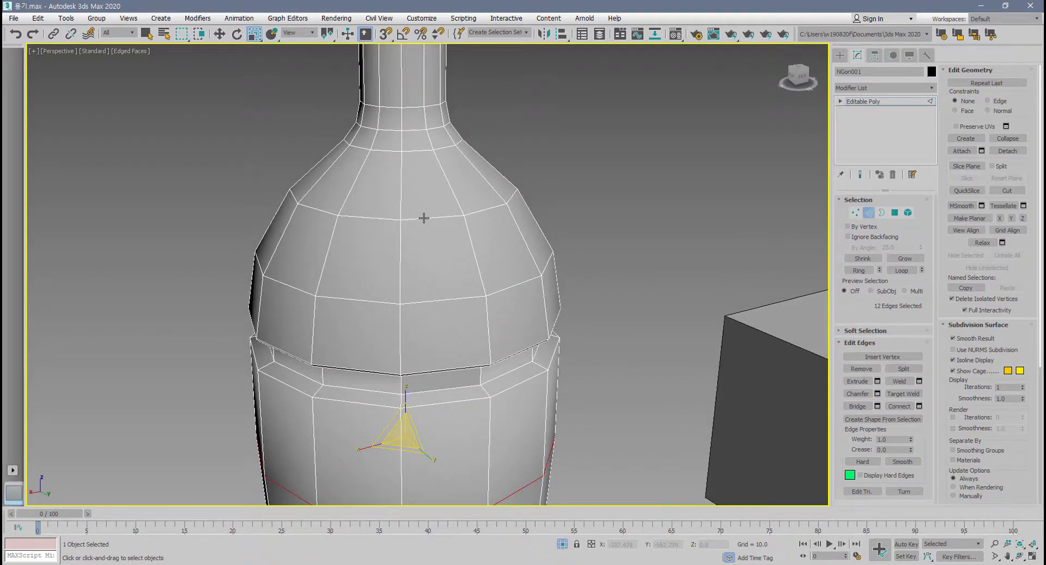
Select the horizontal edge loop around the bottle's shoulder and make it Hard.
{"action": "double_click", "coordinate": [424, 217]}
{"action": "scroll", "coordinate": [427, 215], "scroll_direction": "up", "scroll_amount": 3}
{"action": "middle_click_drag", "start_coordinate": [434, 242], "coordinate": [423, 315]}
{"action": "key", "text": "w"}
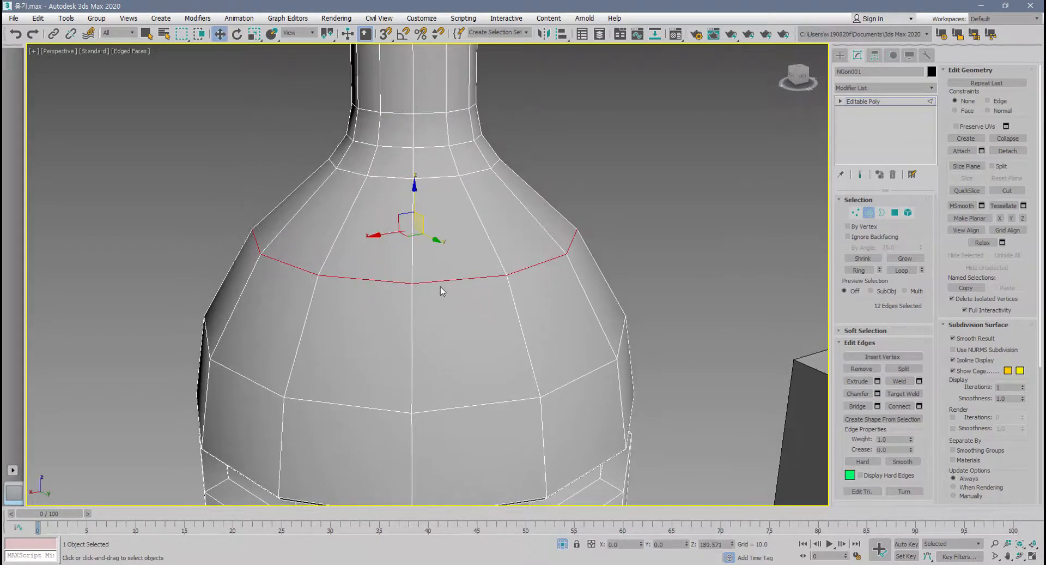
{"action": "middle_click_drag", "start_coordinate": [446, 283], "coordinate": [467, 281]}
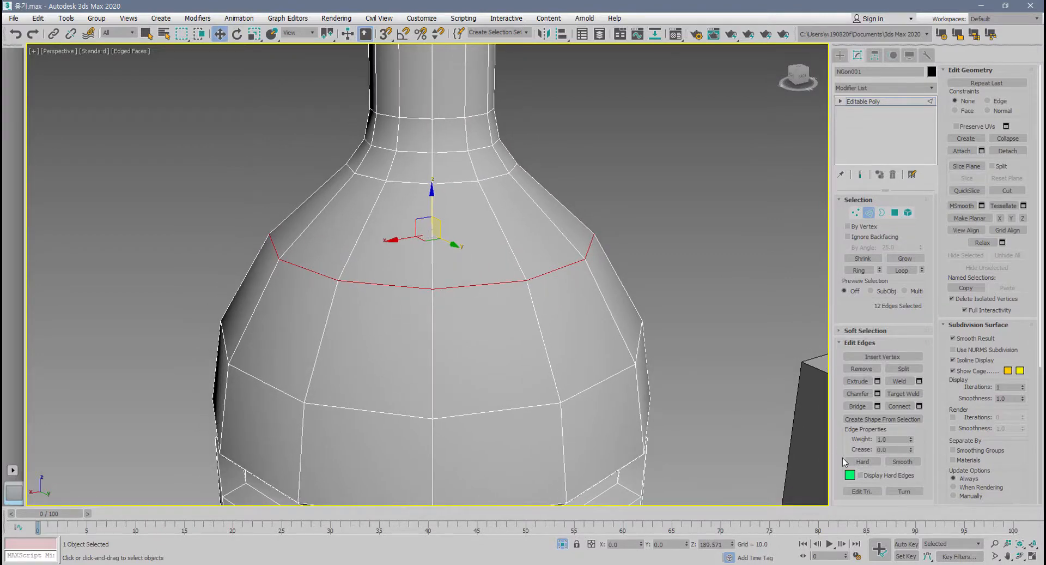
{"action": "left_click", "coordinate": [871, 462]}
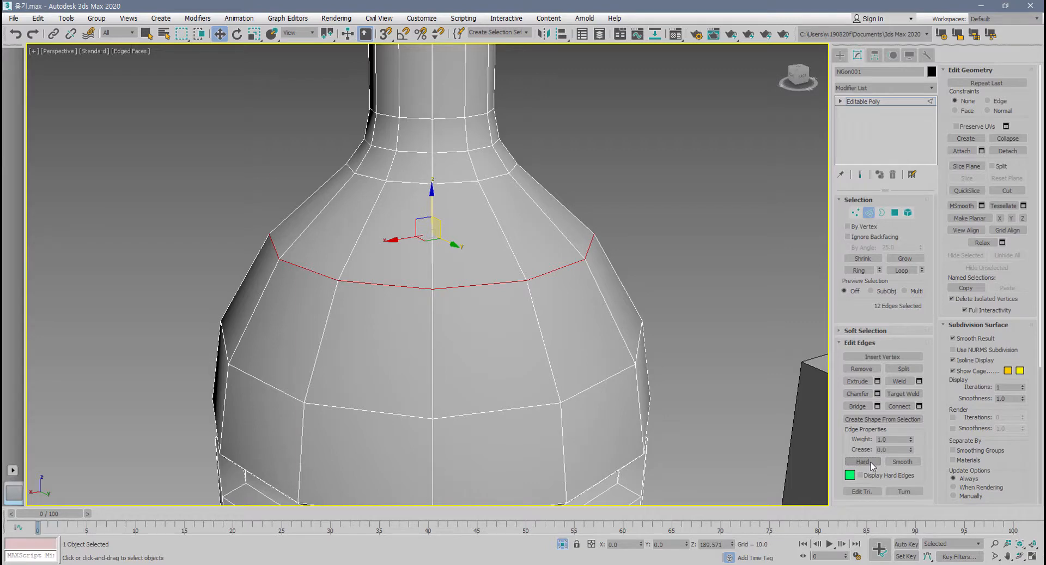
Turn off the edged-faces display, clear the edge selection and examine the shading along the shoulder's hard edges.
{"action": "middle_click_drag", "start_coordinate": [692, 404], "coordinate": [658, 386], "text": "alt"}
{"action": "key", "text": "F4"}
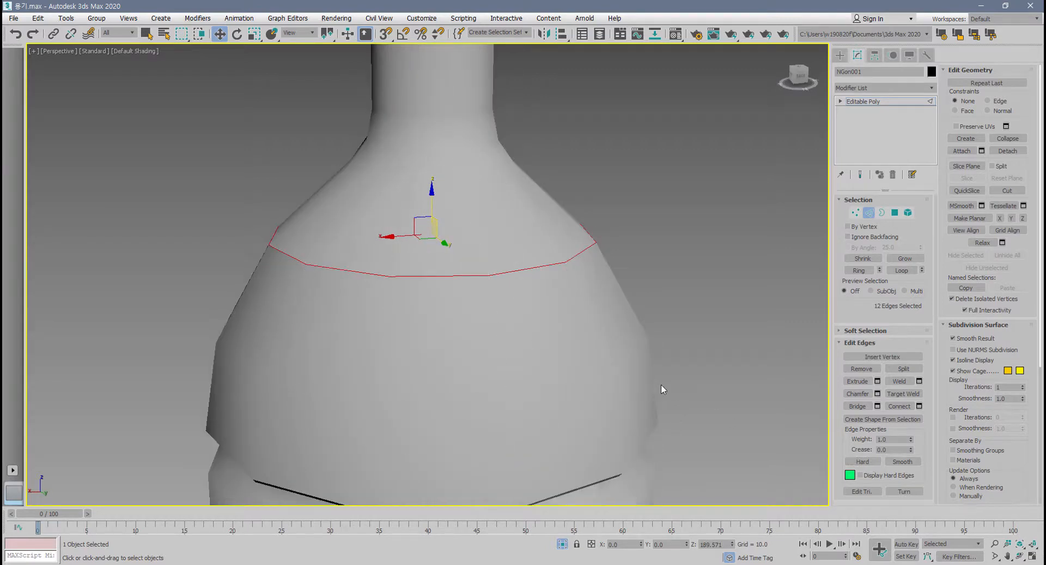
{"action": "left_click", "coordinate": [695, 365]}
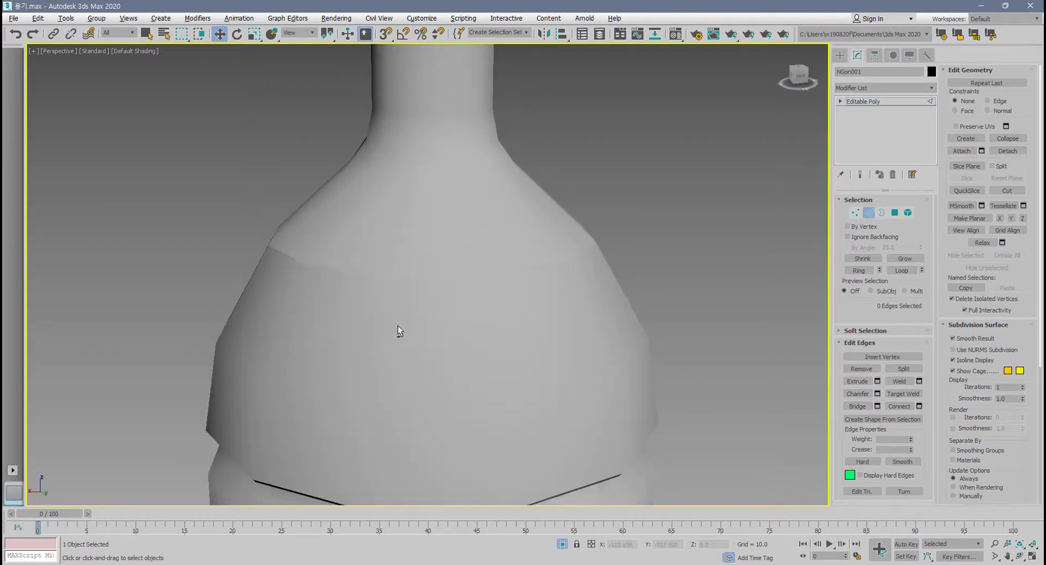
{"action": "middle_click_drag", "start_coordinate": [397, 325], "coordinate": [409, 286], "text": "alt"}
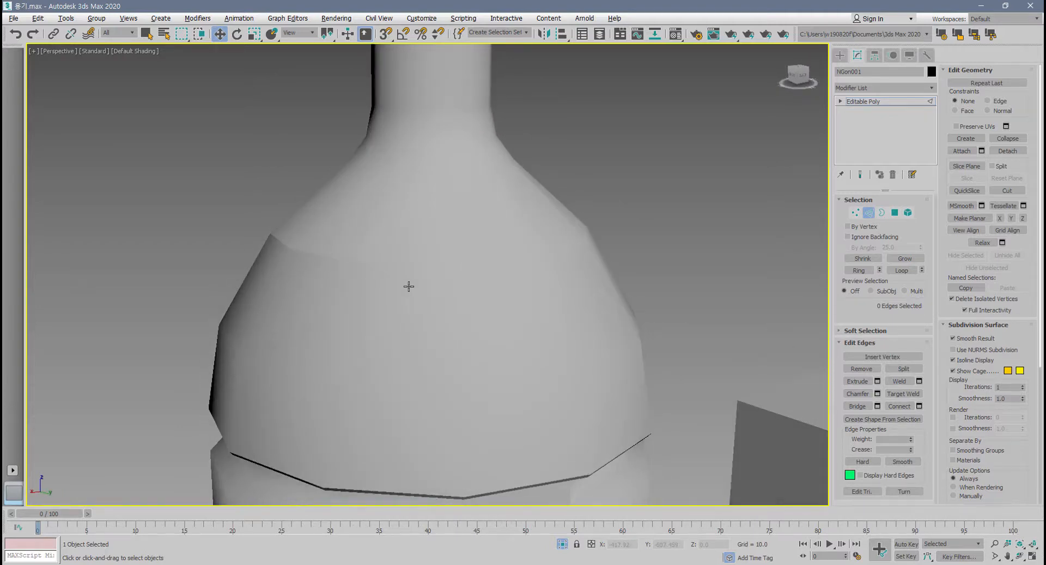
Reselect the bottle's shoulder edge loop, make it Smooth and clear the selection.
{"action": "double_click", "coordinate": [314, 254]}
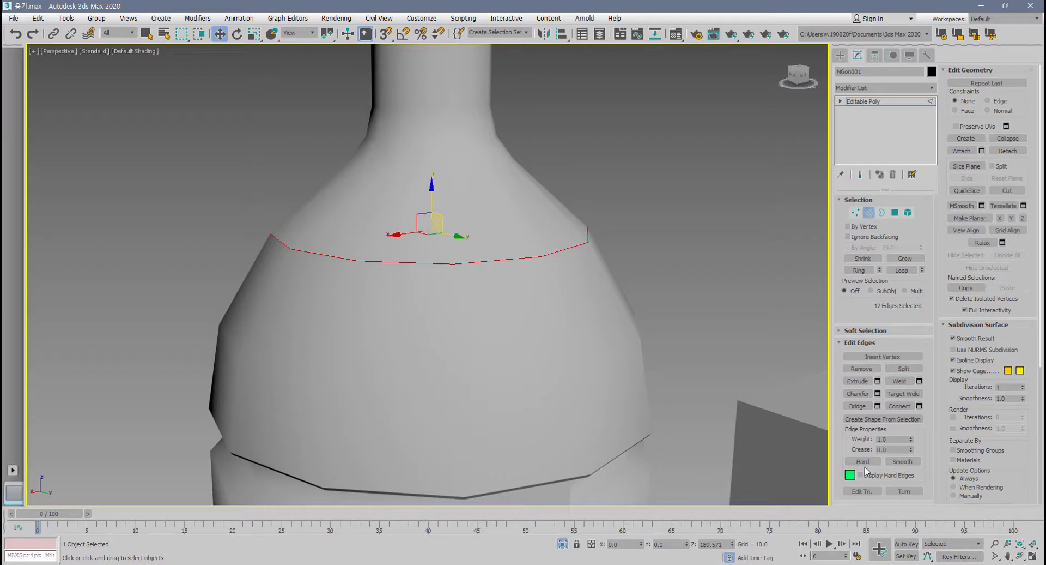
{"action": "left_click", "coordinate": [902, 462]}
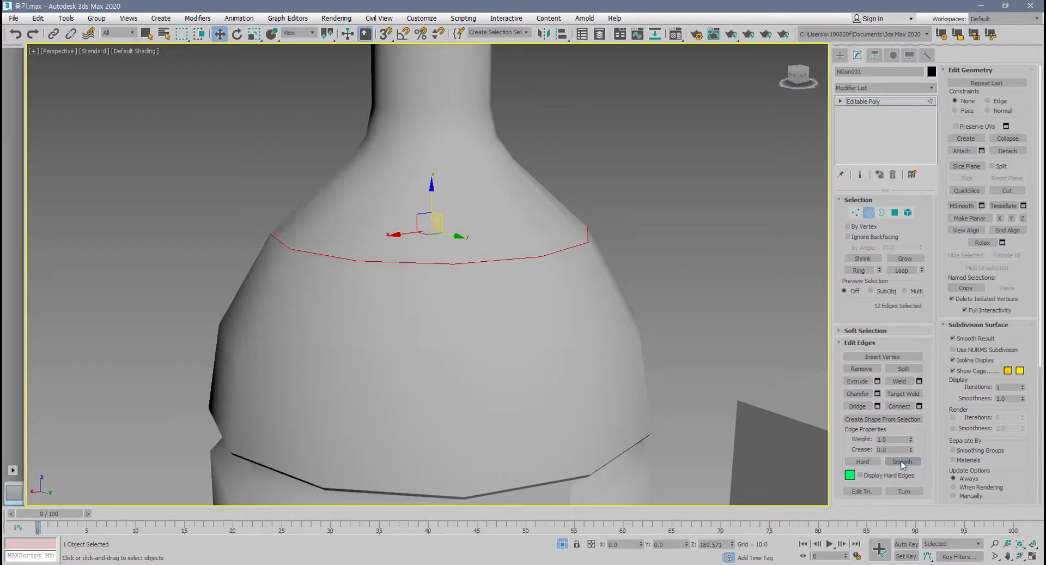
{"action": "left_click", "coordinate": [681, 280]}
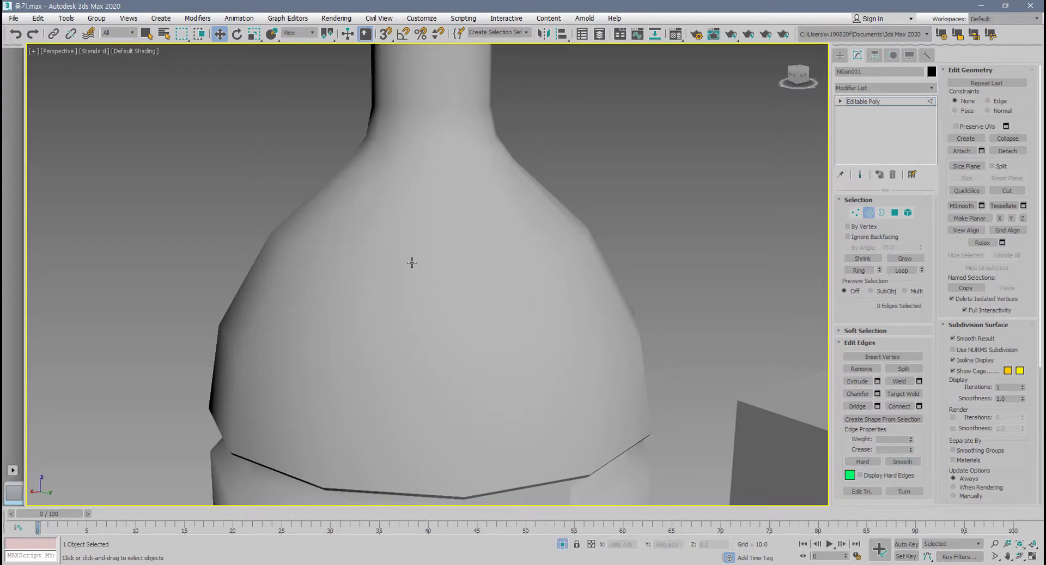
Show edged faces, then make the edge loops around the bottle's shoulder and the base of its neck Hard.
{"action": "key", "text": "F4"}
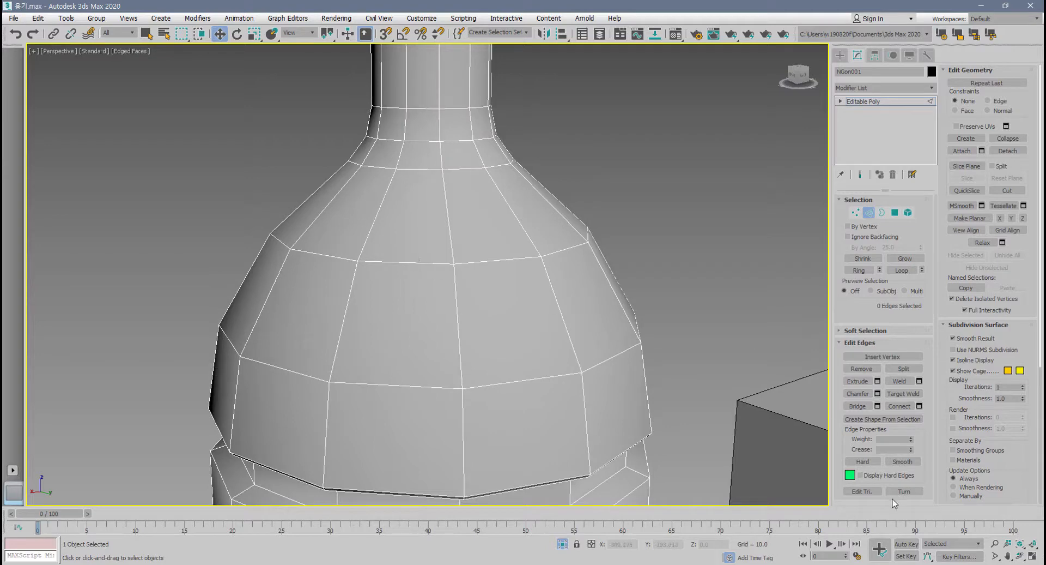
{"action": "left_click", "coordinate": [512, 259]}
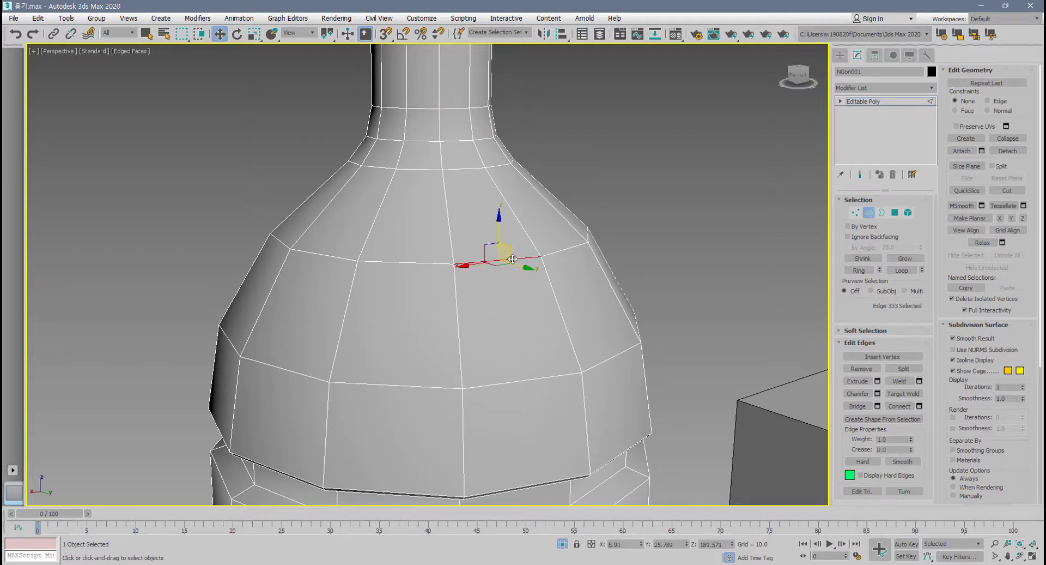
{"action": "double_click", "coordinate": [512, 259]}
{"action": "double_click", "coordinate": [457, 141], "text": "ctrl"}
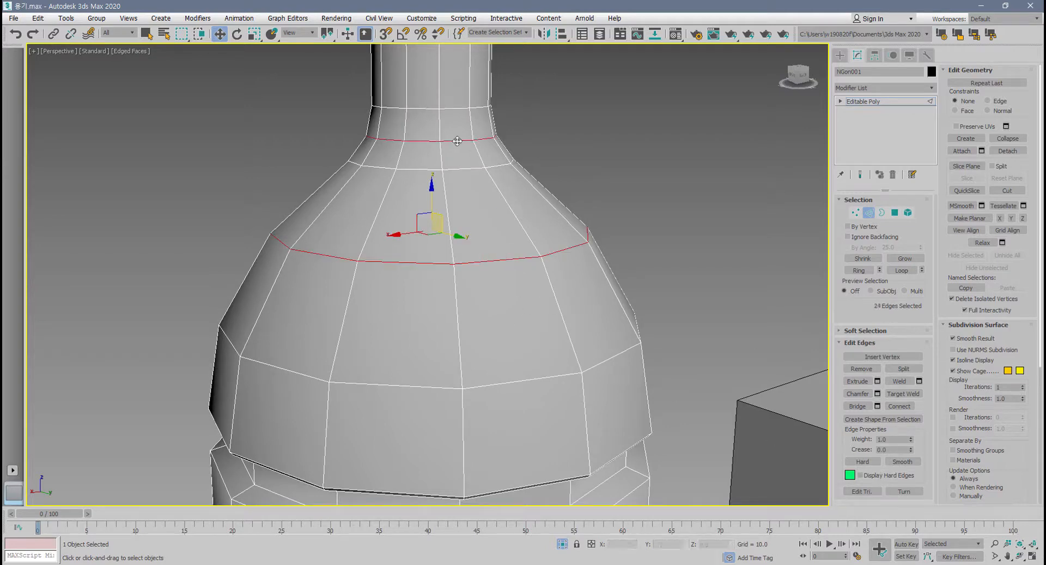
{"action": "middle_click_drag", "start_coordinate": [715, 392], "coordinate": [704, 465]}
{"action": "middle_click_drag", "start_coordinate": [704, 464], "coordinate": [673, 402], "text": "alt"}
{"action": "left_click", "coordinate": [863, 461]}
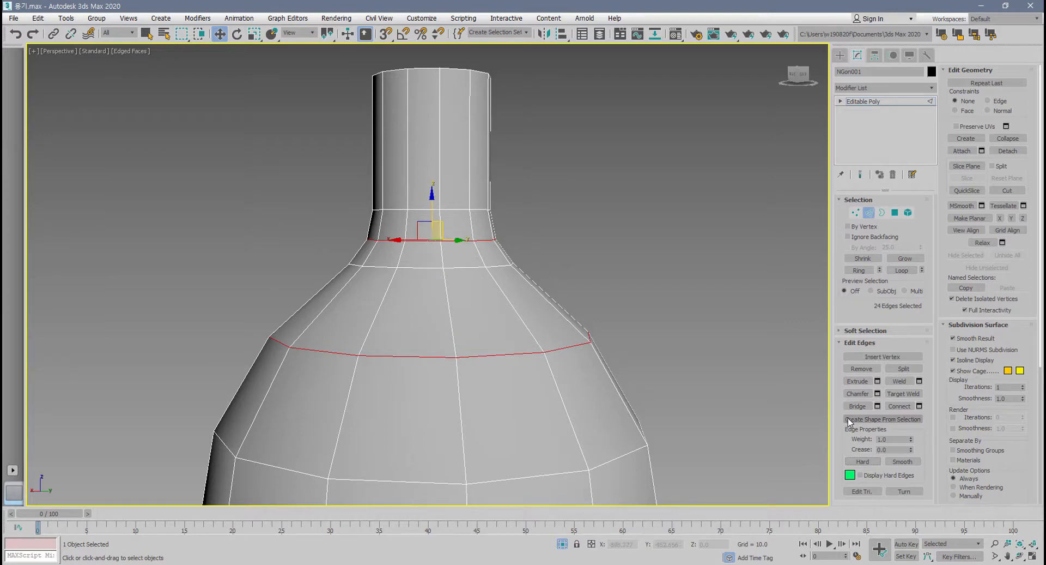
Clear the edge selection and switch the hard edges display on and off to check the two loops.
{"action": "left_click", "coordinate": [861, 475]}
{"action": "left_click", "coordinate": [748, 376]}
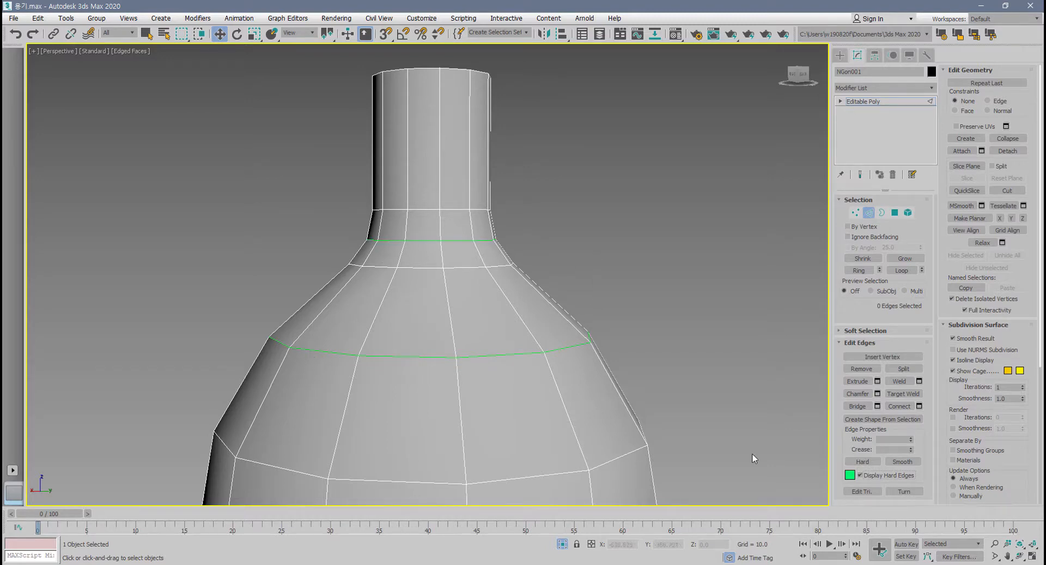
{"action": "left_click", "coordinate": [887, 476]}
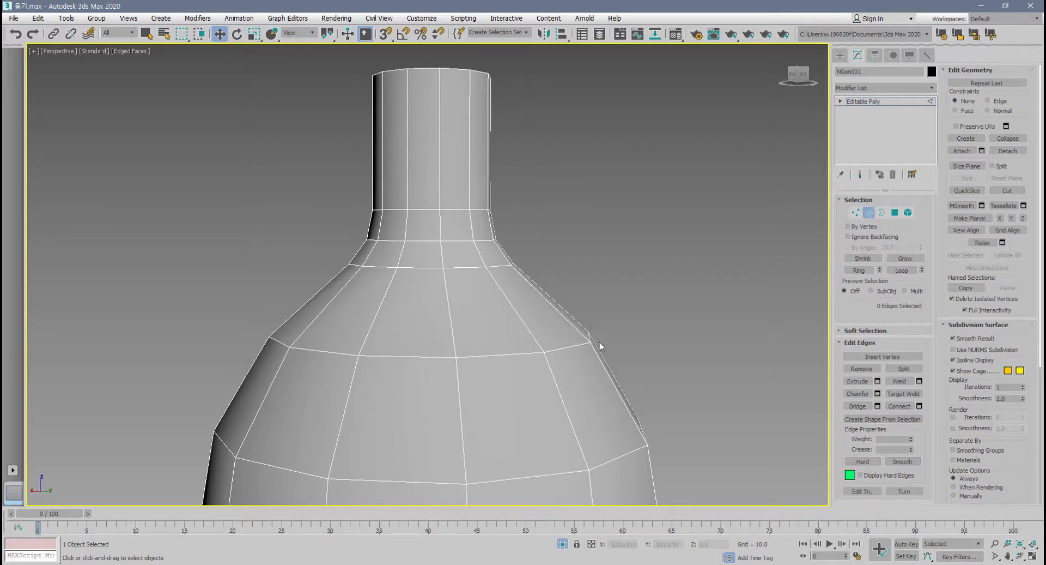
Leave the bottle's edge level and select the box beside it.
{"action": "scroll", "coordinate": [595, 344], "scroll_direction": "down", "scroll_amount": 5}
{"action": "middle_click_drag", "start_coordinate": [596, 323], "coordinate": [604, 376]}
{"action": "scroll", "coordinate": [607, 381], "scroll_direction": "up", "scroll_amount": 4}
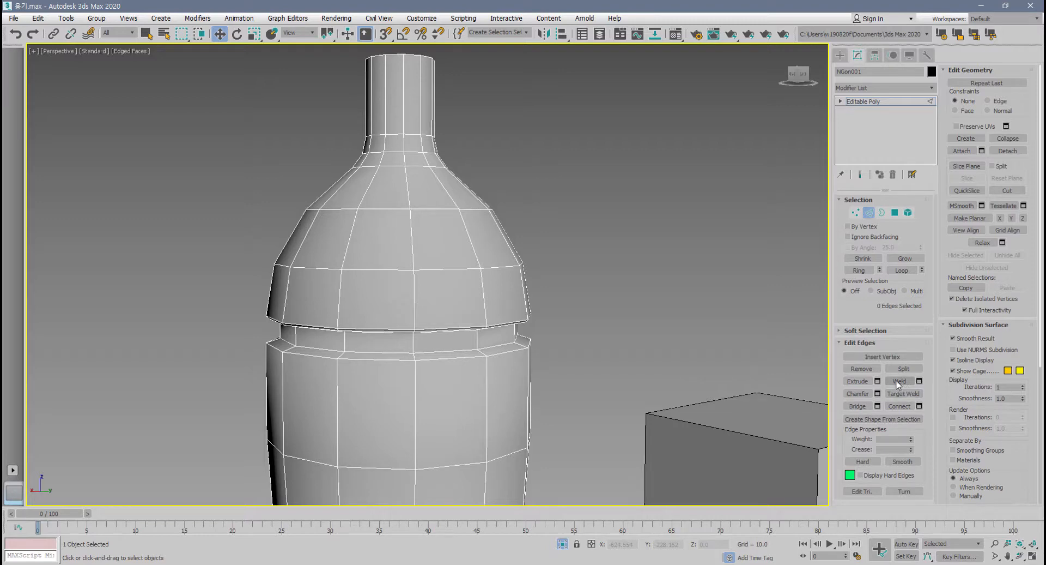
{"action": "scroll", "coordinate": [442, 358], "scroll_direction": "up", "scroll_amount": 4}
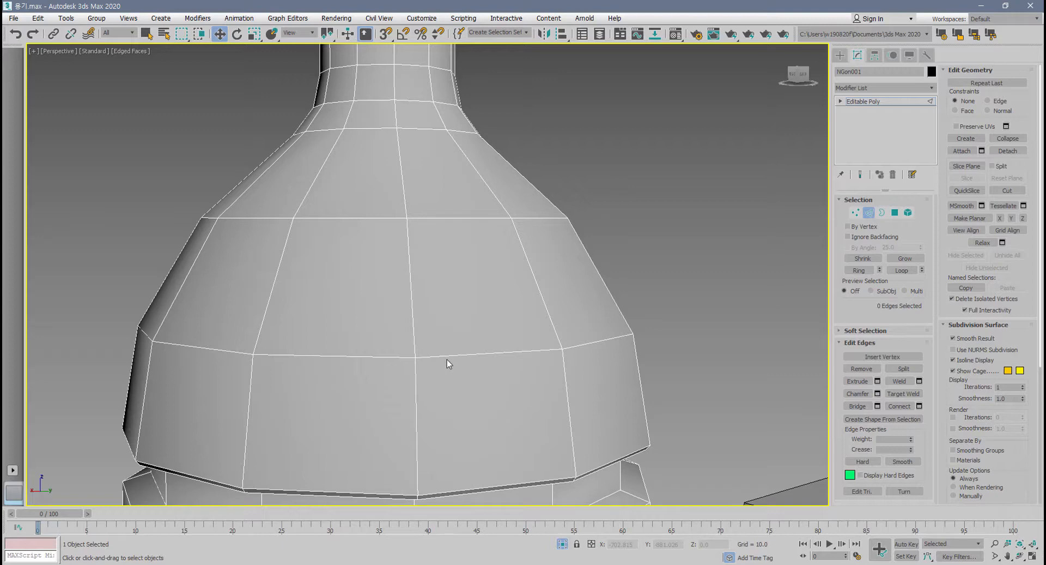
{"action": "scroll", "coordinate": [447, 360], "scroll_direction": "down", "scroll_amount": 4}
{"action": "middle_click_drag", "start_coordinate": [492, 397], "coordinate": [260, 276]}
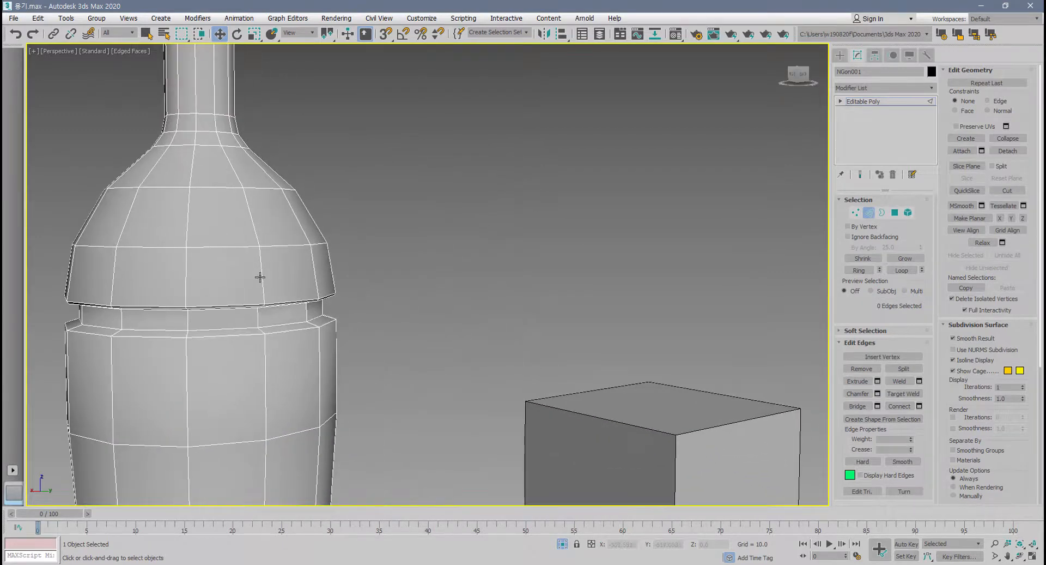
{"action": "scroll", "coordinate": [425, 362], "scroll_direction": "down", "scroll_amount": 3}
{"action": "middle_click_drag", "start_coordinate": [515, 410], "coordinate": [353, 364]}
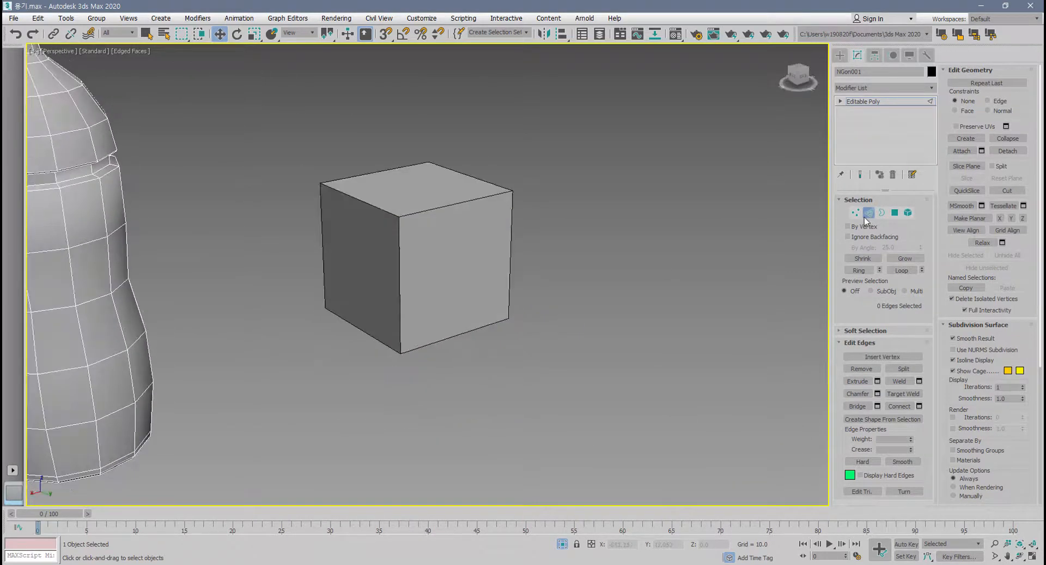
{"action": "left_click", "coordinate": [873, 215]}
{"action": "left_click", "coordinate": [417, 235]}
{"action": "scroll", "coordinate": [420, 231], "scroll_direction": "up", "scroll_amount": 5}
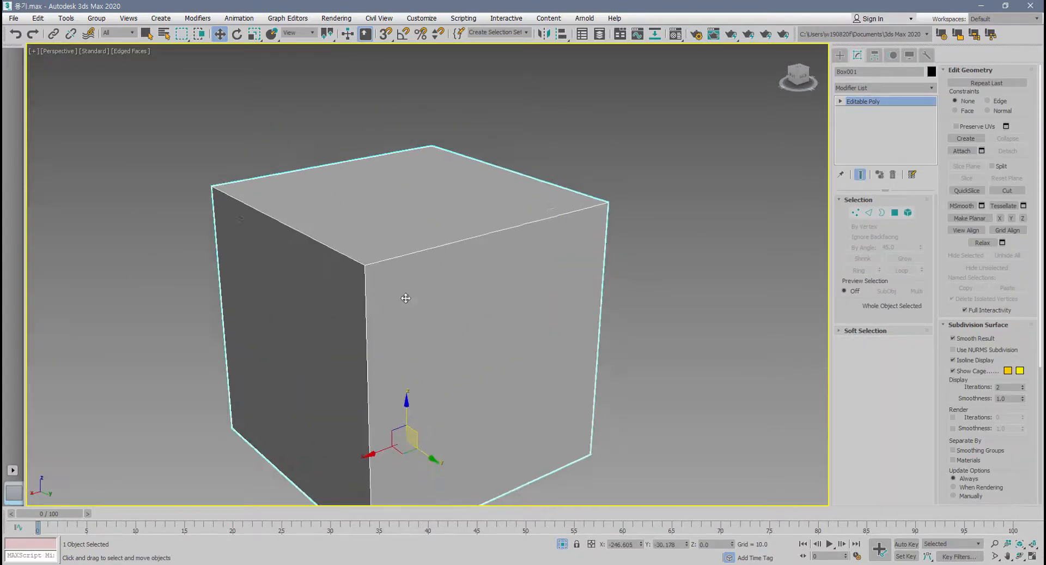
Enter the box's edge level and clear the selection of its top edges.
{"action": "scroll", "coordinate": [439, 264], "scroll_direction": "down", "scroll_amount": 3}
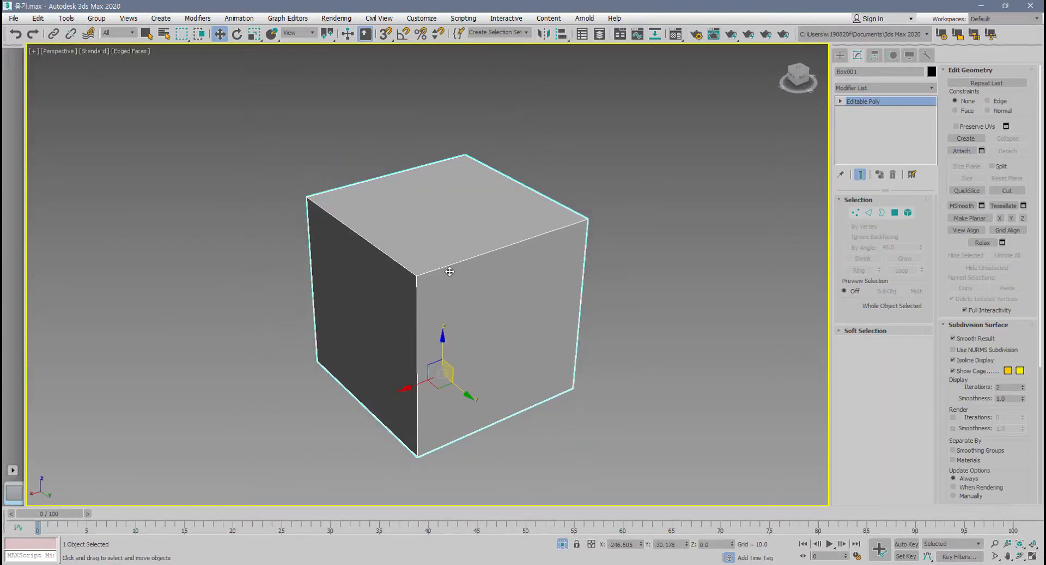
{"action": "scroll", "coordinate": [449, 271], "scroll_direction": "up", "scroll_amount": 2}
{"action": "scroll", "coordinate": [474, 275], "scroll_direction": "down", "scroll_amount": 6}
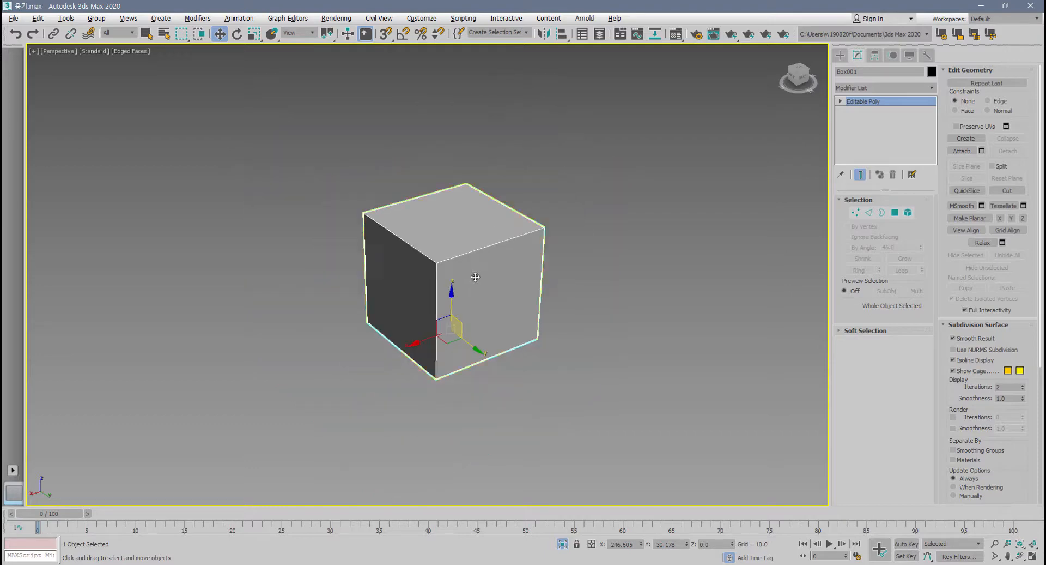
{"action": "key", "text": "2"}
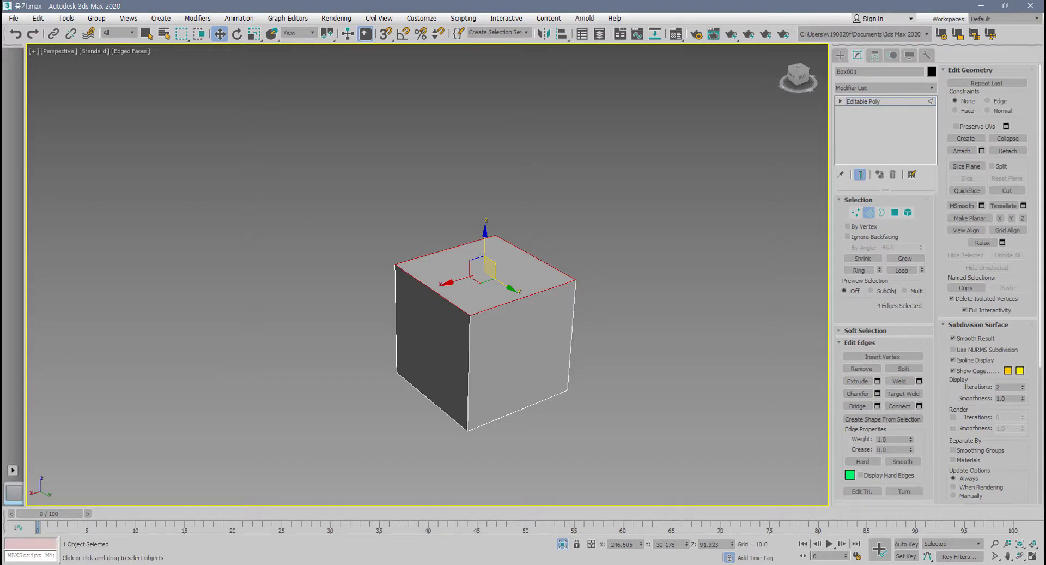
{"action": "left_click", "coordinate": [605, 318]}
{"action": "middle_click_drag", "start_coordinate": [513, 342], "coordinate": [493, 342]}
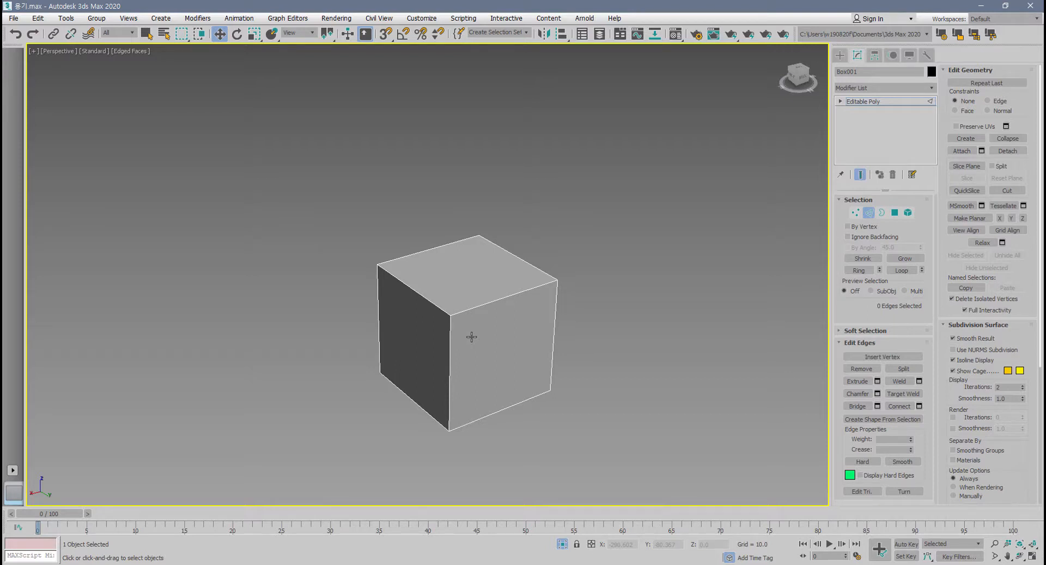
{"action": "scroll", "coordinate": [471, 337], "scroll_direction": "up", "scroll_amount": 2}
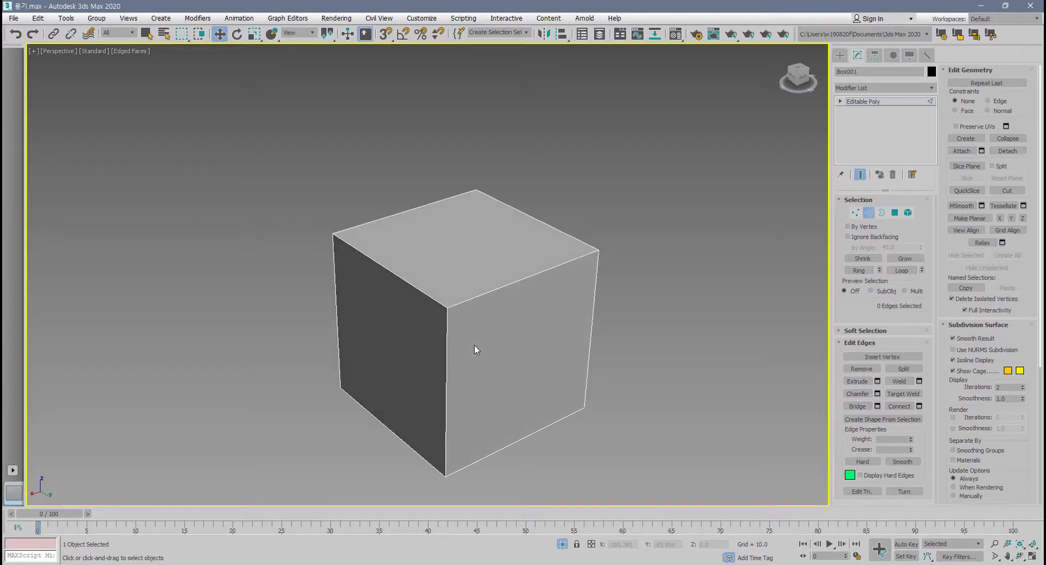
{"action": "mouse_move", "coordinate": [474, 345]}
{"action": "middle_mouse_down", "text": "alt"}
{"action": "mouse_move", "coordinate": [499, 366]}
{"action": "mouse_move", "coordinate": [488, 355]}
{"action": "middle_mouse_up", "text": "alt"}
{"action": "scroll", "coordinate": [488, 354], "scroll_direction": "up", "scroll_amount": 2}
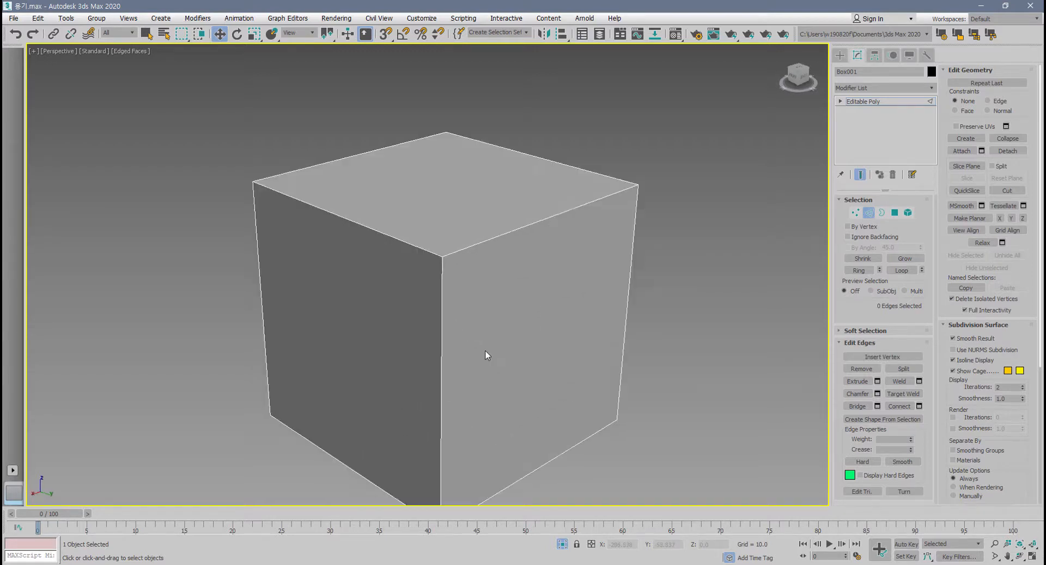
{"action": "scroll", "coordinate": [483, 351], "scroll_direction": "down", "scroll_amount": 3}
{"action": "scroll", "coordinate": [479, 342], "scroll_direction": "up", "scroll_amount": 4}
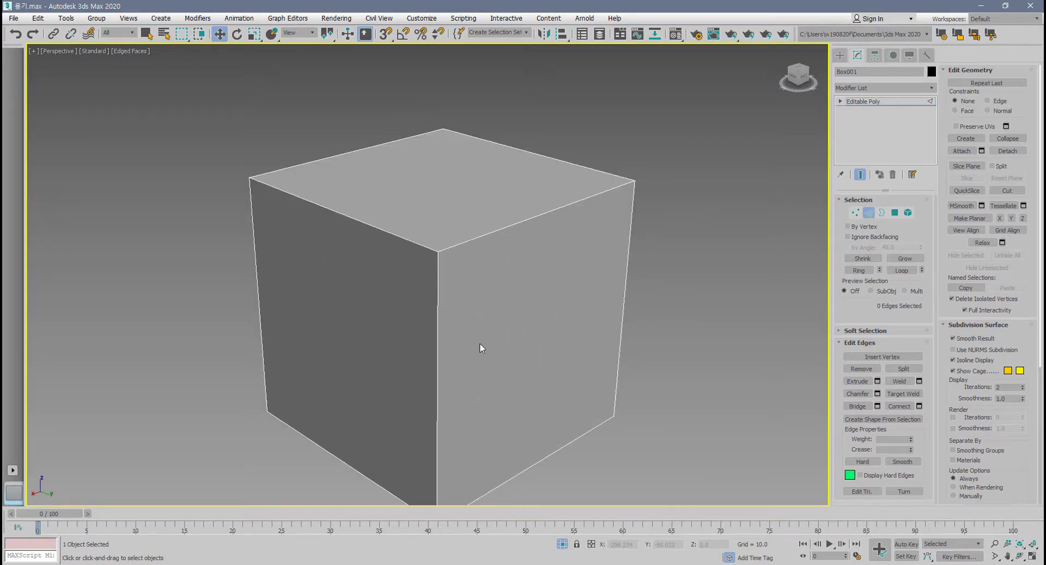
{"action": "middle_click_drag", "start_coordinate": [480, 341], "coordinate": [473, 343], "text": "alt"}
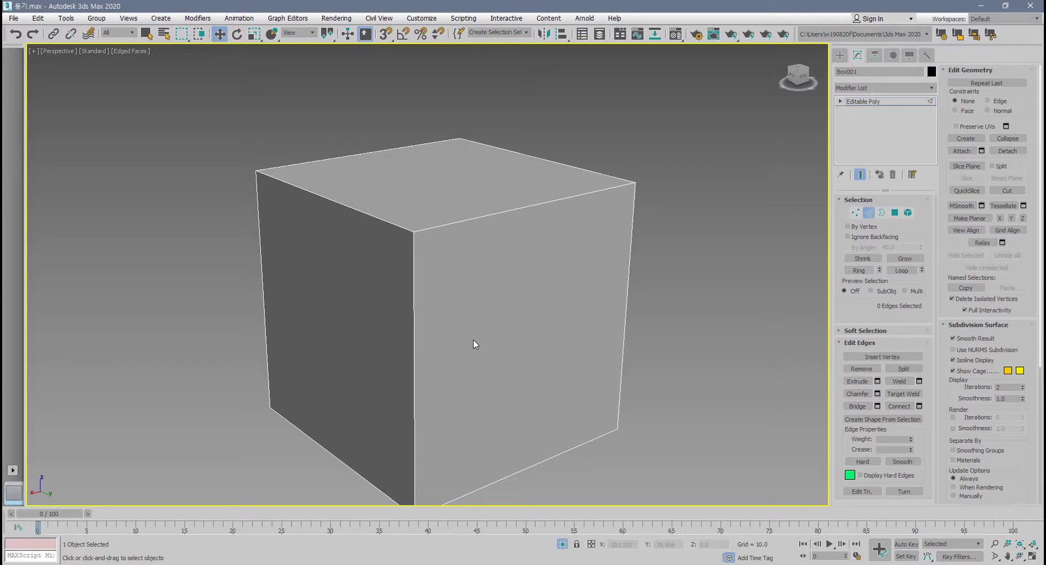
{"action": "middle_click_drag", "start_coordinate": [473, 343], "coordinate": [492, 349], "text": "alt"}
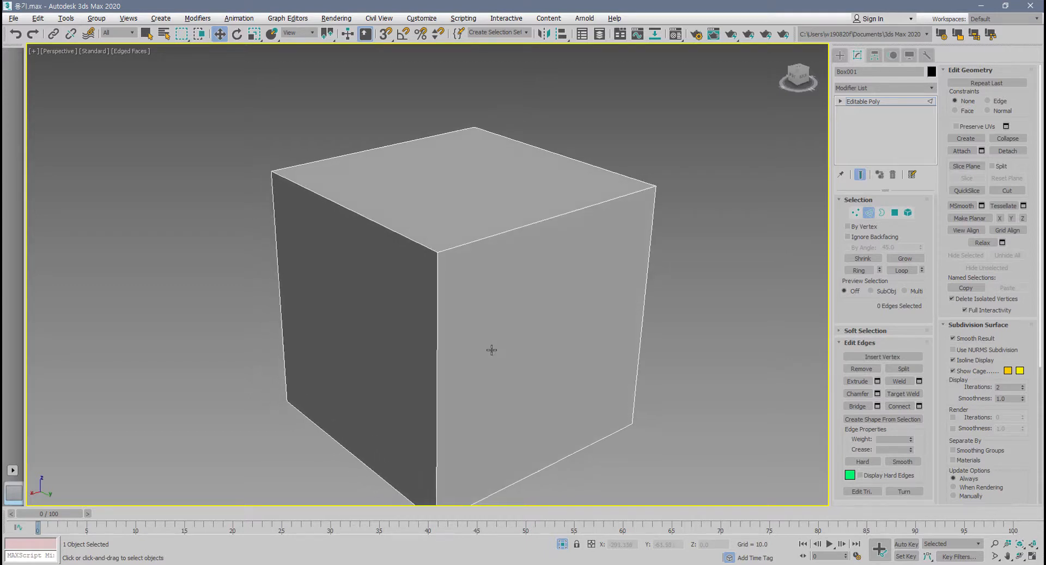
{"action": "middle_click_drag", "start_coordinate": [620, 393], "coordinate": [642, 397]}
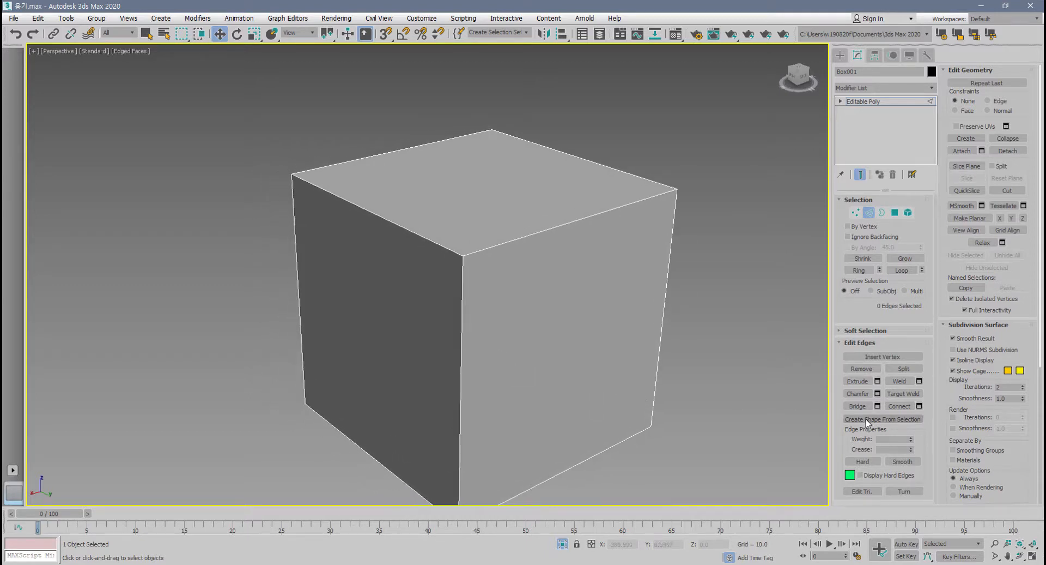
Delete the box's top polygon at the polygon level.
{"action": "left_click", "coordinate": [895, 213]}
{"action": "left_click", "coordinate": [579, 210]}
{"action": "key", "text": "Delete"}
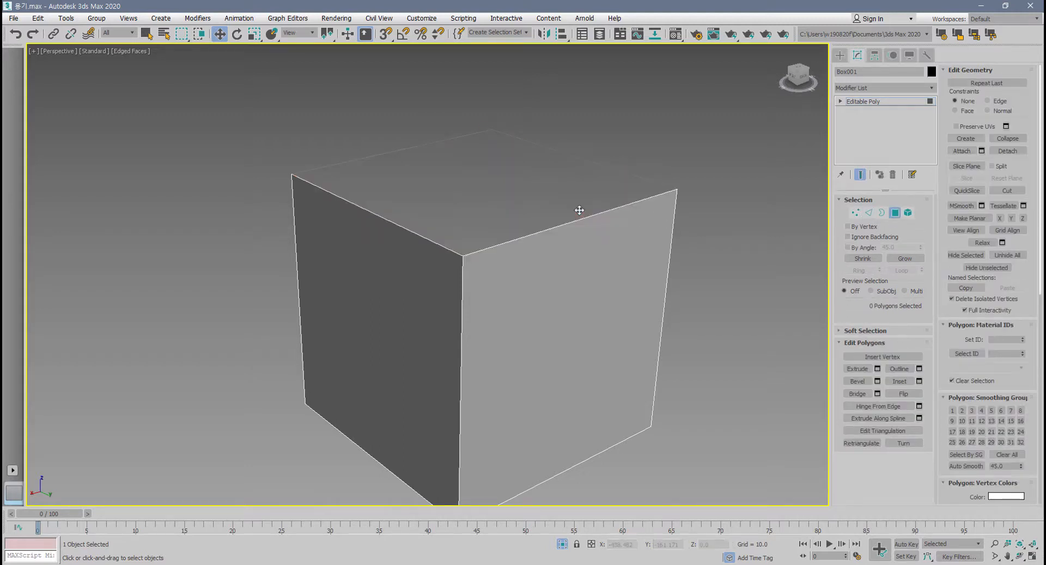
{"action": "scroll", "coordinate": [580, 236], "scroll_direction": "down", "scroll_amount": 4}
{"action": "middle_click_drag", "start_coordinate": [589, 254], "coordinate": [568, 320], "text": "alt"}
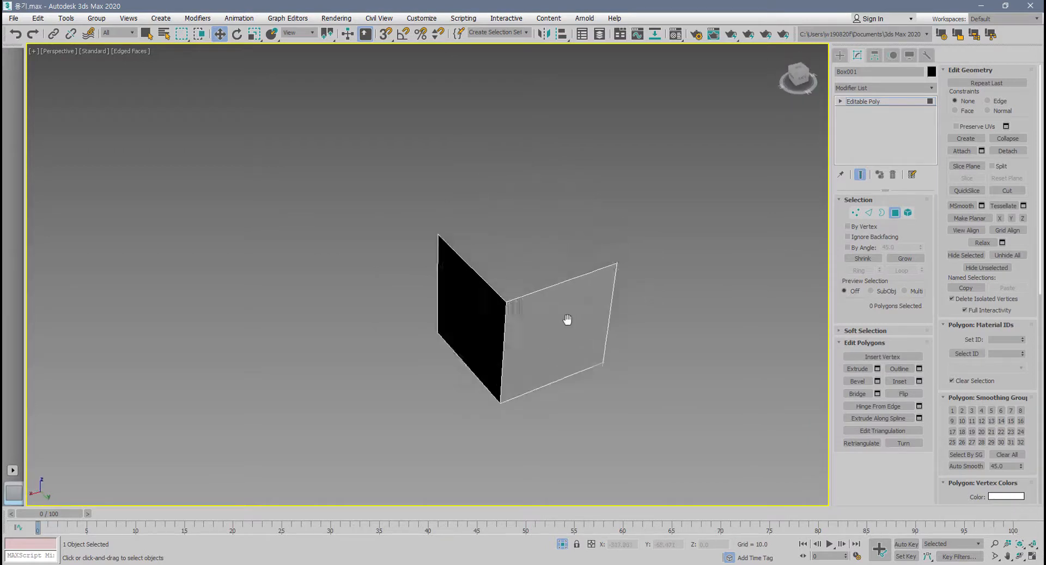
{"action": "scroll", "coordinate": [567, 320], "scroll_direction": "up", "scroll_amount": 2}
{"action": "middle_click_drag", "start_coordinate": [466, 284], "coordinate": [498, 241], "text": "alt"}
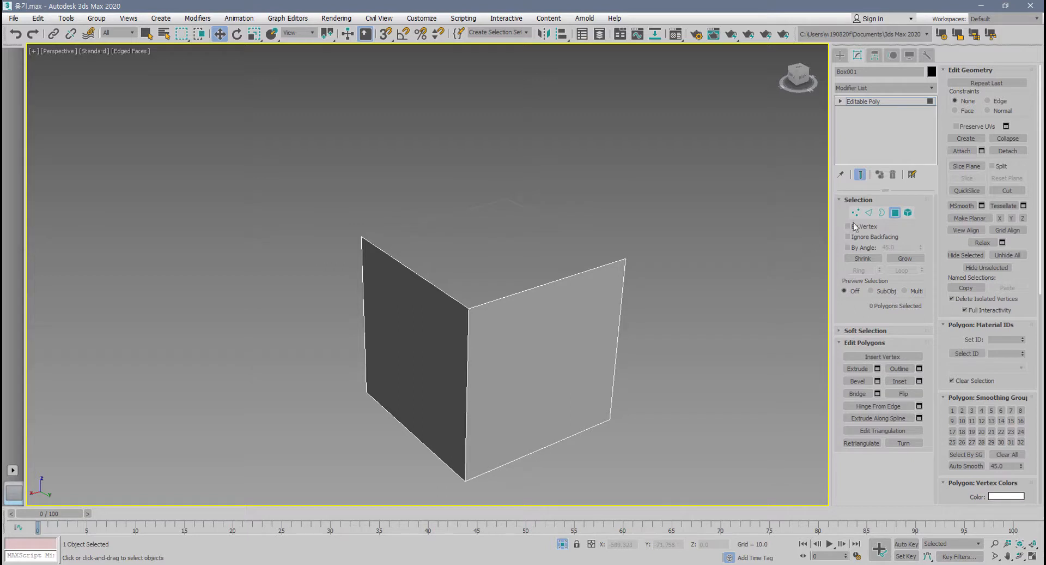
Select two opposite edges of the box's open top and extend them upward into new faces.
{"action": "left_click", "coordinate": [869, 213]}
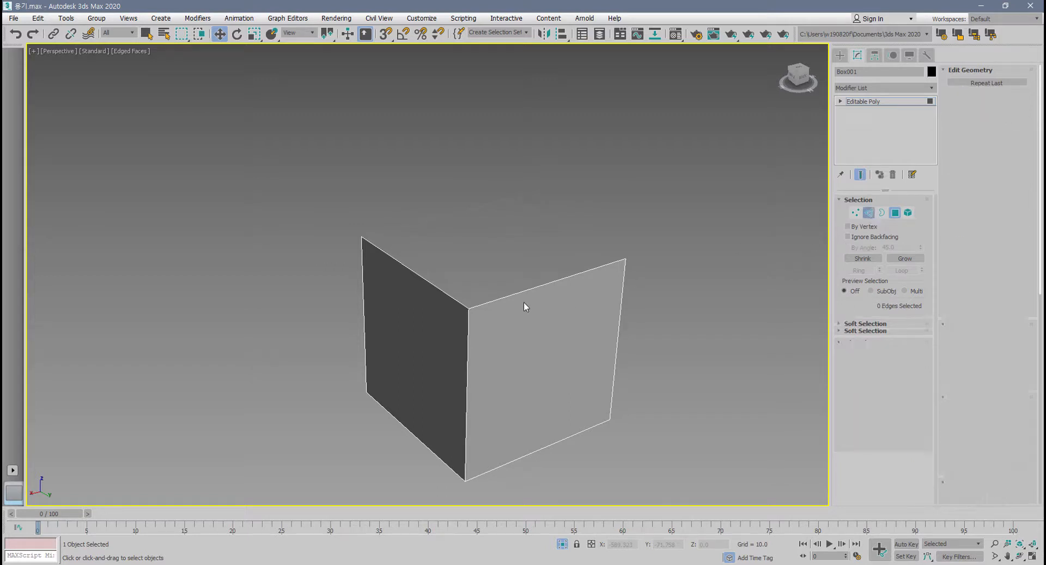
{"action": "left_click", "coordinate": [431, 282]}
{"action": "left_click", "coordinate": [582, 236], "text": "ctrl"}
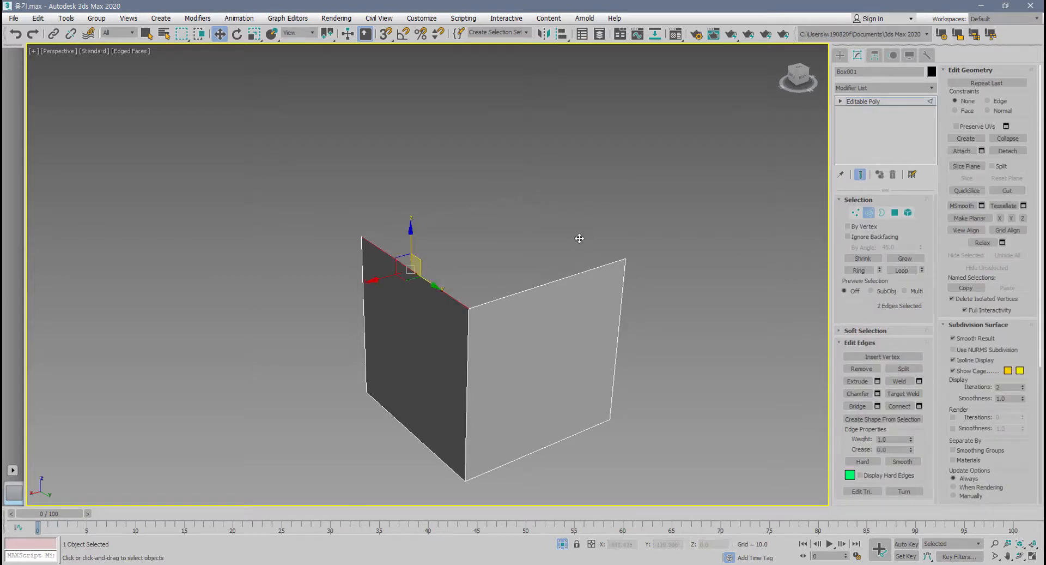
{"action": "middle_click_drag", "start_coordinate": [545, 300], "coordinate": [442, 317], "text": "alt"}
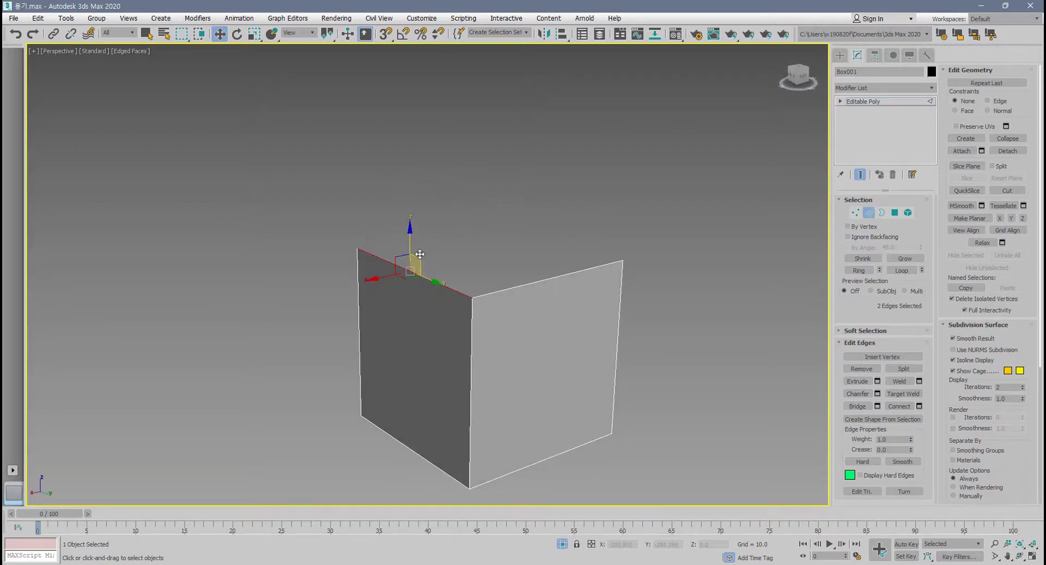
{"action": "left_click_drag", "start_coordinate": [410, 232], "coordinate": [447, 140]}
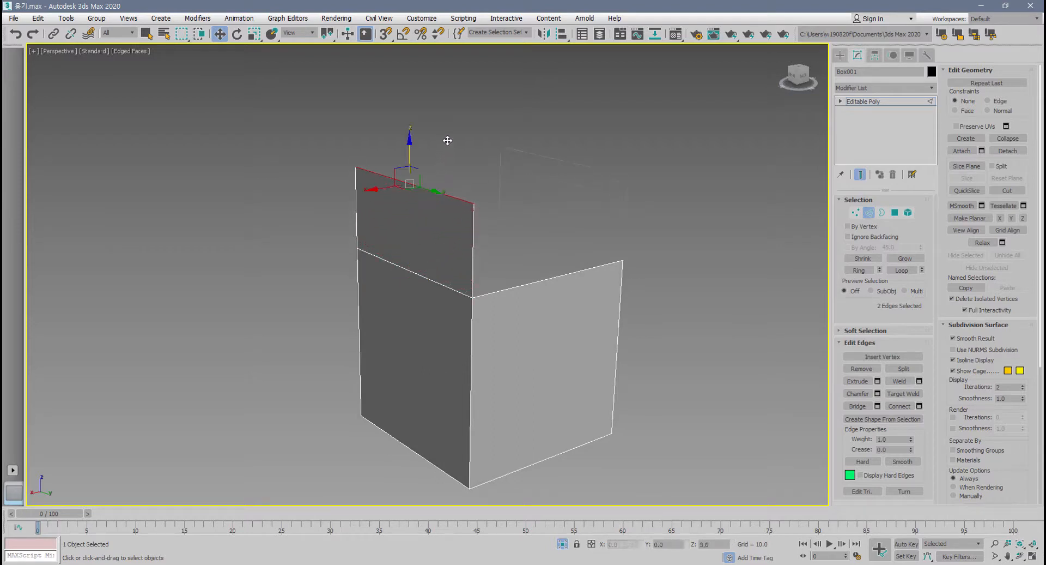
{"action": "middle_click_drag", "start_coordinate": [446, 140], "coordinate": [453, 264], "text": "alt"}
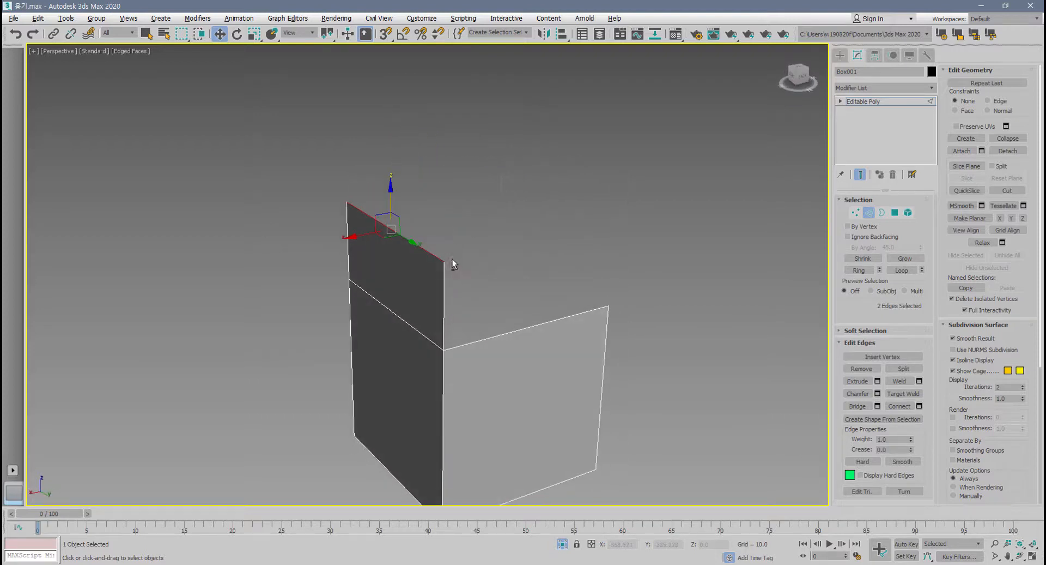
Bridge the two raised edges across the box's open top and undo the bridge.
{"action": "left_click", "coordinate": [741, 361]}
{"action": "key", "text": "ctrl+z"}
{"action": "middle_click_drag", "start_coordinate": [614, 206], "coordinate": [628, 228], "text": "alt"}
{"action": "middle_click_drag", "start_coordinate": [448, 235], "coordinate": [569, 194], "text": "alt"}
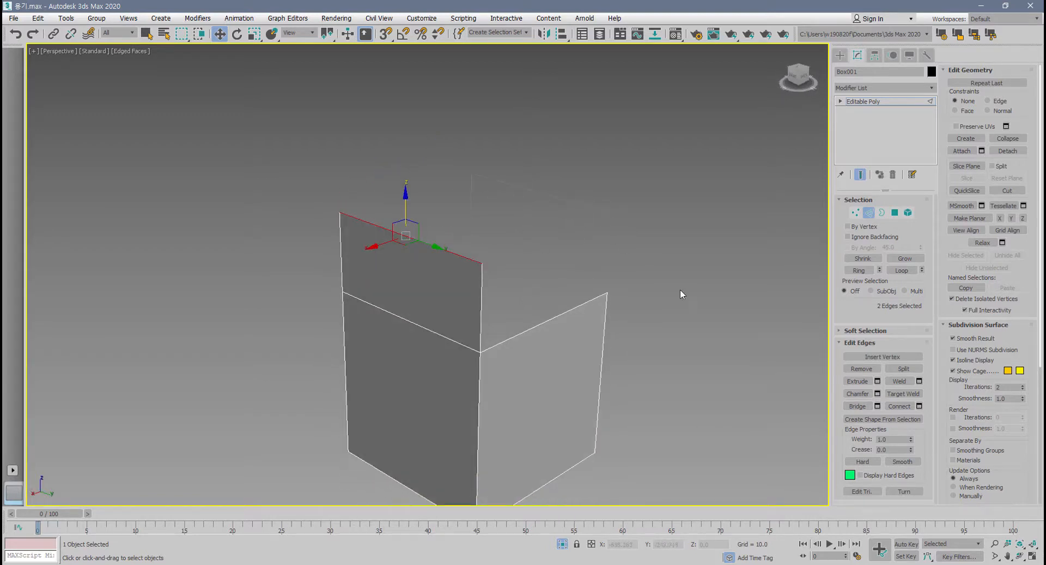
{"action": "left_click", "coordinate": [869, 407]}
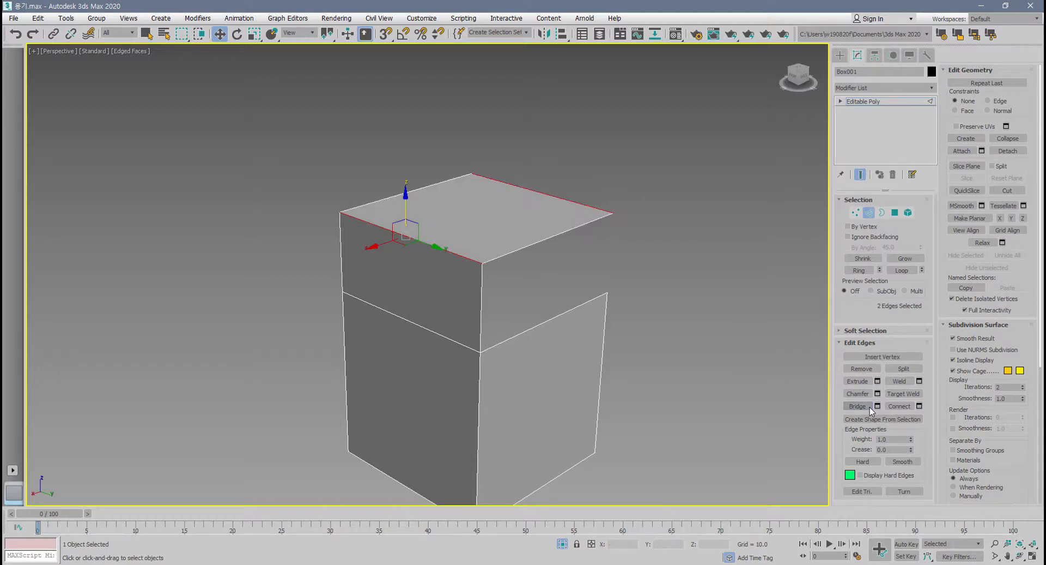
{"action": "middle_click_drag", "start_coordinate": [637, 375], "coordinate": [603, 380], "text": "alt"}
{"action": "key", "text": "ctrl+z"}
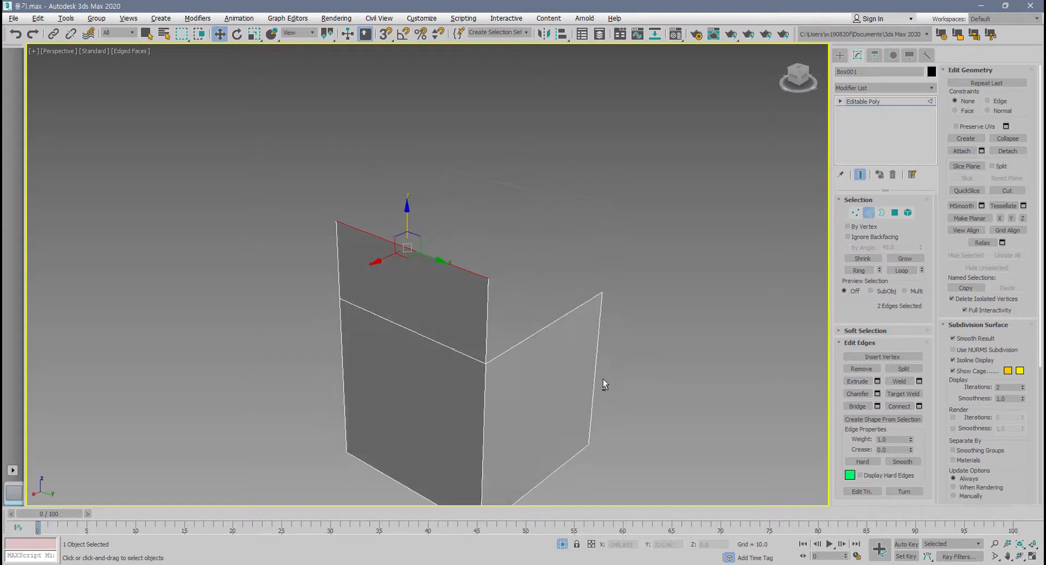
{"action": "middle_click_drag", "start_coordinate": [600, 341], "coordinate": [546, 333], "text": "alt"}
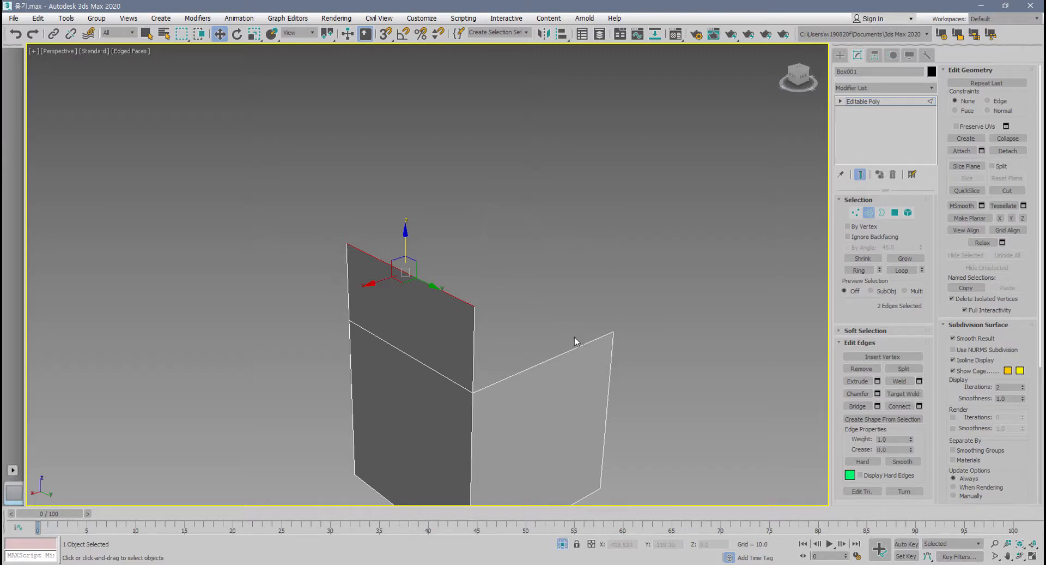
{"action": "middle_click_drag", "start_coordinate": [572, 343], "coordinate": [576, 323]}
{"action": "left_click_drag", "start_coordinate": [474, 387], "coordinate": [469, 436]}
{"action": "mouse_move", "coordinate": [470, 410]}
{"action": "left_mouse_down"}
{"action": "mouse_move", "coordinate": [597, 375]}
{"action": "mouse_move", "coordinate": [609, 388]}
{"action": "mouse_move", "coordinate": [509, 406]}
{"action": "mouse_move", "coordinate": [522, 428]}
{"action": "mouse_move", "coordinate": [539, 414]}
{"action": "left_mouse_up"}
{"action": "mouse_move", "coordinate": [545, 409]}
{"action": "left_mouse_down"}
{"action": "mouse_move", "coordinate": [561, 415]}
{"action": "mouse_move", "coordinate": [548, 425]}
{"action": "left_mouse_up"}
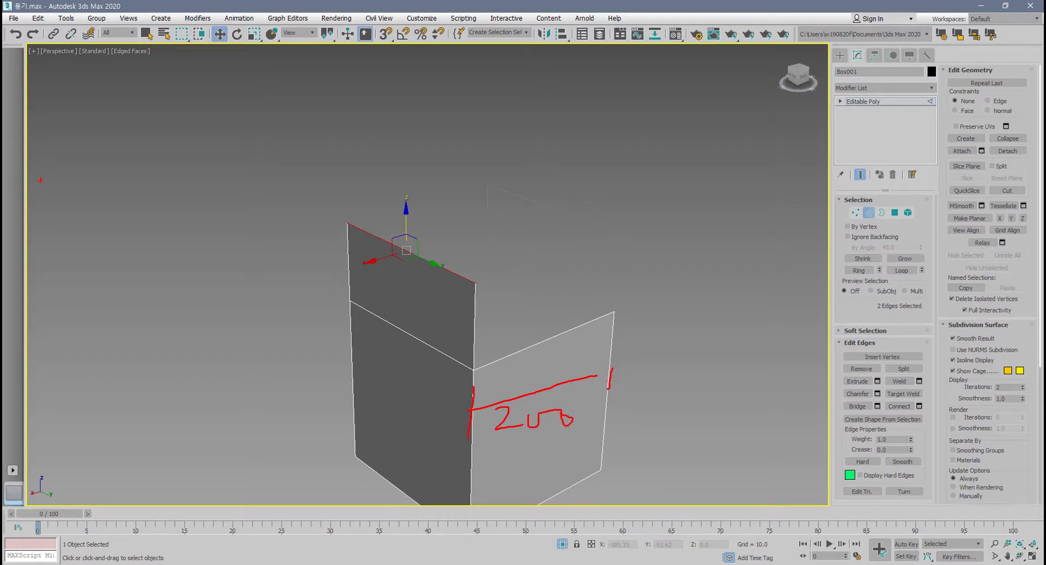
{"action": "key", "text": "Escape"}
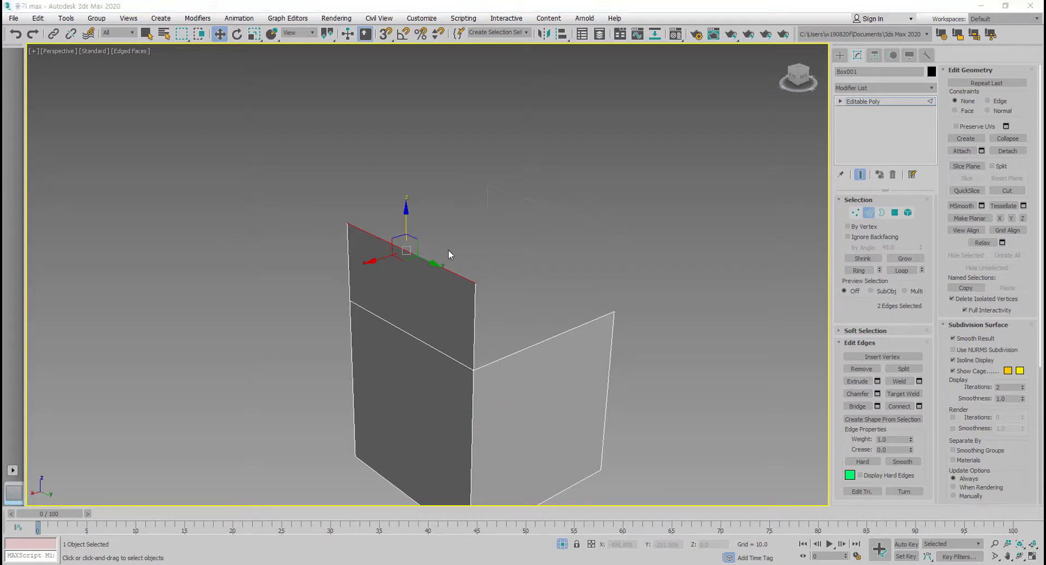
Open the weld settings for the two raised edges and set the weld threshold to 200.
{"action": "middle_click_drag", "start_coordinate": [545, 249], "coordinate": [581, 239], "text": "alt"}
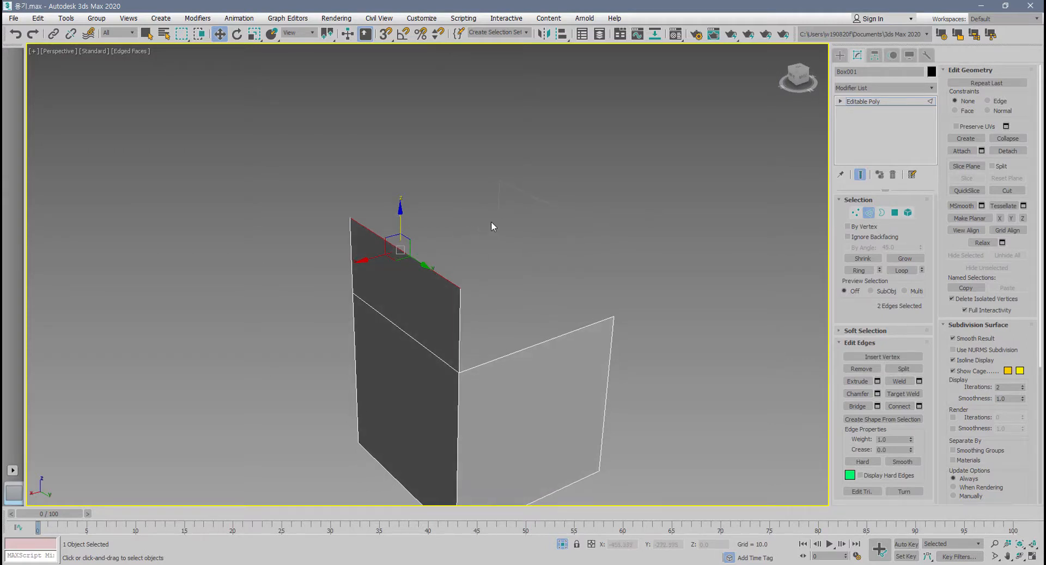
{"action": "left_click", "coordinate": [435, 264]}
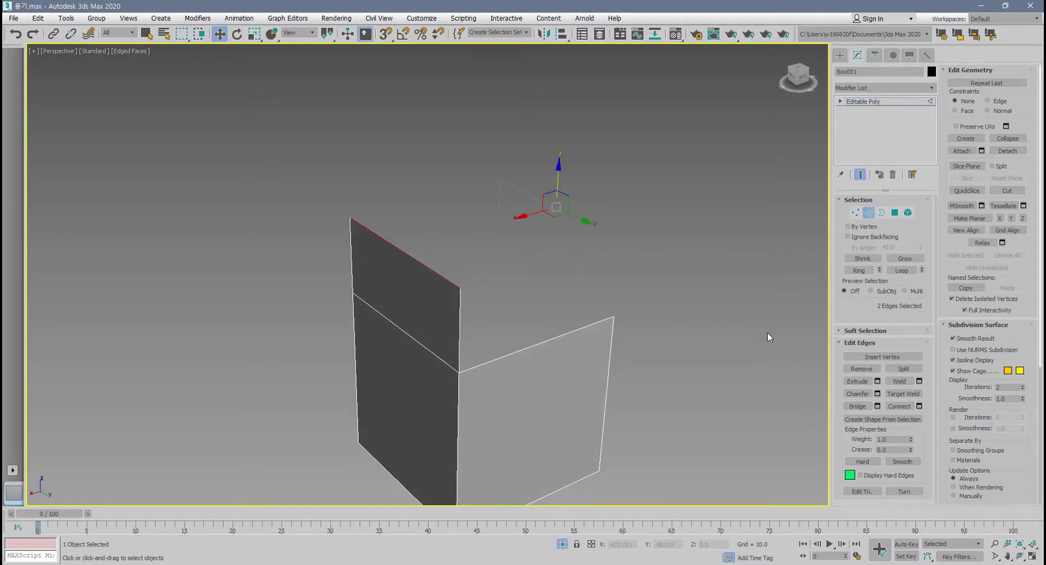
{"action": "left_click", "coordinate": [919, 381]}
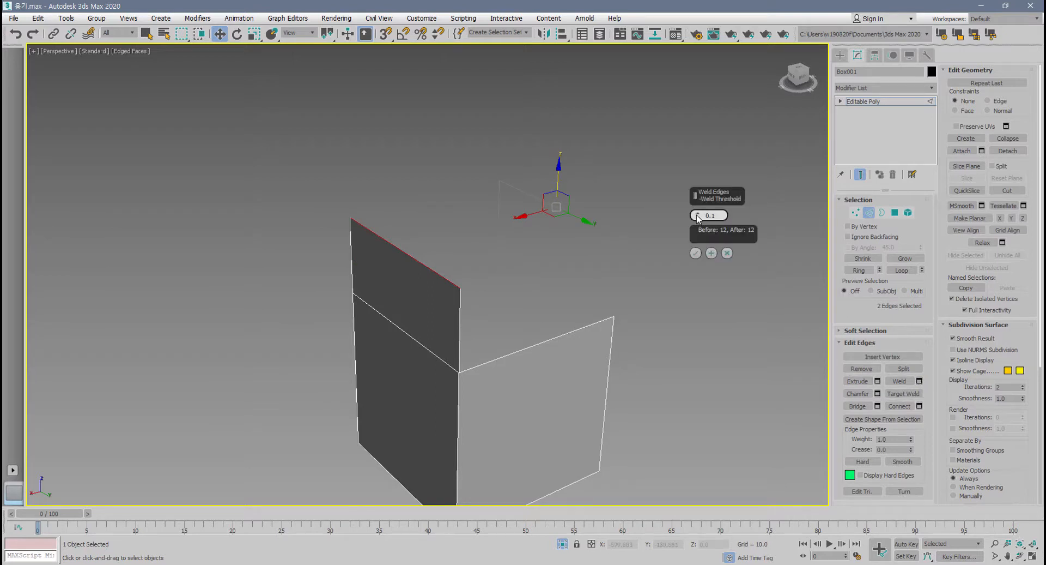
{"action": "left_click_drag", "start_coordinate": [698, 217], "coordinate": [698, 66]}
{"action": "left_click_drag", "start_coordinate": [725, 216], "coordinate": [639, 216]}
{"action": "type", "text": "200"}
{"action": "key", "text": "Return"}
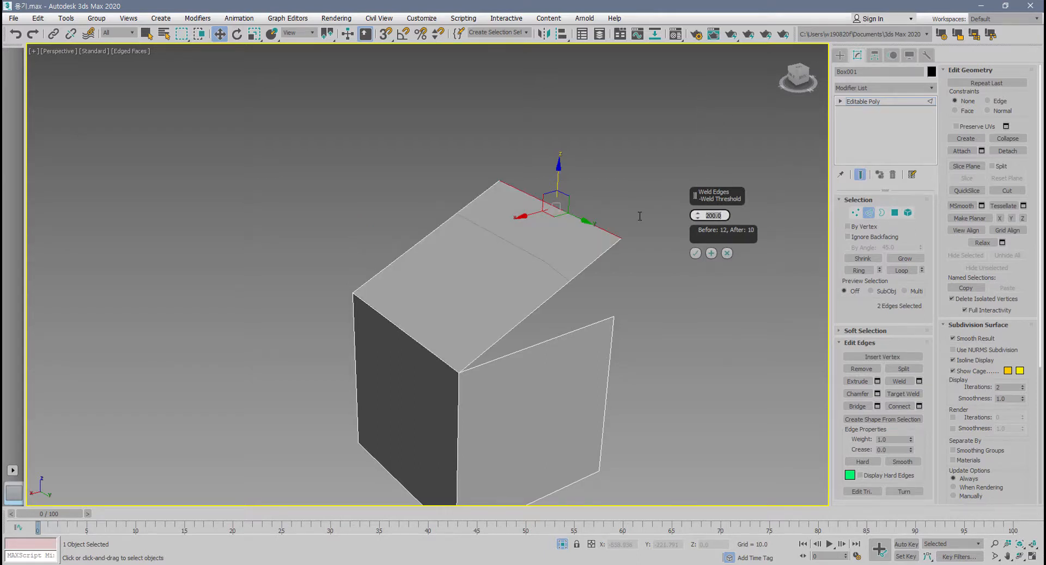
Adjust the weld threshold to 201.98 and weld the two raised edges together.
{"action": "middle_click_drag", "start_coordinate": [545, 317], "coordinate": [502, 287], "text": "alt"}
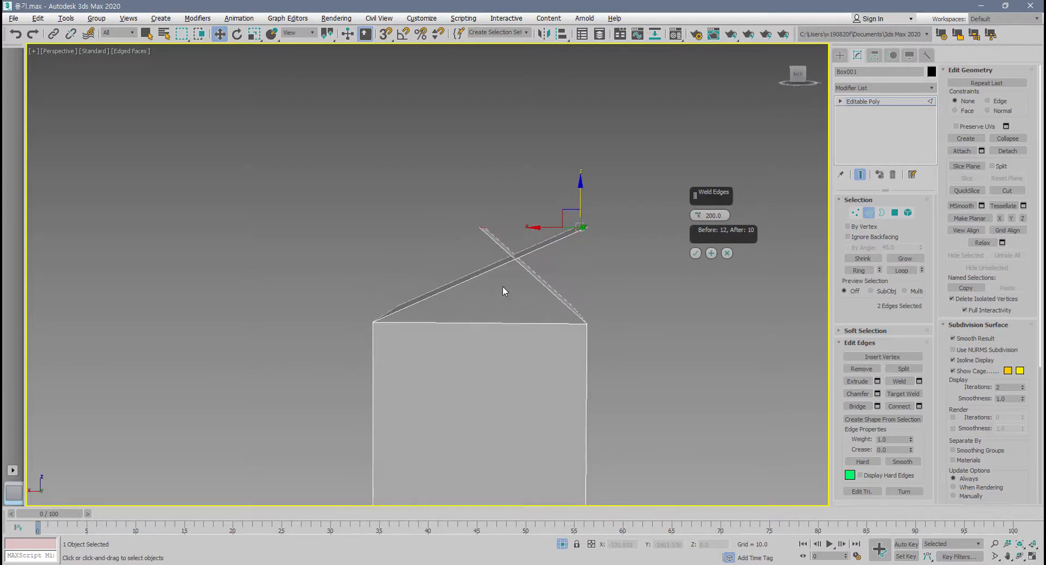
{"action": "left_click", "coordinate": [698, 217]}
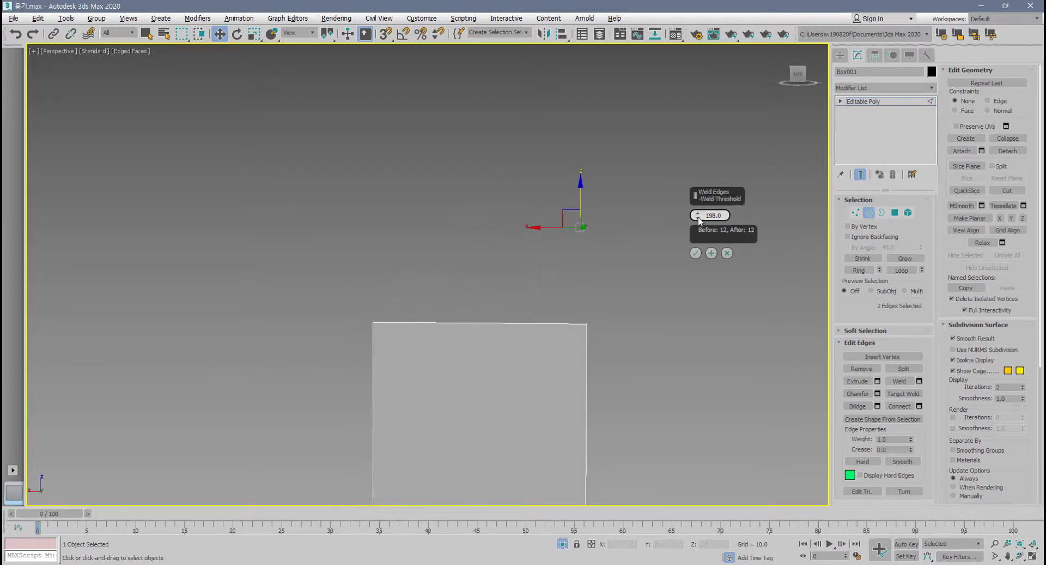
{"action": "mouse_move", "coordinate": [626, 256]}
{"action": "middle_mouse_down", "text": "alt"}
{"action": "mouse_move", "coordinate": [581, 284]}
{"action": "mouse_move", "coordinate": [619, 264]}
{"action": "middle_mouse_up", "text": "alt"}
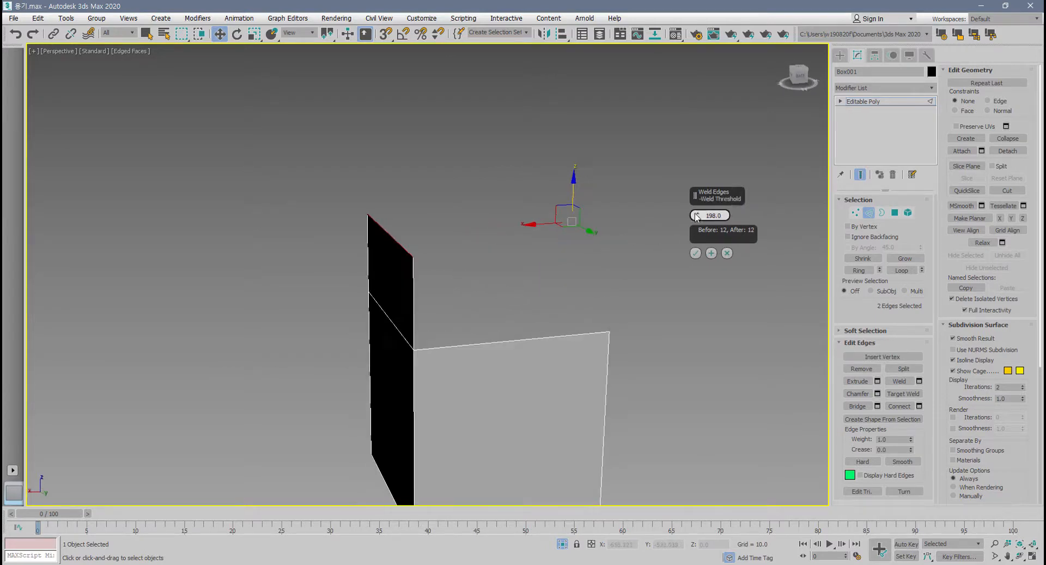
{"action": "left_click_drag", "start_coordinate": [698, 216], "coordinate": [697, 213]}
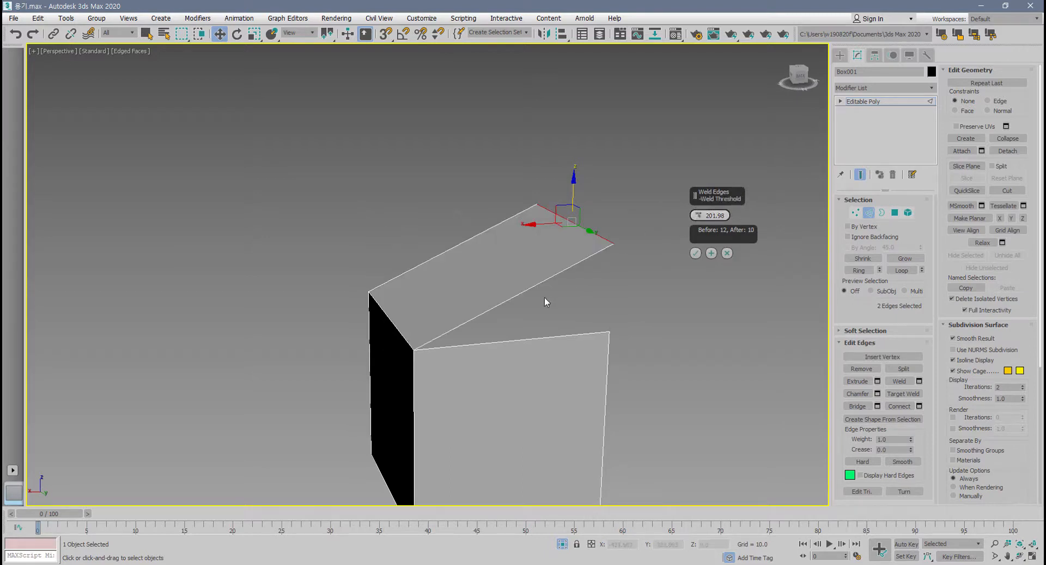
{"action": "middle_click_drag", "start_coordinate": [544, 297], "coordinate": [510, 256], "text": "alt"}
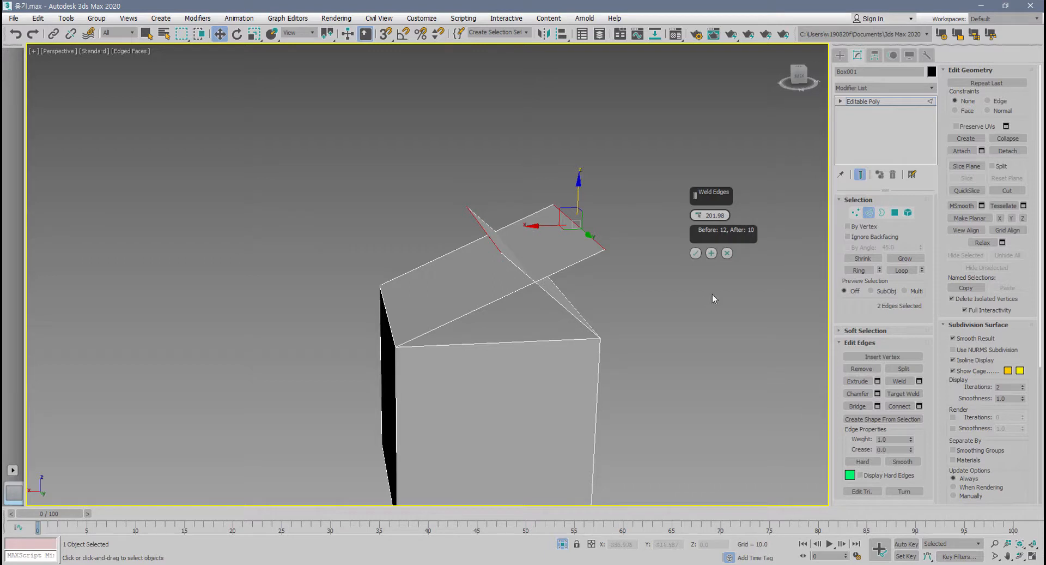
{"action": "middle_click_drag", "start_coordinate": [704, 287], "coordinate": [543, 267], "text": "alt"}
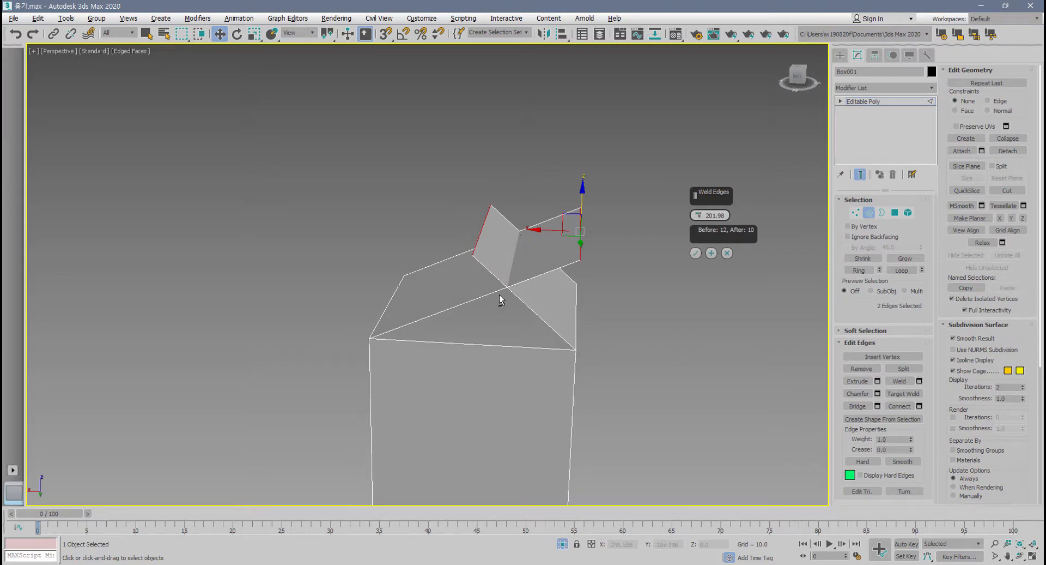
{"action": "middle_click_drag", "start_coordinate": [500, 297], "coordinate": [528, 256], "text": "alt"}
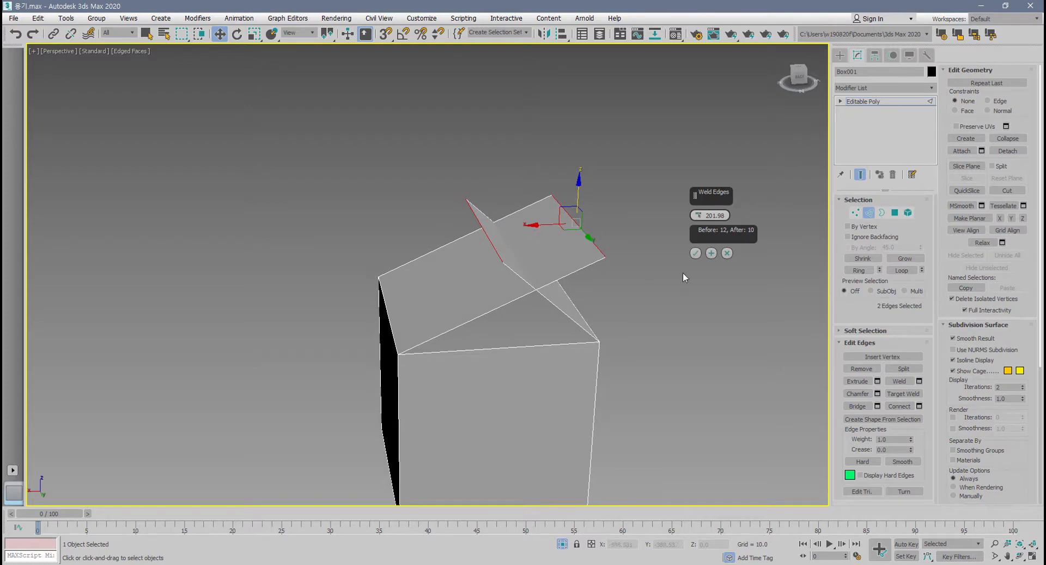
{"action": "left_click", "coordinate": [695, 252]}
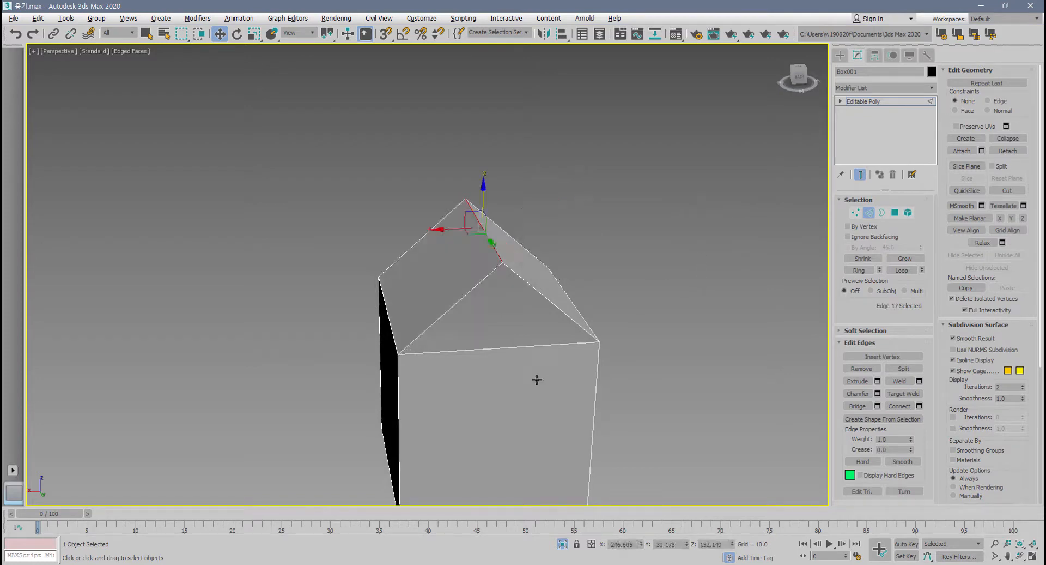
Weld the two separate raised edges again with a threshold of 201.98 and undo the weld.
{"action": "middle_click_drag", "start_coordinate": [537, 378], "coordinate": [554, 306], "text": "alt"}
{"action": "scroll", "coordinate": [523, 290], "scroll_direction": "up", "scroll_amount": 8}
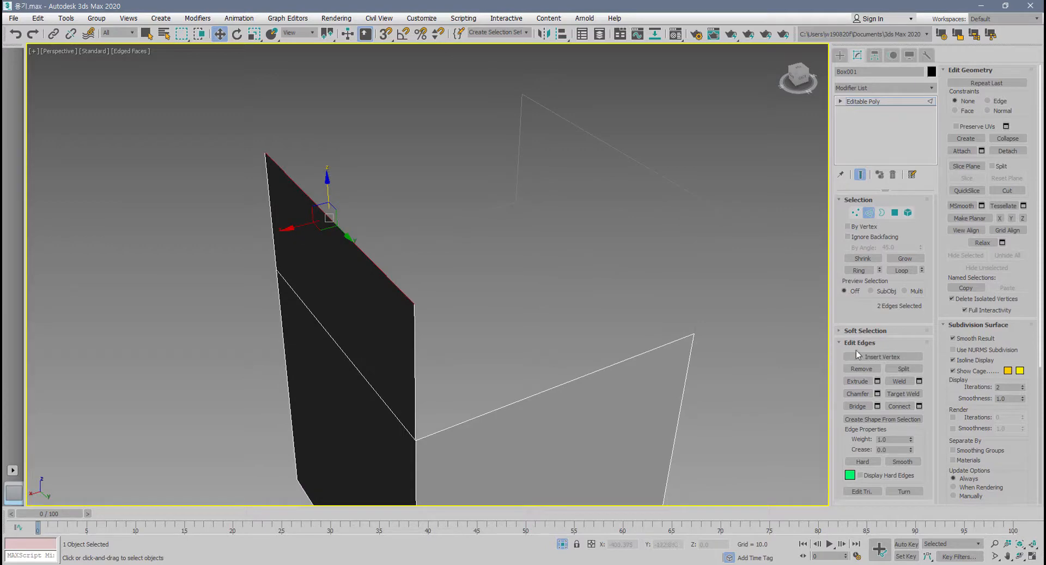
{"action": "left_click", "coordinate": [919, 381]}
{"action": "middle_click_drag", "start_coordinate": [627, 327], "coordinate": [413, 255], "text": "alt"}
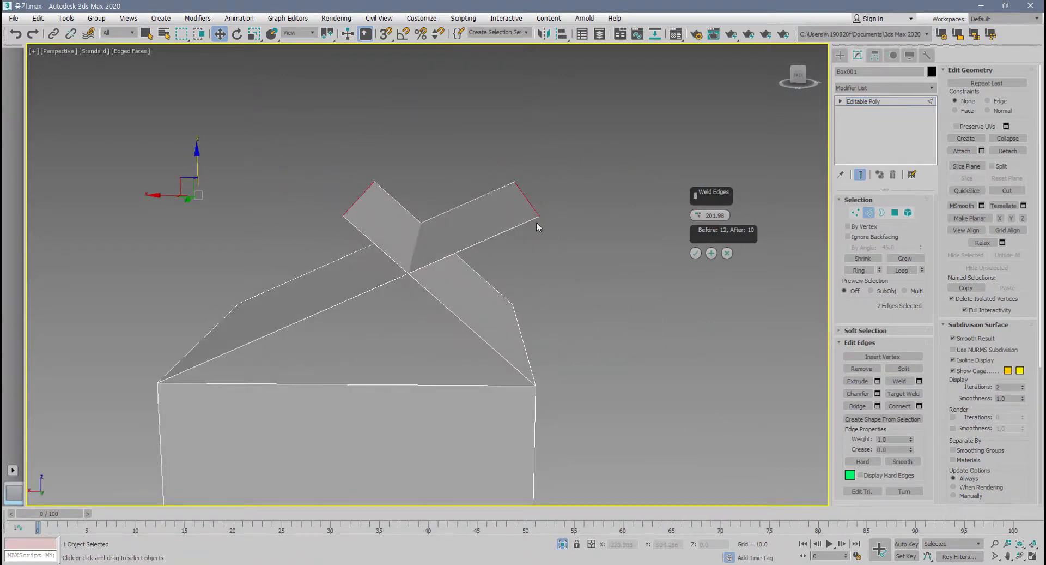
{"action": "left_click", "coordinate": [695, 252]}
{"action": "middle_click_drag", "start_coordinate": [561, 374], "coordinate": [614, 368], "text": "alt"}
{"action": "key", "text": "ctrl+z"}
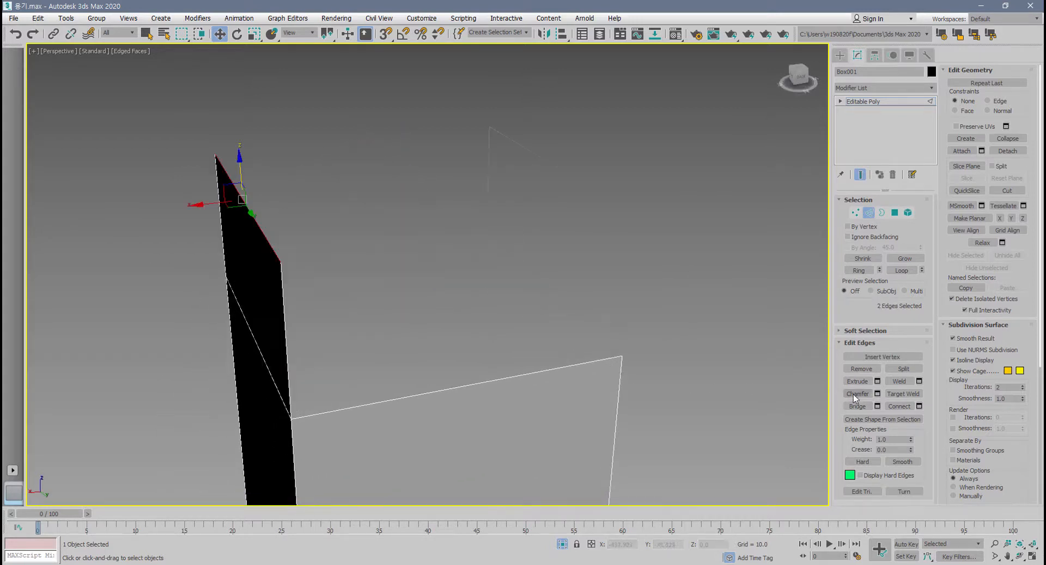
Target-weld one raised edge onto the opposite raised edge and undo it.
{"action": "left_click", "coordinate": [903, 393]}
{"action": "middle_click_drag", "start_coordinate": [660, 381], "coordinate": [473, 368], "text": "alt"}
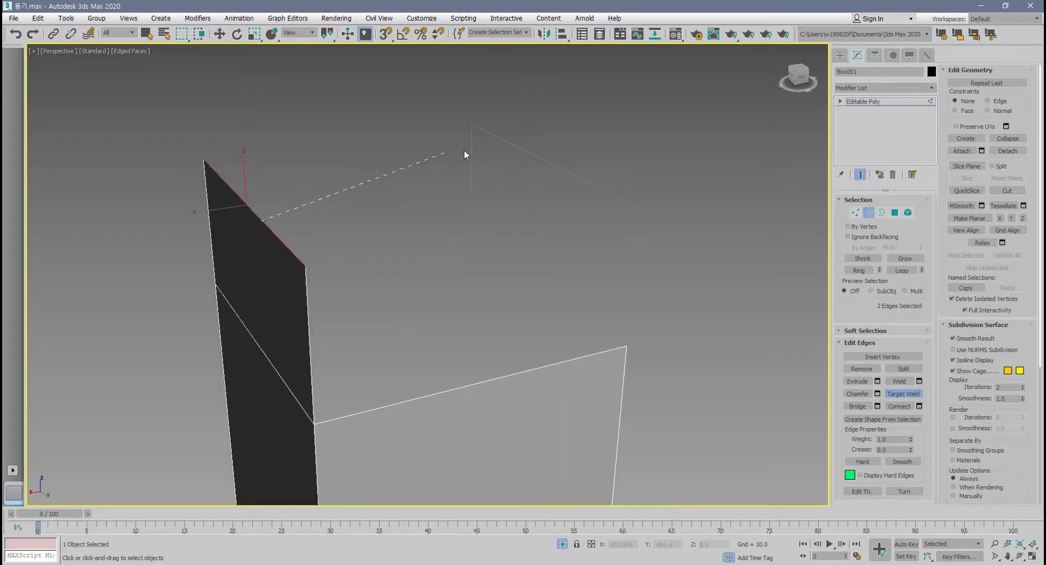
{"action": "left_click", "coordinate": [546, 159]}
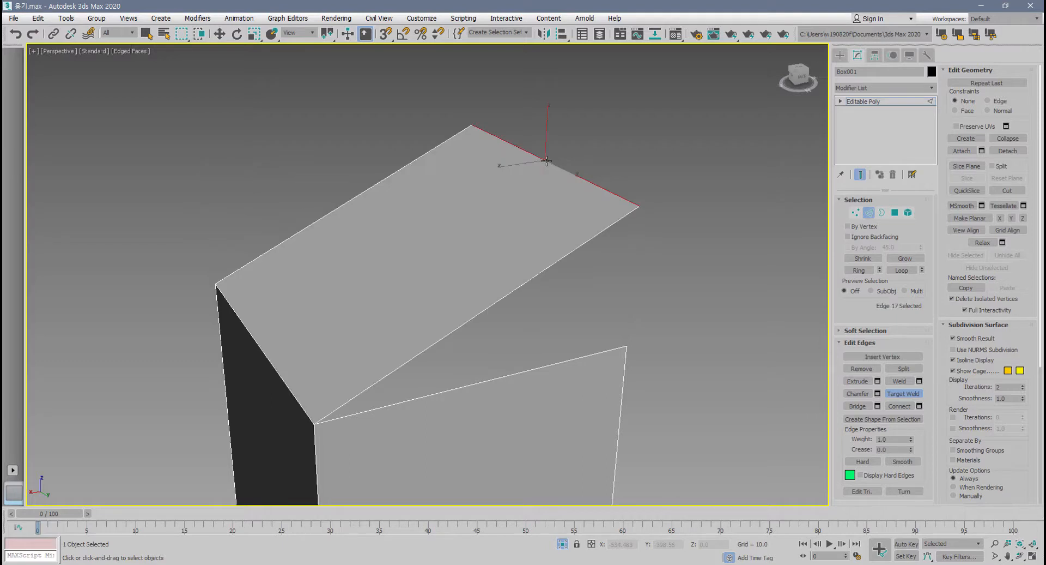
{"action": "left_click", "coordinate": [546, 161]}
{"action": "middle_click_drag", "start_coordinate": [530, 192], "coordinate": [501, 235], "text": "alt"}
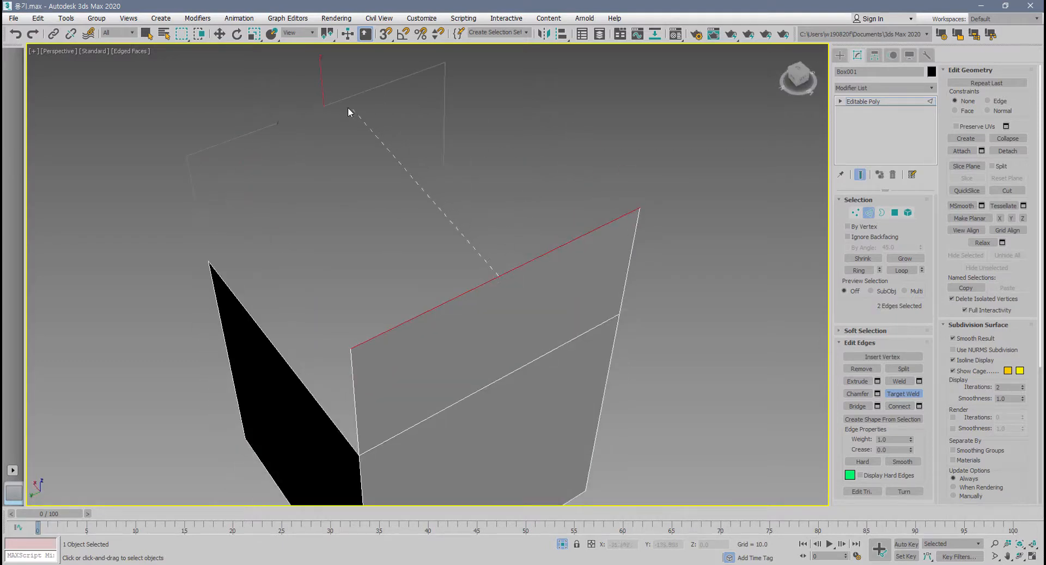
{"action": "middle_click_drag", "start_coordinate": [335, 102], "coordinate": [428, 266], "text": "alt"}
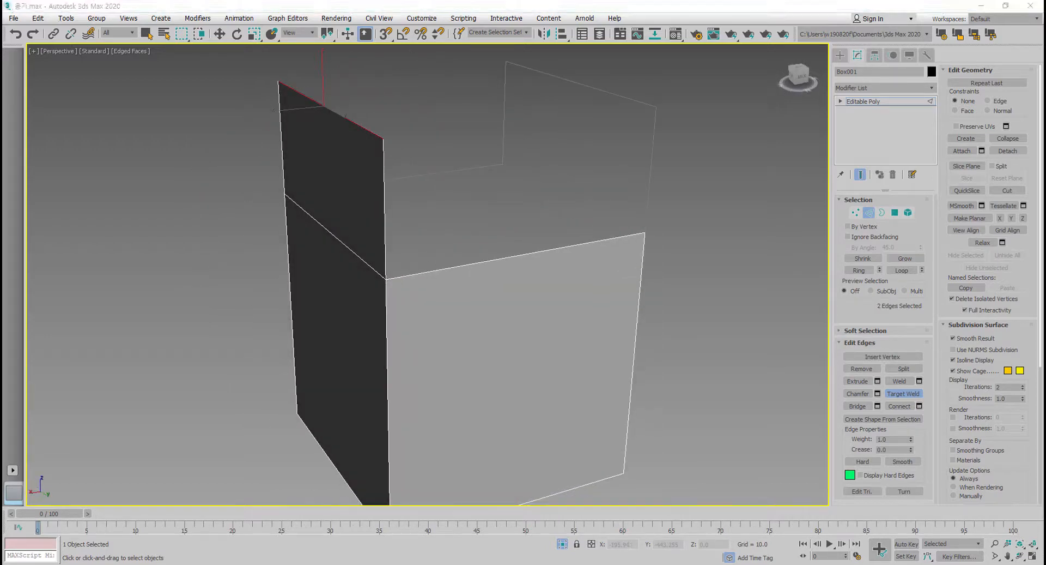
Weld the two raised edges into a single ridge edge over the box using a 201.98 threshold.
{"action": "left_click", "coordinate": [919, 381]}
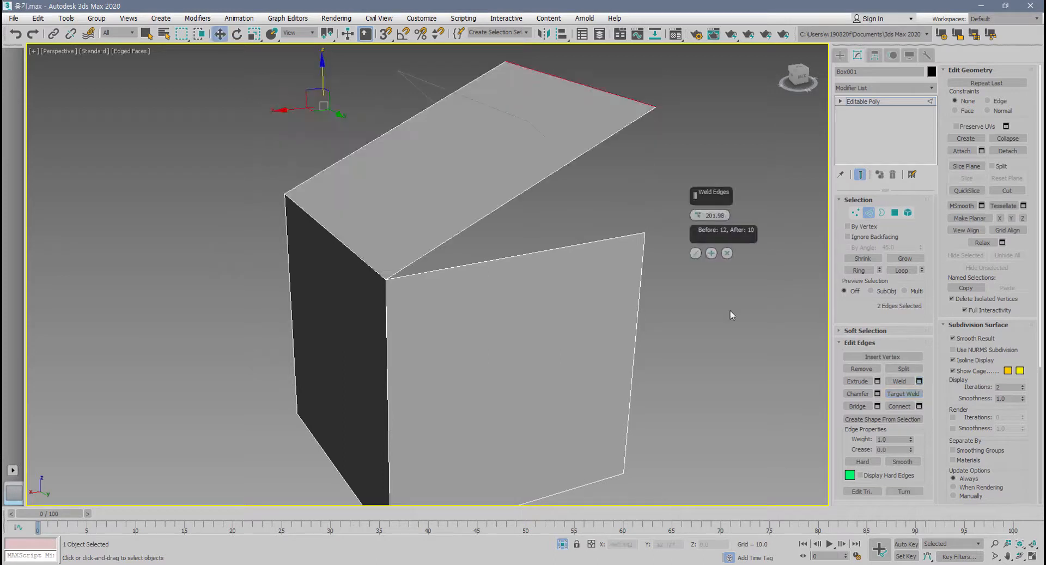
{"action": "middle_click_drag", "start_coordinate": [618, 295], "coordinate": [571, 328]}
{"action": "left_click", "coordinate": [696, 253]}
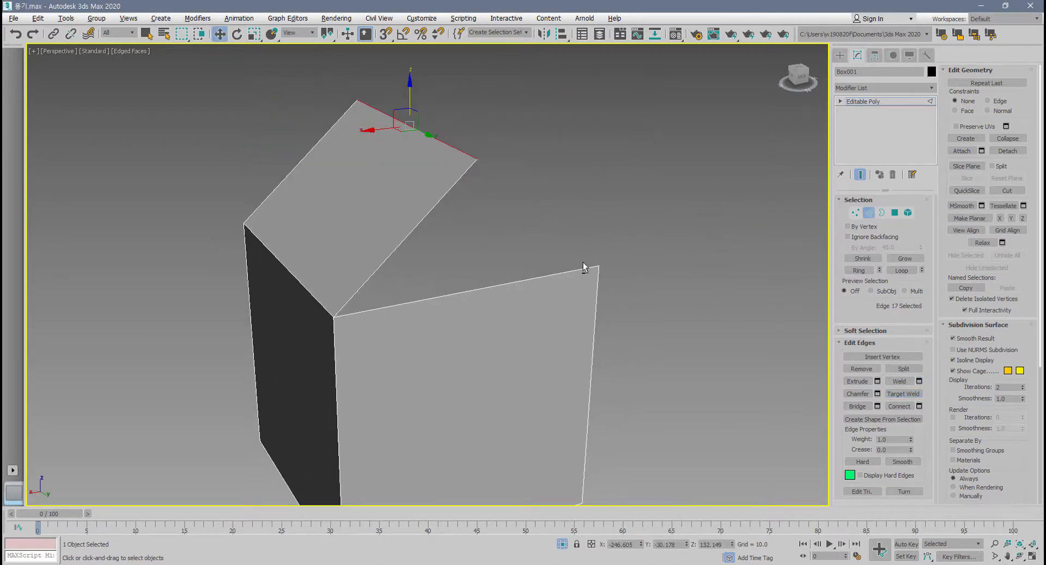
{"action": "middle_click_drag", "start_coordinate": [588, 271], "coordinate": [531, 296], "text": "alt"}
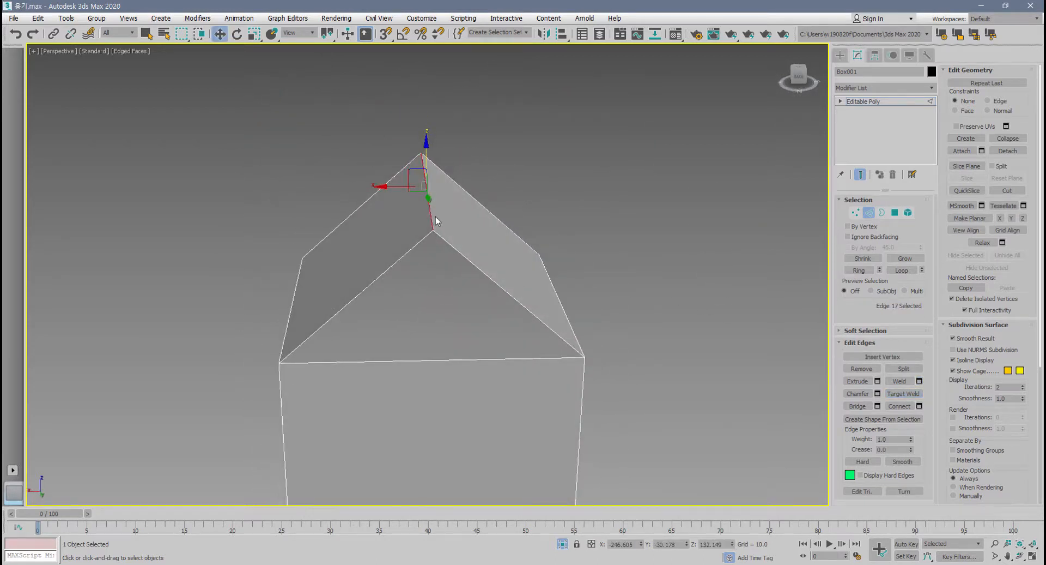
{"action": "middle_click_drag", "start_coordinate": [436, 216], "coordinate": [464, 220], "text": "alt"}
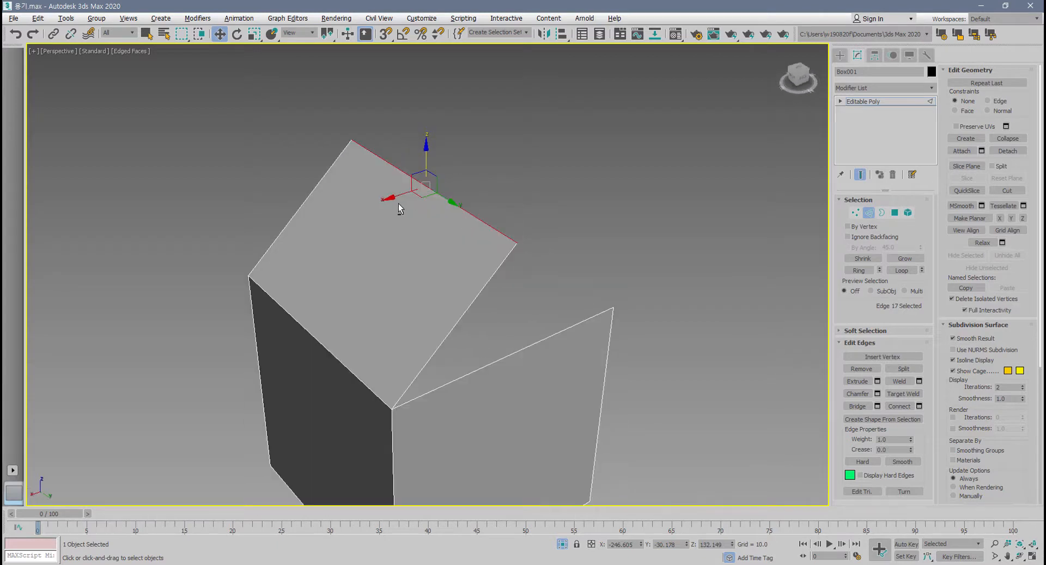
{"action": "middle_click_drag", "start_coordinate": [398, 205], "coordinate": [514, 244], "text": "alt"}
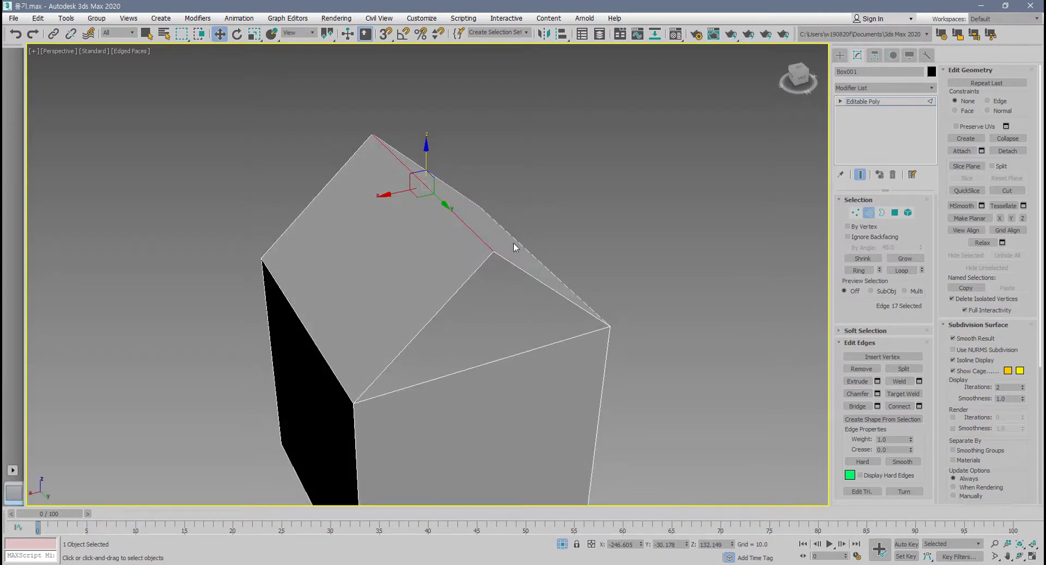
Split the ridge edge and move one of the resulting edges outward along X.
{"action": "left_click", "coordinate": [904, 369]}
{"action": "left_click_drag", "start_coordinate": [401, 194], "coordinate": [362, 203]}
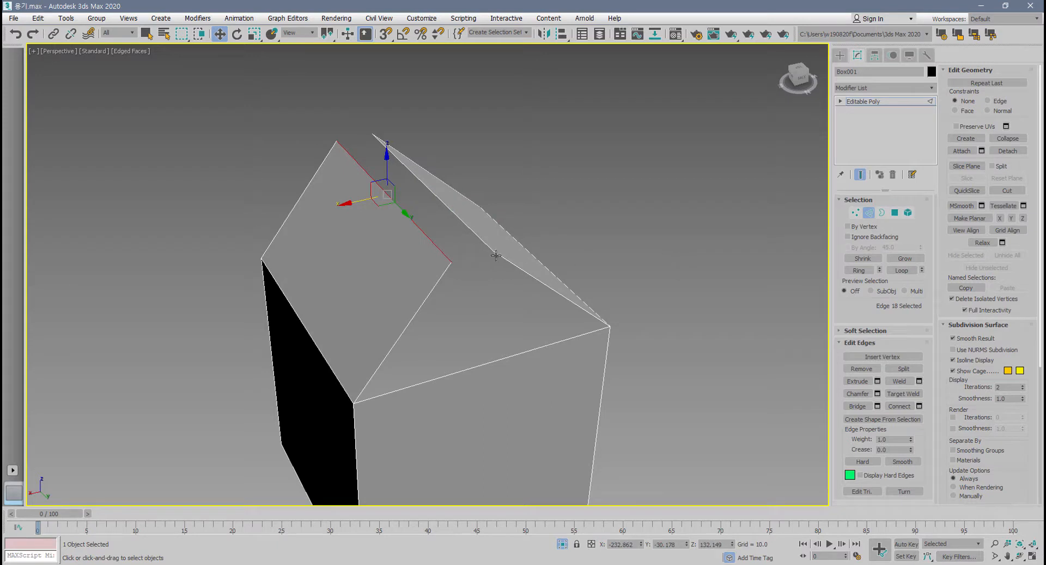
Select both separated ridge edges and weld them back together.
{"action": "left_click", "coordinate": [480, 238], "text": "ctrl"}
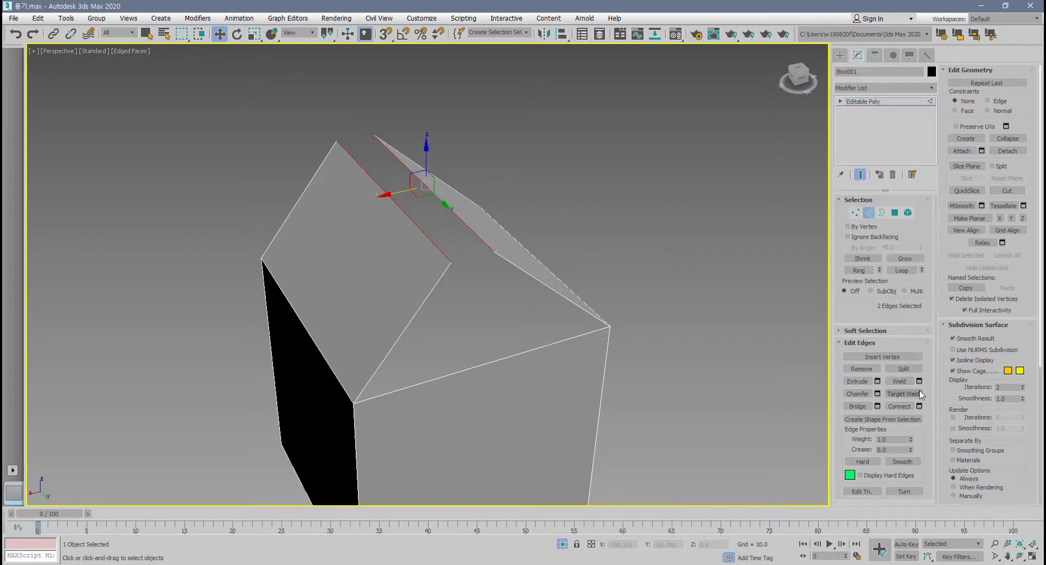
{"action": "left_click", "coordinate": [900, 381]}
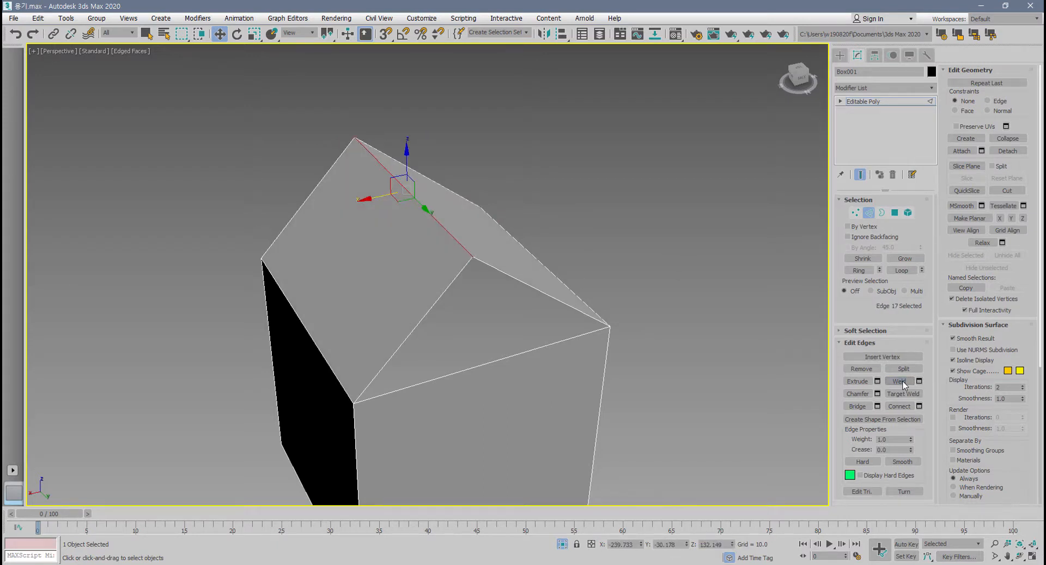
{"action": "middle_click_drag", "start_coordinate": [598, 328], "coordinate": [590, 330], "text": "alt"}
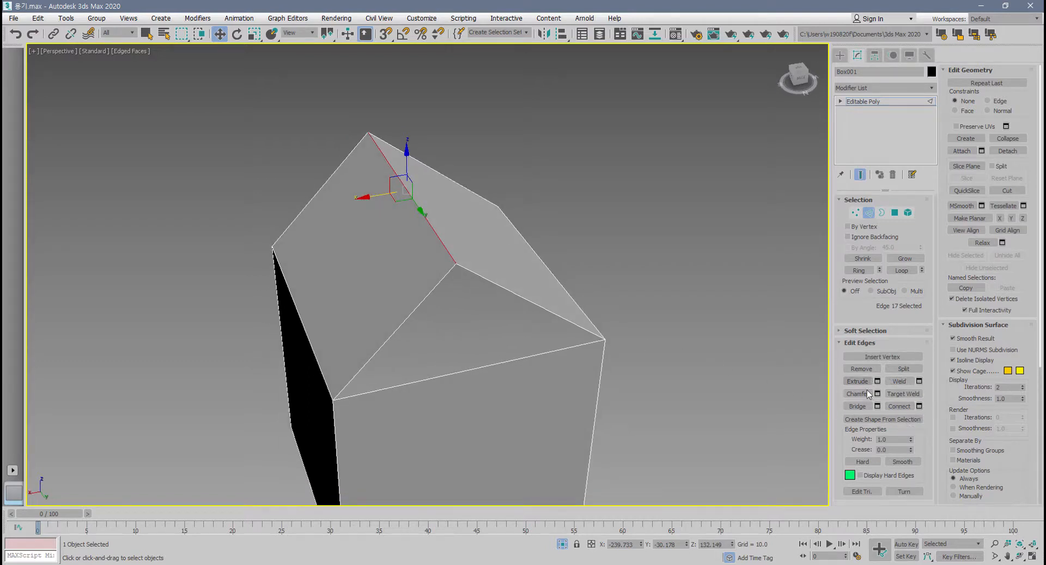
{"action": "middle_click_drag", "start_coordinate": [600, 379], "coordinate": [571, 371]}
Undo the weld, the edge move and the split on the box's ridge edge.
{"action": "key", "text": "ctrl+z"}
{"action": "key", "text": "ctrl+z"}
{"action": "key", "text": "ctrl+z"}
{"action": "middle_click_drag", "start_coordinate": [500, 306], "coordinate": [492, 312], "text": "alt"}
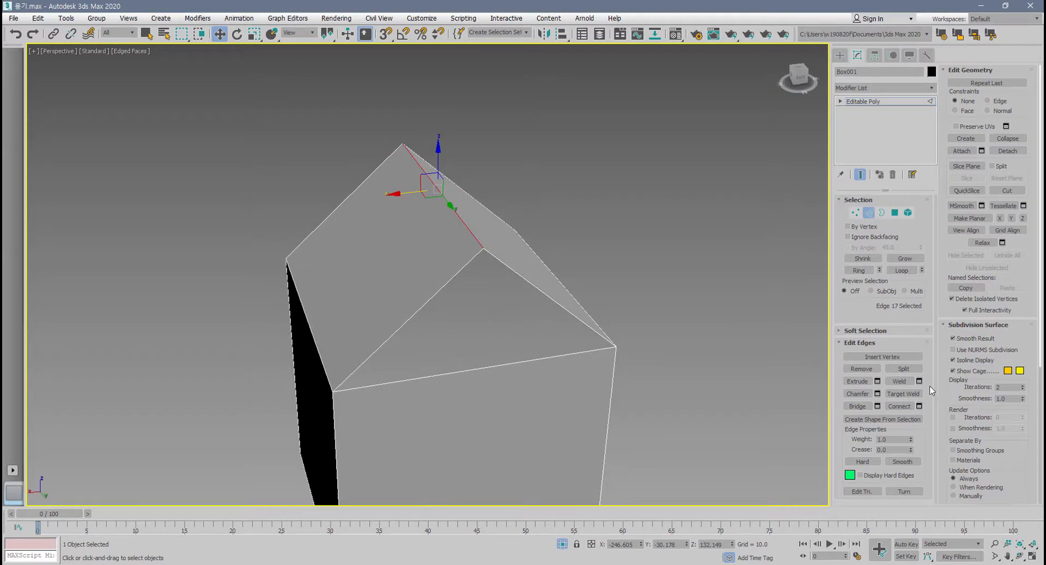
{"action": "middle_click_drag", "start_coordinate": [647, 390], "coordinate": [652, 387], "text": "alt"}
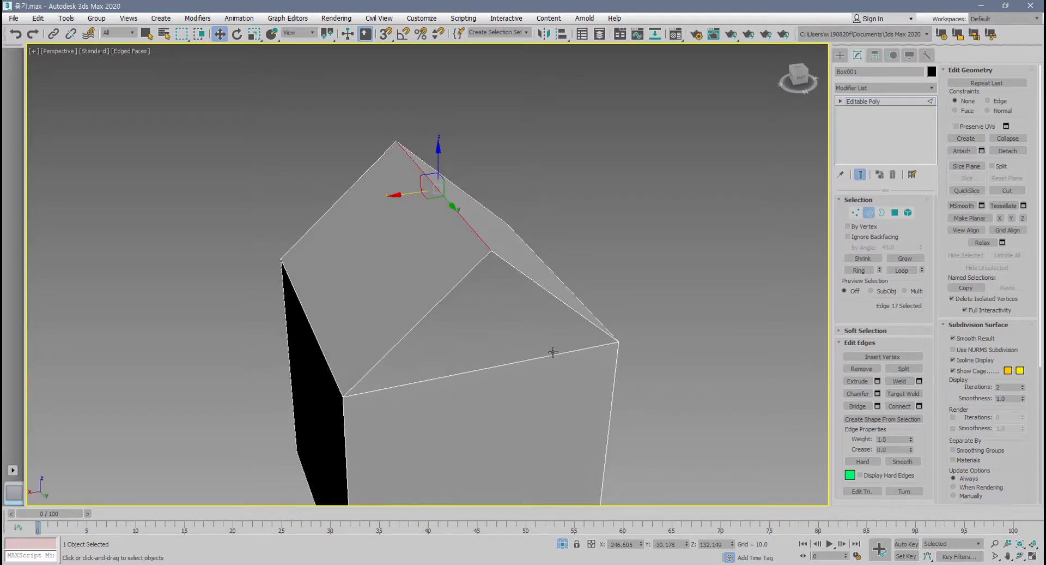
{"action": "middle_click_drag", "start_coordinate": [553, 352], "coordinate": [538, 352], "text": "alt"}
Select the open borders around the box's gabled top at the border level.
{"action": "middle_click_drag", "start_coordinate": [576, 287], "coordinate": [435, 319], "text": "alt"}
{"action": "left_click", "coordinate": [882, 212]}
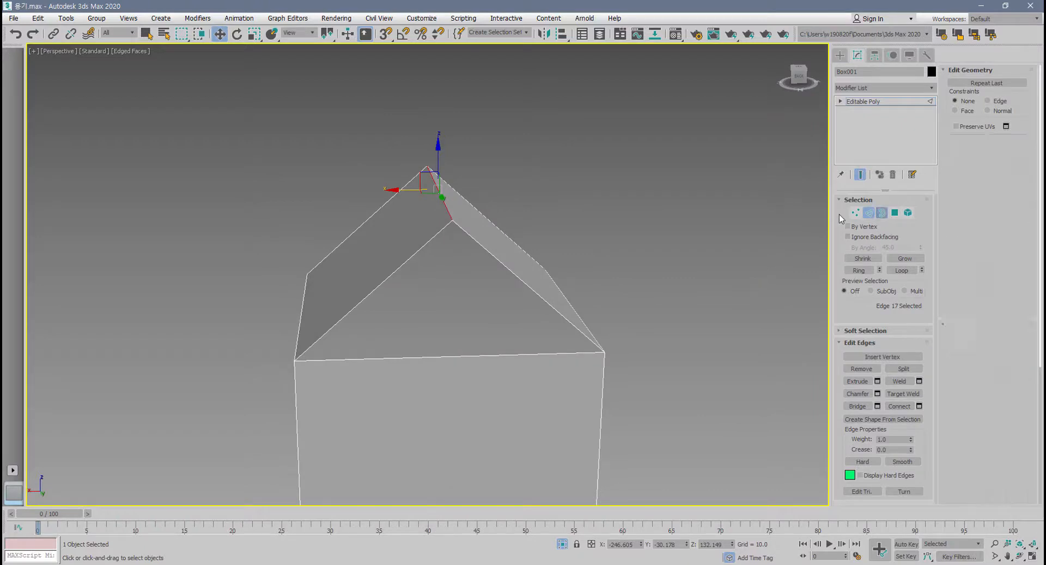
{"action": "left_click_drag", "start_coordinate": [582, 162], "coordinate": [357, 399]}
{"action": "middle_click_drag", "start_coordinate": [357, 399], "coordinate": [759, 284], "text": "alt"}
Return to the edge level and apply a weld to the ridge edge with a 201.98 threshold.
{"action": "left_click", "coordinate": [869, 212]}
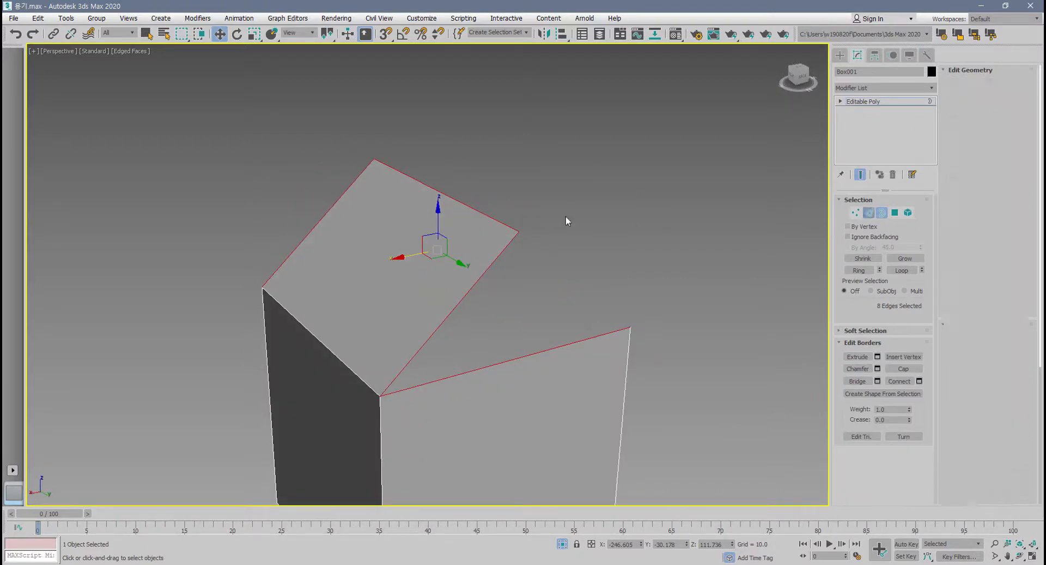
{"action": "left_click", "coordinate": [492, 227]}
{"action": "middle_click_drag", "start_coordinate": [492, 227], "coordinate": [460, 247], "text": "alt"}
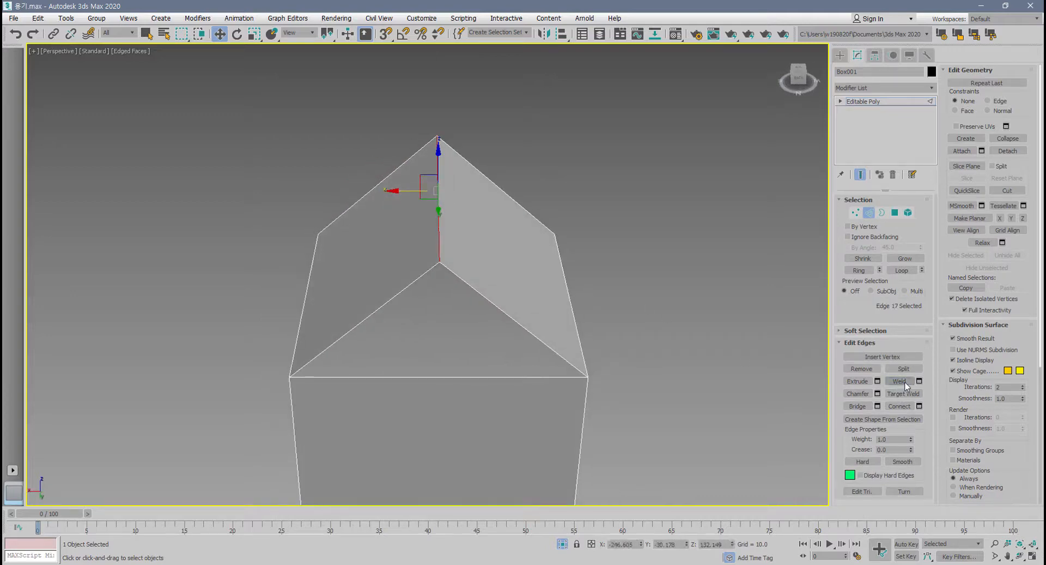
{"action": "left_click", "coordinate": [920, 381]}
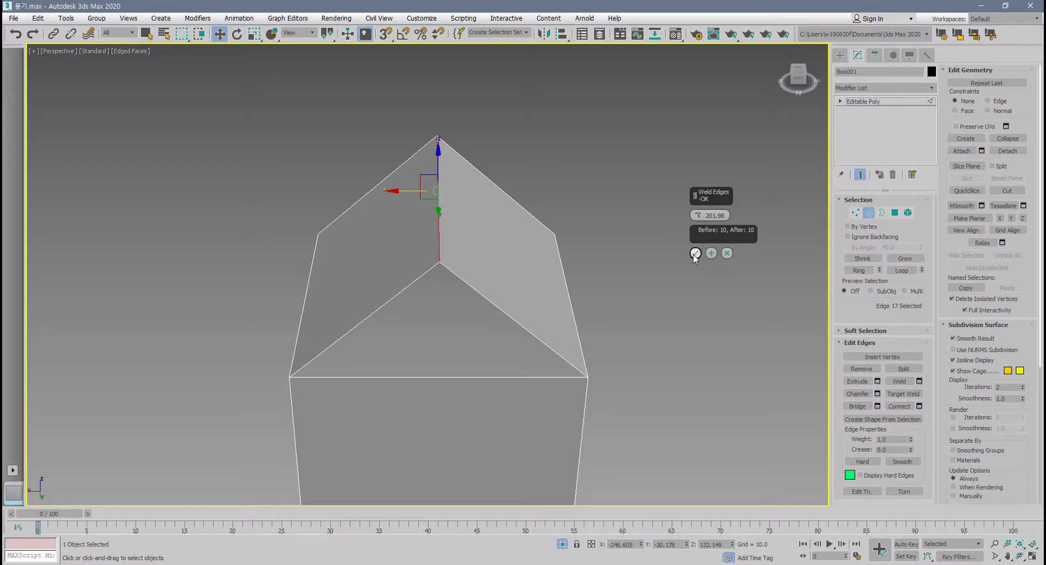
{"action": "left_click", "coordinate": [696, 253]}
Try shifting the ridge's end vertex sideways at the vertex level to test the weld, and undo the move.
{"action": "left_click", "coordinate": [855, 212]}
{"action": "left_click", "coordinate": [437, 260]}
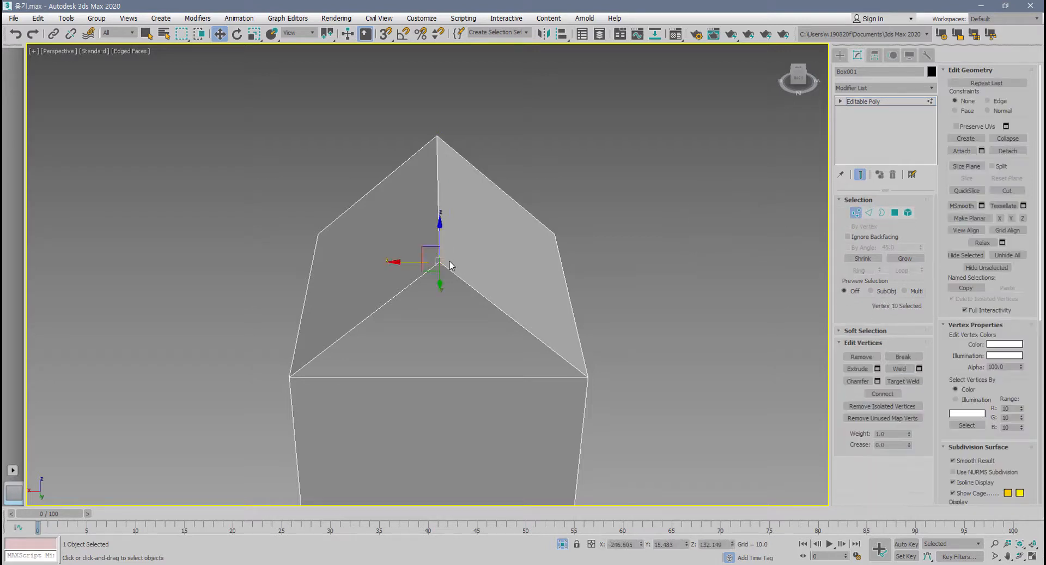
{"action": "key", "text": "ctrl+z"}
{"action": "left_click_drag", "start_coordinate": [437, 263], "coordinate": [410, 263]}
{"action": "key", "text": "ctrl+z"}
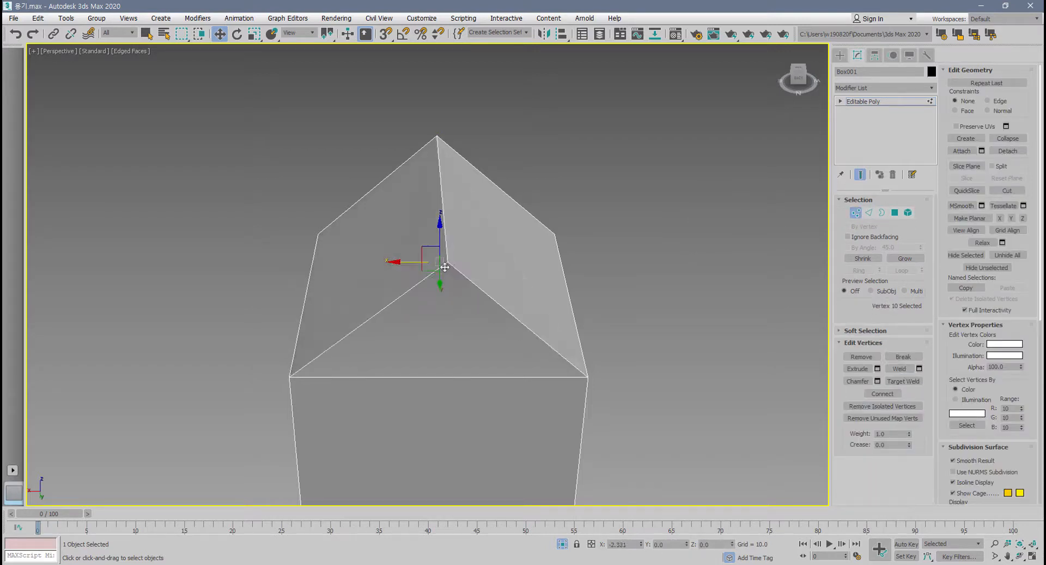
Select the open triangular borders at both ends of the box's gabled top and cap them.
{"action": "left_click", "coordinate": [869, 212]}
{"action": "middle_click_drag", "start_coordinate": [491, 297], "coordinate": [708, 303], "text": "alt"}
{"action": "left_click", "coordinate": [881, 212]}
{"action": "left_click", "coordinate": [451, 383]}
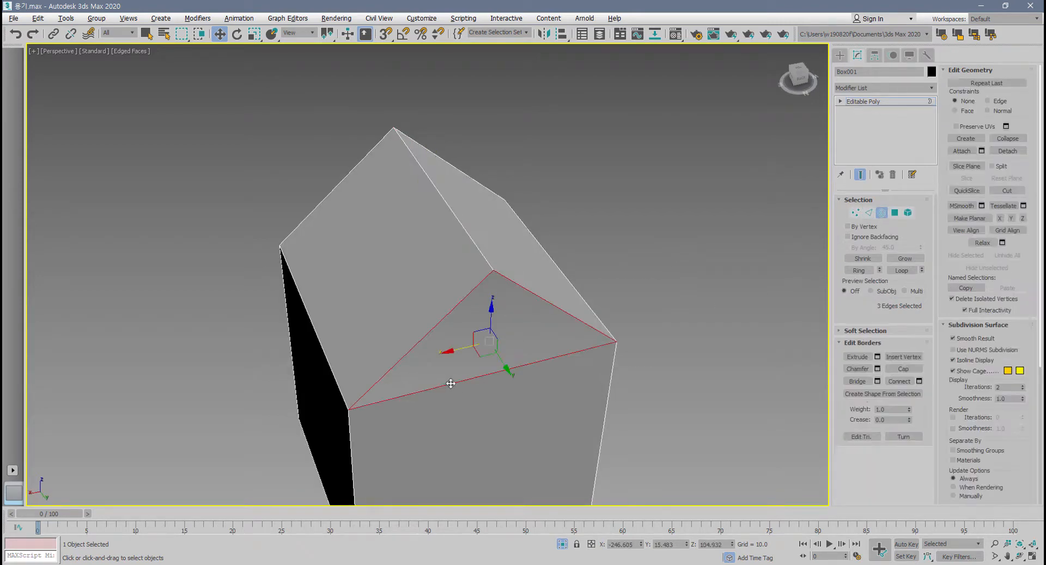
{"action": "left_click", "coordinate": [284, 243], "text": "ctrl"}
{"action": "mouse_move", "coordinate": [346, 303]}
{"action": "middle_mouse_down", "text": "alt"}
{"action": "mouse_move", "coordinate": [461, 303]}
{"action": "mouse_move", "coordinate": [385, 281]}
{"action": "mouse_move", "coordinate": [349, 292]}
{"action": "mouse_move", "coordinate": [362, 308]}
{"action": "middle_mouse_up", "text": "alt"}
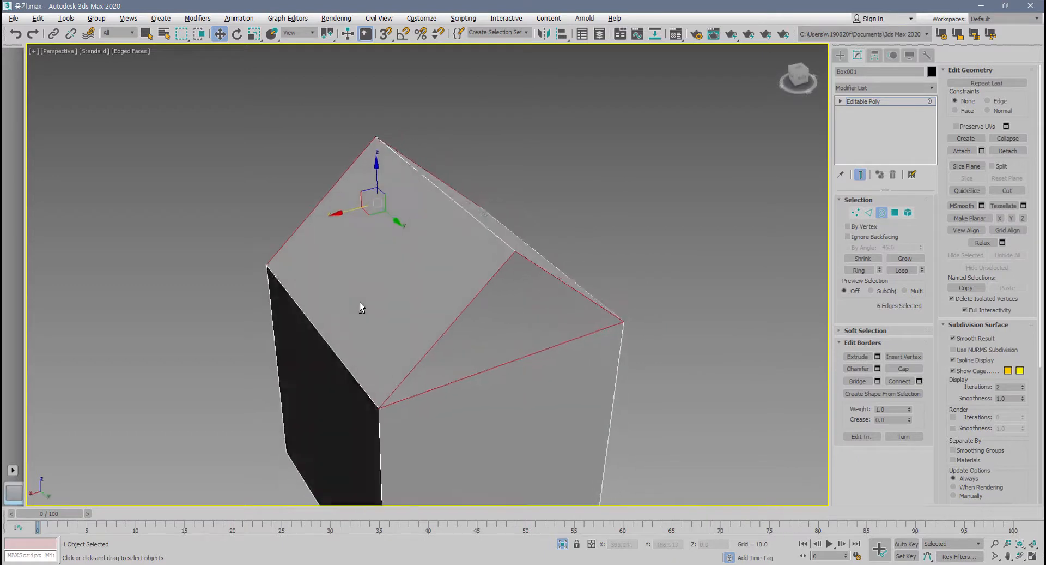
{"action": "left_click", "coordinate": [904, 369]}
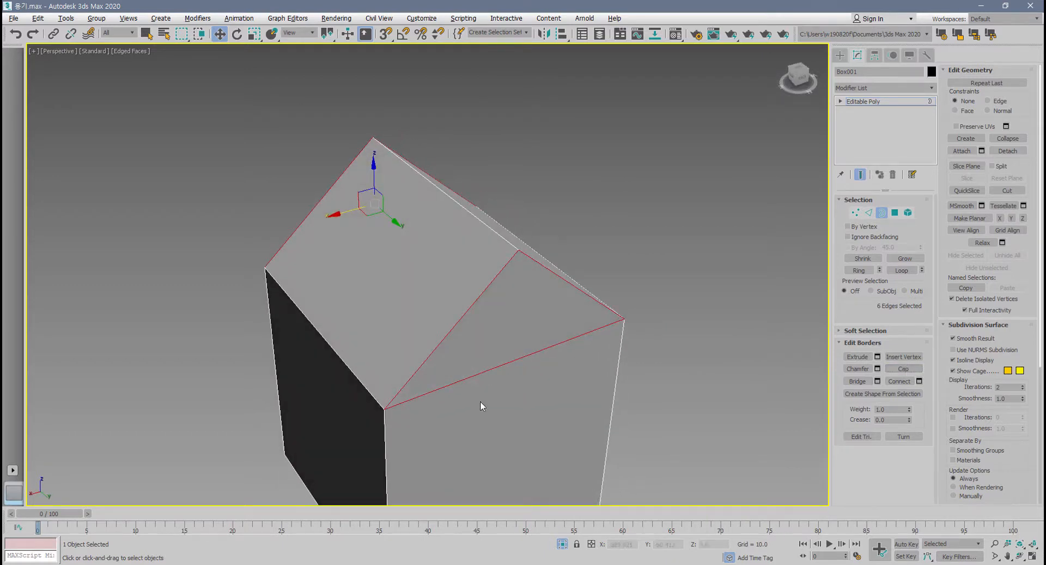
{"action": "mouse_move", "coordinate": [480, 400]}
{"action": "middle_mouse_down", "text": "alt"}
{"action": "mouse_move", "coordinate": [603, 368]}
{"action": "mouse_move", "coordinate": [485, 387]}
{"action": "mouse_move", "coordinate": [597, 394]}
{"action": "mouse_move", "coordinate": [457, 400]}
{"action": "mouse_move", "coordinate": [481, 388]}
{"action": "middle_mouse_up", "text": "alt"}
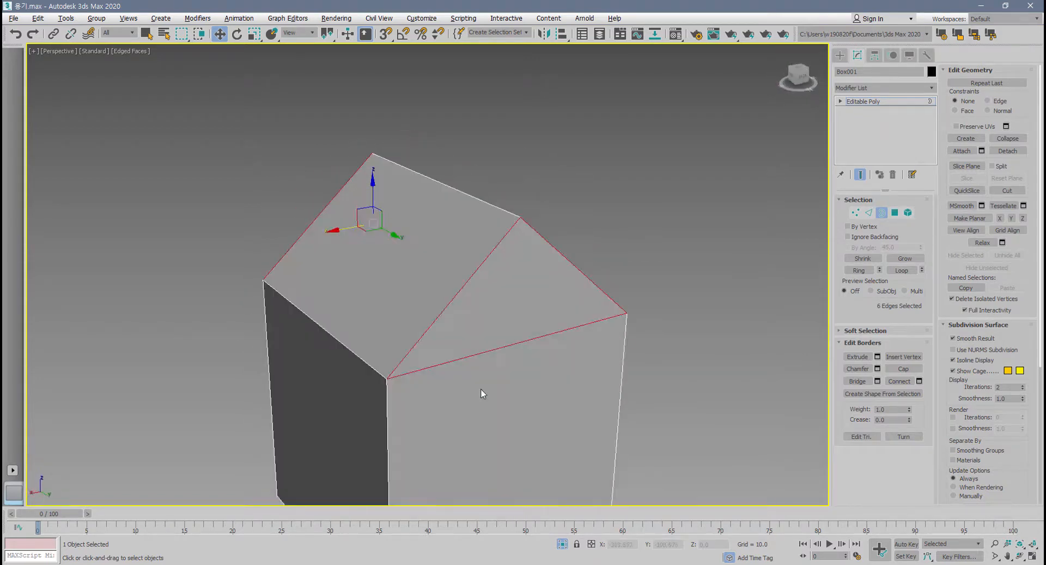
Select the two triangular gable faces at both ends of the roof at the polygon level.
{"action": "left_click", "coordinate": [895, 215]}
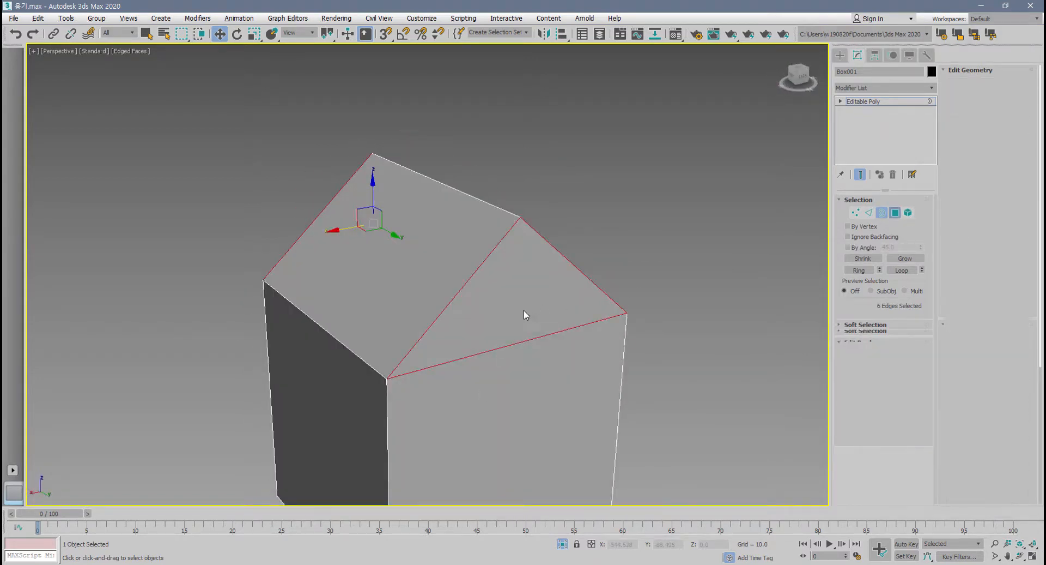
{"action": "left_click", "coordinate": [524, 309]}
{"action": "middle_click_drag", "start_coordinate": [524, 310], "coordinate": [628, 308], "text": "alt"}
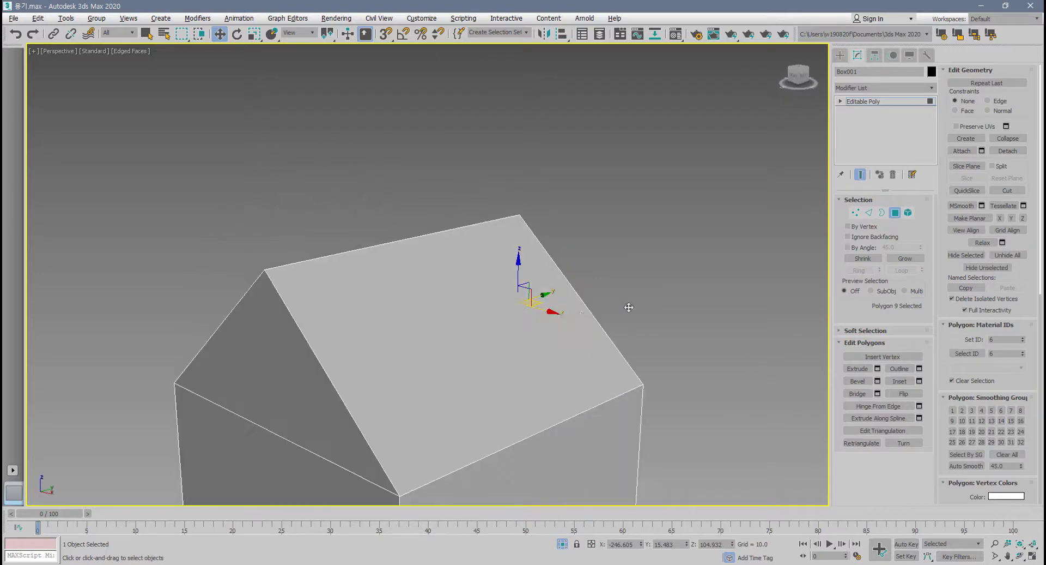
{"action": "left_click", "coordinate": [280, 368], "text": "ctrl"}
{"action": "middle_click_drag", "start_coordinate": [276, 369], "coordinate": [548, 328], "text": "alt"}
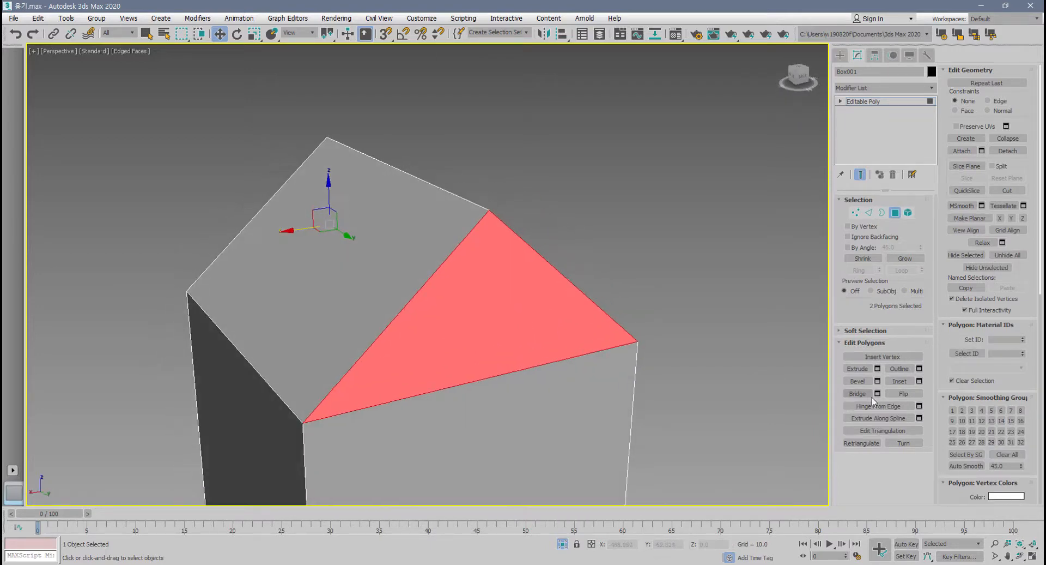
Inset both gable polygons by 2.0.
{"action": "left_click", "coordinate": [919, 381]}
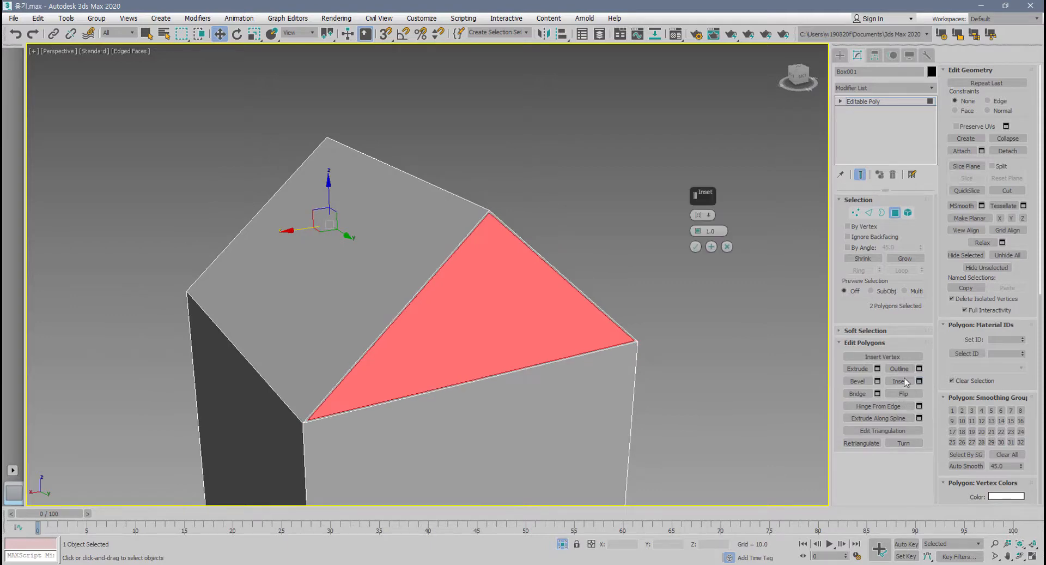
{"action": "mouse_move", "coordinate": [700, 233]}
{"action": "left_mouse_down"}
{"action": "mouse_move", "coordinate": [698, 205]}
{"action": "mouse_move", "coordinate": [694, 223]}
{"action": "left_mouse_up"}
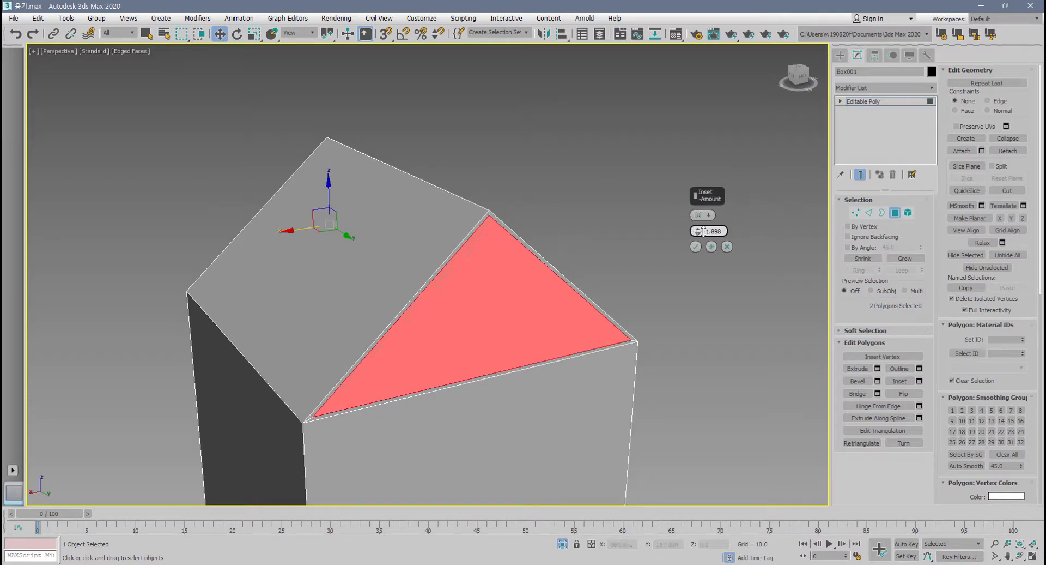
{"action": "type", "text": "1"}
{"action": "key", "text": "Return"}
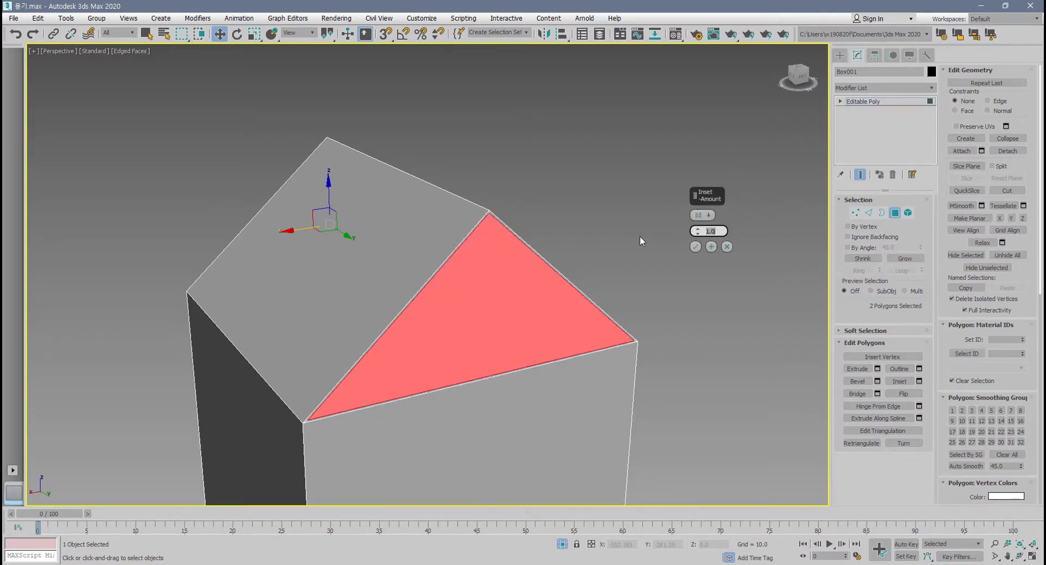
{"action": "left_click", "coordinate": [712, 247]}
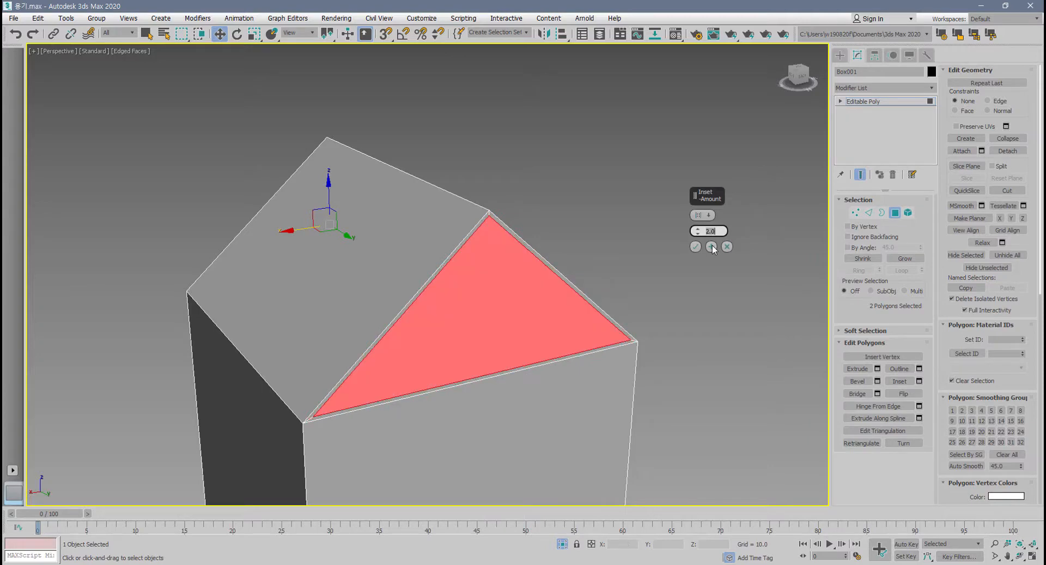
{"action": "left_click", "coordinate": [696, 247]}
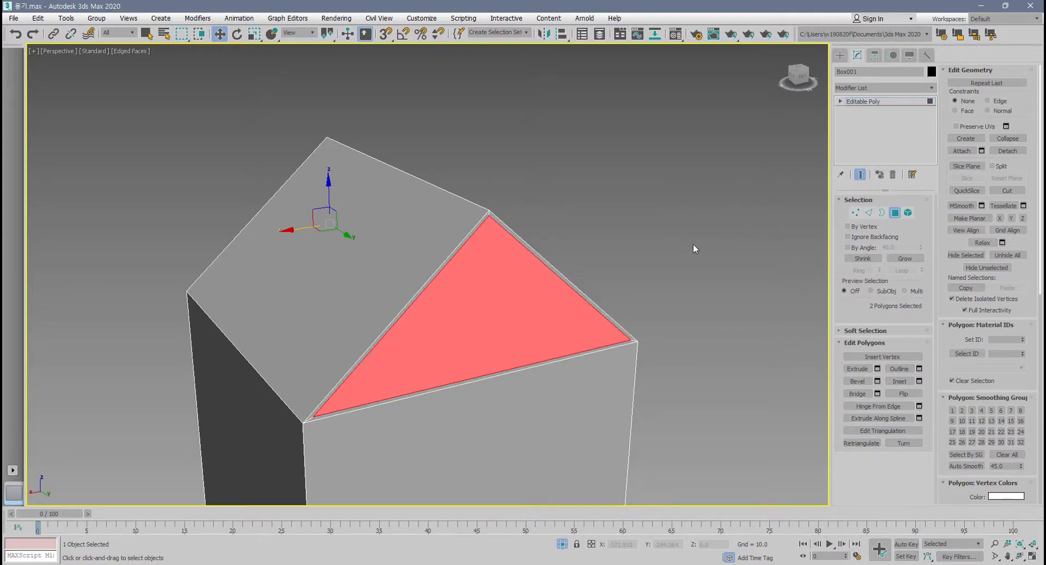
Extrude both inset gable polygons inward with a height of -93.8, checking their depth in the Left view.
{"action": "middle_click_drag", "start_coordinate": [694, 250], "coordinate": [670, 294], "text": "alt"}
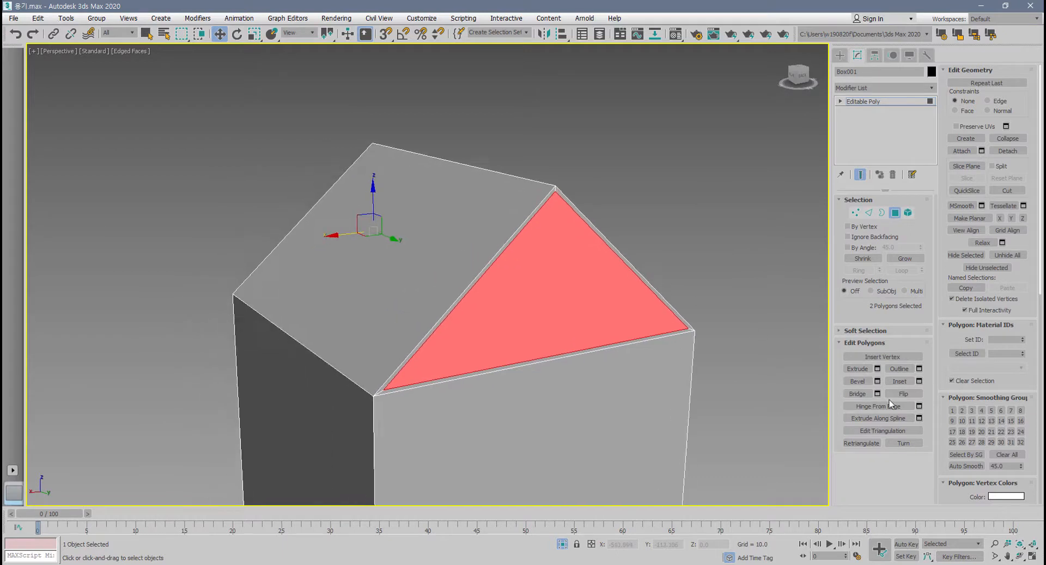
{"action": "left_click", "coordinate": [877, 368]}
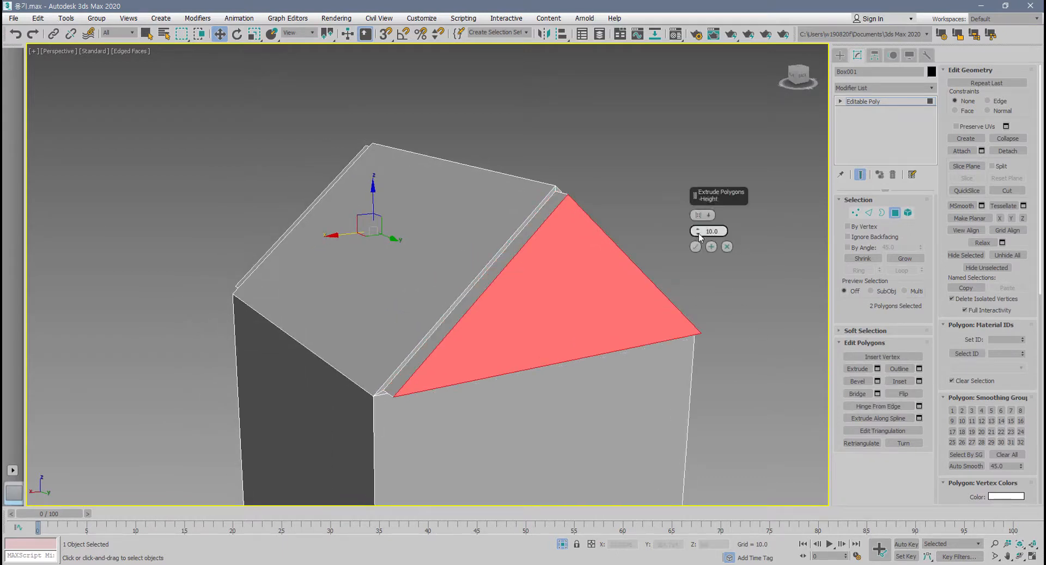
{"action": "left_click_drag", "start_coordinate": [700, 236], "coordinate": [712, 443]}
{"action": "key", "text": "alt+w"}
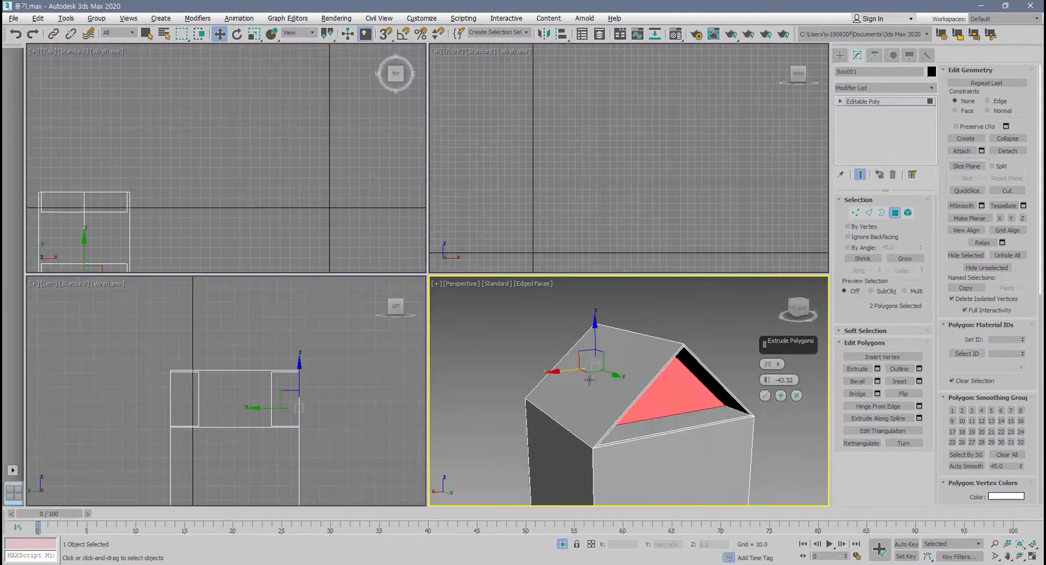
{"action": "scroll", "coordinate": [299, 385], "scroll_direction": "up", "scroll_amount": 5}
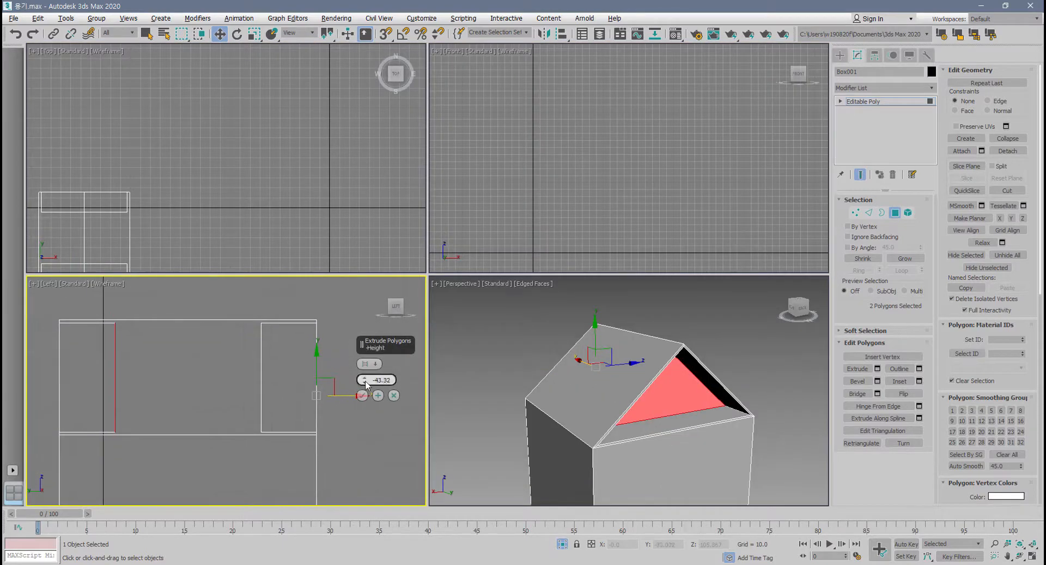
{"action": "left_click_drag", "start_coordinate": [365, 380], "coordinate": [374, 522]}
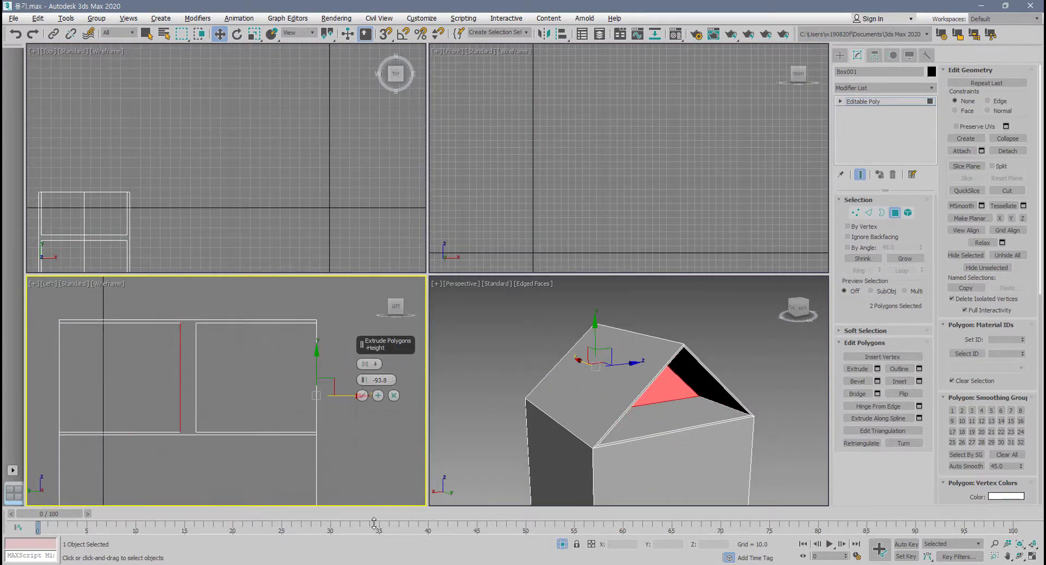
{"action": "left_click", "coordinate": [363, 396]}
Try shrinking the two recessed gable polygons with an Outline amount of -48.483.
{"action": "middle_click_drag", "start_coordinate": [626, 427], "coordinate": [572, 391], "text": "alt"}
{"action": "key", "text": "alt+w"}
{"action": "middle_click_drag", "start_coordinate": [468, 338], "coordinate": [431, 301], "text": "alt"}
{"action": "key", "text": "r"}
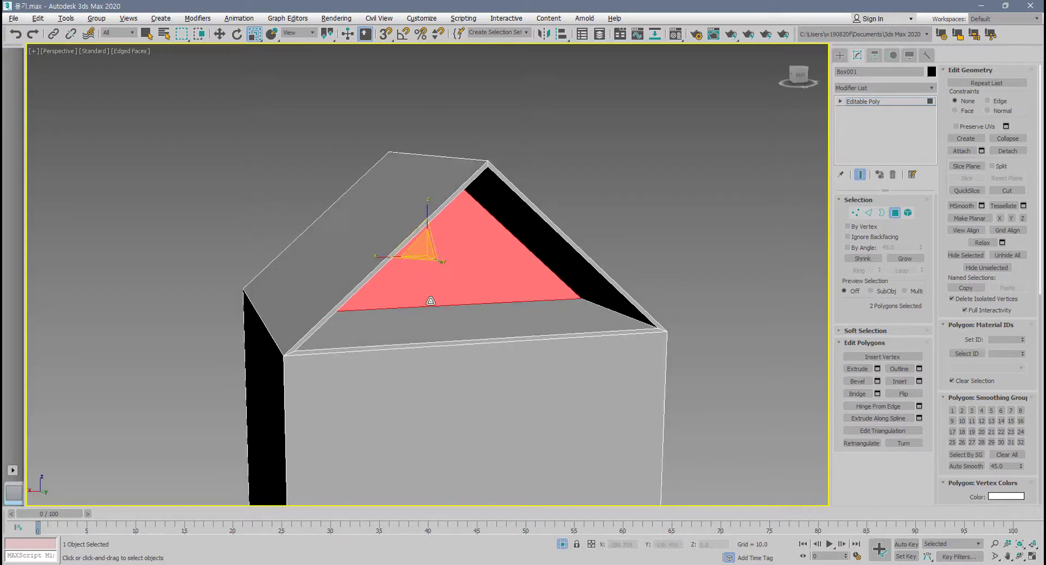
{"action": "left_click", "coordinate": [919, 369]}
{"action": "middle_click_drag", "start_coordinate": [733, 366], "coordinate": [698, 362], "text": "alt"}
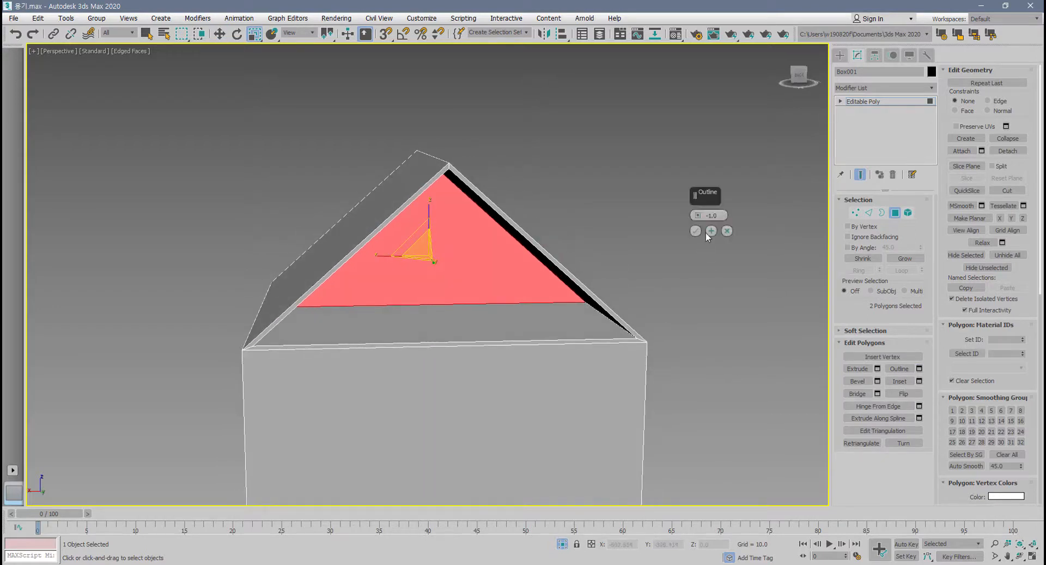
{"action": "left_click_drag", "start_coordinate": [698, 216], "coordinate": [699, 341]}
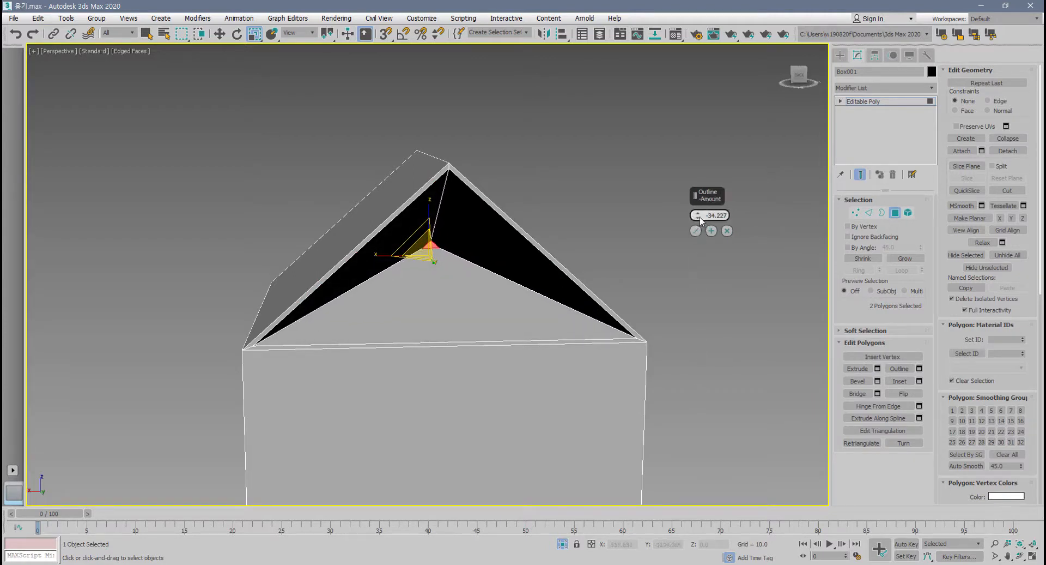
{"action": "left_click_drag", "start_coordinate": [701, 221], "coordinate": [701, 285]}
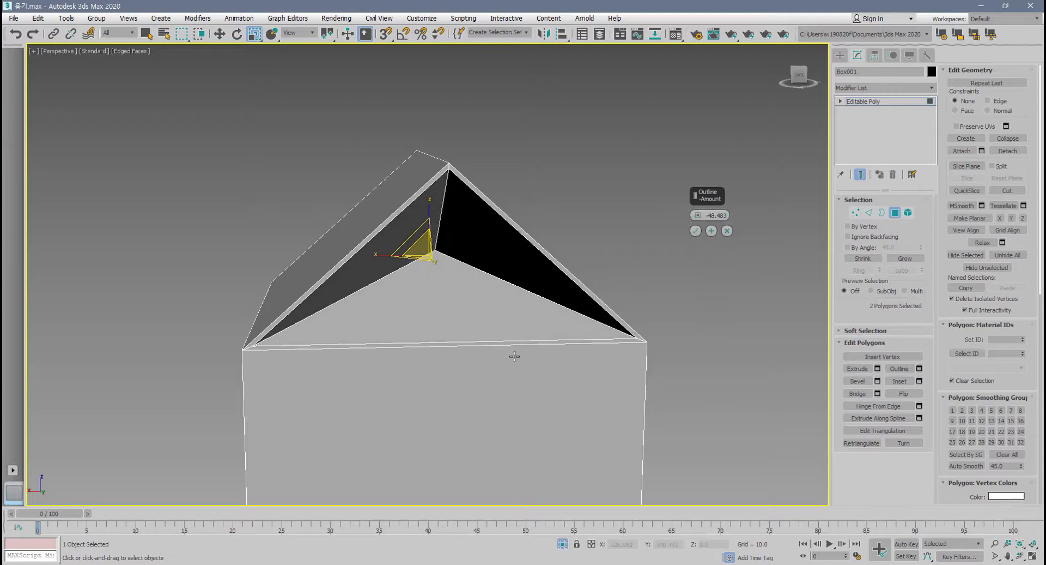
Inspect the outlined polygons in wireframe inside the roof and cancel the outline.
{"action": "key", "text": "alt+w"}
{"action": "middle_click_drag", "start_coordinate": [516, 359], "coordinate": [666, 414], "text": "alt"}
{"action": "key", "text": "F3"}
{"action": "scroll", "coordinate": [634, 377], "scroll_direction": "up", "scroll_amount": 4}
{"action": "middle_click_drag", "start_coordinate": [635, 377], "coordinate": [609, 387], "text": "alt"}
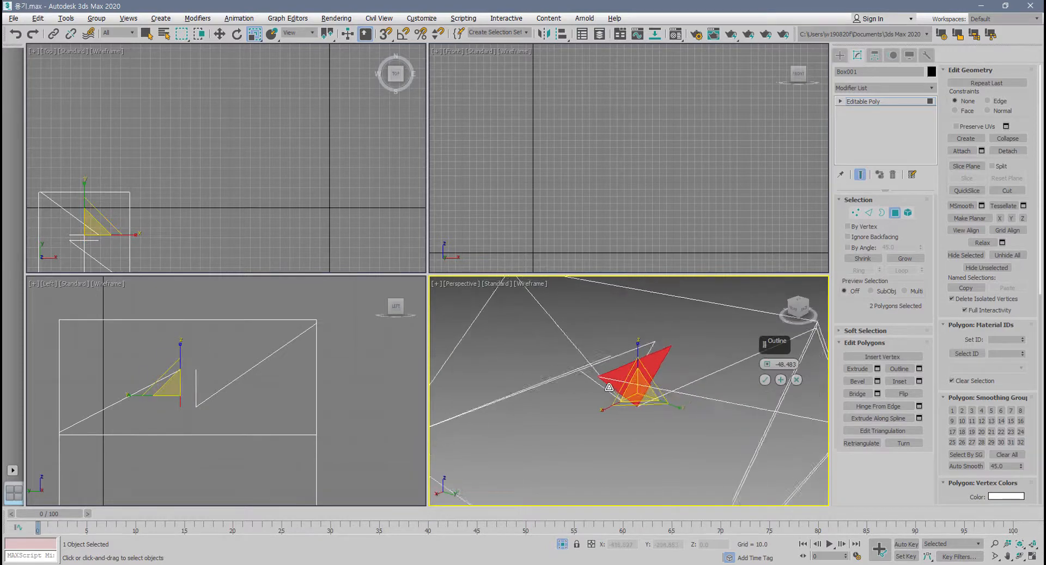
{"action": "left_click", "coordinate": [797, 379]}
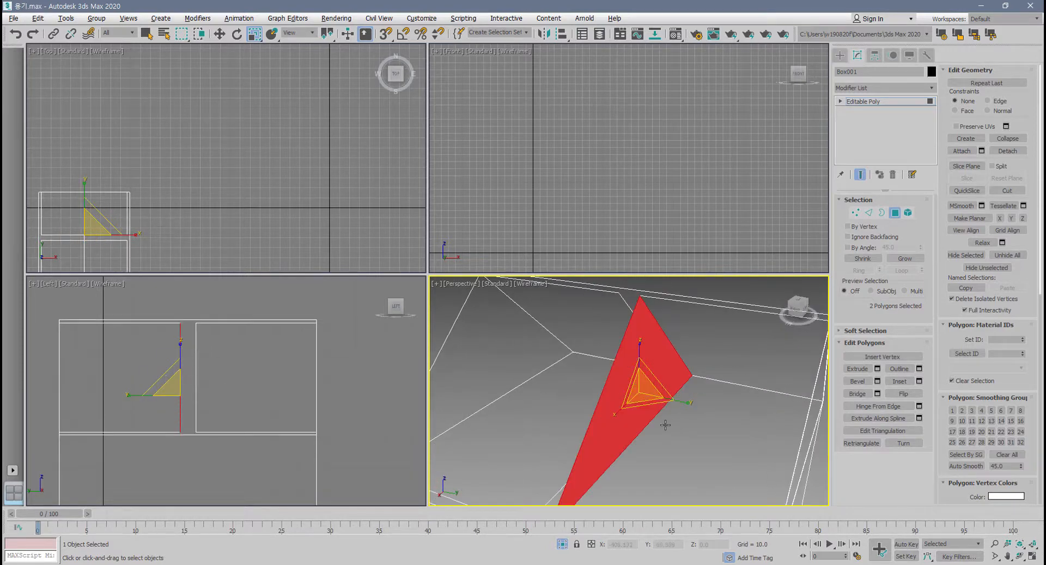
Restore the full-size shaded perspective view and uniformly scale the two recessed polygons down to tiny triangles.
{"action": "scroll", "coordinate": [665, 425], "scroll_direction": "down", "scroll_amount": 4}
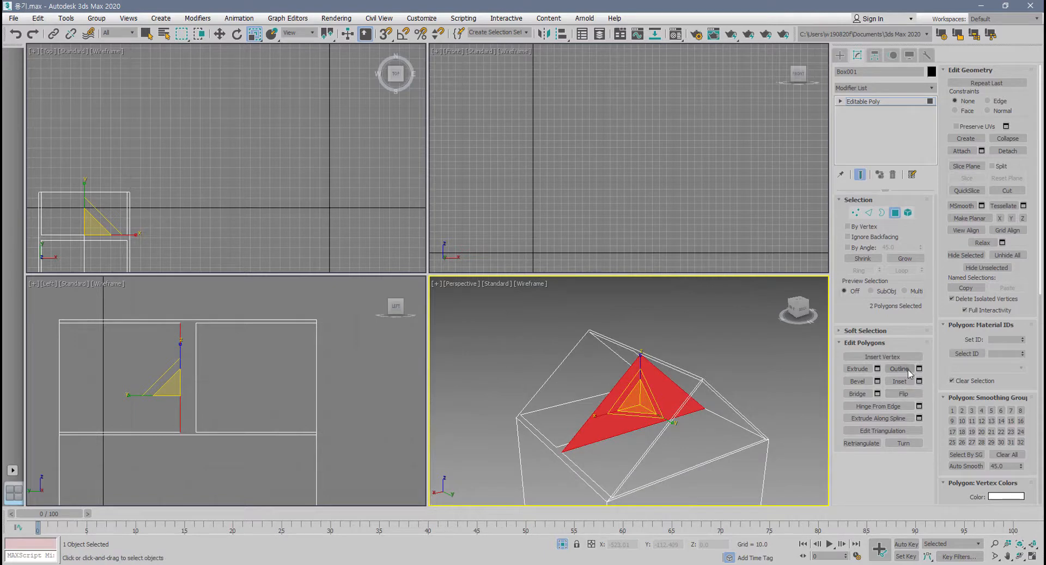
{"action": "middle_click_drag", "start_coordinate": [686, 376], "coordinate": [617, 381], "text": "alt"}
{"action": "key", "text": "alt+w"}
{"action": "key", "text": "F4"}
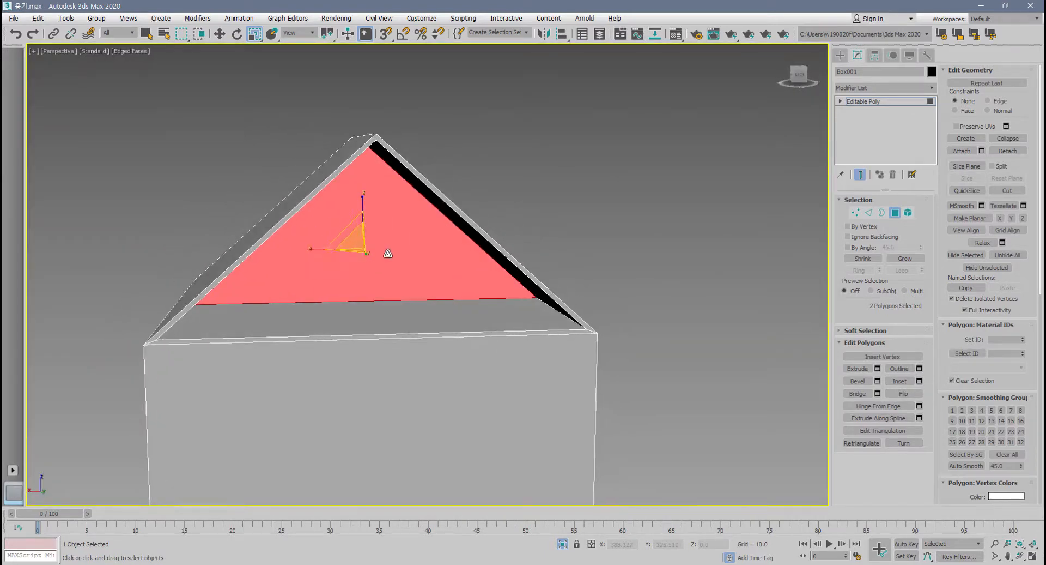
{"action": "middle_click_drag", "start_coordinate": [355, 240], "coordinate": [357, 242], "text": "alt"}
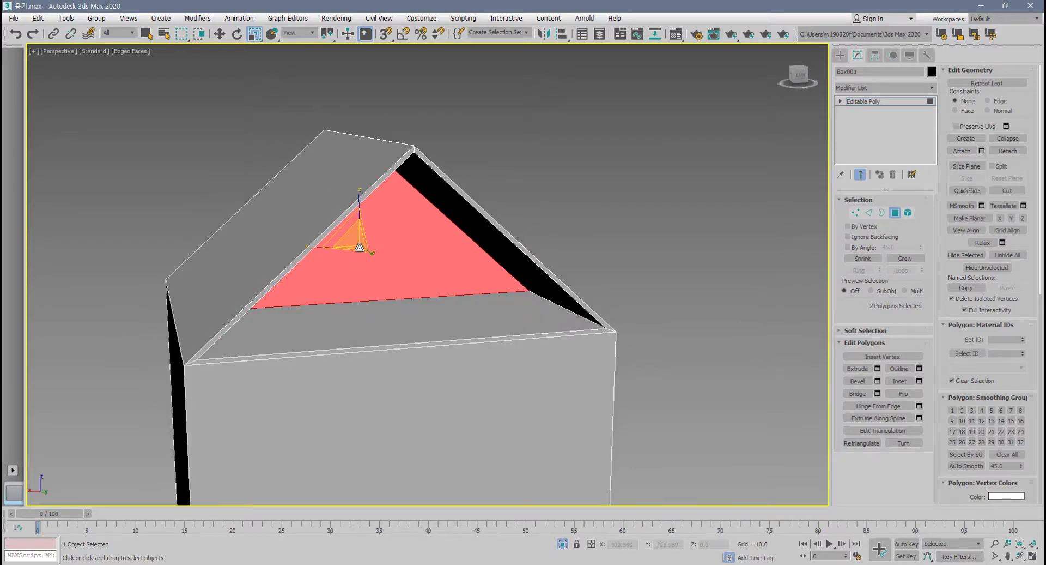
{"action": "left_click_drag", "start_coordinate": [359, 247], "coordinate": [402, 178]}
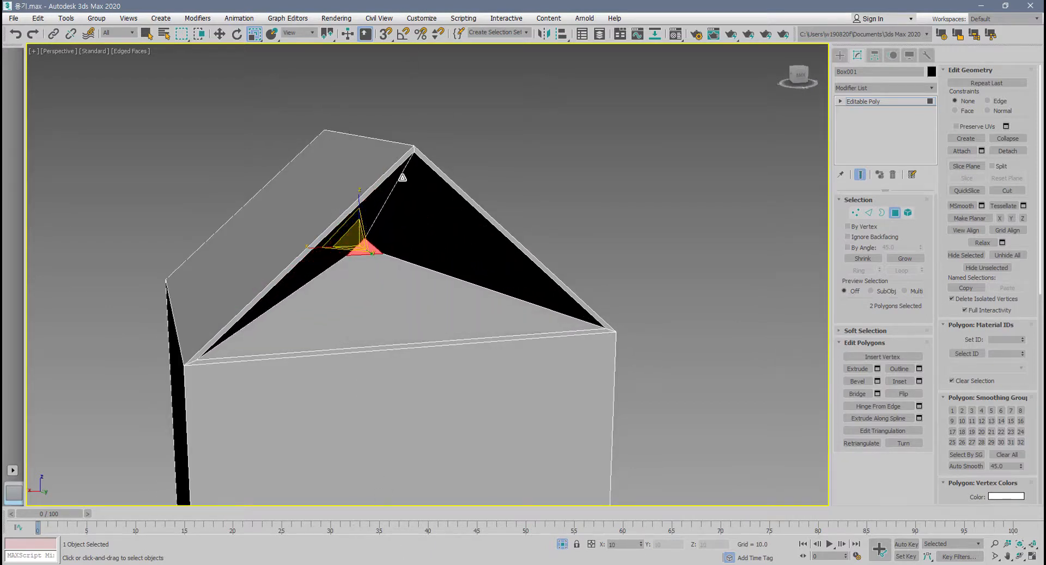
{"action": "middle_click_drag", "start_coordinate": [389, 165], "coordinate": [368, 246], "text": "alt"}
{"action": "scroll", "coordinate": [361, 259], "scroll_direction": "up", "scroll_amount": 2}
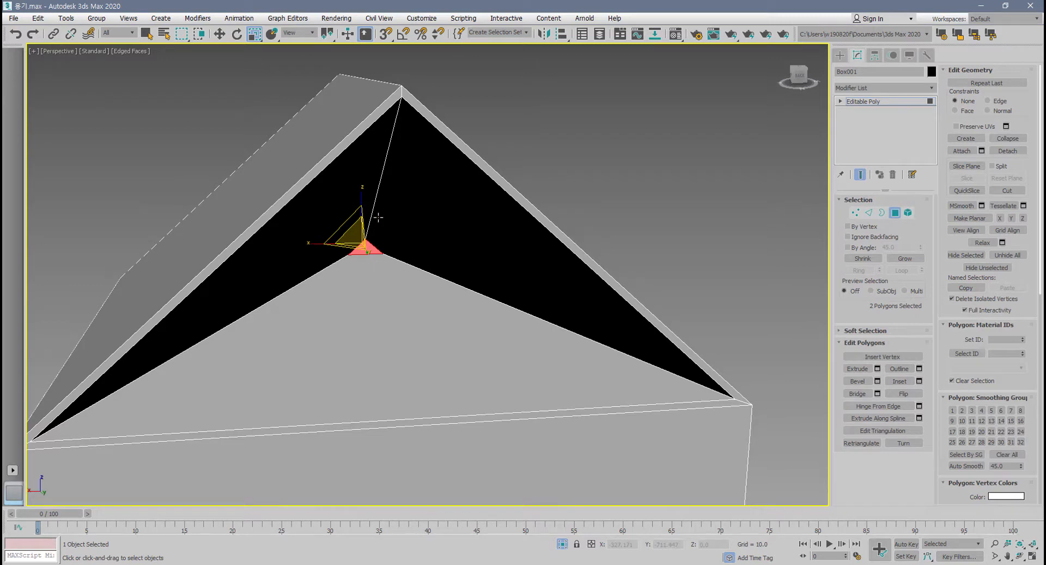
{"action": "left_click_drag", "start_coordinate": [397, 129], "coordinate": [376, 211]}
{"action": "mouse_move", "coordinate": [348, 251]}
{"action": "left_mouse_down"}
{"action": "mouse_move", "coordinate": [227, 336]}
{"action": "mouse_move", "coordinate": [510, 299]}
{"action": "mouse_move", "coordinate": [379, 271]}
{"action": "left_mouse_up"}
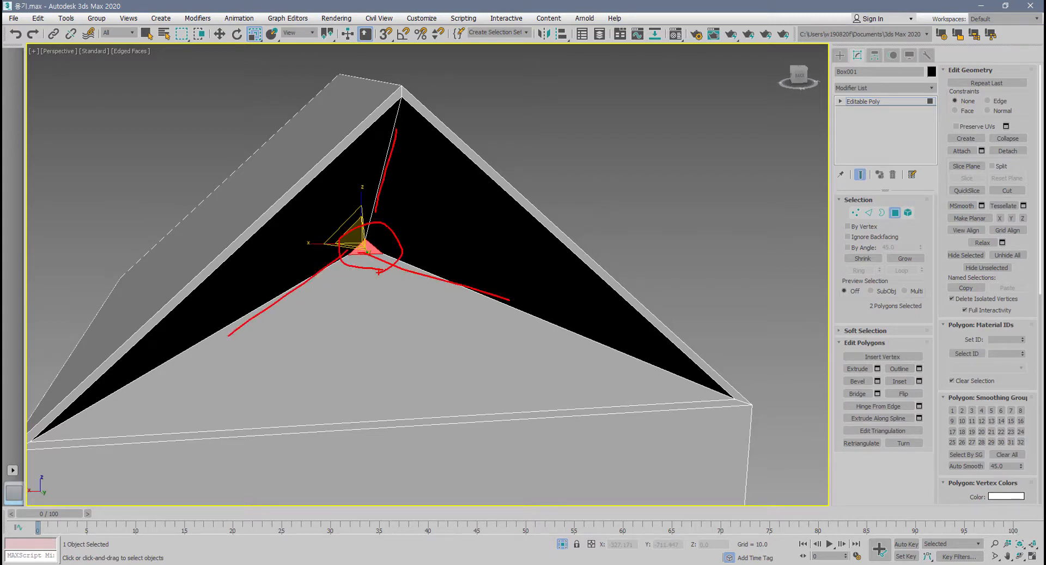
{"action": "key", "text": "Escape"}
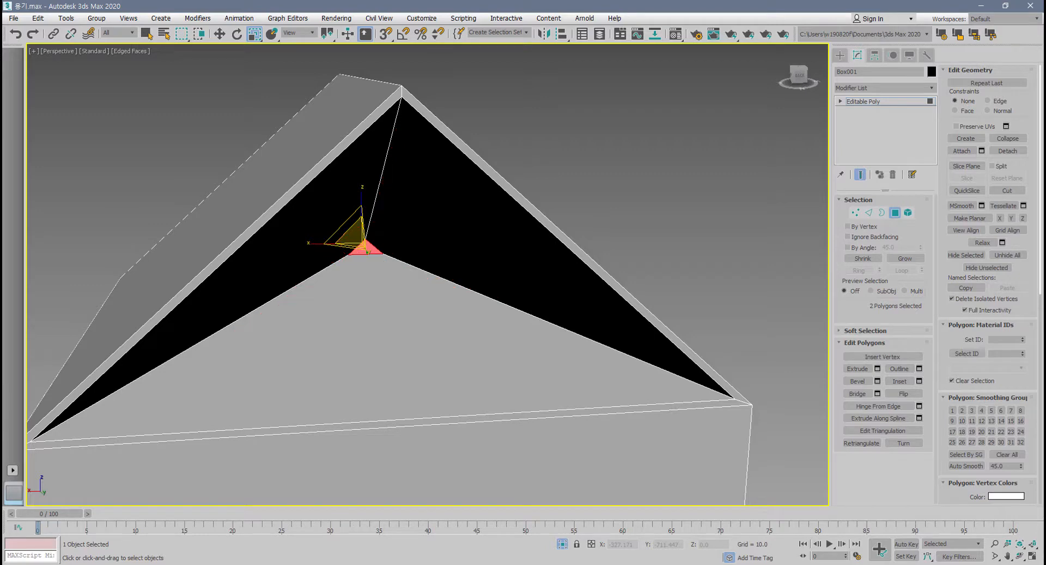
Collapse the two tiny recessed polygons into single points and orbit around the roof.
{"action": "left_click", "coordinate": [1013, 139]}
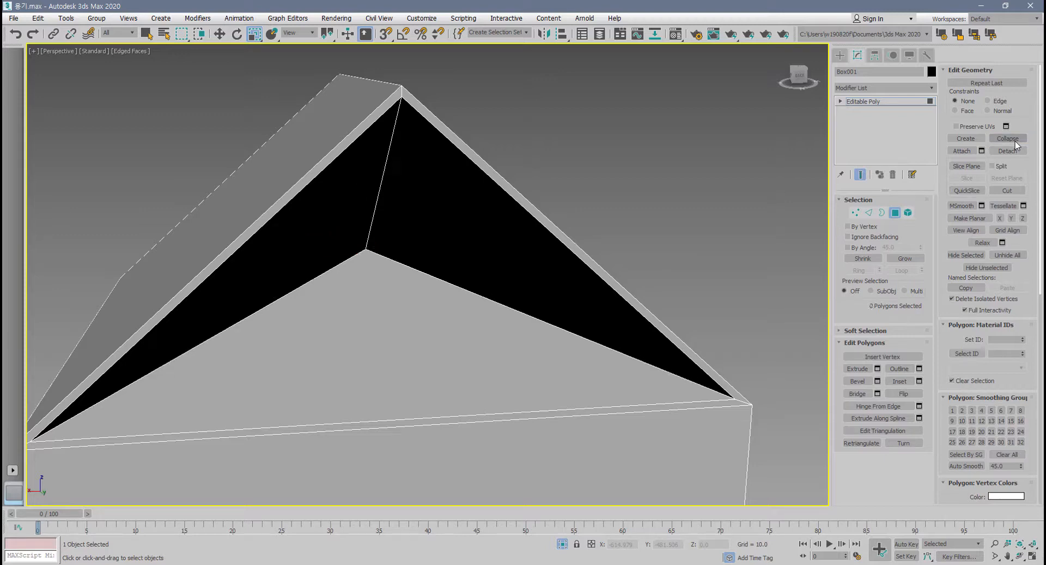
{"action": "middle_click_drag", "start_coordinate": [513, 256], "coordinate": [494, 257], "text": "alt"}
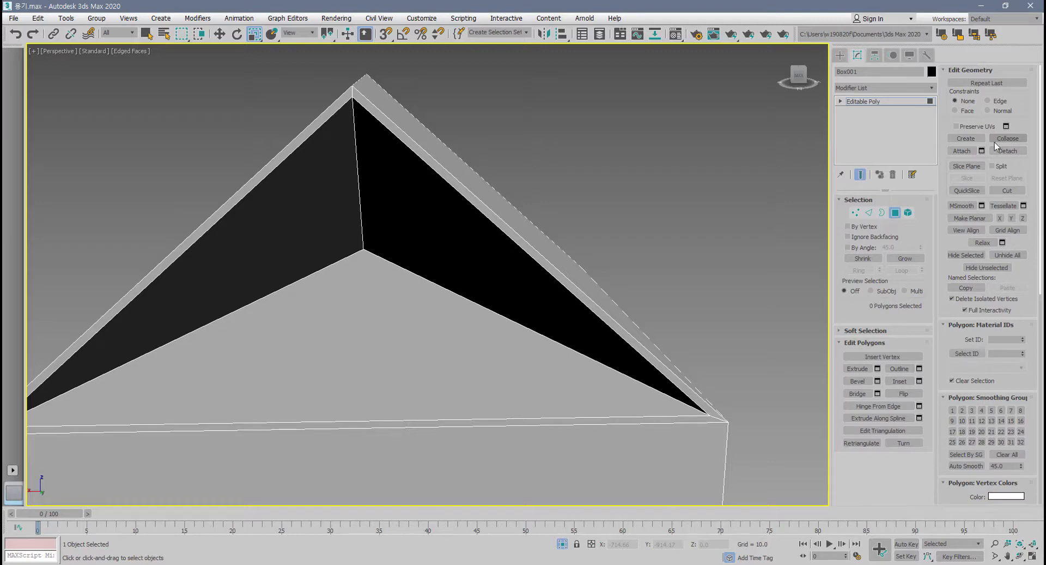
{"action": "middle_click_drag", "start_coordinate": [309, 288], "coordinate": [793, 251], "text": "alt"}
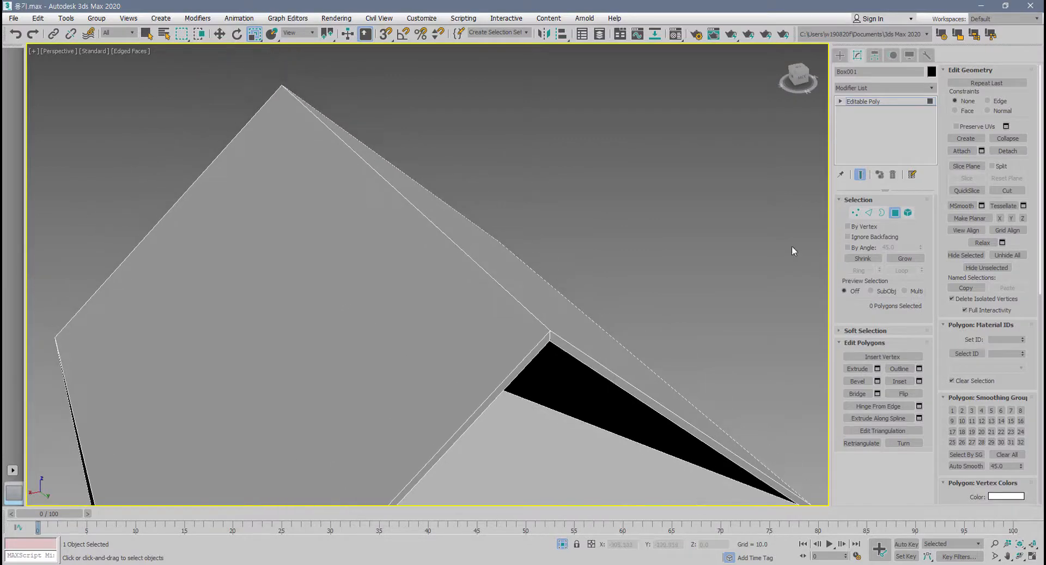
Select the roof's ridge edge and preview a Standard Chamfer on it with an amount of 1.459.
{"action": "left_click", "coordinate": [869, 213]}
{"action": "left_click", "coordinate": [480, 265]}
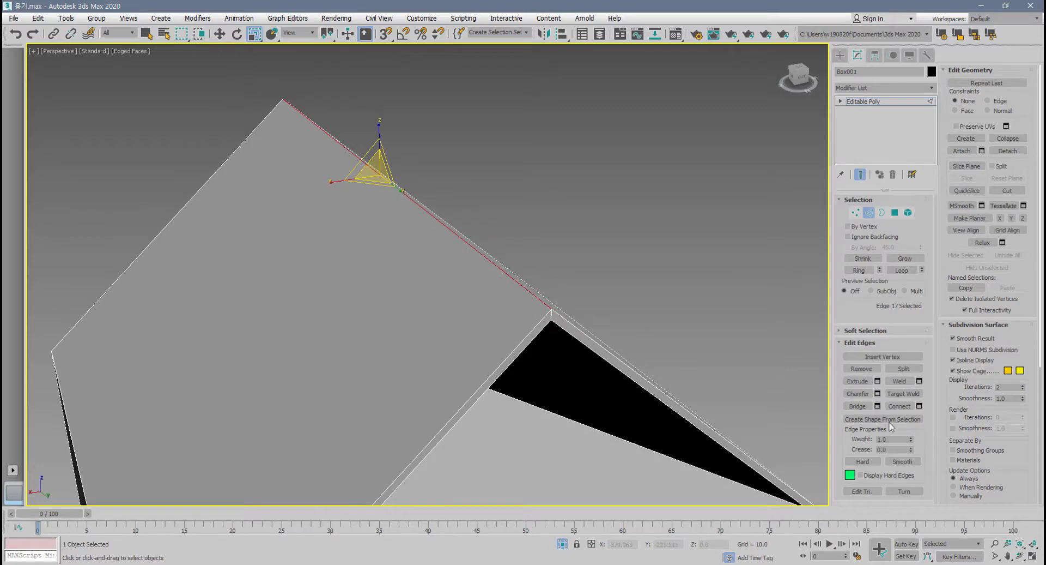
{"action": "left_click", "coordinate": [877, 394]}
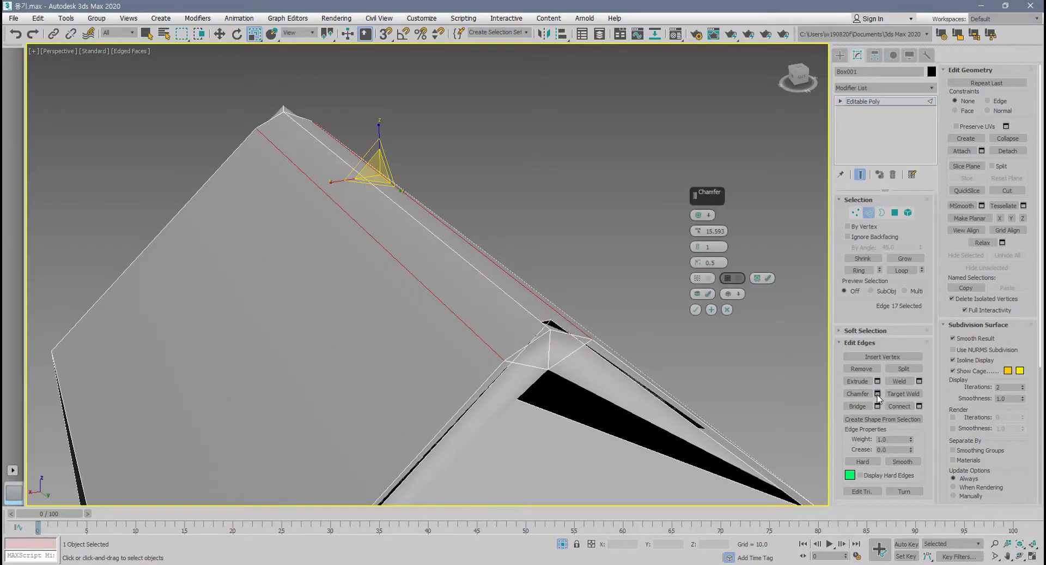
{"action": "right_click", "coordinate": [698, 233]}
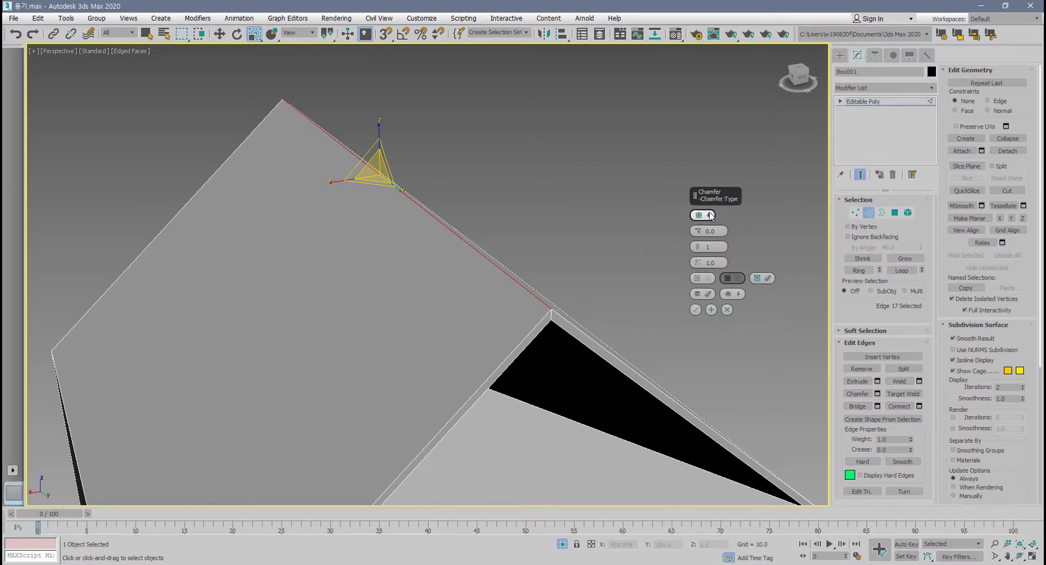
{"action": "left_click_drag", "start_coordinate": [698, 231], "coordinate": [701, 216]}
{"action": "scroll", "coordinate": [563, 318], "scroll_direction": "up", "scroll_amount": 4}
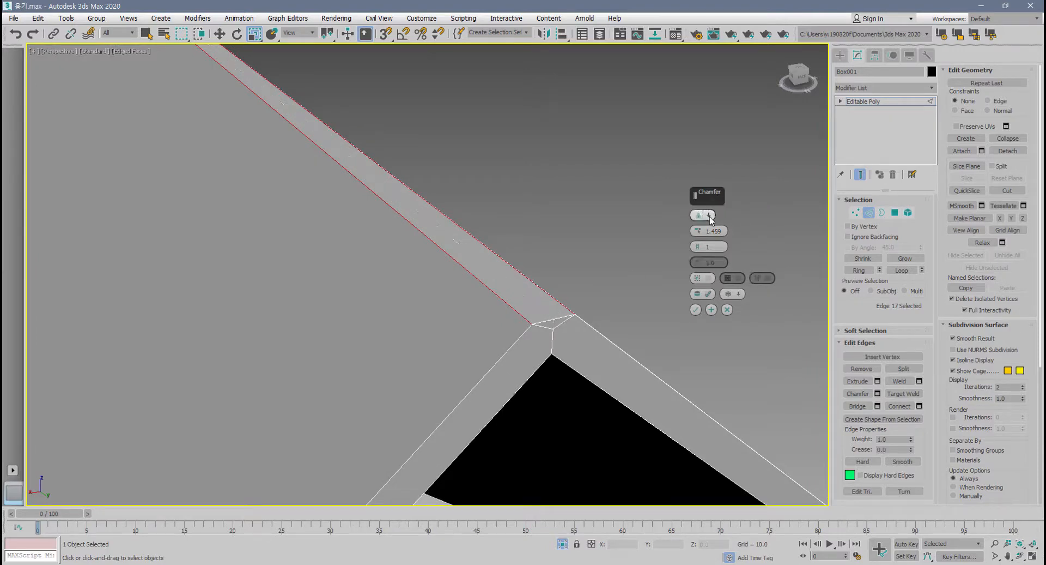
Keep the Standard Chamfer type for the ridge edge and set the amount to 1.347 with 2 segments.
{"action": "left_click", "coordinate": [709, 216]}
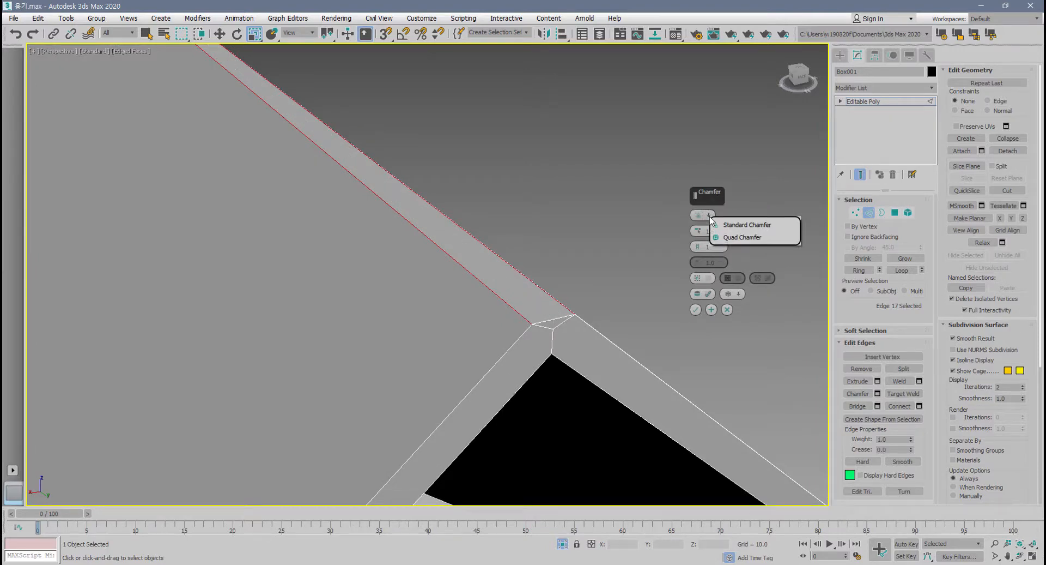
{"action": "left_click", "coordinate": [742, 237]}
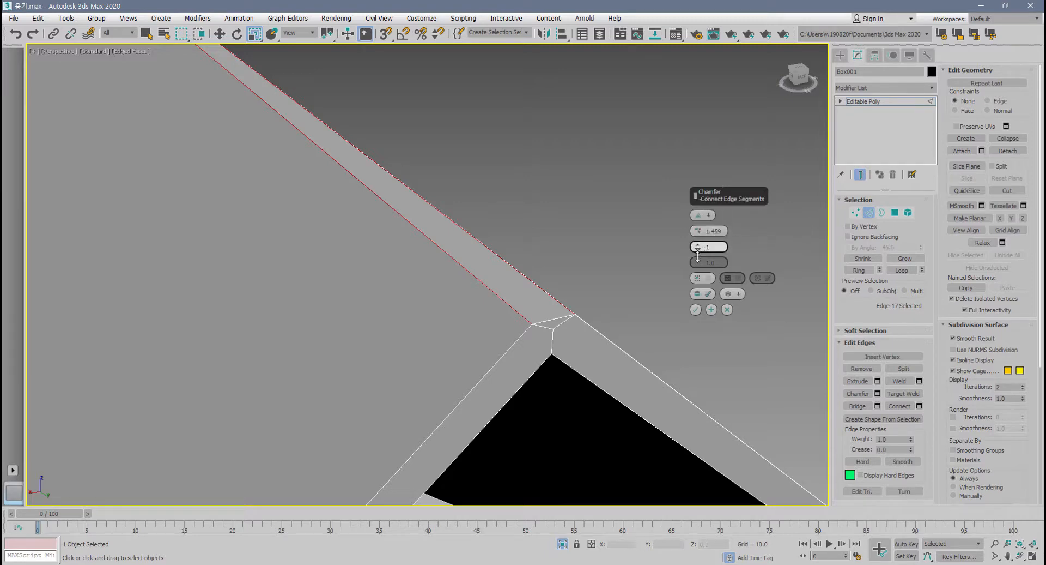
{"action": "left_click_drag", "start_coordinate": [699, 231], "coordinate": [698, 231]}
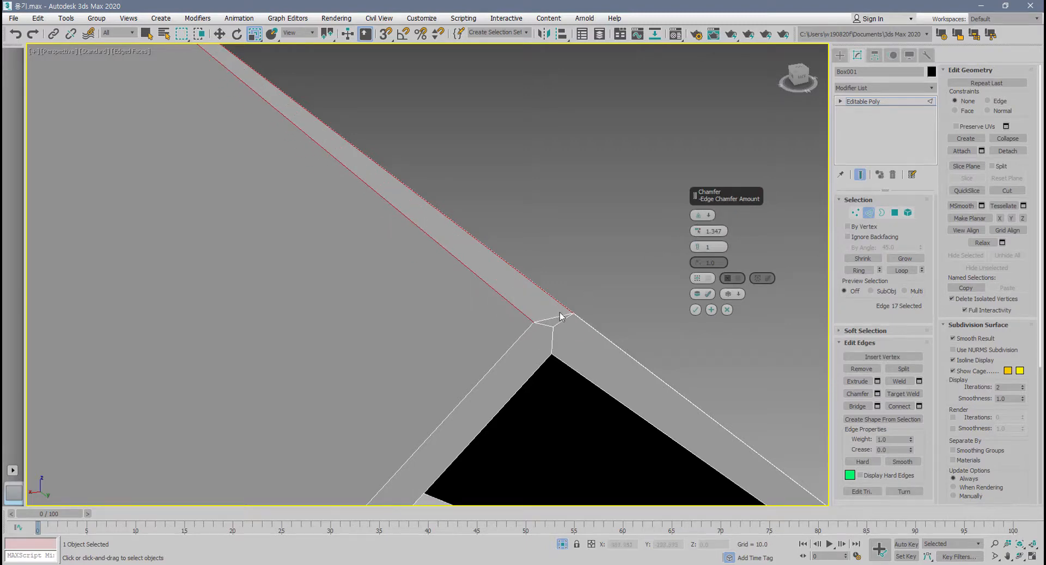
{"action": "middle_click_drag", "start_coordinate": [560, 315], "coordinate": [564, 378], "text": "alt"}
{"action": "scroll", "coordinate": [546, 307], "scroll_direction": "down", "scroll_amount": 3}
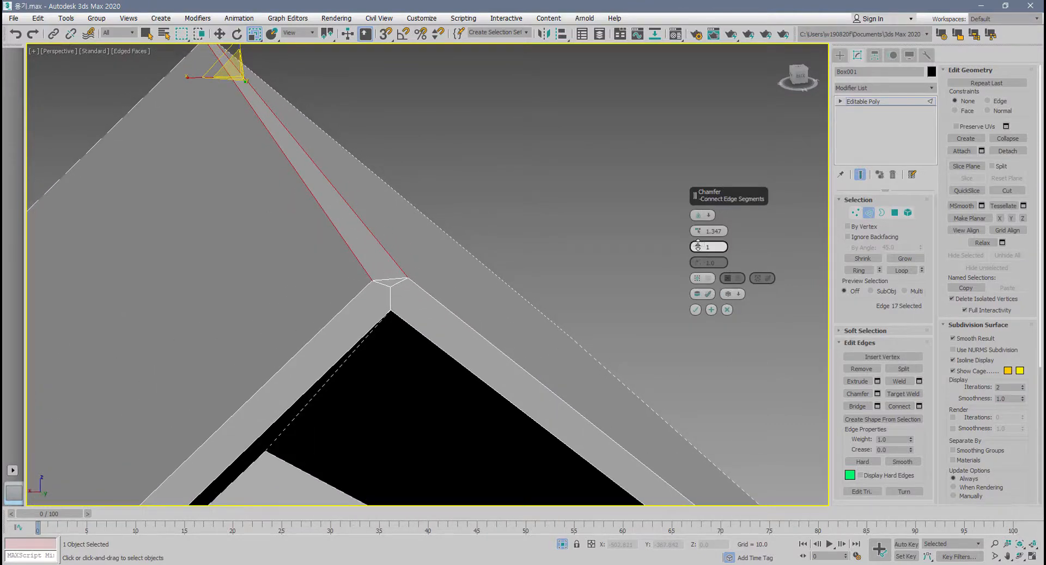
{"action": "left_click", "coordinate": [698, 246]}
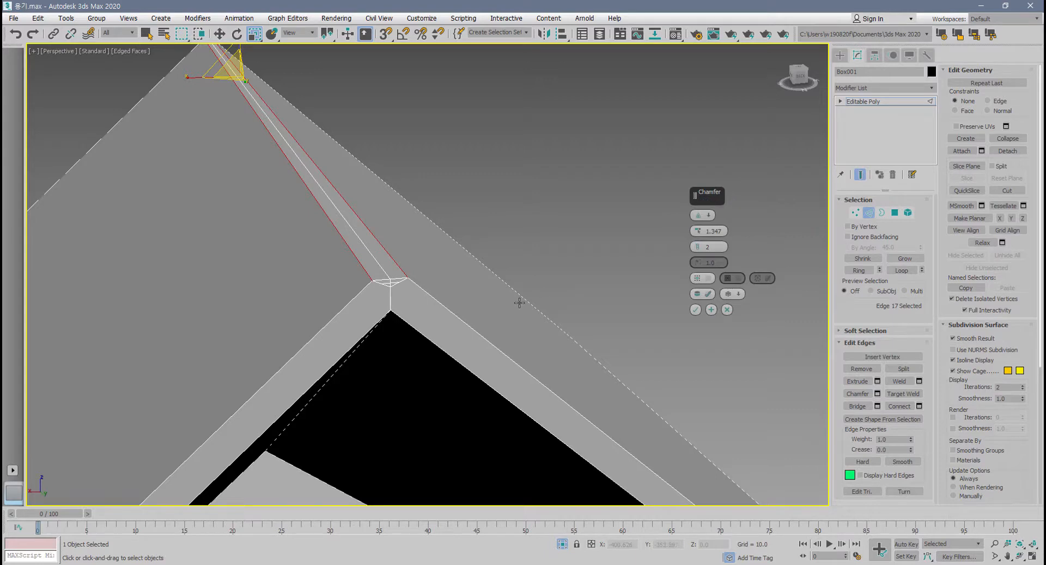
Try a ridge chamfer amount of 1.0, and set it to 2.0.
{"action": "middle_click_drag", "start_coordinate": [499, 324], "coordinate": [536, 334], "text": "alt"}
{"action": "scroll", "coordinate": [547, 325], "scroll_direction": "up", "scroll_amount": 1}
{"action": "scroll", "coordinate": [547, 324], "scroll_direction": "up", "scroll_amount": 1}
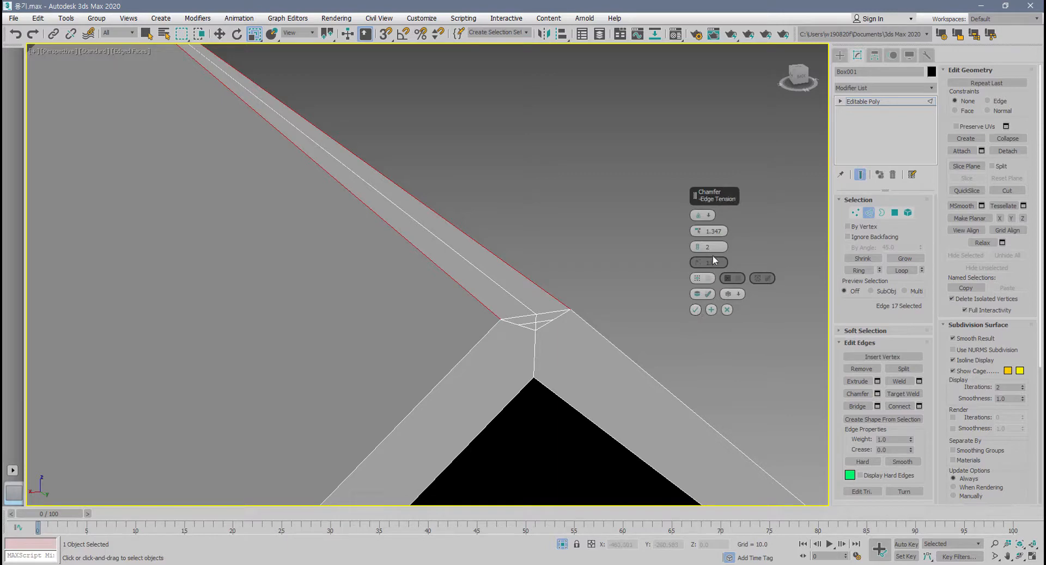
{"action": "left_click", "coordinate": [696, 234]}
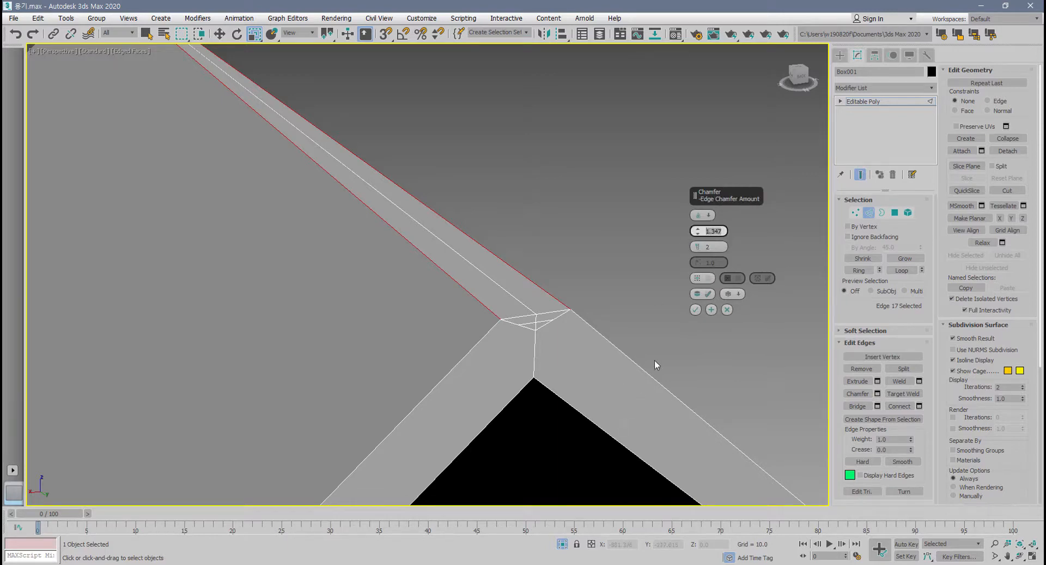
{"action": "type", "text": "1.0"}
{"action": "key", "text": "Return"}
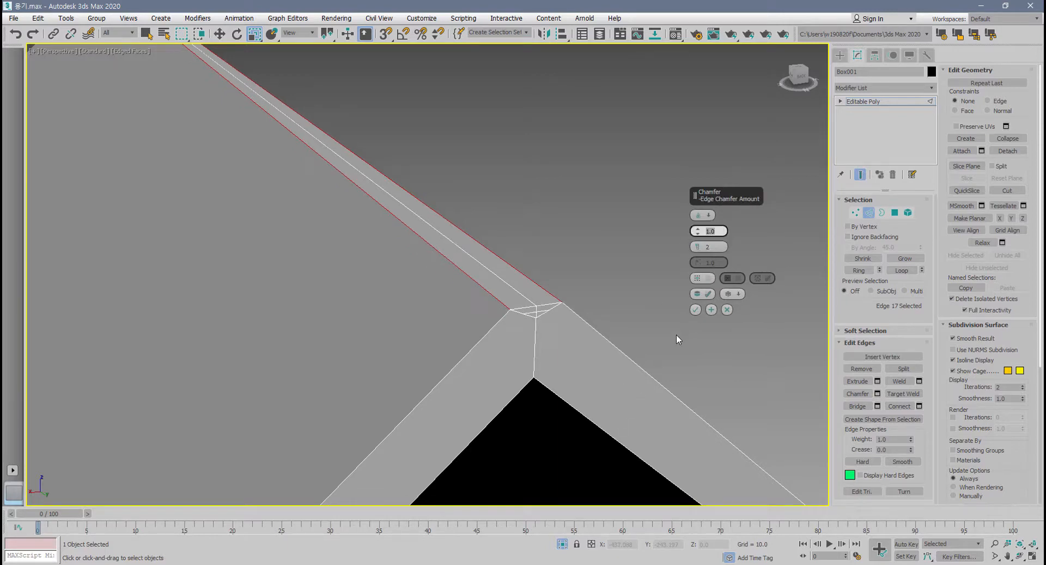
{"action": "type", "text": "2"}
{"action": "key", "text": "Return"}
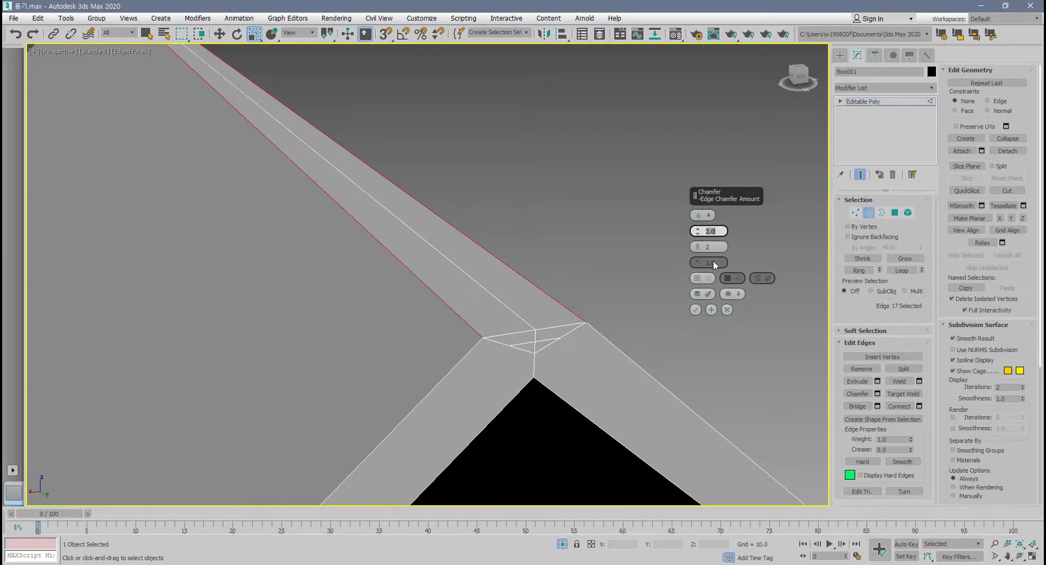
Check the chamfer preview along the roof ridge and accept it.
{"action": "middle_click_drag", "start_coordinate": [498, 323], "coordinate": [462, 330], "text": "alt"}
{"action": "scroll", "coordinate": [508, 333], "scroll_direction": "down", "scroll_amount": 4}
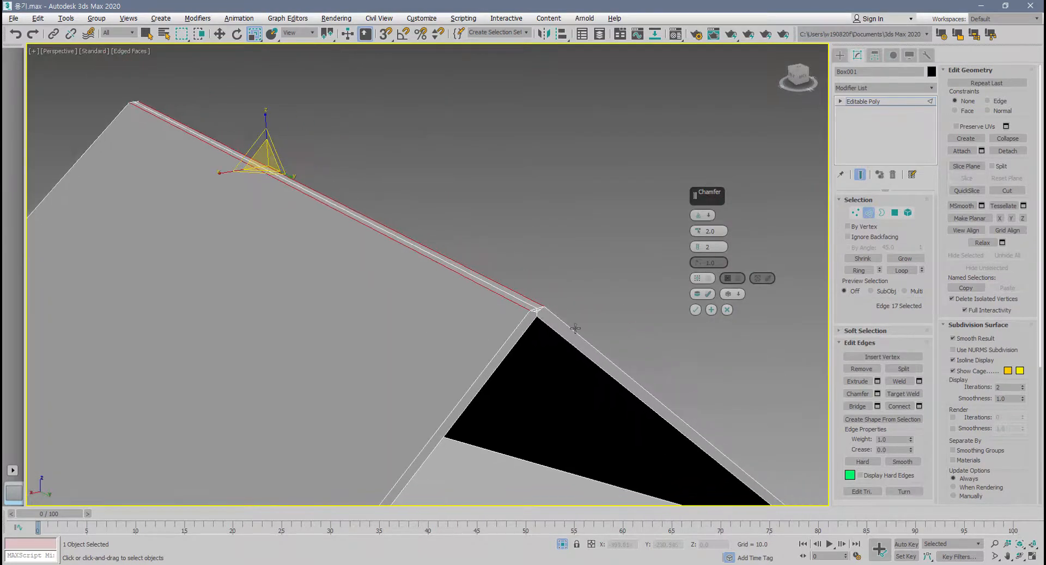
{"action": "scroll", "coordinate": [574, 327], "scroll_direction": "up", "scroll_amount": 5}
{"action": "scroll", "coordinate": [566, 327], "scroll_direction": "down", "scroll_amount": 6}
{"action": "middle_click_drag", "start_coordinate": [616, 339], "coordinate": [537, 388]}
{"action": "scroll", "coordinate": [478, 328], "scroll_direction": "up", "scroll_amount": 3}
{"action": "middle_click_drag", "start_coordinate": [477, 328], "coordinate": [500, 357]}
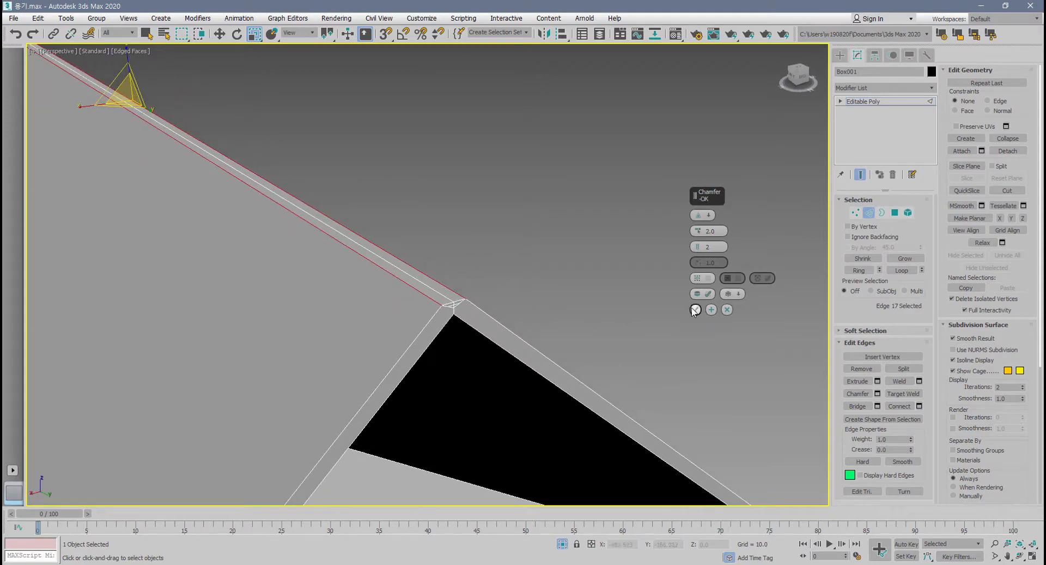
{"action": "left_click", "coordinate": [696, 309]}
Switch to vertex level and select the lowest vertex of the small chamfer triangle at the ridge's gable end.
{"action": "scroll", "coordinate": [420, 309], "scroll_direction": "up", "scroll_amount": 3}
{"action": "middle_click_drag", "start_coordinate": [420, 309], "coordinate": [383, 363]}
{"action": "scroll", "coordinate": [424, 365], "scroll_direction": "up", "scroll_amount": 1}
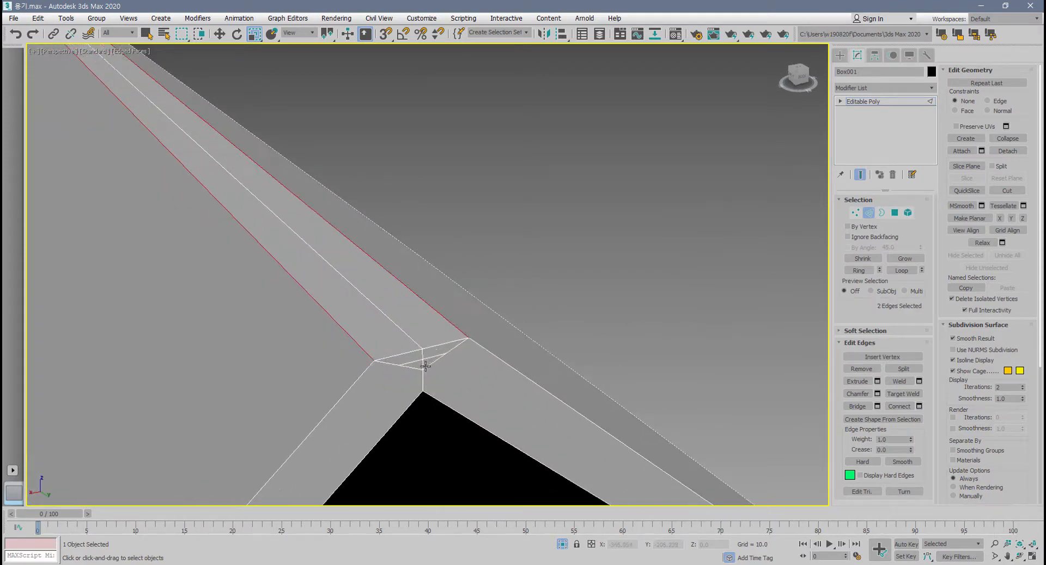
{"action": "left_click", "coordinate": [856, 213]}
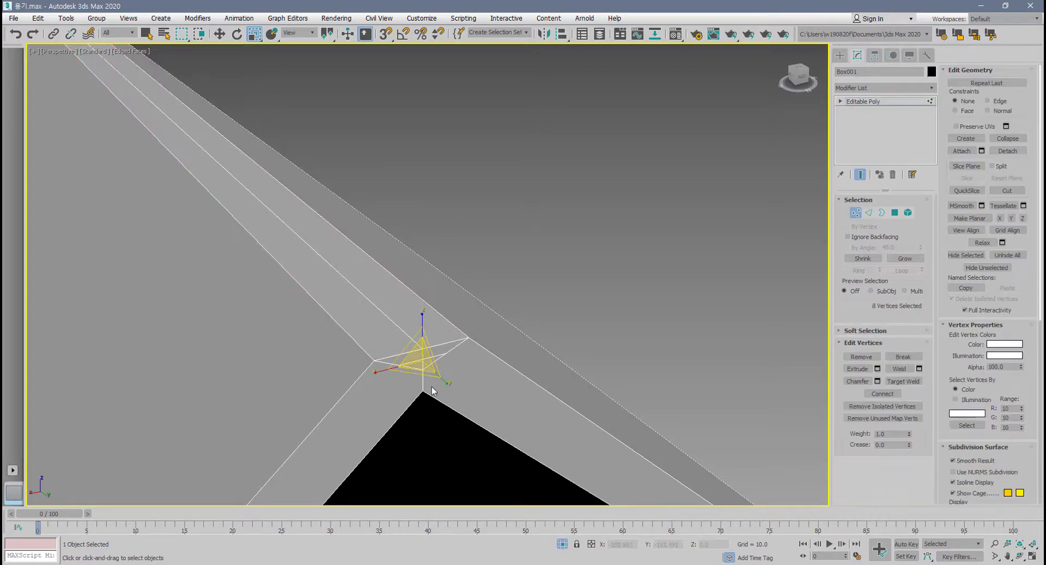
{"action": "middle_click_drag", "start_coordinate": [403, 376], "coordinate": [414, 365]}
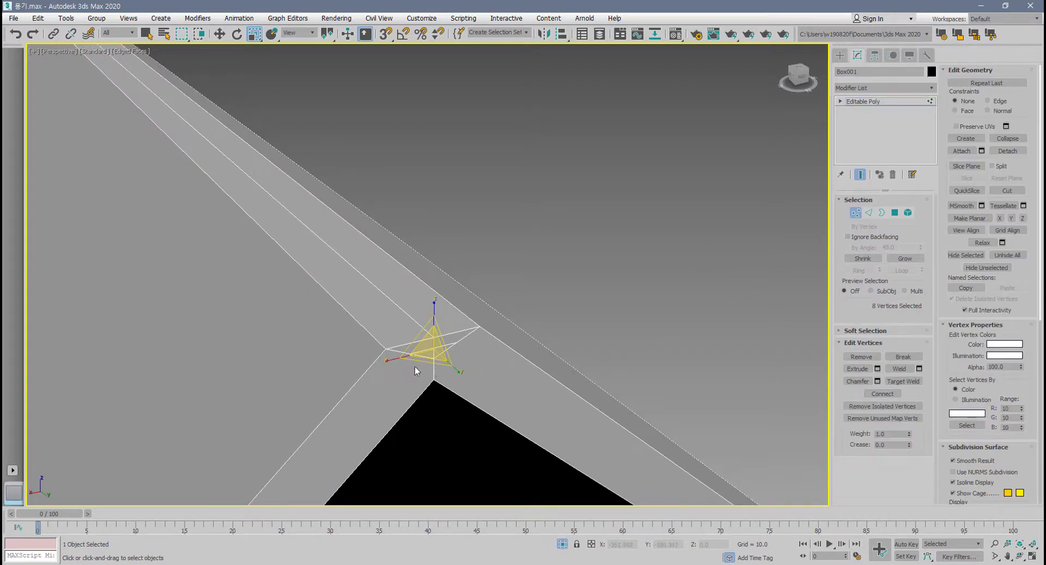
{"action": "scroll", "coordinate": [414, 366], "scroll_direction": "up", "scroll_amount": 4}
{"action": "left_click", "coordinate": [492, 361]}
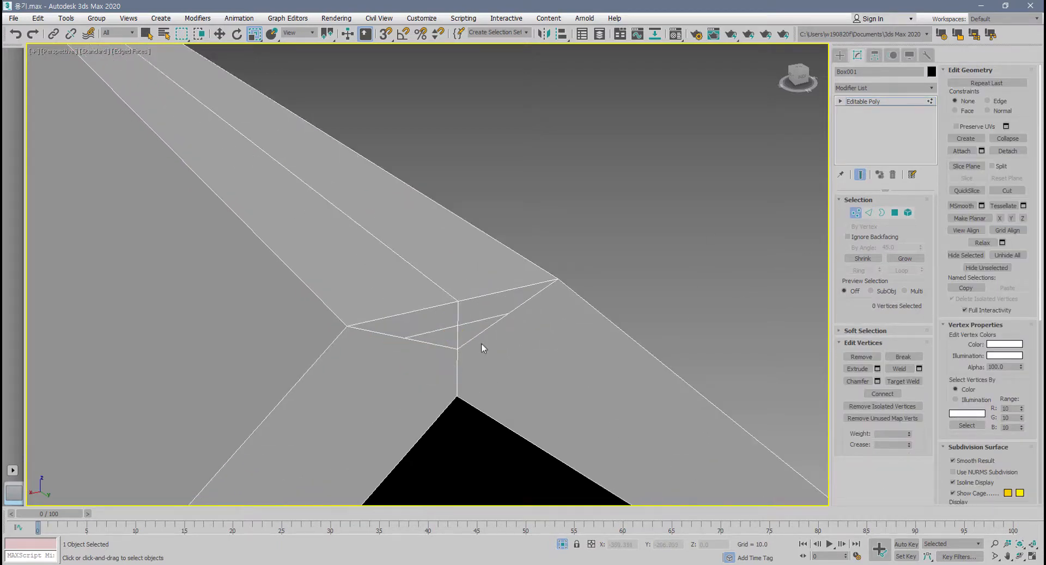
{"action": "left_click", "coordinate": [457, 348]}
{"action": "right_click", "coordinate": [456, 348]}
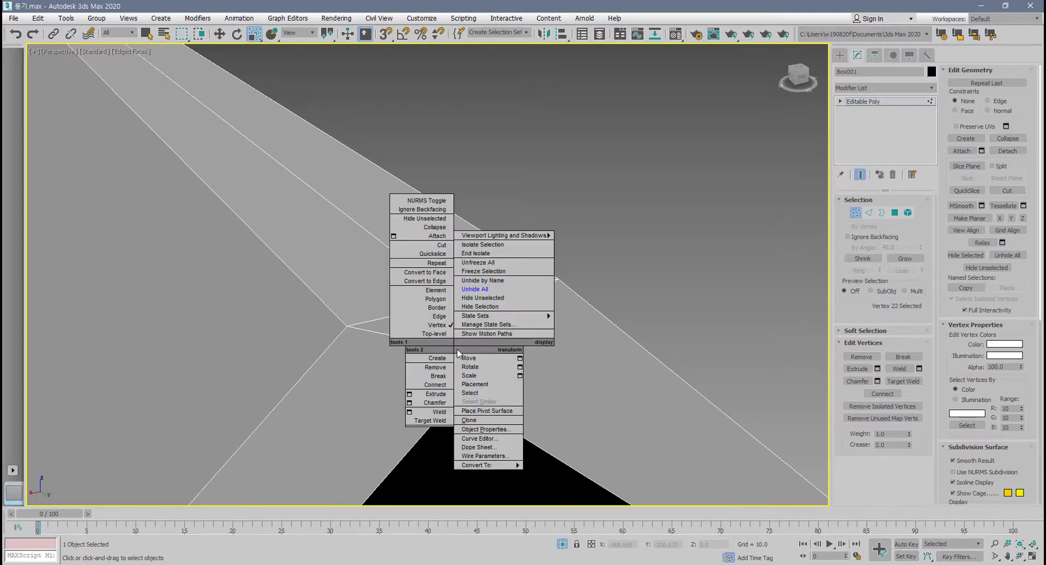
{"action": "left_click", "coordinate": [575, 345]}
Examine the chamfered roof ridge and gable opening from several distances.
{"action": "scroll", "coordinate": [550, 381], "scroll_direction": "down", "scroll_amount": 6}
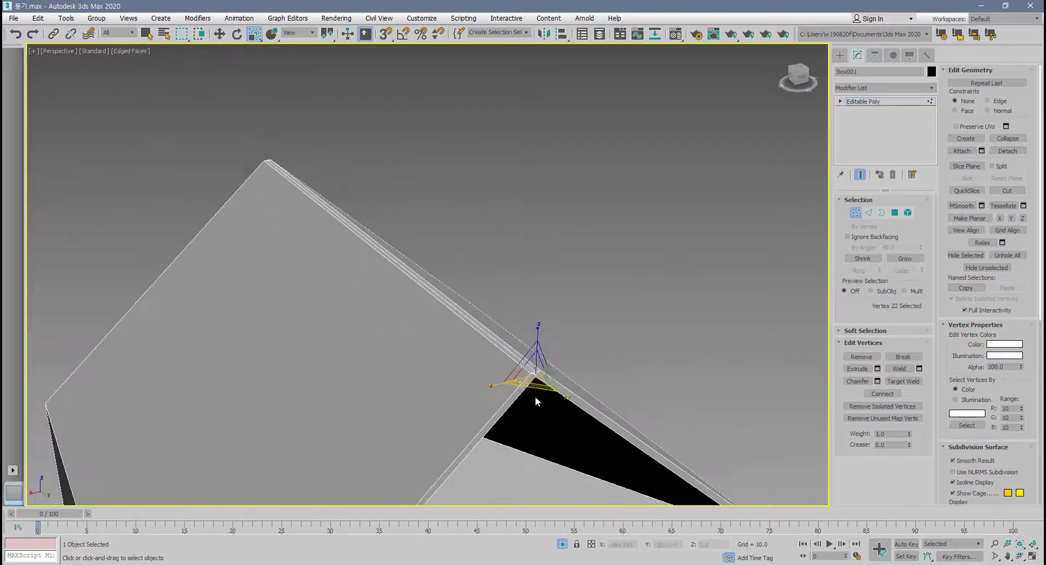
{"action": "middle_click_drag", "start_coordinate": [535, 395], "coordinate": [550, 410]}
{"action": "scroll", "coordinate": [538, 400], "scroll_direction": "down", "scroll_amount": 4}
{"action": "middle_click_drag", "start_coordinate": [549, 410], "coordinate": [427, 362]}
{"action": "scroll", "coordinate": [539, 329], "scroll_direction": "down", "scroll_amount": 4}
{"action": "scroll", "coordinate": [476, 353], "scroll_direction": "up", "scroll_amount": 6}
{"action": "scroll", "coordinate": [426, 367], "scroll_direction": "up", "scroll_amount": 5}
{"action": "middle_click_drag", "start_coordinate": [426, 362], "coordinate": [446, 394]}
{"action": "scroll", "coordinate": [447, 394], "scroll_direction": "down", "scroll_amount": 2}
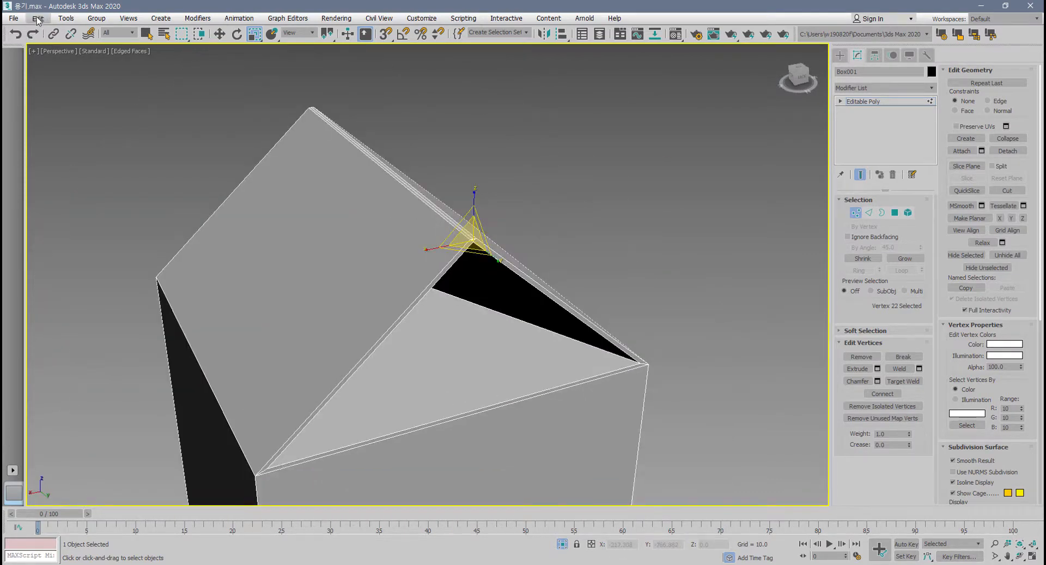
Hold the scene, leave the vertex level and fetch the held scene.
{"action": "left_click", "coordinate": [38, 18]}
{"action": "left_click", "coordinate": [47, 64]}
{"action": "left_click", "coordinate": [855, 216]}
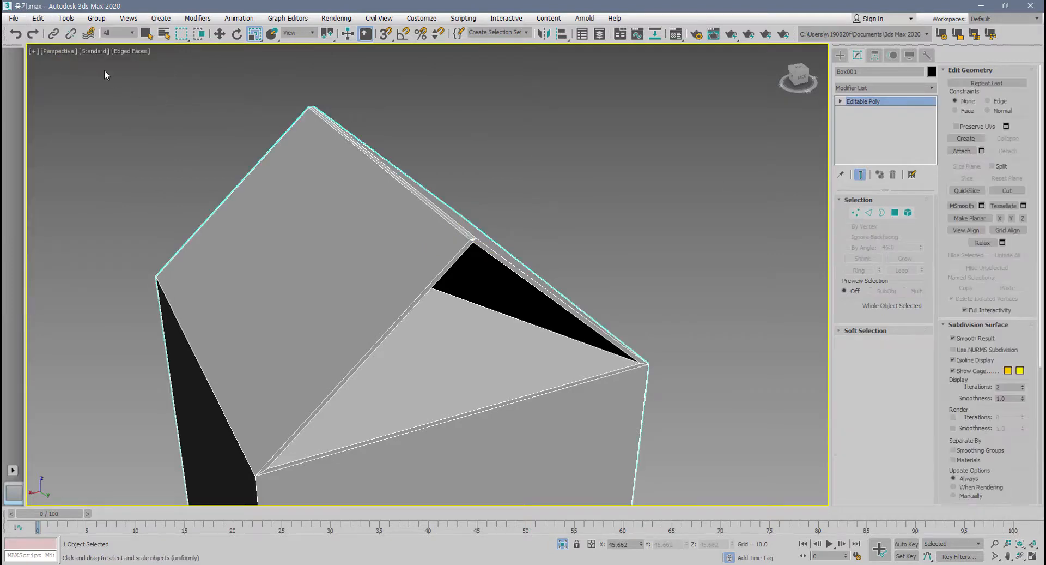
{"action": "left_click", "coordinate": [37, 18]}
{"action": "left_click", "coordinate": [73, 82]}
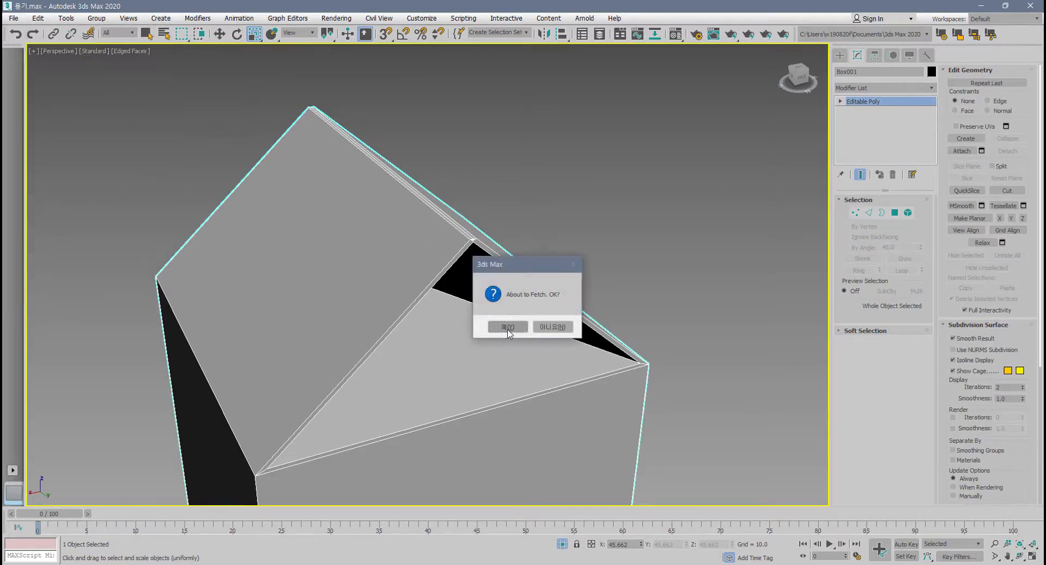
{"action": "left_click", "coordinate": [502, 327]}
{"action": "left_click", "coordinate": [583, 327]}
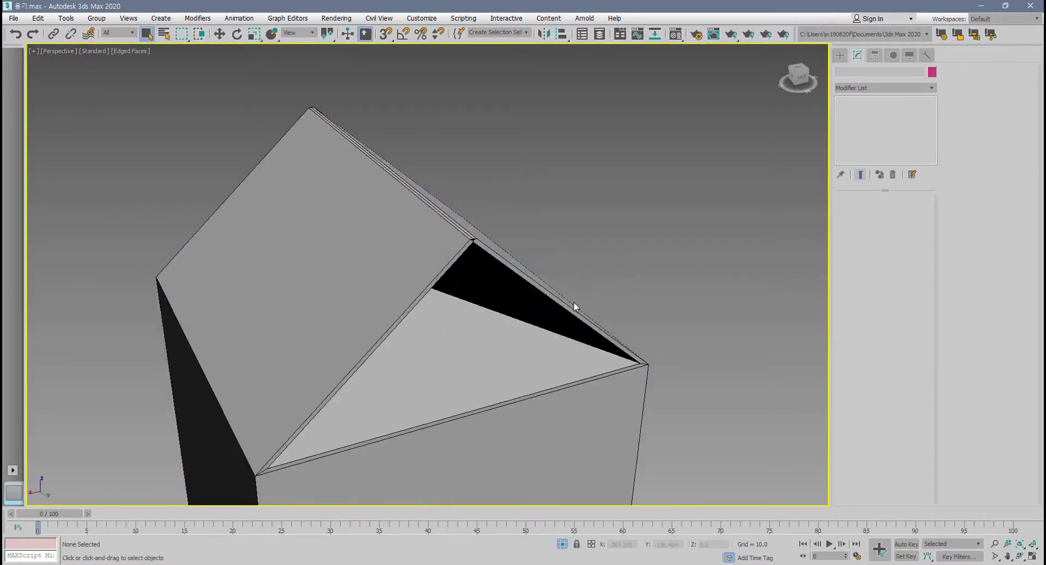
Reselect the box at vertex level with no vertices selected and show the ridge's gable end in an orthographic view.
{"action": "left_click", "coordinate": [564, 299]}
{"action": "left_click", "coordinate": [855, 214]}
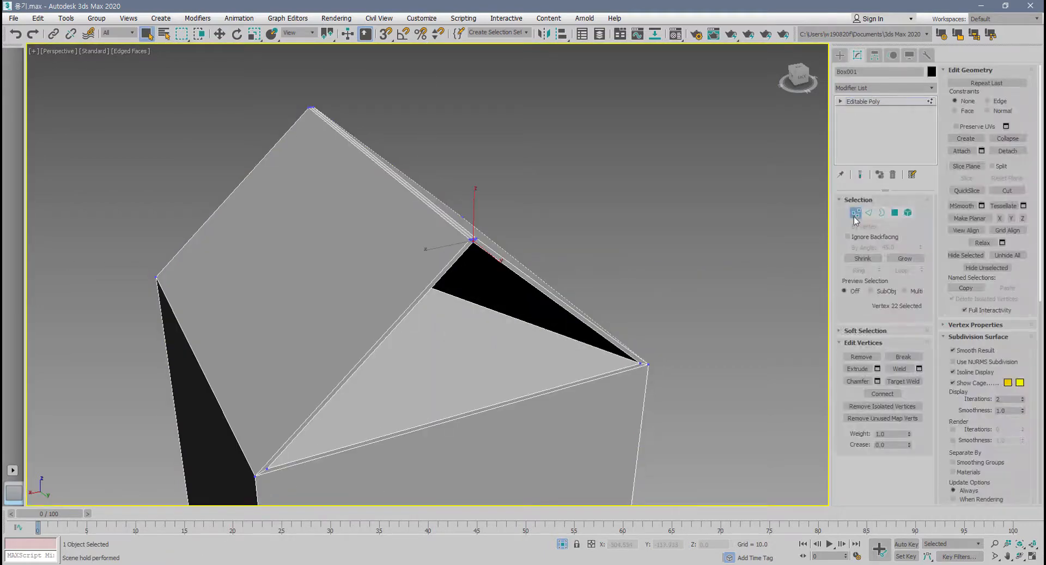
{"action": "left_click", "coordinate": [518, 265]}
{"action": "scroll", "coordinate": [508, 258], "scroll_direction": "up", "scroll_amount": 5}
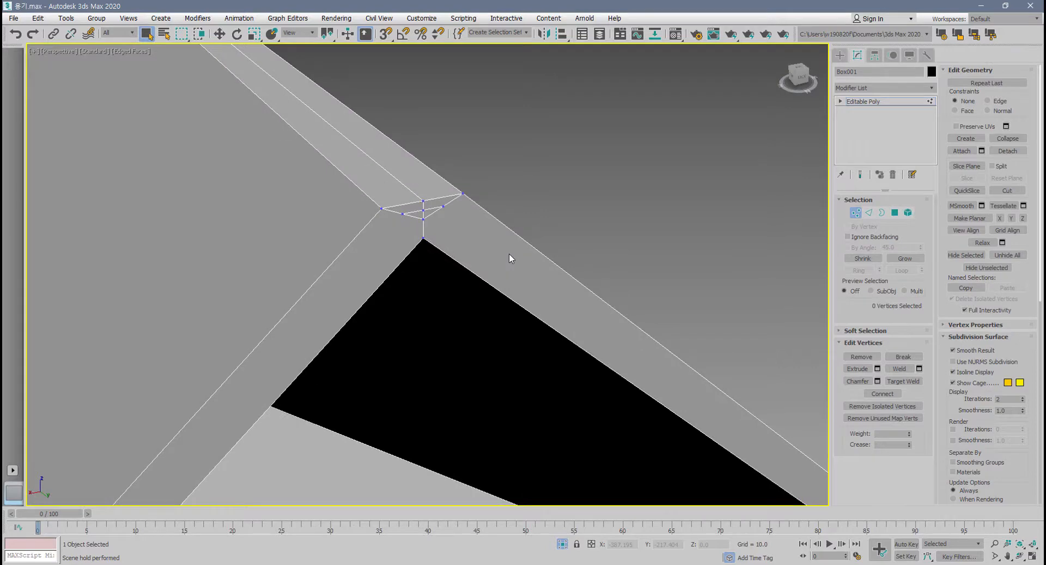
{"action": "middle_click_drag", "start_coordinate": [541, 222], "coordinate": [501, 303], "text": "alt"}
{"action": "scroll", "coordinate": [500, 304], "scroll_direction": "down", "scroll_amount": 5}
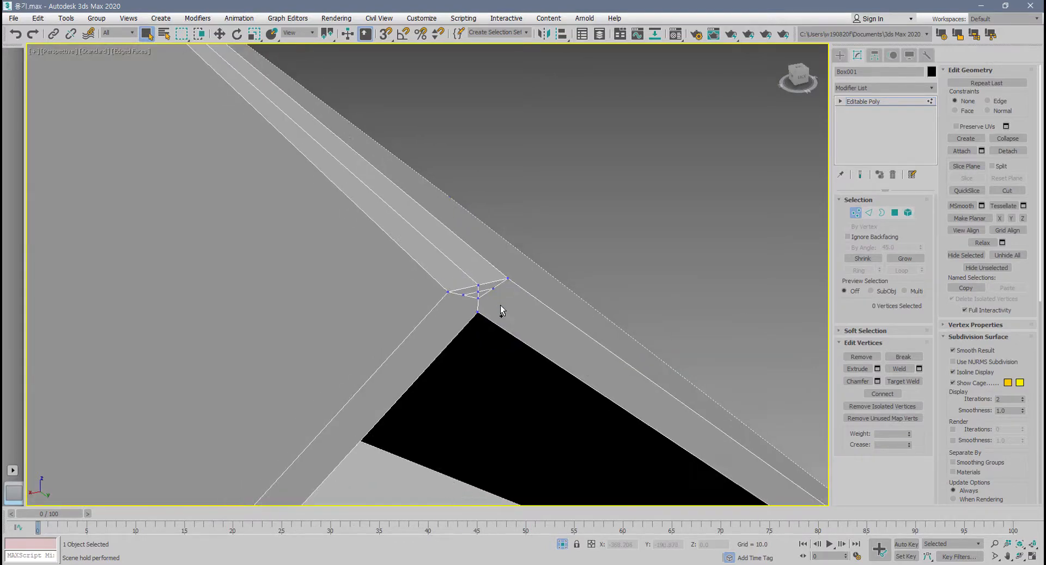
{"action": "key", "text": "u"}
{"action": "scroll", "coordinate": [469, 300], "scroll_direction": "up", "scroll_amount": 5}
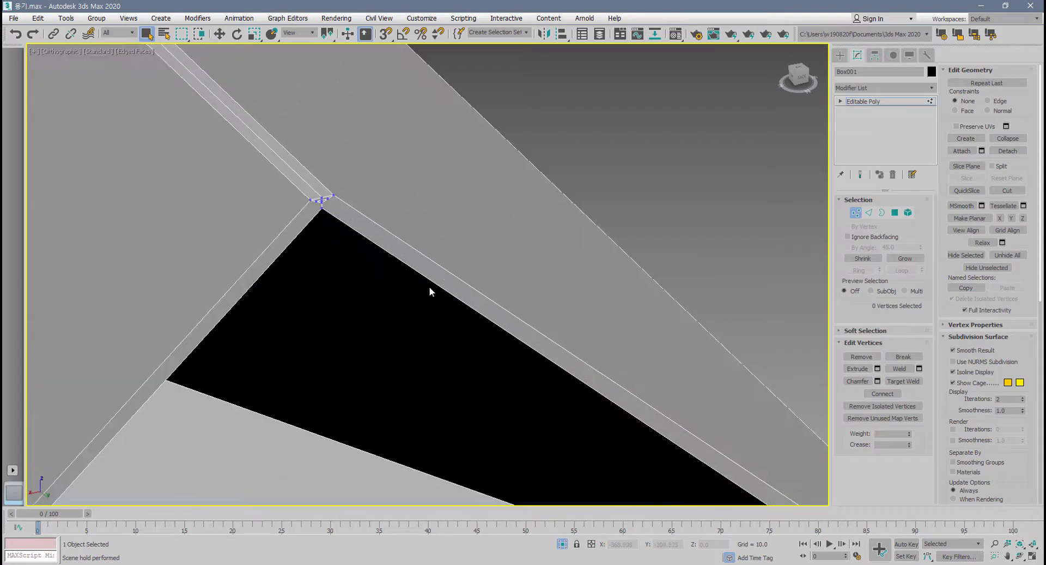
{"action": "middle_click_drag", "start_coordinate": [359, 228], "coordinate": [584, 435]}
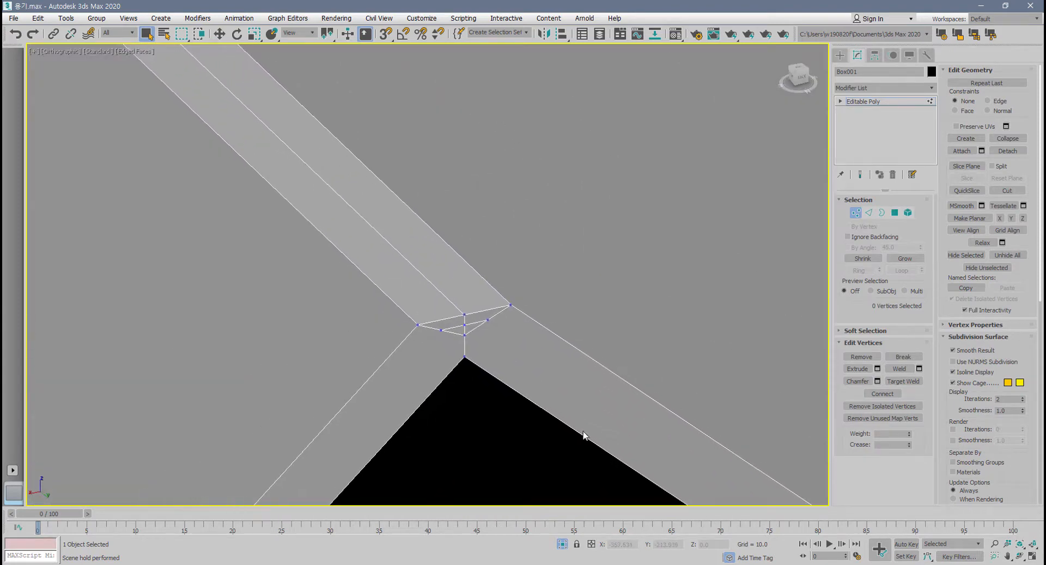
Select the four lower vertices of the small chamfer triangle at the ridge end and collapse them into one.
{"action": "left_click", "coordinate": [464, 333]}
{"action": "scroll", "coordinate": [446, 346], "scroll_direction": "up", "scroll_amount": 2}
{"action": "left_click_drag", "start_coordinate": [431, 342], "coordinate": [512, 313]}
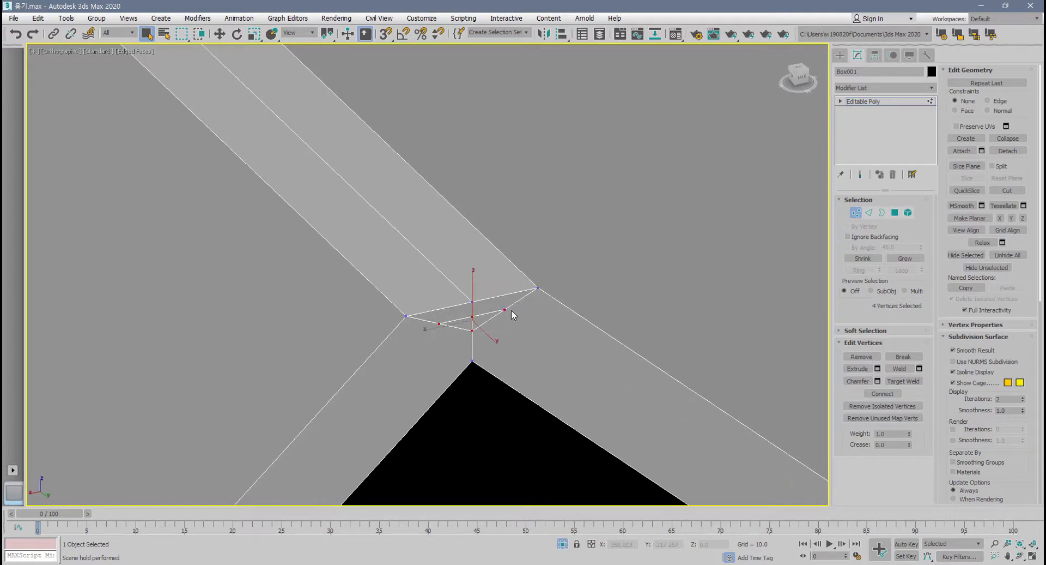
{"action": "left_click", "coordinate": [1006, 139]}
Target Weld the collapsed vertex onto the ridge's centre vertex directly above it.
{"action": "scroll", "coordinate": [523, 334], "scroll_direction": "up", "scroll_amount": 5}
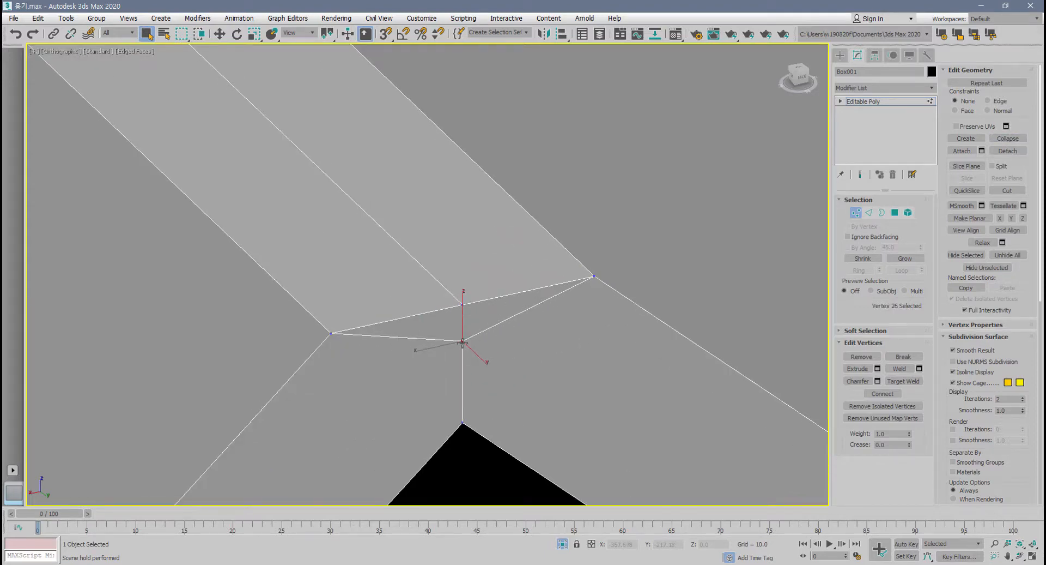
{"action": "right_click", "coordinate": [462, 342]}
{"action": "left_click", "coordinate": [480, 351]}
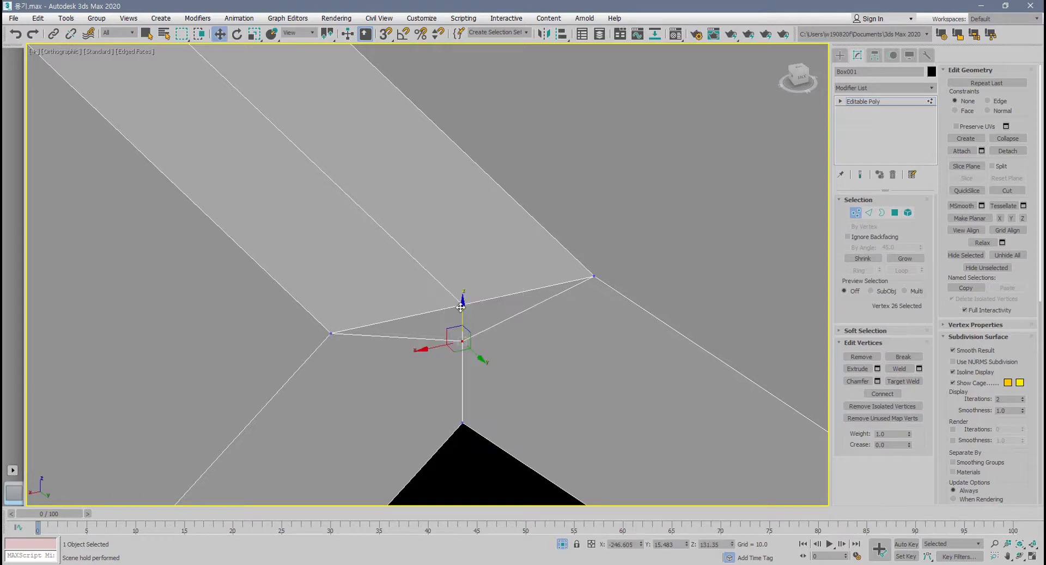
{"action": "left_click", "coordinate": [904, 381]}
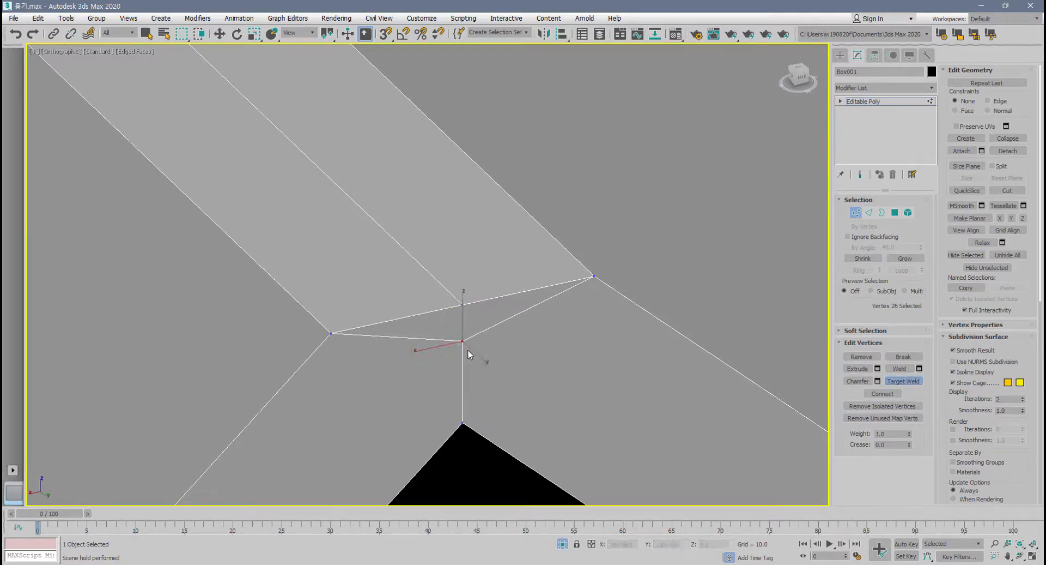
{"action": "left_click", "coordinate": [463, 305]}
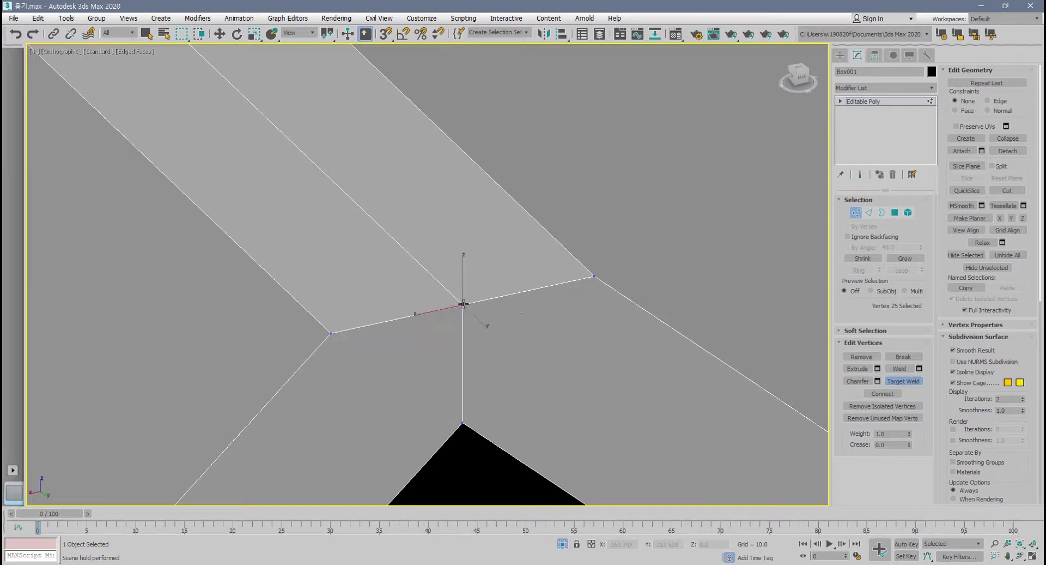
{"action": "scroll", "coordinate": [444, 363], "scroll_direction": "down", "scroll_amount": 6}
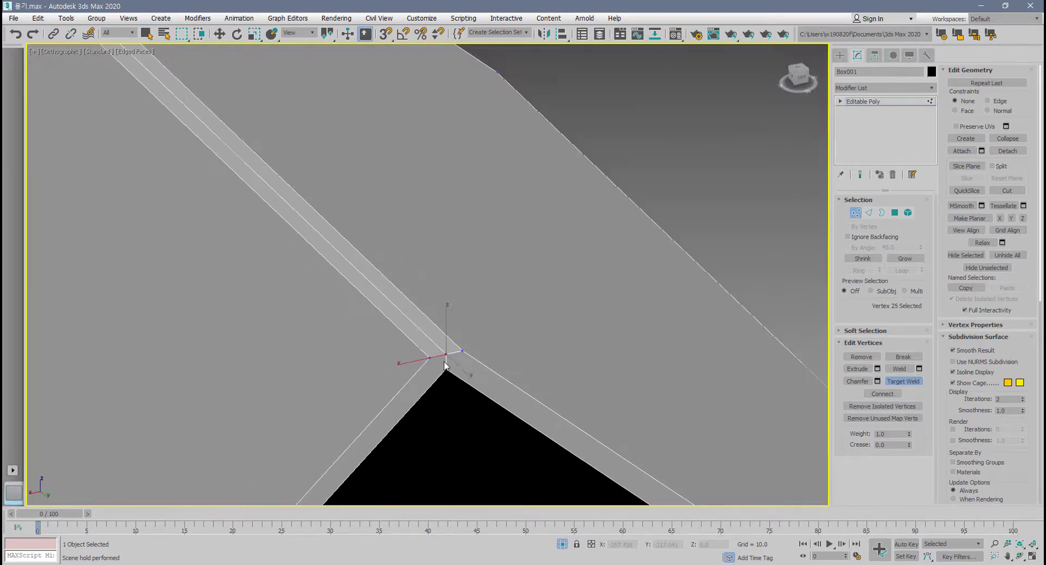
Select the four lower vertices of the small chamfer triangle at the opposite end of the ridge.
{"action": "scroll", "coordinate": [440, 368], "scroll_direction": "down", "scroll_amount": 1}
{"action": "middle_click_drag", "start_coordinate": [444, 365], "coordinate": [475, 345]}
{"action": "scroll", "coordinate": [501, 254], "scroll_direction": "down", "scroll_amount": 4}
{"action": "scroll", "coordinate": [532, 281], "scroll_direction": "up", "scroll_amount": 8}
{"action": "key", "text": "w"}
{"action": "left_click_drag", "start_coordinate": [391, 399], "coordinate": [596, 345]}
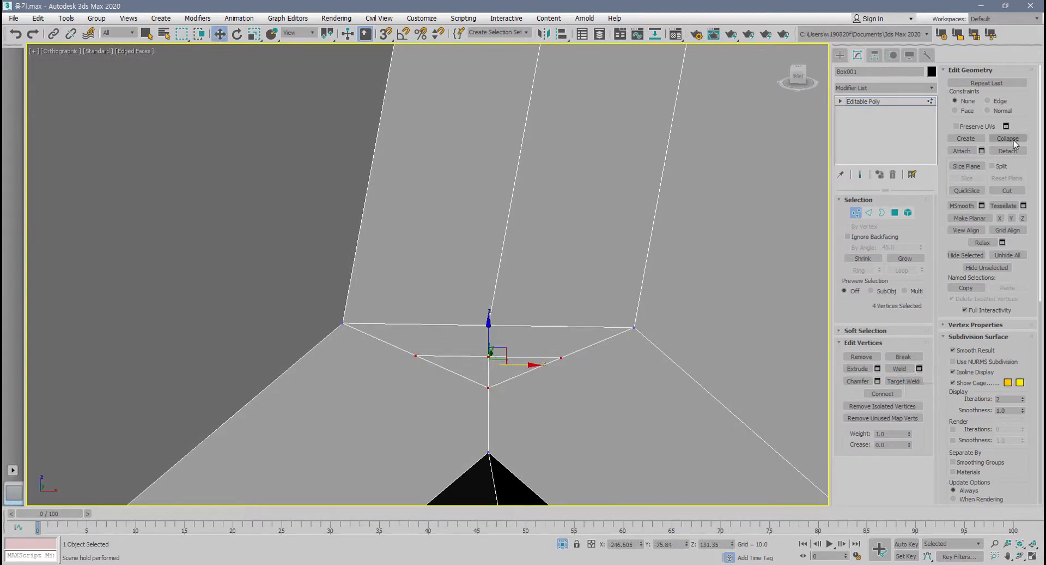
Weld the four selected vertices with a threshold of 0.94, and undo the weld.
{"action": "left_click", "coordinate": [919, 368]}
{"action": "left_click_drag", "start_coordinate": [698, 179], "coordinate": [707, 31]}
{"action": "left_click_drag", "start_coordinate": [706, 82], "coordinate": [713, 35]}
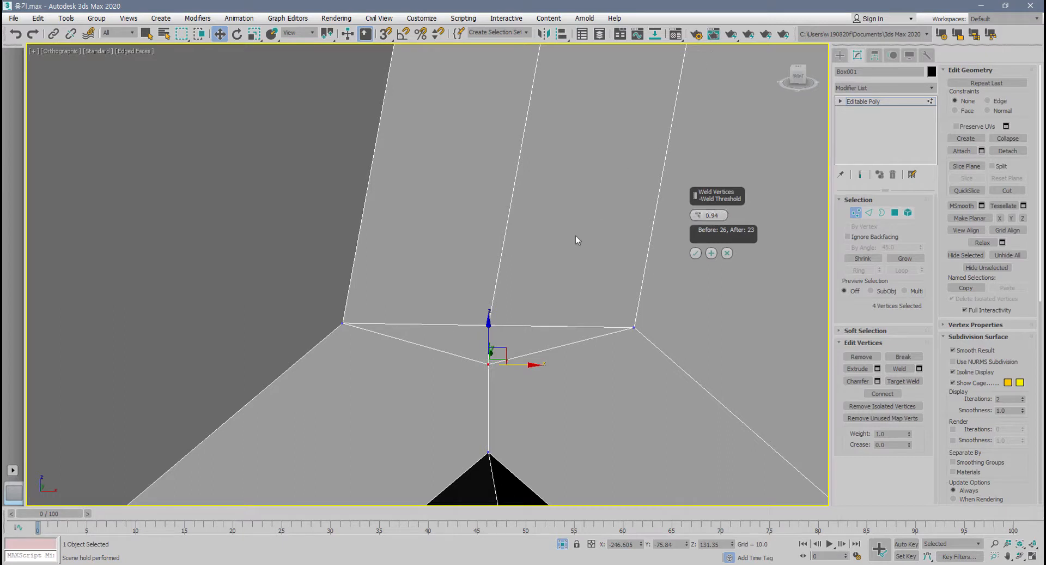
{"action": "left_click", "coordinate": [696, 253]}
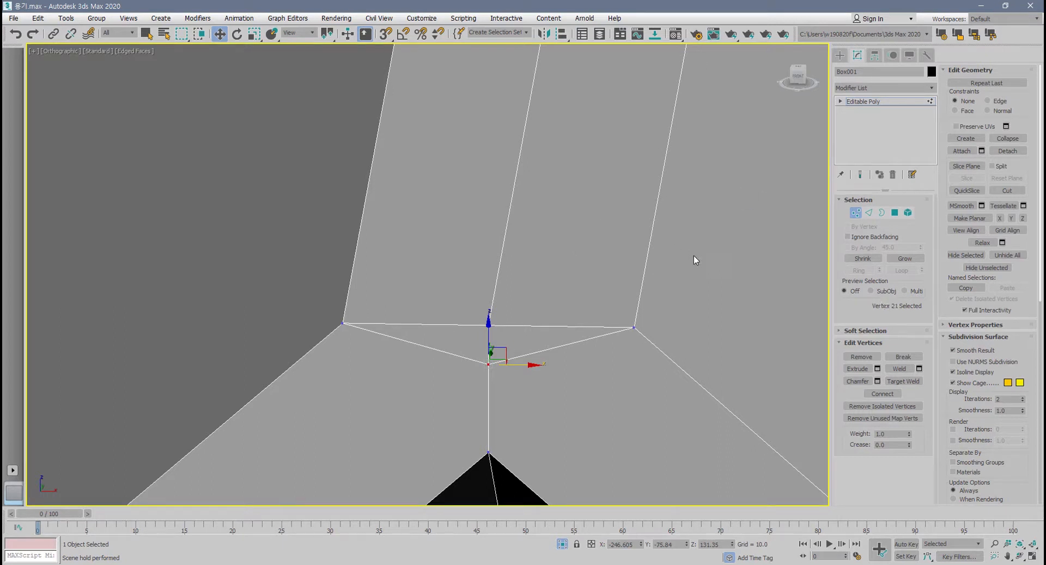
{"action": "key", "text": "ctrl+z"}
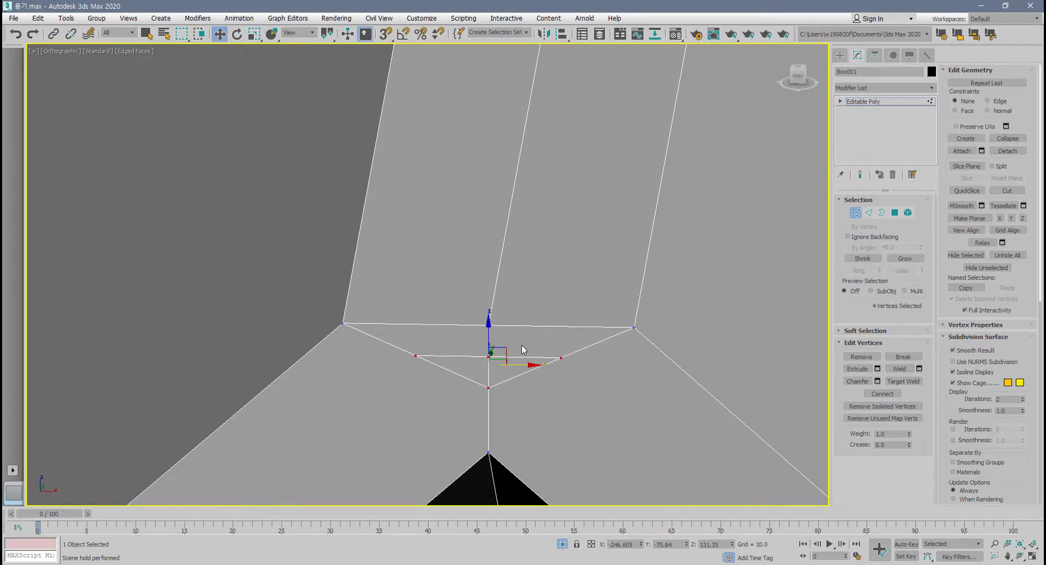
Collapse the four selected vertices into one and target weld it onto the ridge's centre vertex above.
{"action": "left_click", "coordinate": [1017, 140]}
{"action": "middle_click_drag", "start_coordinate": [564, 338], "coordinate": [513, 399], "text": "alt"}
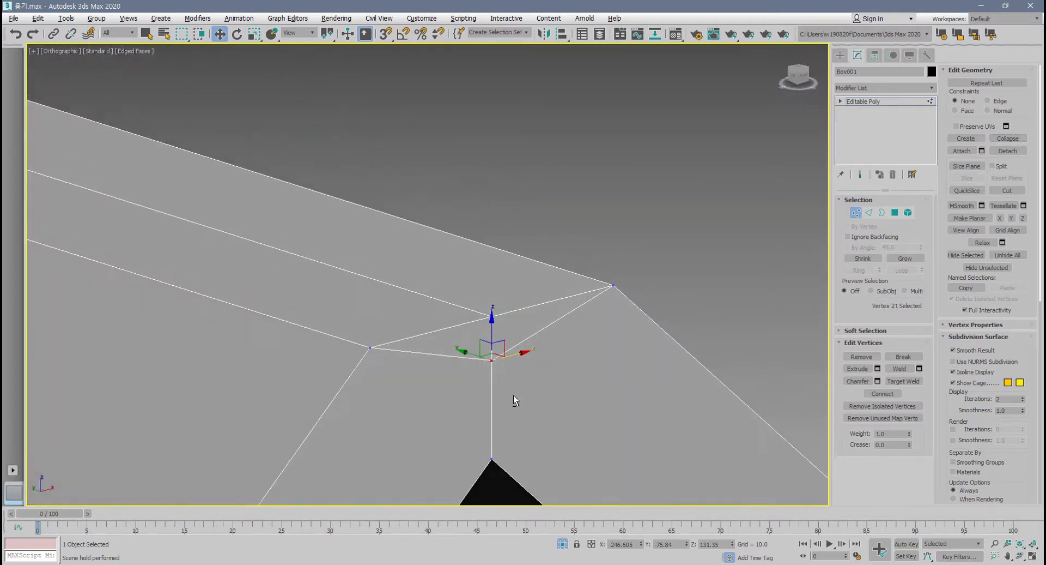
{"action": "left_click", "coordinate": [903, 381]}
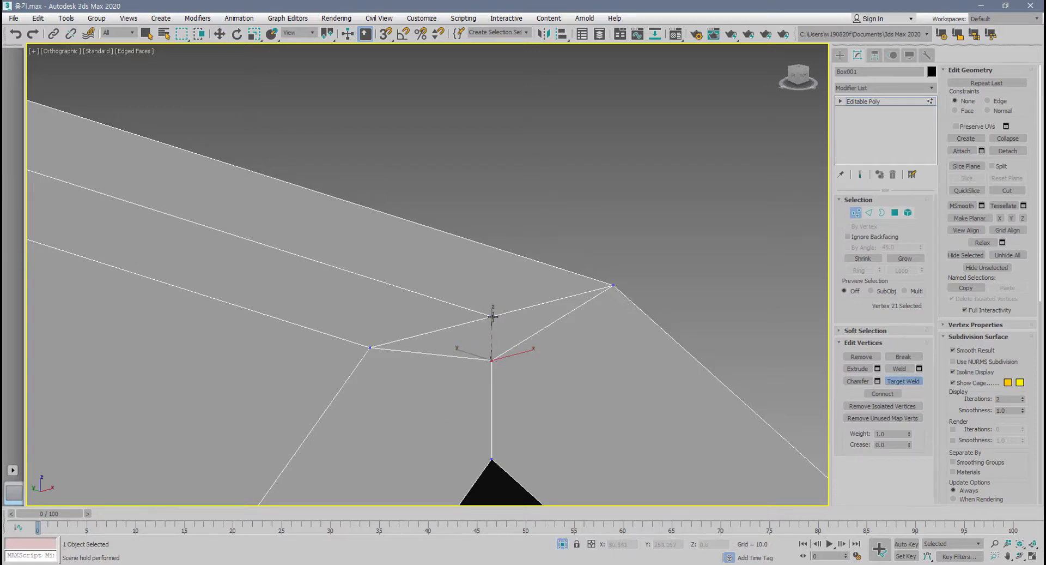
{"action": "scroll", "coordinate": [479, 364], "scroll_direction": "down", "scroll_amount": 10}
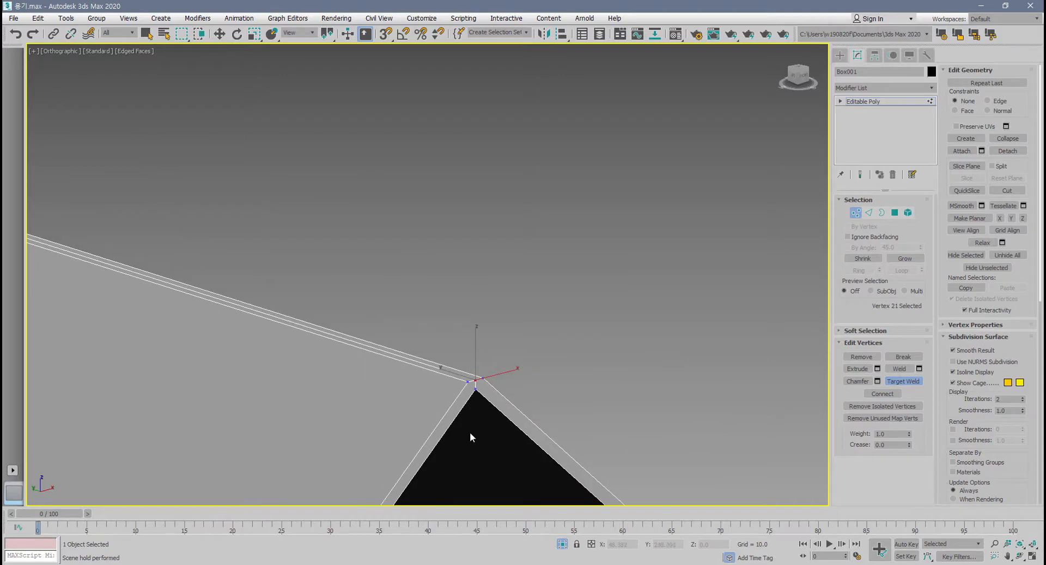
Select the two narrow chamfer polygons running along the roof ridge at polygon level.
{"action": "middle_click_drag", "start_coordinate": [461, 463], "coordinate": [482, 338]}
{"action": "scroll", "coordinate": [483, 332], "scroll_direction": "down", "scroll_amount": 6}
{"action": "scroll", "coordinate": [491, 259], "scroll_direction": "up", "scroll_amount": 5}
{"action": "middle_click_drag", "start_coordinate": [490, 294], "coordinate": [526, 294], "text": "alt"}
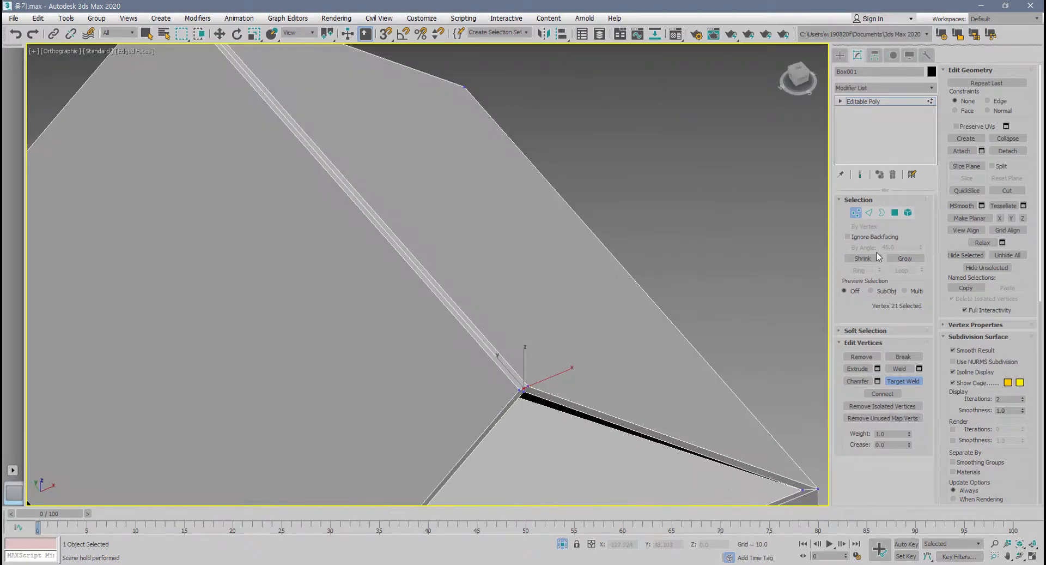
{"action": "left_click", "coordinate": [894, 213]}
{"action": "key", "text": "w"}
{"action": "left_click", "coordinate": [509, 373]}
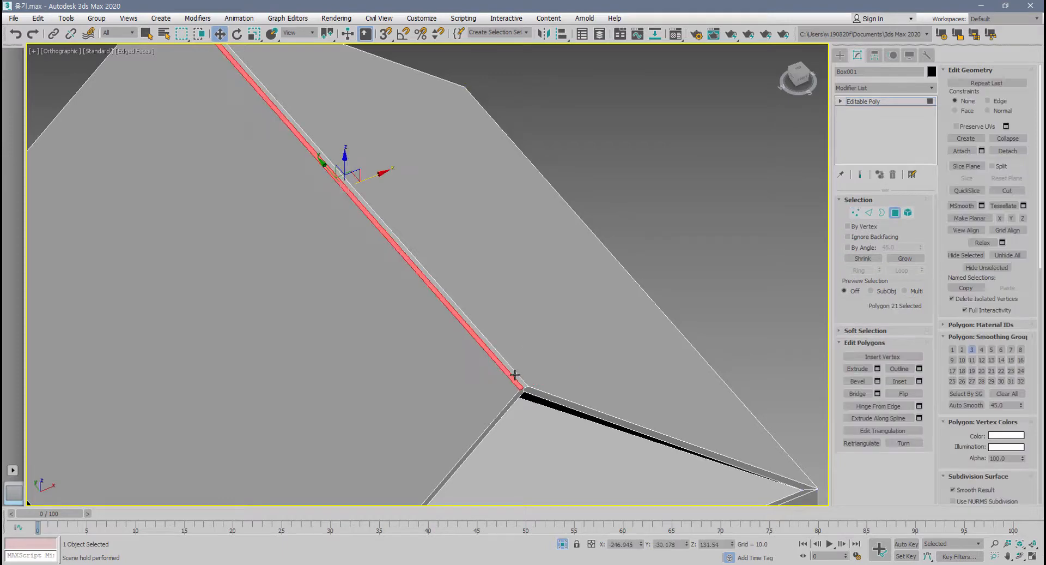
{"action": "left_click", "coordinate": [514, 375], "text": "ctrl"}
Extrude the two ridge polygons upward by 37.41 to form a thin upright fin.
{"action": "scroll", "coordinate": [515, 374], "scroll_direction": "down", "scroll_amount": 5}
{"action": "middle_click_drag", "start_coordinate": [515, 374], "coordinate": [579, 374], "text": "alt"}
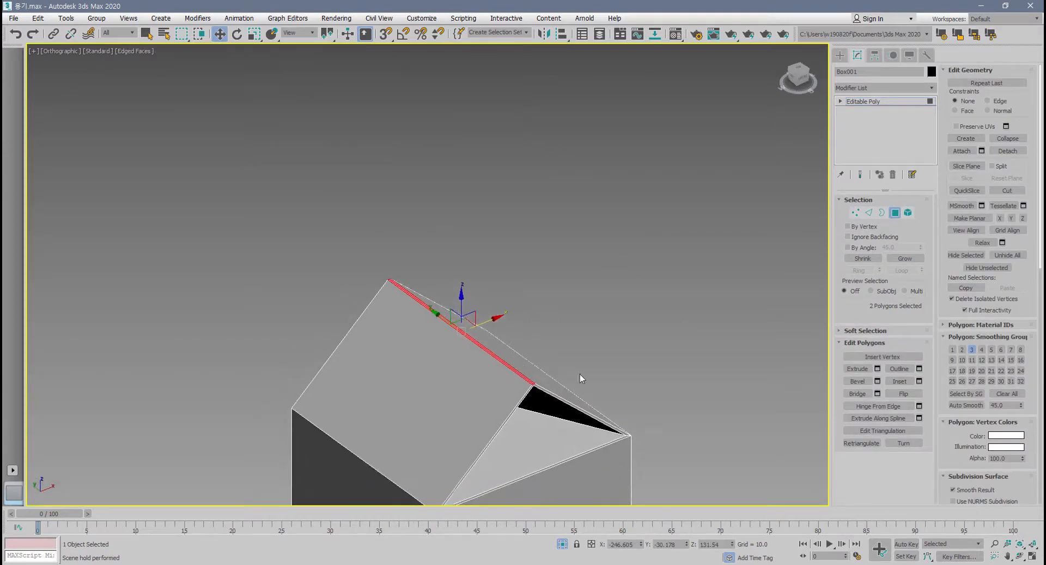
{"action": "scroll", "coordinate": [580, 374], "scroll_direction": "up", "scroll_amount": 3}
{"action": "left_click", "coordinate": [878, 369]}
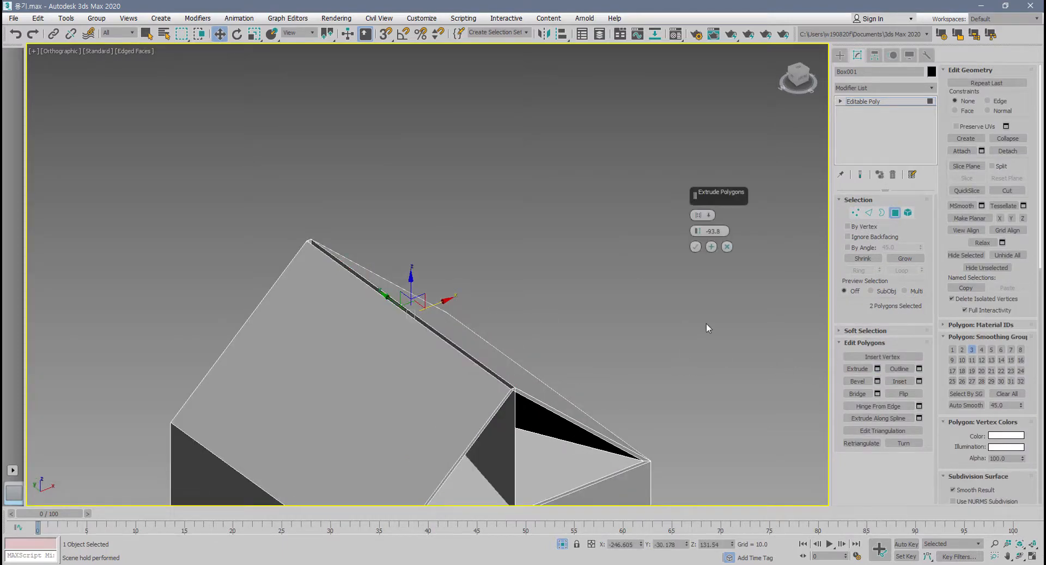
{"action": "left_click_drag", "start_coordinate": [696, 199], "coordinate": [754, 319]}
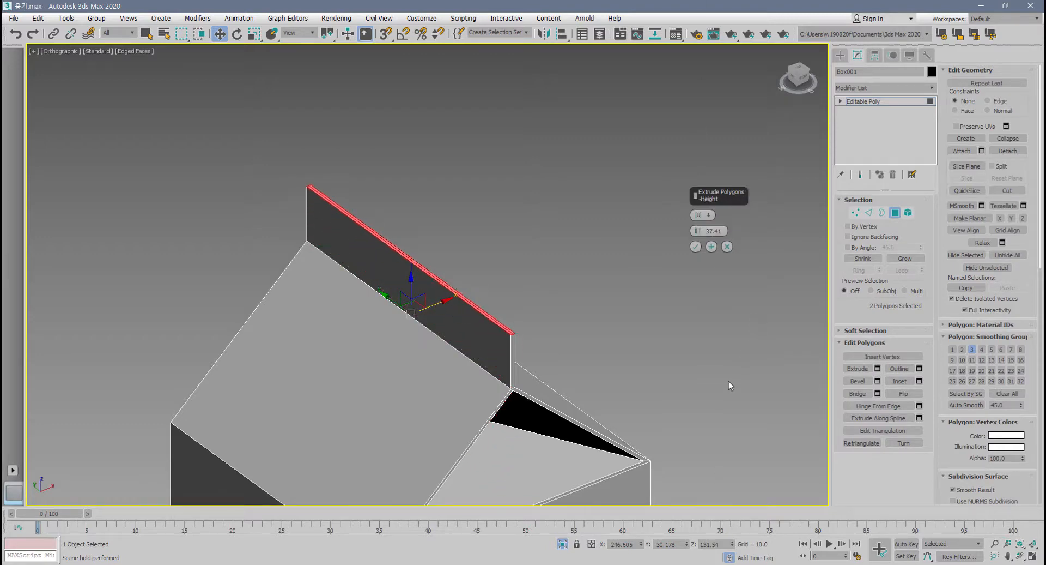
{"action": "scroll", "coordinate": [509, 406], "scroll_direction": "up", "scroll_amount": 6}
{"action": "middle_click_drag", "start_coordinate": [514, 380], "coordinate": [465, 328], "text": "alt"}
{"action": "left_click", "coordinate": [695, 246]}
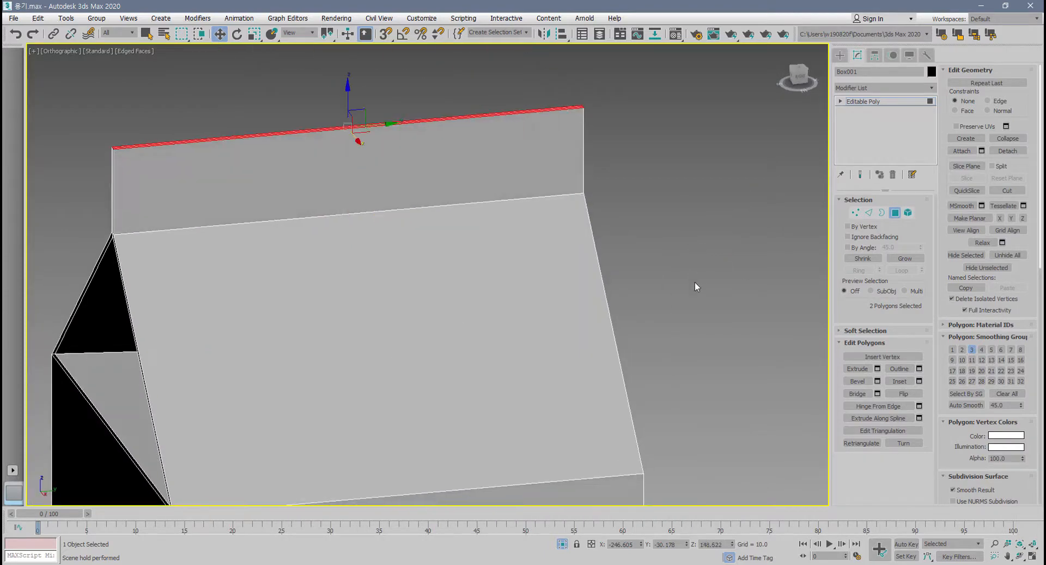
In the Left view, raise the two inner gable vertices about 11.6 units and lower the sixteen roof and fin vertices to Z about 127.3.
{"action": "scroll", "coordinate": [694, 290], "scroll_direction": "down", "scroll_amount": 5}
{"action": "middle_click_drag", "start_coordinate": [694, 290], "coordinate": [634, 356], "text": "alt"}
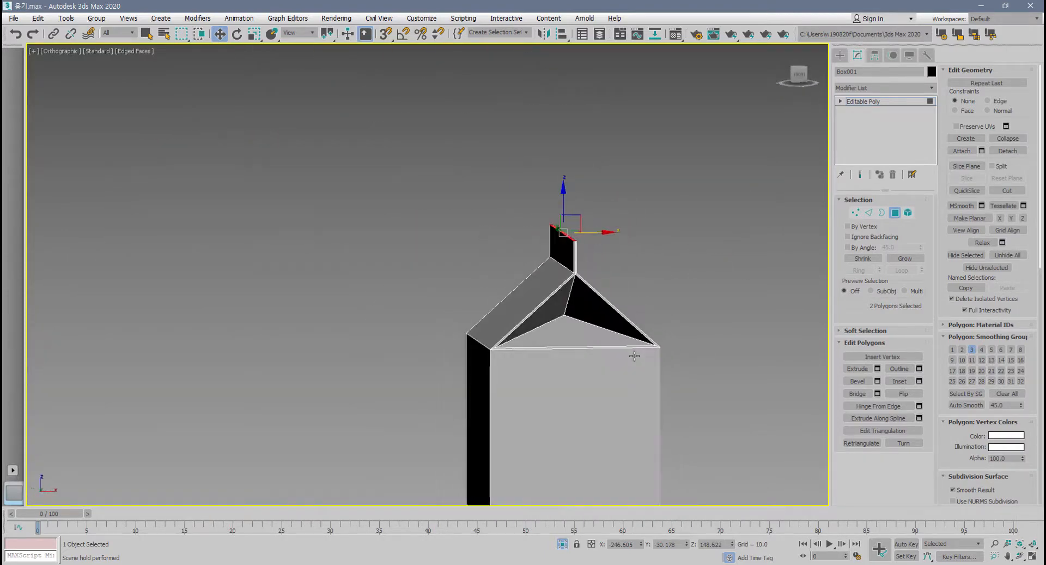
{"action": "key", "text": "alt+w"}
{"action": "middle_click_drag", "start_coordinate": [266, 402], "coordinate": [321, 434]}
{"action": "scroll", "coordinate": [319, 401], "scroll_direction": "down", "scroll_amount": 4}
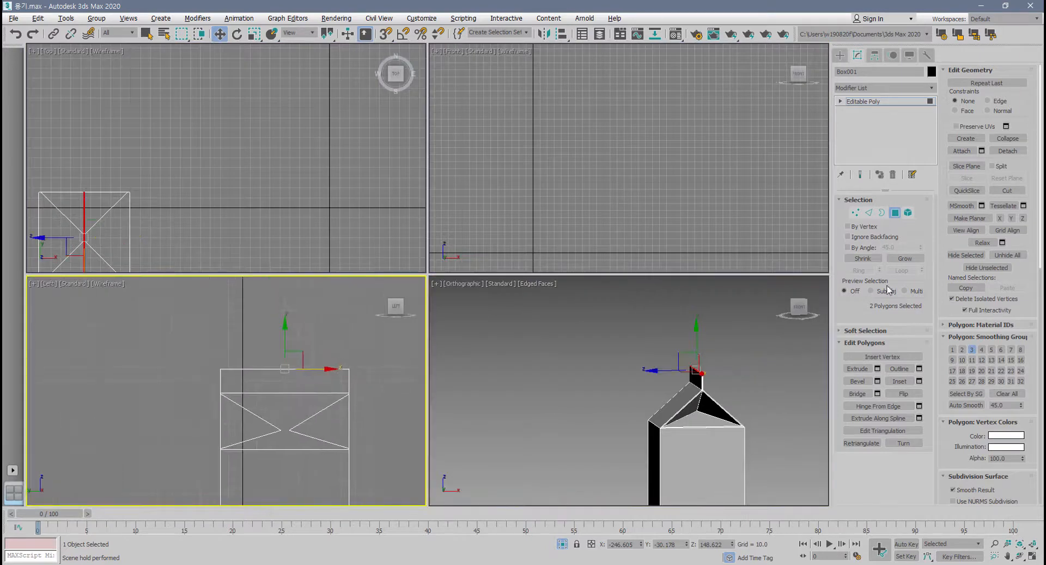
{"action": "left_click", "coordinate": [855, 212]}
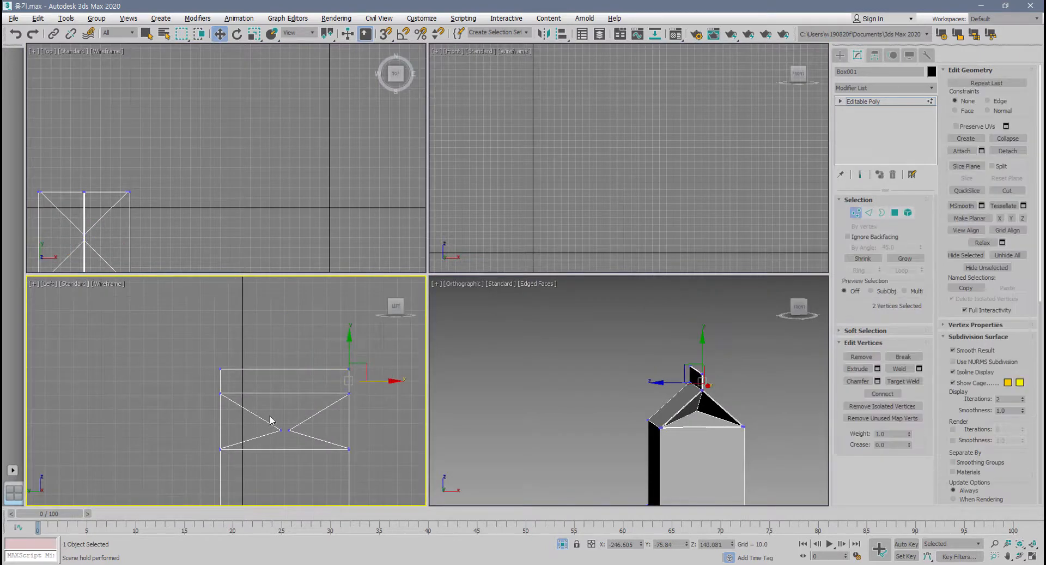
{"action": "left_click_drag", "start_coordinate": [269, 415], "coordinate": [307, 443]}
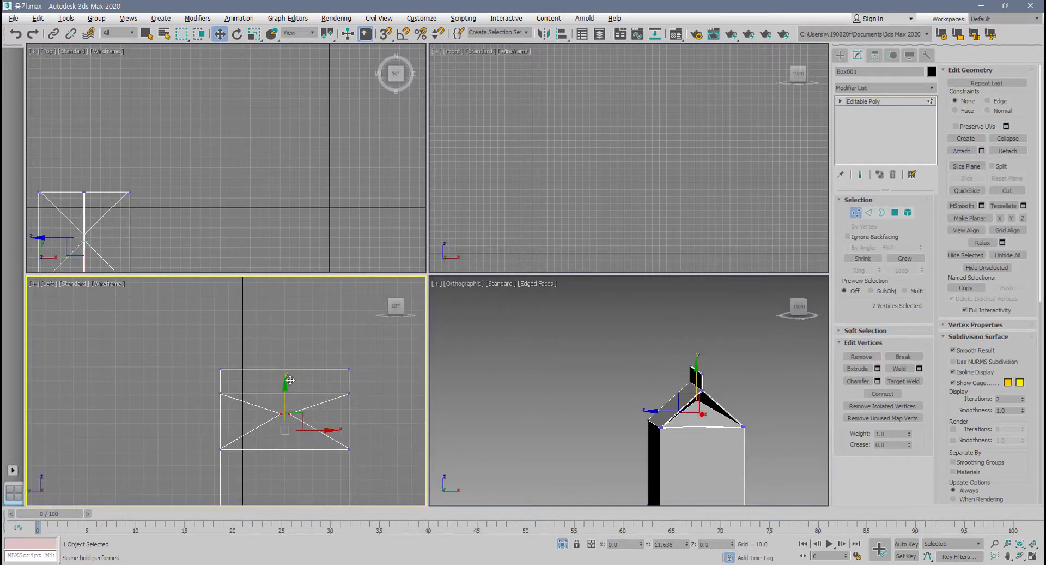
{"action": "left_click_drag", "start_coordinate": [166, 357], "coordinate": [368, 437]}
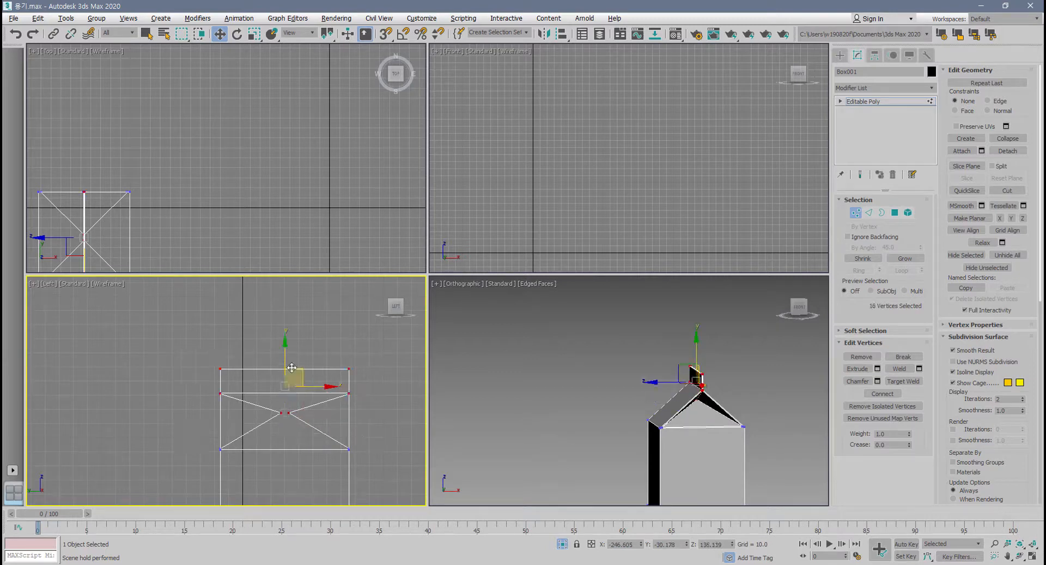
{"action": "left_click_drag", "start_coordinate": [291, 367], "coordinate": [292, 380]}
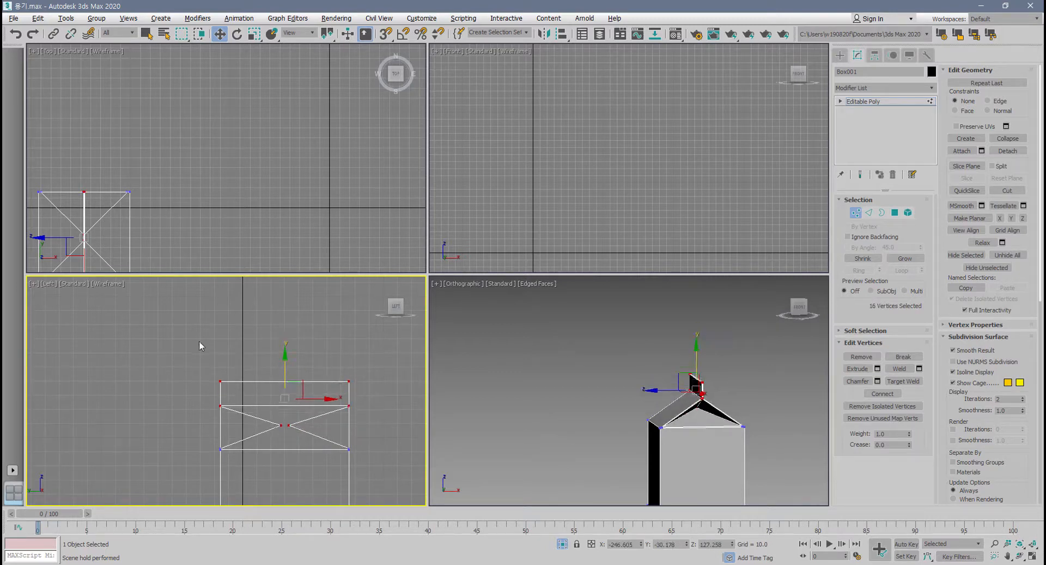
Shorten the carton body by moving all its upper vertices down to Z about 55.2.
{"action": "left_click_drag", "start_coordinate": [200, 342], "coordinate": [391, 471]}
{"action": "scroll", "coordinate": [322, 415], "scroll_direction": "down", "scroll_amount": 4}
{"action": "middle_click_drag", "start_coordinate": [320, 414], "coordinate": [311, 356]}
{"action": "left_click_drag", "start_coordinate": [293, 340], "coordinate": [294, 383]}
{"action": "middle_click_drag", "start_coordinate": [676, 440], "coordinate": [647, 363]}
{"action": "middle_click_drag", "start_coordinate": [647, 382], "coordinate": [680, 427], "text": "alt"}
Raise the 24 upper vertices to Z about 78.1 in the maximized orthographic view and leave the vertex level.
{"action": "key", "text": "alt+w"}
{"action": "middle_click_drag", "start_coordinate": [548, 351], "coordinate": [374, 324], "text": "alt"}
{"action": "left_click_drag", "start_coordinate": [352, 267], "coordinate": [587, 395]}
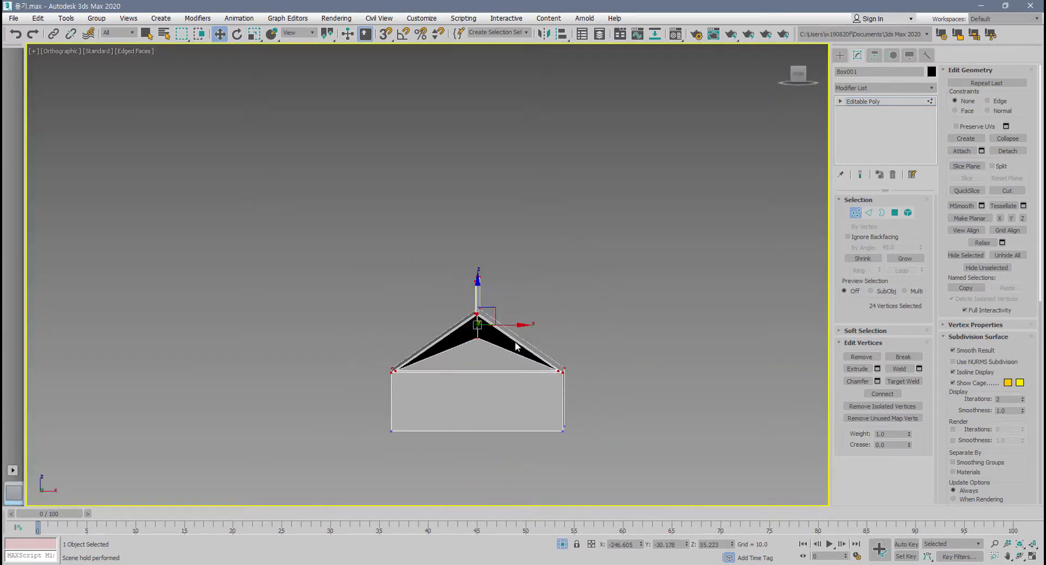
{"action": "left_click_drag", "start_coordinate": [480, 278], "coordinate": [480, 239]}
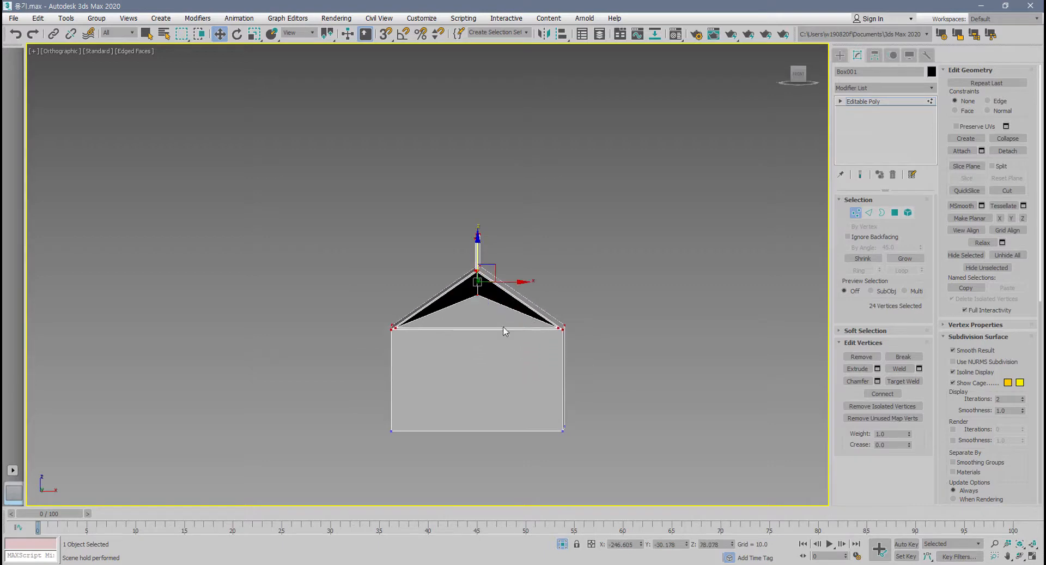
{"action": "middle_click_drag", "start_coordinate": [545, 355], "coordinate": [545, 401], "text": "alt"}
{"action": "left_click", "coordinate": [857, 214]}
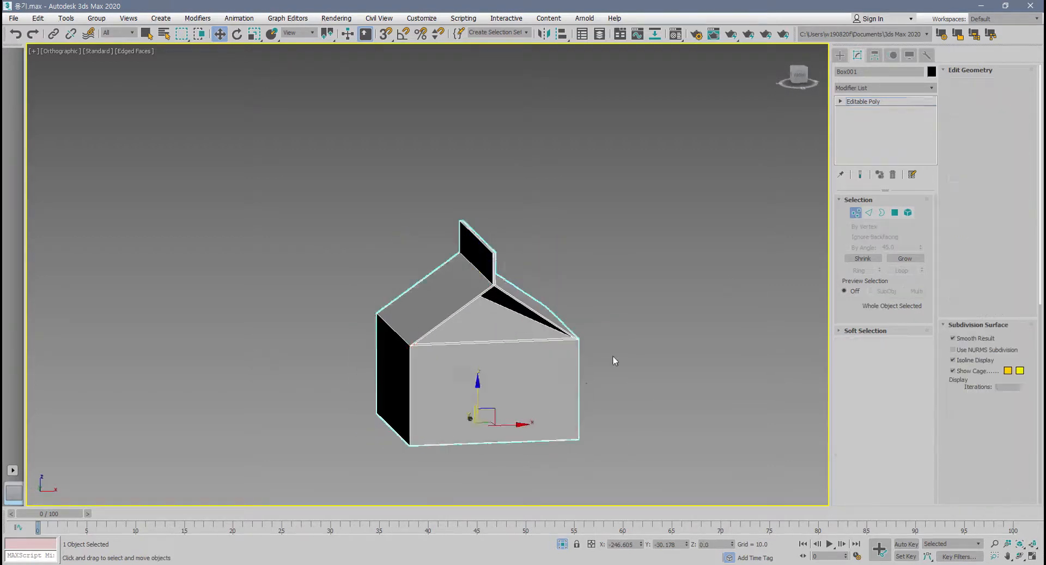
Clone the carton along the X axis, placing the copy beside the original.
{"action": "middle_click_drag", "start_coordinate": [610, 358], "coordinate": [543, 376], "text": "alt"}
{"action": "left_click_drag", "start_coordinate": [523, 415], "coordinate": [755, 392], "text": "shift"}
{"action": "left_click", "coordinate": [531, 334]}
{"action": "middle_click_drag", "start_coordinate": [548, 326], "coordinate": [691, 279]}
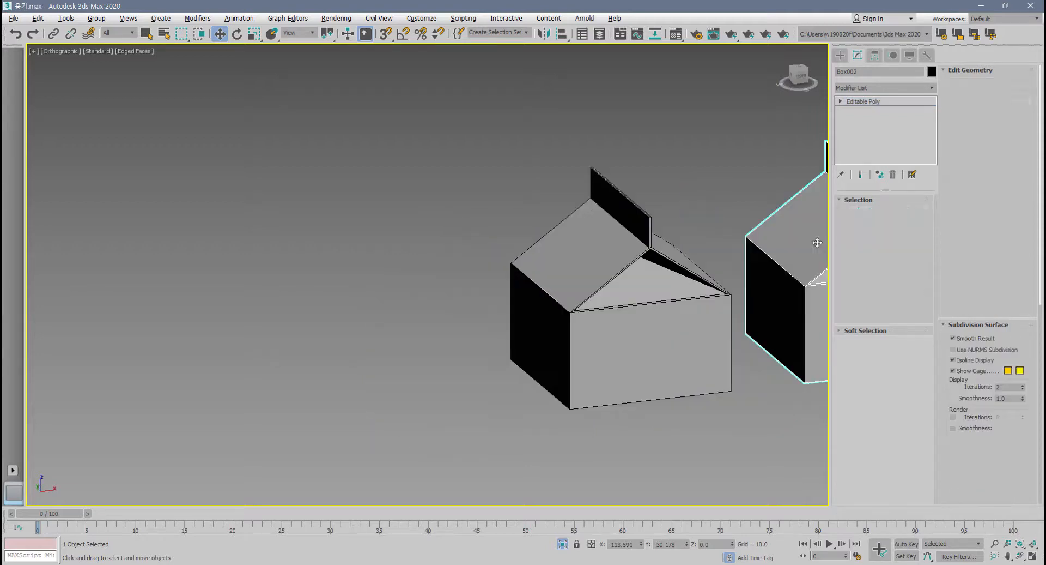
Stretch the copied carton into a tall one by raising its 24 upper vertices to Z about 263.
{"action": "left_click", "coordinate": [857, 213]}
{"action": "mouse_move", "coordinate": [579, 334]}
{"action": "middle_mouse_down"}
{"action": "mouse_move", "coordinate": [369, 352]}
{"action": "mouse_move", "coordinate": [404, 326]}
{"action": "middle_mouse_up"}
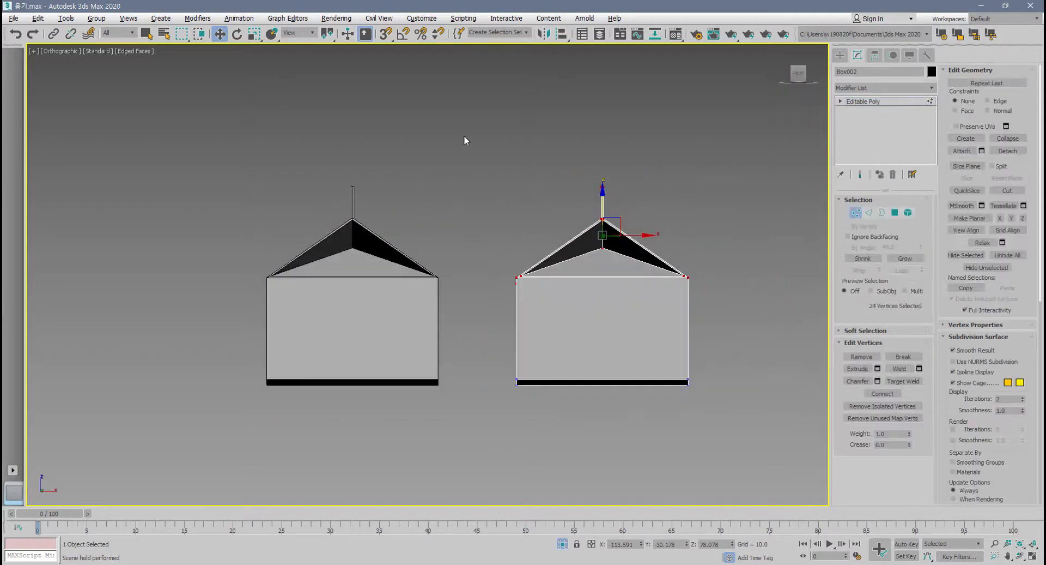
{"action": "middle_click_drag", "start_coordinate": [713, 322], "coordinate": [429, 425]}
{"action": "left_click_drag", "start_coordinate": [355, 322], "coordinate": [399, 128]}
{"action": "middle_click_drag", "start_coordinate": [414, 273], "coordinate": [424, 322], "text": "alt"}
{"action": "left_click_drag", "start_coordinate": [377, 207], "coordinate": [387, 155]}
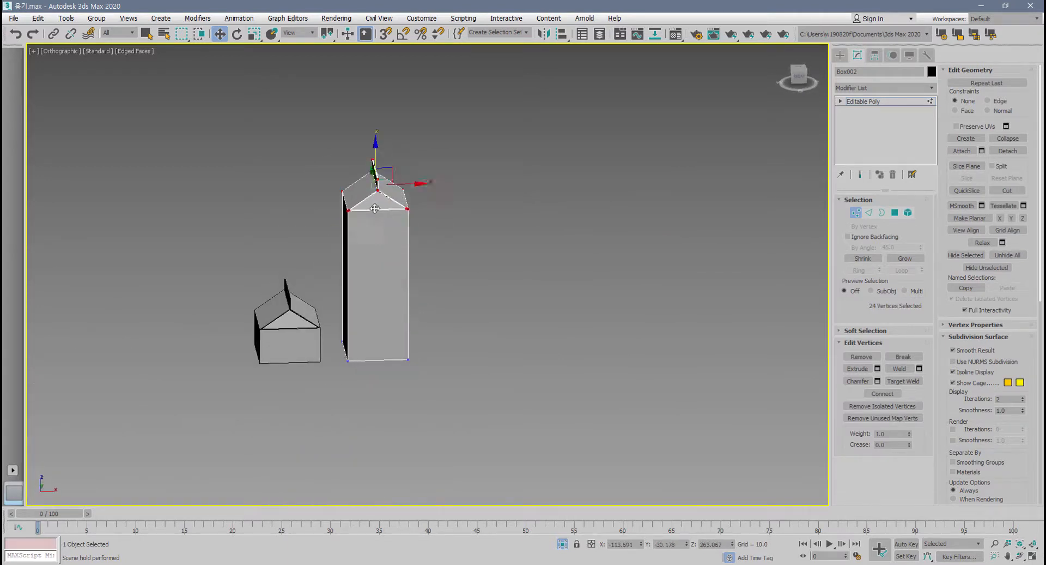
{"action": "middle_click_drag", "start_coordinate": [375, 208], "coordinate": [424, 280], "text": "alt"}
{"action": "scroll", "coordinate": [379, 346], "scroll_direction": "up", "scroll_amount": 4}
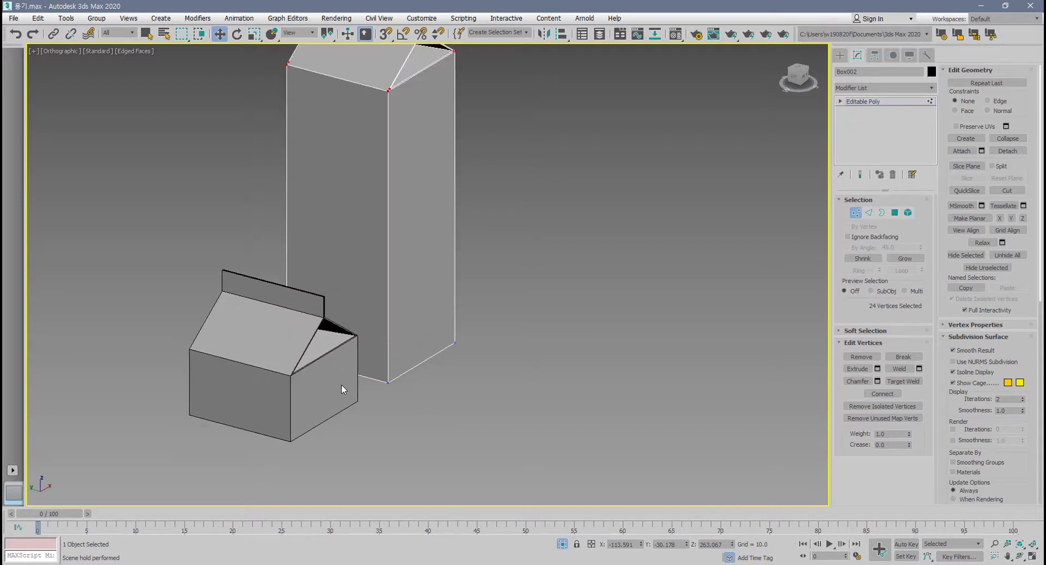
Undo the height change on the copied carton and delete the copy.
{"action": "key", "text": "ctrl+z"}
{"action": "left_click_drag", "start_coordinate": [369, 98], "coordinate": [365, 232]}
{"action": "middle_click_drag", "start_coordinate": [357, 327], "coordinate": [341, 328], "text": "alt"}
{"action": "left_click", "coordinate": [855, 214]}
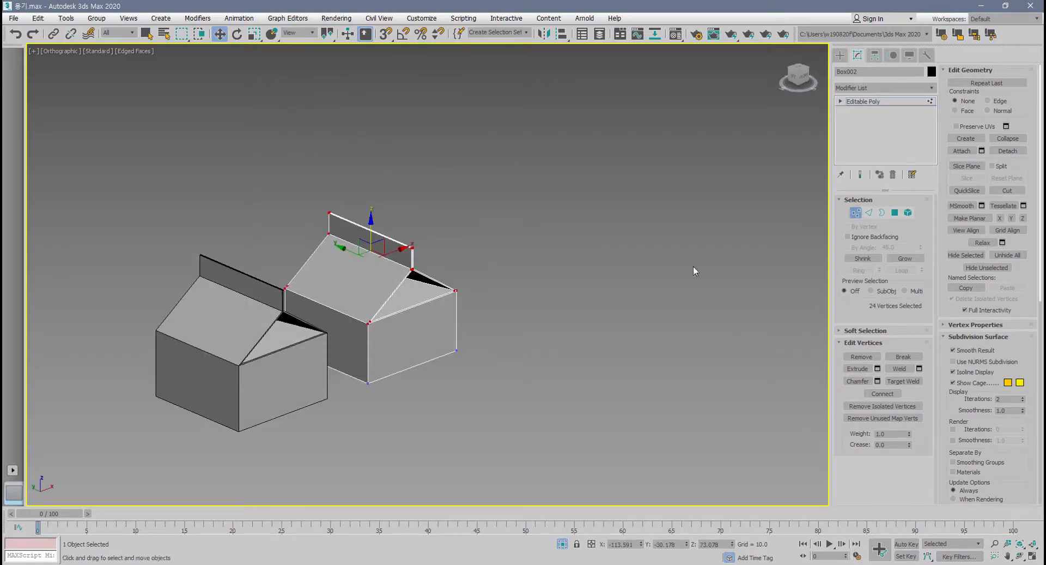
{"action": "middle_click_drag", "start_coordinate": [473, 340], "coordinate": [502, 345]}
{"action": "scroll", "coordinate": [501, 346], "scroll_direction": "up", "scroll_amount": 3}
{"action": "key", "text": "Delete"}
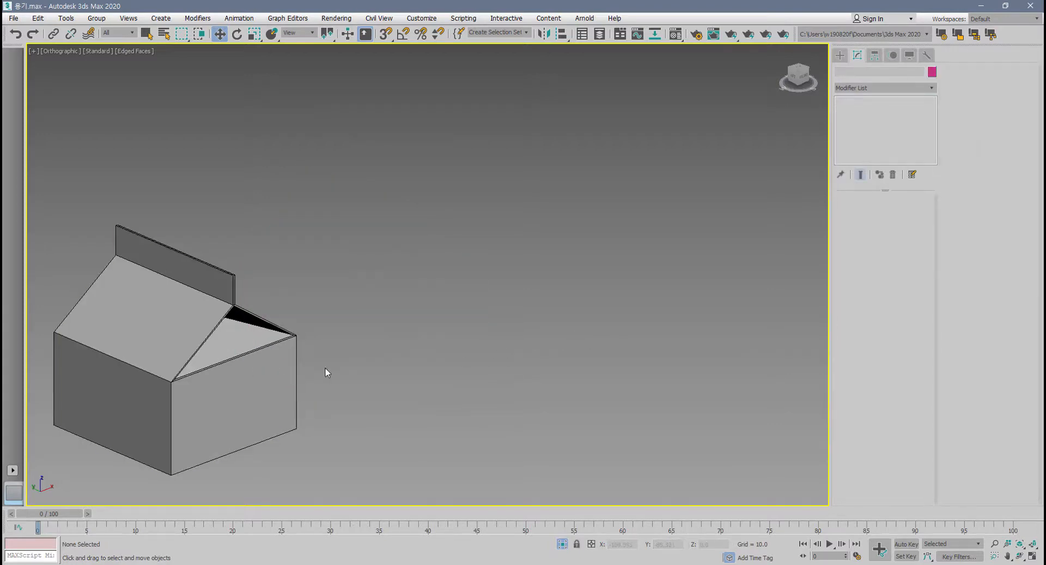
Select the original carton and return to vertex level with its 24 upper vertices selected.
{"action": "left_click", "coordinate": [292, 415]}
{"action": "scroll", "coordinate": [402, 401], "scroll_direction": "up", "scroll_amount": 3}
{"action": "scroll", "coordinate": [382, 401], "scroll_direction": "down", "scroll_amount": 1}
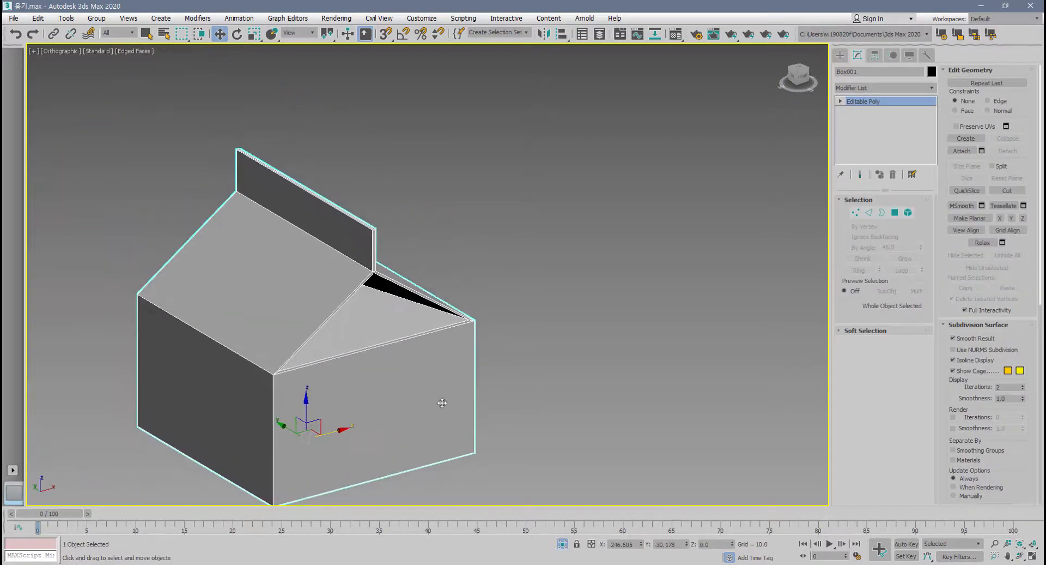
{"action": "left_click", "coordinate": [867, 213]}
{"action": "left_click", "coordinate": [857, 213]}
{"action": "middle_click_drag", "start_coordinate": [641, 375], "coordinate": [534, 344], "text": "alt"}
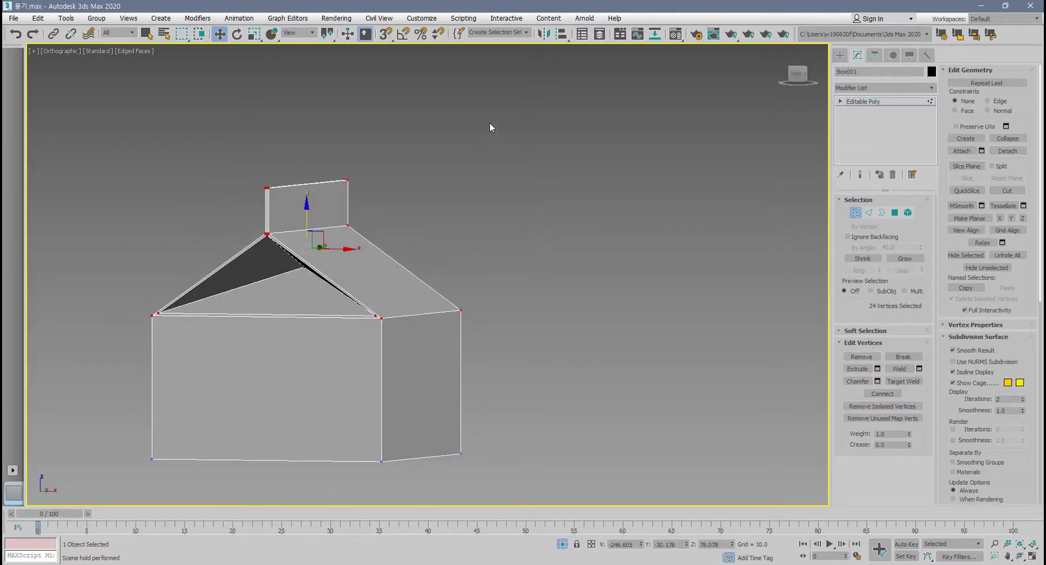
Delete the carton's 24 upper vertices, and remove the remaining open box from the scene.
{"action": "left_click_drag", "start_coordinate": [109, 285], "coordinate": [103, 295]}
{"action": "key", "text": "Delete"}
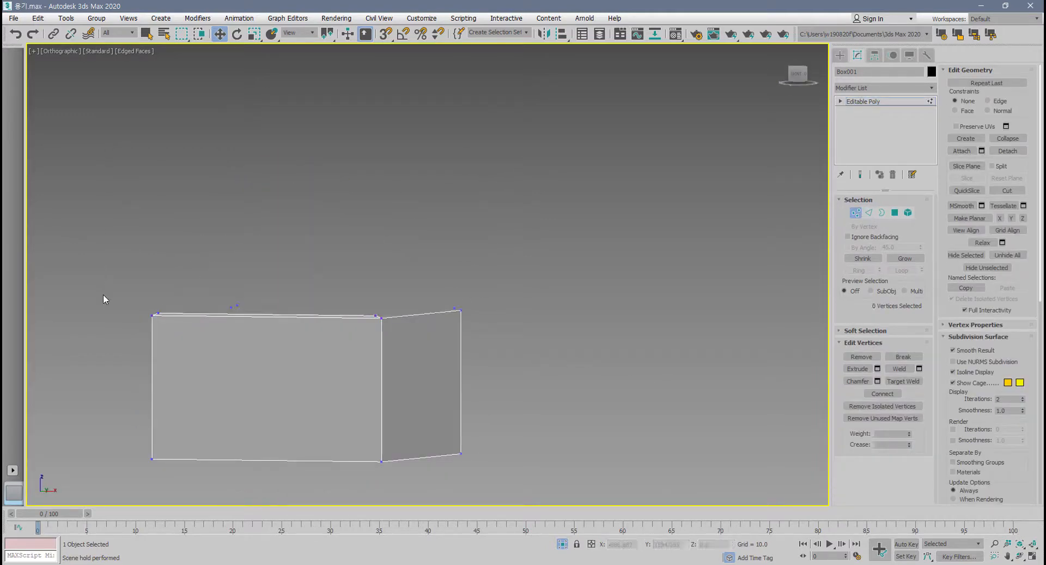
{"action": "middle_click_drag", "start_coordinate": [138, 325], "coordinate": [333, 379], "text": "alt"}
{"action": "scroll", "coordinate": [333, 380], "scroll_direction": "up", "scroll_amount": 3}
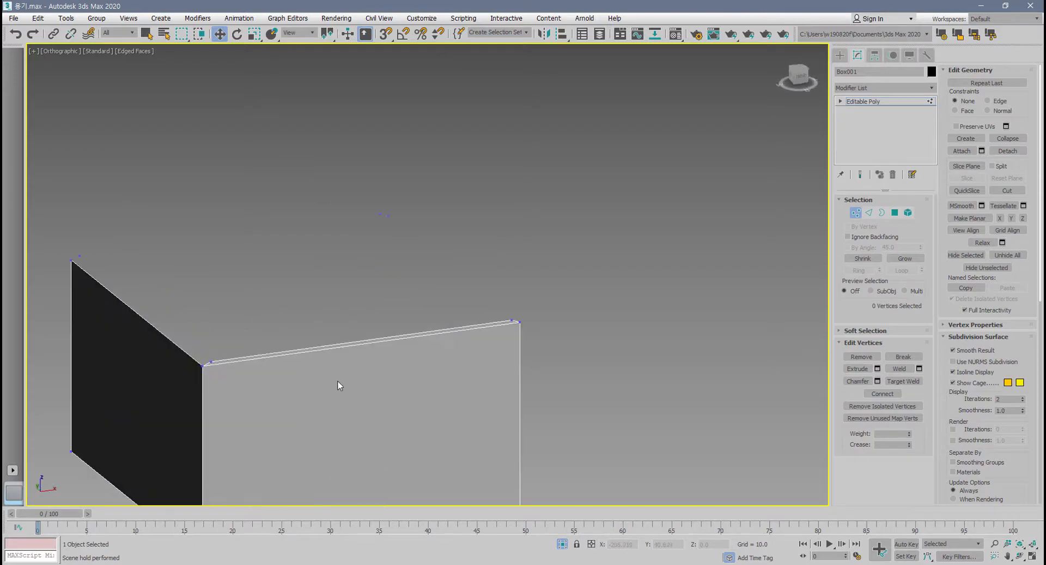
{"action": "scroll", "coordinate": [338, 380], "scroll_direction": "down", "scroll_amount": 4}
{"action": "left_click", "coordinate": [856, 212]}
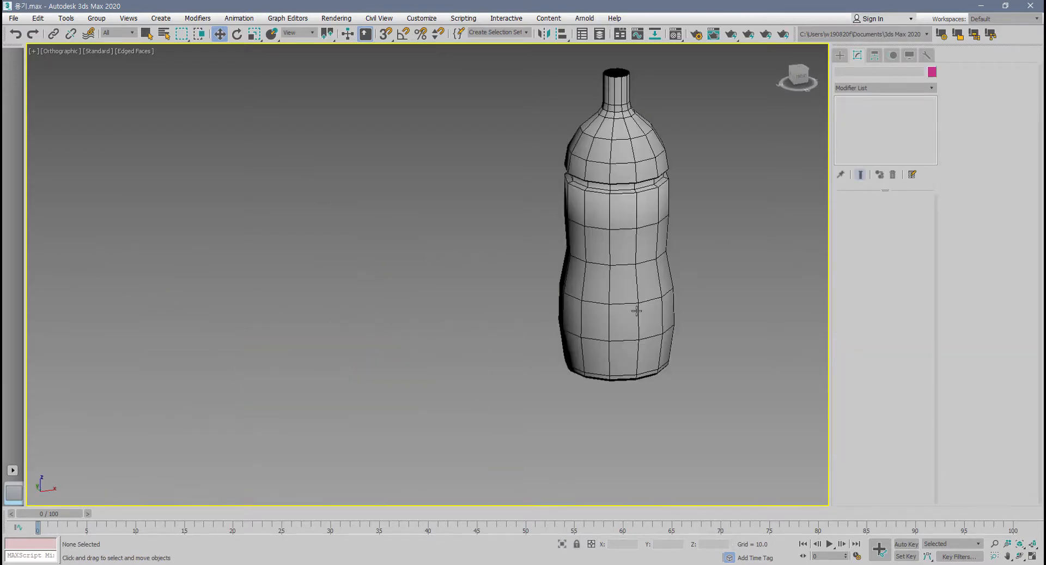
{"action": "middle_click_drag", "start_coordinate": [636, 304], "coordinate": [332, 378]}
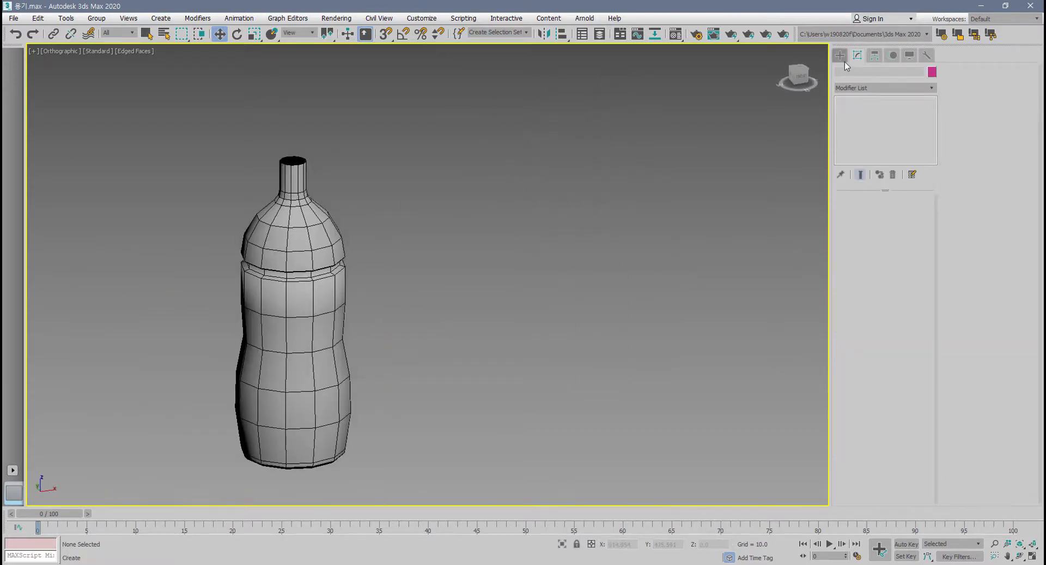
Create a box primitive about 134 long, 103 wide and 95 high beside the bottle.
{"action": "left_click", "coordinate": [839, 55]}
{"action": "left_click", "coordinate": [861, 120]}
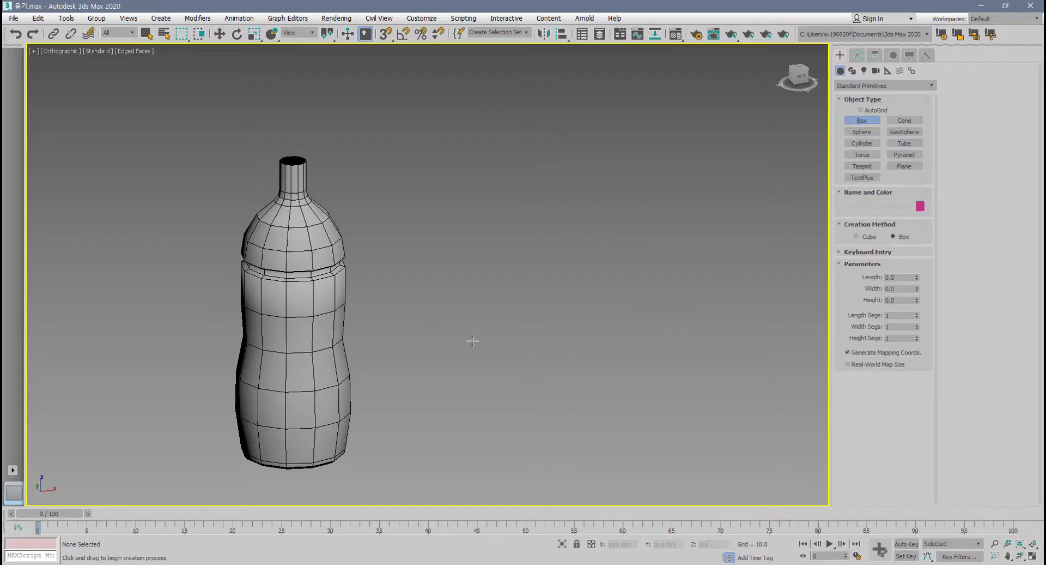
{"action": "left_click_drag", "start_coordinate": [472, 341], "coordinate": [656, 375]}
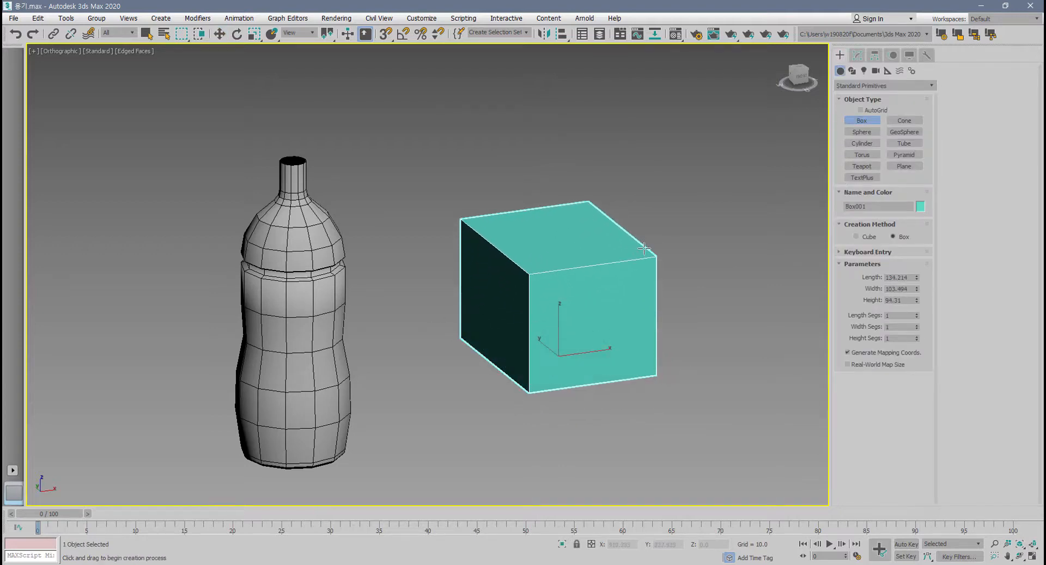
{"action": "left_click", "coordinate": [644, 247]}
Set the new box's length, width and height to 200 each.
{"action": "middle_click_drag", "start_coordinate": [603, 334], "coordinate": [465, 413]}
{"action": "scroll", "coordinate": [466, 408], "scroll_direction": "up", "scroll_amount": 3}
{"action": "middle_click_drag", "start_coordinate": [498, 374], "coordinate": [532, 313]}
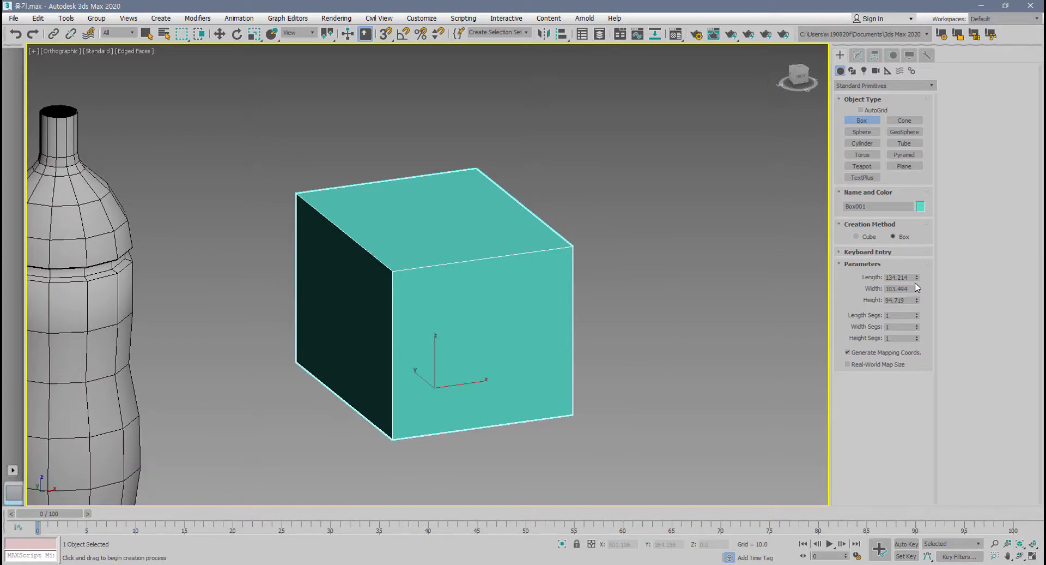
{"action": "left_click_drag", "start_coordinate": [908, 277], "coordinate": [790, 277]}
{"action": "type", "text": "200"}
{"action": "key", "text": "Tab"}
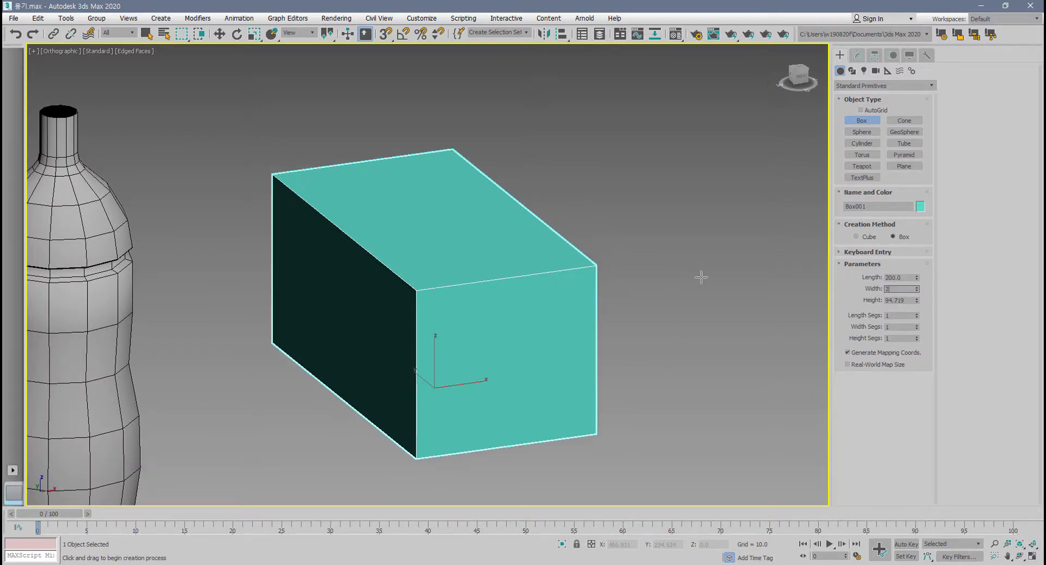
{"action": "type", "text": "200"}
{"action": "key", "text": "Tab"}
{"action": "type", "text": "200"}
{"action": "key", "text": "Return"}
Isolate the box and switch the viewport to a perspective view showing its top and two sides.
{"action": "scroll", "coordinate": [392, 358], "scroll_direction": "down", "scroll_amount": 8}
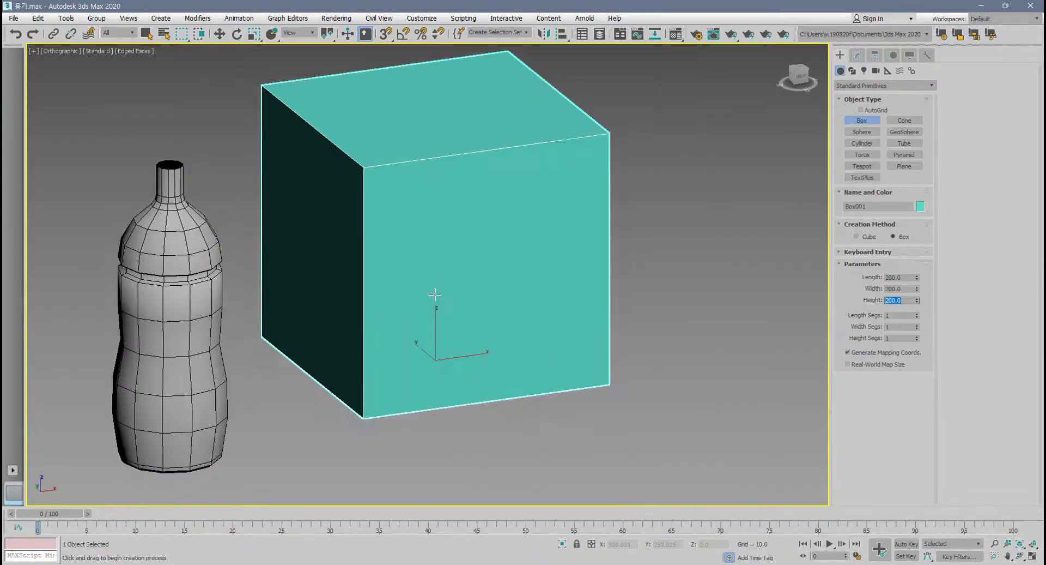
{"action": "key", "text": "alt+q"}
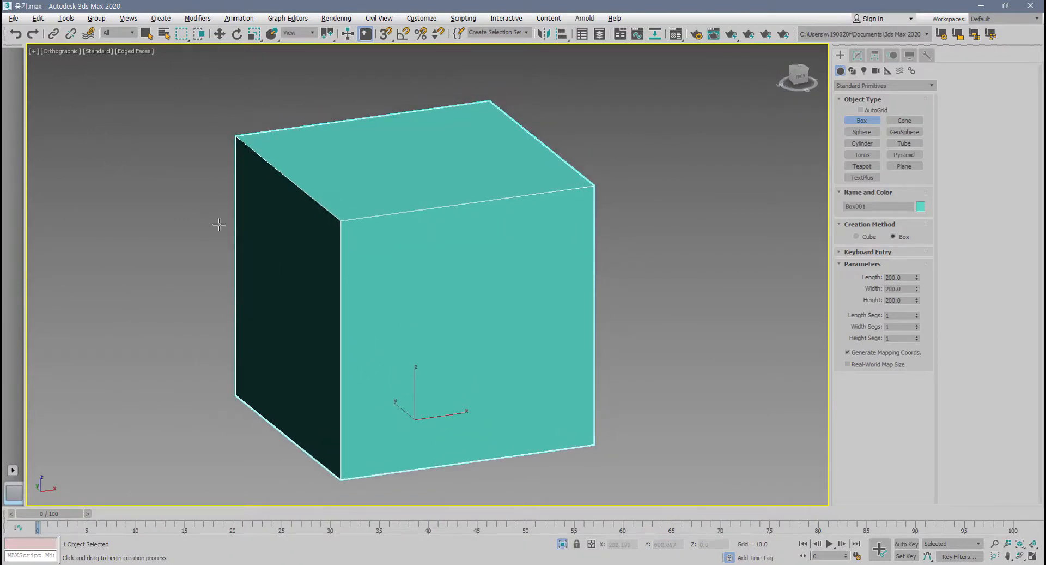
{"action": "middle_click_drag", "start_coordinate": [374, 294], "coordinate": [396, 326], "text": "alt"}
{"action": "key", "text": "p"}
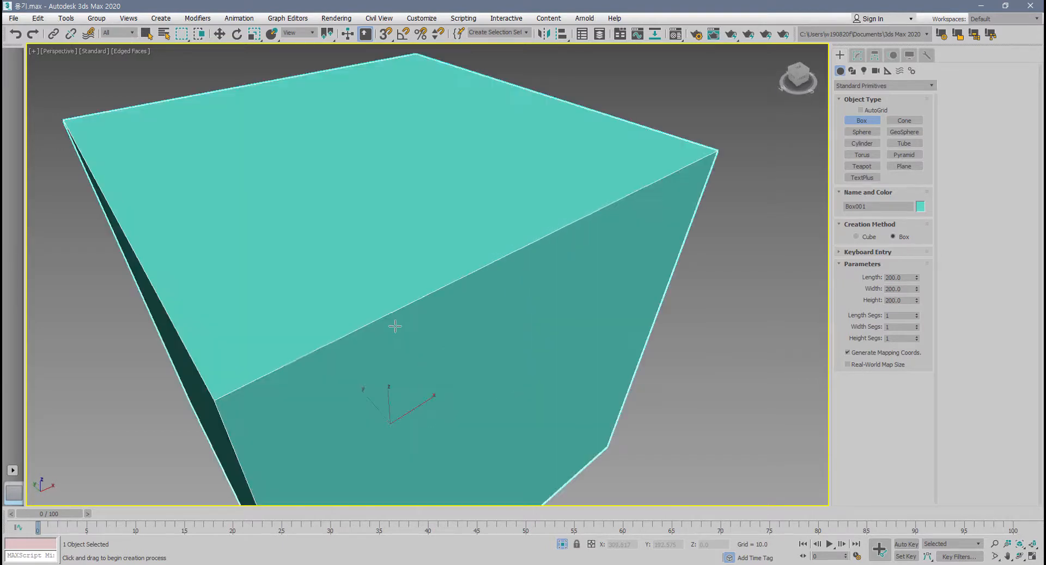
{"action": "scroll", "coordinate": [395, 333], "scroll_direction": "down", "scroll_amount": 4}
{"action": "middle_click_drag", "start_coordinate": [393, 346], "coordinate": [422, 340], "text": "alt"}
{"action": "scroll", "coordinate": [388, 336], "scroll_direction": "up", "scroll_amount": 1}
Finish box creation and convert the box to an Editable Poly.
{"action": "right_click", "coordinate": [414, 296]}
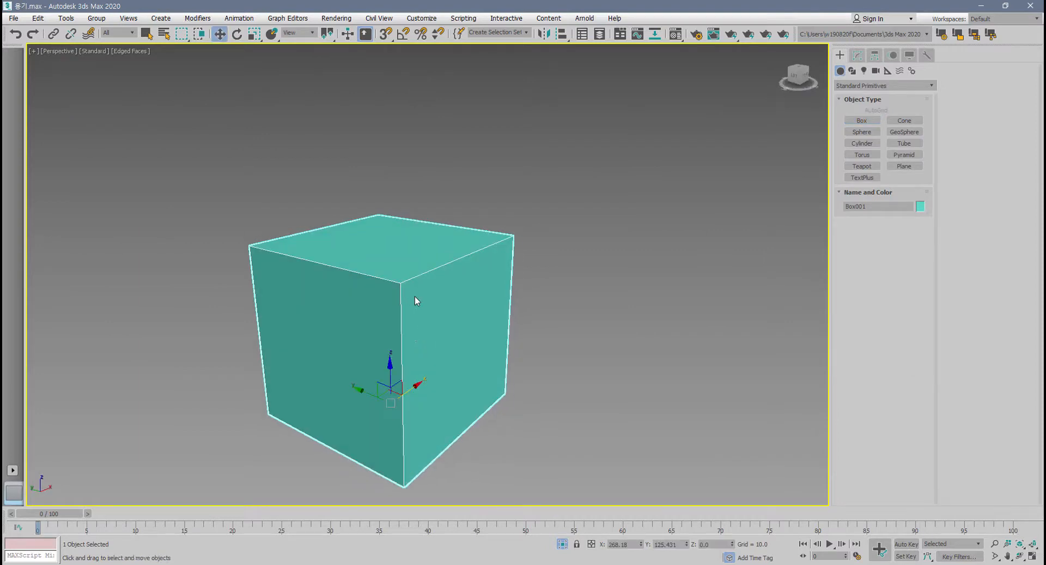
{"action": "right_click", "coordinate": [414, 296]}
{"action": "mouse_move", "coordinate": [453, 403]}
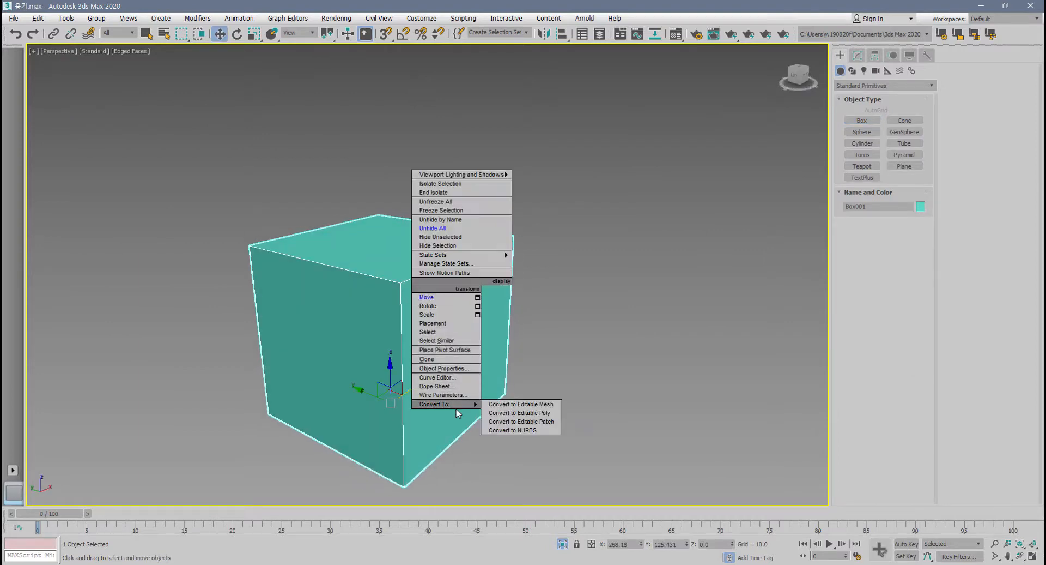
{"action": "left_click", "coordinate": [539, 413]}
Assign the 01 - Default material to the box and set its object color to black.
{"action": "middle_click_drag", "start_coordinate": [465, 414], "coordinate": [575, 395]}
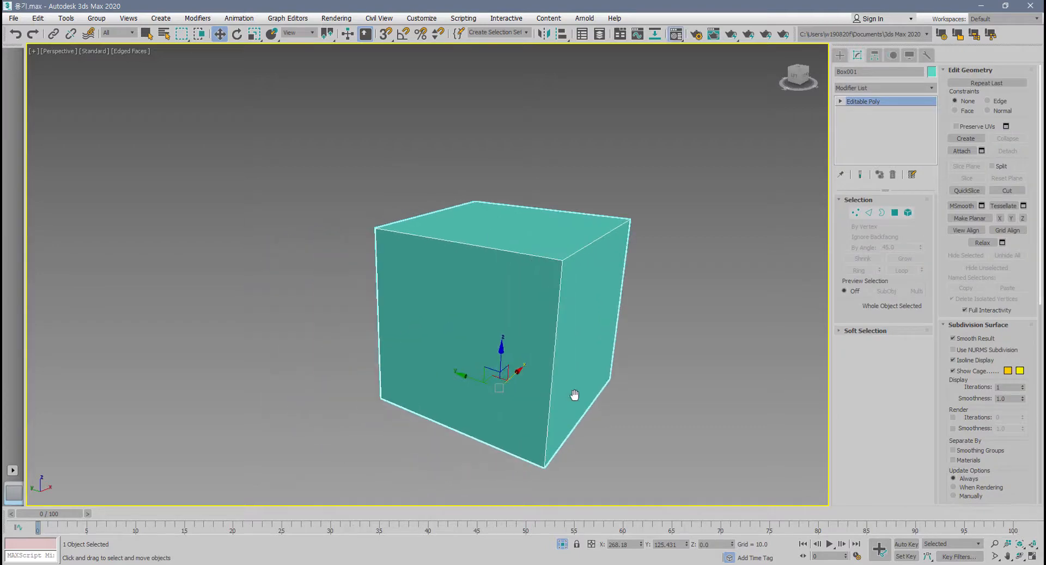
{"action": "key", "text": "m"}
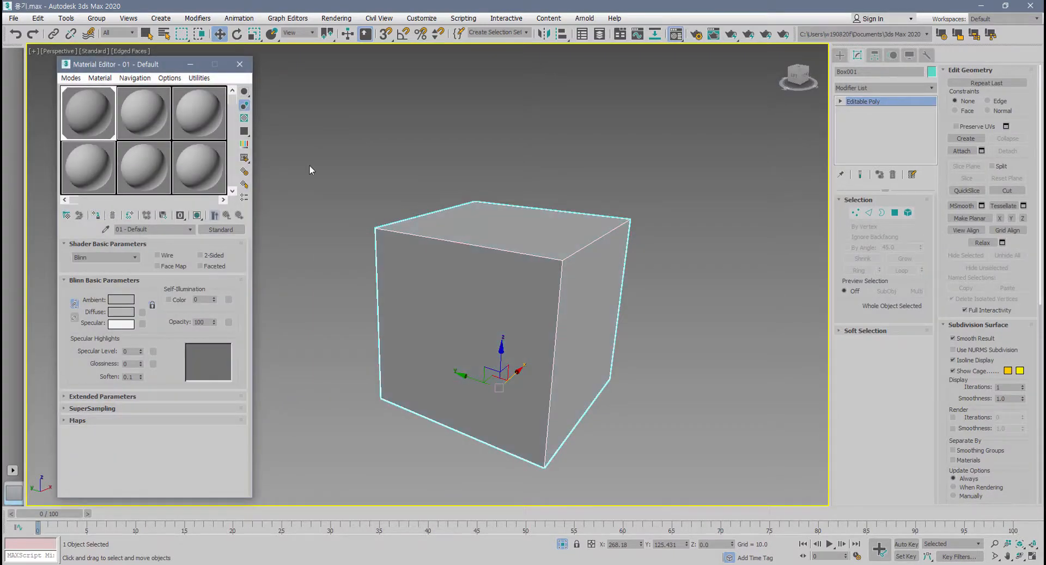
{"action": "left_click", "coordinate": [240, 65]}
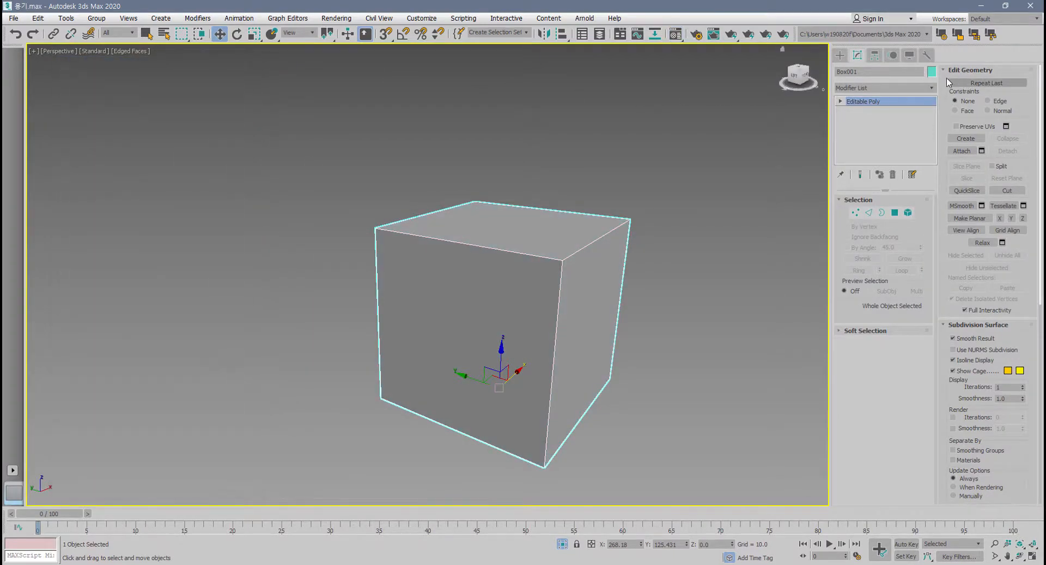
{"action": "left_click", "coordinate": [931, 72]}
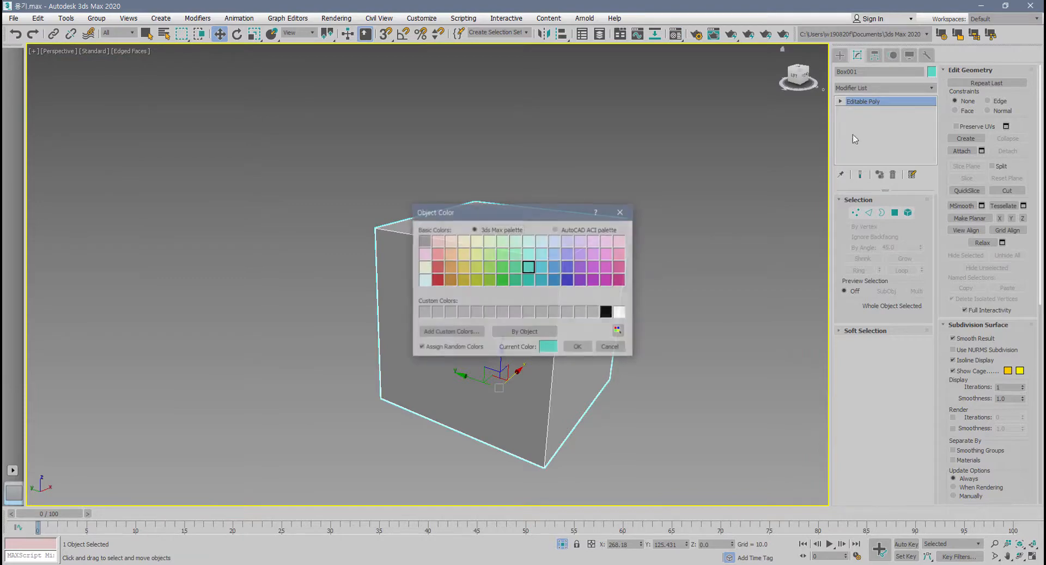
{"action": "left_click", "coordinate": [606, 312]}
{"action": "left_click", "coordinate": [579, 347]}
Delete the top polygon of the box at polygon level.
{"action": "middle_click_drag", "start_coordinate": [582, 351], "coordinate": [623, 365], "text": "alt"}
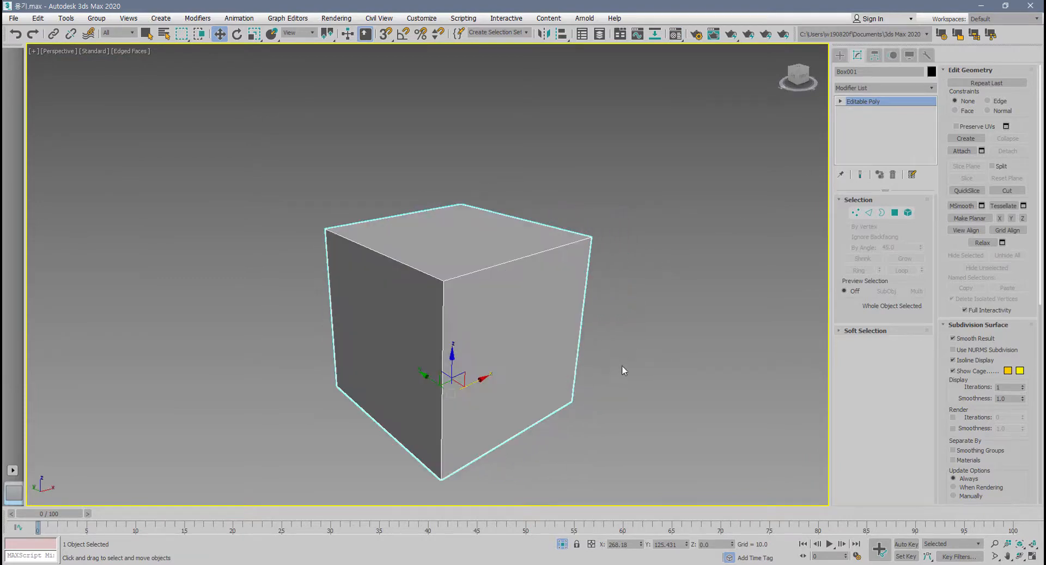
{"action": "left_click", "coordinate": [623, 364]}
{"action": "left_click", "coordinate": [540, 392]}
{"action": "right_click", "coordinate": [510, 336]}
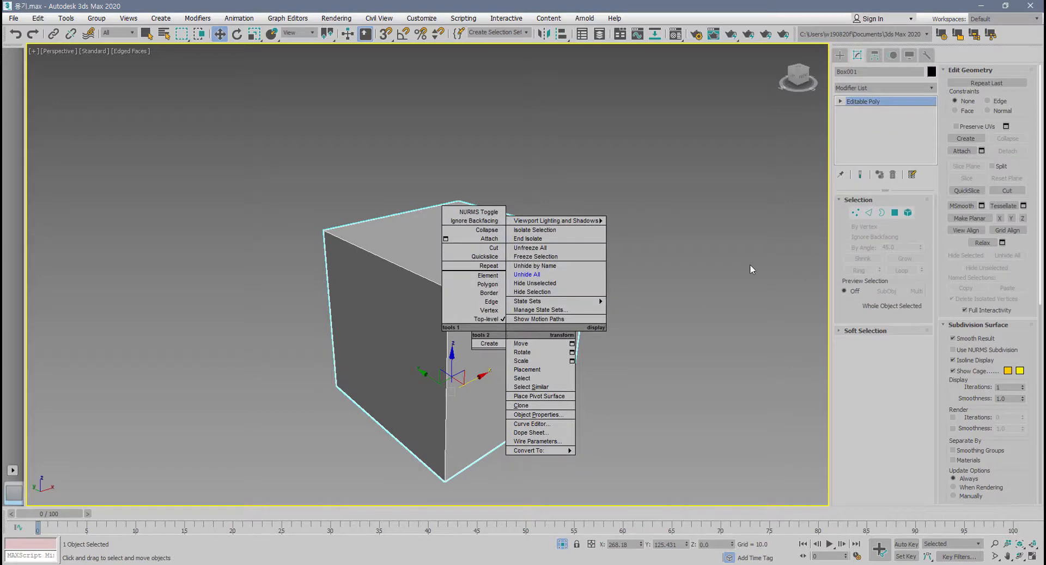
{"action": "left_click", "coordinate": [895, 212]}
{"action": "left_click", "coordinate": [524, 249]}
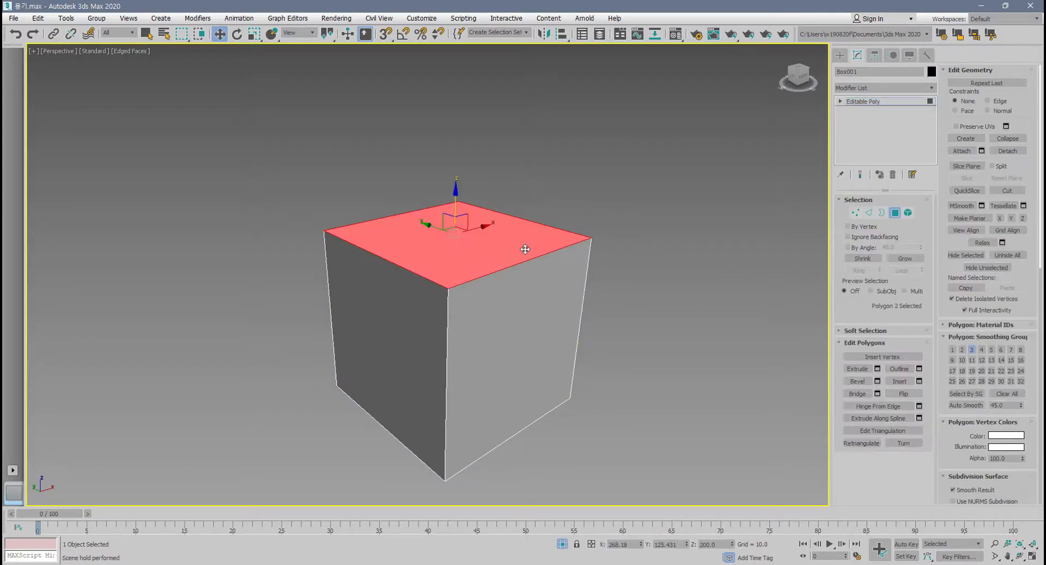
{"action": "key", "text": "Delete"}
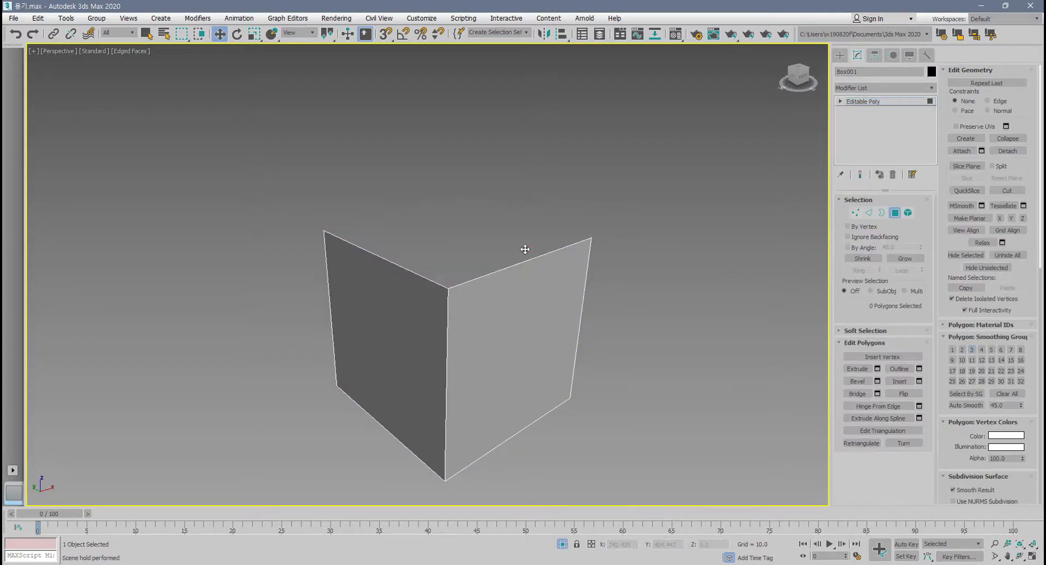
Extend two opposite top edges of the open box upward as new faces, up to Z about 295.
{"action": "left_click", "coordinate": [872, 214]}
{"action": "left_click", "coordinate": [506, 214]}
{"action": "left_click", "coordinate": [404, 270], "text": "ctrl"}
{"action": "middle_click_drag", "start_coordinate": [421, 316], "coordinate": [402, 353]}
{"action": "left_click_drag", "start_coordinate": [505, 219], "coordinate": [506, 134], "text": "shift"}
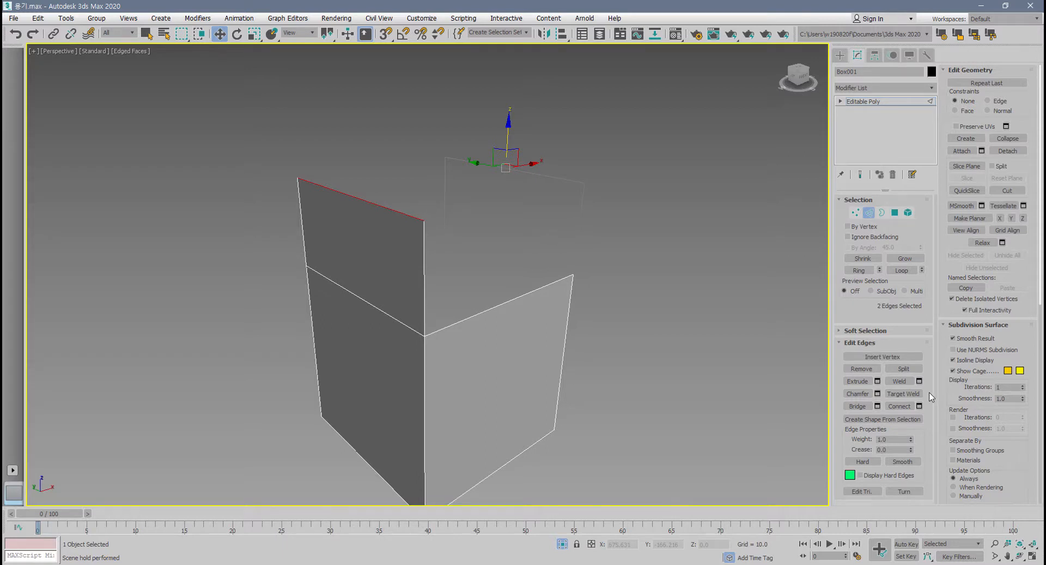
Weld the two raised edges into a single roof ridge with a weld threshold of 201.
{"action": "left_click", "coordinate": [919, 381]}
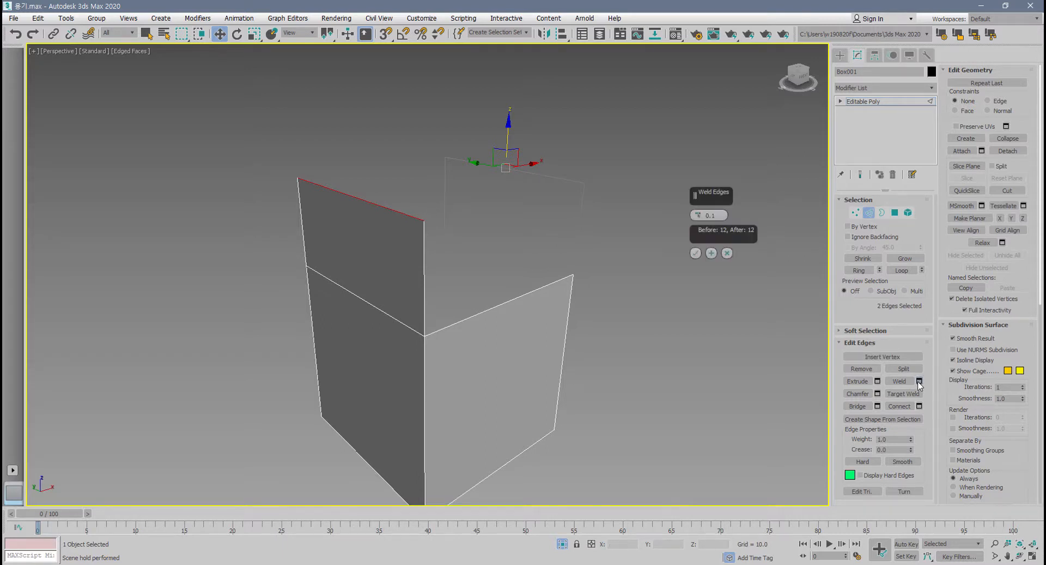
{"action": "type", "text": "200"}
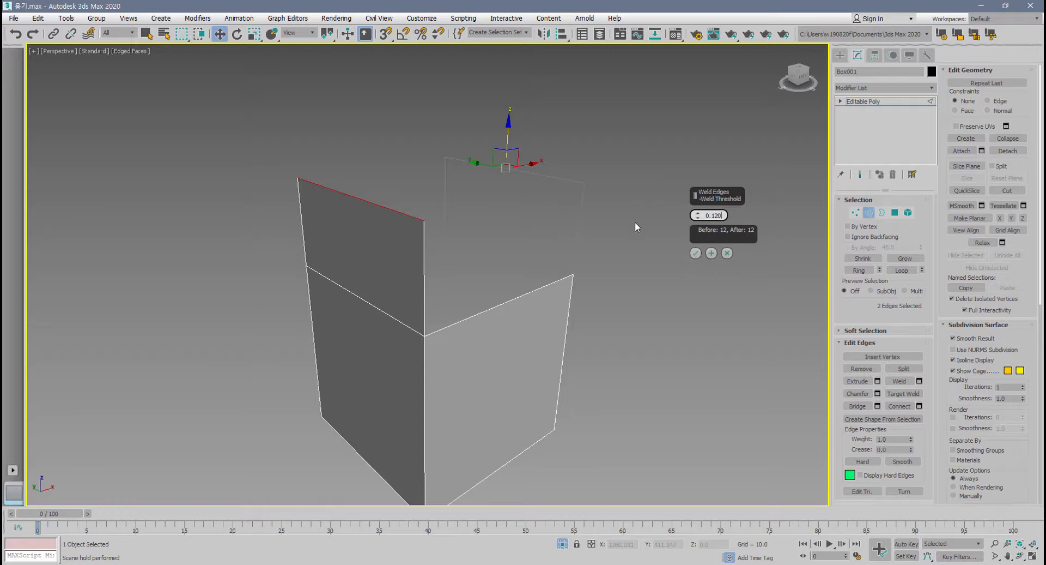
{"action": "key", "text": "BackSpace"}
{"action": "key", "text": "BackSpace"}
{"action": "key", "text": "BackSpace"}
{"action": "key", "text": "BackSpace"}
{"action": "key", "text": "BackSpace"}
{"action": "key", "text": "BackSpace"}
{"action": "type", "text": "201.0"}
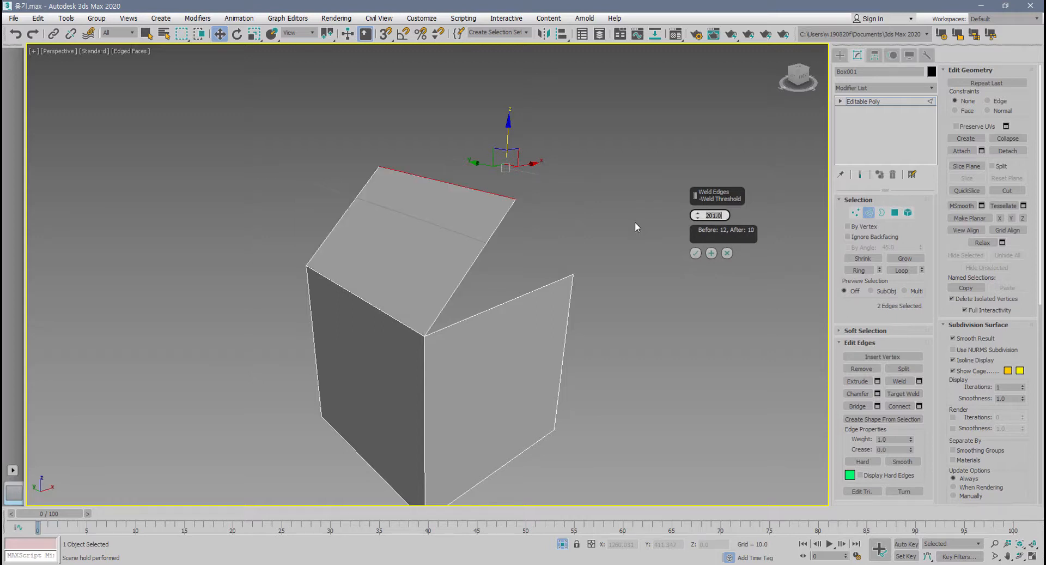
{"action": "middle_click_drag", "start_coordinate": [561, 287], "coordinate": [428, 256], "text": "alt"}
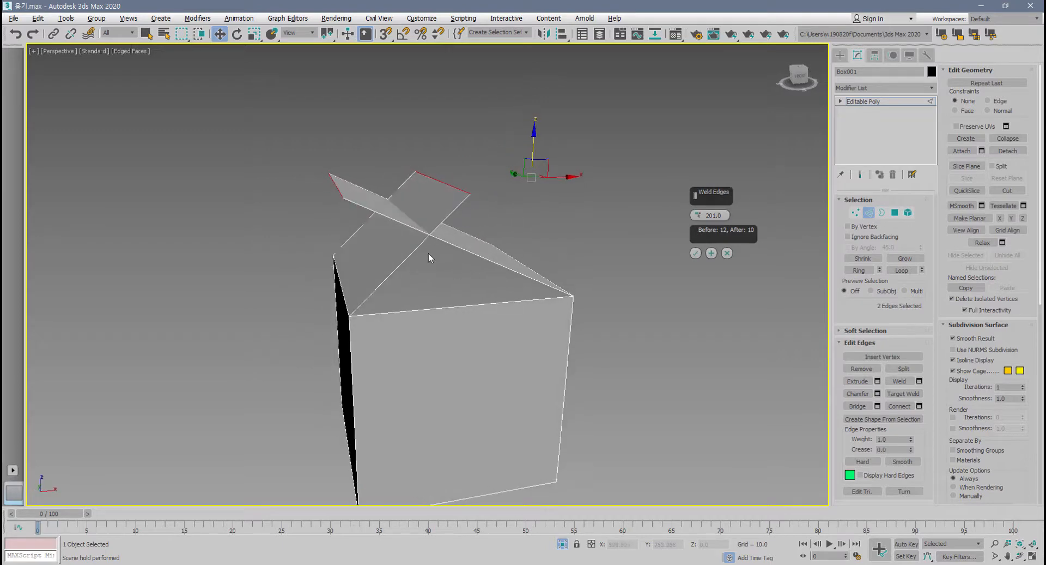
{"action": "left_click", "coordinate": [696, 253]}
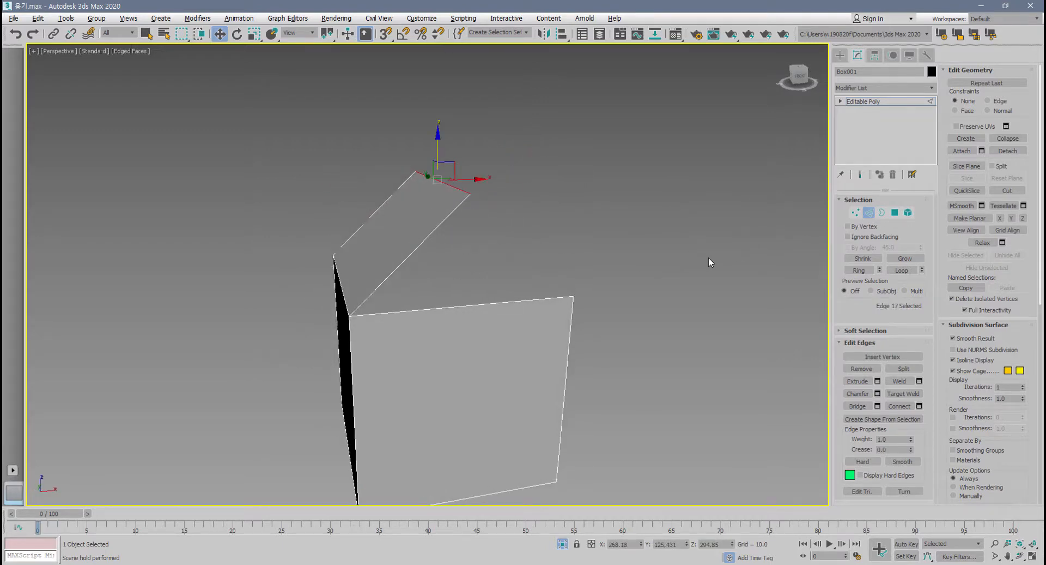
Select the open borders at both gable ends of the roof and cap them.
{"action": "left_click", "coordinate": [881, 213]}
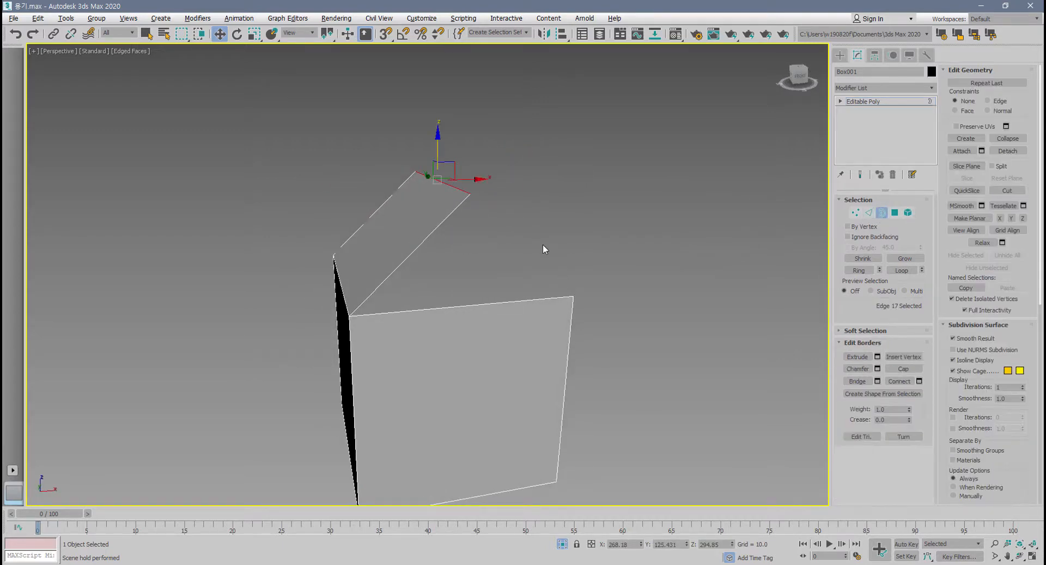
{"action": "left_click_drag", "start_coordinate": [290, 299], "coordinate": [296, 319]}
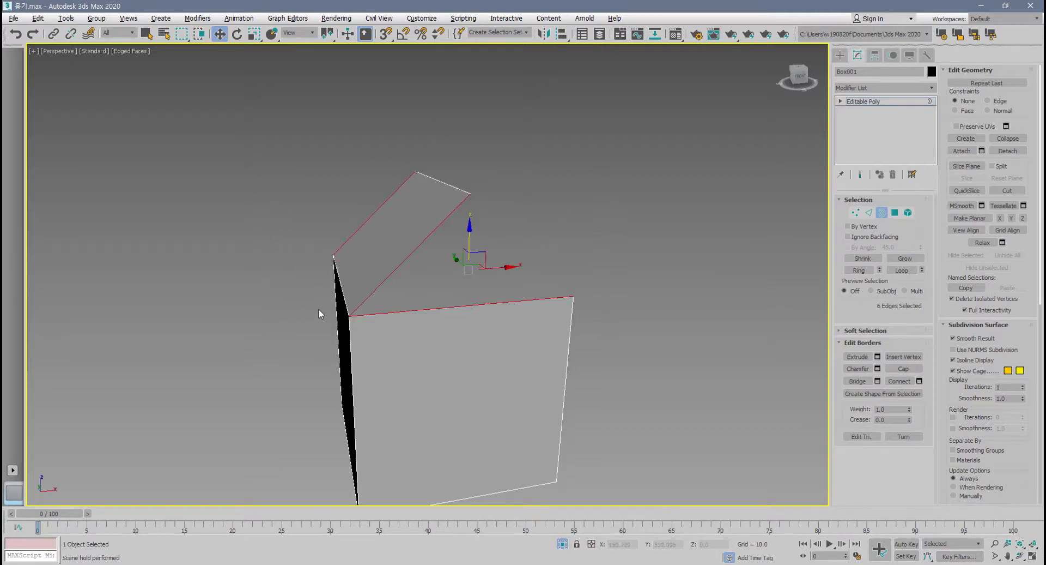
{"action": "left_click", "coordinate": [904, 370]}
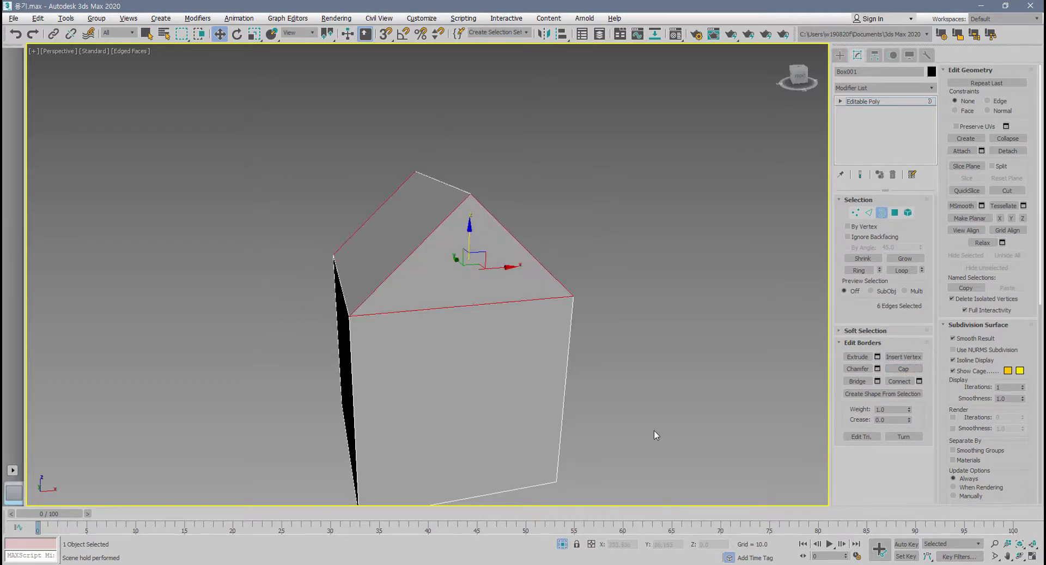
Inset the two triangular gable polygons together to form a narrow frame around each.
{"action": "middle_click_drag", "start_coordinate": [586, 393], "coordinate": [605, 420], "text": "alt"}
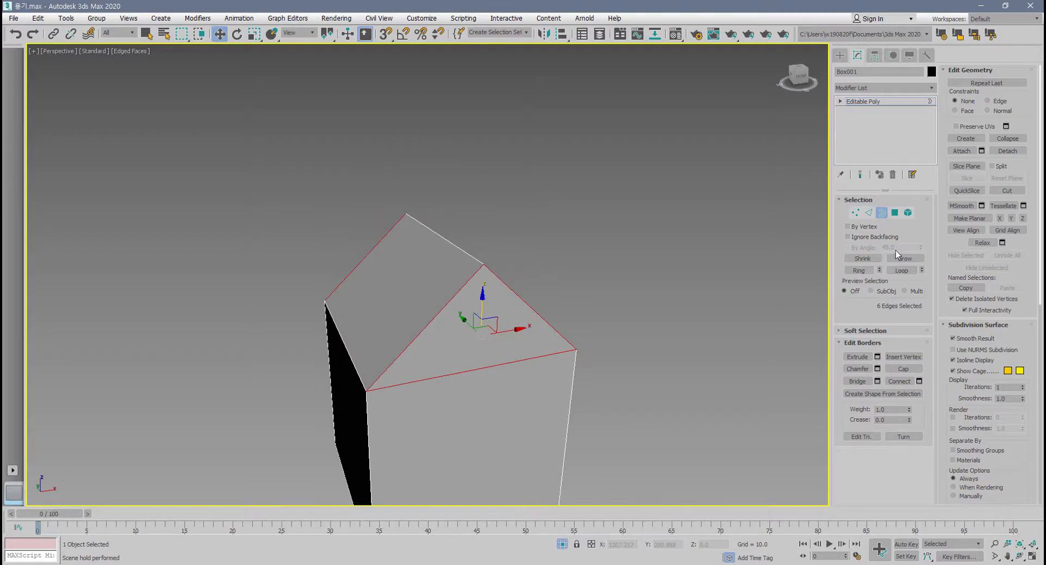
{"action": "left_click", "coordinate": [895, 212]}
{"action": "left_click", "coordinate": [472, 313]}
{"action": "mouse_move", "coordinate": [472, 313]}
{"action": "middle_mouse_down", "text": "alt"}
{"action": "mouse_move", "coordinate": [547, 366]}
{"action": "mouse_move", "coordinate": [583, 370]}
{"action": "middle_mouse_up", "text": "alt"}
{"action": "left_click", "coordinate": [427, 388], "text": "ctrl"}
{"action": "middle_click_drag", "start_coordinate": [434, 400], "coordinate": [386, 408], "text": "alt"}
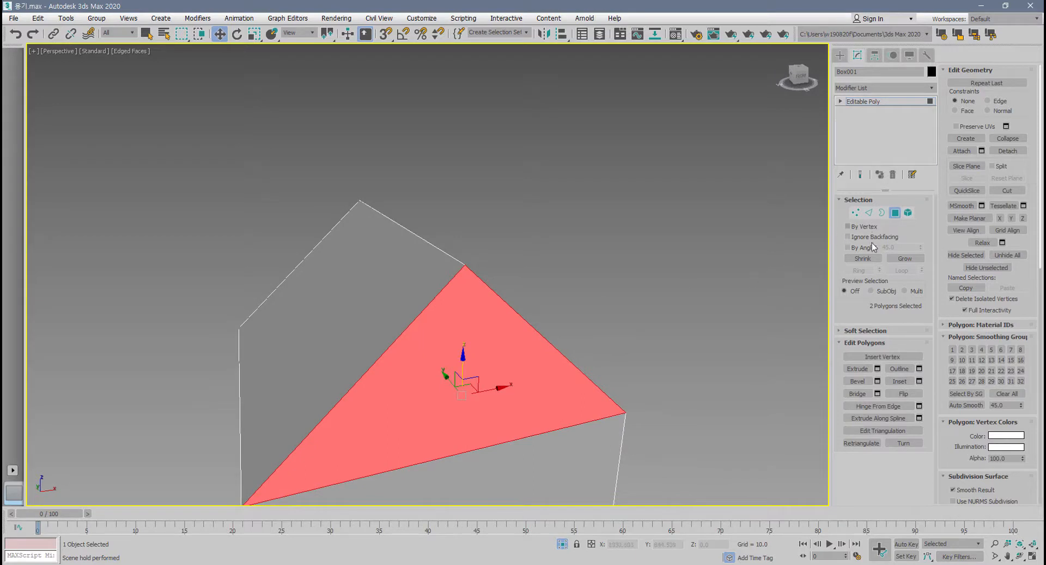
{"action": "left_click", "coordinate": [919, 380]}
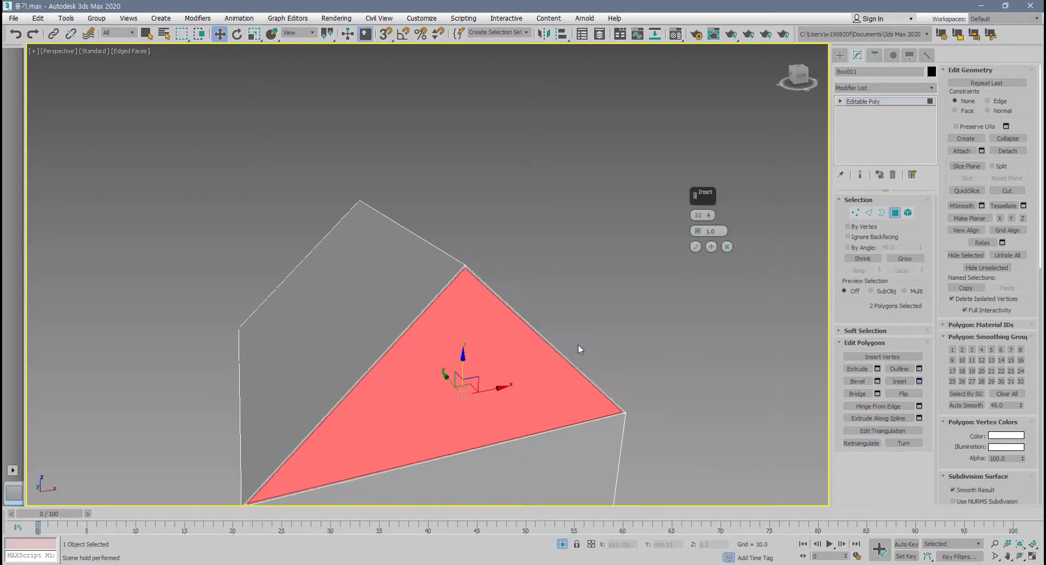
{"action": "left_click", "coordinate": [712, 246]}
{"action": "left_click_drag", "start_coordinate": [700, 235], "coordinate": [710, 276]}
{"action": "left_click", "coordinate": [696, 247]}
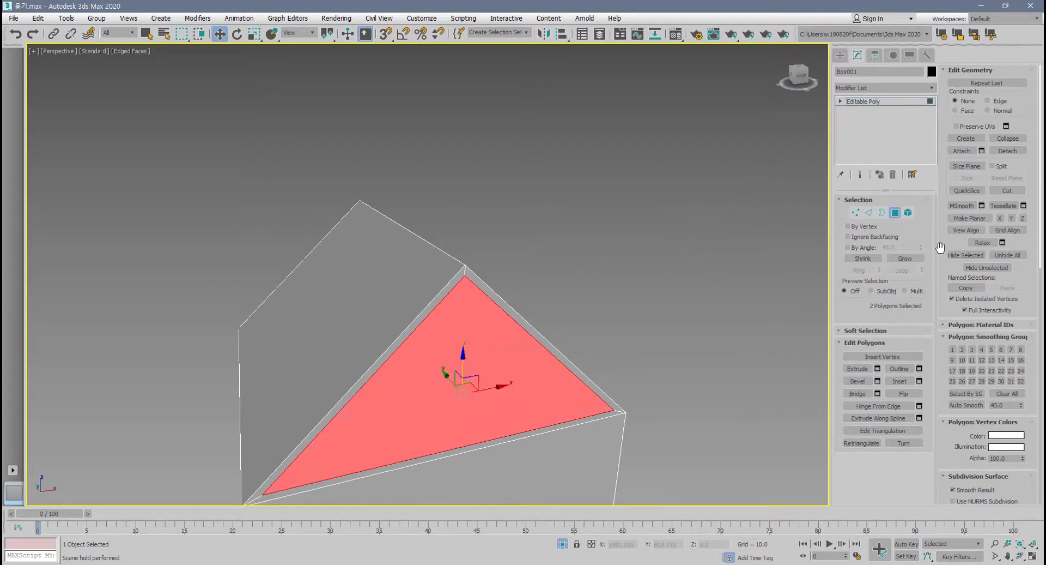
{"action": "left_click", "coordinate": [869, 212]}
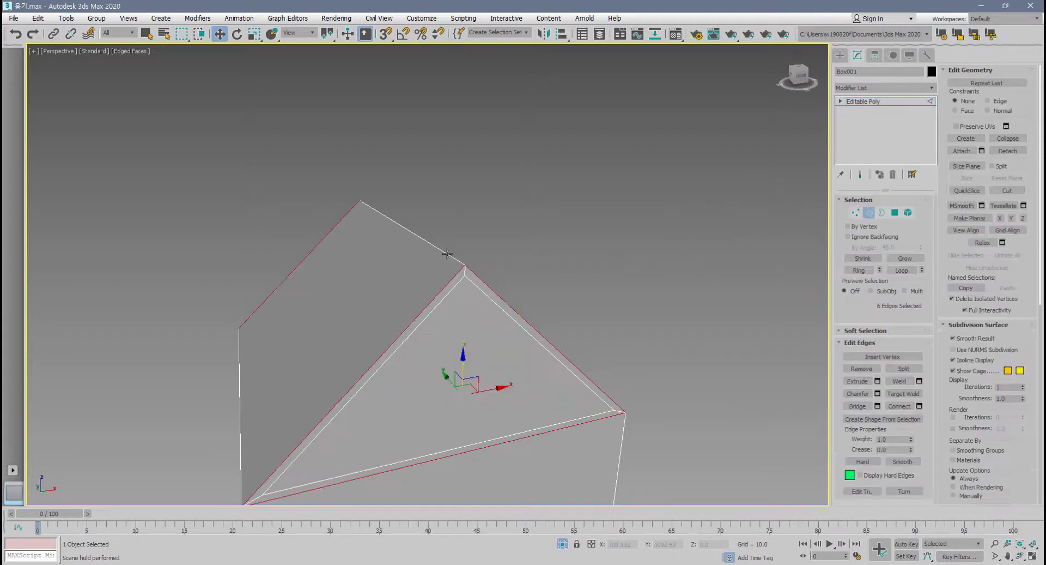
{"action": "left_click", "coordinate": [447, 254]}
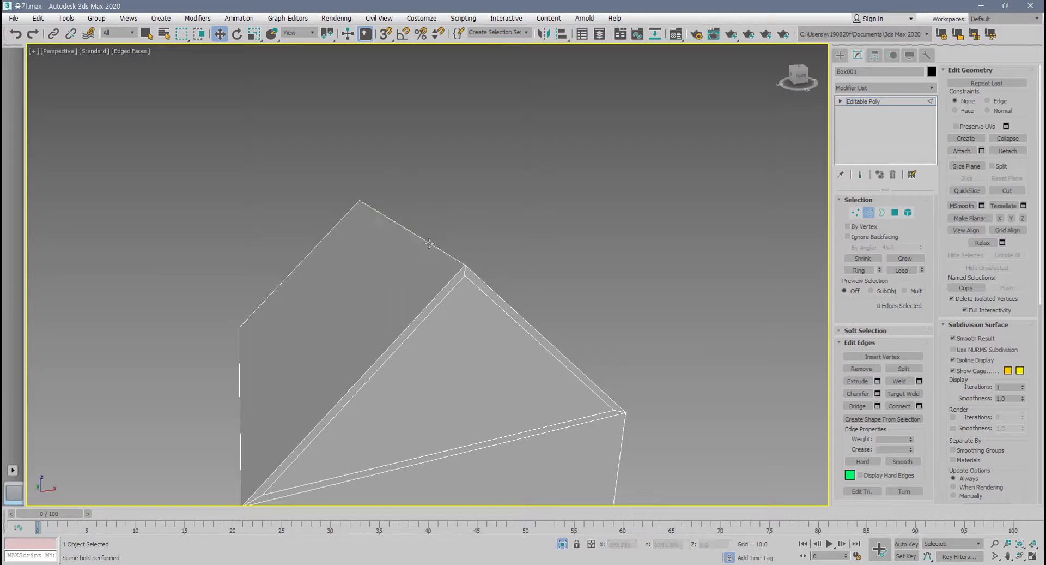
{"action": "left_click", "coordinate": [430, 245]}
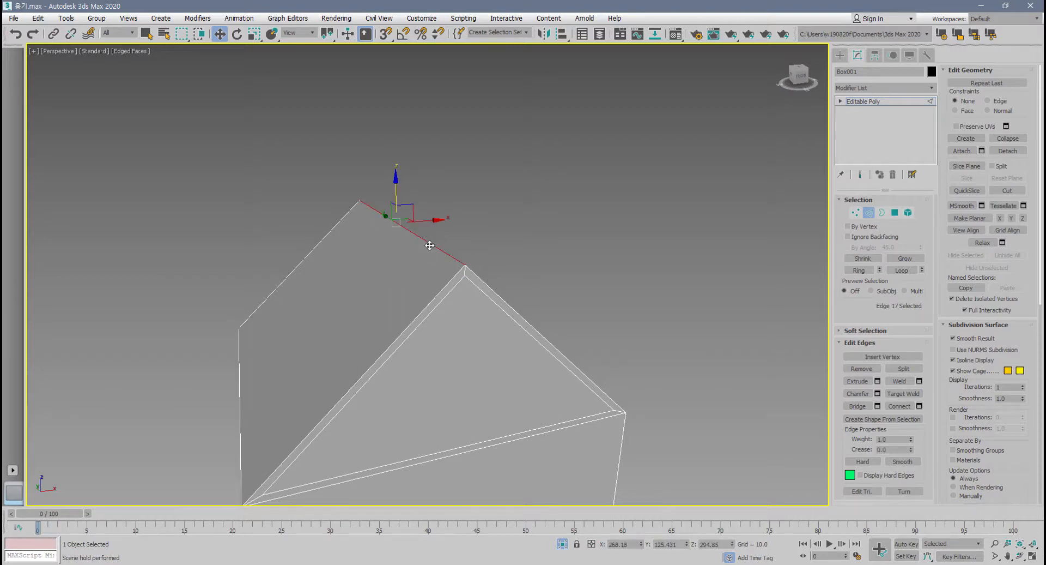
{"action": "left_click", "coordinate": [878, 393]}
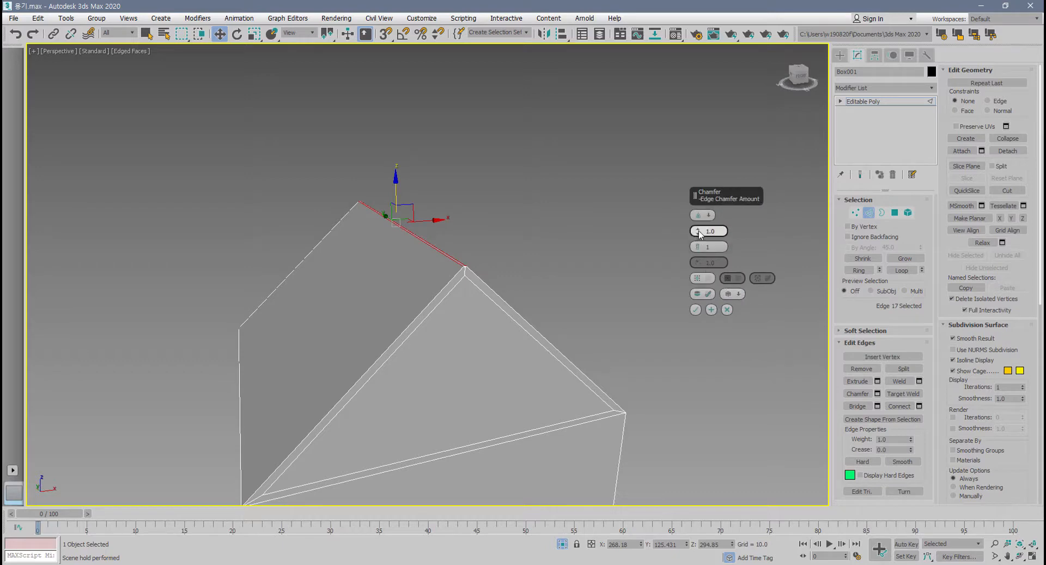
{"action": "mouse_move", "coordinate": [698, 231]}
{"action": "left_mouse_down"}
{"action": "mouse_move", "coordinate": [699, 214]}
{"action": "mouse_move", "coordinate": [698, 231]}
{"action": "left_mouse_up"}
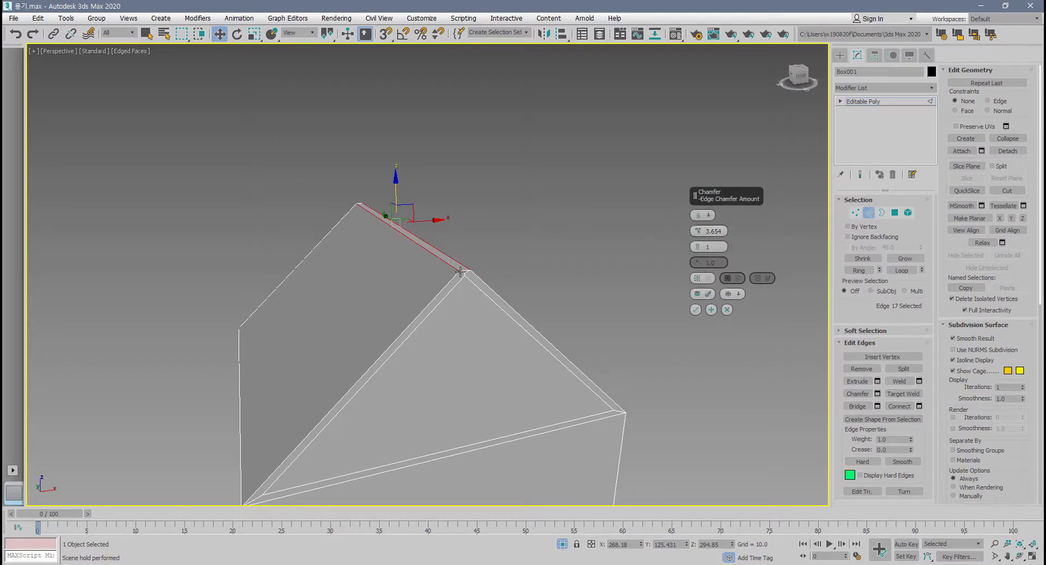
{"action": "scroll", "coordinate": [453, 303], "scroll_direction": "up", "scroll_amount": 3}
{"action": "left_click", "coordinate": [726, 309]}
Undo the inset of the two triangular gable polygons.
{"action": "middle_click_drag", "start_coordinate": [725, 311], "coordinate": [544, 277], "text": "alt"}
{"action": "key", "text": "ctrl+z"}
{"action": "key", "text": "ctrl+z"}
{"action": "key", "text": "ctrl+z"}
{"action": "key", "text": "ctrl+z"}
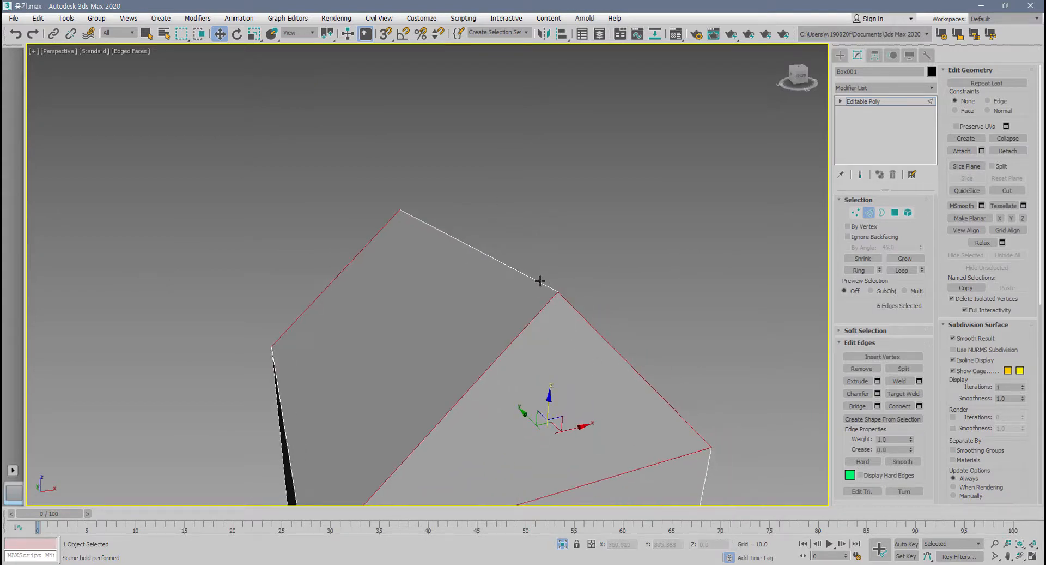
Chamfer the roof's ridge edge by 2.0 with one segment.
{"action": "left_click", "coordinate": [540, 280]}
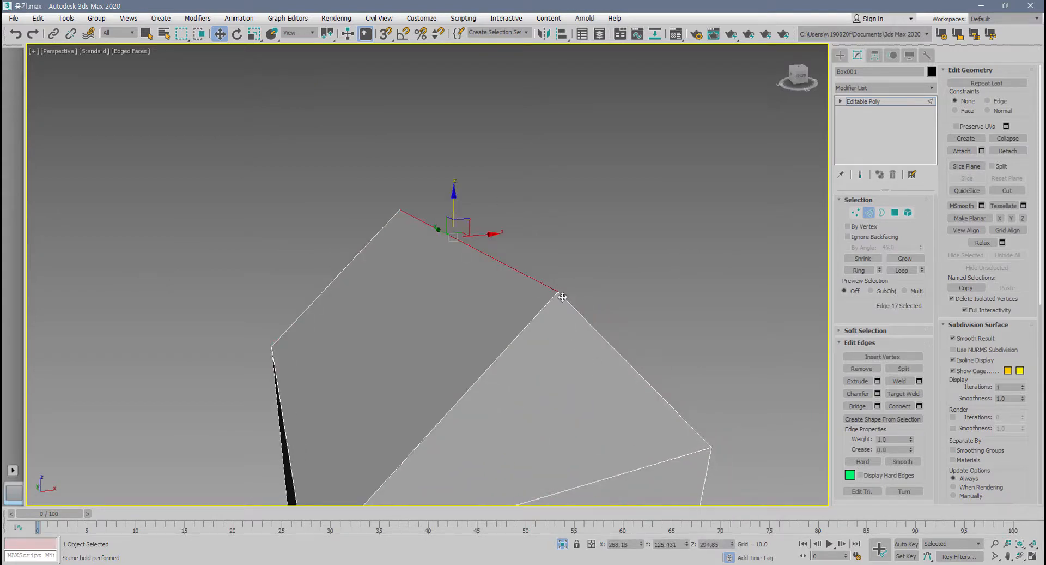
{"action": "left_click", "coordinate": [878, 393]}
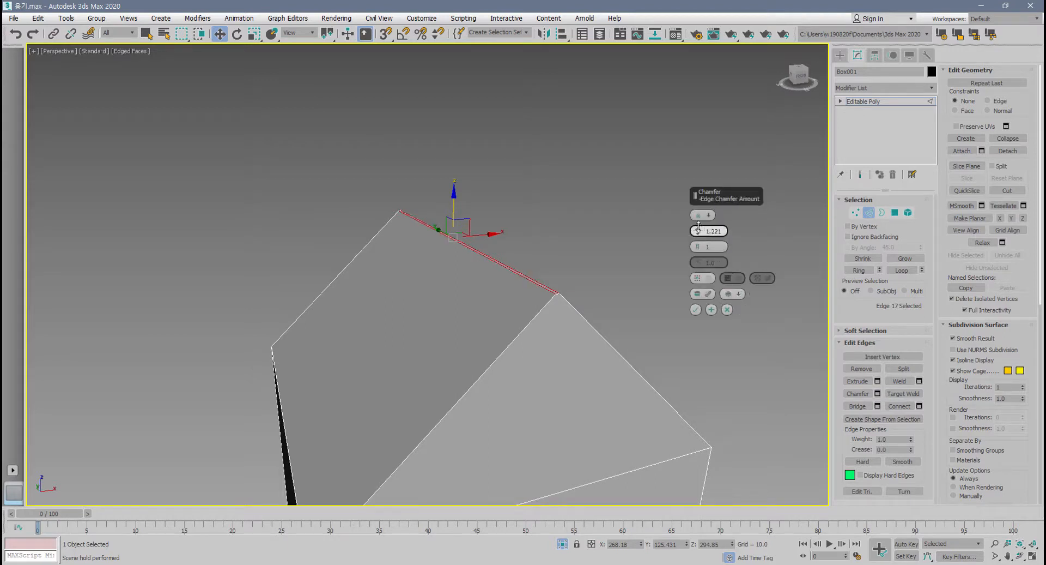
{"action": "left_click_drag", "start_coordinate": [699, 226], "coordinate": [701, 215]}
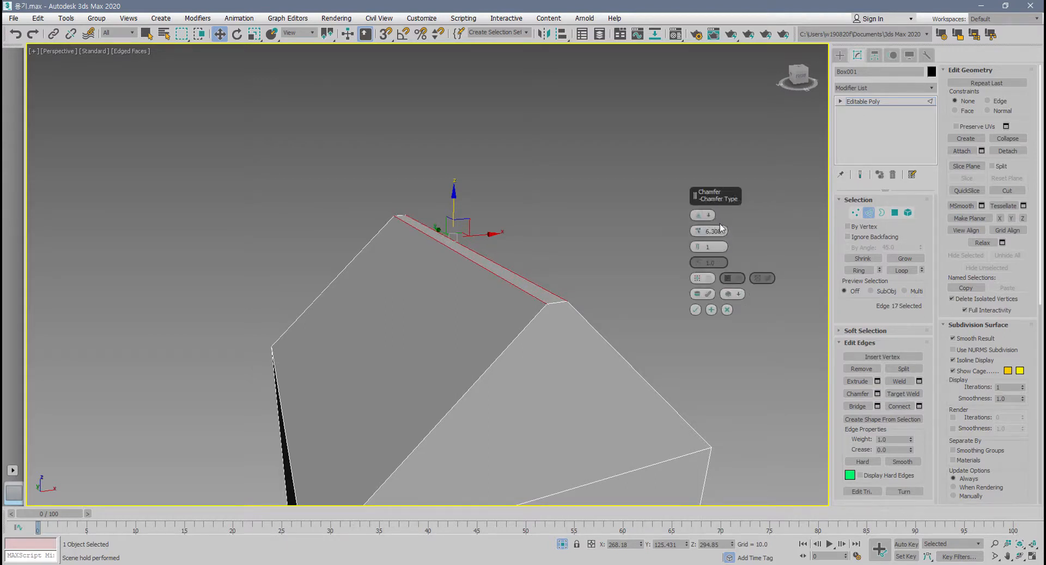
{"action": "type", "text": "2"}
{"action": "key", "text": "Return"}
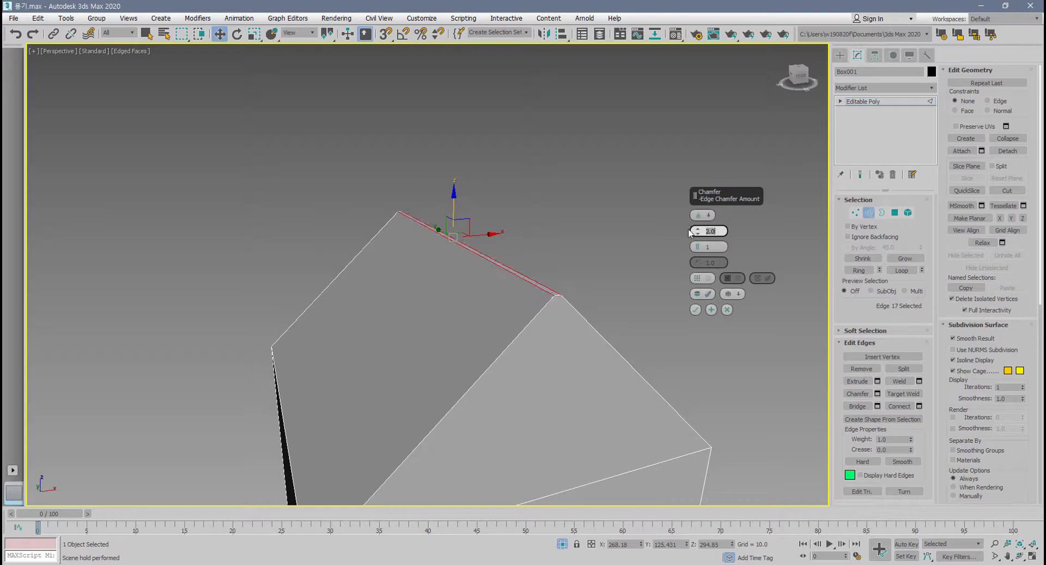
{"action": "left_click", "coordinate": [696, 309]}
Extrude the narrow polygon strip along the roof ridge upward by about 34.55 to form the carton's top fin.
{"action": "middle_click_drag", "start_coordinate": [696, 324], "coordinate": [620, 320], "text": "alt"}
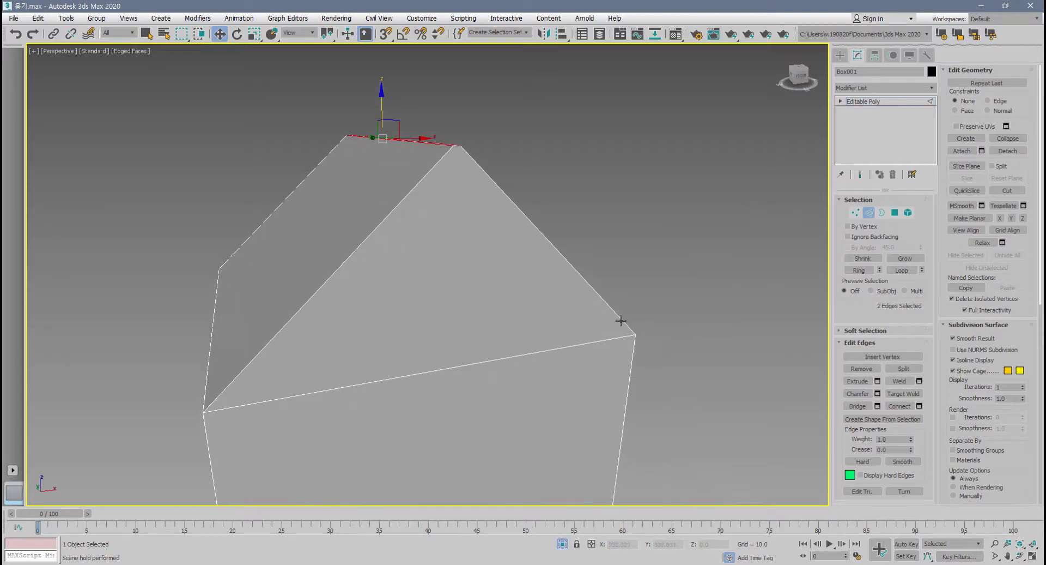
{"action": "left_click", "coordinate": [895, 212]}
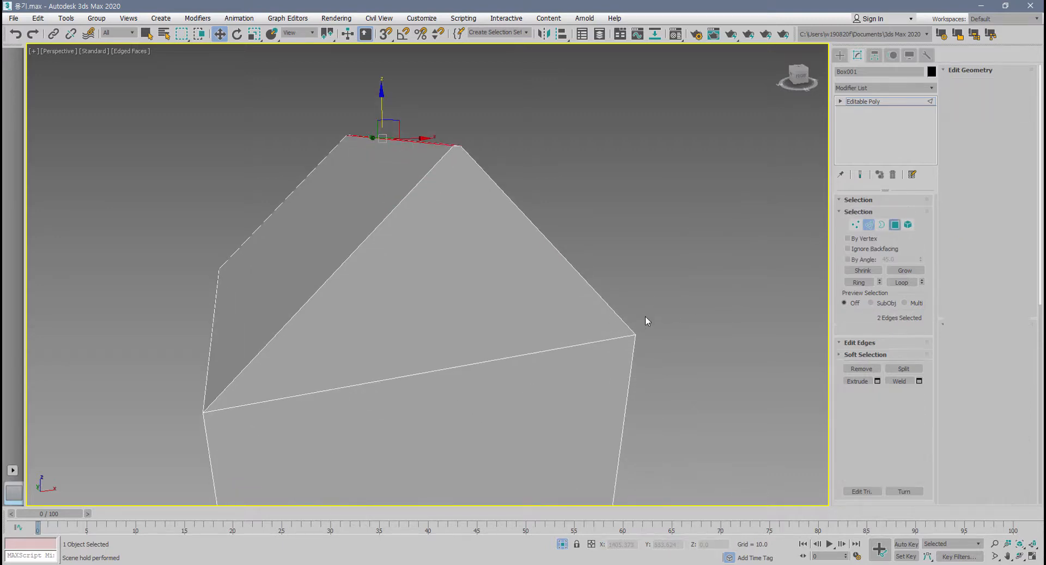
{"action": "left_click", "coordinate": [545, 293]}
{"action": "middle_click_drag", "start_coordinate": [545, 293], "coordinate": [518, 270], "text": "alt"}
{"action": "left_click", "coordinate": [446, 205]}
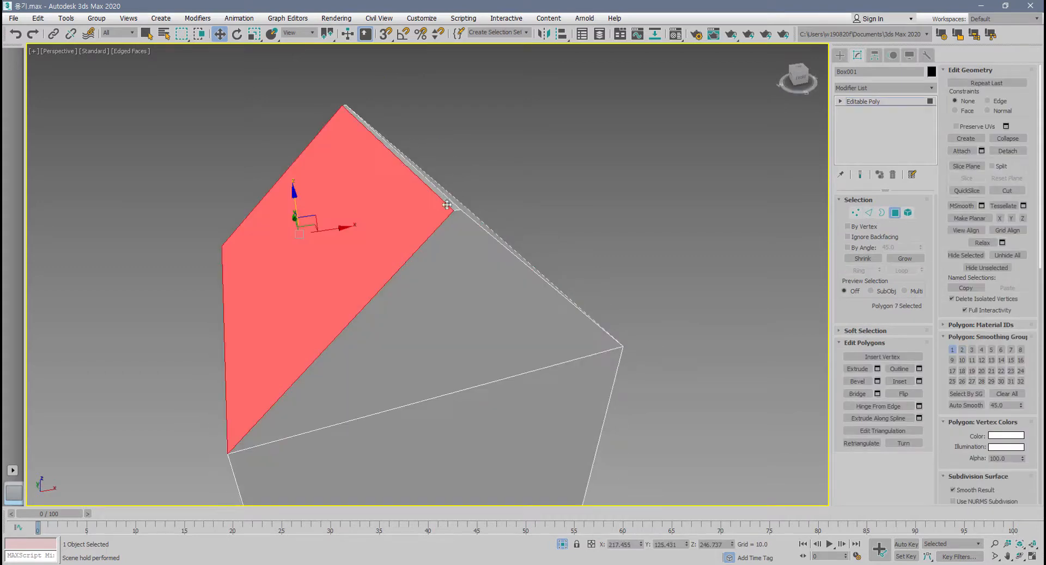
{"action": "left_click", "coordinate": [445, 200]}
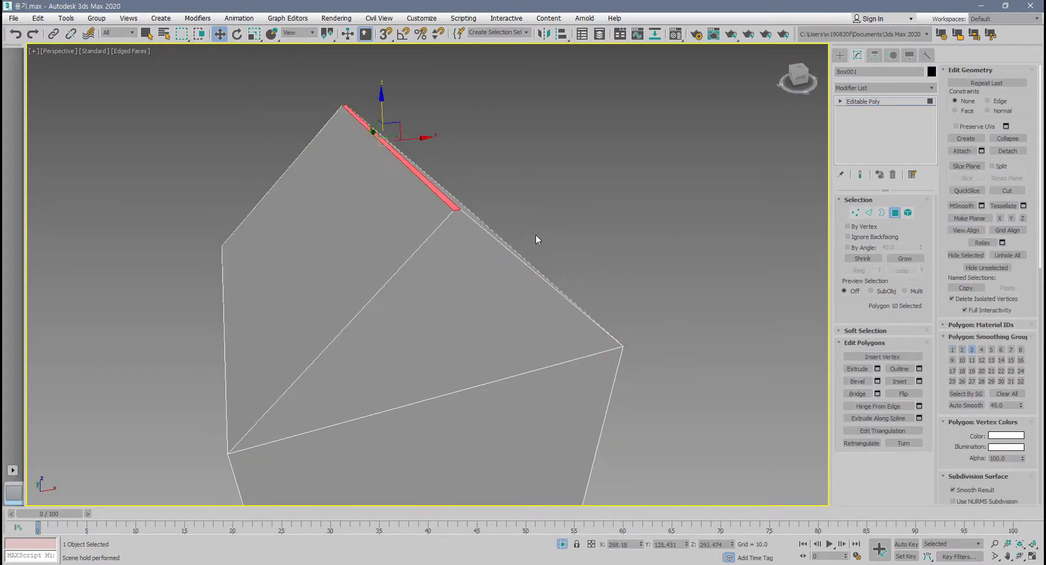
{"action": "left_click", "coordinate": [876, 368]}
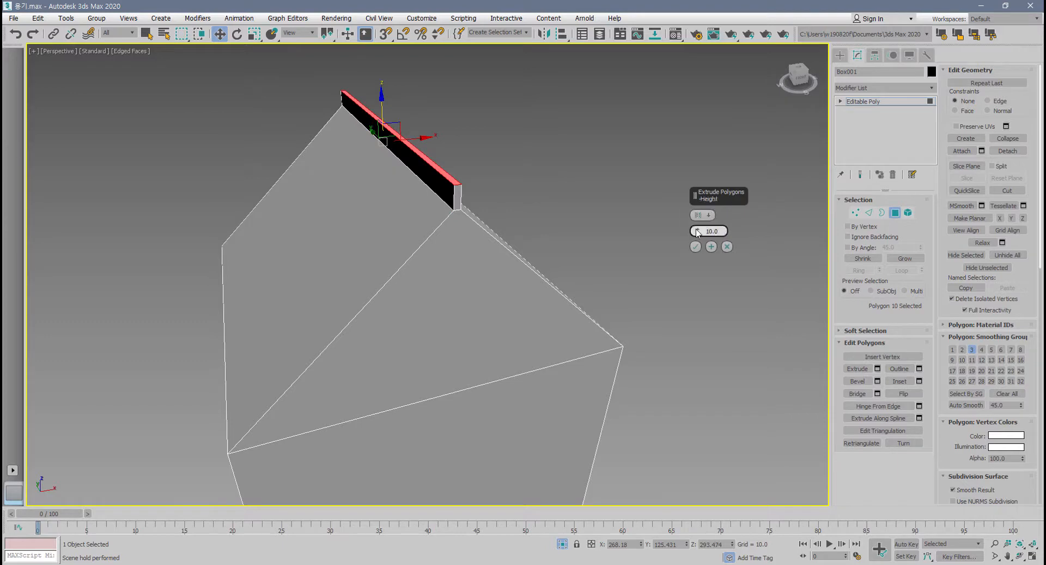
{"action": "left_click_drag", "start_coordinate": [698, 231], "coordinate": [700, 164]}
{"action": "left_click", "coordinate": [696, 246]}
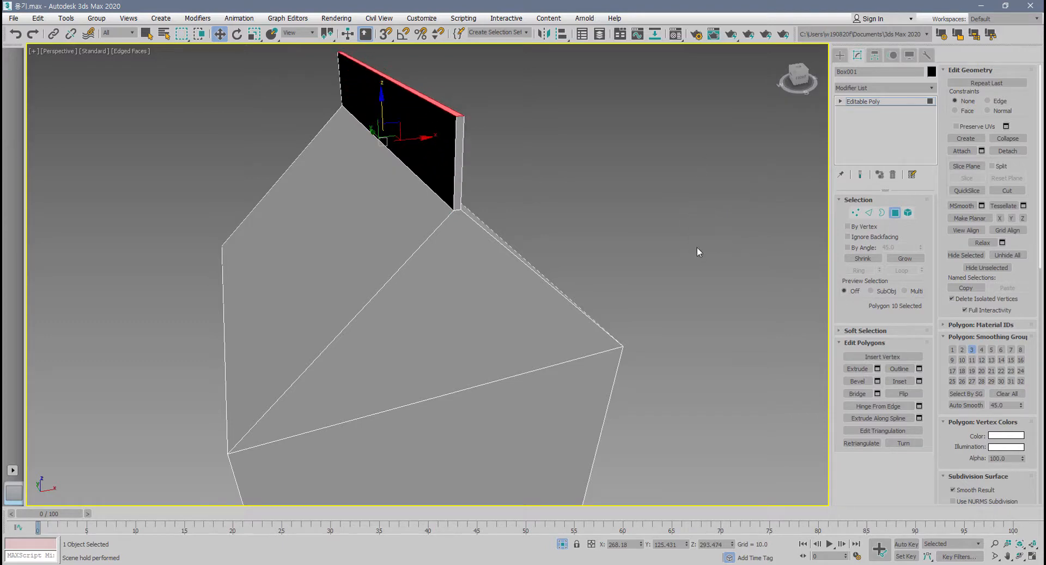
Select the triangular gable polygons at both ends of the roof.
{"action": "left_click", "coordinate": [460, 343]}
{"action": "middle_click_drag", "start_coordinate": [460, 343], "coordinate": [541, 334], "text": "alt"}
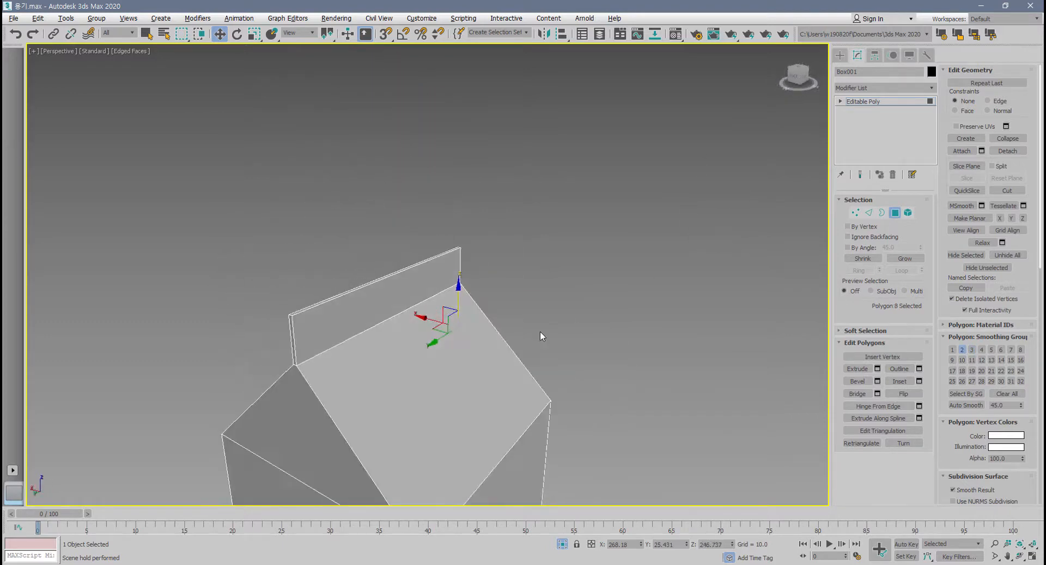
{"action": "left_click", "coordinate": [268, 428], "text": "ctrl"}
{"action": "middle_click_drag", "start_coordinate": [268, 428], "coordinate": [464, 374], "text": "alt"}
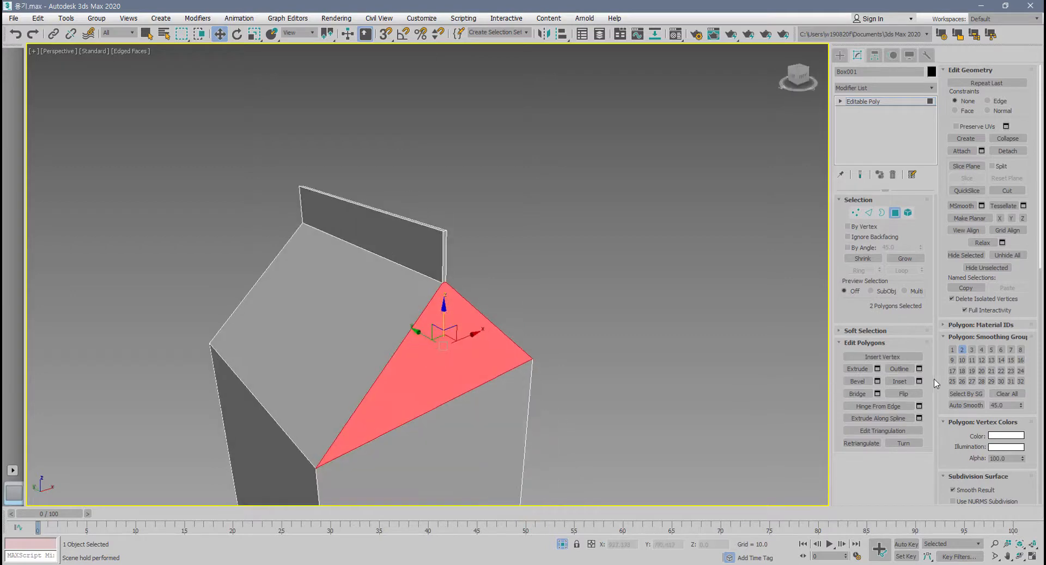
Inset the two selected gable polygons by 3.433.
{"action": "left_click", "coordinate": [919, 381]}
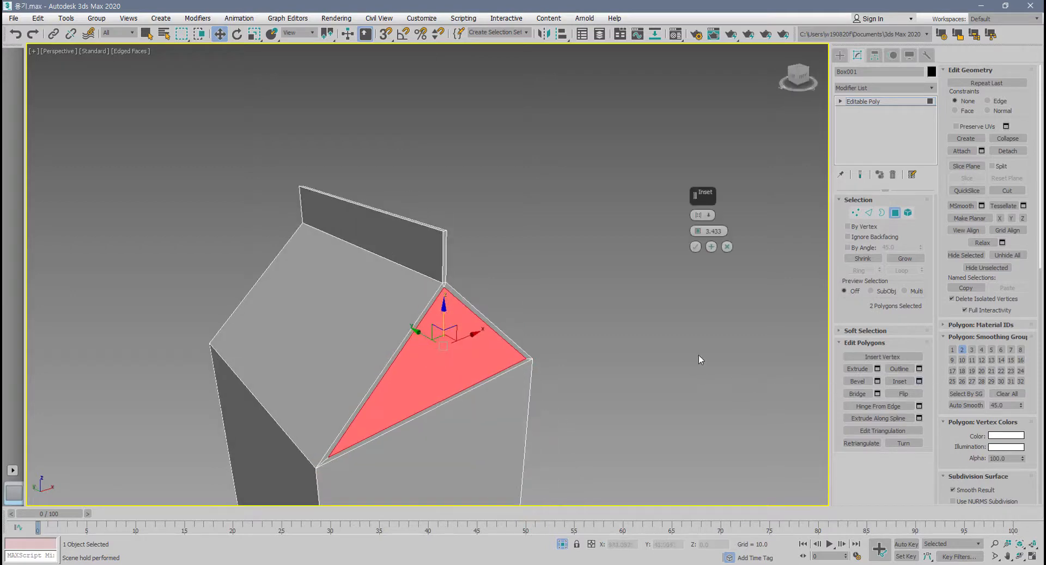
{"action": "left_click", "coordinate": [695, 246]}
{"action": "scroll", "coordinate": [545, 376], "scroll_direction": "up", "scroll_amount": 5}
{"action": "middle_click_drag", "start_coordinate": [469, 321], "coordinate": [468, 318]}
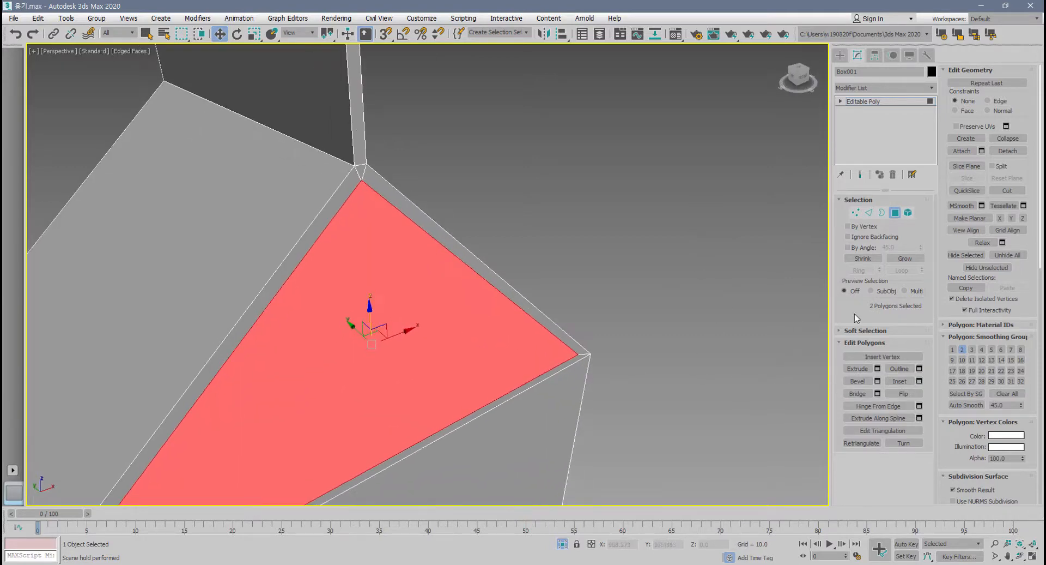
{"action": "left_click", "coordinate": [877, 368]}
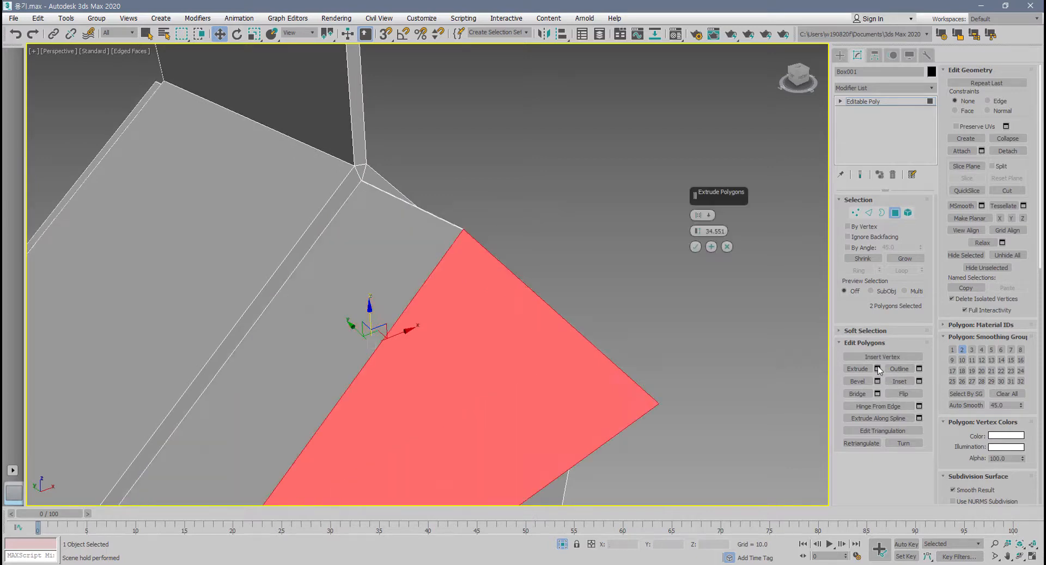
{"action": "scroll", "coordinate": [423, 250], "scroll_direction": "up", "scroll_amount": 2}
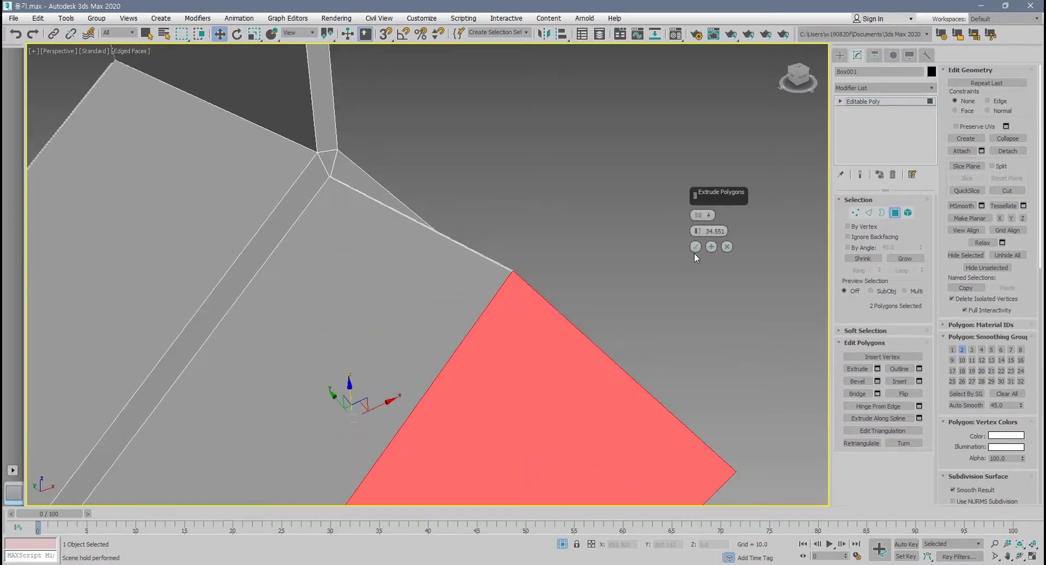
{"action": "left_click", "coordinate": [727, 247]}
Examine the inset gable's apex just below the fin for the spacing of its corner vertices.
{"action": "middle_click_drag", "start_coordinate": [451, 304], "coordinate": [465, 327]}
{"action": "scroll", "coordinate": [350, 226], "scroll_direction": "up", "scroll_amount": 3}
{"action": "middle_click_drag", "start_coordinate": [371, 190], "coordinate": [385, 253]}
{"action": "scroll", "coordinate": [397, 220], "scroll_direction": "up", "scroll_amount": 2}
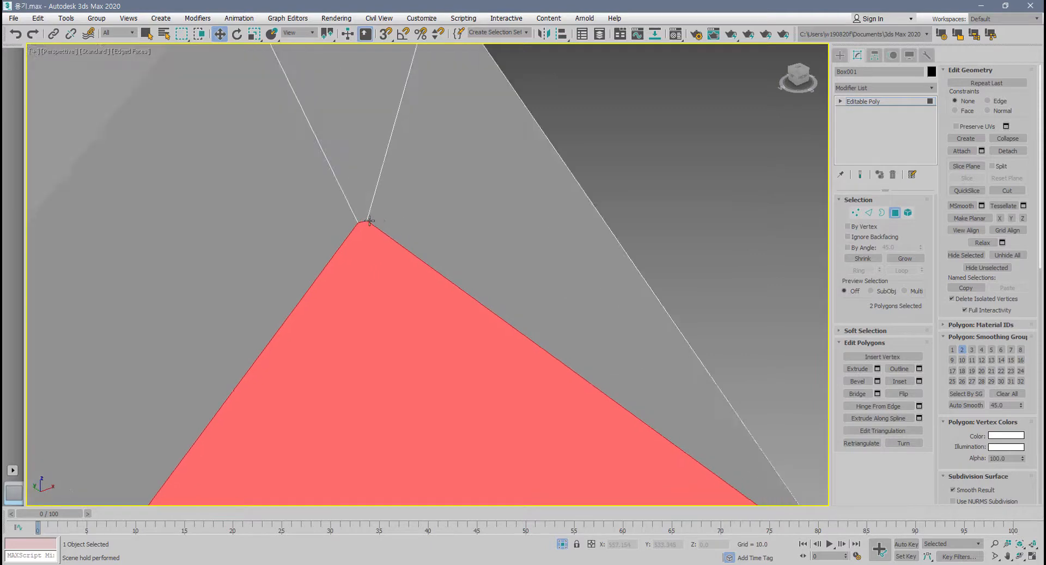
{"action": "scroll", "coordinate": [369, 220], "scroll_direction": "up", "scroll_amount": 2}
{"action": "scroll", "coordinate": [357, 234], "scroll_direction": "down", "scroll_amount": 2}
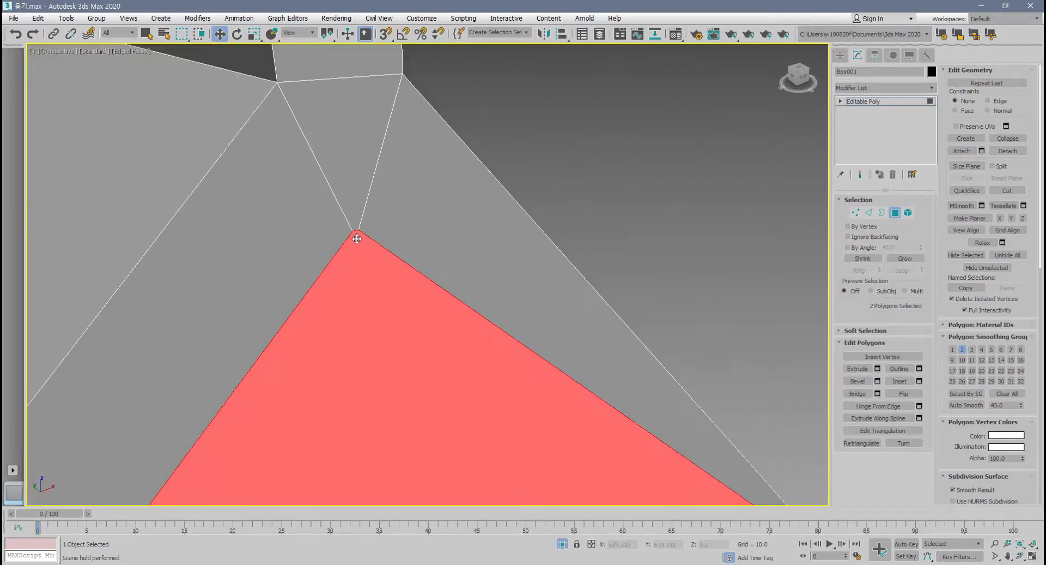
{"action": "scroll", "coordinate": [358, 235], "scroll_direction": "down", "scroll_amount": 3}
{"action": "middle_click_drag", "start_coordinate": [418, 306], "coordinate": [441, 249]}
{"action": "scroll", "coordinate": [436, 267], "scroll_direction": "down", "scroll_amount": 1}
{"action": "middle_click_drag", "start_coordinate": [432, 285], "coordinate": [441, 247]}
Undo the last gable inset and inset both gable polygons by 1.664 instead.
{"action": "key", "text": "ctrl+z"}
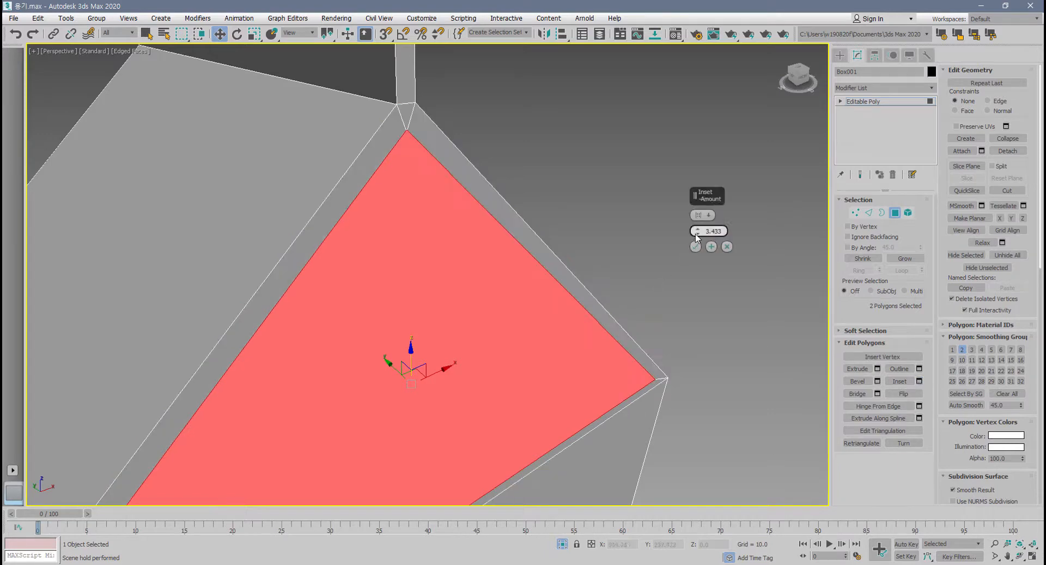
{"action": "left_click_drag", "start_coordinate": [698, 233], "coordinate": [700, 238]}
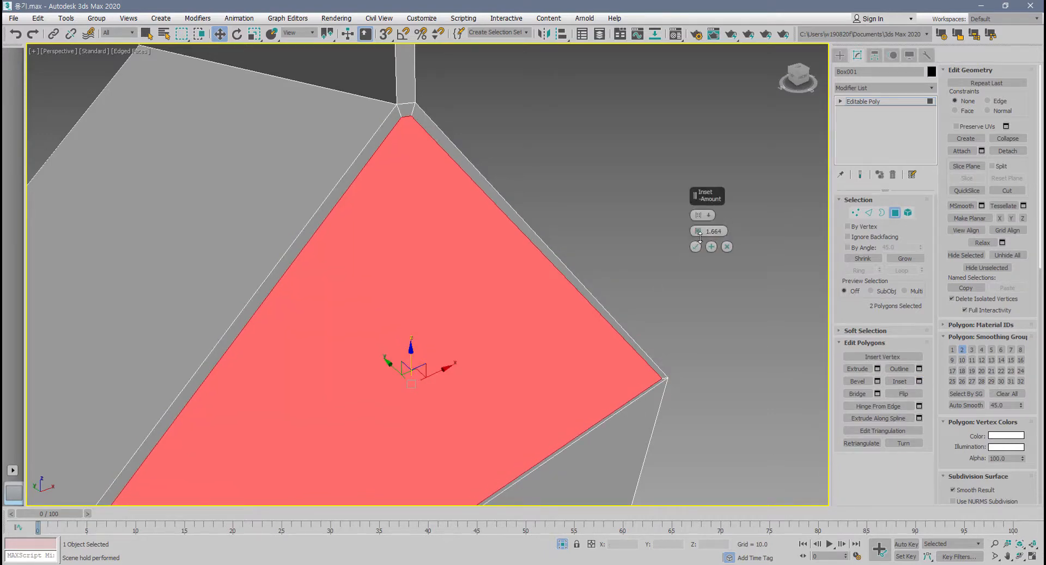
{"action": "left_click", "coordinate": [695, 247]}
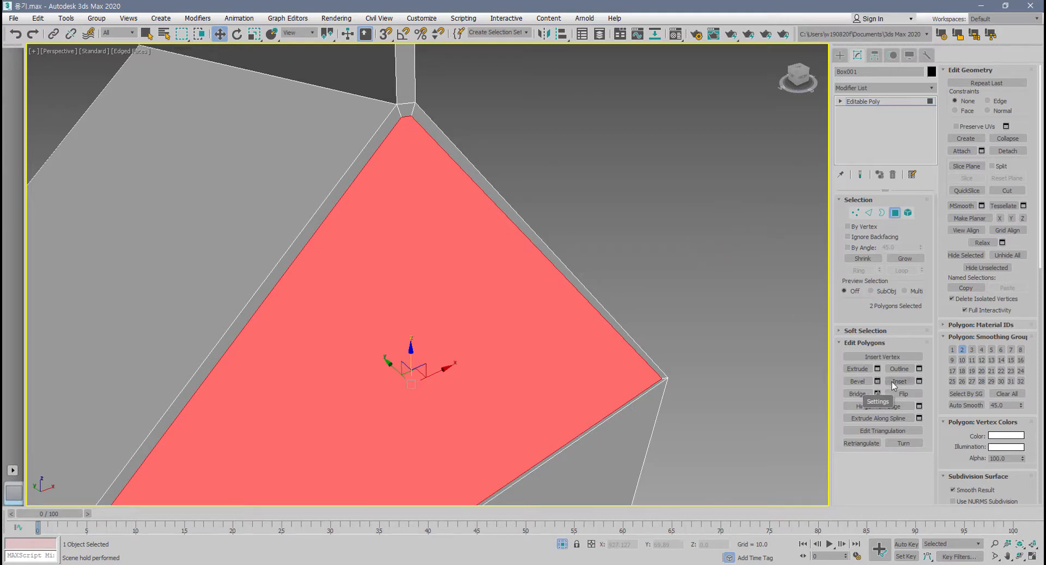
Extrude both inset gable polygons inward until their inner faces nearly meet at the middle of the carton.
{"action": "left_click", "coordinate": [877, 368]}
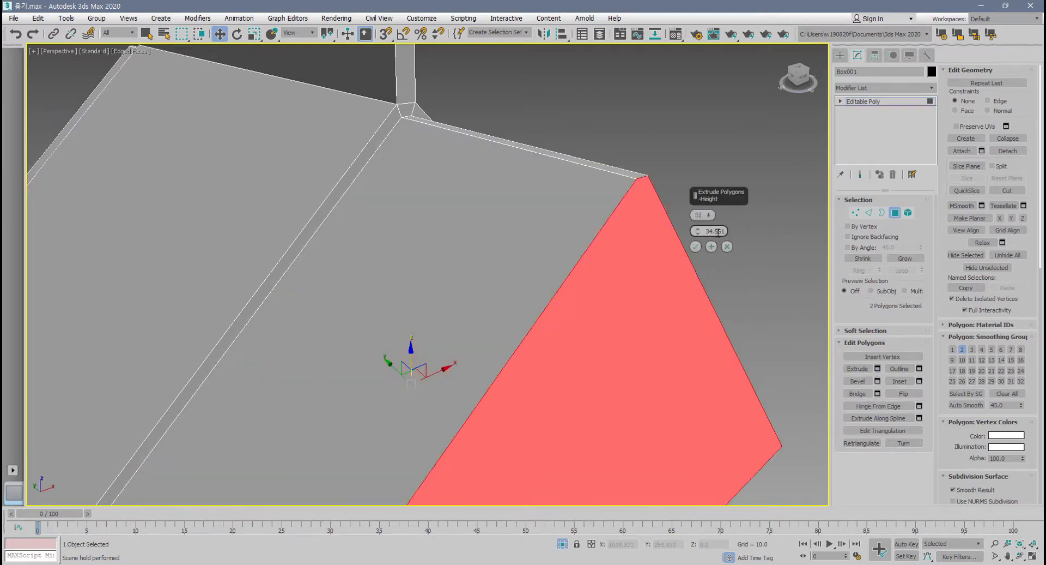
{"action": "left_click_drag", "start_coordinate": [698, 231], "coordinate": [711, 405]}
{"action": "middle_click_drag", "start_coordinate": [545, 376], "coordinate": [565, 374], "text": "alt"}
{"action": "key", "text": "alt+w"}
{"action": "middle_click_drag", "start_coordinate": [184, 402], "coordinate": [217, 463]}
{"action": "scroll", "coordinate": [205, 425], "scroll_direction": "down", "scroll_amount": 3}
{"action": "scroll", "coordinate": [234, 403], "scroll_direction": "up", "scroll_amount": 3}
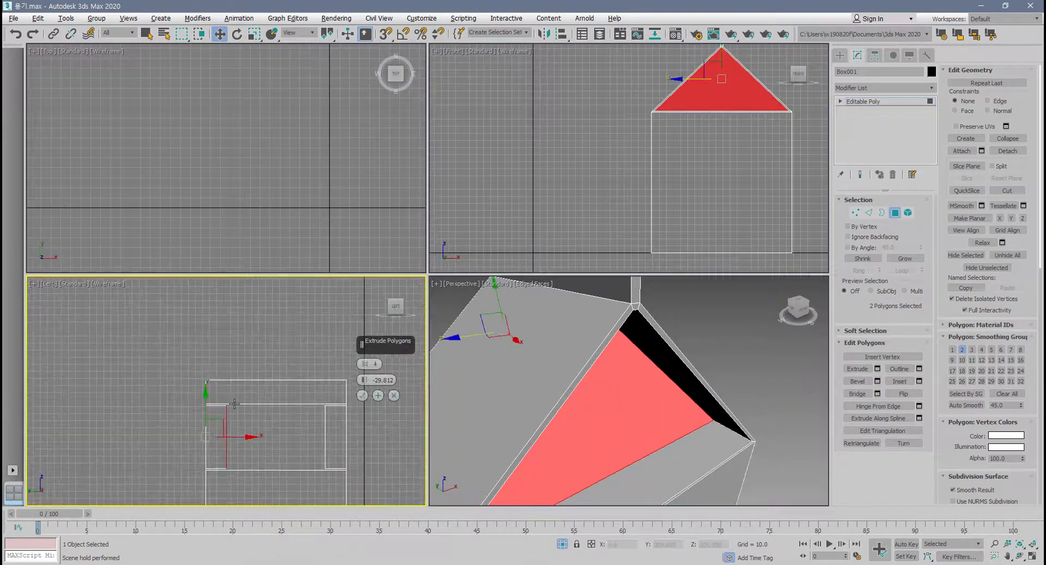
{"action": "middle_click_drag", "start_coordinate": [235, 403], "coordinate": [178, 350]}
{"action": "left_click_drag", "start_coordinate": [365, 381], "coordinate": [366, 412]}
{"action": "left_click", "coordinate": [362, 395]}
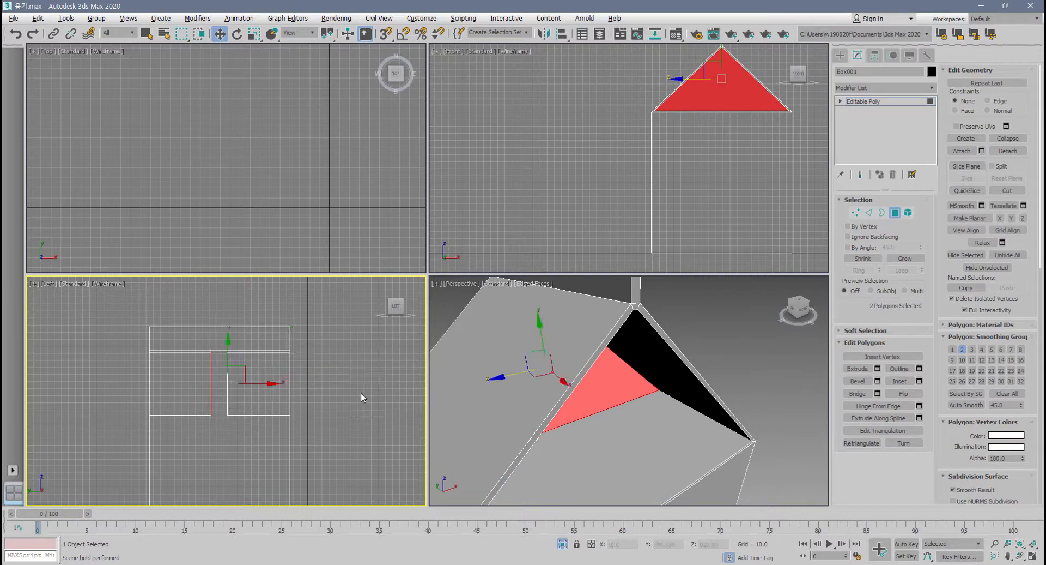
Collapse each of the two inner gable polygons into a single vertex.
{"action": "scroll", "coordinate": [648, 348], "scroll_direction": "up", "scroll_amount": 10}
{"action": "scroll", "coordinate": [639, 347], "scroll_direction": "down", "scroll_amount": 5}
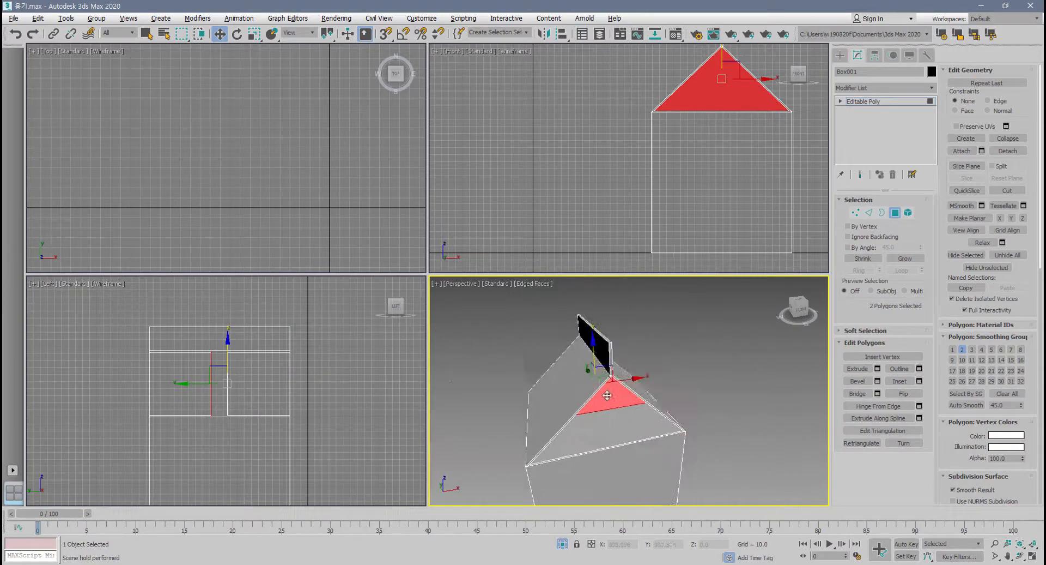
{"action": "middle_click_drag", "start_coordinate": [639, 347], "coordinate": [599, 330], "text": "alt"}
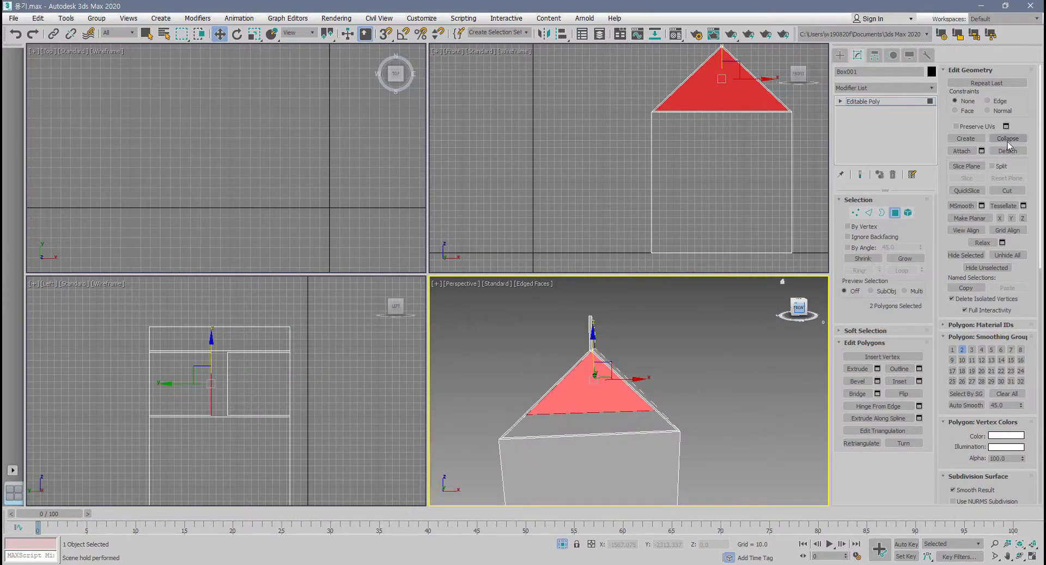
{"action": "key", "text": "Delete"}
Select the two collapsed inner vertices and move them straight up to about Z 258.
{"action": "middle_click_drag", "start_coordinate": [659, 342], "coordinate": [666, 343], "text": "alt"}
{"action": "scroll", "coordinate": [549, 380], "scroll_direction": "up", "scroll_amount": 8}
{"action": "scroll", "coordinate": [579, 377], "scroll_direction": "down", "scroll_amount": 3}
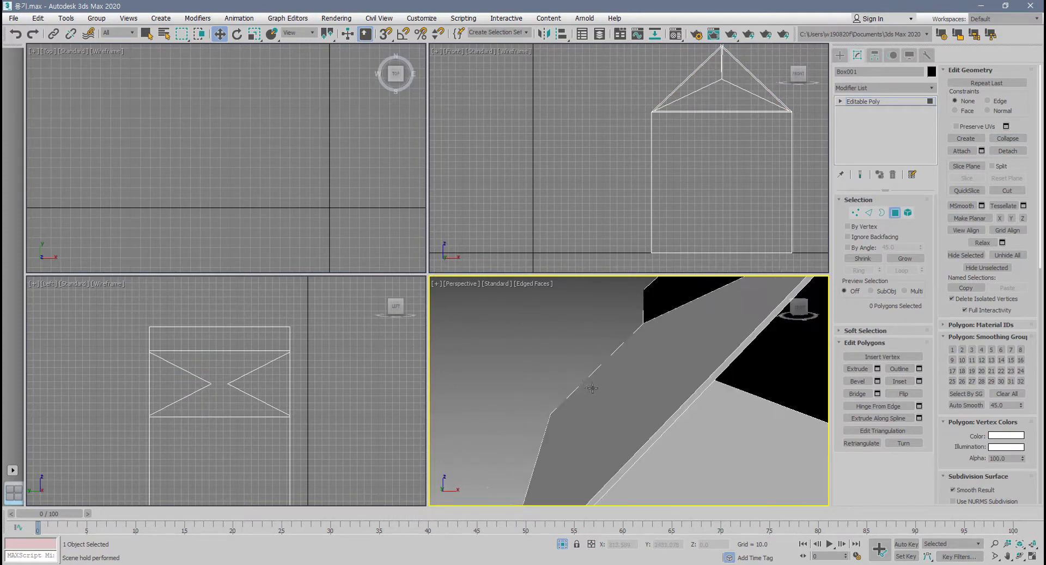
{"action": "scroll", "coordinate": [592, 387], "scroll_direction": "down", "scroll_amount": 5}
{"action": "key", "text": "1"}
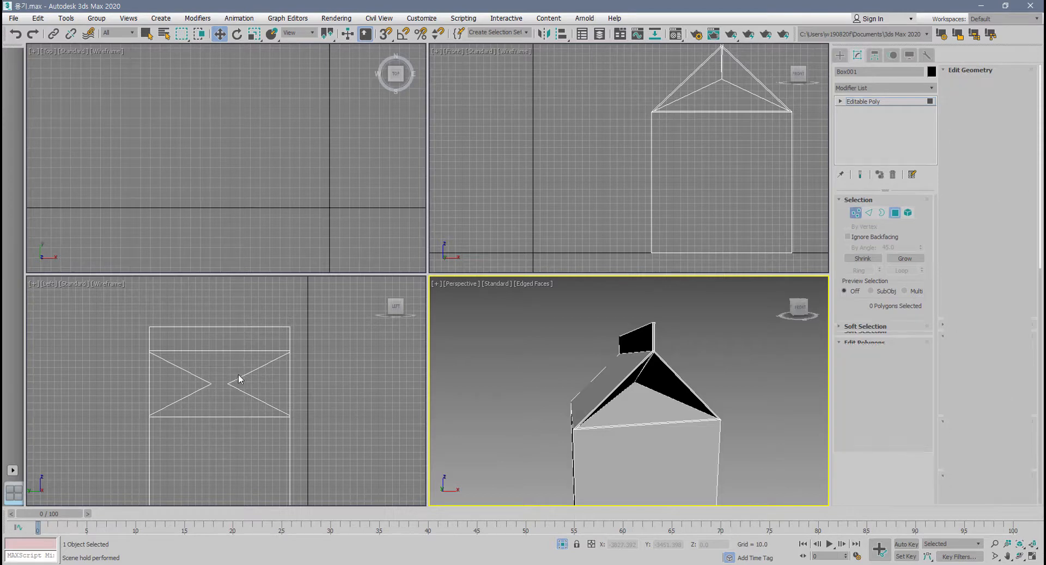
{"action": "left_click_drag", "start_coordinate": [239, 374], "coordinate": [193, 396]}
{"action": "left_click_drag", "start_coordinate": [220, 355], "coordinate": [220, 347]}
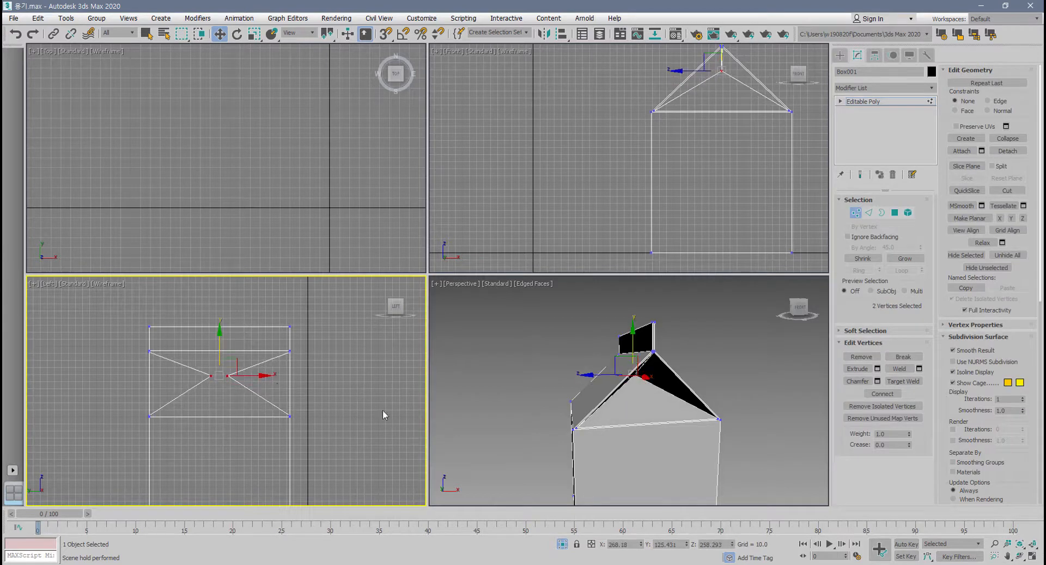
Maximize the perspective view and examine the gable apex where the top fin meets the inward-folded gable.
{"action": "middle_click", "coordinate": [580, 435]}
{"action": "key", "text": "alt+w"}
{"action": "mouse_move", "coordinate": [431, 359]}
{"action": "middle_mouse_down", "text": "alt"}
{"action": "mouse_move", "coordinate": [495, 387]}
{"action": "mouse_move", "coordinate": [436, 371]}
{"action": "middle_mouse_up", "text": "alt"}
{"action": "scroll", "coordinate": [483, 223], "scroll_direction": "up", "scroll_amount": 5}
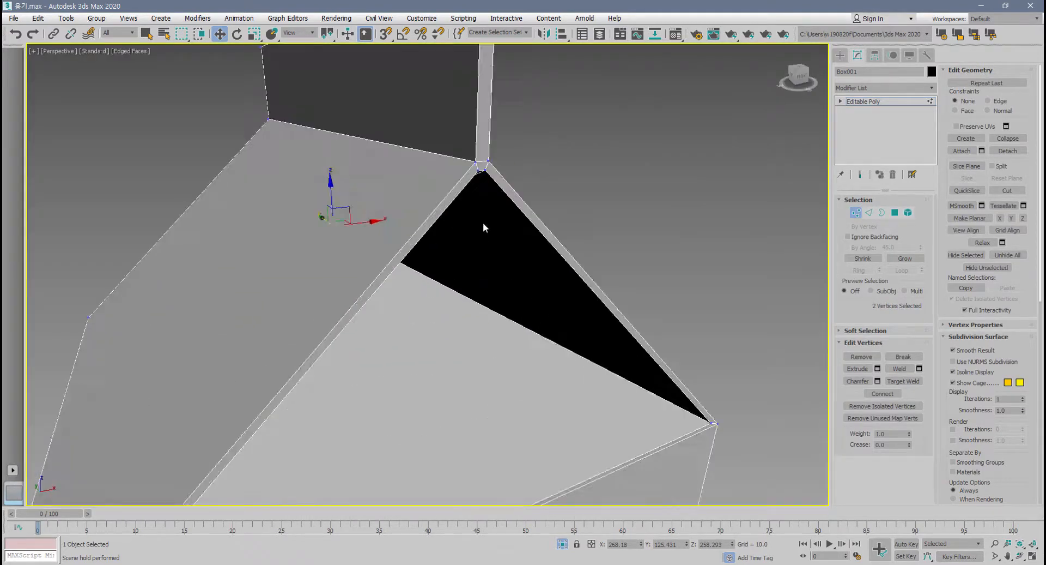
{"action": "scroll", "coordinate": [480, 240], "scroll_direction": "up", "scroll_amount": 2}
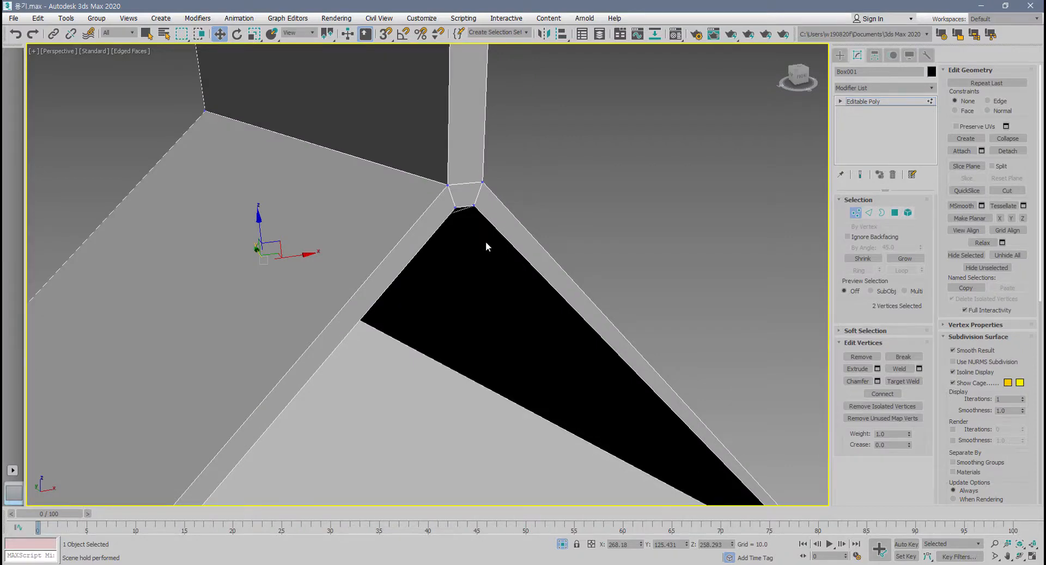
{"action": "middle_click_drag", "start_coordinate": [486, 246], "coordinate": [437, 232], "text": "alt"}
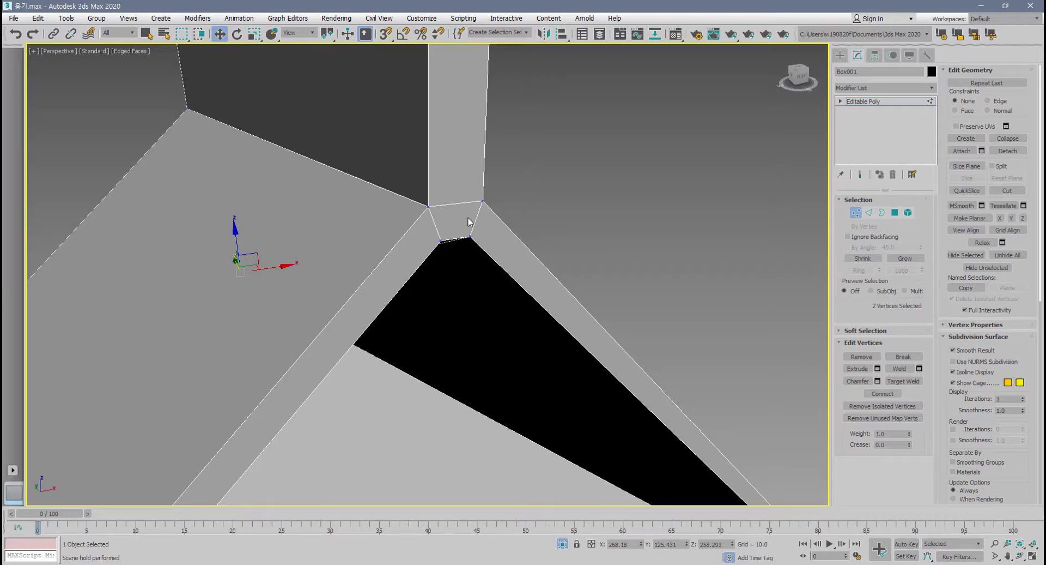
{"action": "scroll", "coordinate": [469, 225], "scroll_direction": "down", "scroll_amount": 5}
{"action": "middle_click_drag", "start_coordinate": [460, 240], "coordinate": [292, 242], "text": "alt"}
{"action": "middle_click_drag", "start_coordinate": [310, 204], "coordinate": [460, 208], "text": "alt"}
{"action": "scroll", "coordinate": [460, 207], "scroll_direction": "up", "scroll_amount": 3}
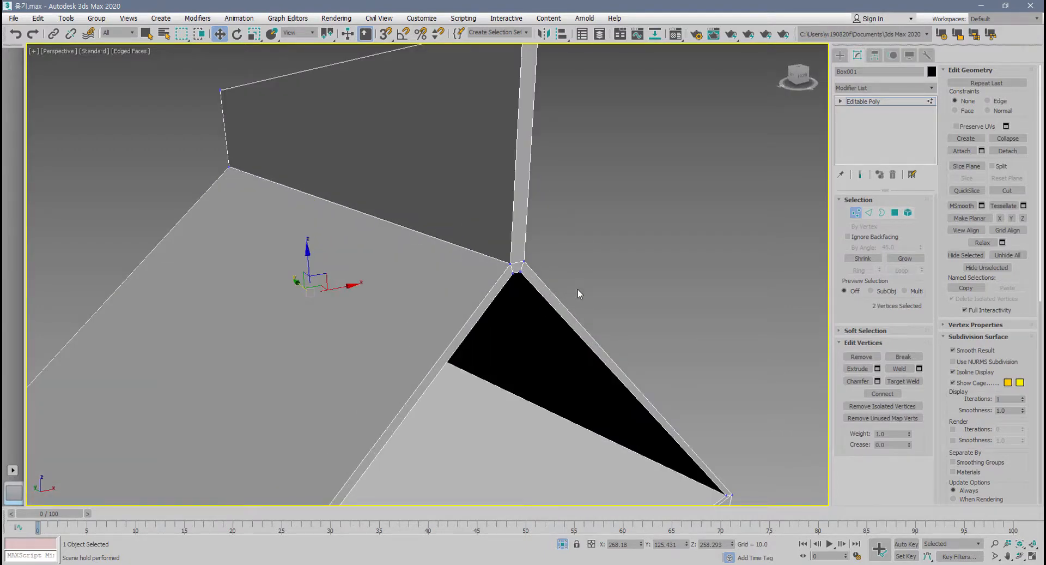
{"action": "scroll", "coordinate": [579, 293], "scroll_direction": "down", "scroll_amount": 5}
{"action": "scroll", "coordinate": [578, 293], "scroll_direction": "up", "scroll_amount": 4}
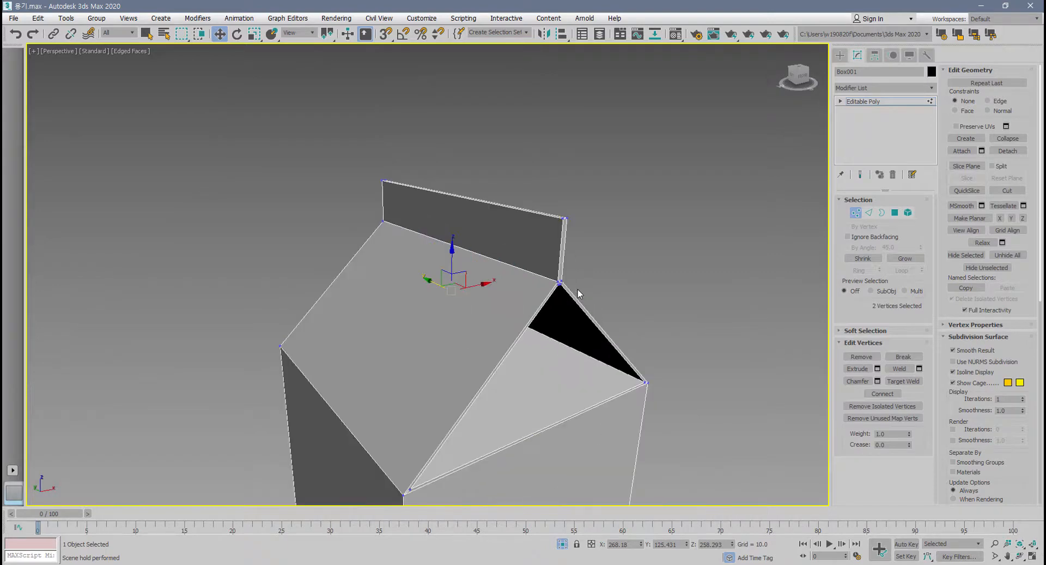
{"action": "scroll", "coordinate": [577, 289], "scroll_direction": "down", "scroll_amount": 3}
{"action": "mouse_move", "coordinate": [577, 289]}
{"action": "middle_mouse_down", "text": "alt"}
{"action": "mouse_move", "coordinate": [417, 287]}
{"action": "mouse_move", "coordinate": [349, 252]}
{"action": "mouse_move", "coordinate": [435, 215]}
{"action": "mouse_move", "coordinate": [580, 293]}
{"action": "middle_mouse_up", "text": "alt"}
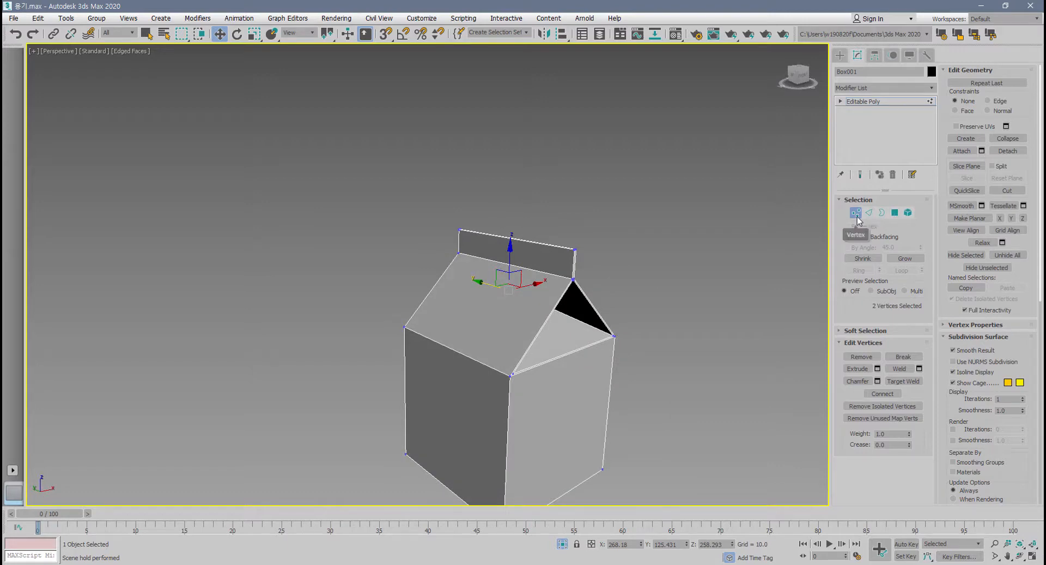
Leave vertex editing and examine the narrow rim around the folded gable below the fin on the whole object.
{"action": "left_click", "coordinate": [856, 213]}
{"action": "middle_click_drag", "start_coordinate": [626, 324], "coordinate": [611, 303], "text": "alt"}
{"action": "scroll", "coordinate": [602, 299], "scroll_direction": "up", "scroll_amount": 5}
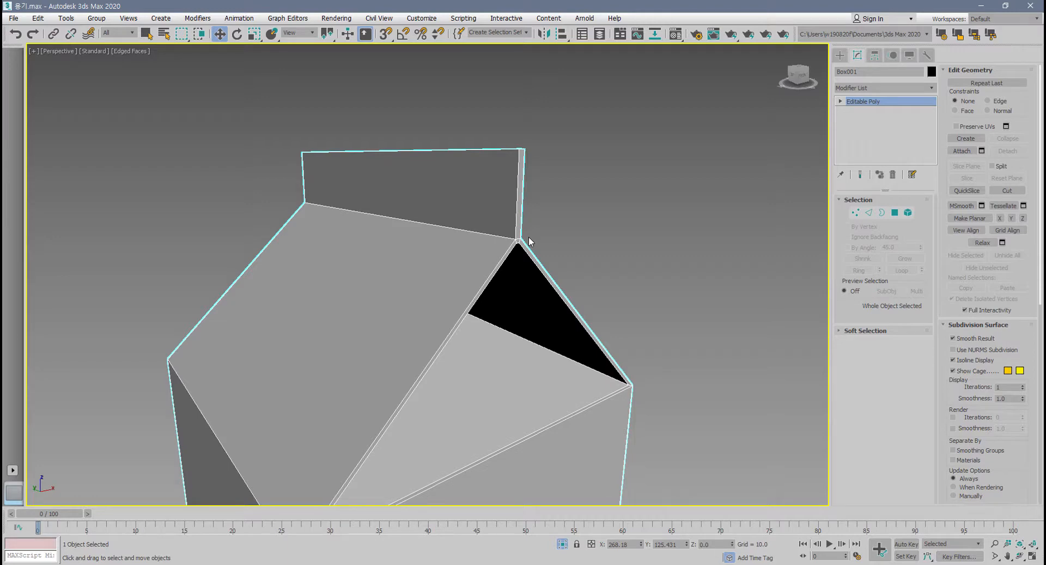
{"action": "scroll", "coordinate": [530, 241], "scroll_direction": "up", "scroll_amount": 1}
{"action": "scroll", "coordinate": [531, 243], "scroll_direction": "down", "scroll_amount": 1}
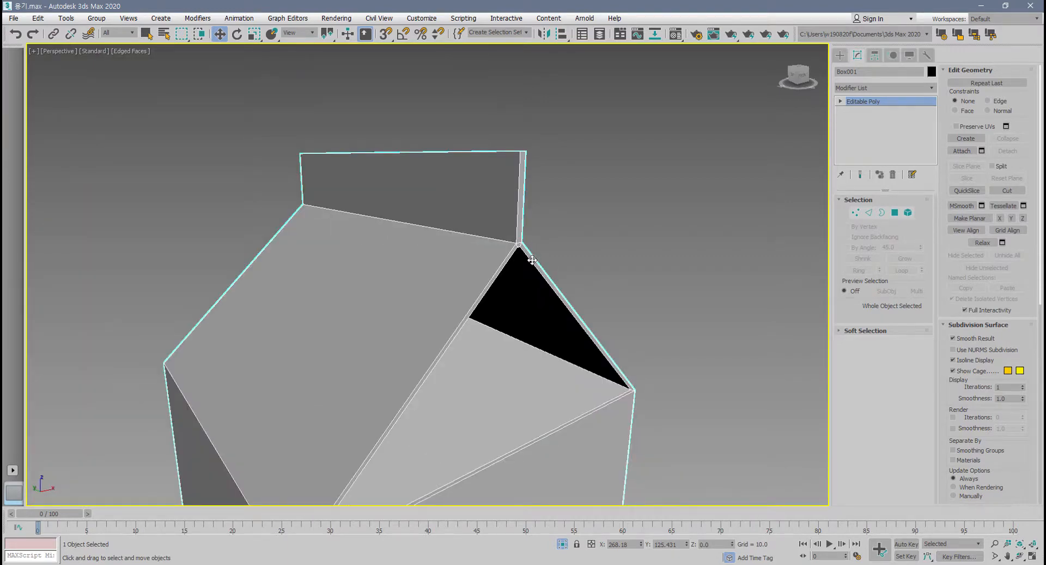
{"action": "scroll", "coordinate": [531, 260], "scroll_direction": "up", "scroll_amount": 1}
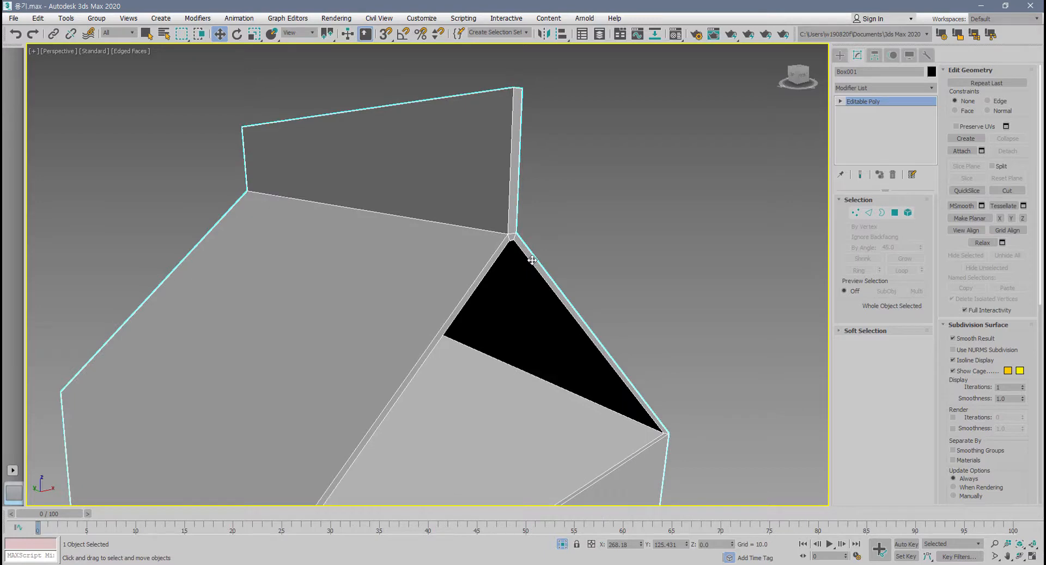
Return to vertex editing and select the four vertices at the gable apex, just beneath the end of the top fin.
{"action": "left_click", "coordinate": [854, 214]}
{"action": "left_click_drag", "start_coordinate": [618, 215], "coordinate": [498, 243]}
{"action": "scroll", "coordinate": [551, 249], "scroll_direction": "up", "scroll_amount": 3}
{"action": "middle_click_drag", "start_coordinate": [539, 255], "coordinate": [508, 224], "text": "alt"}
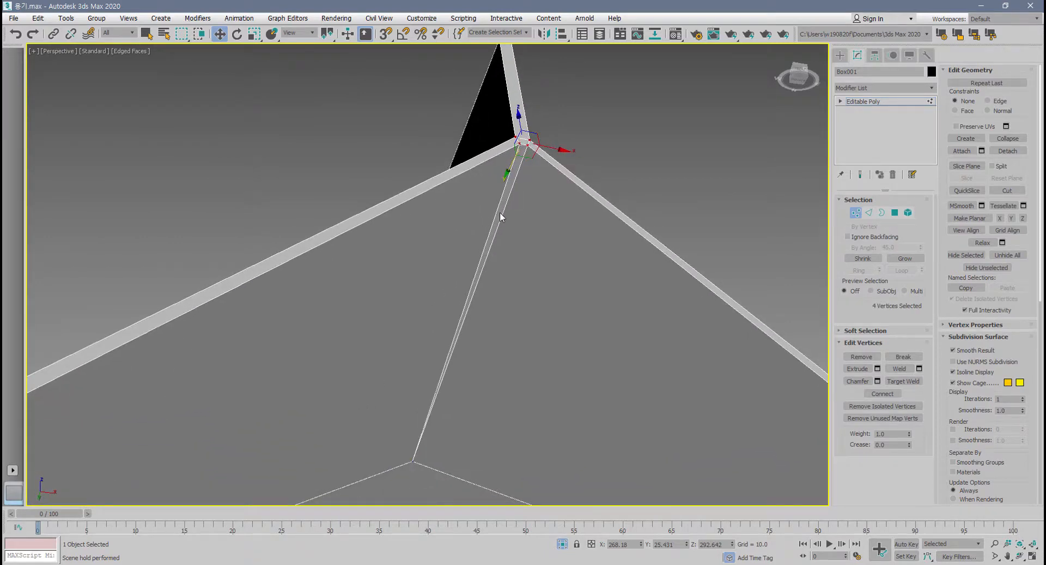
{"action": "middle_click_drag", "start_coordinate": [501, 213], "coordinate": [496, 216], "text": "alt"}
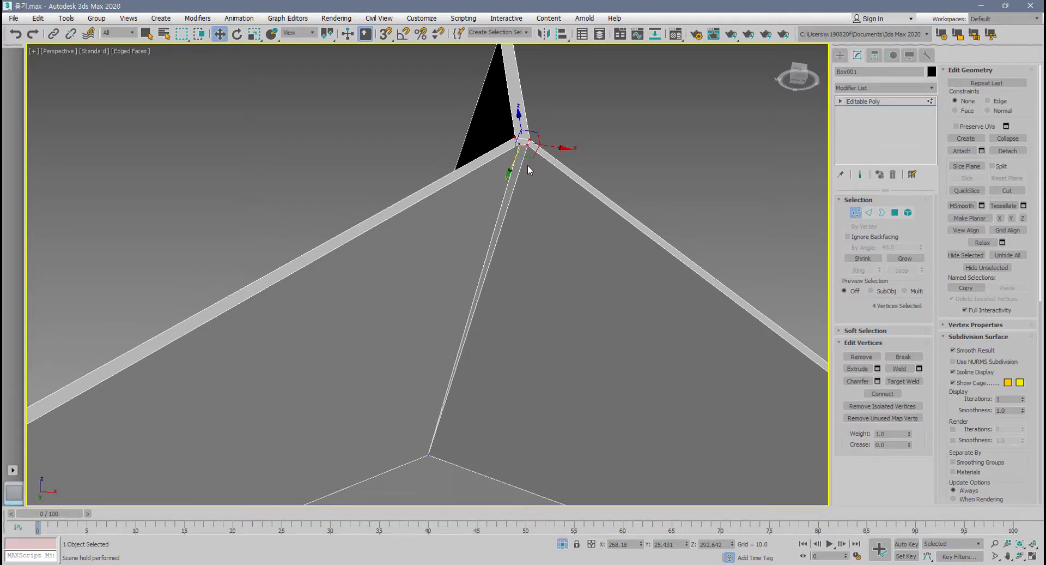
Leave vertex editing and preview the carton with NURMS subdivision at 2 display iterations.
{"action": "scroll", "coordinate": [483, 362], "scroll_direction": "down", "scroll_amount": 2}
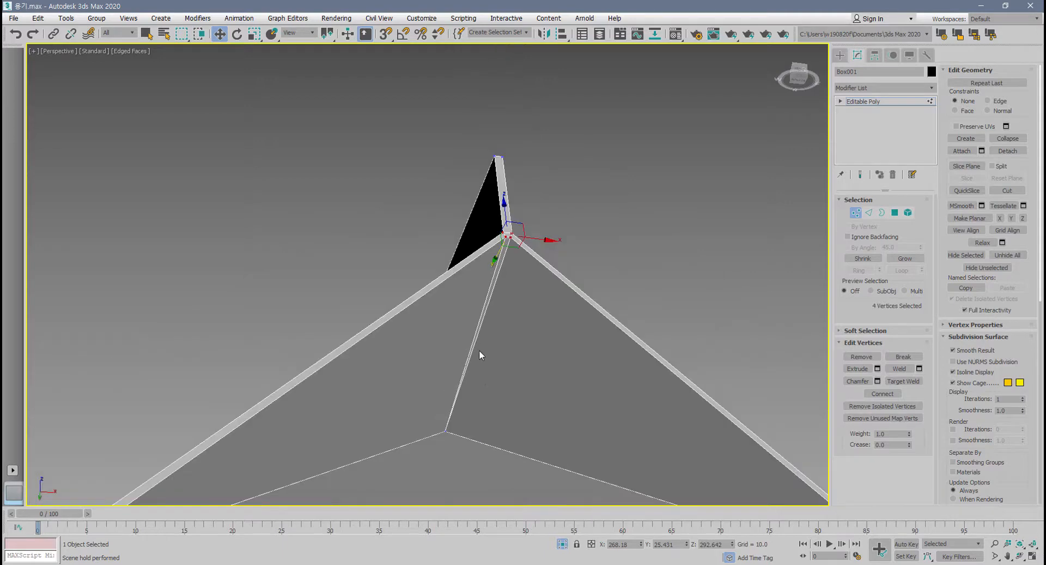
{"action": "middle_click_drag", "start_coordinate": [479, 353], "coordinate": [507, 373], "text": "alt"}
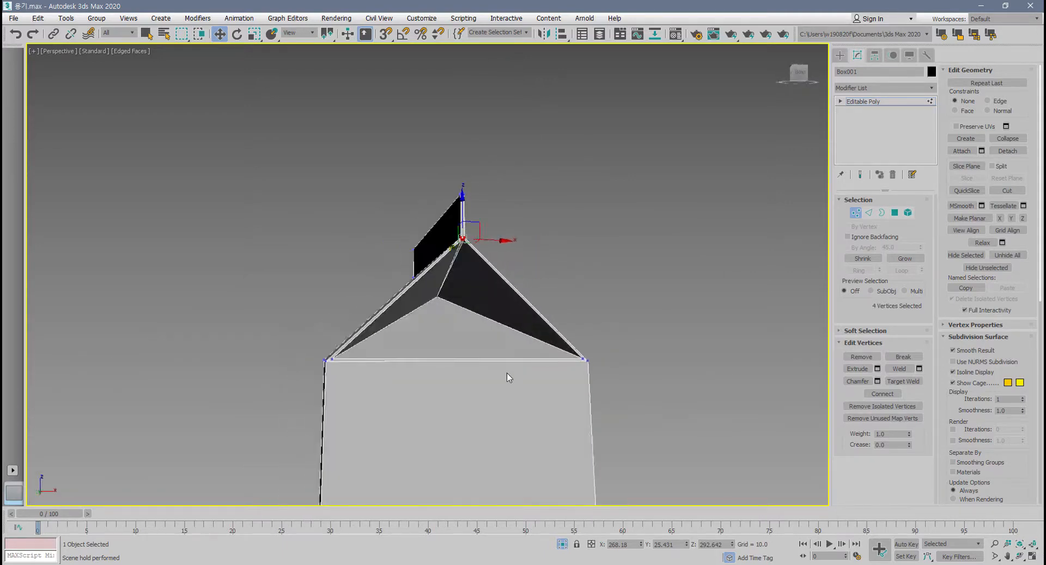
{"action": "scroll", "coordinate": [507, 372], "scroll_direction": "up", "scroll_amount": 2}
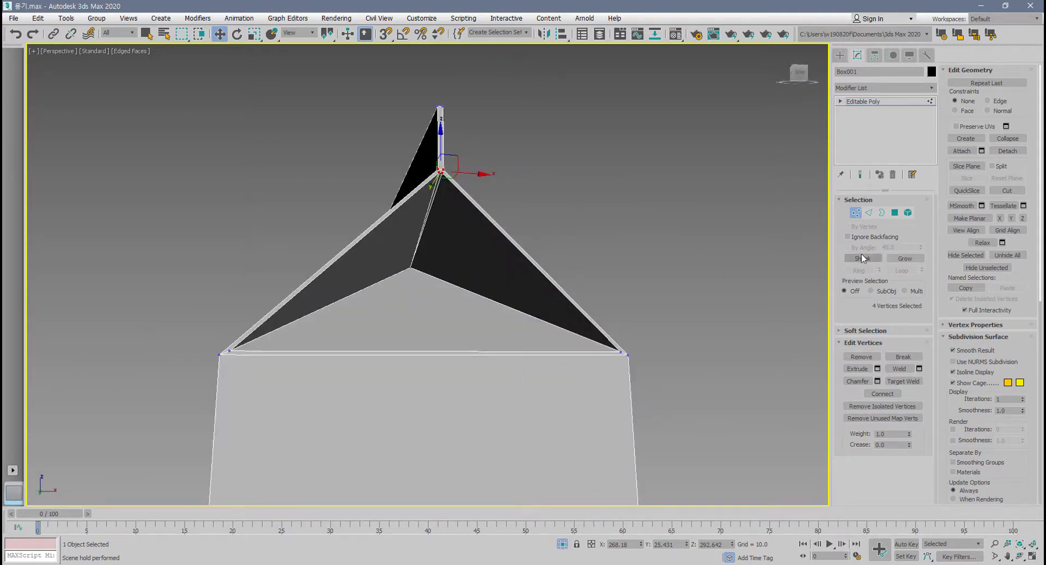
{"action": "left_click", "coordinate": [856, 213]}
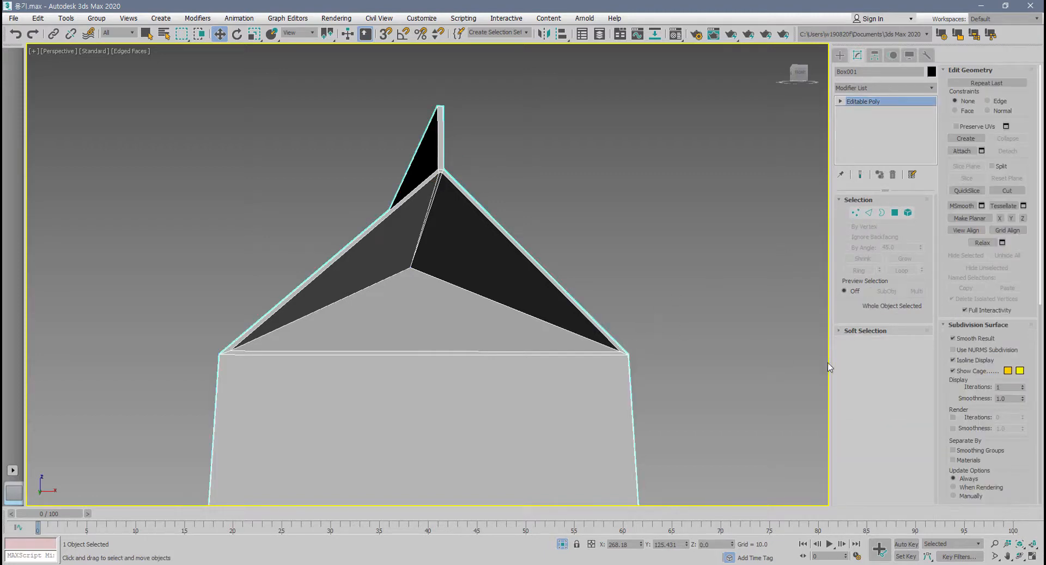
{"action": "left_click", "coordinate": [971, 351]}
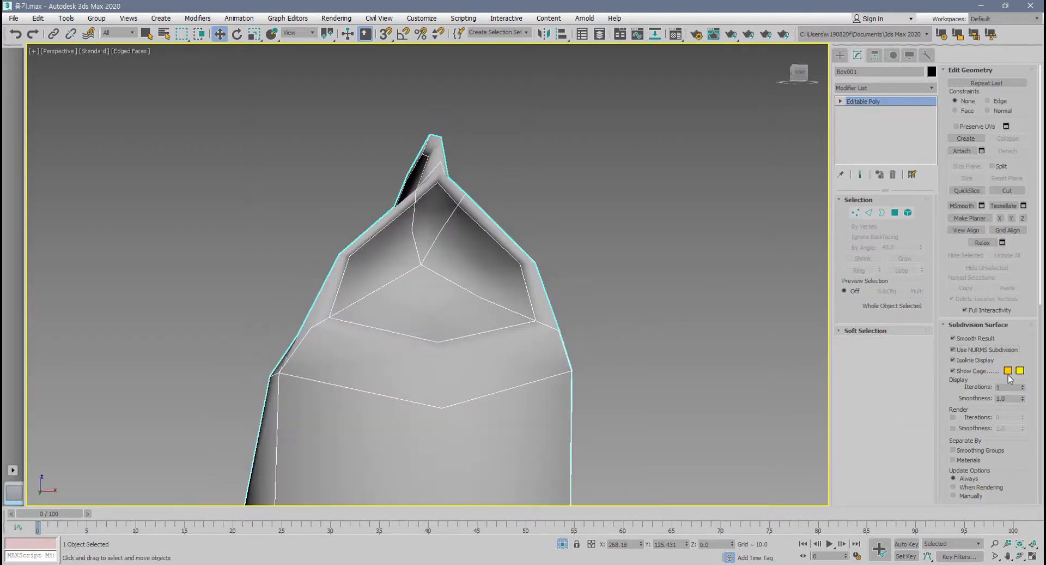
{"action": "left_click", "coordinate": [1023, 385]}
{"action": "middle_click_drag", "start_coordinate": [455, 409], "coordinate": [519, 420], "text": "alt"}
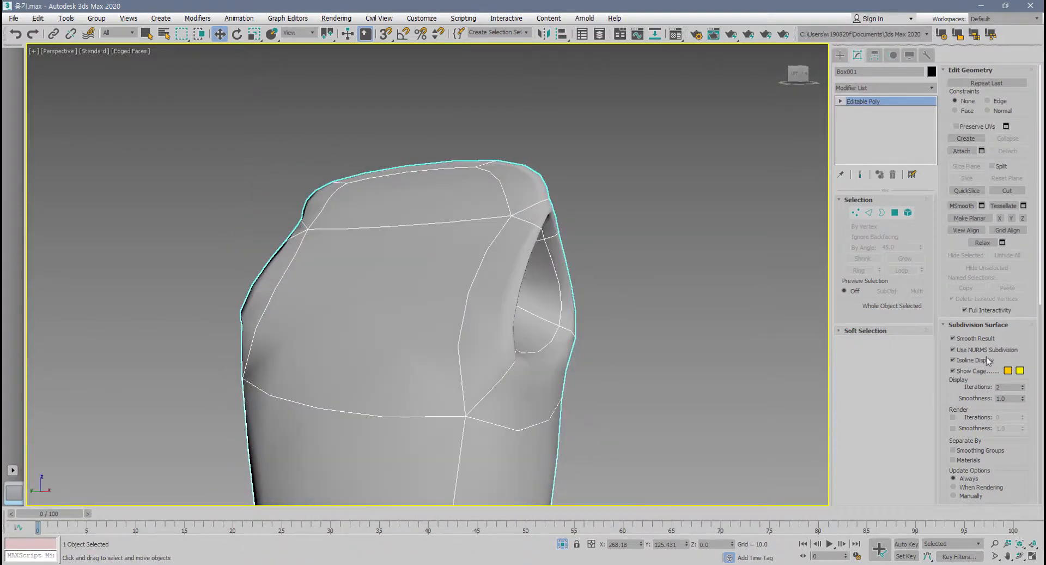
Turn off NURMS subdivision on the carton and check its whole faceted form.
{"action": "left_click", "coordinate": [953, 349]}
{"action": "scroll", "coordinate": [600, 418], "scroll_direction": "down", "scroll_amount": 5}
{"action": "middle_click_drag", "start_coordinate": [600, 417], "coordinate": [539, 263]}
{"action": "middle_click_drag", "start_coordinate": [538, 263], "coordinate": [551, 328], "text": "alt"}
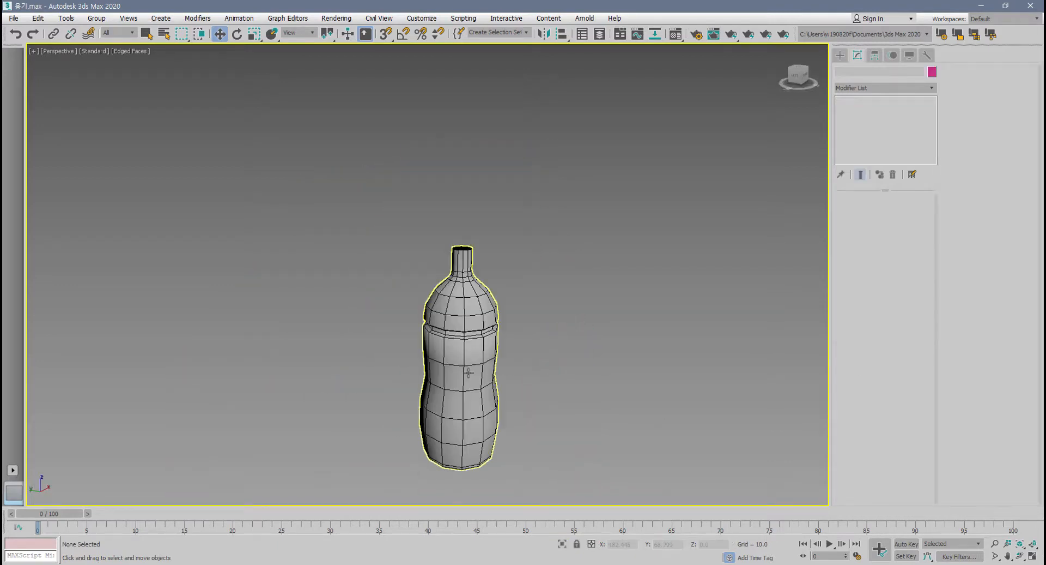
Switch from the carton to the plastic bottle model and select it.
{"action": "left_click", "coordinate": [463, 355]}
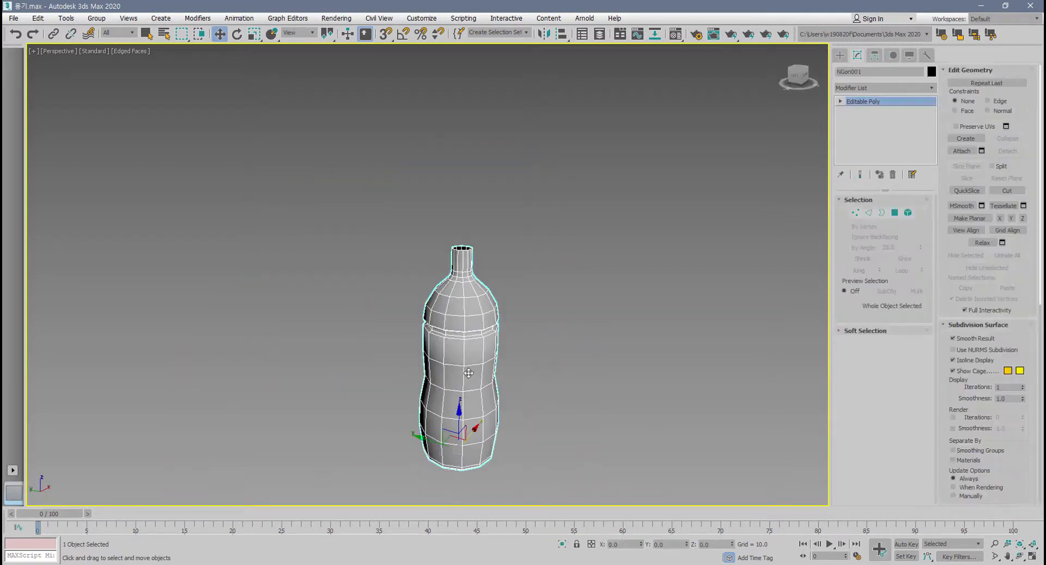
{"action": "scroll", "coordinate": [486, 382], "scroll_direction": "up", "scroll_amount": 5}
{"action": "middle_click_drag", "start_coordinate": [487, 382], "coordinate": [435, 372]}
{"action": "scroll", "coordinate": [459, 360], "scroll_direction": "down", "scroll_amount": 3}
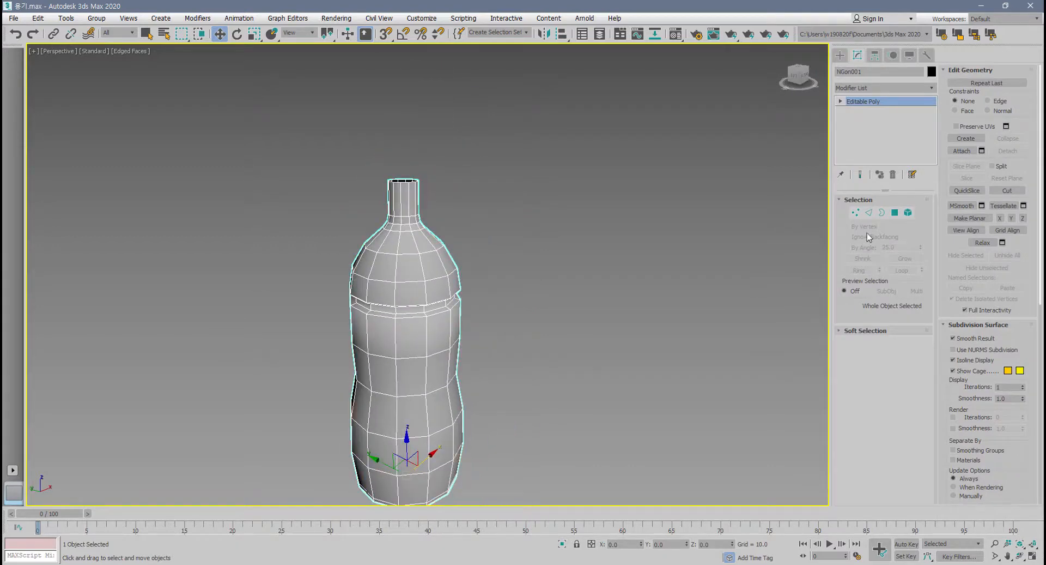
Enter edge editing on the bottle and try the Edit Triangulation and Turn modes, leaving both switched off.
{"action": "left_click", "coordinate": [869, 213]}
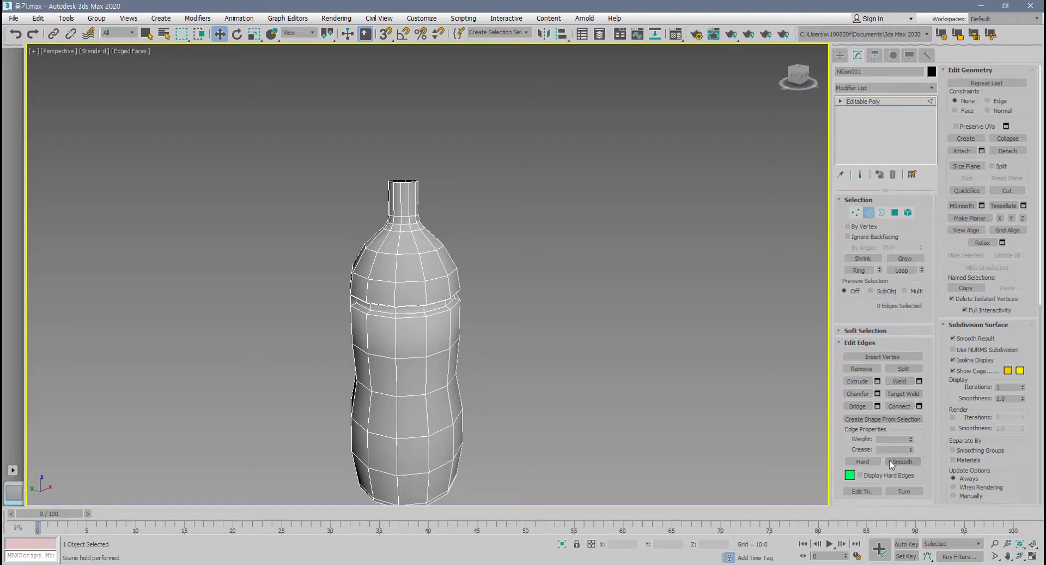
{"action": "middle_click_drag", "start_coordinate": [629, 409], "coordinate": [692, 427]}
{"action": "scroll", "coordinate": [692, 427], "scroll_direction": "up", "scroll_amount": 3}
{"action": "left_click", "coordinate": [868, 492]}
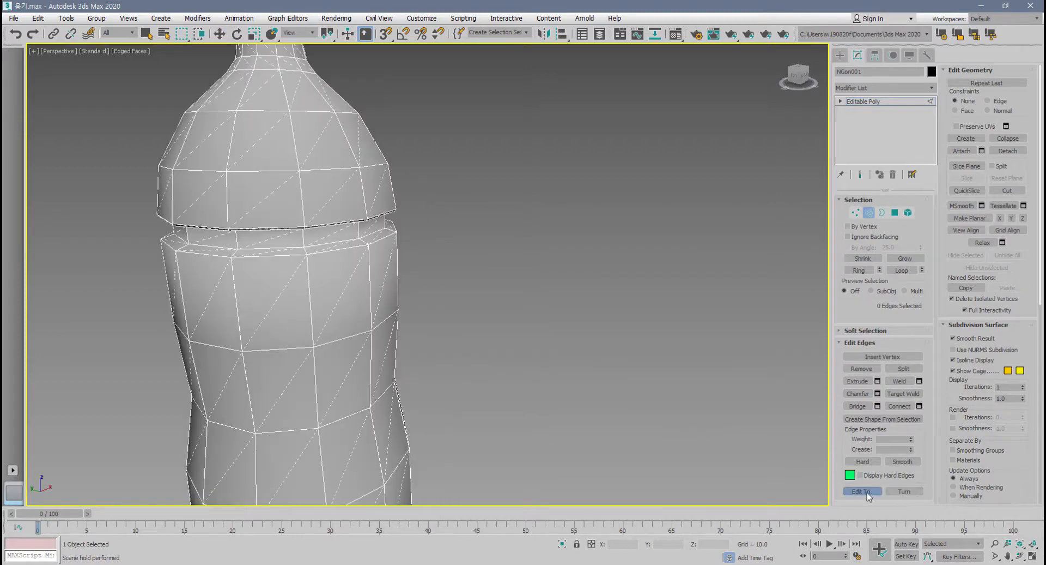
{"action": "left_click", "coordinate": [904, 491]}
{"action": "left_click", "coordinate": [899, 492]}
{"action": "scroll", "coordinate": [649, 356], "scroll_direction": "up", "scroll_amount": 5}
{"action": "middle_click_drag", "start_coordinate": [649, 273], "coordinate": [705, 372]}
{"action": "scroll", "coordinate": [704, 371], "scroll_direction": "down", "scroll_amount": 5}
{"action": "middle_click_drag", "start_coordinate": [661, 345], "coordinate": [626, 334]}
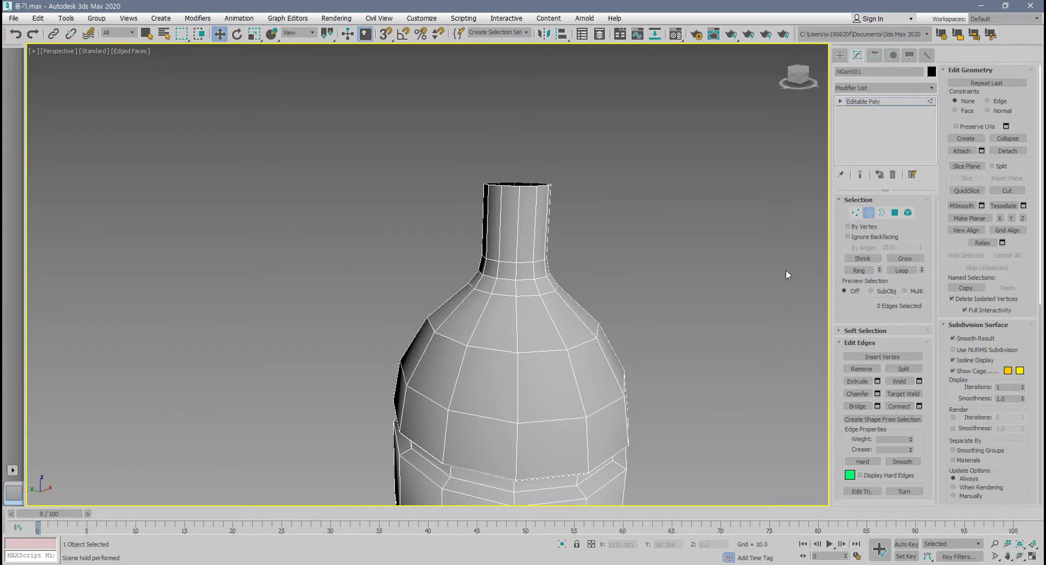
{"action": "middle_click_drag", "start_coordinate": [786, 269], "coordinate": [698, 270], "text": "alt"}
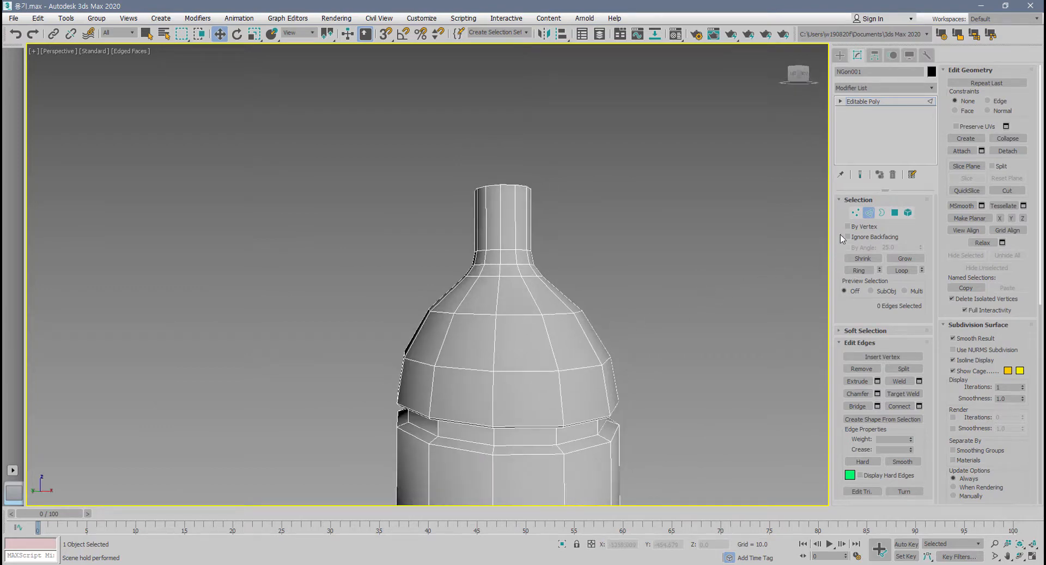
Switch to vertex editing on the bottle and examine the available vertex commands.
{"action": "left_click", "coordinate": [855, 212]}
{"action": "middle_click_drag", "start_coordinate": [587, 359], "coordinate": [617, 356]}
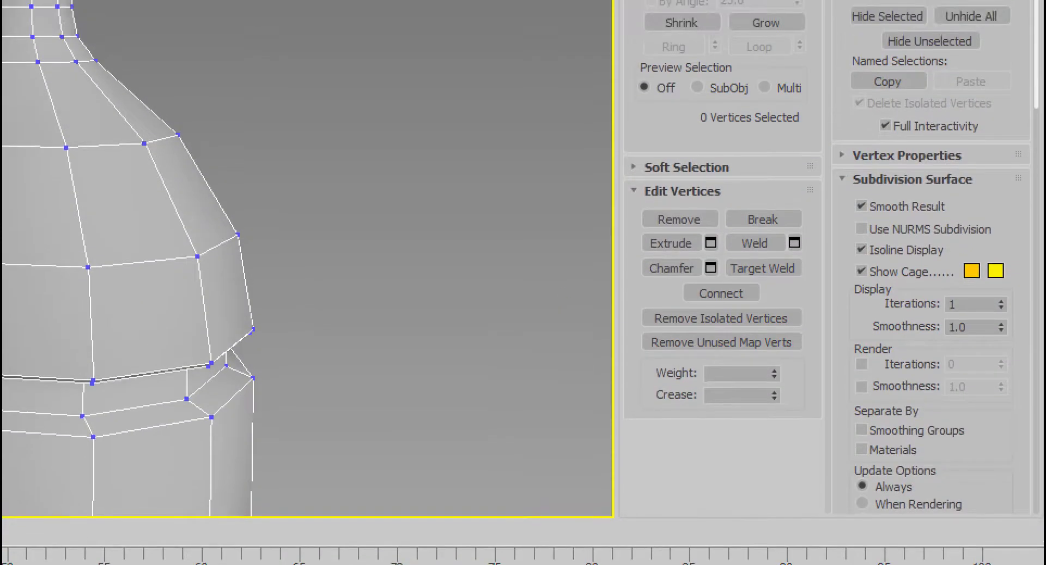
{"action": "left_click", "coordinate": [540, 268]}
{"action": "mouse_move", "coordinate": [687, 363]}
{"action": "left_mouse_down"}
{"action": "mouse_move", "coordinate": [566, 227]}
{"action": "mouse_move", "coordinate": [761, 143]}
{"action": "left_mouse_up"}
{"action": "mouse_move", "coordinate": [761, 187]}
{"action": "left_mouse_down"}
{"action": "mouse_move", "coordinate": [749, 380]}
{"action": "mouse_move", "coordinate": [662, 386]}
{"action": "left_mouse_up"}
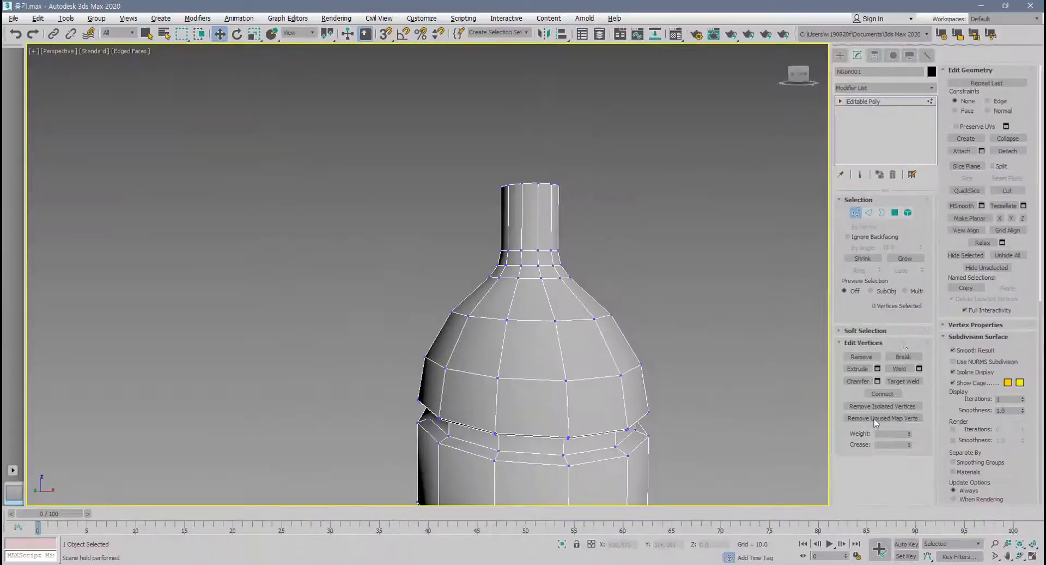
Return to edge editing and select two full horizontal edge loops around the bottle's shoulder.
{"action": "left_click", "coordinate": [869, 213]}
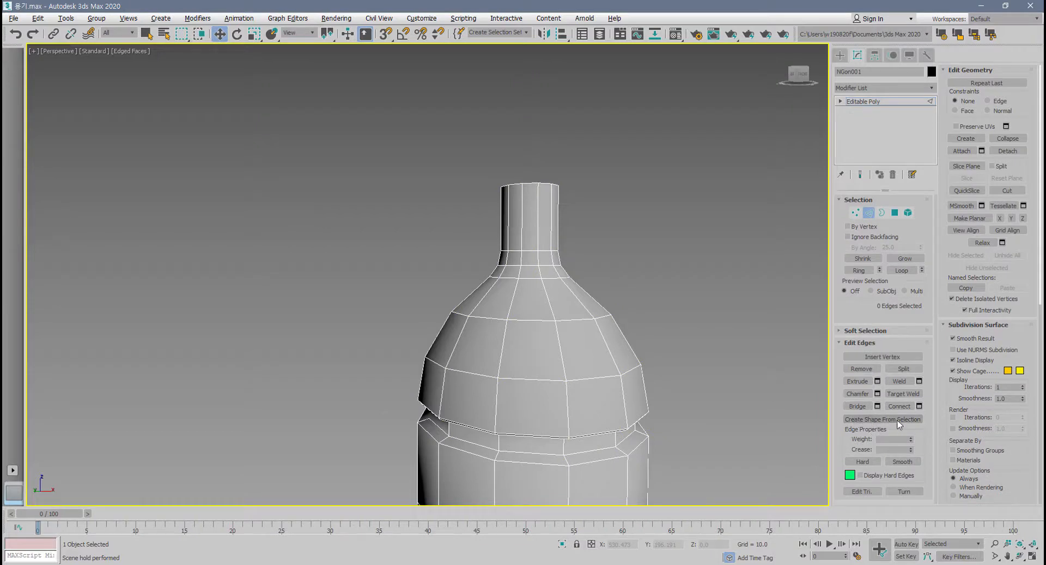
{"action": "middle_click_drag", "start_coordinate": [632, 393], "coordinate": [549, 366]}
{"action": "double_click", "coordinate": [520, 361]}
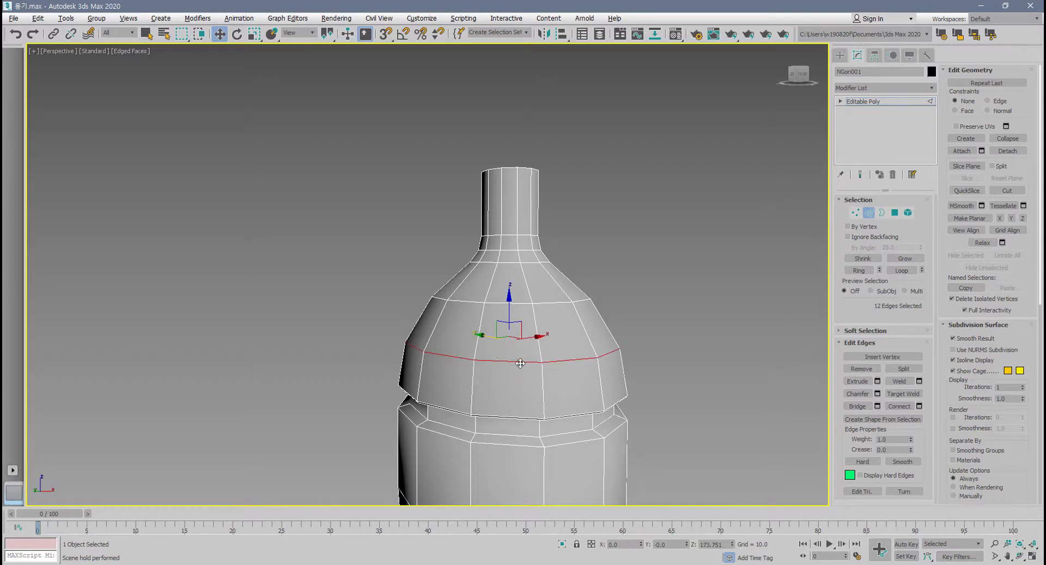
{"action": "double_click", "coordinate": [548, 301], "text": "ctrl"}
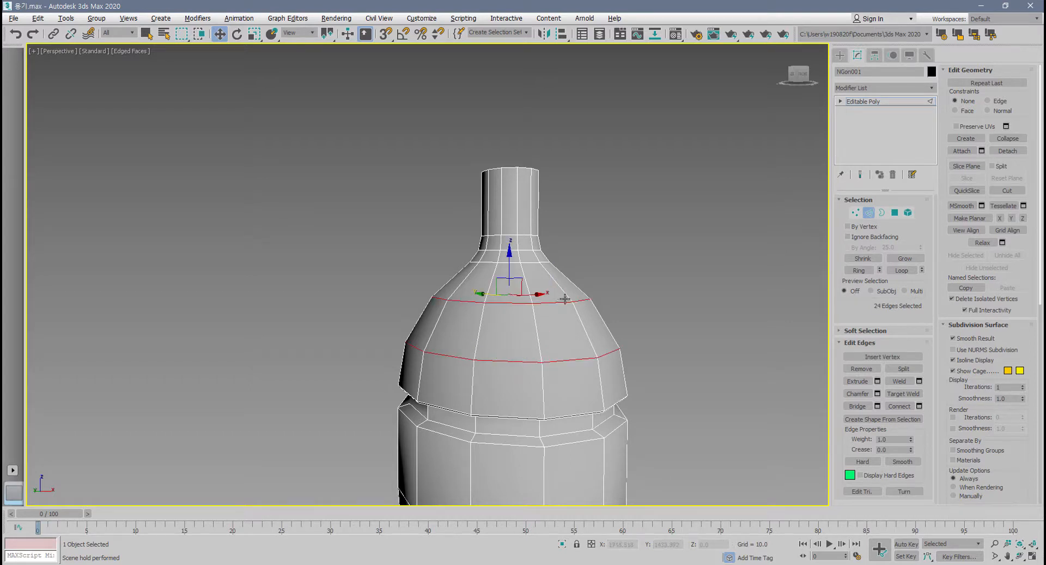
{"action": "scroll", "coordinate": [572, 392], "scroll_direction": "up", "scroll_amount": 4}
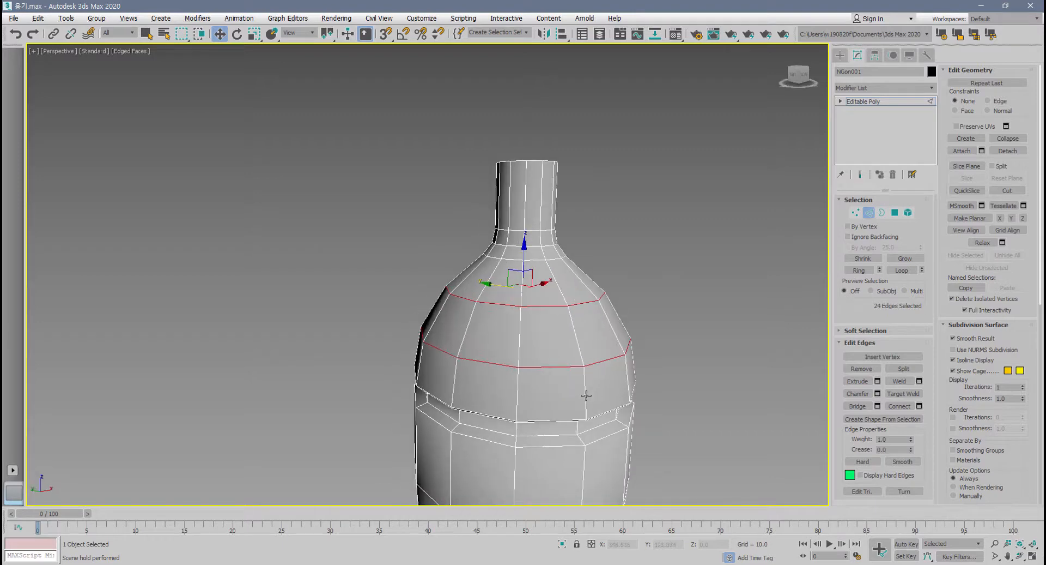
Create a Smooth-type shape from the two selected shoulder edge loops.
{"action": "left_click", "coordinate": [903, 421]}
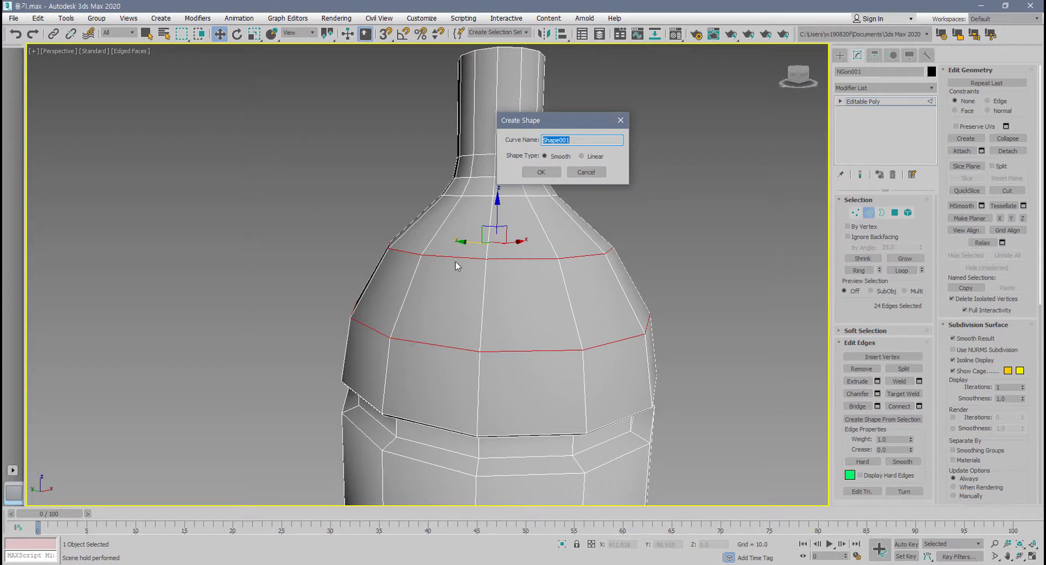
{"action": "left_click", "coordinate": [582, 156]}
{"action": "left_click", "coordinate": [548, 171]}
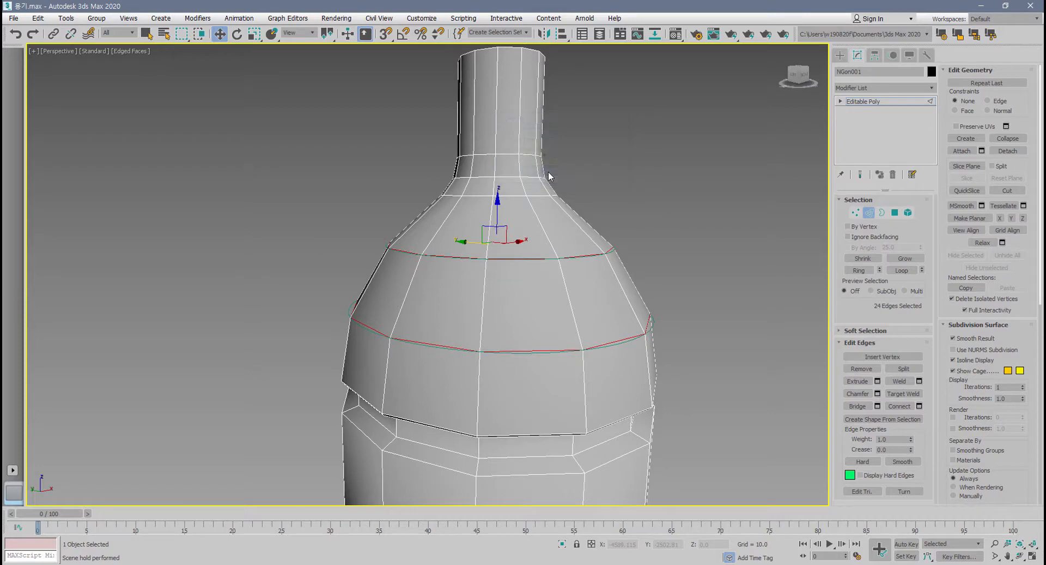
Leave edge editing, inspect the smooth shape against the bottle's edges, and remove it before reselecting the bottle.
{"action": "left_click", "coordinate": [869, 216]}
{"action": "left_click", "coordinate": [570, 349]}
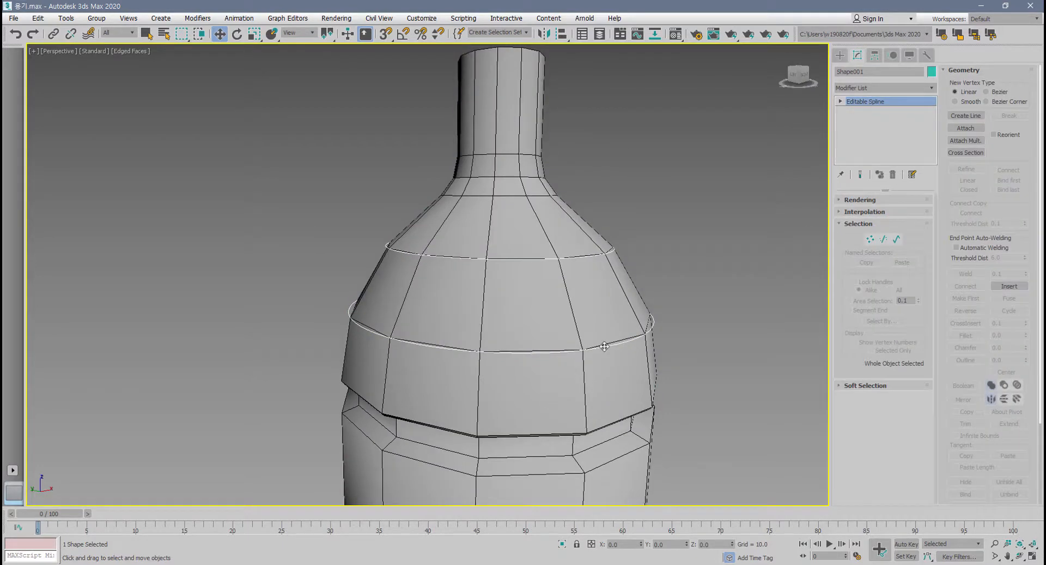
{"action": "middle_click_drag", "start_coordinate": [605, 346], "coordinate": [560, 394], "text": "alt"}
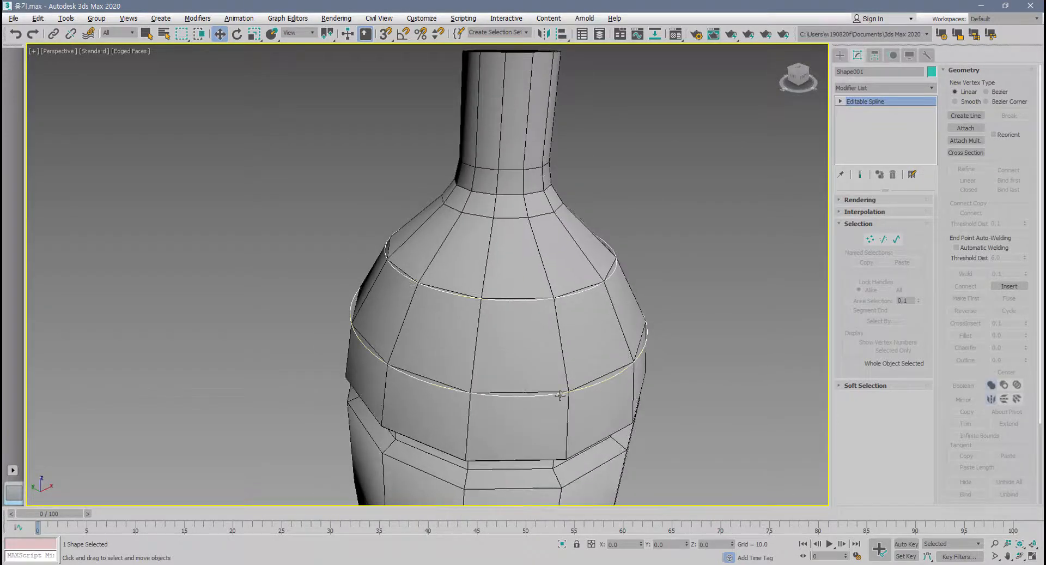
{"action": "left_click", "coordinate": [560, 395]}
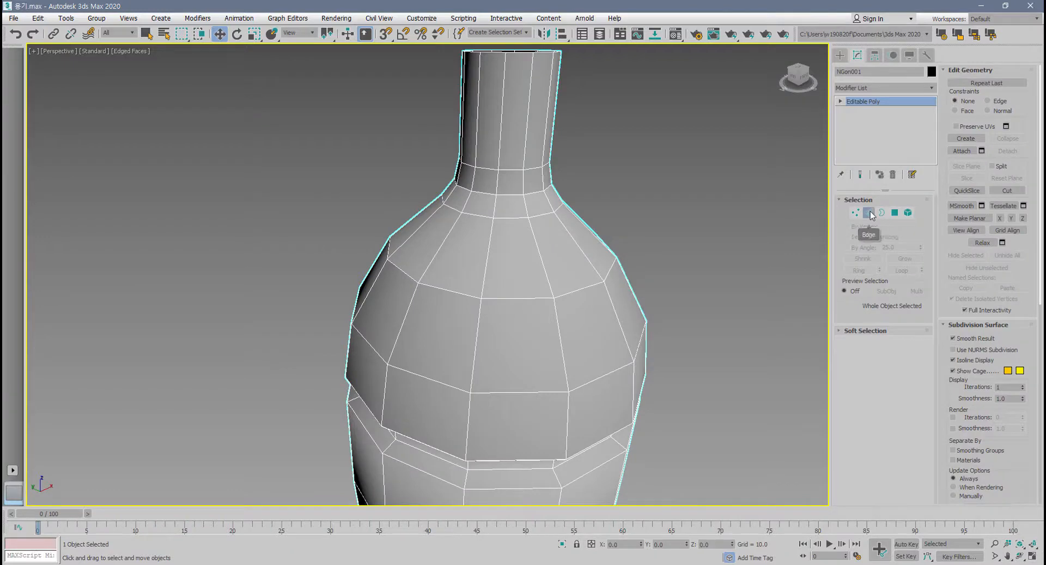
Create a Linear-type shape from the same two shoulder edge loops in edge editing.
{"action": "left_click", "coordinate": [868, 212]}
{"action": "left_click", "coordinate": [909, 421]}
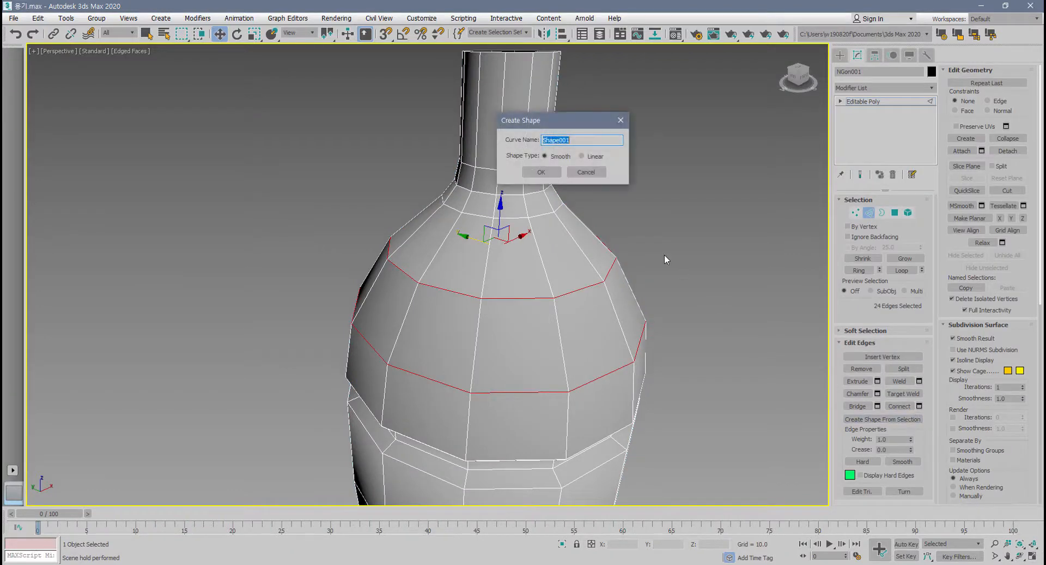
{"action": "left_click", "coordinate": [581, 157]}
{"action": "left_click", "coordinate": [536, 174]}
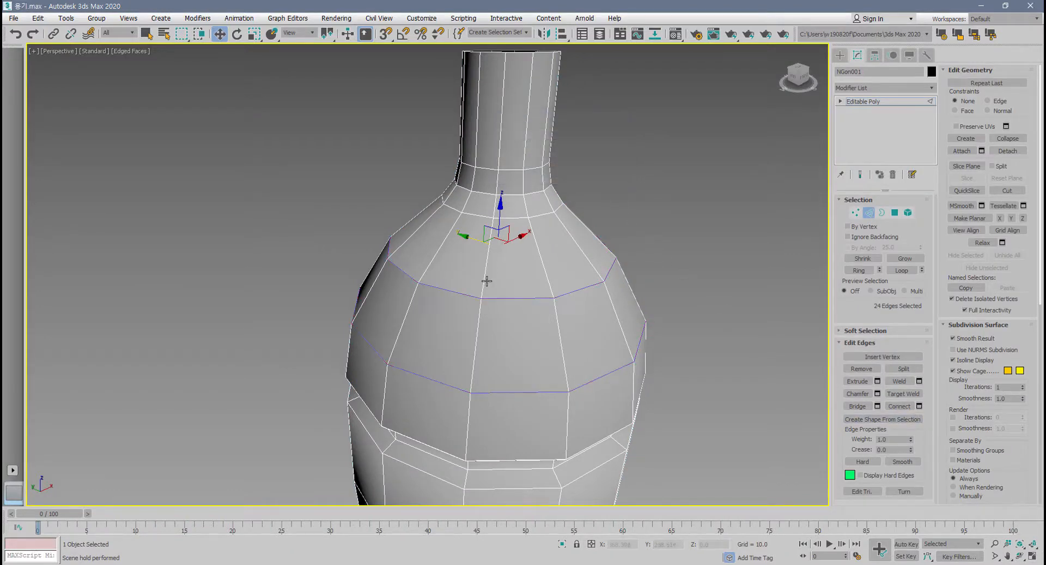
Leave edge editing and move the linear shape along X to about 94, out from the bottle.
{"action": "left_click", "coordinate": [869, 212]}
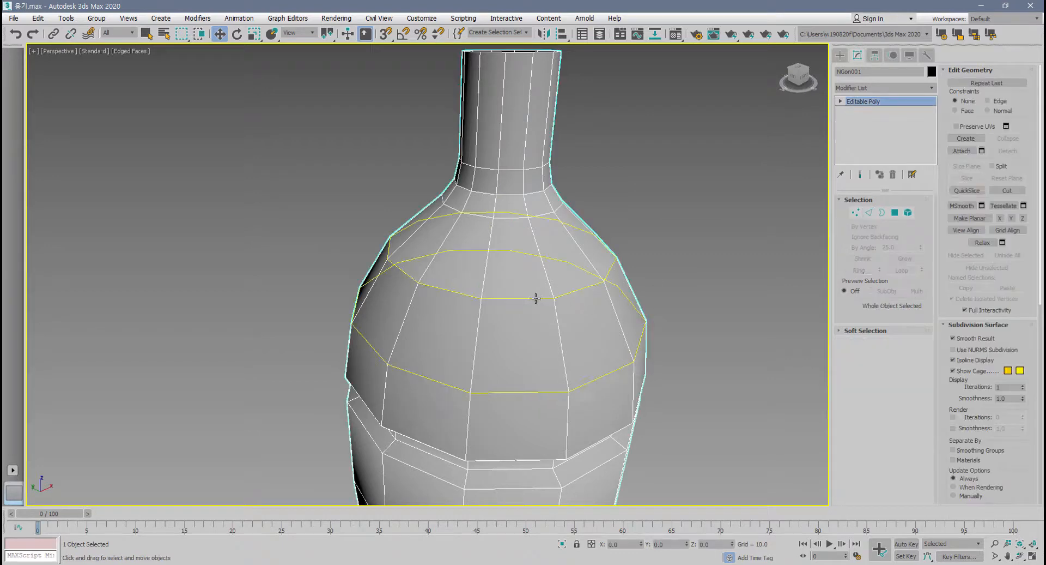
{"action": "left_click_drag", "start_coordinate": [536, 296], "coordinate": [807, 259]}
{"action": "middle_click_drag", "start_coordinate": [626, 343], "coordinate": [614, 317], "text": "alt"}
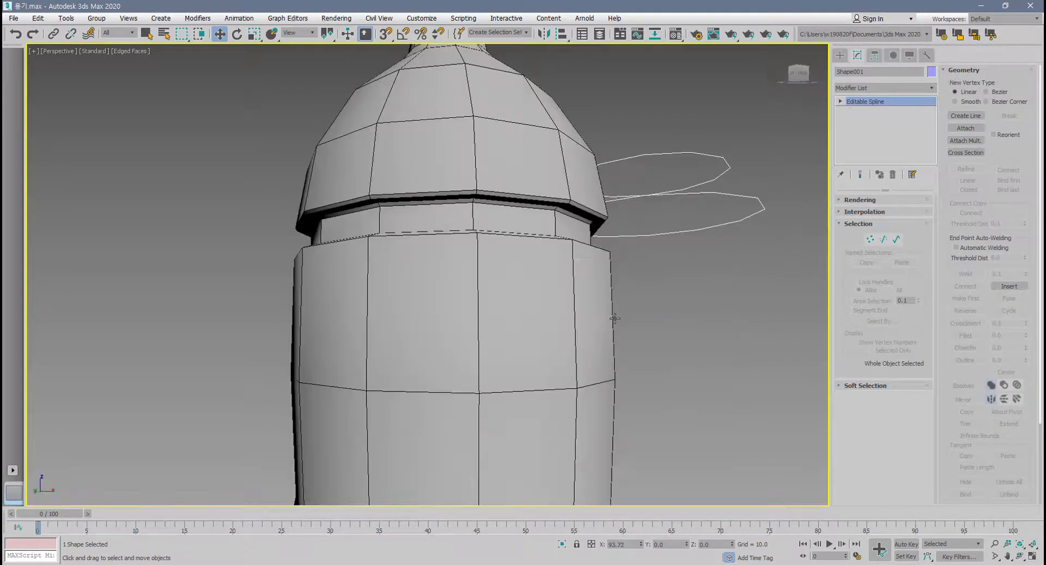
Remove the displaced linear shape and reselect the bottle.
{"action": "key", "text": "ctrl+z"}
{"action": "scroll", "coordinate": [566, 338], "scroll_direction": "down", "scroll_amount": 3}
{"action": "left_click", "coordinate": [564, 340]}
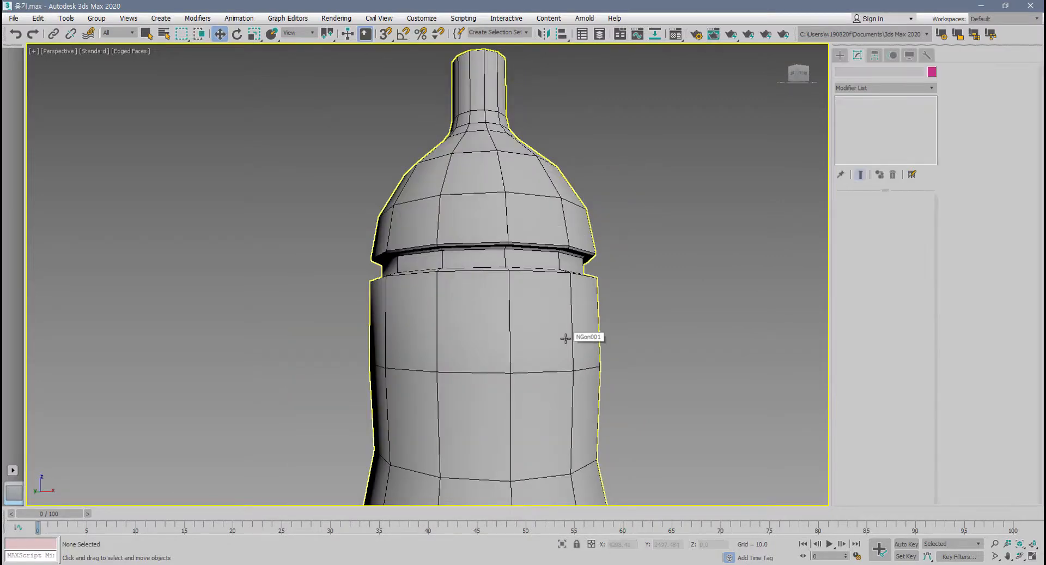
{"action": "scroll", "coordinate": [564, 341], "scroll_direction": "down", "scroll_amount": 6}
Enter edge editing and select every edge of the bottle.
{"action": "left_click", "coordinate": [870, 212]}
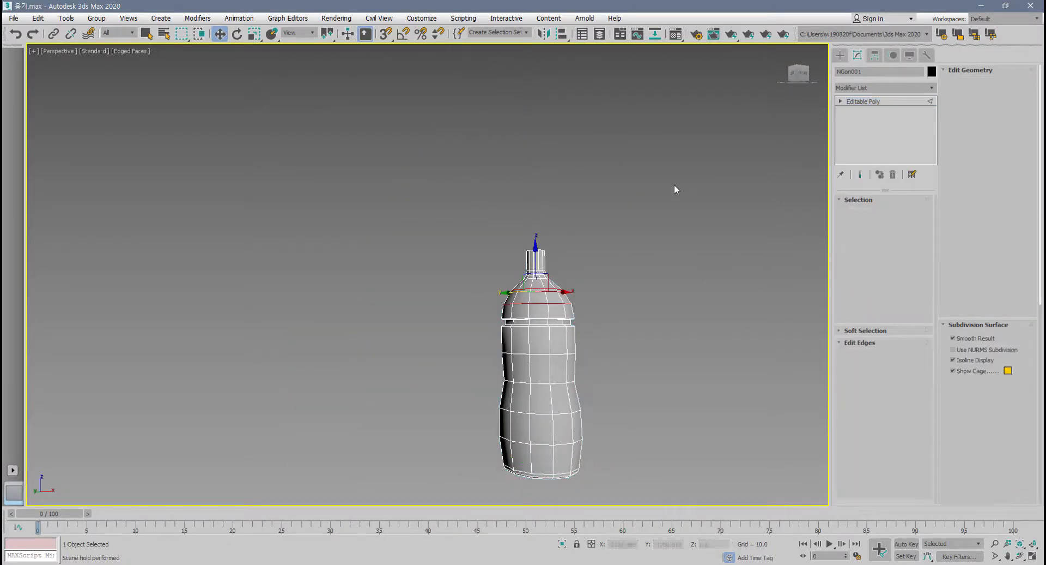
{"action": "left_click_drag", "start_coordinate": [676, 189], "coordinate": [473, 484]}
{"action": "mouse_move", "coordinate": [476, 456]}
{"action": "middle_mouse_down", "text": "alt"}
{"action": "mouse_move", "coordinate": [481, 412]}
{"action": "mouse_move", "coordinate": [463, 405]}
{"action": "mouse_move", "coordinate": [468, 445]}
{"action": "middle_mouse_up", "text": "alt"}
{"action": "scroll", "coordinate": [463, 405], "scroll_direction": "up", "scroll_amount": 5}
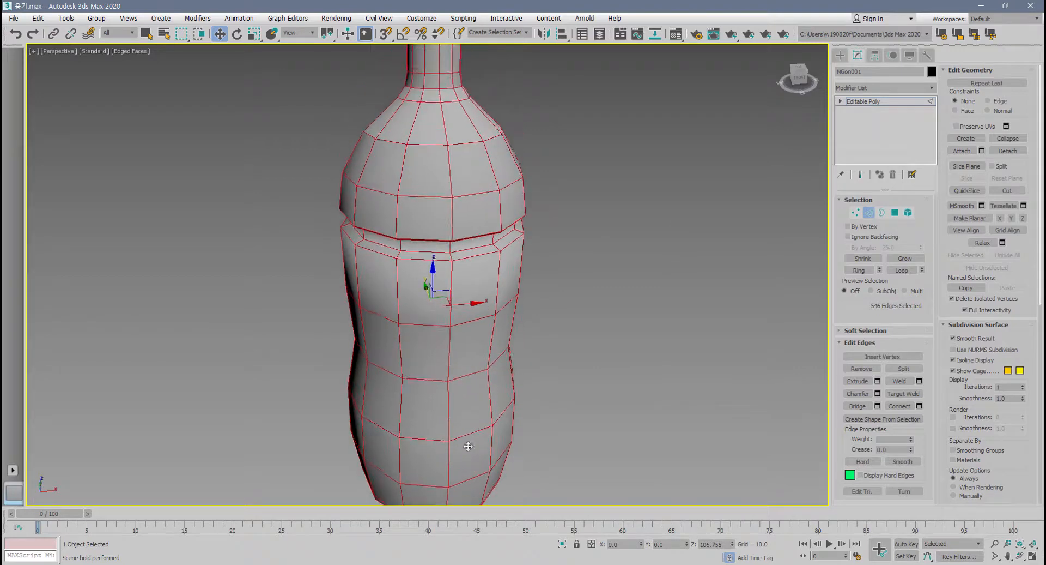
Create a Linear-type shape from all the bottle's edges and leave edge editing.
{"action": "left_click", "coordinate": [882, 417]}
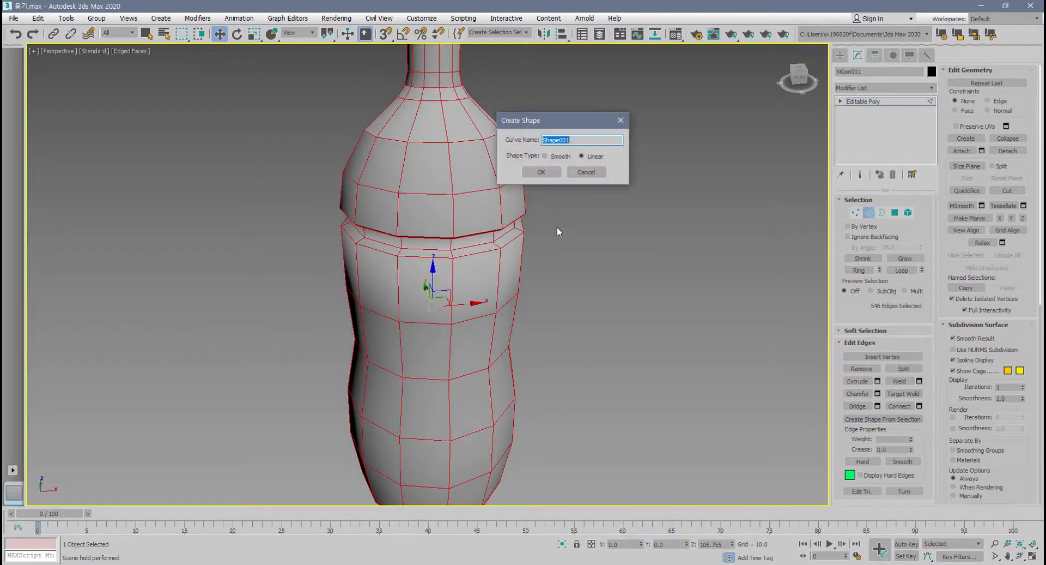
{"action": "left_click", "coordinate": [545, 173]}
{"action": "left_click", "coordinate": [869, 212]}
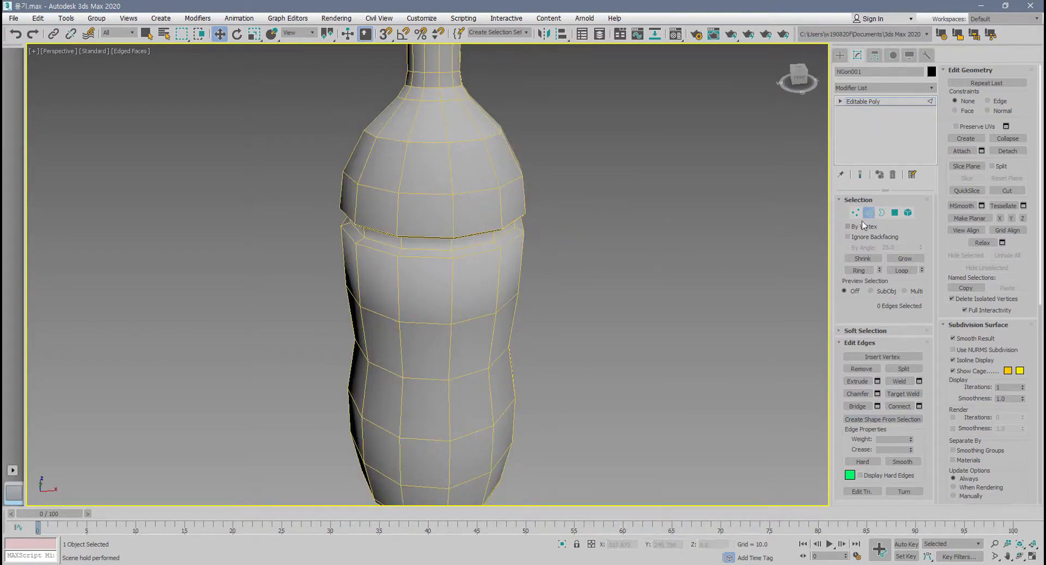
Move the solid bottle along X to about 126, beside its wireframe shape, and deselect it to view both.
{"action": "left_click_drag", "start_coordinate": [460, 269], "coordinate": [670, 237]}
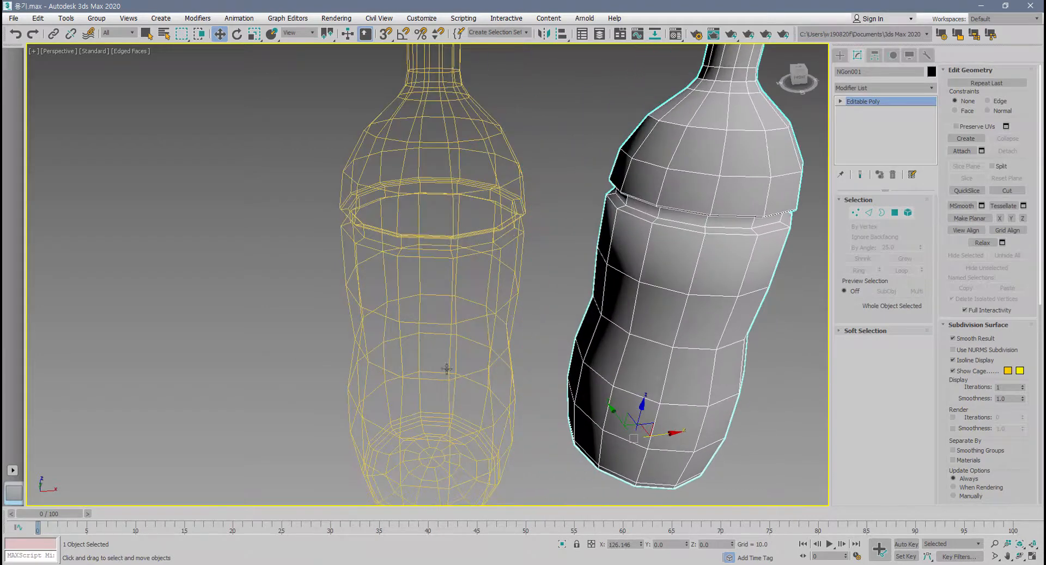
{"action": "left_click", "coordinate": [431, 388]}
{"action": "key", "text": "z"}
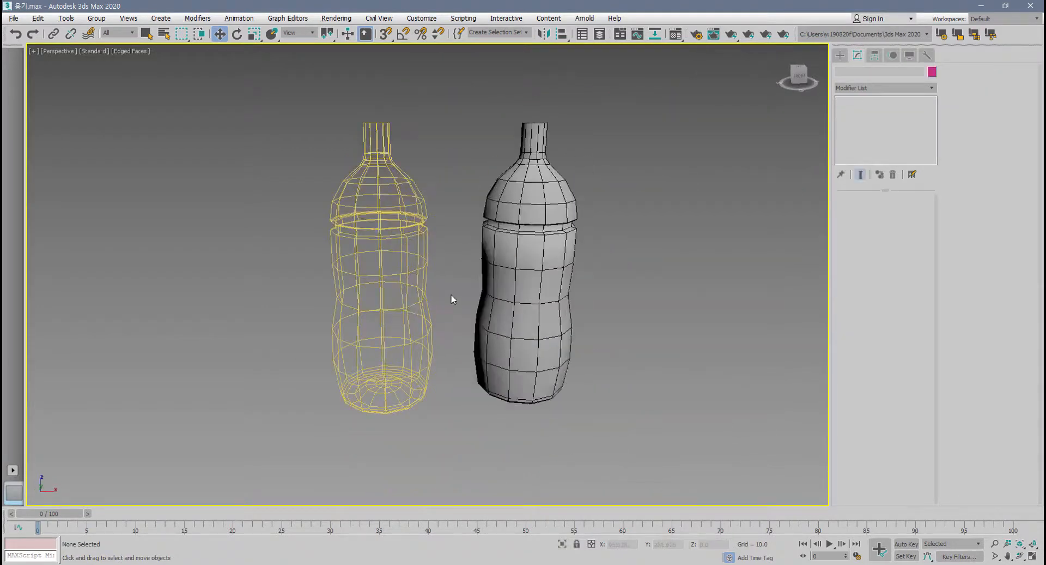
Select the bottle's spline shape, enable its rendering in the renderer and viewport, and set the radial thickness to 0.5.
{"action": "scroll", "coordinate": [411, 306], "scroll_direction": "up", "scroll_amount": 3}
{"action": "left_click", "coordinate": [410, 306]}
{"action": "scroll", "coordinate": [409, 307], "scroll_direction": "down", "scroll_amount": 3}
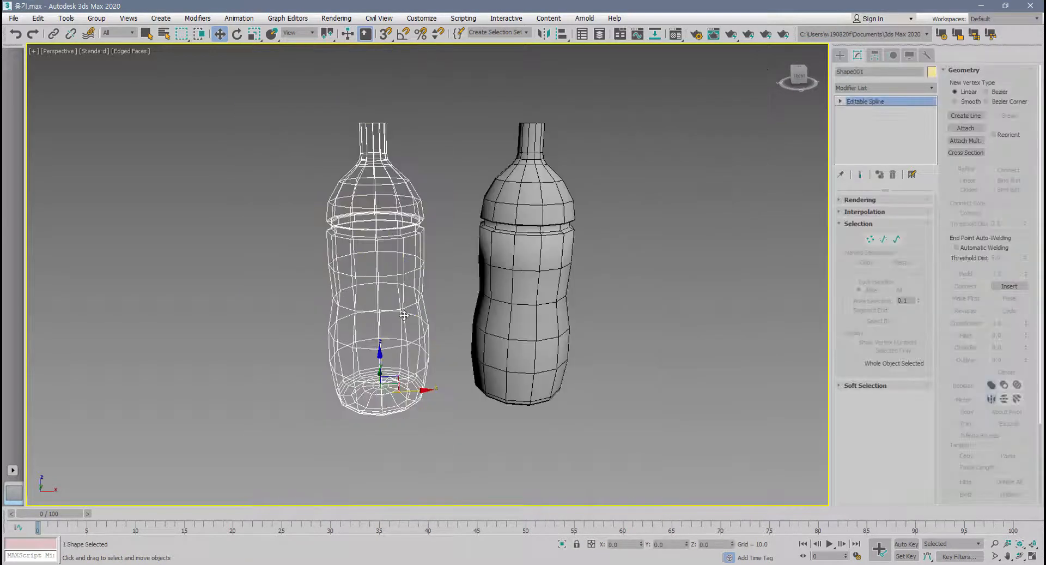
{"action": "middle_click_drag", "start_coordinate": [409, 322], "coordinate": [438, 357]}
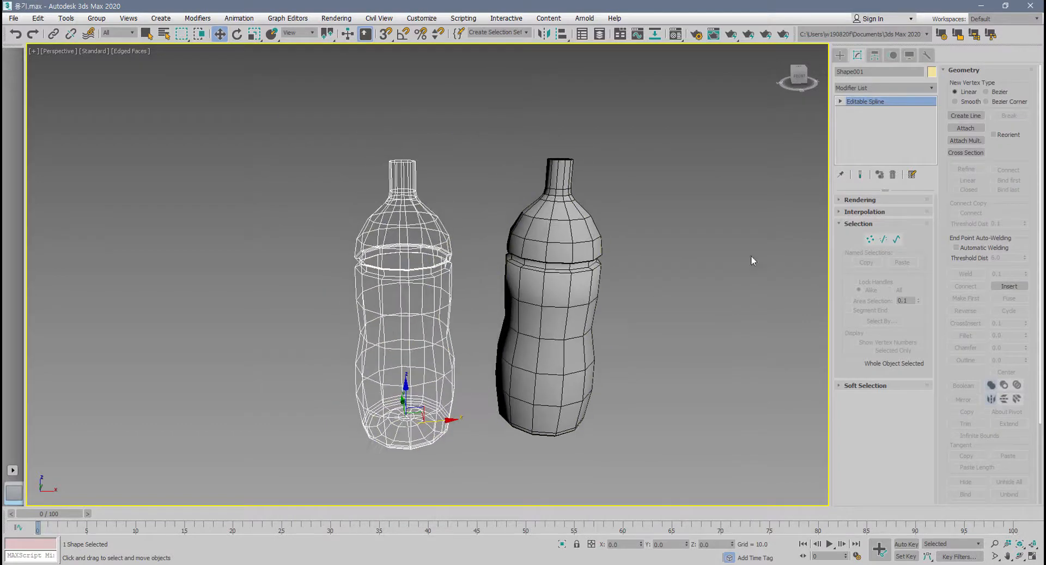
{"action": "left_click", "coordinate": [843, 199]}
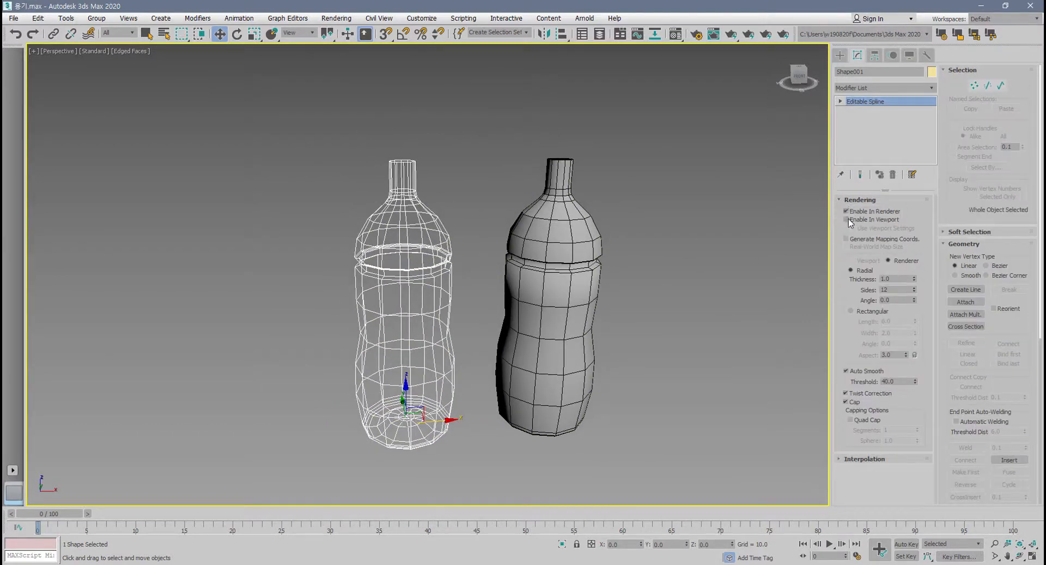
{"action": "left_click", "coordinate": [846, 219]}
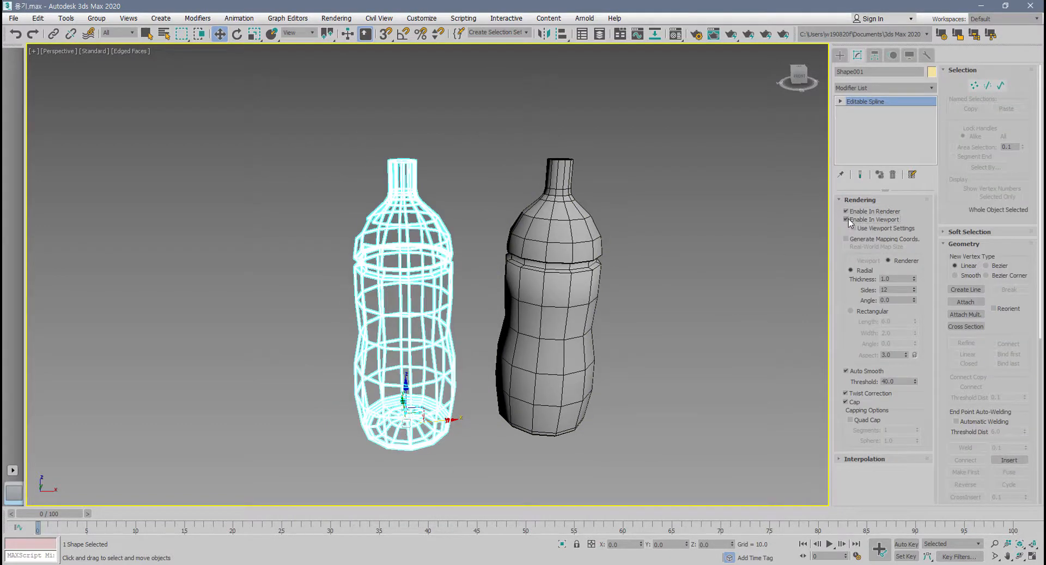
{"action": "double_click", "coordinate": [895, 278]}
{"action": "type", "text": "0.5"}
{"action": "key", "text": "Return"}
Examine the thickened spline wireframe around the bottle's groove, shoulder and neck from close up and from different angles.
{"action": "scroll", "coordinate": [409, 308], "scroll_direction": "up", "scroll_amount": 10}
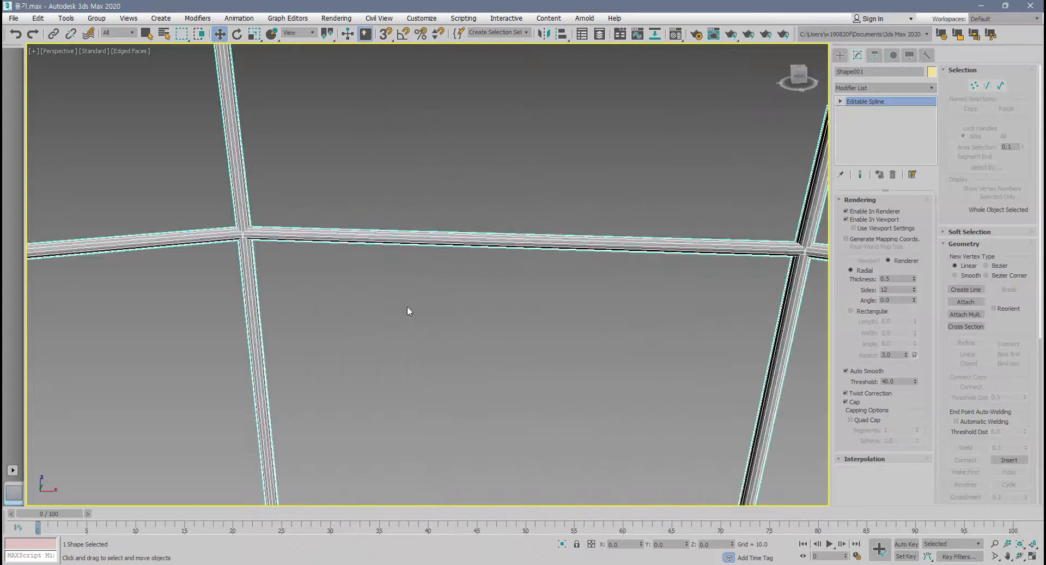
{"action": "scroll", "coordinate": [450, 341], "scroll_direction": "down", "scroll_amount": 10}
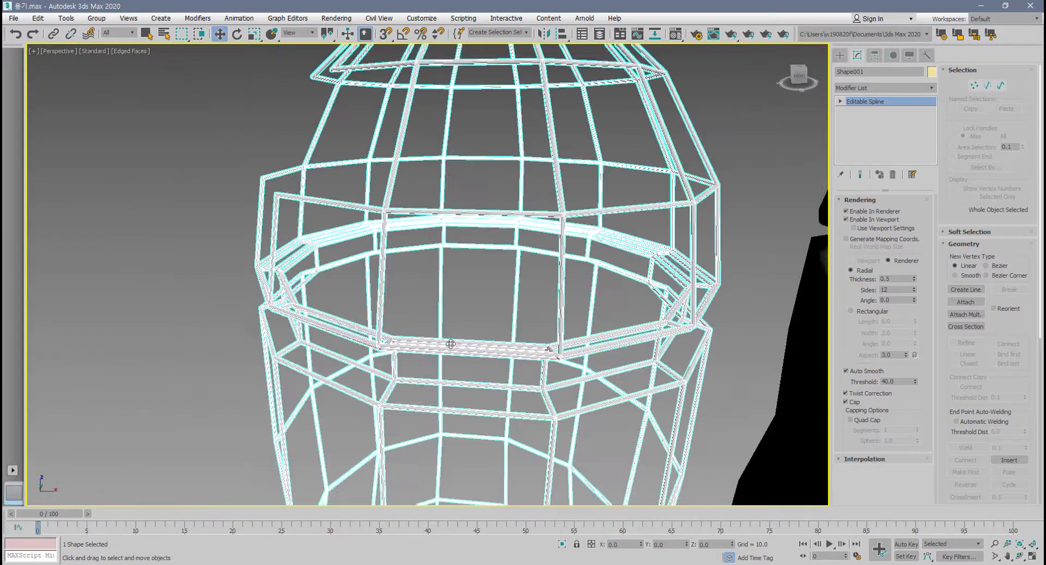
{"action": "scroll", "coordinate": [659, 322], "scroll_direction": "down", "scroll_amount": 5}
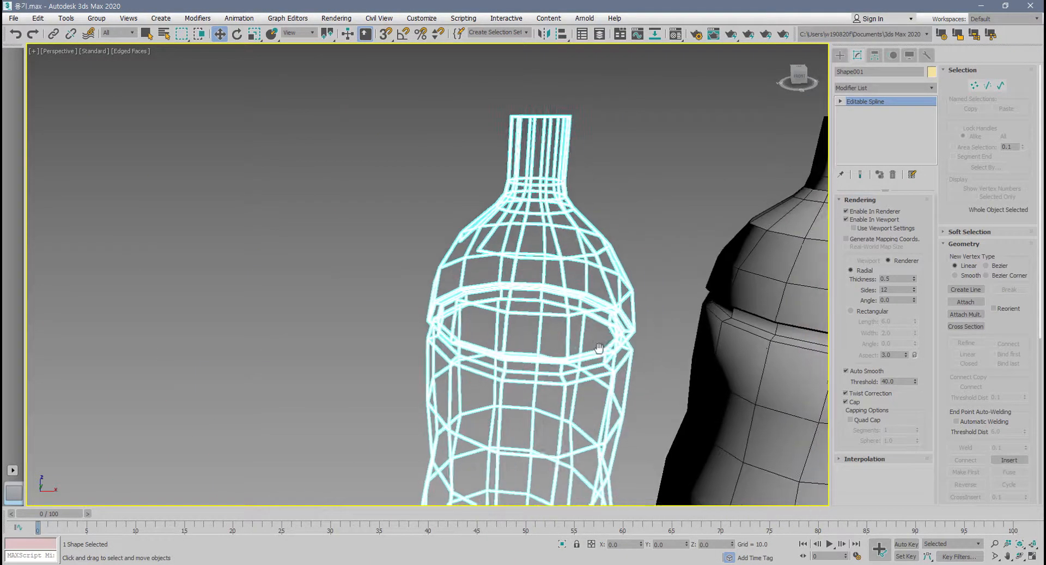
{"action": "scroll", "coordinate": [591, 335], "scroll_direction": "up", "scroll_amount": 6}
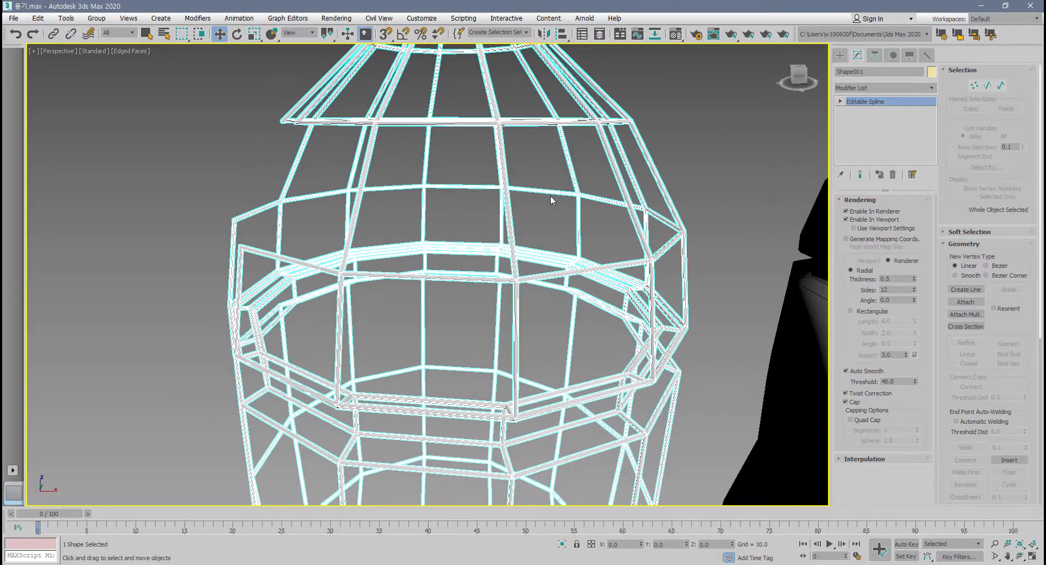
{"action": "mouse_move", "coordinate": [522, 253]}
{"action": "middle_mouse_down"}
{"action": "mouse_move", "coordinate": [534, 296]}
{"action": "mouse_move", "coordinate": [564, 280]}
{"action": "mouse_move", "coordinate": [521, 274]}
{"action": "mouse_move", "coordinate": [532, 252]}
{"action": "middle_mouse_up"}
{"action": "scroll", "coordinate": [541, 237], "scroll_direction": "up", "scroll_amount": 4}
{"action": "scroll", "coordinate": [541, 241], "scroll_direction": "down", "scroll_amount": 5}
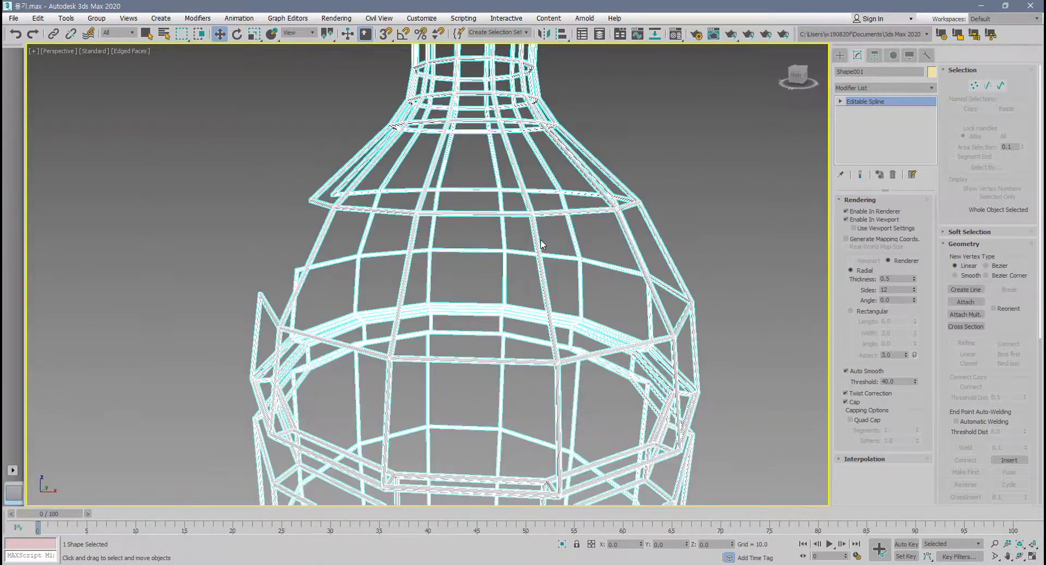
{"action": "mouse_move", "coordinate": [681, 259]}
{"action": "middle_mouse_down"}
{"action": "mouse_move", "coordinate": [519, 241]}
{"action": "mouse_move", "coordinate": [592, 242]}
{"action": "middle_mouse_up"}
{"action": "middle_click_drag", "start_coordinate": [403, 279], "coordinate": [454, 289]}
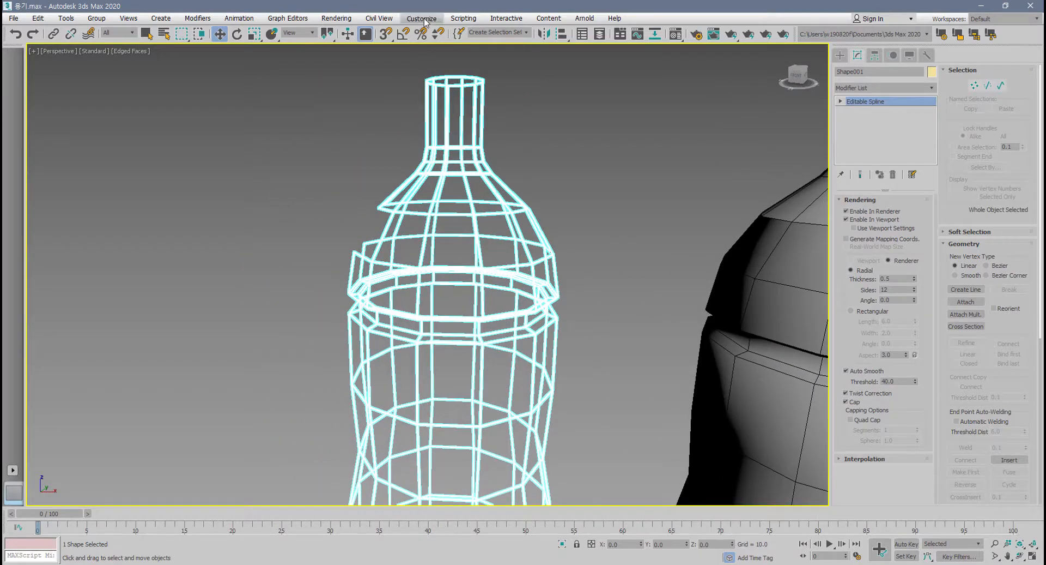
Turn off the outline highlights for preview and selection in the viewport preferences, and deselect the shape.
{"action": "left_click", "coordinate": [422, 18]}
{"action": "left_click", "coordinate": [459, 190]}
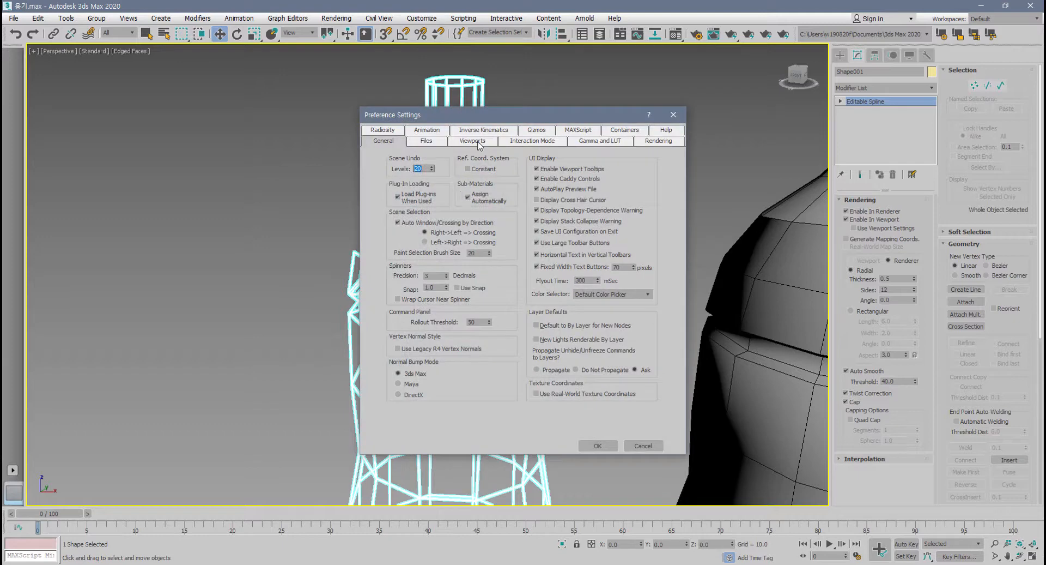
{"action": "left_click", "coordinate": [478, 143]}
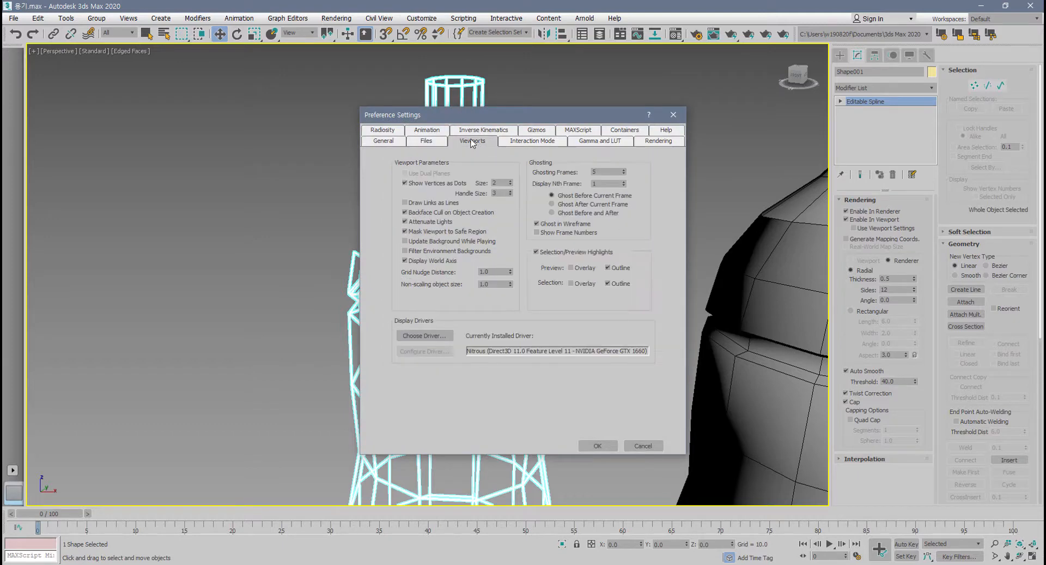
{"action": "left_click", "coordinate": [608, 269]}
{"action": "left_click", "coordinate": [600, 445]}
{"action": "left_click", "coordinate": [602, 433]}
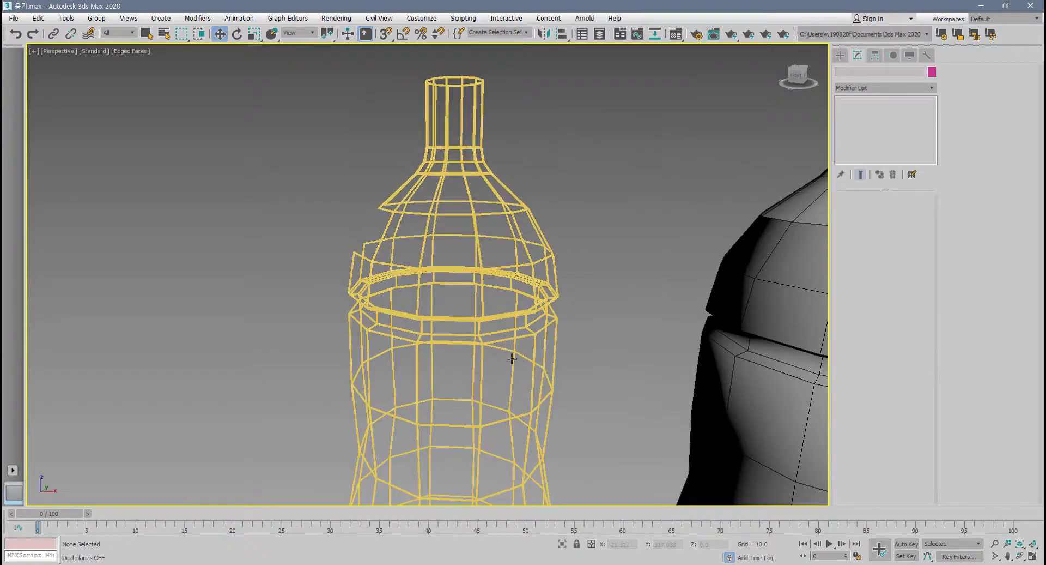
Reselect the thickened spline shape and inspect its segments around the groove with edged faces switched off.
{"action": "scroll", "coordinate": [509, 353], "scroll_direction": "up", "scroll_amount": 5}
{"action": "left_click_drag", "start_coordinate": [483, 329], "coordinate": [457, 307]}
{"action": "key", "text": "ctrl+z"}
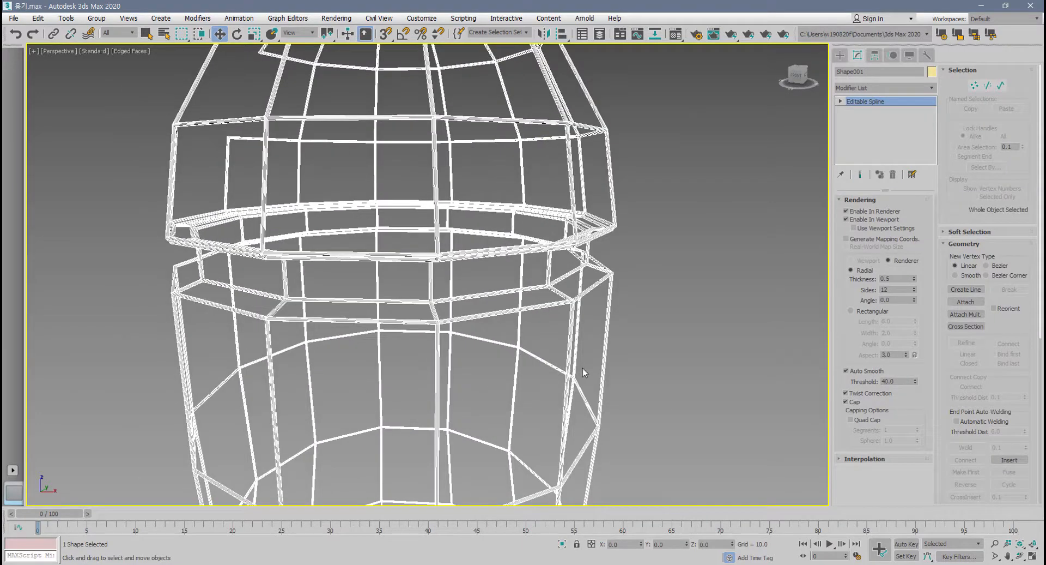
{"action": "left_click", "coordinate": [622, 380]}
{"action": "scroll", "coordinate": [622, 380], "scroll_direction": "down", "scroll_amount": 5}
{"action": "middle_click_drag", "start_coordinate": [621, 381], "coordinate": [599, 340], "text": "alt"}
{"action": "left_click", "coordinate": [545, 369]}
{"action": "scroll", "coordinate": [598, 339], "scroll_direction": "up", "scroll_amount": 6}
{"action": "scroll", "coordinate": [570, 349], "scroll_direction": "down", "scroll_amount": 5}
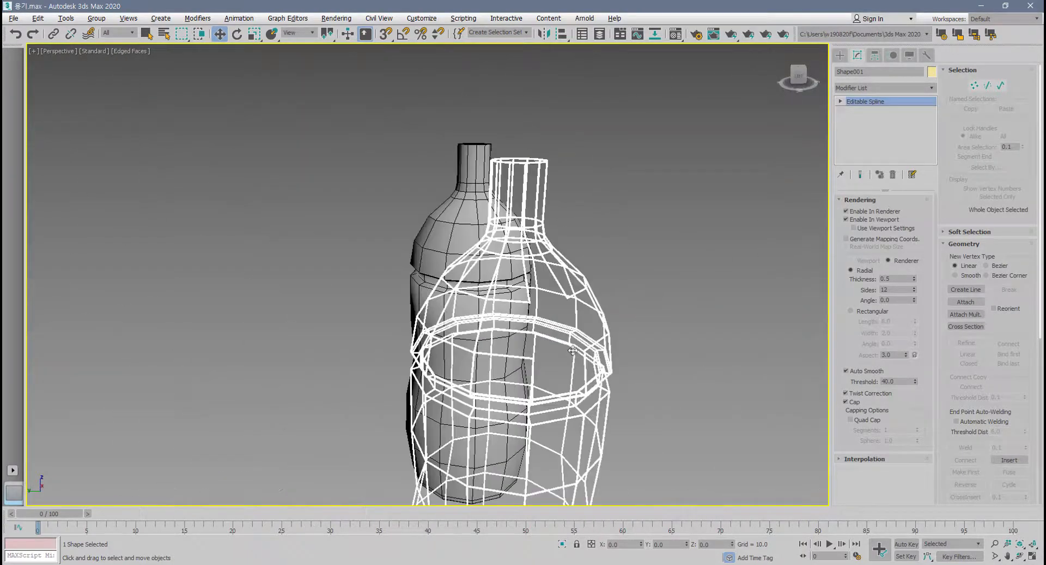
{"action": "scroll", "coordinate": [572, 350], "scroll_direction": "up", "scroll_amount": 3}
{"action": "key", "text": "F4"}
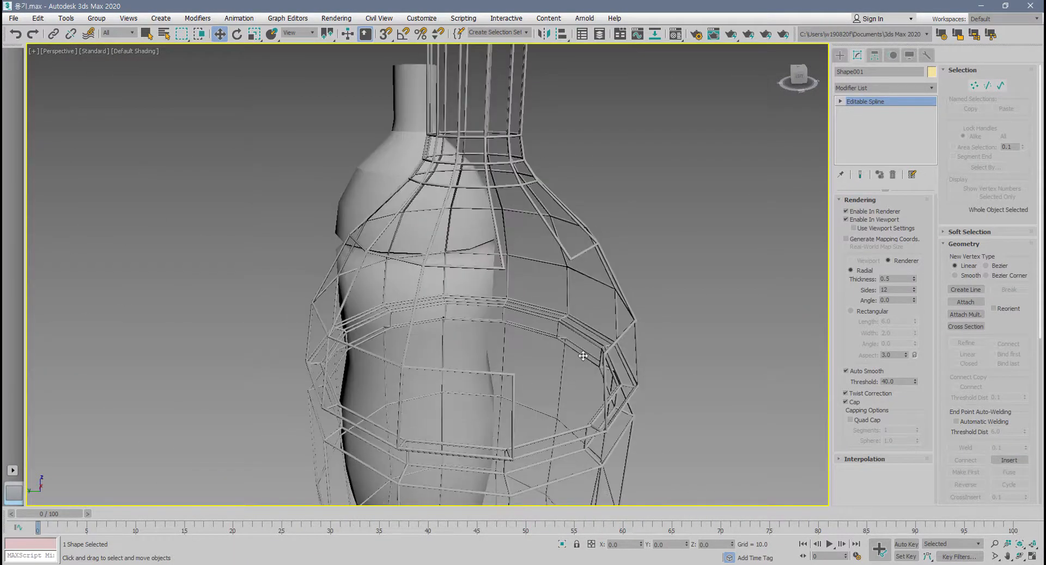
Mark the gap in the shape's shoulder wireframe with red annotation lines, and clear the annotation.
{"action": "middle_click_drag", "start_coordinate": [583, 355], "coordinate": [553, 303], "text": "alt"}
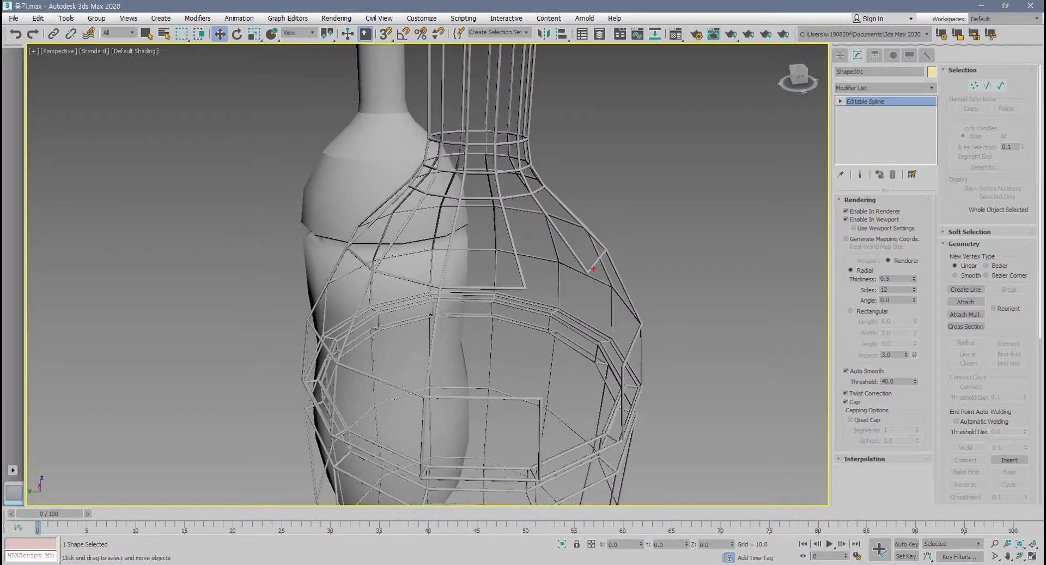
{"action": "mouse_move", "coordinate": [594, 269]}
{"action": "left_mouse_down"}
{"action": "mouse_move", "coordinate": [533, 279]}
{"action": "mouse_move", "coordinate": [534, 357]}
{"action": "left_mouse_up"}
{"action": "mouse_move", "coordinate": [592, 269]}
{"action": "left_mouse_down"}
{"action": "mouse_move", "coordinate": [625, 365]}
{"action": "mouse_move", "coordinate": [555, 390]}
{"action": "left_mouse_up"}
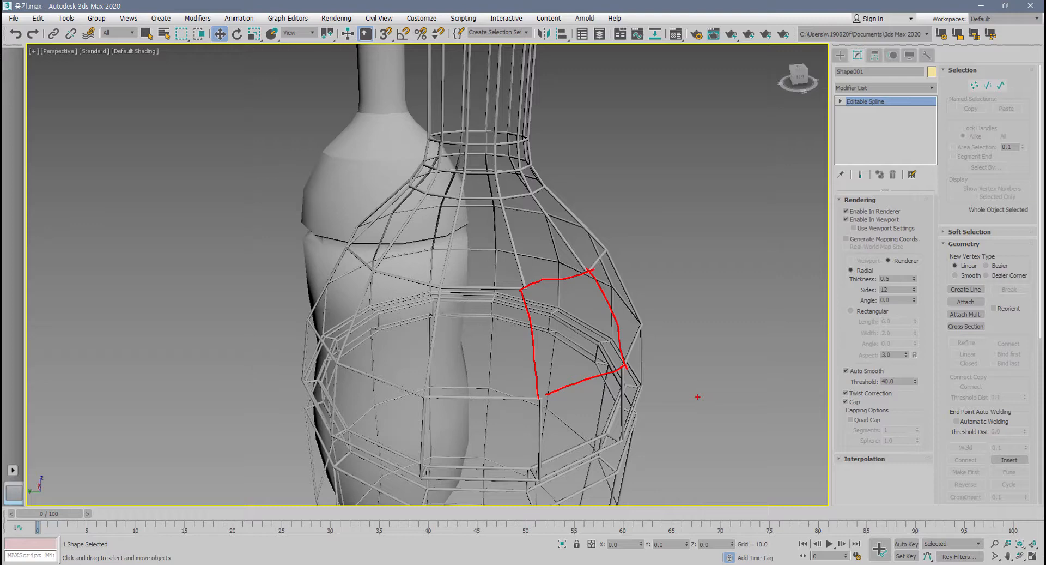
{"action": "key", "text": "Escape"}
{"action": "scroll", "coordinate": [524, 308], "scroll_direction": "down", "scroll_amount": 4}
{"action": "mouse_move", "coordinate": [524, 307]}
{"action": "middle_mouse_down"}
{"action": "mouse_move", "coordinate": [555, 295]}
{"action": "mouse_move", "coordinate": [551, 288]}
{"action": "middle_mouse_up"}
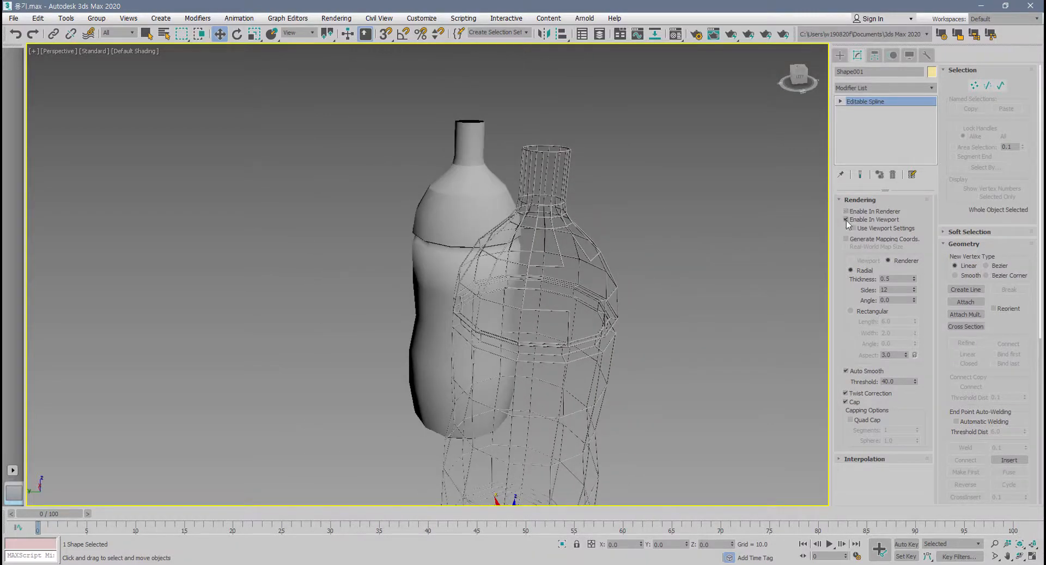
Toggle the shape's viewport and renderer display off and on to compare its plain lines with the thickened wireframe.
{"action": "left_click", "coordinate": [845, 220]}
{"action": "middle_click_drag", "start_coordinate": [597, 343], "coordinate": [615, 311], "text": "alt"}
{"action": "scroll", "coordinate": [572, 283], "scroll_direction": "up", "scroll_amount": 3}
{"action": "middle_click_drag", "start_coordinate": [572, 283], "coordinate": [695, 287], "text": "alt"}
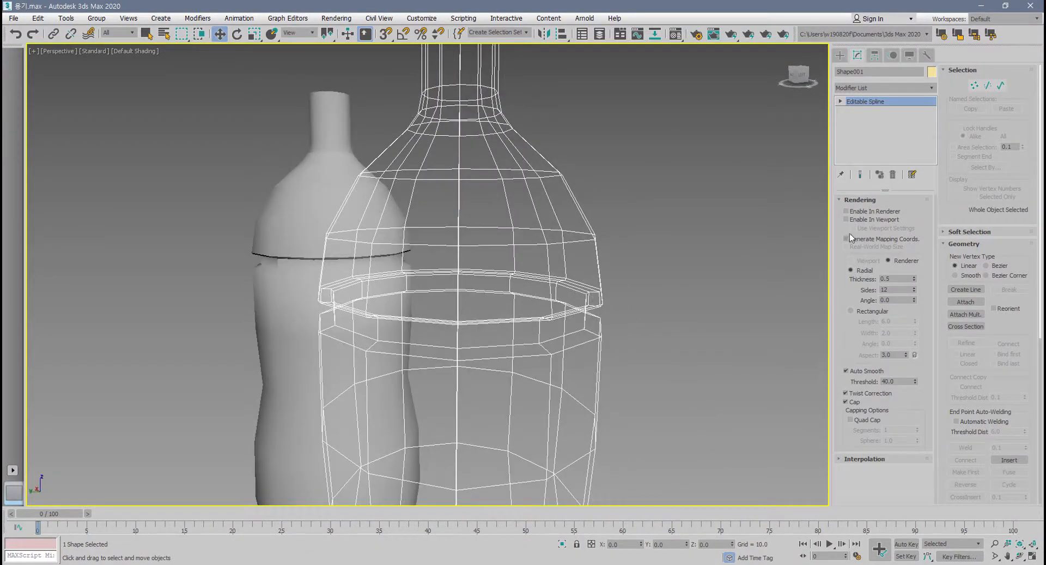
{"action": "left_click", "coordinate": [849, 219]}
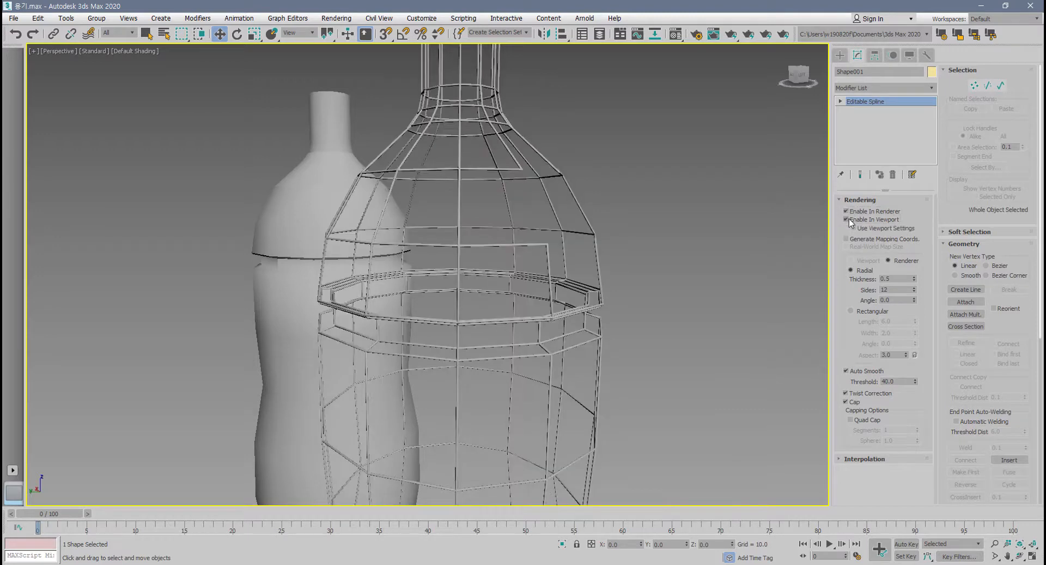
{"action": "left_click", "coordinate": [849, 219]}
{"action": "left_click", "coordinate": [849, 219]}
{"action": "left_click", "coordinate": [847, 211]}
{"action": "left_click", "coordinate": [847, 219]}
Delete the spline shape, select the solid bottle with edged faces shown, and frame it using the plain selection tool.
{"action": "left_click_drag", "start_coordinate": [567, 325], "coordinate": [567, 326]}
{"action": "key", "text": "Delete"}
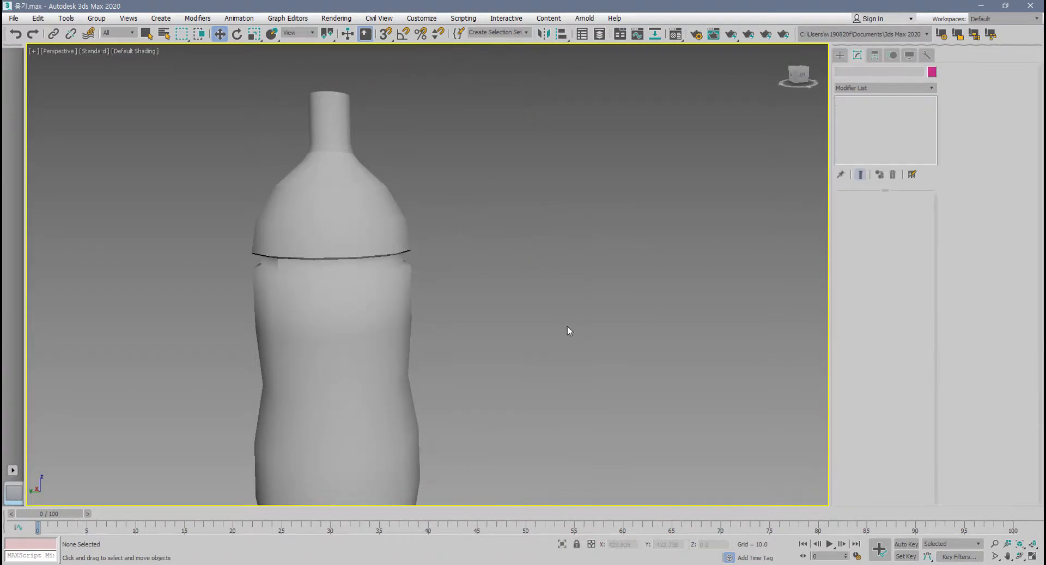
{"action": "left_click", "coordinate": [355, 333]}
{"action": "key", "text": "F4"}
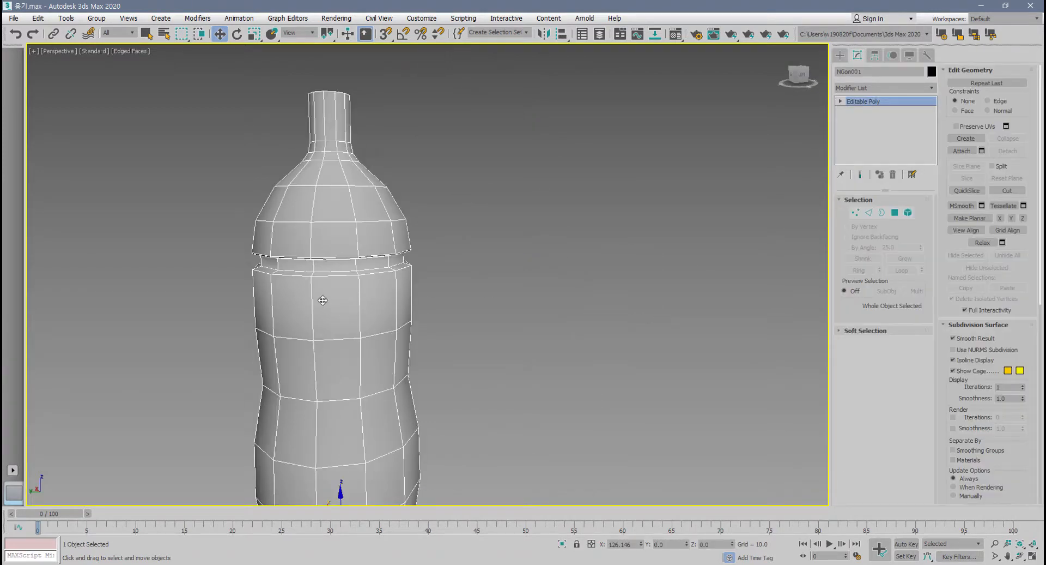
{"action": "left_click", "coordinate": [147, 33]}
{"action": "key", "text": "z"}
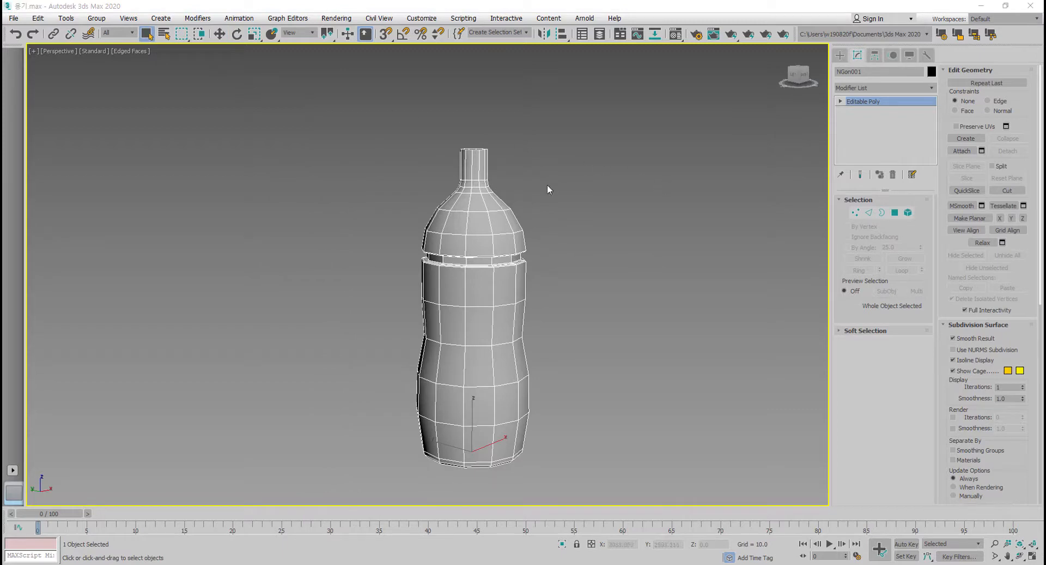
Enter vertex editing on the bottle and select one front vertex on the ring just above the groove.
{"action": "scroll", "coordinate": [484, 260], "scroll_direction": "up", "scroll_amount": 8}
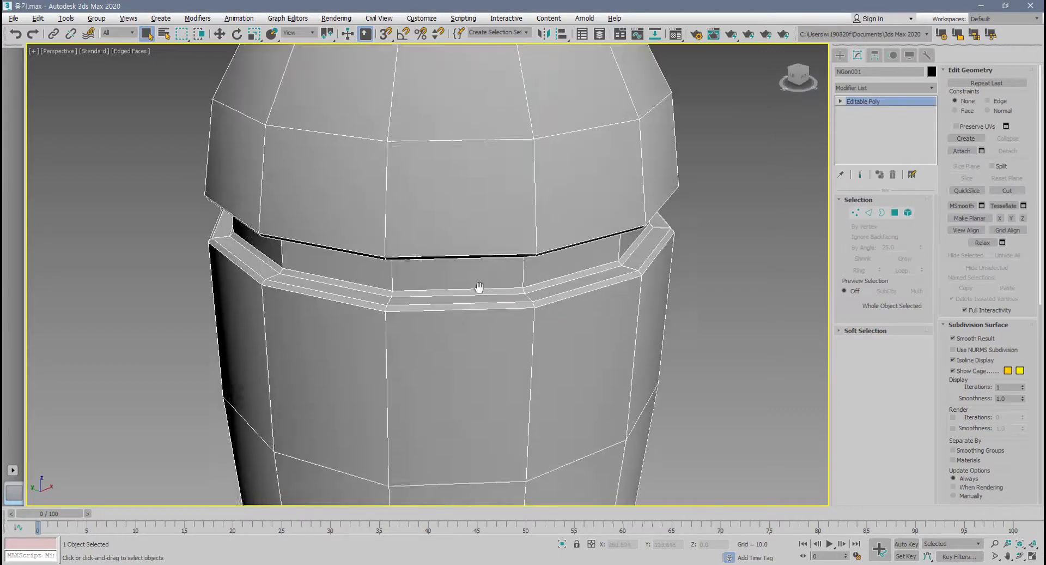
{"action": "middle_click_drag", "start_coordinate": [479, 287], "coordinate": [483, 345]}
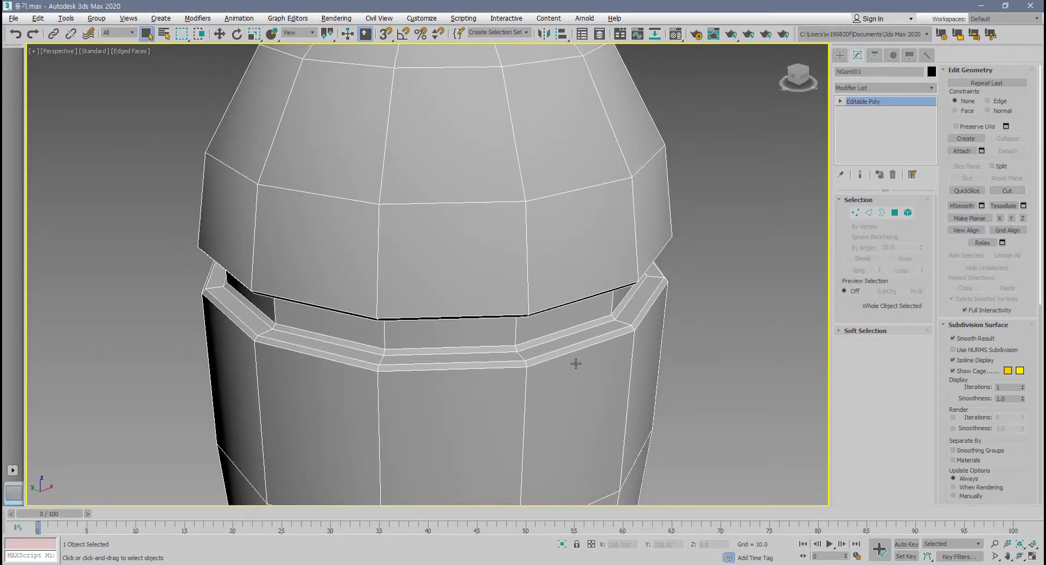
{"action": "middle_click_drag", "start_coordinate": [575, 360], "coordinate": [558, 342], "text": "alt"}
{"action": "scroll", "coordinate": [542, 347], "scroll_direction": "down", "scroll_amount": 6}
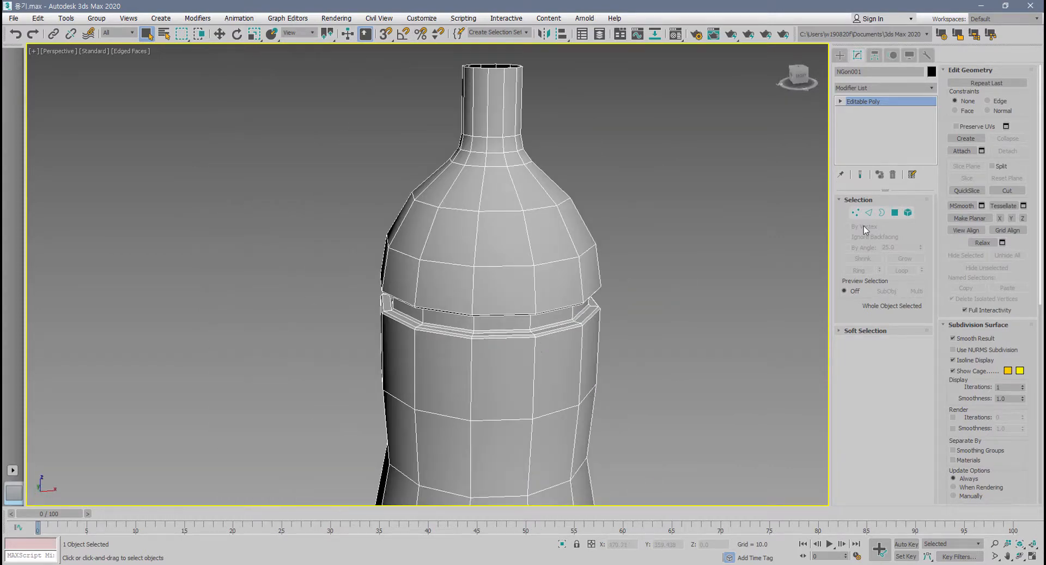
{"action": "left_click", "coordinate": [856, 212]}
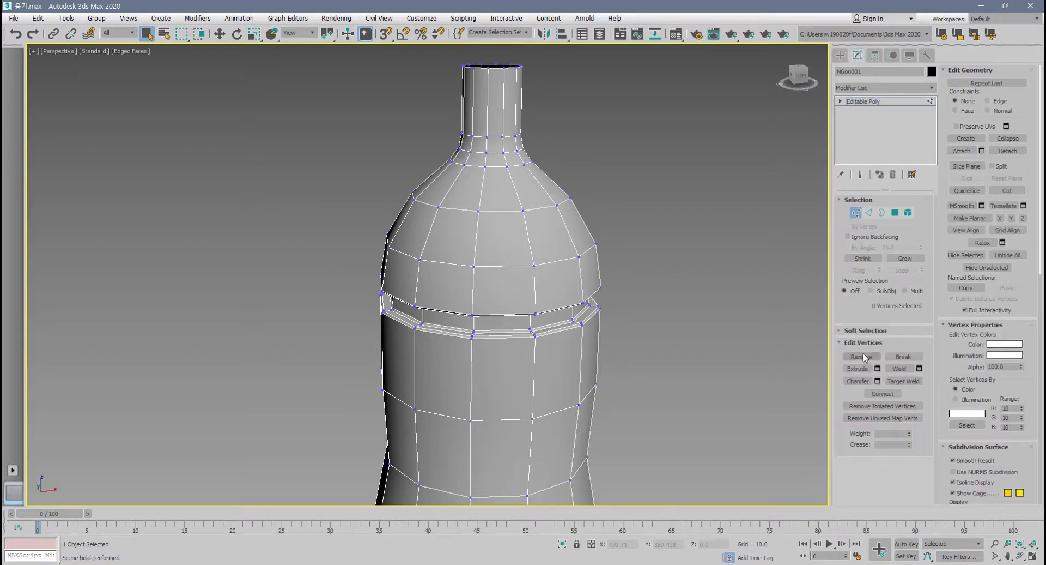
{"action": "scroll", "coordinate": [469, 269], "scroll_direction": "up", "scroll_amount": 5}
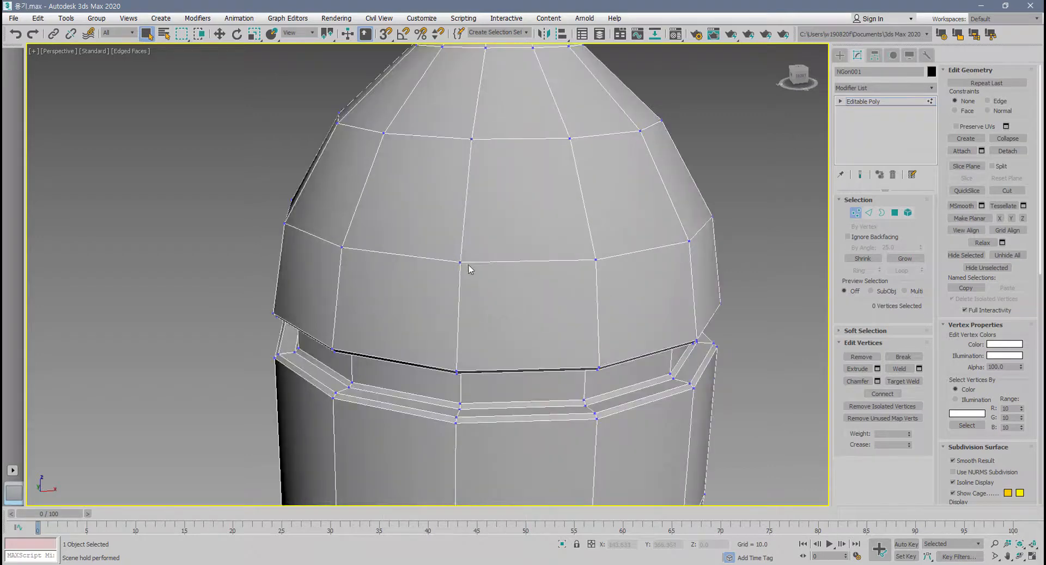
{"action": "left_click", "coordinate": [461, 263]}
{"action": "middle_click_drag", "start_coordinate": [483, 299], "coordinate": [699, 371], "text": "alt"}
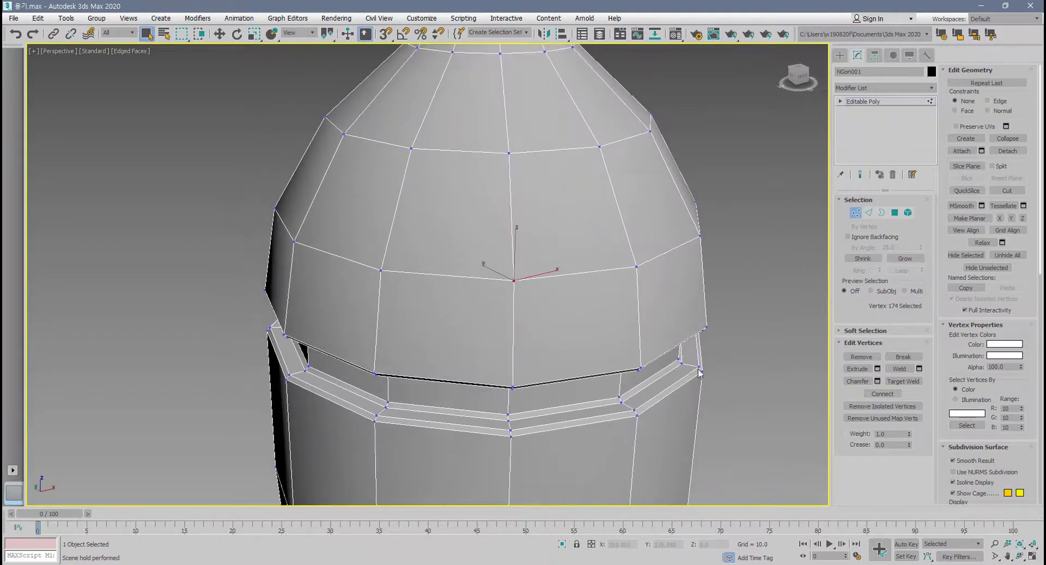
Try Remove on the selected vertex twice, undoing the removal each time.
{"action": "left_click", "coordinate": [861, 357]}
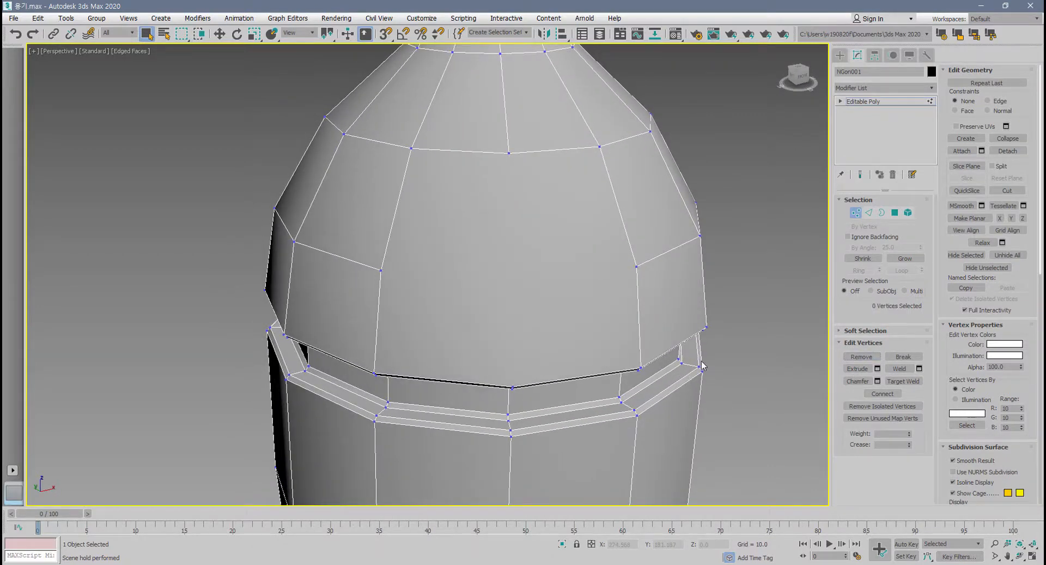
{"action": "key", "text": "ctrl+z"}
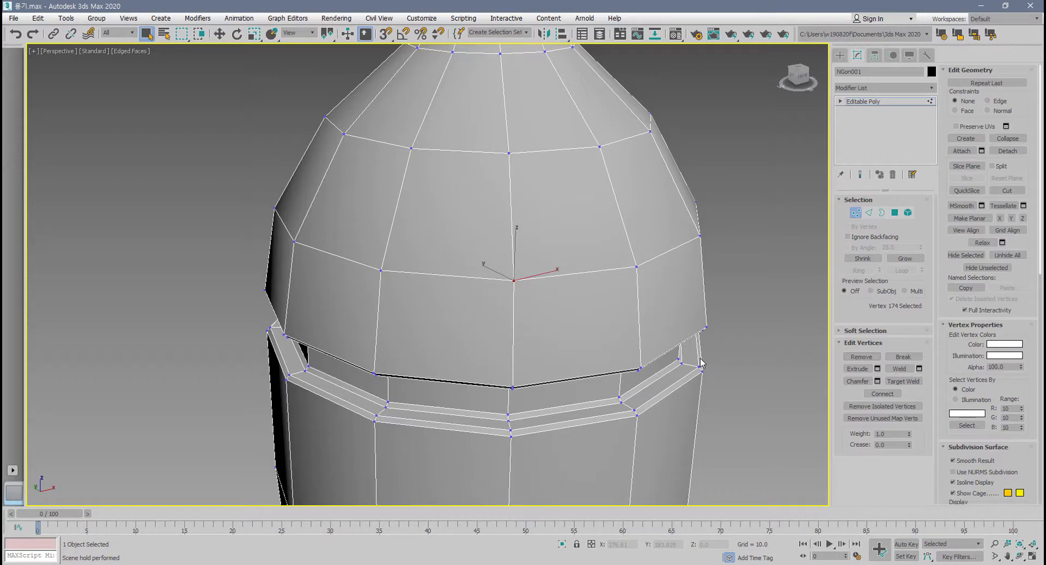
{"action": "key", "text": "BackSpace"}
{"action": "key", "text": "ctrl+z"}
Switch the bottle to edge editing and return to vertex editing with the shoulder vertex selected.
{"action": "key", "text": "2"}
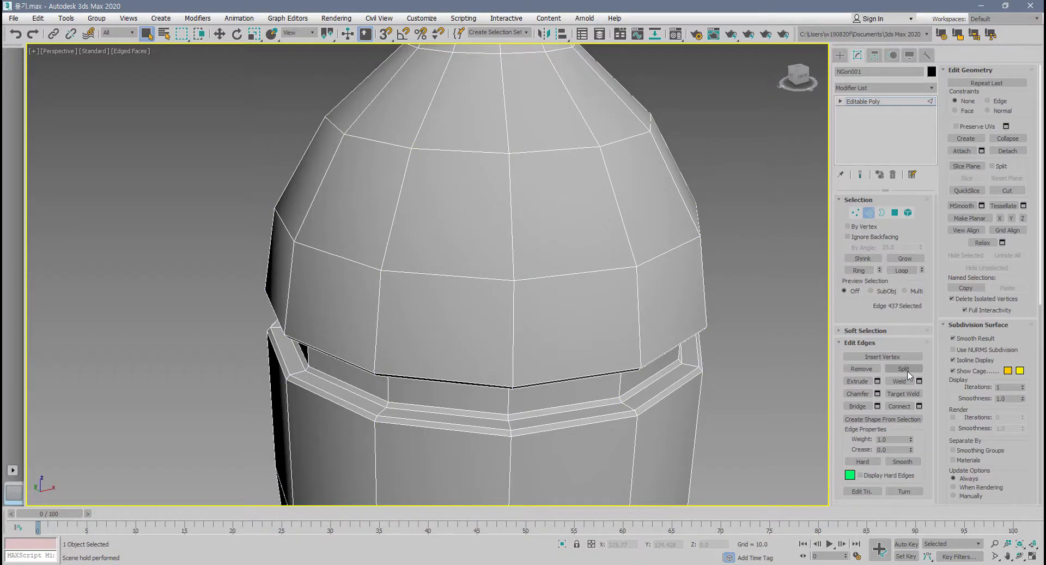
{"action": "left_click", "coordinate": [855, 213]}
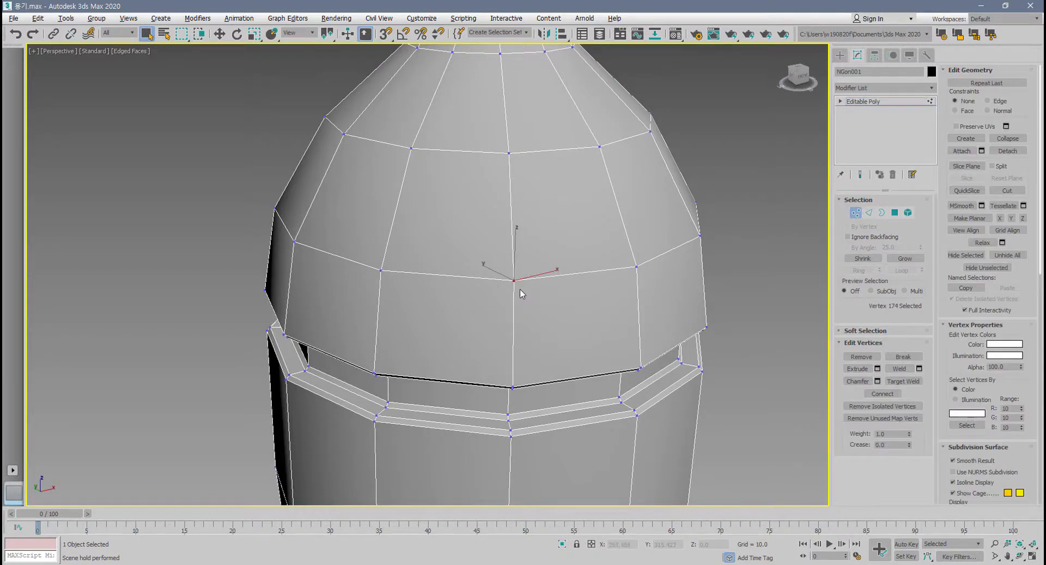
{"action": "middle_click_drag", "start_coordinate": [521, 293], "coordinate": [518, 288], "text": "alt"}
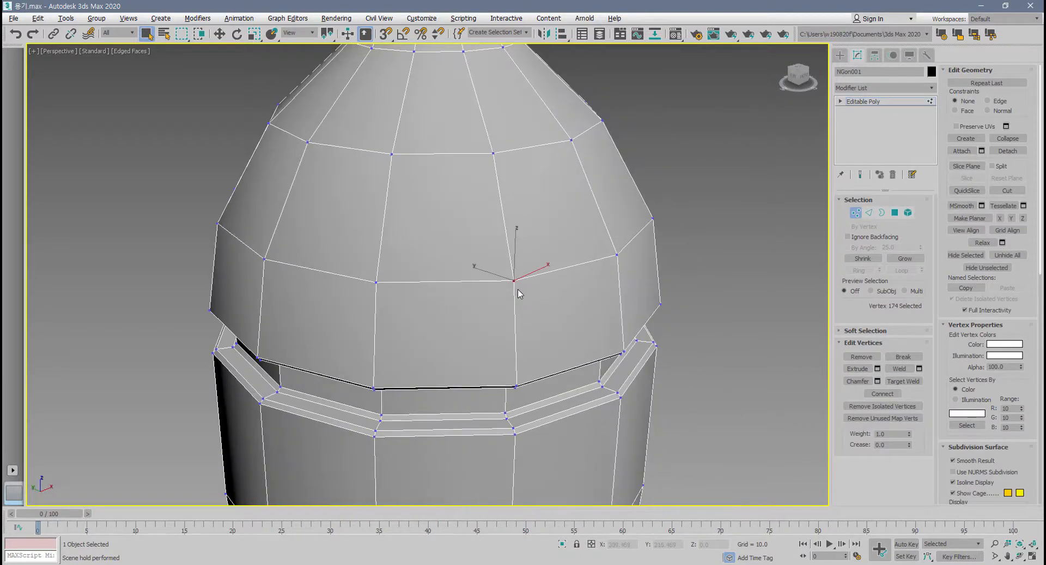
Break the selected shoulder vertex above the groove, try moving one of the separated vertices away, and undo the move.
{"action": "left_click", "coordinate": [904, 356]}
{"action": "left_click", "coordinate": [566, 298]}
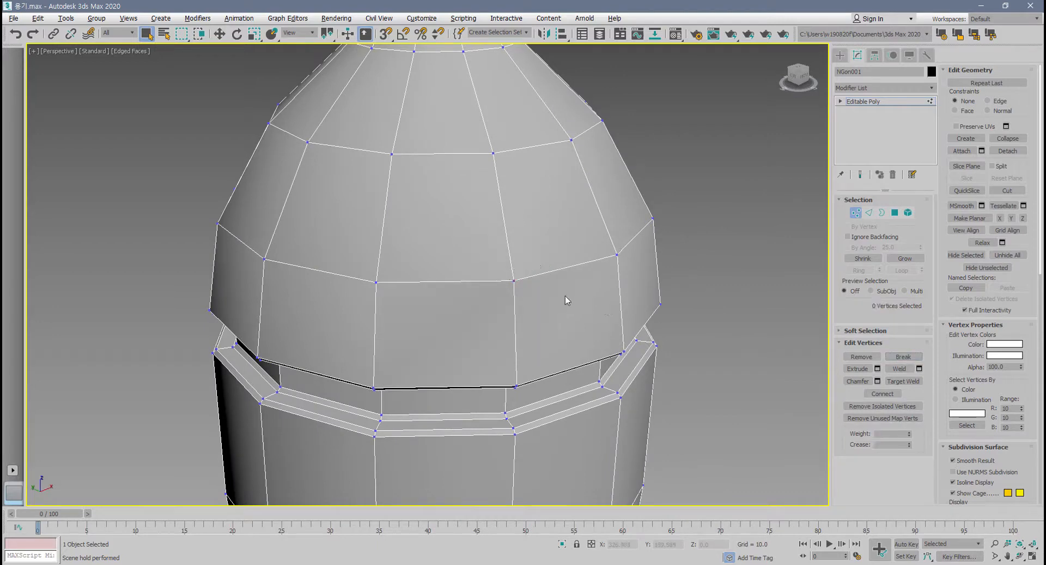
{"action": "left_click", "coordinate": [514, 280]}
{"action": "right_click", "coordinate": [515, 280]}
{"action": "left_click", "coordinate": [540, 289]}
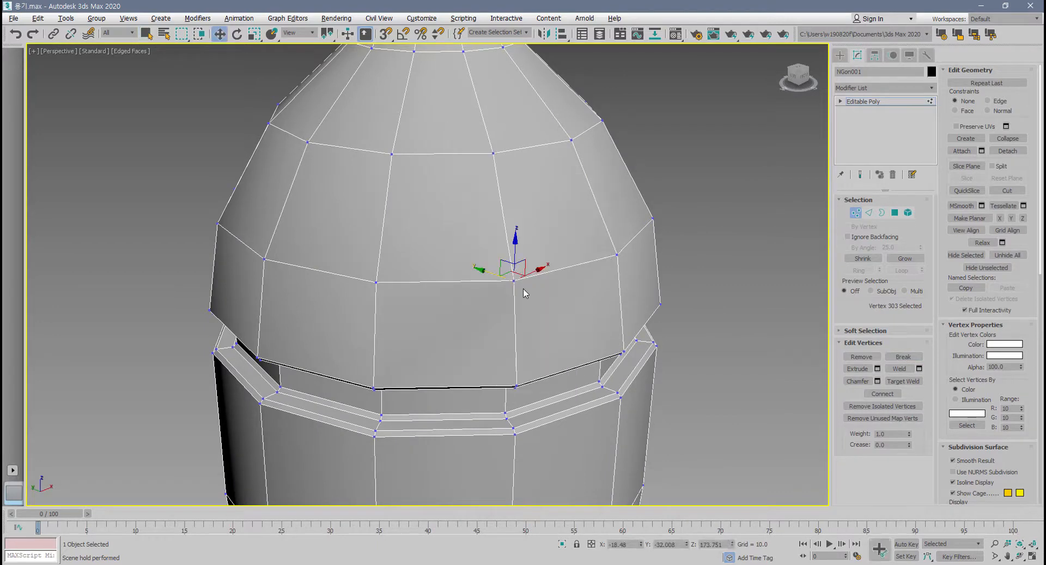
{"action": "left_click_drag", "start_coordinate": [527, 262], "coordinate": [460, 230]}
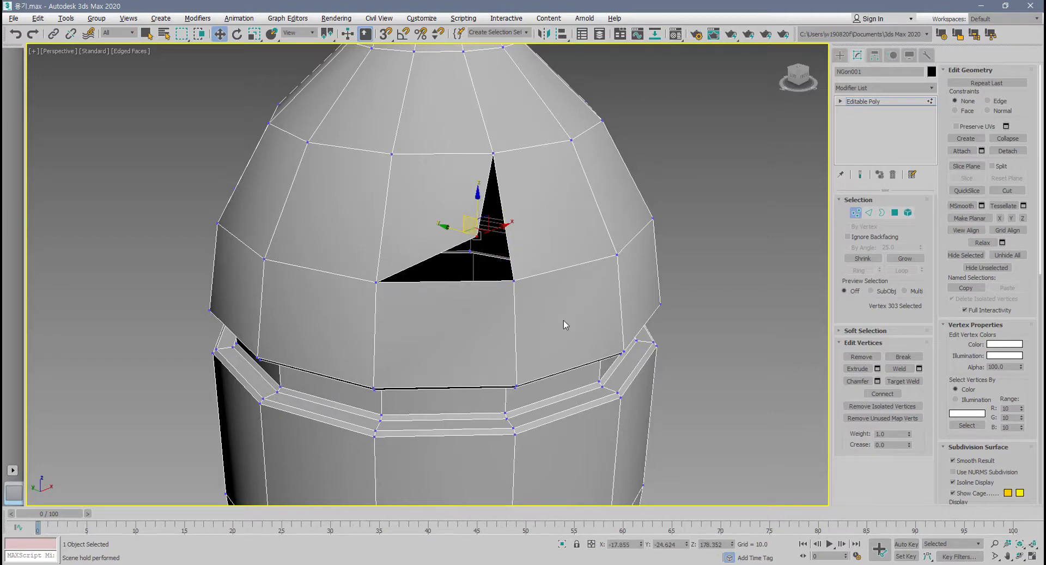
{"action": "key", "text": "ctrl+z"}
{"action": "key", "text": "ctrl+z"}
Select all the coincident vertices at the broken shoulder corner and weld them with a threshold of 6.212.
{"action": "left_click_drag", "start_coordinate": [500, 291], "coordinate": [531, 276]}
{"action": "middle_click_drag", "start_coordinate": [502, 342], "coordinate": [521, 330], "text": "alt"}
{"action": "left_click_drag", "start_coordinate": [502, 289], "coordinate": [540, 271]}
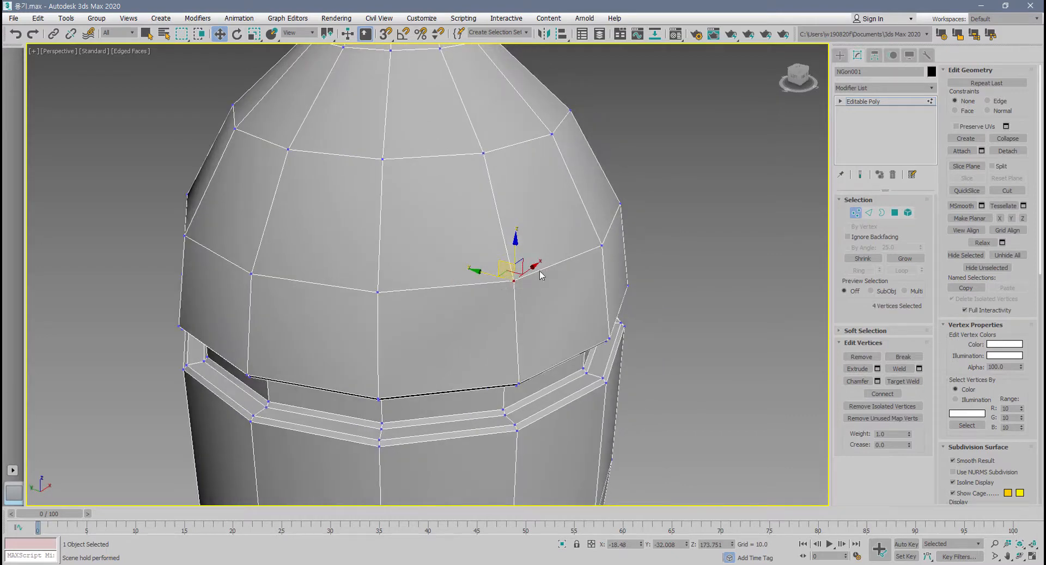
{"action": "left_click", "coordinate": [919, 369]}
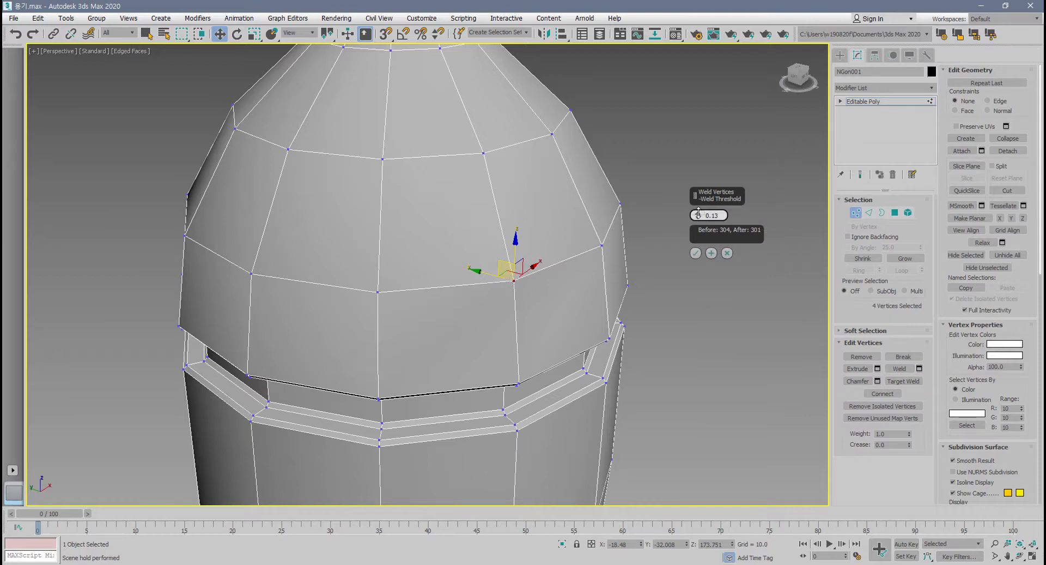
{"action": "left_click_drag", "start_coordinate": [698, 211], "coordinate": [699, 214]}
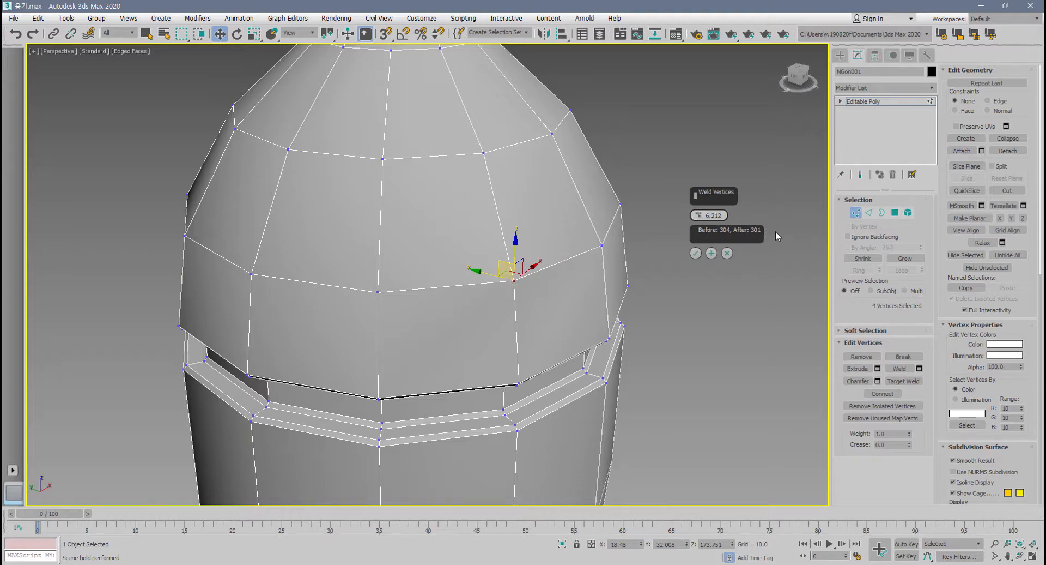
{"action": "left_click", "coordinate": [696, 253]}
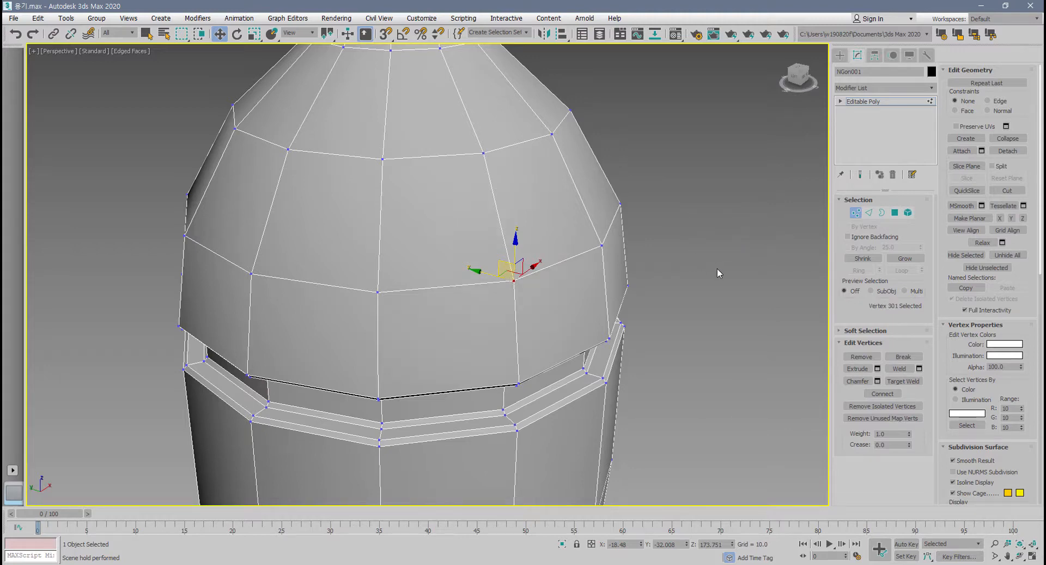
{"action": "left_click", "coordinate": [809, 371]}
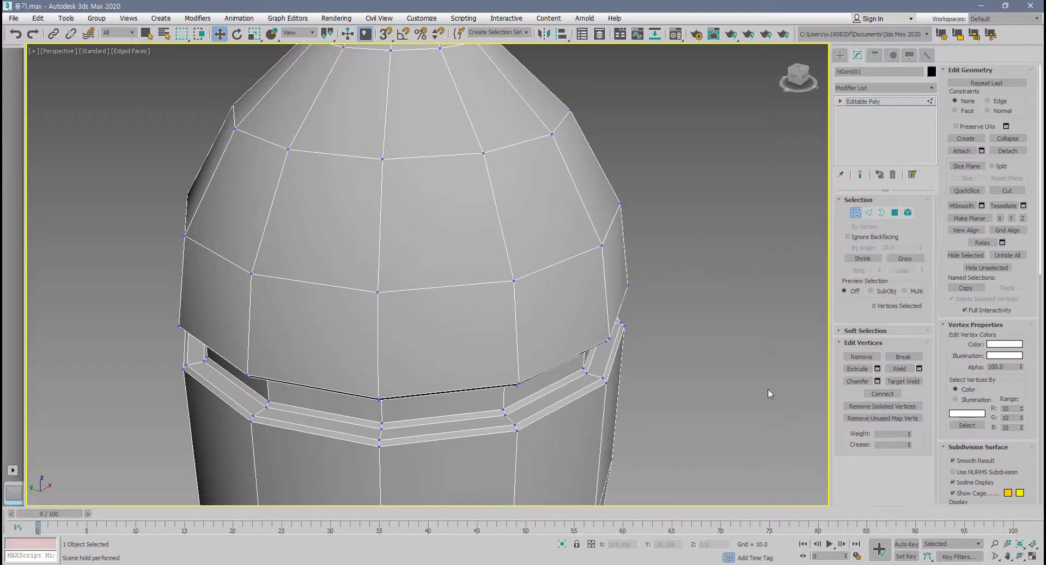
{"action": "left_click", "coordinate": [512, 280]}
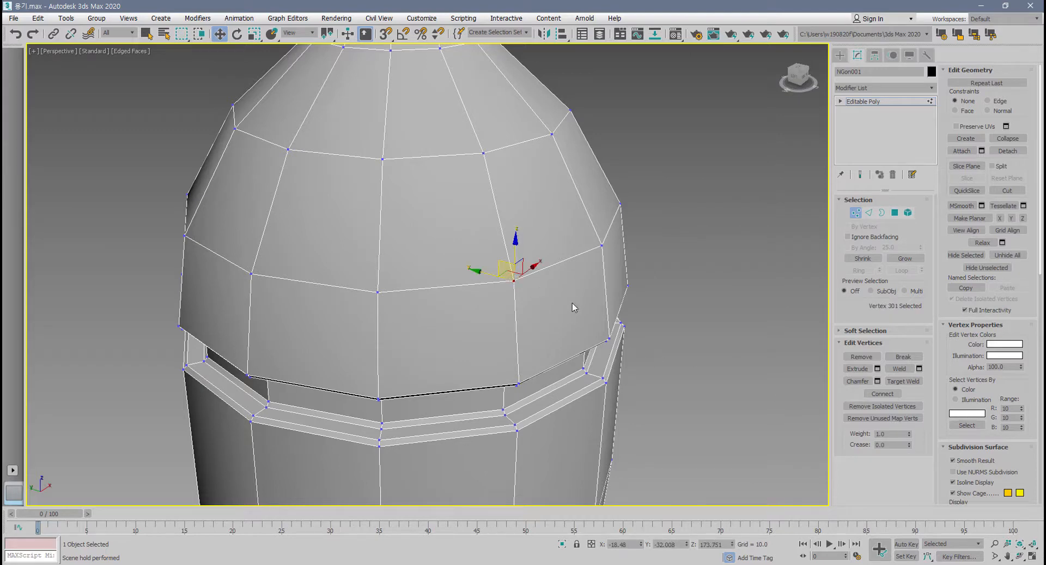
Try a 4.368 vertex chamfer on the welded shoulder vertex, inspect the preview, and cancel it.
{"action": "middle_click_drag", "start_coordinate": [572, 302], "coordinate": [564, 256], "text": "alt"}
{"action": "left_click_drag", "start_coordinate": [243, 213], "coordinate": [810, 320]}
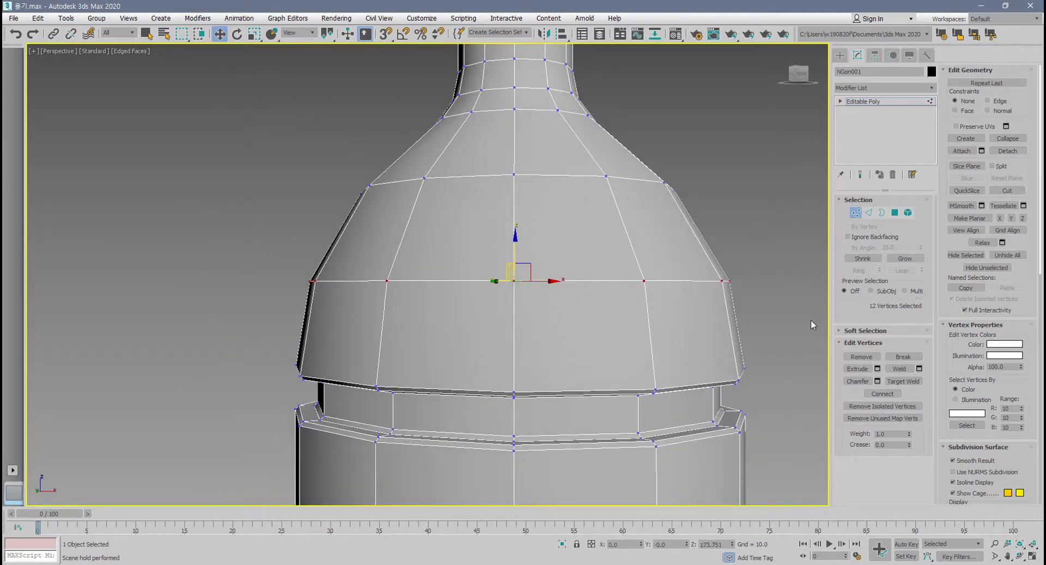
{"action": "left_click", "coordinate": [472, 294]}
{"action": "left_click", "coordinate": [513, 280]}
{"action": "middle_click_drag", "start_coordinate": [515, 283], "coordinate": [542, 343], "text": "alt"}
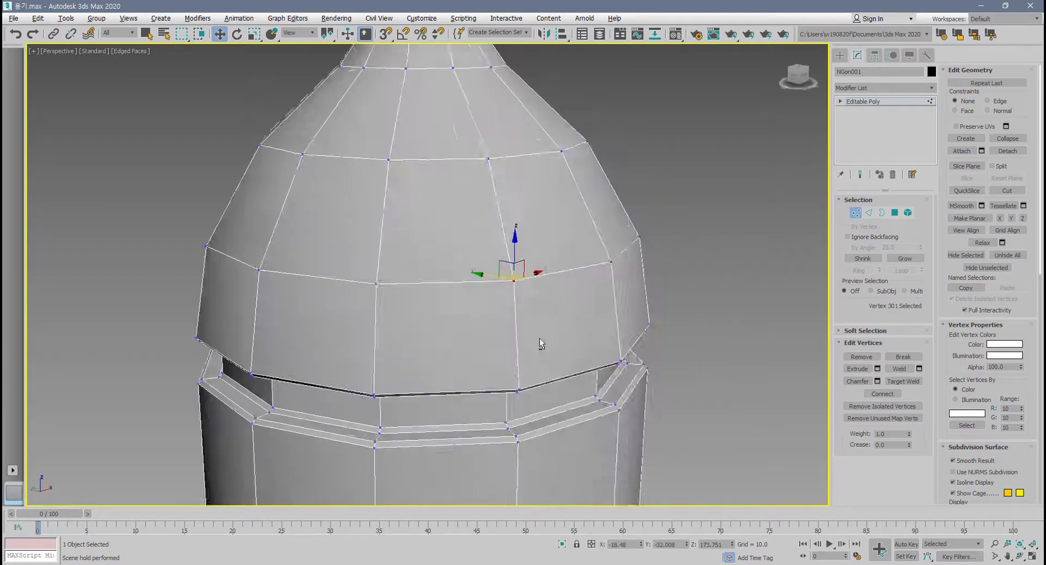
{"action": "scroll", "coordinate": [505, 306], "scroll_direction": "up", "scroll_amount": 2}
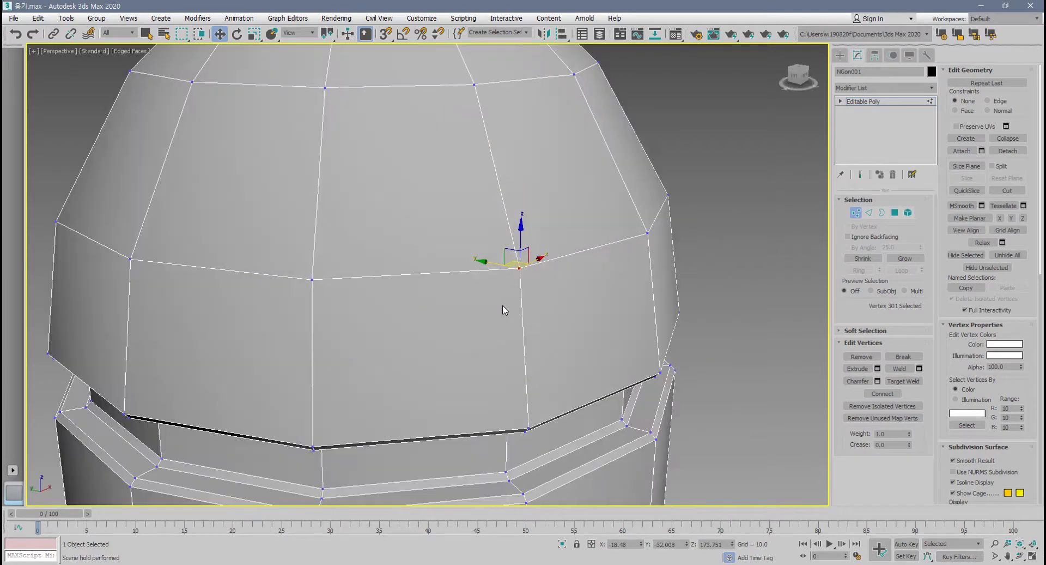
{"action": "left_click", "coordinate": [877, 381]}
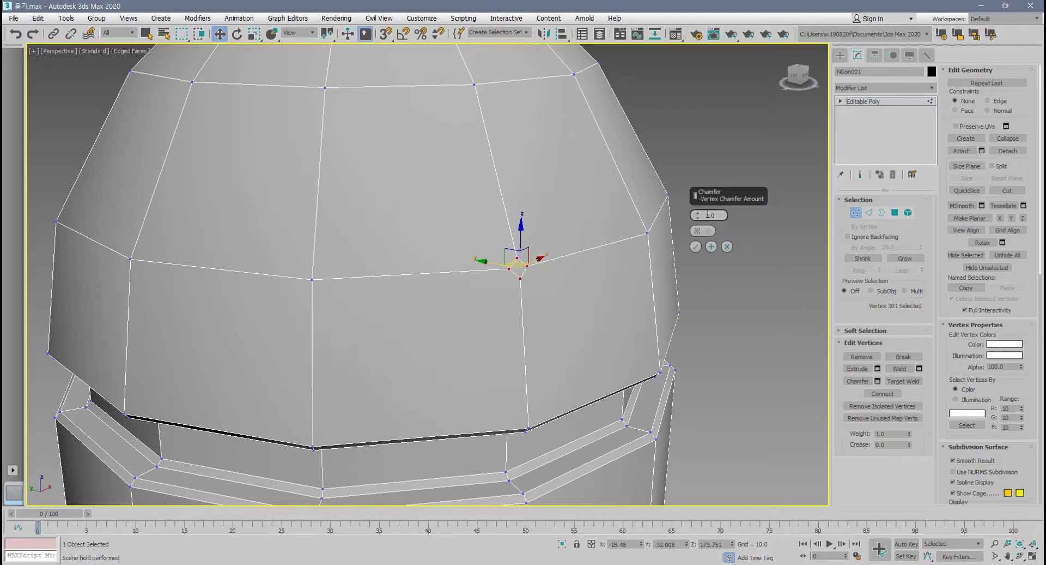
{"action": "mouse_move", "coordinate": [698, 215]}
{"action": "left_mouse_down"}
{"action": "mouse_move", "coordinate": [701, 189]}
{"action": "mouse_move", "coordinate": [709, 215]}
{"action": "mouse_move", "coordinate": [714, 186]}
{"action": "mouse_move", "coordinate": [714, 205]}
{"action": "left_mouse_up"}
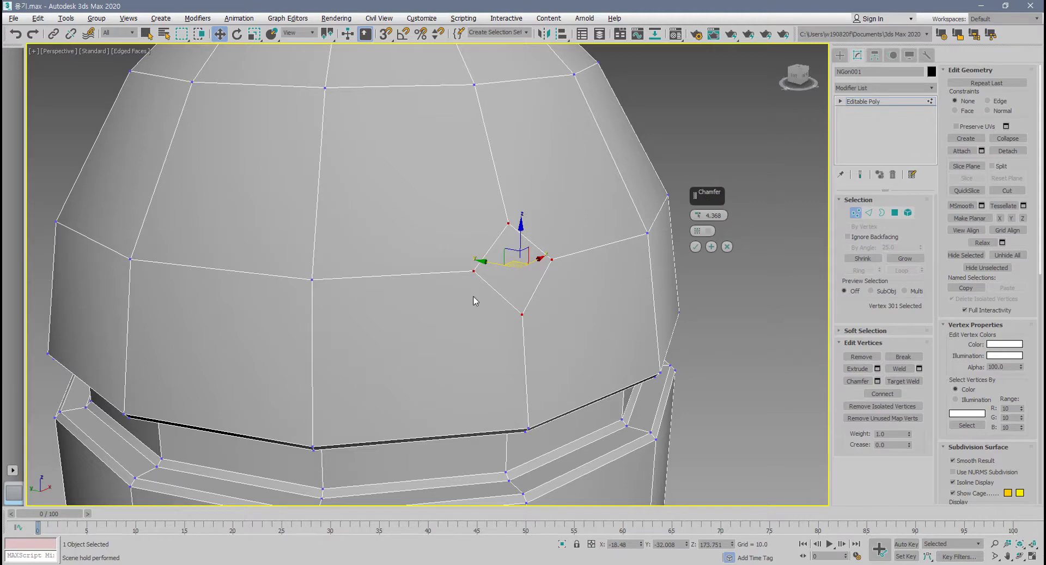
{"action": "middle_click_drag", "start_coordinate": [475, 301], "coordinate": [521, 281], "text": "alt"}
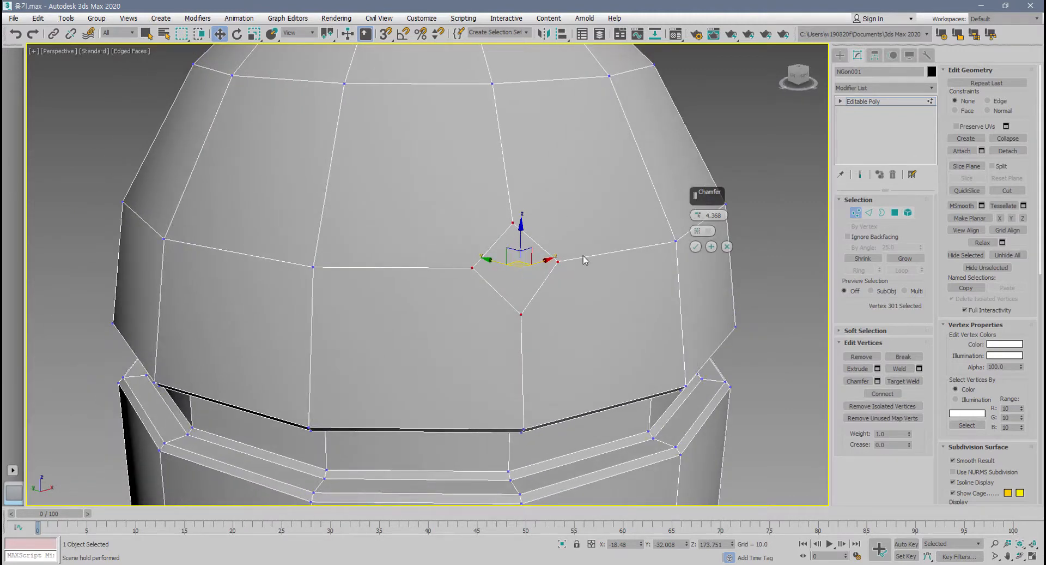
{"action": "left_click", "coordinate": [728, 248]}
Select a front vertex on the rim of the bottle's neck, preview a 4.368 chamfer on it, and cancel.
{"action": "middle_click_drag", "start_coordinate": [583, 240], "coordinate": [575, 84]}
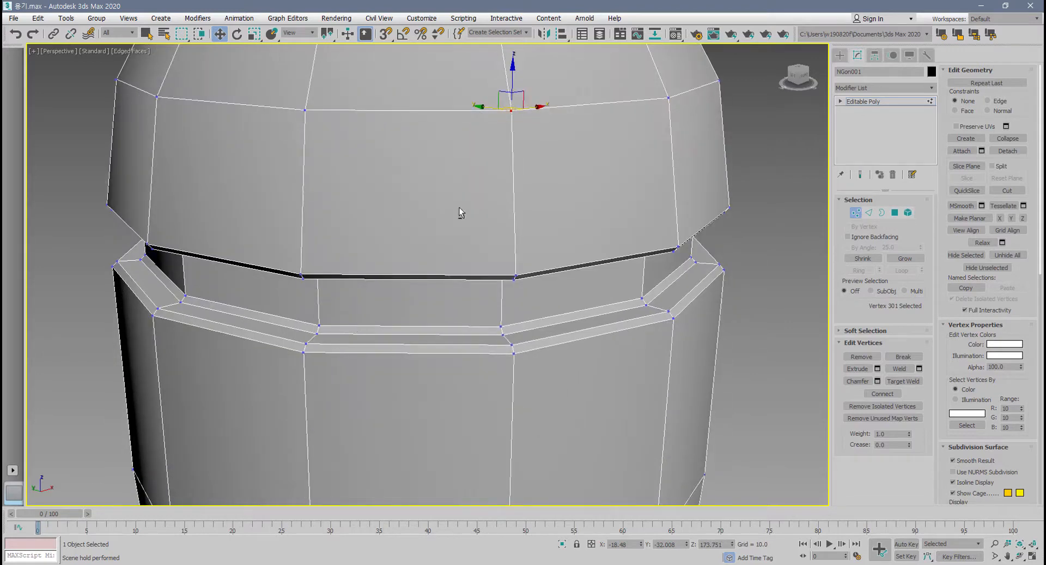
{"action": "scroll", "coordinate": [459, 207], "scroll_direction": "down", "scroll_amount": 2}
{"action": "middle_click_drag", "start_coordinate": [459, 208], "coordinate": [453, 355]}
{"action": "scroll", "coordinate": [445, 232], "scroll_direction": "down", "scroll_amount": 4}
{"action": "middle_click_drag", "start_coordinate": [444, 232], "coordinate": [443, 259], "text": "alt"}
{"action": "middle_click_drag", "start_coordinate": [443, 259], "coordinate": [438, 361]}
{"action": "scroll", "coordinate": [441, 240], "scroll_direction": "up", "scroll_amount": 5}
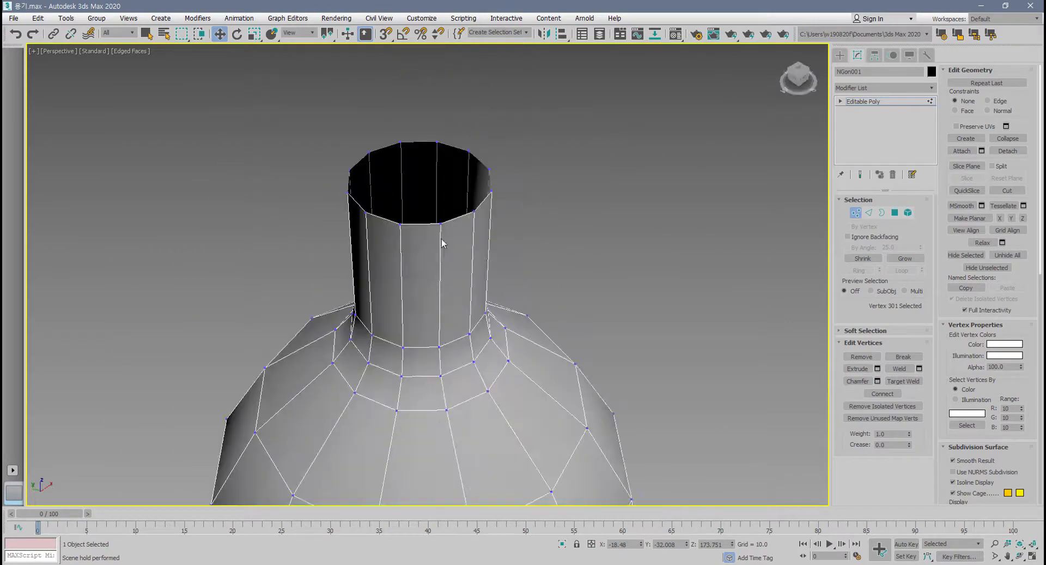
{"action": "scroll", "coordinate": [442, 243], "scroll_direction": "up", "scroll_amount": 3}
{"action": "left_click", "coordinate": [436, 219]}
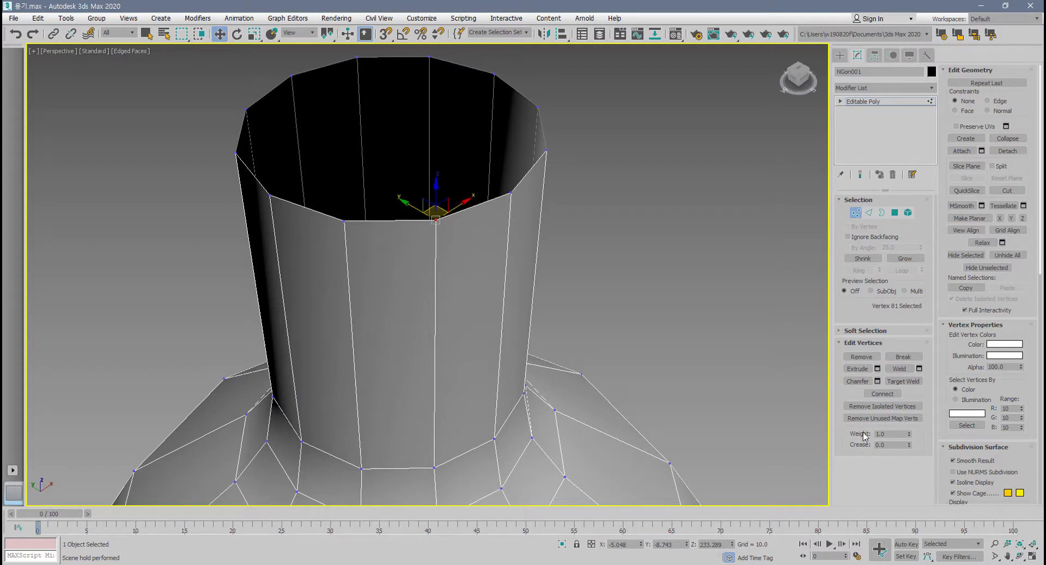
{"action": "left_click", "coordinate": [877, 381]}
{"action": "middle_click_drag", "start_coordinate": [752, 343], "coordinate": [434, 242], "text": "alt"}
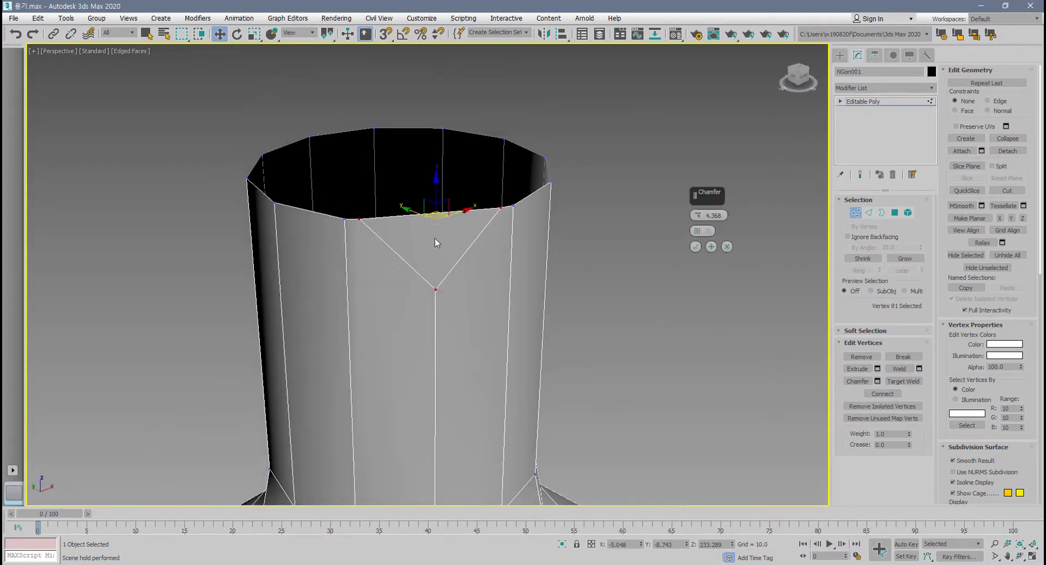
{"action": "left_click", "coordinate": [728, 246]}
Preview a 4.48 chamfer on the front shoulder vertex, toggle Open Chamfer on and off to compare, and cancel.
{"action": "scroll", "coordinate": [630, 310], "scroll_direction": "down", "scroll_amount": 6}
{"action": "middle_click_drag", "start_coordinate": [630, 309], "coordinate": [548, 87]}
{"action": "scroll", "coordinate": [521, 305], "scroll_direction": "up", "scroll_amount": 3}
{"action": "middle_click_drag", "start_coordinate": [519, 298], "coordinate": [506, 271]}
{"action": "scroll", "coordinate": [512, 267], "scroll_direction": "up", "scroll_amount": 4}
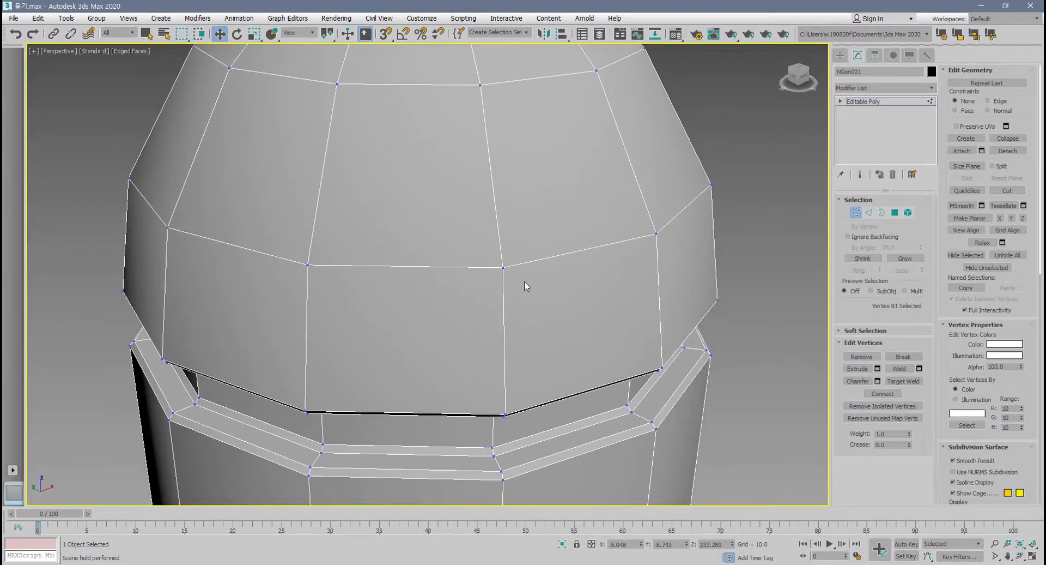
{"action": "left_click", "coordinate": [501, 267]}
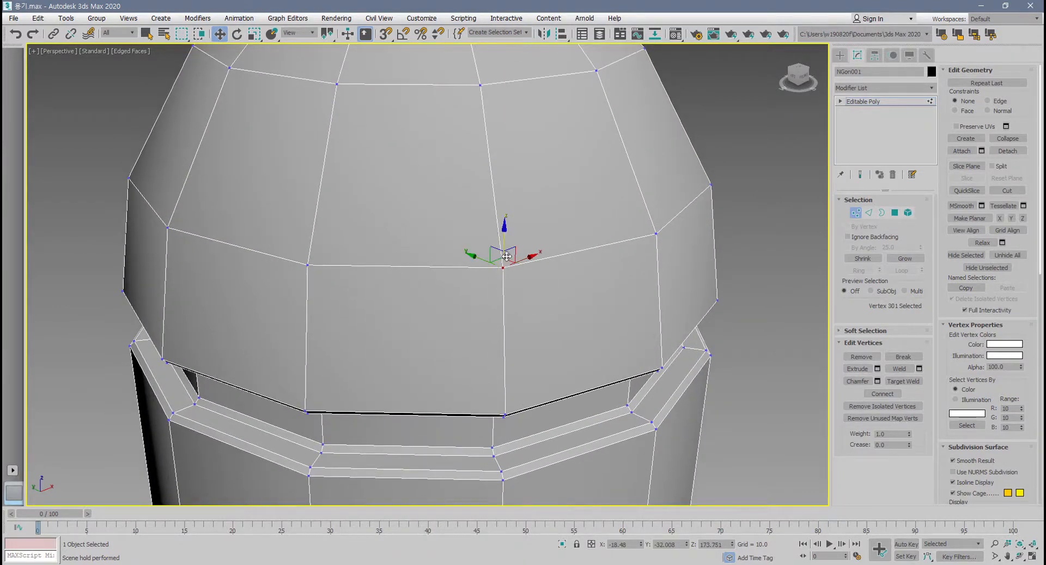
{"action": "left_click", "coordinate": [878, 381]}
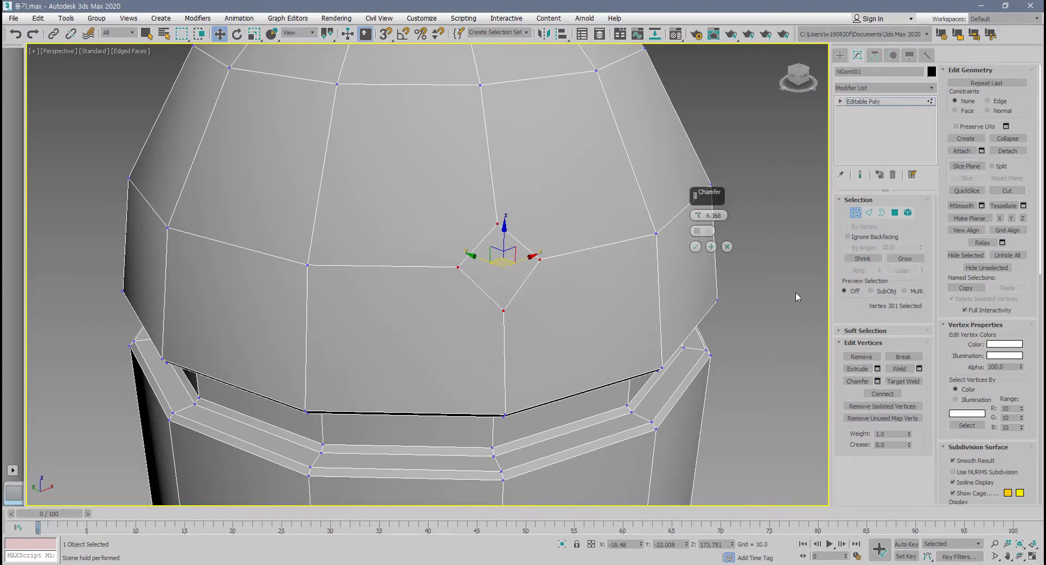
{"action": "left_click_drag", "start_coordinate": [699, 206], "coordinate": [700, 201]}
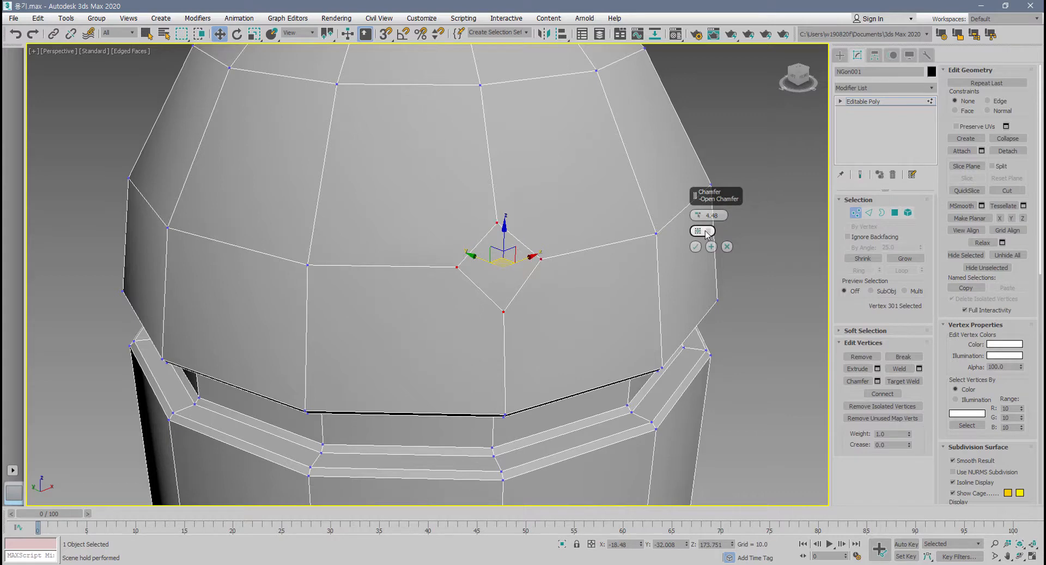
{"action": "left_click", "coordinate": [702, 230]}
{"action": "left_click", "coordinate": [703, 231]}
{"action": "left_click", "coordinate": [703, 231]}
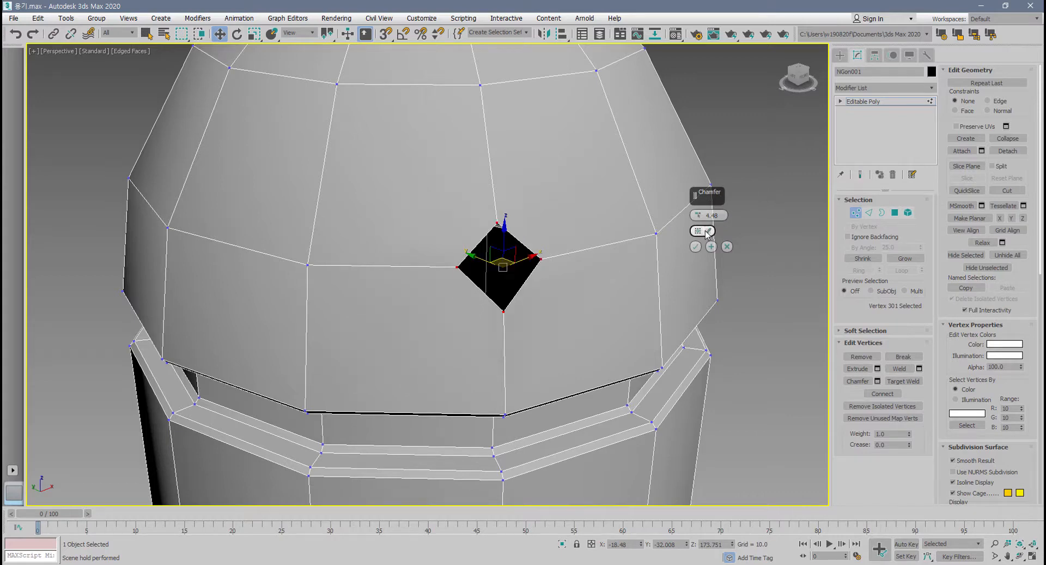
{"action": "left_click", "coordinate": [703, 230]}
{"action": "left_click", "coordinate": [703, 231]}
{"action": "left_click", "coordinate": [727, 246]}
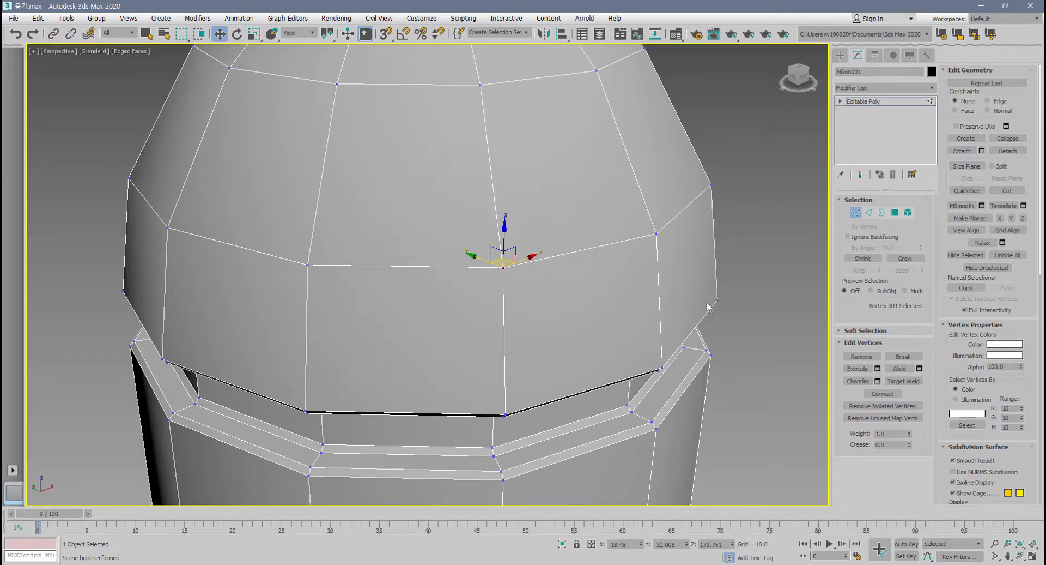
Select the whole ring of shoulder vertices above the groove and chamfer them by 4.48 with Open Chamfer off.
{"action": "scroll", "coordinate": [707, 302], "scroll_direction": "down", "scroll_amount": 3}
{"action": "middle_click_drag", "start_coordinate": [707, 303], "coordinate": [410, 273], "text": "alt"}
{"action": "left_click_drag", "start_coordinate": [131, 211], "coordinate": [624, 294]}
{"action": "middle_click_drag", "start_coordinate": [547, 297], "coordinate": [592, 313], "text": "alt"}
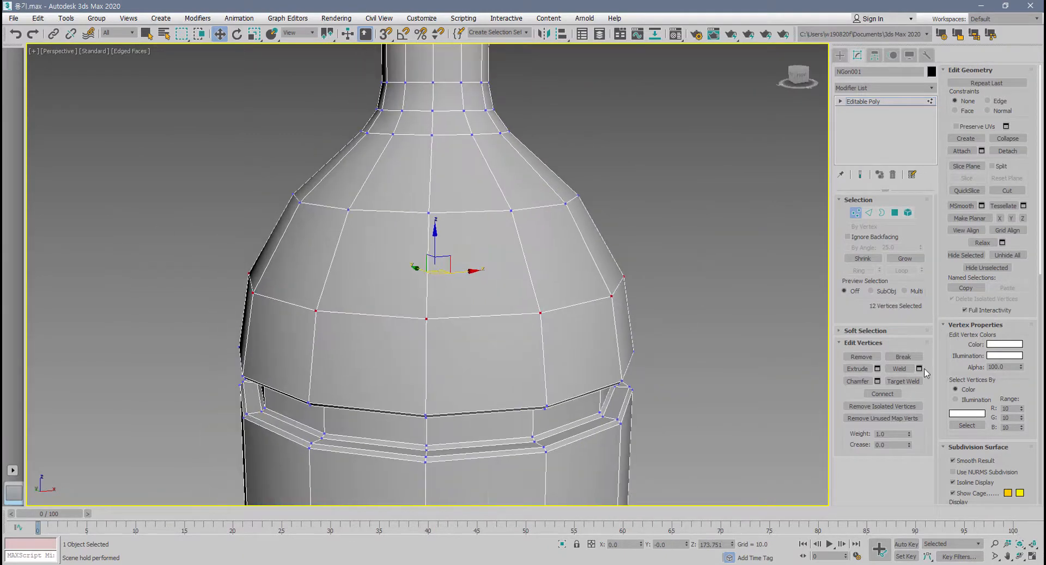
{"action": "left_click", "coordinate": [878, 381]}
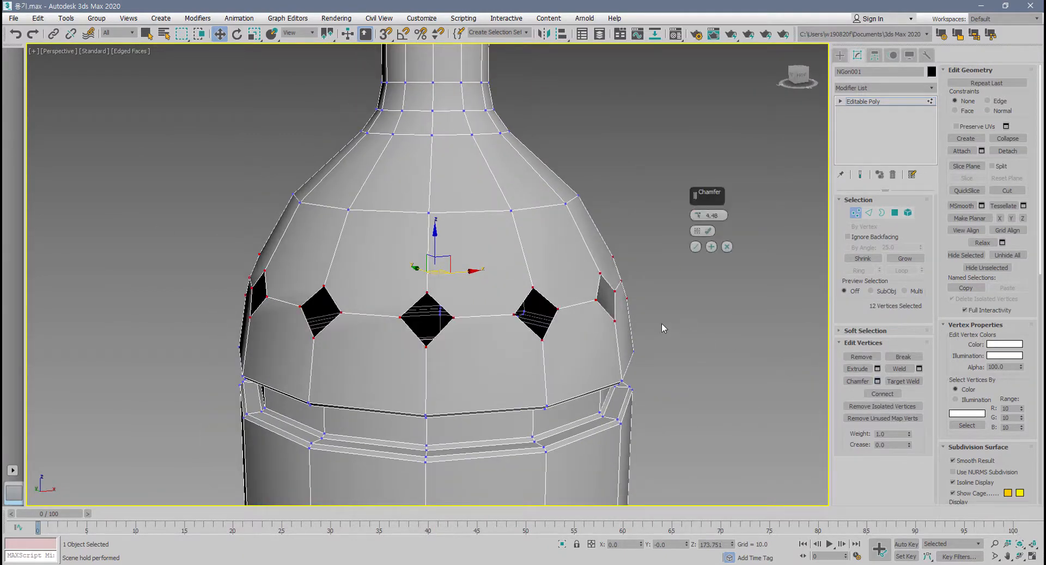
{"action": "left_click", "coordinate": [709, 231]}
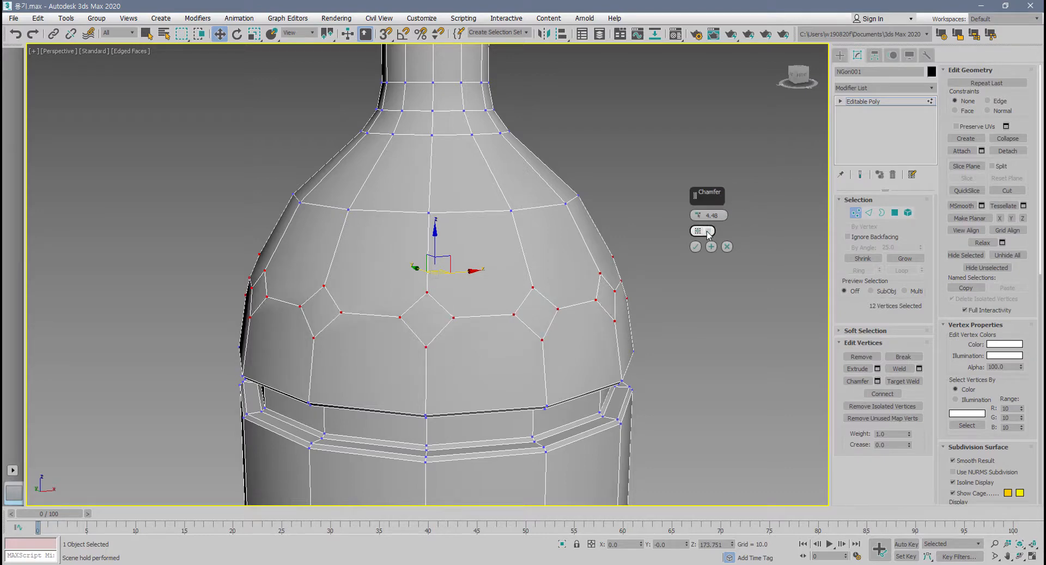
{"action": "left_click", "coordinate": [696, 246]}
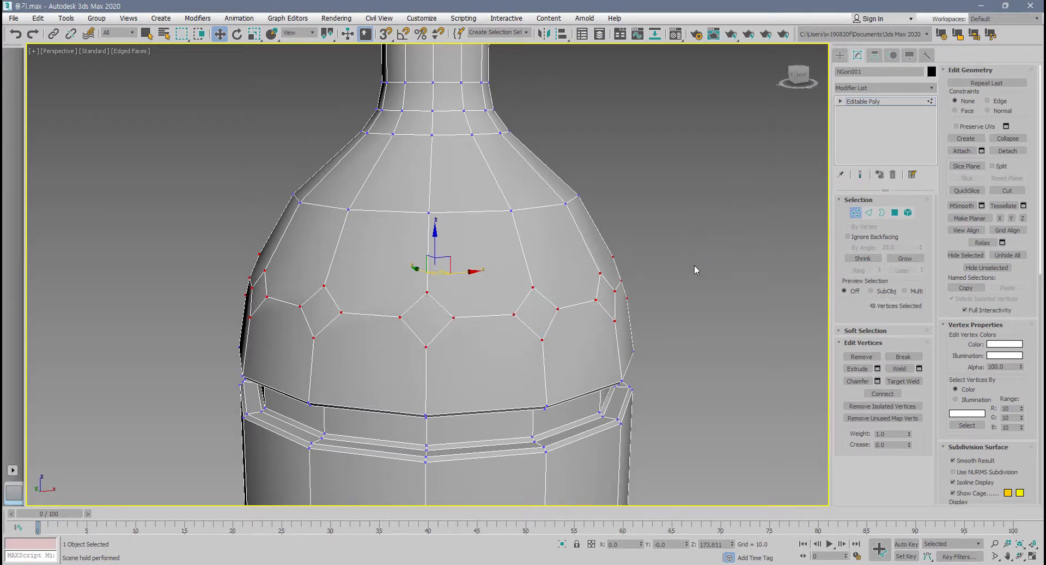
Switch to polygon editing and select all 12 diamond-shaped polygons of the chamfered ring around the bottle's shoulder.
{"action": "left_click", "coordinate": [895, 212]}
{"action": "left_click", "coordinate": [541, 307]}
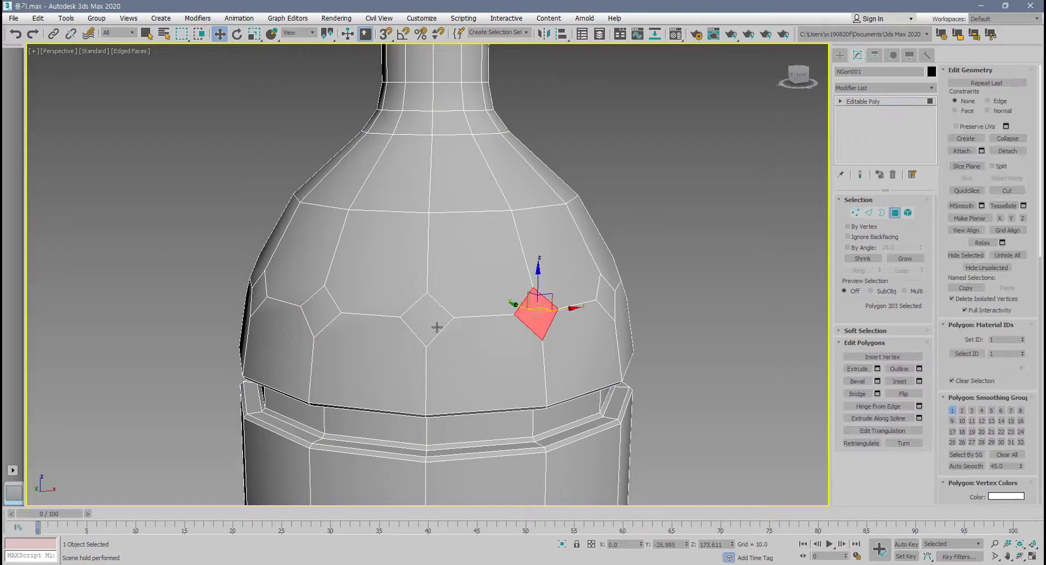
{"action": "left_click", "coordinate": [436, 326], "text": "ctrl"}
{"action": "left_click", "coordinate": [315, 310], "text": "ctrl"}
{"action": "middle_click_drag", "start_coordinate": [315, 309], "coordinate": [390, 334], "text": "alt"}
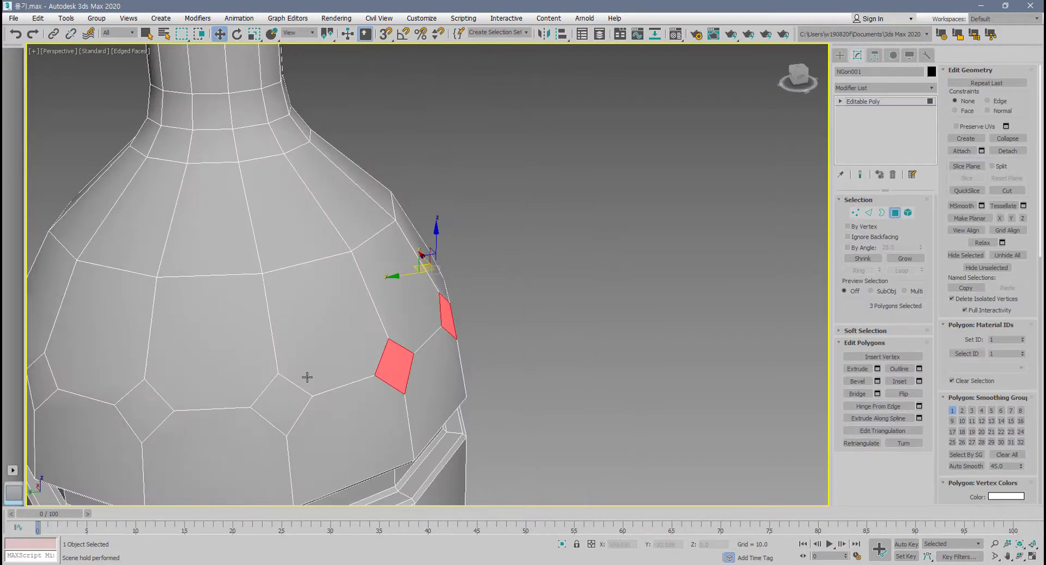
{"action": "left_click", "coordinate": [281, 393], "text": "ctrl"}
{"action": "scroll", "coordinate": [283, 393], "scroll_direction": "down", "scroll_amount": 4}
{"action": "middle_click_drag", "start_coordinate": [299, 380], "coordinate": [396, 307]}
{"action": "left_click", "coordinate": [320, 326], "text": "ctrl"}
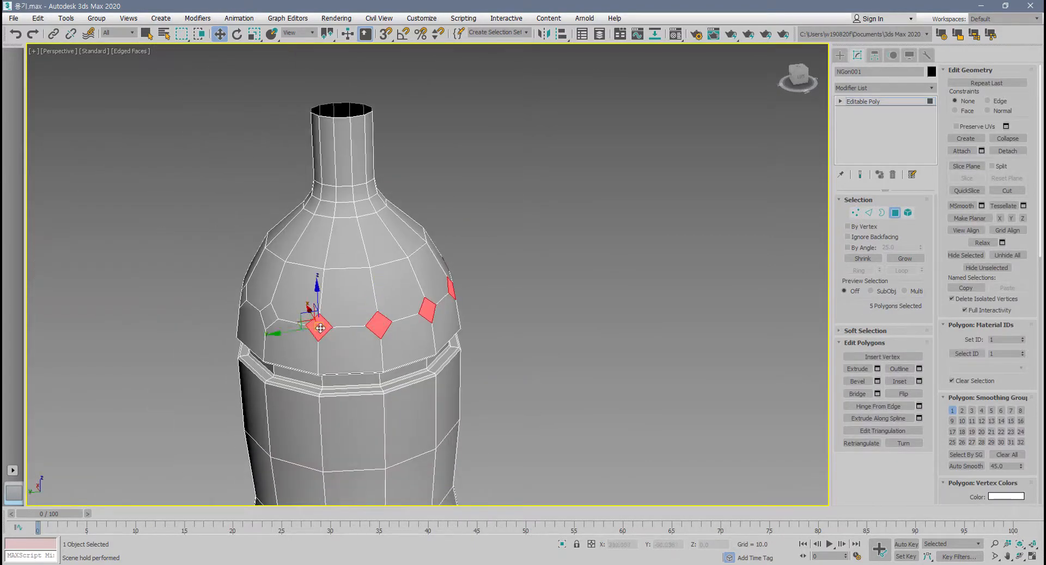
{"action": "middle_click_drag", "start_coordinate": [320, 326], "coordinate": [381, 370], "text": "alt"}
{"action": "left_click", "coordinate": [351, 364], "text": "ctrl"}
{"action": "left_click", "coordinate": [284, 361], "text": "ctrl"}
{"action": "middle_click_drag", "start_coordinate": [285, 362], "coordinate": [495, 327], "text": "alt"}
{"action": "left_click", "coordinate": [372, 366], "text": "ctrl"}
{"action": "left_click", "coordinate": [310, 369], "text": "ctrl"}
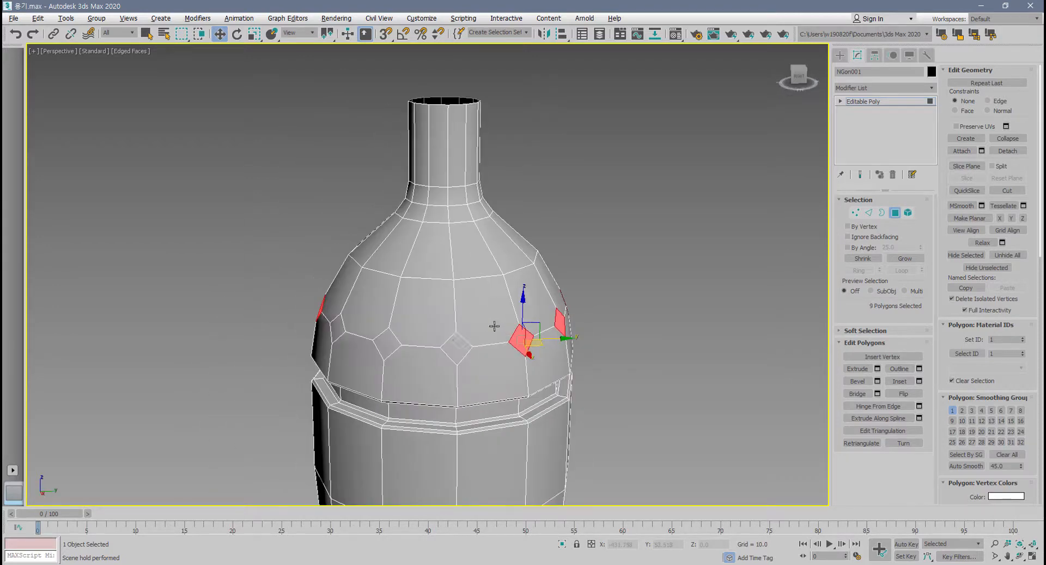
{"action": "left_click", "coordinate": [458, 343], "text": "ctrl"}
{"action": "left_click", "coordinate": [379, 346], "text": "ctrl"}
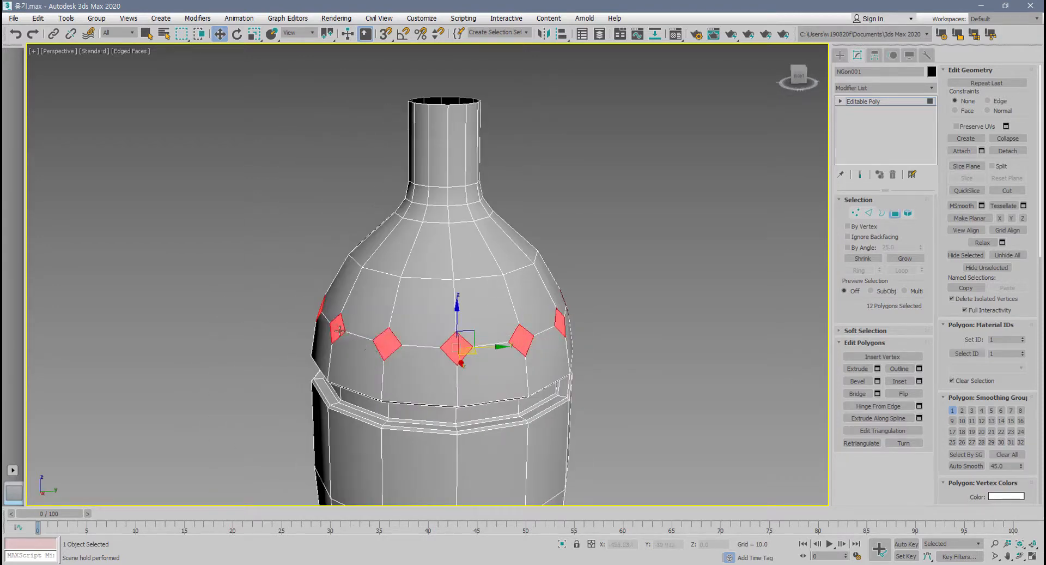
{"action": "left_click", "coordinate": [337, 325], "text": "ctrl"}
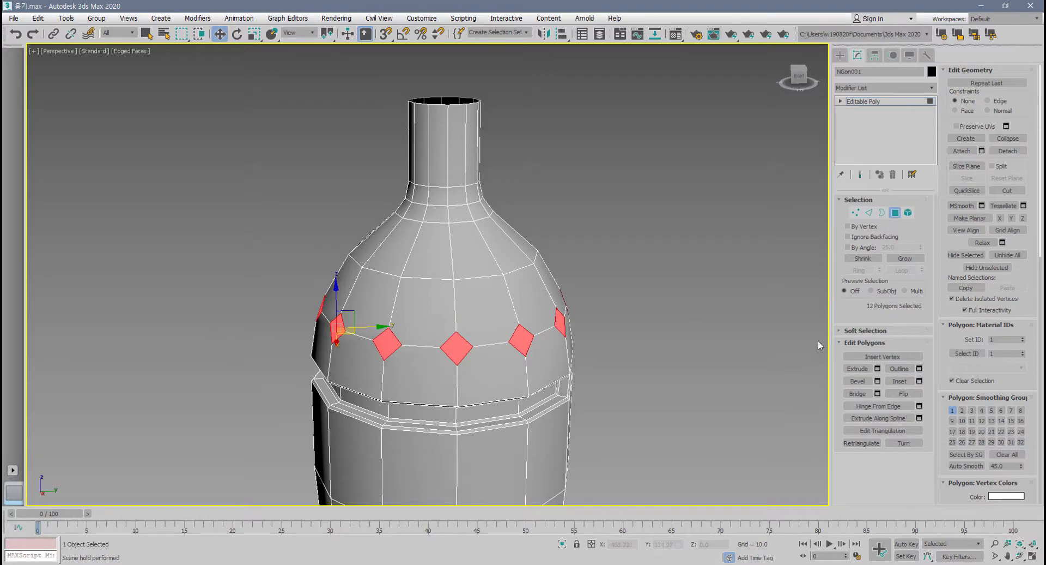
Inset the 12 selected diamond polygons by 1.0, and bevel them inward with an outline of -1.0.
{"action": "left_click", "coordinate": [919, 381]}
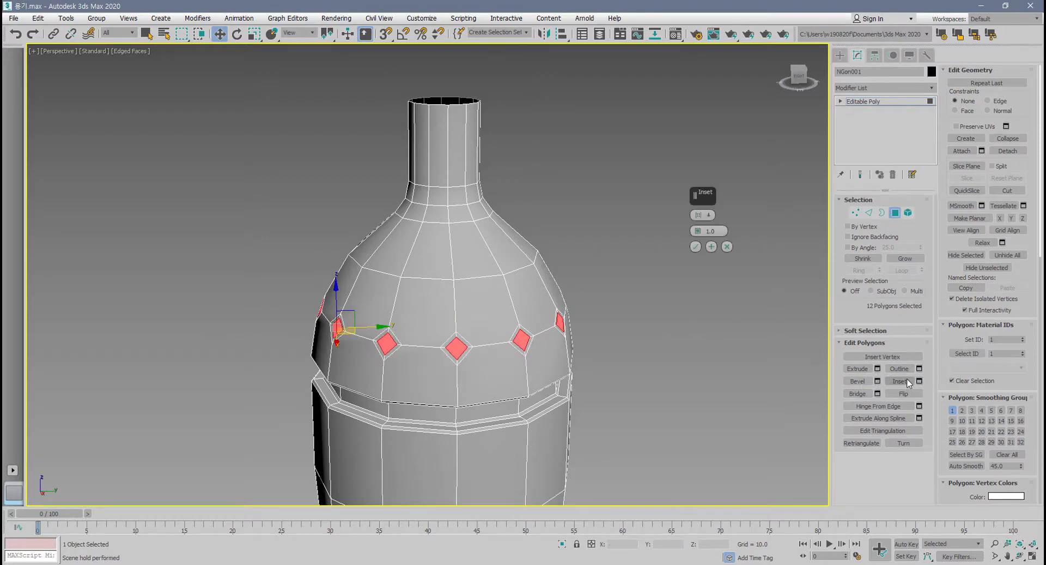
{"action": "left_click", "coordinate": [696, 247]}
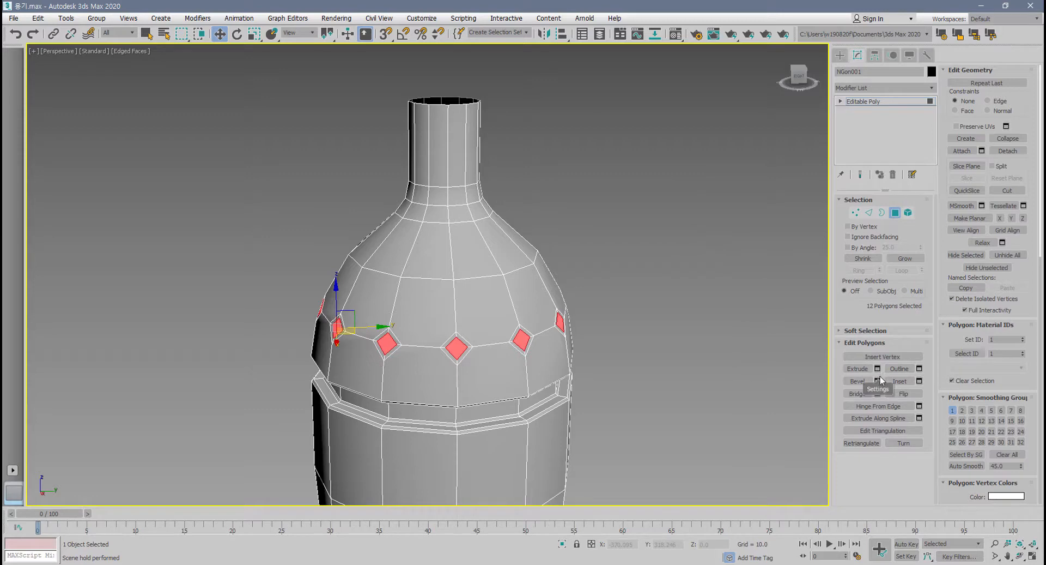
{"action": "middle_click_drag", "start_coordinate": [679, 356], "coordinate": [701, 348]}
{"action": "scroll", "coordinate": [701, 347], "scroll_direction": "up", "scroll_amount": 3}
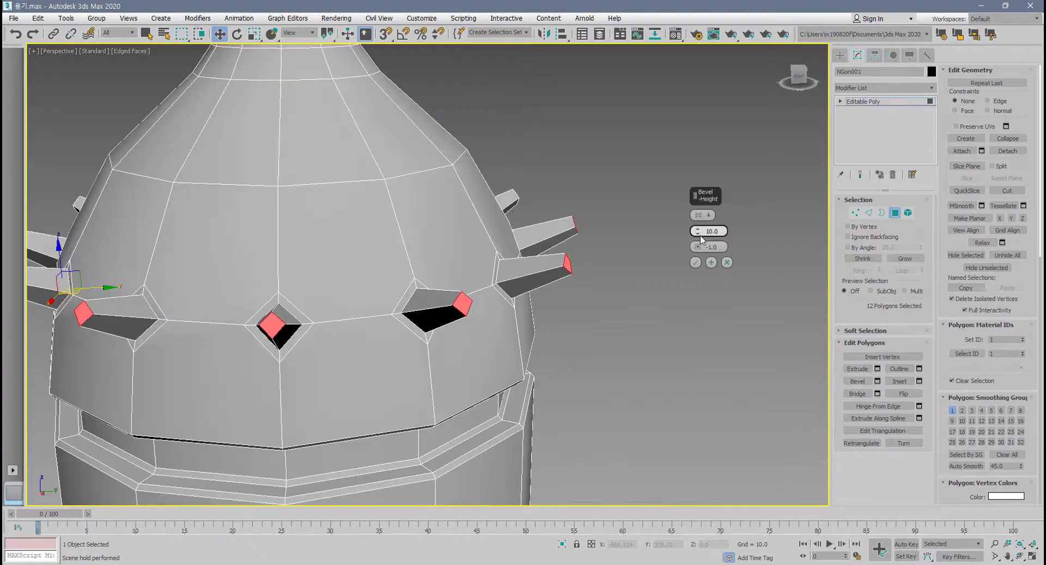
{"action": "left_click_drag", "start_coordinate": [698, 233], "coordinate": [701, 287]}
{"action": "left_click", "coordinate": [697, 263]}
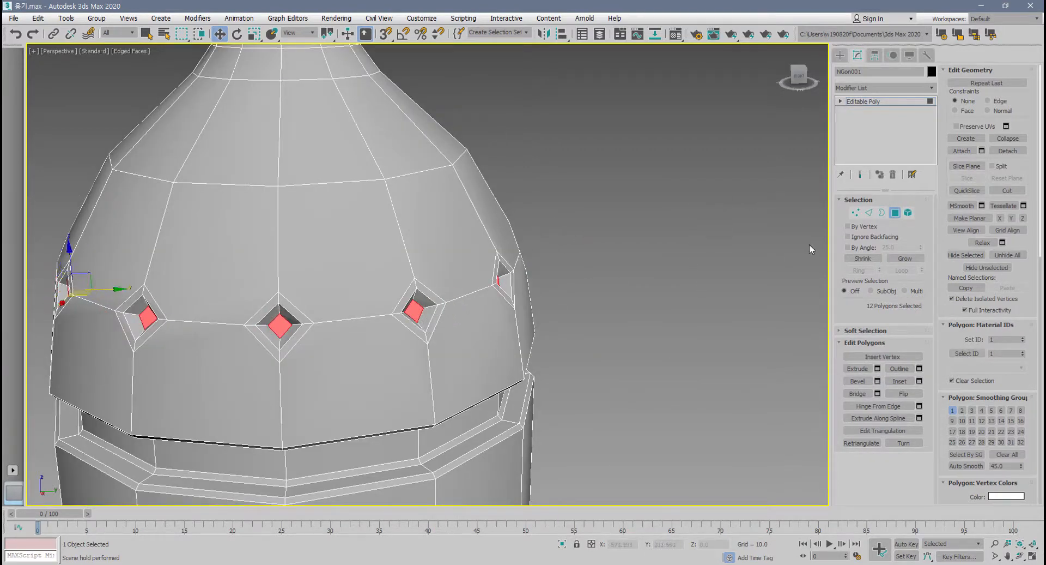
Leave polygon editing, preview NURMS subdivision with 2 display iterations and hidden edges, and turn the subdivision off.
{"action": "left_click", "coordinate": [899, 217]}
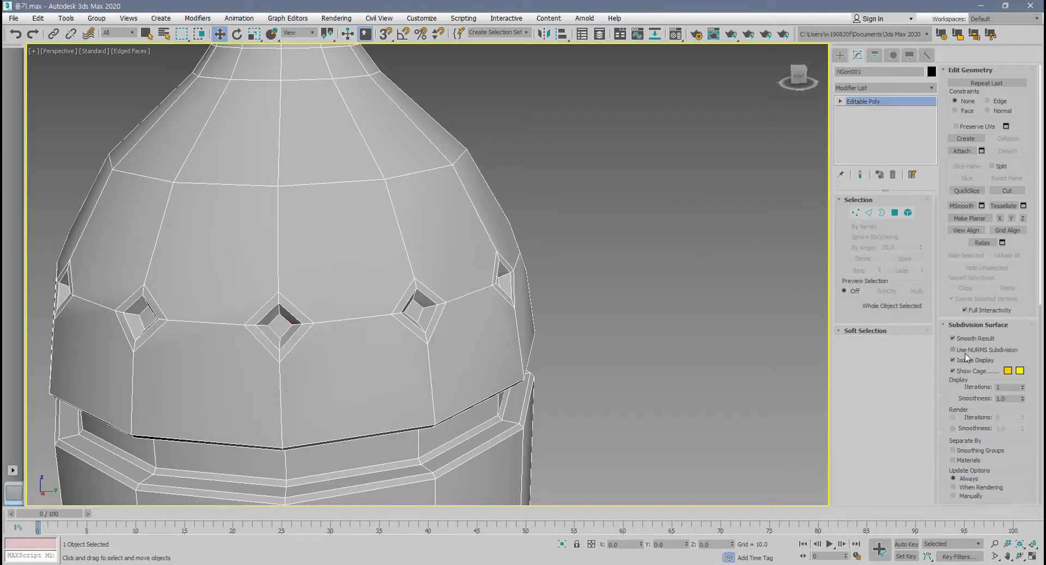
{"action": "left_click", "coordinate": [962, 353]}
{"action": "middle_click_drag", "start_coordinate": [635, 395], "coordinate": [787, 299]}
{"action": "left_click", "coordinate": [1023, 384]}
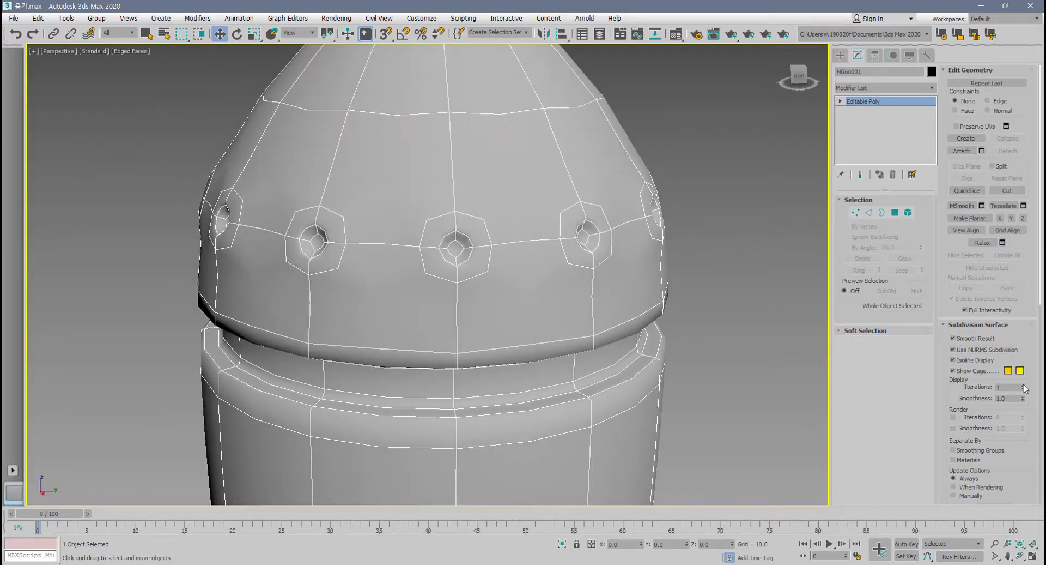
{"action": "mouse_move", "coordinate": [574, 308]}
{"action": "middle_mouse_down"}
{"action": "mouse_move", "coordinate": [537, 319]}
{"action": "mouse_move", "coordinate": [518, 285]}
{"action": "mouse_move", "coordinate": [562, 299]}
{"action": "mouse_move", "coordinate": [439, 251]}
{"action": "middle_mouse_up"}
{"action": "scroll", "coordinate": [555, 314], "scroll_direction": "down", "scroll_amount": 3}
{"action": "key", "text": "F4"}
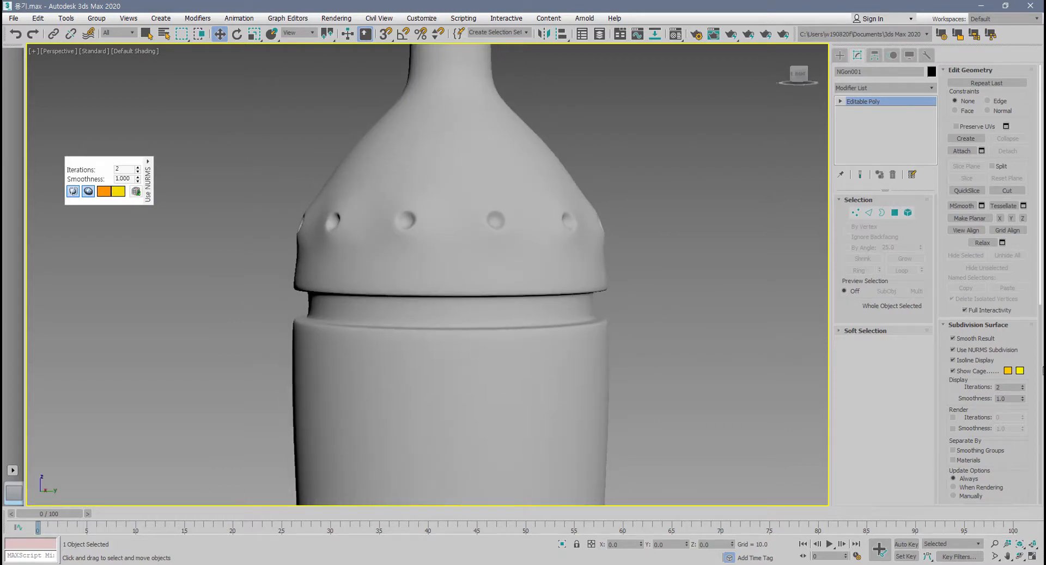
{"action": "left_click", "coordinate": [953, 350]}
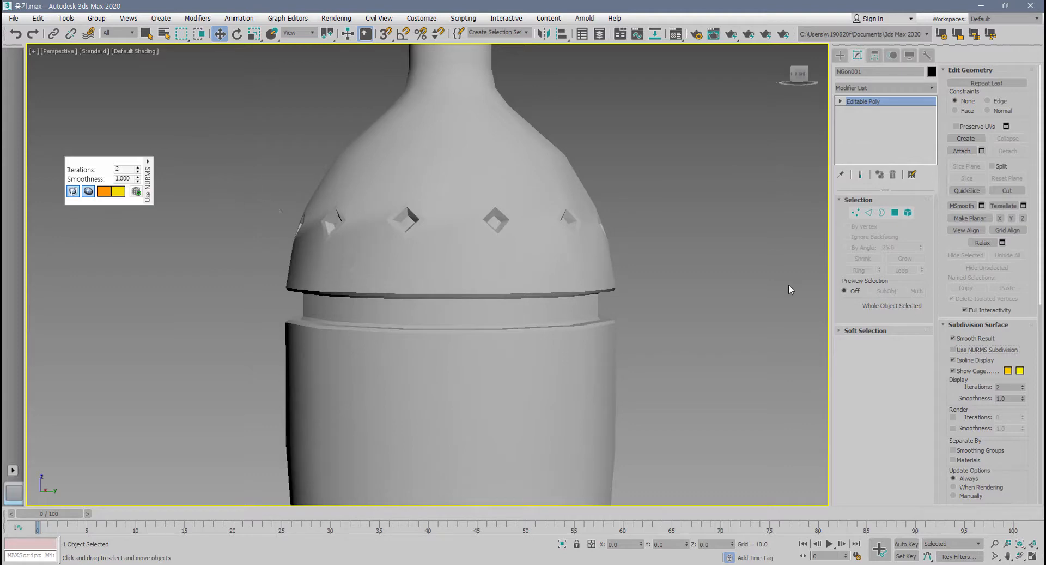
Undo back to the unchamfered bottle and select the shoulder and body vertex rings, leaving out neck, groove and base.
{"action": "left_click", "coordinate": [812, 302]}
{"action": "left_click", "coordinate": [423, 199]}
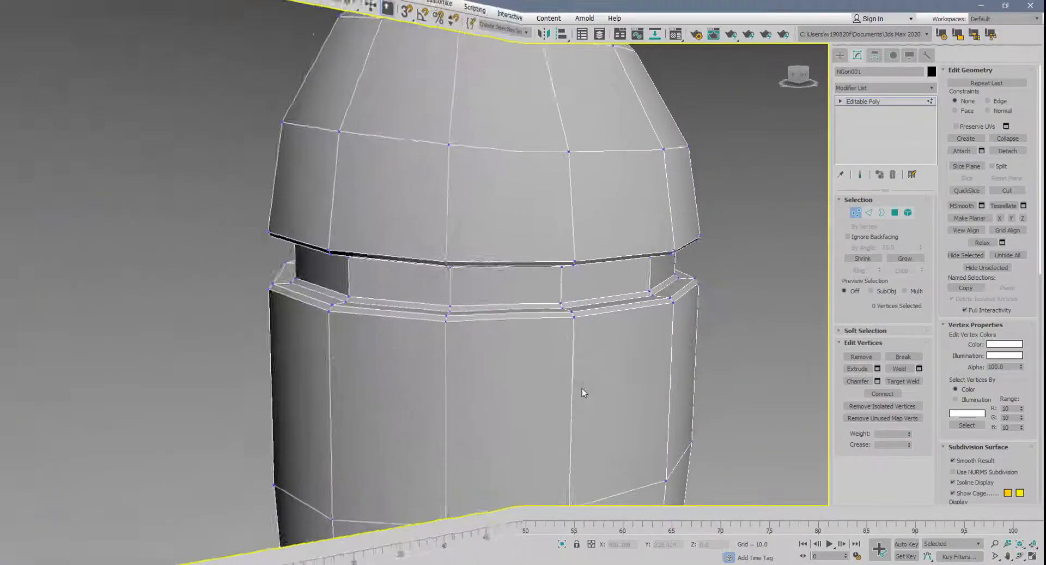
{"action": "scroll", "coordinate": [582, 389], "scroll_direction": "down", "scroll_amount": 4}
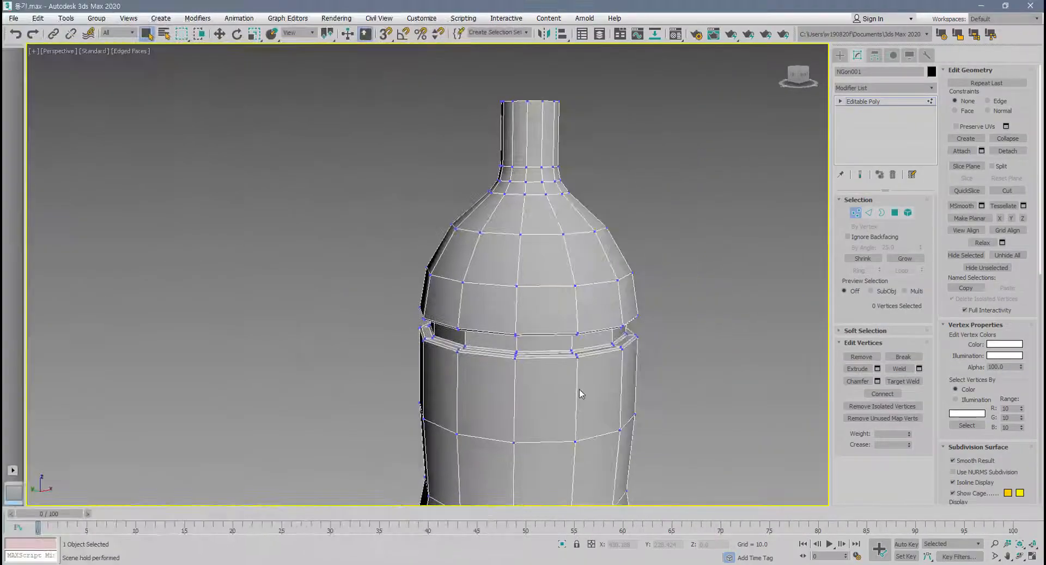
{"action": "middle_click_drag", "start_coordinate": [581, 390], "coordinate": [474, 342], "text": "alt"}
{"action": "scroll", "coordinate": [433, 372], "scroll_direction": "down", "scroll_amount": 2}
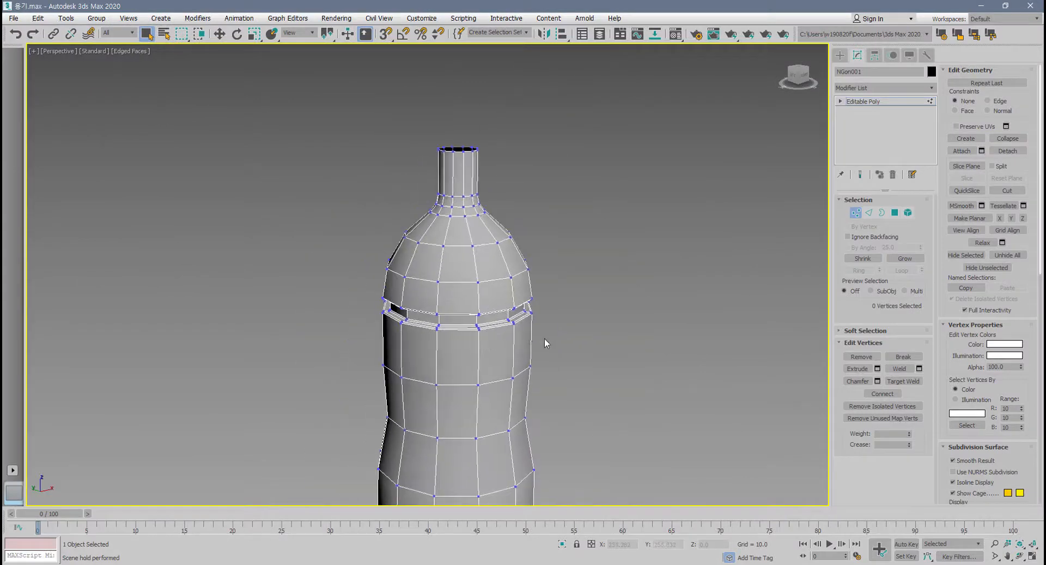
{"action": "scroll", "coordinate": [545, 340], "scroll_direction": "up", "scroll_amount": 2}
{"action": "middle_click_drag", "start_coordinate": [545, 352], "coordinate": [563, 353]}
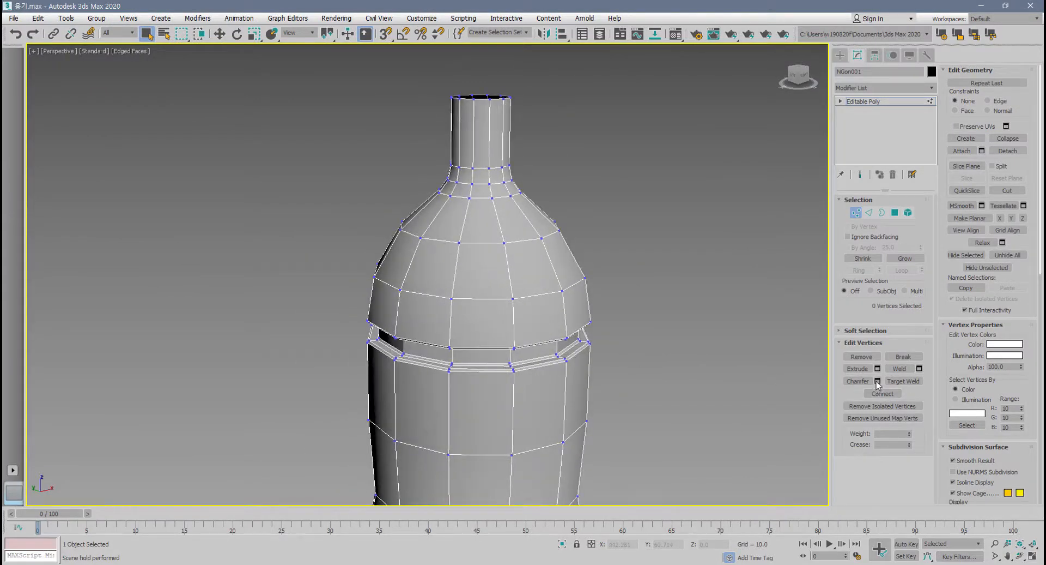
{"action": "scroll", "coordinate": [591, 341], "scroll_direction": "down", "scroll_amount": 2}
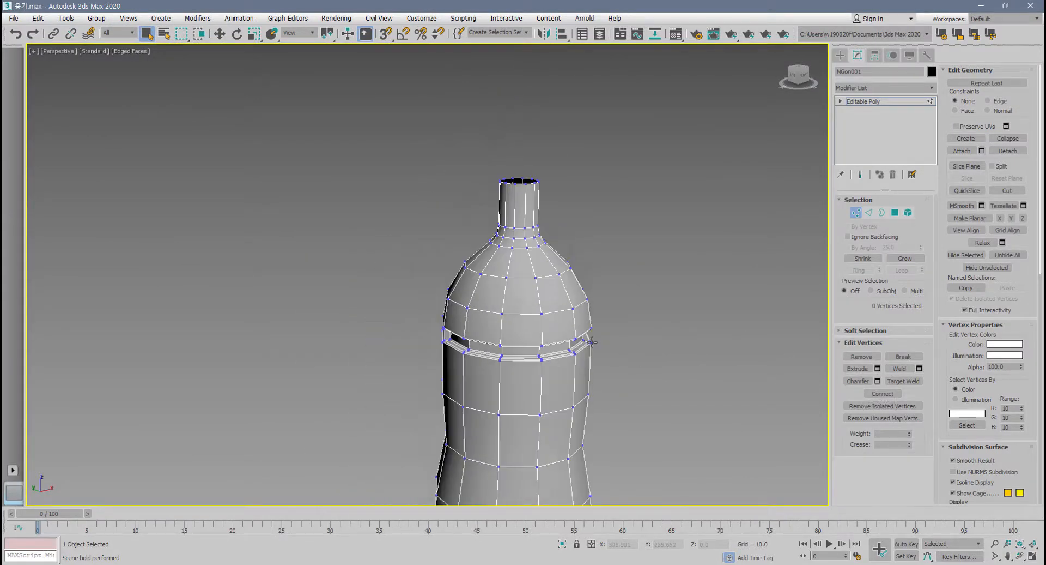
{"action": "scroll", "coordinate": [592, 342], "scroll_direction": "up", "scroll_amount": 2}
{"action": "middle_click_drag", "start_coordinate": [584, 362], "coordinate": [573, 351], "text": "alt"}
{"action": "left_click_drag", "start_coordinate": [340, 177], "coordinate": [651, 278]}
{"action": "scroll", "coordinate": [369, 277], "scroll_direction": "down", "scroll_amount": 2}
{"action": "left_click_drag", "start_coordinate": [335, 264], "coordinate": [612, 489]}
{"action": "middle_click_drag", "start_coordinate": [613, 489], "coordinate": [539, 461], "text": "alt"}
{"action": "middle_click_drag", "start_coordinate": [540, 460], "coordinate": [531, 418]}
{"action": "left_click_drag", "start_coordinate": [532, 418], "coordinate": [467, 462], "text": "alt"}
{"action": "middle_click_drag", "start_coordinate": [474, 401], "coordinate": [502, 437], "text": "alt"}
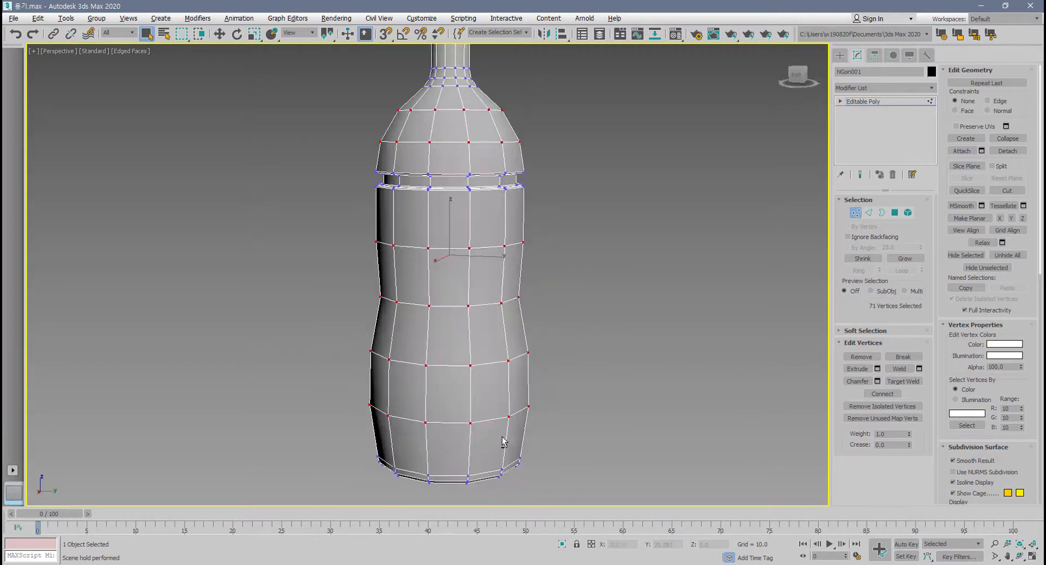
Preview an outward vertex extrusion of the selected rings with height 21.225 and width 4.908.
{"action": "left_click", "coordinate": [858, 369]}
{"action": "left_click", "coordinate": [878, 368]}
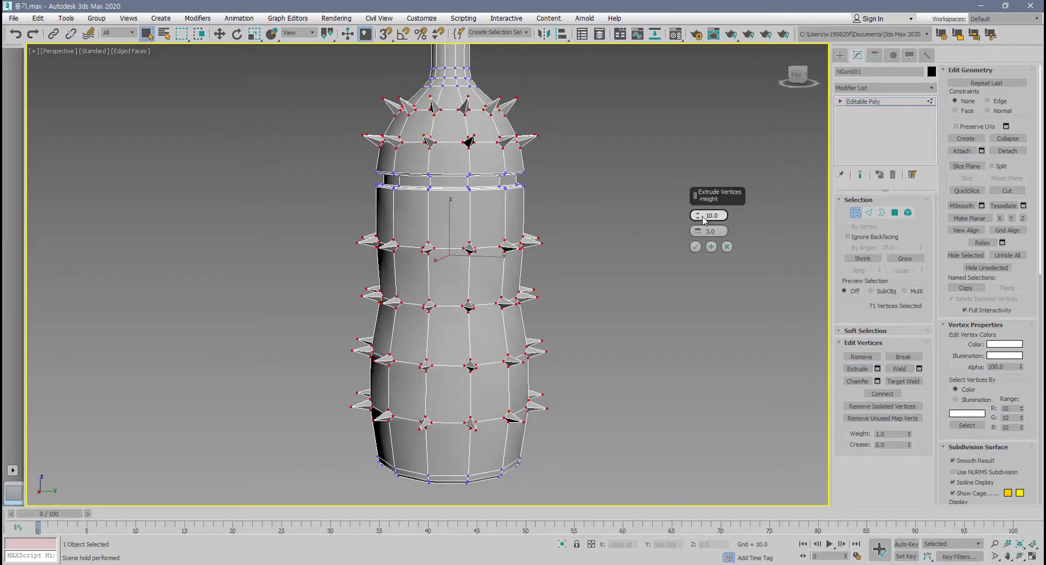
{"action": "left_click_drag", "start_coordinate": [703, 219], "coordinate": [703, 159]}
{"action": "mouse_move", "coordinate": [698, 232]}
{"action": "left_mouse_down"}
{"action": "mouse_move", "coordinate": [696, 194]}
{"action": "mouse_move", "coordinate": [695, 213]}
{"action": "left_mouse_up"}
{"action": "middle_click_drag", "start_coordinate": [581, 299], "coordinate": [630, 310], "text": "alt"}
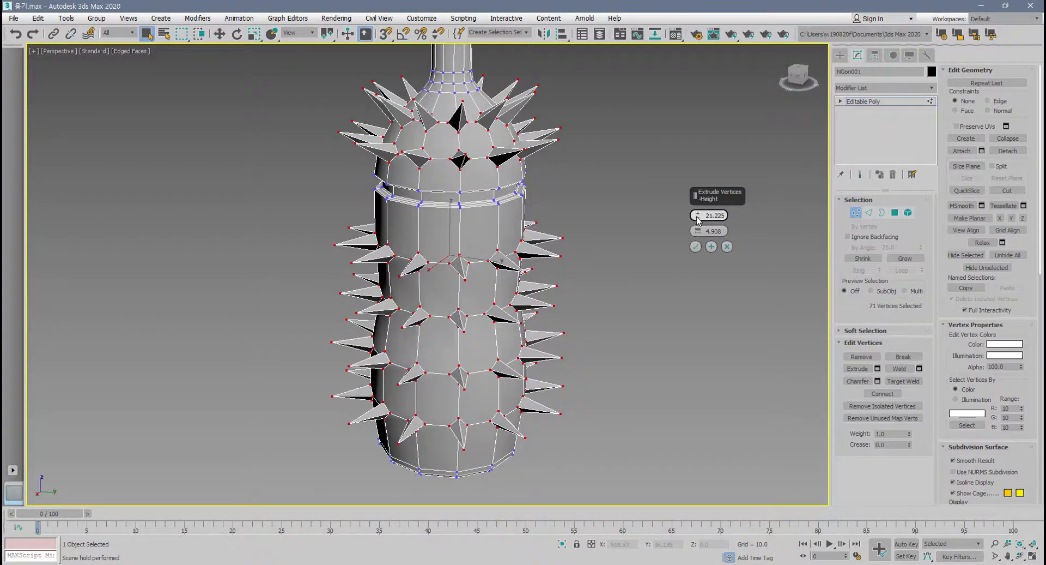
Reverse the vertex extrusion to a negative height so the spikes become inward dents, and apply it.
{"action": "left_click_drag", "start_coordinate": [698, 220], "coordinate": [694, 357]}
{"action": "middle_click_drag", "start_coordinate": [694, 356], "coordinate": [663, 282], "text": "alt"}
{"action": "left_click", "coordinate": [697, 246]}
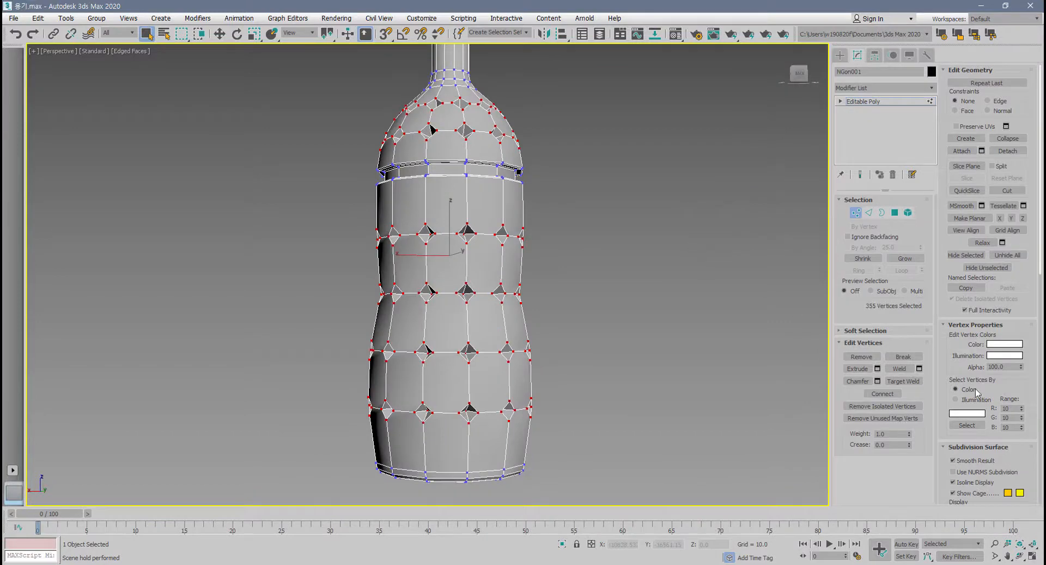
Preview the dented bottle with NURMS subdivision at 2 iterations, outside vertex editing and with edges hidden.
{"action": "left_click", "coordinate": [962, 472]}
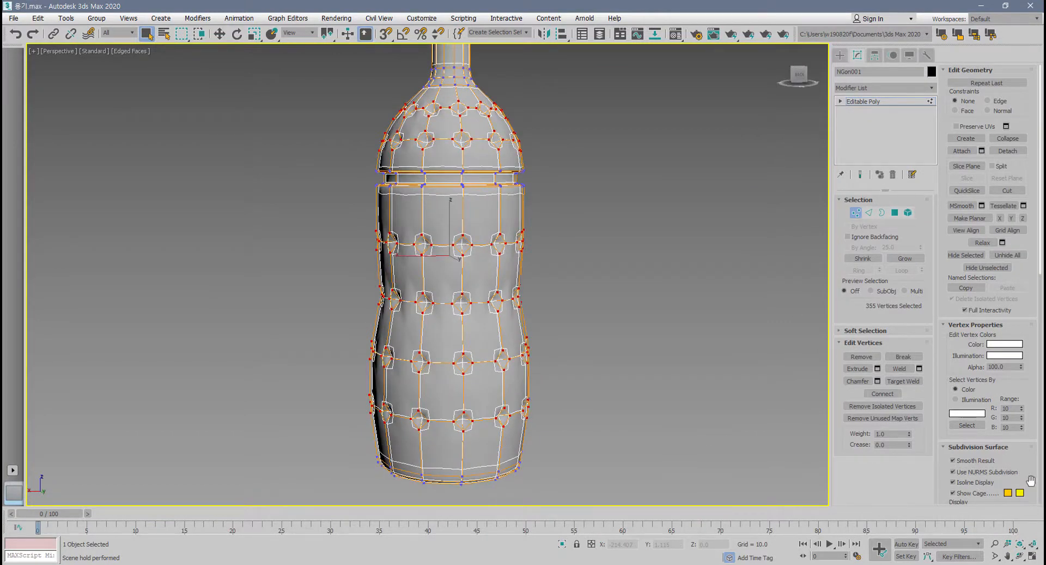
{"action": "left_click_drag", "start_coordinate": [1030, 481], "coordinate": [1029, 432]}
{"action": "left_click", "coordinate": [1022, 451]}
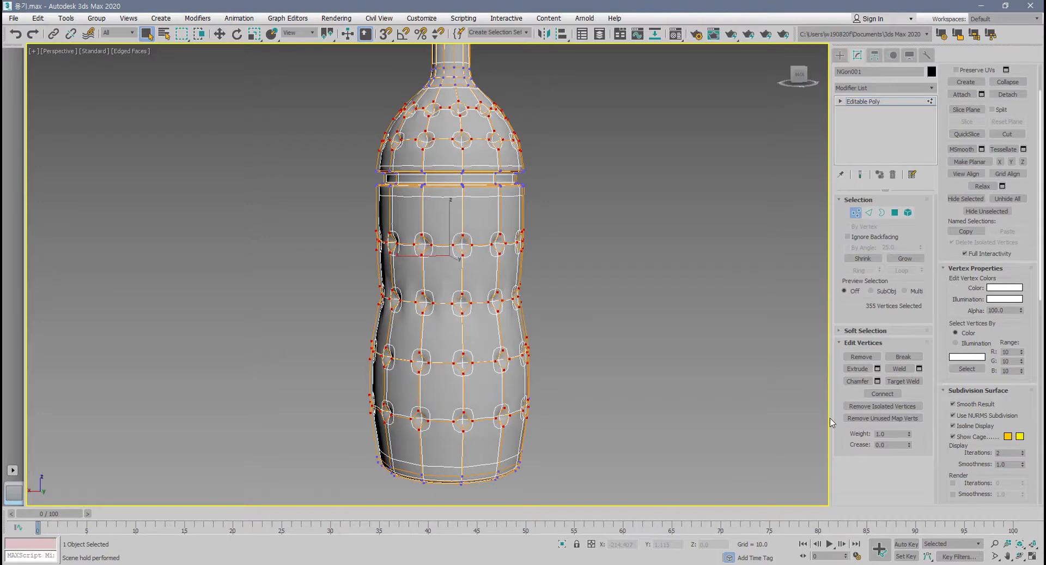
{"action": "left_click", "coordinate": [716, 402]}
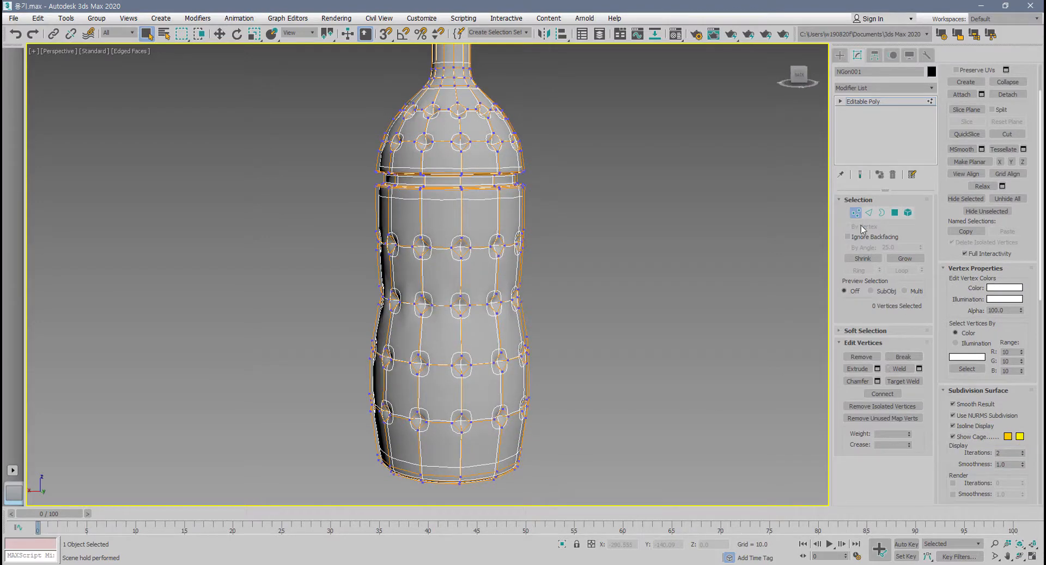
{"action": "left_click", "coordinate": [855, 213]}
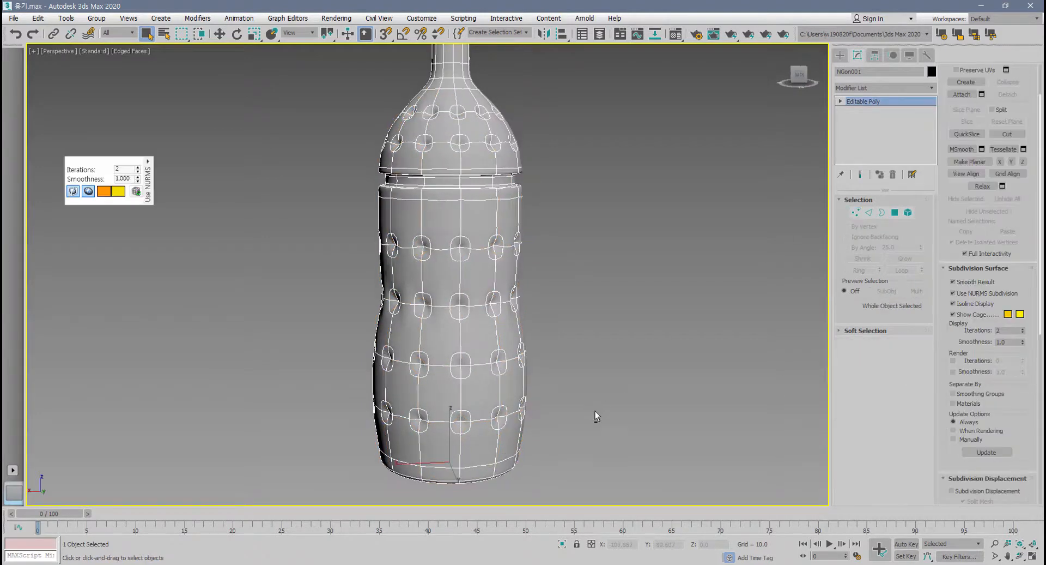
{"action": "key", "text": "F4"}
{"action": "middle_click_drag", "start_coordinate": [594, 410], "coordinate": [806, 220], "text": "alt"}
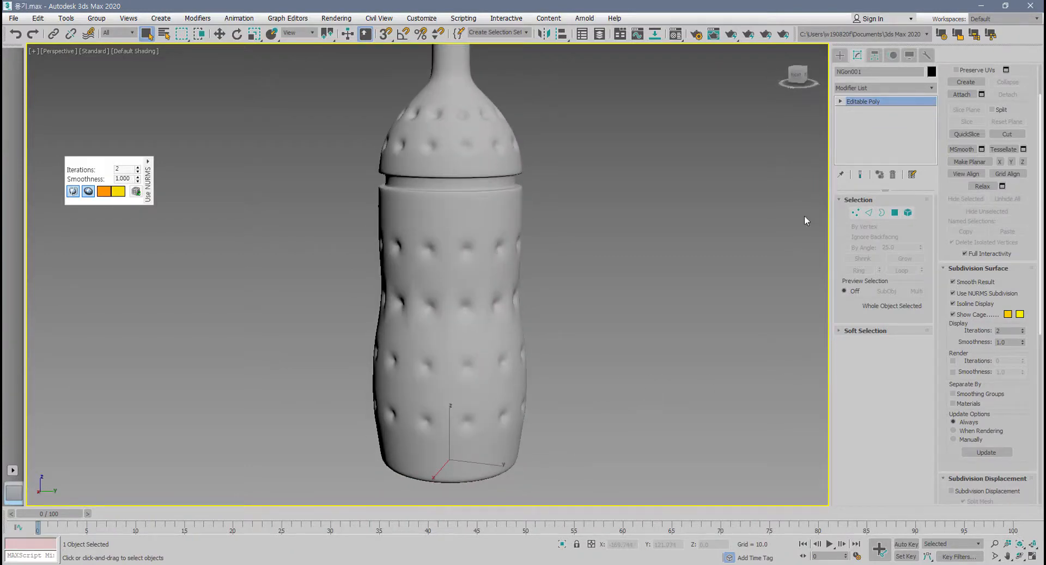
Return to vertex editing, undo the NURMS smoothing and vertex extrusion, and show the edged faces again.
{"action": "left_click", "coordinate": [856, 213]}
{"action": "middle_click_drag", "start_coordinate": [736, 315], "coordinate": [739, 327]}
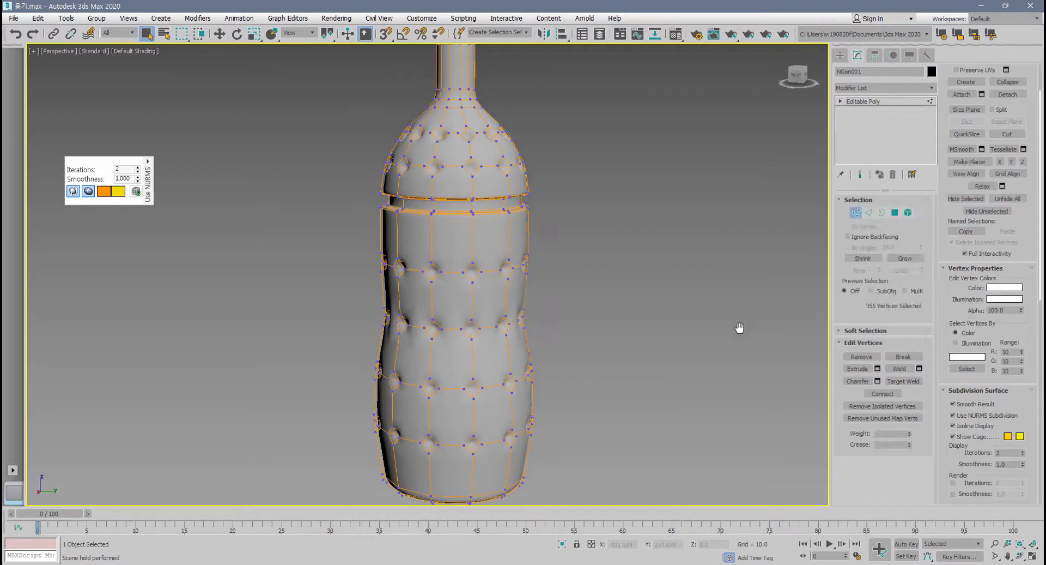
{"action": "key", "text": "ctrl+z"}
{"action": "key", "text": "ctrl+z"}
{"action": "key", "text": "ctrl+z"}
{"action": "key", "text": "ctrl+z"}
{"action": "key", "text": "F4"}
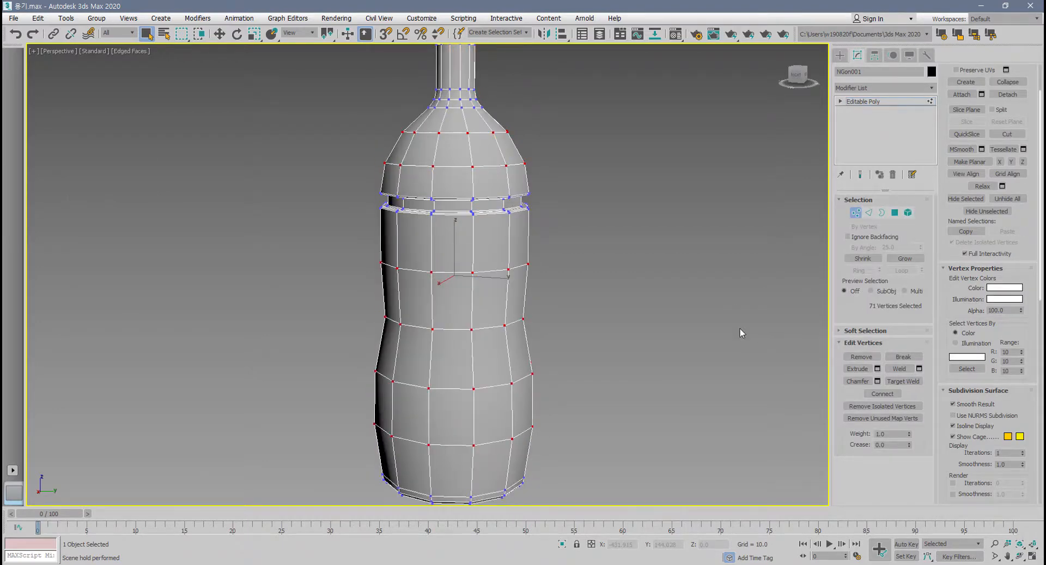
Try Connect on four staggered vertices from two neighbouring rings of the bottle's upper body, and undo it.
{"action": "middle_click_drag", "start_coordinate": [709, 348], "coordinate": [803, 367]}
{"action": "scroll", "coordinate": [680, 348], "scroll_direction": "up", "scroll_amount": 4}
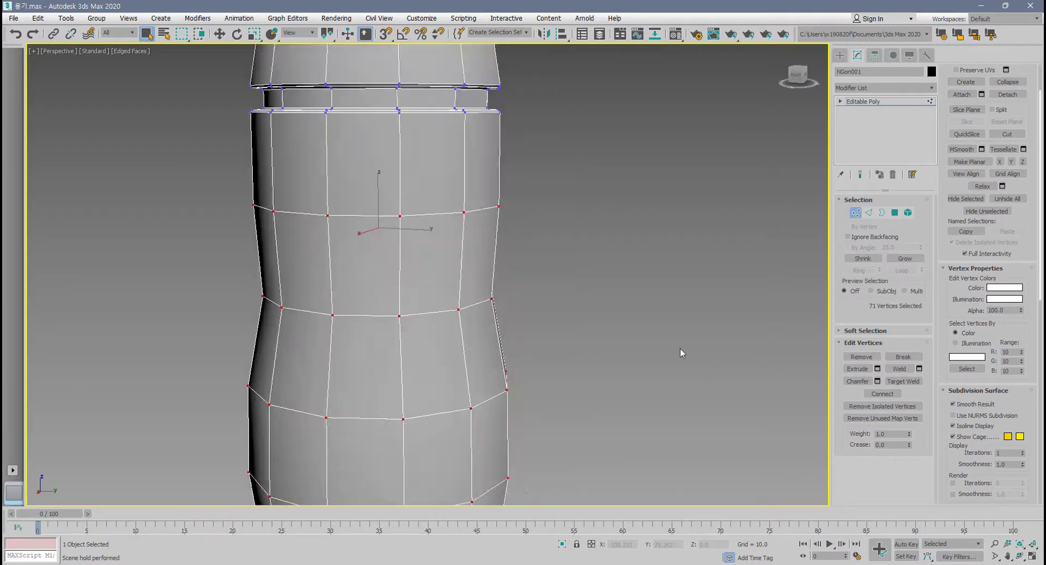
{"action": "scroll", "coordinate": [458, 284], "scroll_direction": "up", "scroll_amount": 3}
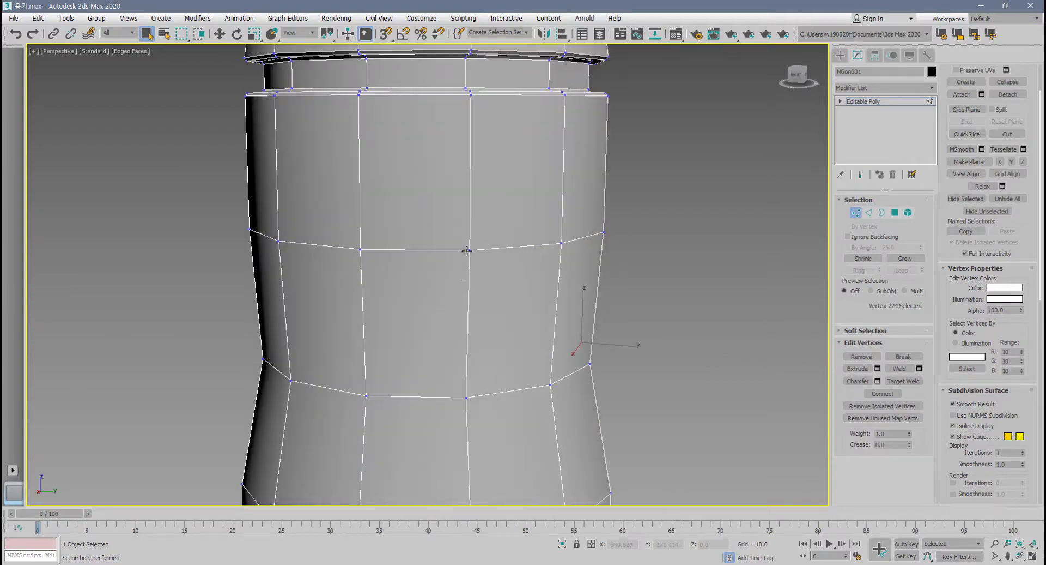
{"action": "left_click", "coordinate": [468, 251]}
{"action": "left_click", "coordinate": [367, 395], "text": "ctrl"}
{"action": "left_click", "coordinate": [551, 385], "text": "ctrl"}
{"action": "middle_click_drag", "start_coordinate": [567, 392], "coordinate": [572, 368], "text": "alt"}
{"action": "left_click", "coordinate": [661, 248], "text": "ctrl"}
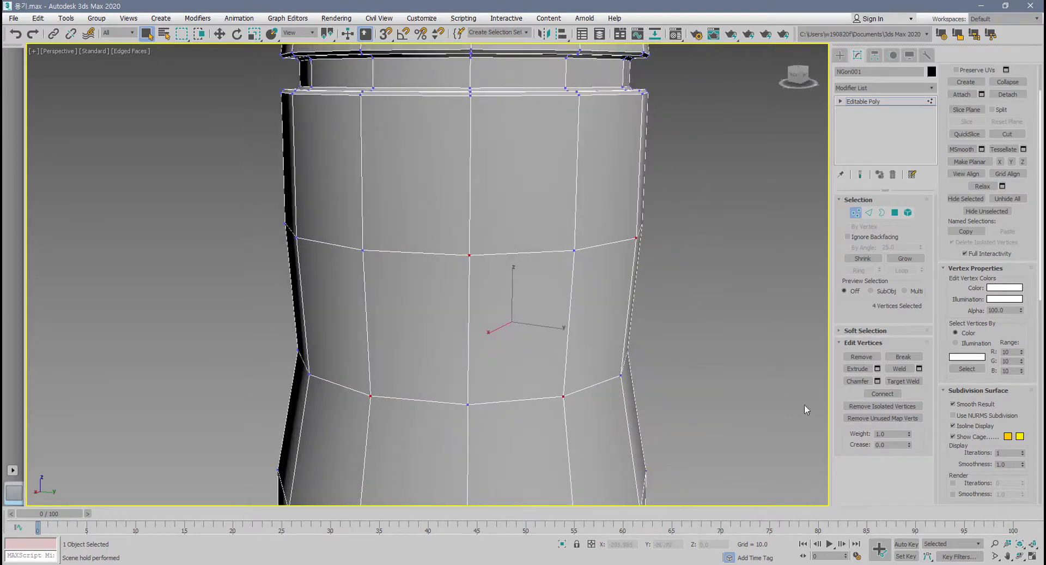
{"action": "left_click", "coordinate": [886, 393]}
{"action": "middle_click_drag", "start_coordinate": [588, 424], "coordinate": [527, 311], "text": "alt"}
{"action": "key", "text": "ctrl+z"}
Select the four vertices above, below and on both sides of a front waist vertex and connect them into a diamond.
{"action": "scroll", "coordinate": [526, 312], "scroll_direction": "down", "scroll_amount": 3}
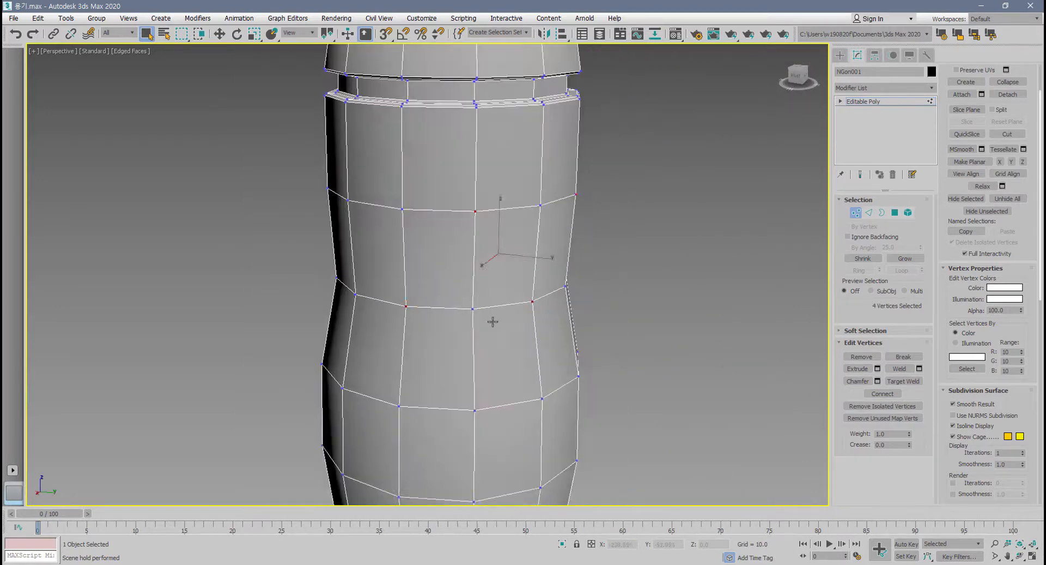
{"action": "left_click", "coordinate": [405, 306]}
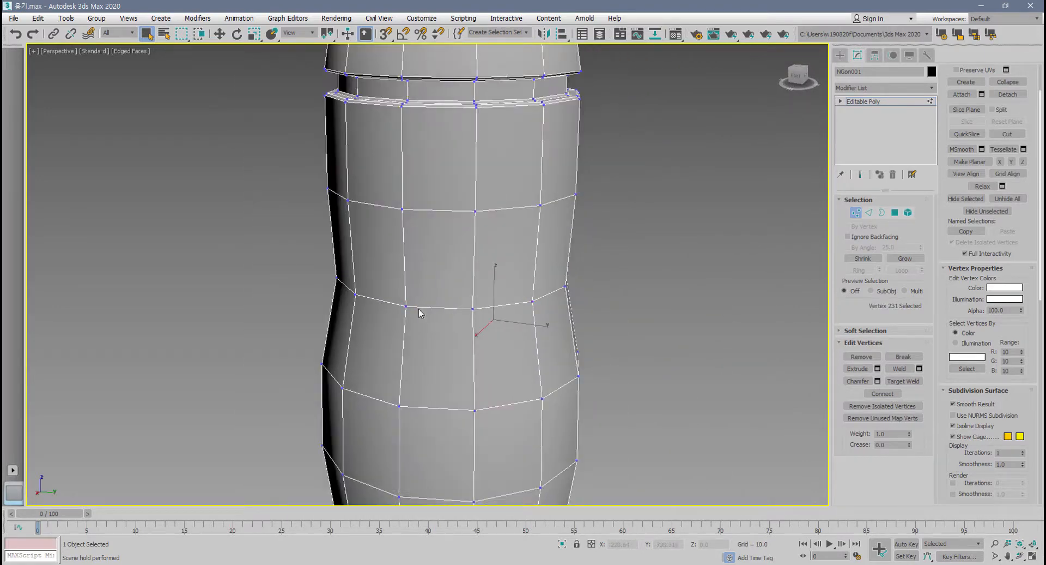
{"action": "left_click", "coordinate": [476, 212], "text": "ctrl"}
{"action": "left_click", "coordinate": [532, 302], "text": "ctrl"}
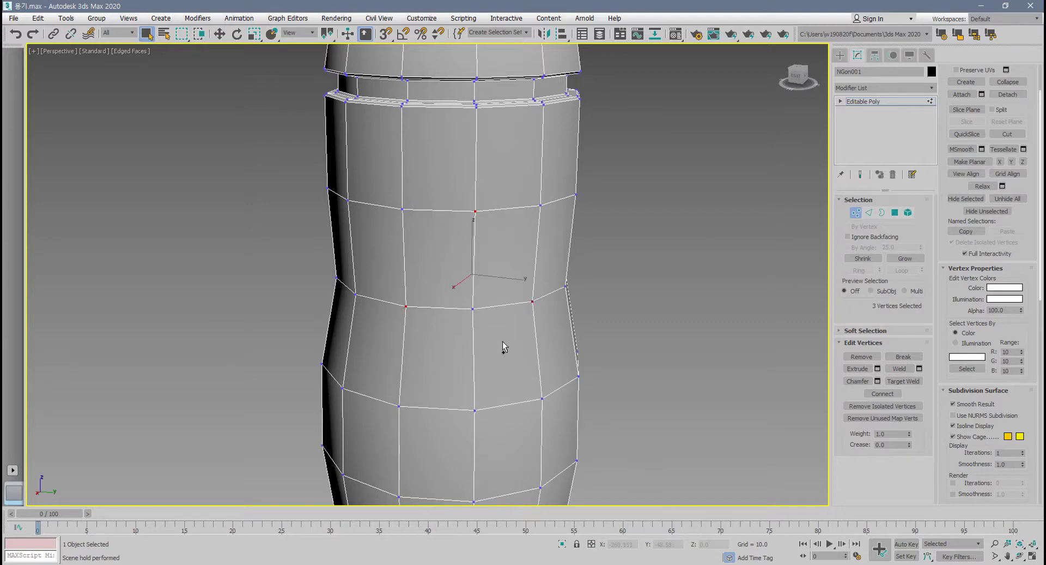
{"action": "left_click", "coordinate": [475, 409], "text": "ctrl"}
{"action": "left_click", "coordinate": [882, 393]}
{"action": "mouse_move", "coordinate": [526, 426]}
{"action": "middle_mouse_down", "text": "alt"}
{"action": "mouse_move", "coordinate": [432, 439]}
{"action": "mouse_move", "coordinate": [519, 430]}
{"action": "middle_mouse_up", "text": "alt"}
{"action": "scroll", "coordinate": [479, 307], "scroll_direction": "up", "scroll_amount": 5}
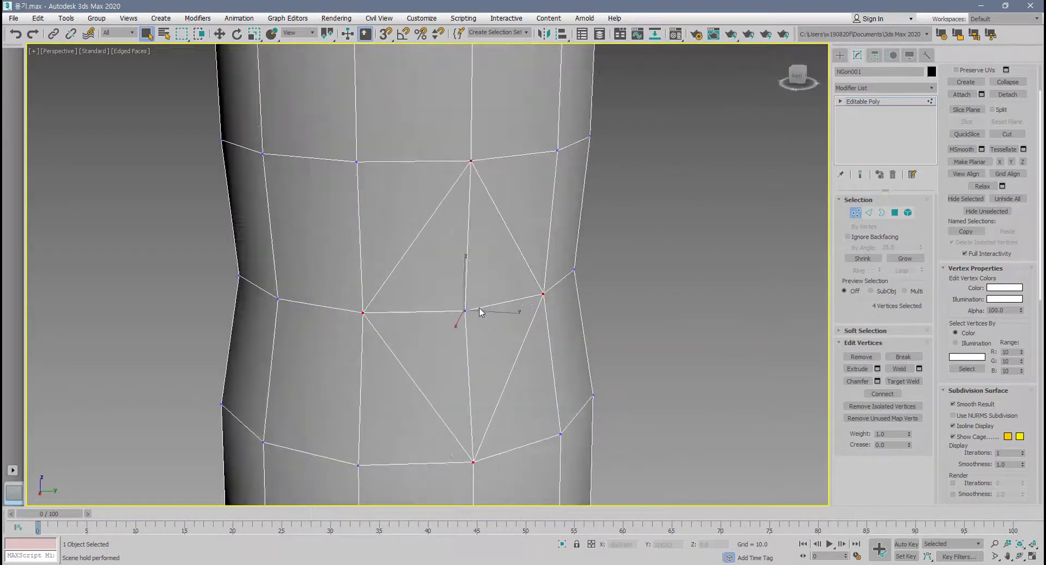
Select the vertex at the diamond's centre, preview a 6.949 chamfer on it, and cancel.
{"action": "left_click", "coordinate": [465, 311]}
{"action": "scroll", "coordinate": [501, 370], "scroll_direction": "up", "scroll_amount": 4}
{"action": "middle_click_drag", "start_coordinate": [499, 372], "coordinate": [553, 376]}
{"action": "scroll", "coordinate": [553, 376], "scroll_direction": "down", "scroll_amount": 2}
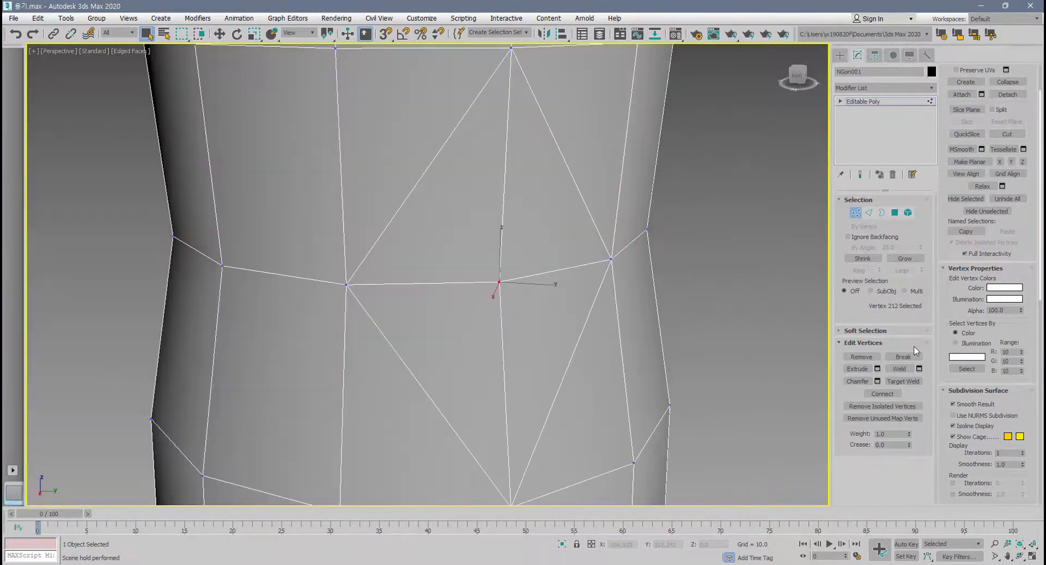
{"action": "left_click", "coordinate": [877, 380]}
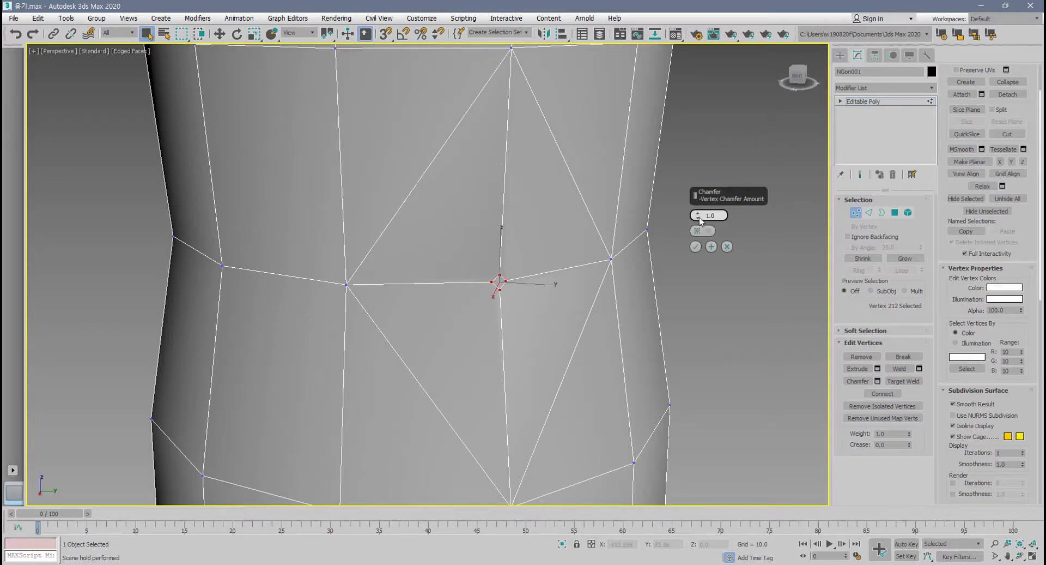
{"action": "mouse_move", "coordinate": [698, 216]}
{"action": "left_mouse_down"}
{"action": "mouse_move", "coordinate": [702, 179]}
{"action": "mouse_move", "coordinate": [702, 202]}
{"action": "left_mouse_up"}
{"action": "middle_click_drag", "start_coordinate": [552, 299], "coordinate": [527, 301], "text": "alt"}
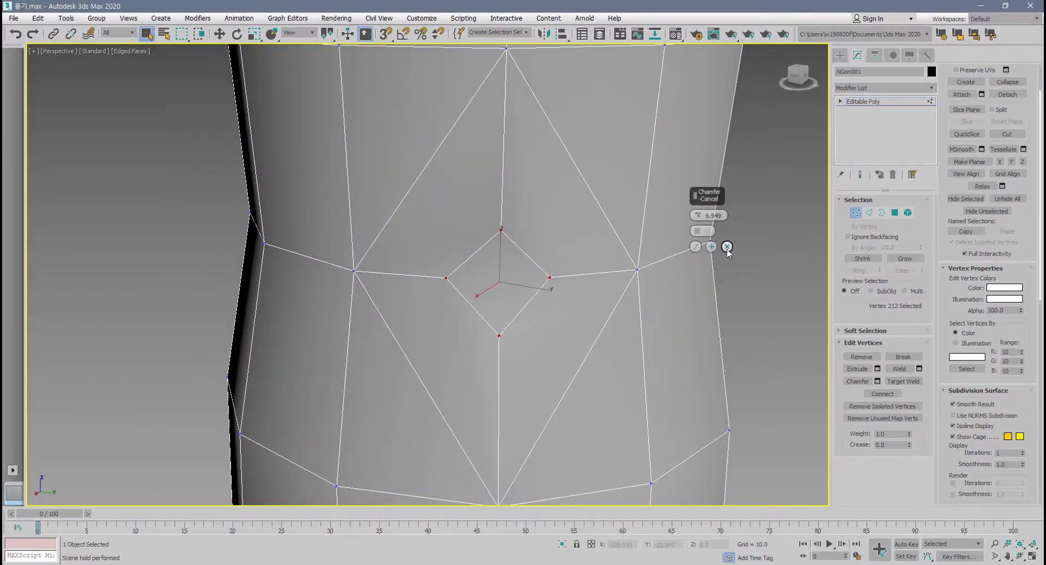
{"action": "scroll", "coordinate": [646, 392], "scroll_direction": "down", "scroll_amount": 3}
{"action": "scroll", "coordinate": [627, 384], "scroll_direction": "up", "scroll_amount": 2}
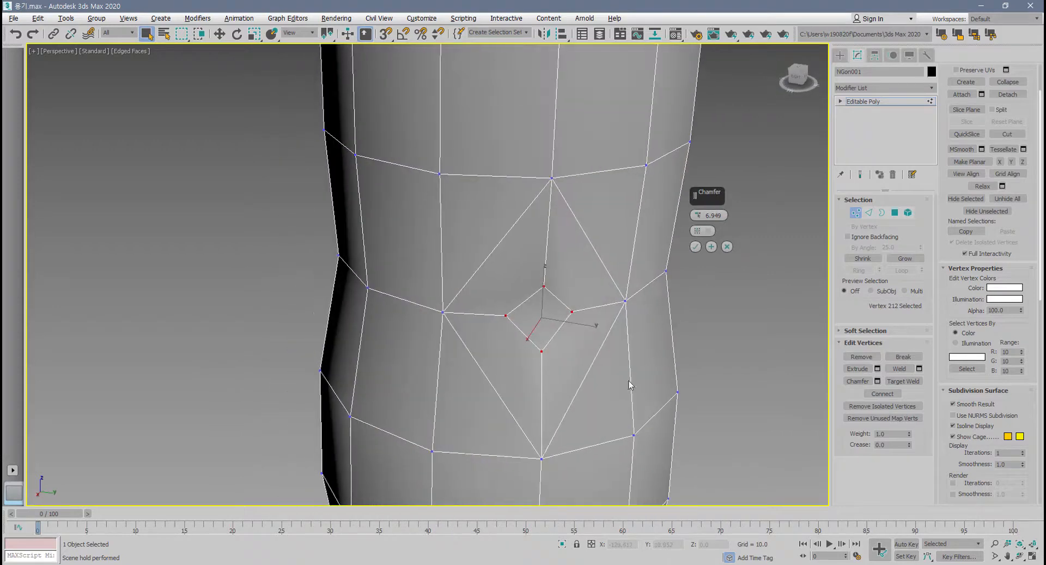
{"action": "left_click", "coordinate": [727, 247]}
Undo the diamond-shaped connection around the front waist vertex and bring the whole bottle back into view.
{"action": "key", "text": "ctrl+z"}
{"action": "key", "text": "ctrl+z"}
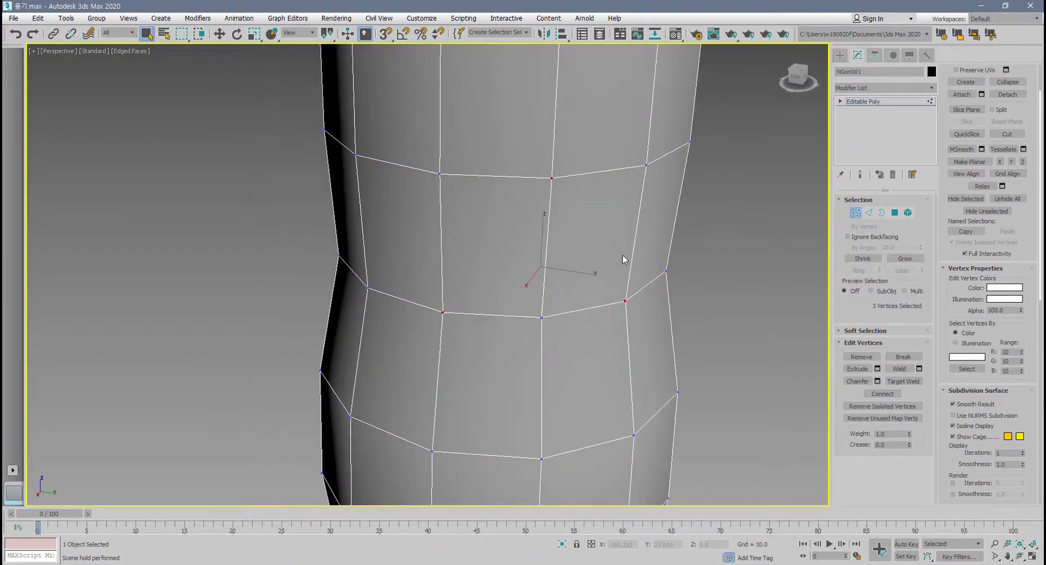
{"action": "middle_click_drag", "start_coordinate": [596, 411], "coordinate": [611, 406]}
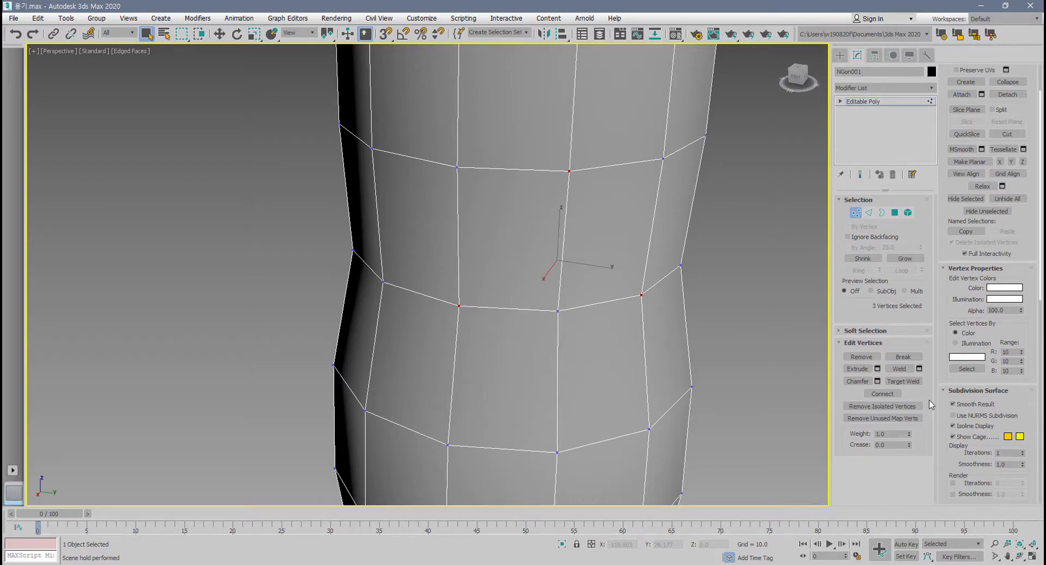
{"action": "middle_click_drag", "start_coordinate": [801, 393], "coordinate": [597, 387]}
{"action": "scroll", "coordinate": [598, 387], "scroll_direction": "down", "scroll_amount": 5}
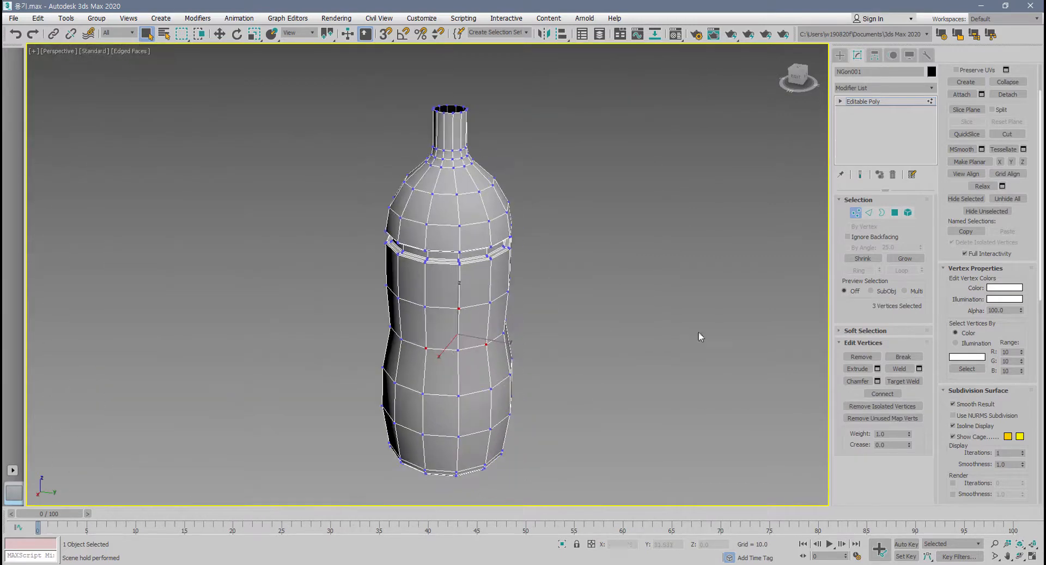
{"action": "left_click", "coordinate": [895, 212]}
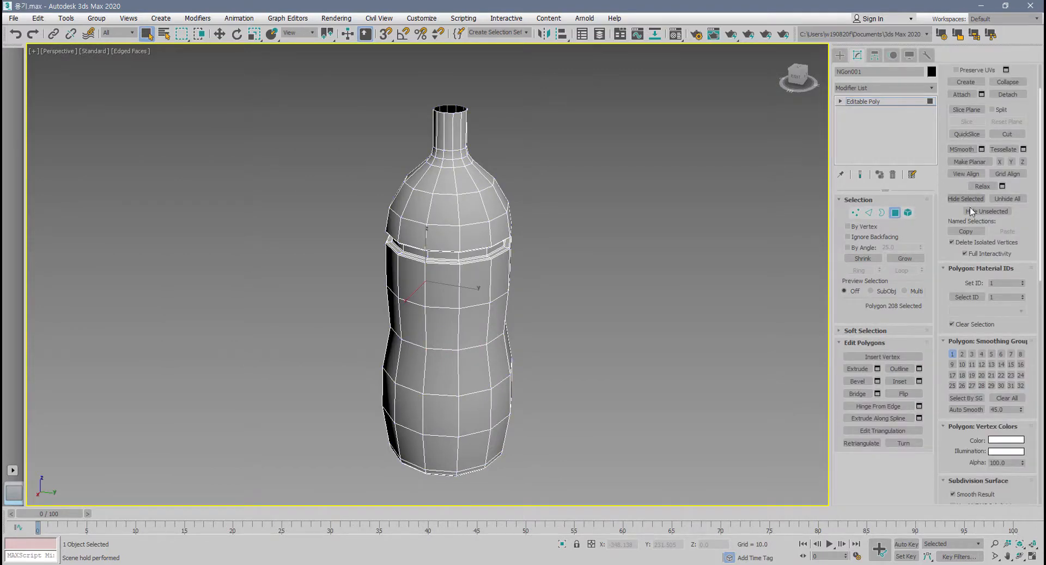
{"action": "left_click", "coordinate": [575, 392]}
{"action": "left_click", "coordinate": [548, 431]}
{"action": "right_click", "coordinate": [681, 444]}
Switch to vertex level and create eight isolated vertices in the empty space around the bottle.
{"action": "left_click", "coordinate": [855, 213]}
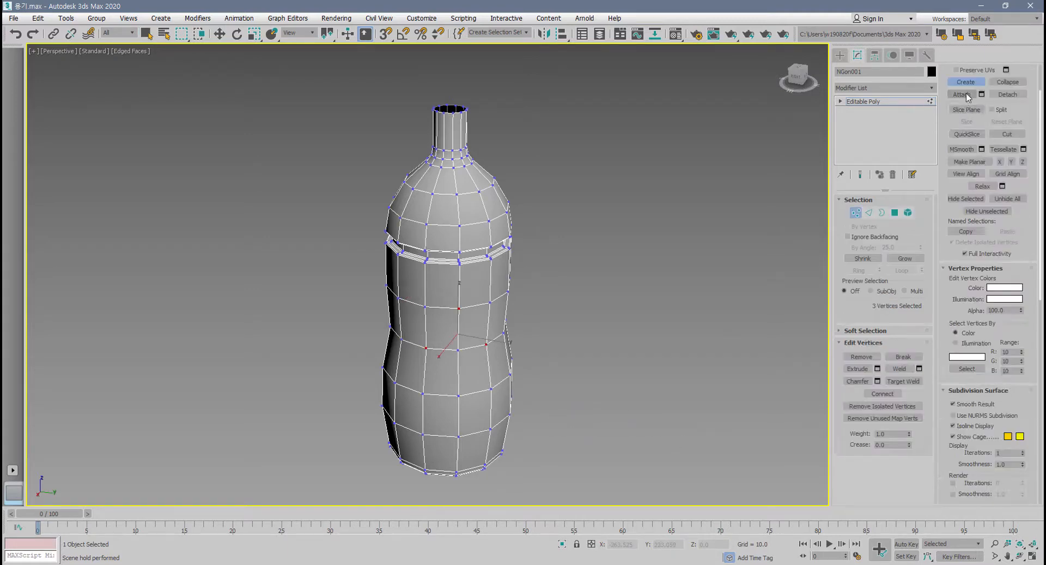
{"action": "left_click", "coordinate": [561, 382]}
{"action": "left_click", "coordinate": [538, 420]}
{"action": "left_click", "coordinate": [581, 464]}
{"action": "left_click", "coordinate": [323, 451]}
{"action": "left_click", "coordinate": [325, 372]}
{"action": "left_click", "coordinate": [360, 416]}
{"action": "left_click", "coordinate": [582, 320]}
{"action": "middle_click_drag", "start_coordinate": [600, 389], "coordinate": [496, 397], "text": "alt"}
{"action": "left_click", "coordinate": [543, 388]}
{"action": "right_click", "coordinate": [579, 450]}
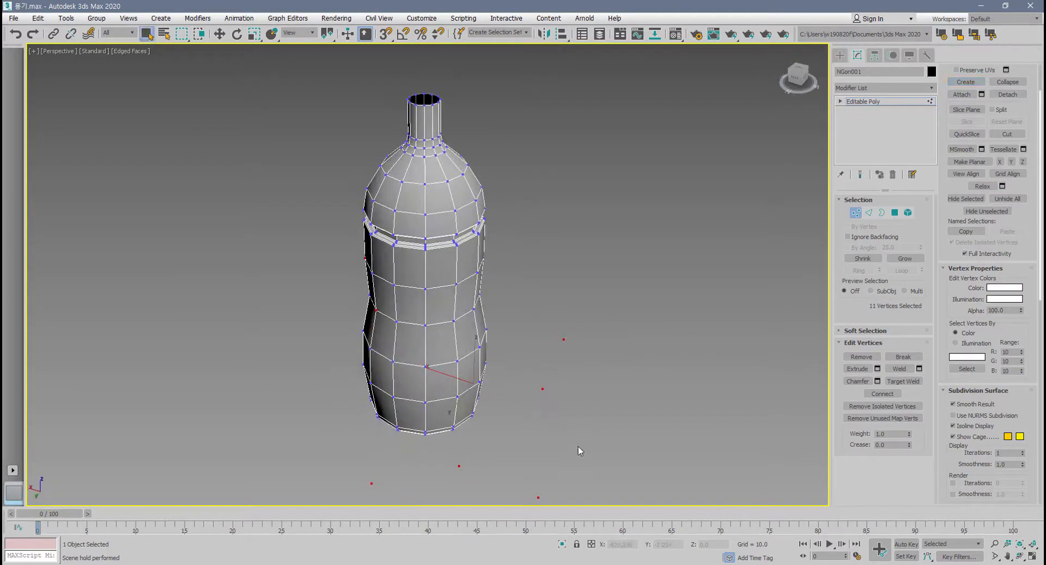
Check the loose vertices around the bottle and delete them all with Remove Isolated Vertices.
{"action": "scroll", "coordinate": [569, 400], "scroll_direction": "down", "scroll_amount": 5}
{"action": "middle_click_drag", "start_coordinate": [569, 411], "coordinate": [600, 414], "text": "alt"}
{"action": "scroll", "coordinate": [597, 415], "scroll_direction": "up", "scroll_amount": 3}
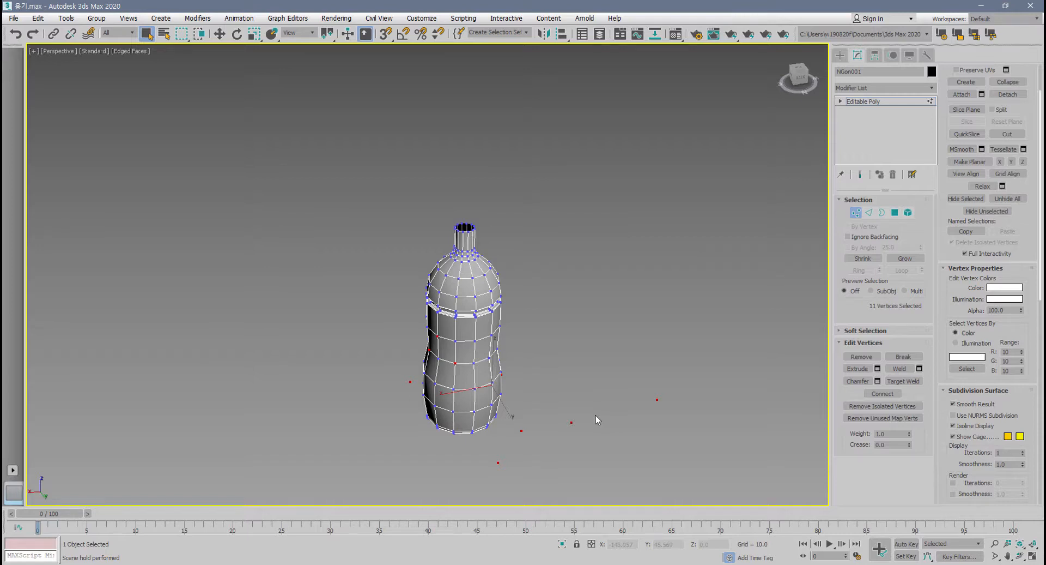
{"action": "scroll", "coordinate": [544, 438], "scroll_direction": "up", "scroll_amount": 5}
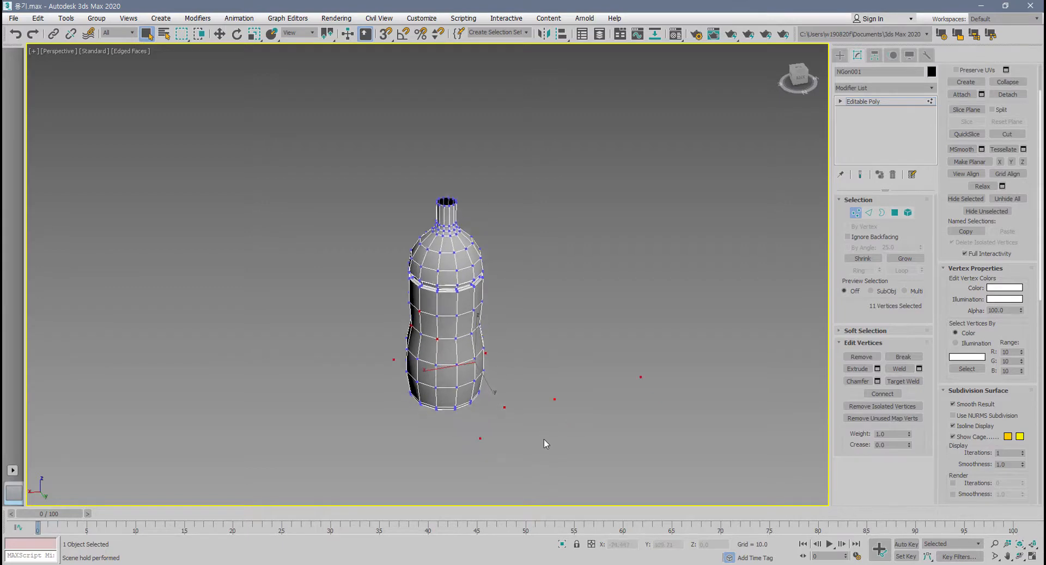
{"action": "left_click", "coordinate": [881, 408]}
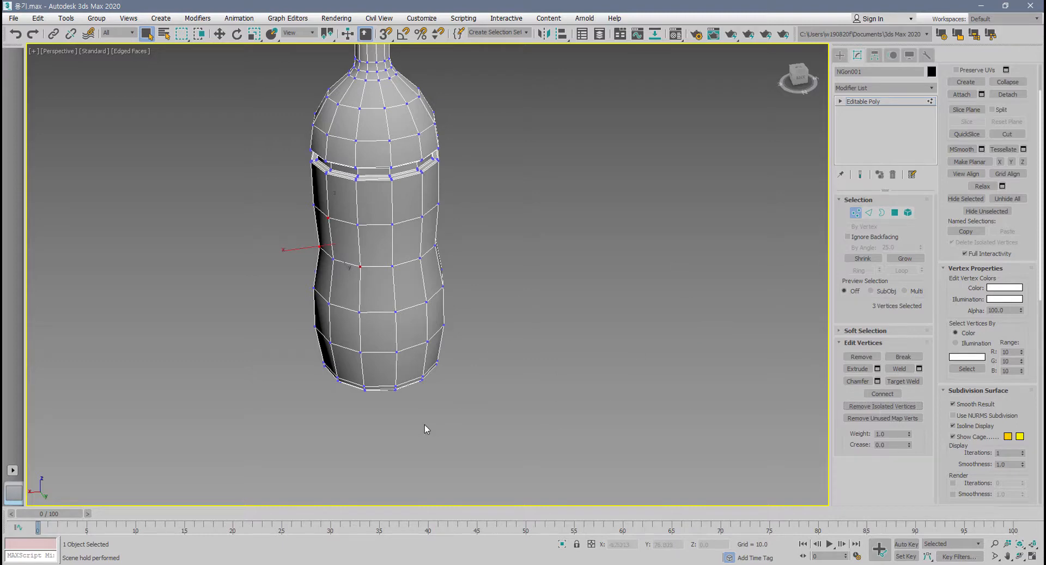
{"action": "scroll", "coordinate": [444, 429], "scroll_direction": "up", "scroll_amount": 3}
{"action": "middle_click_drag", "start_coordinate": [455, 429], "coordinate": [545, 485]}
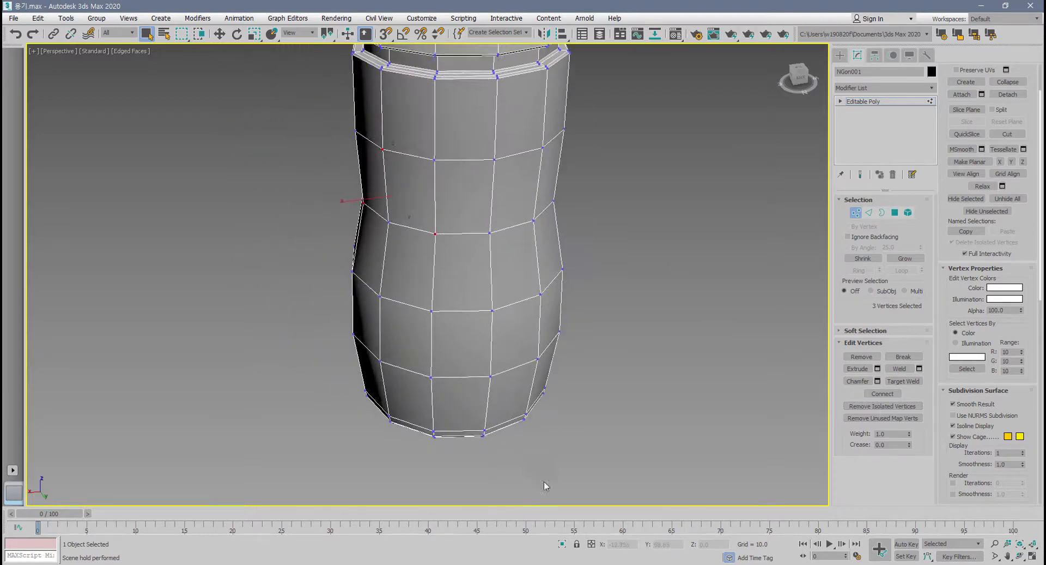
{"action": "key", "text": "ctrl+1"}
{"action": "left_click", "coordinate": [876, 421]}
{"action": "mouse_move", "coordinate": [804, 296]}
{"action": "left_mouse_down"}
{"action": "mouse_move", "coordinate": [761, 307]}
{"action": "mouse_move", "coordinate": [632, 286]}
{"action": "mouse_move", "coordinate": [826, 275]}
{"action": "mouse_move", "coordinate": [818, 324]}
{"action": "left_mouse_up"}
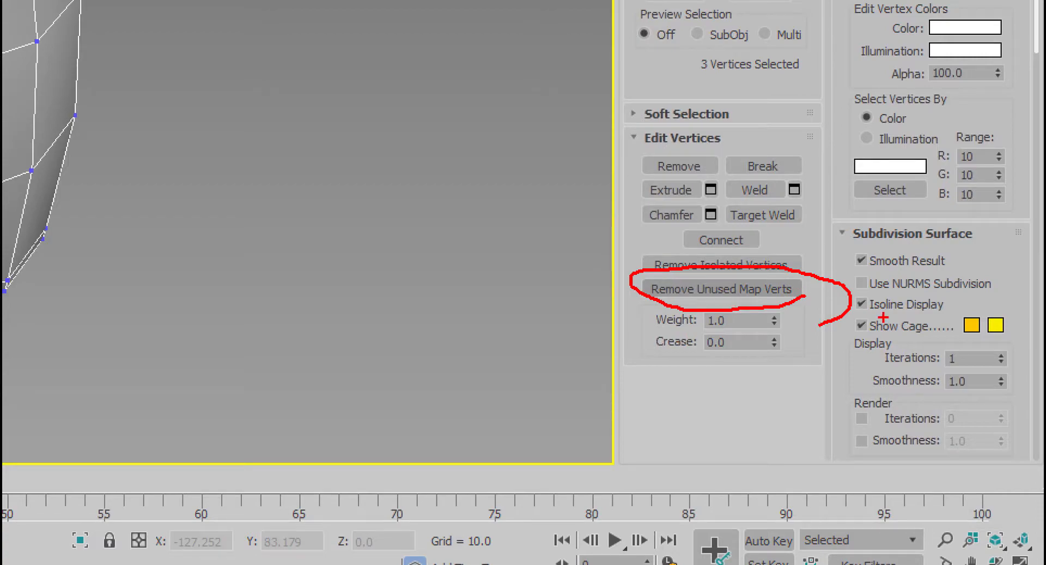
{"action": "key", "text": "Escape"}
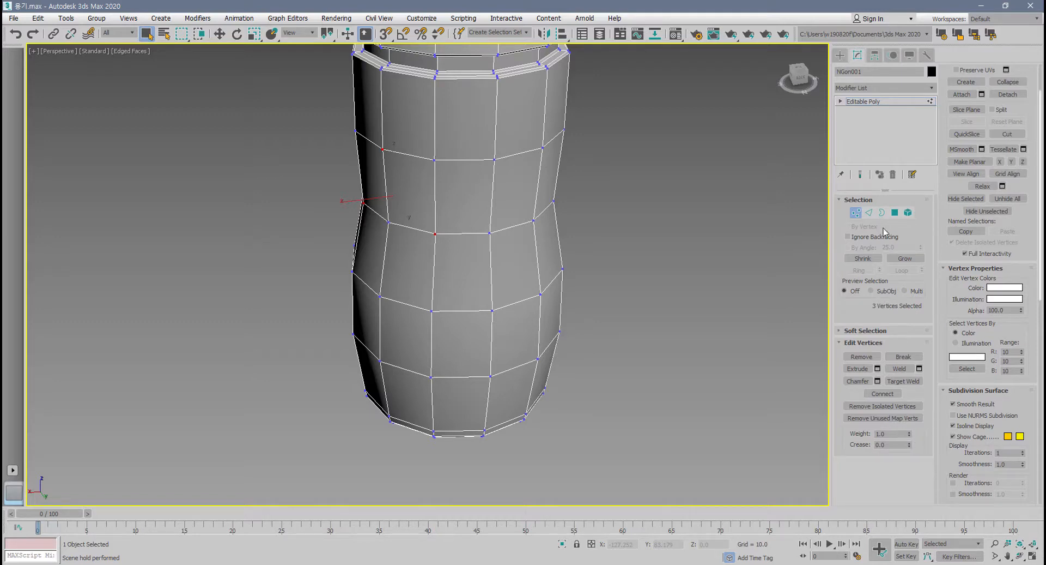
Switch from edge to border level and examine the Edit Borders commands, especially Cap, with the bottle's neck opening in view.
{"action": "left_click", "coordinate": [867, 213]}
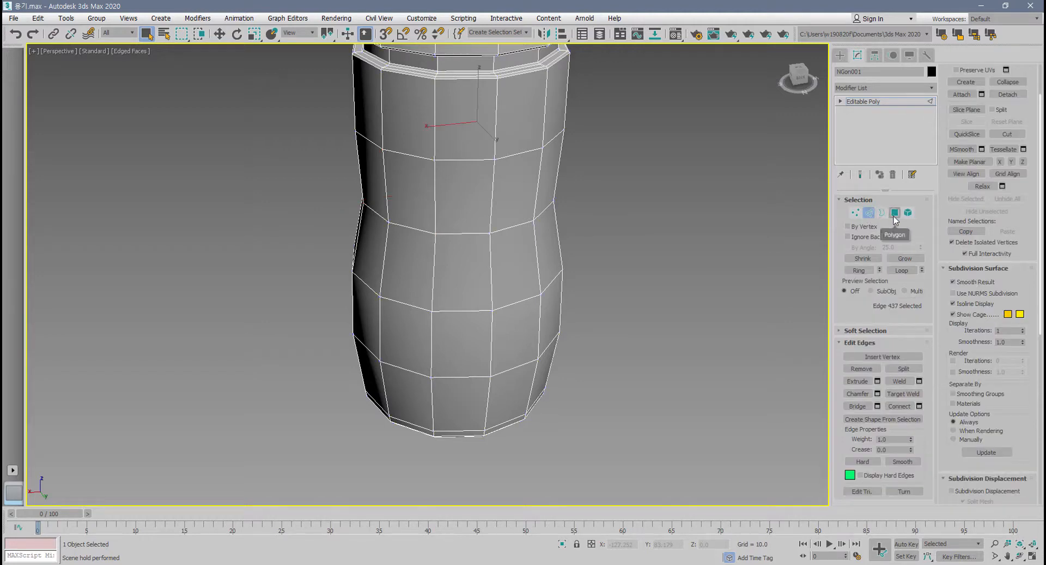
{"action": "scroll", "coordinate": [643, 321], "scroll_direction": "down", "scroll_amount": 5}
{"action": "middle_click_drag", "start_coordinate": [611, 358], "coordinate": [574, 475]}
{"action": "scroll", "coordinate": [597, 321], "scroll_direction": "up", "scroll_amount": 5}
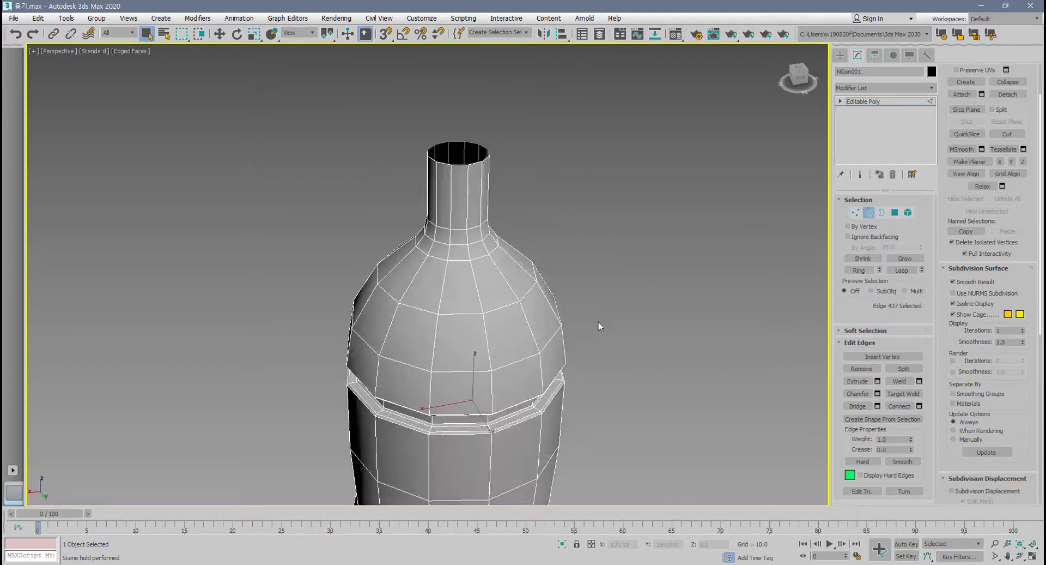
{"action": "left_click", "coordinate": [882, 212]}
{"action": "middle_click_drag", "start_coordinate": [572, 230], "coordinate": [646, 272]}
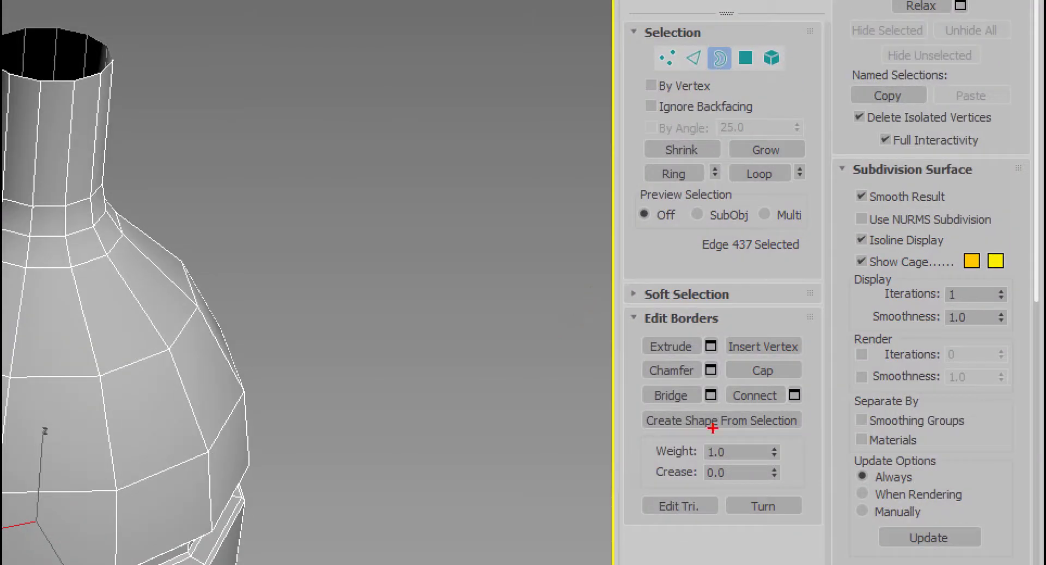
{"action": "left_click_drag", "start_coordinate": [899, 423], "coordinate": [867, 432]}
{"action": "mouse_move", "coordinate": [690, 497]}
{"action": "left_mouse_down"}
{"action": "mouse_move", "coordinate": [676, 324]}
{"action": "mouse_move", "coordinate": [820, 526]}
{"action": "mouse_move", "coordinate": [655, 330]}
{"action": "mouse_move", "coordinate": [790, 442]}
{"action": "left_mouse_up"}
{"action": "mouse_move", "coordinate": [723, 384]}
{"action": "left_mouse_down"}
{"action": "mouse_move", "coordinate": [817, 385]}
{"action": "mouse_move", "coordinate": [733, 349]}
{"action": "mouse_move", "coordinate": [722, 381]}
{"action": "mouse_move", "coordinate": [818, 353]}
{"action": "mouse_move", "coordinate": [718, 354]}
{"action": "left_mouse_up"}
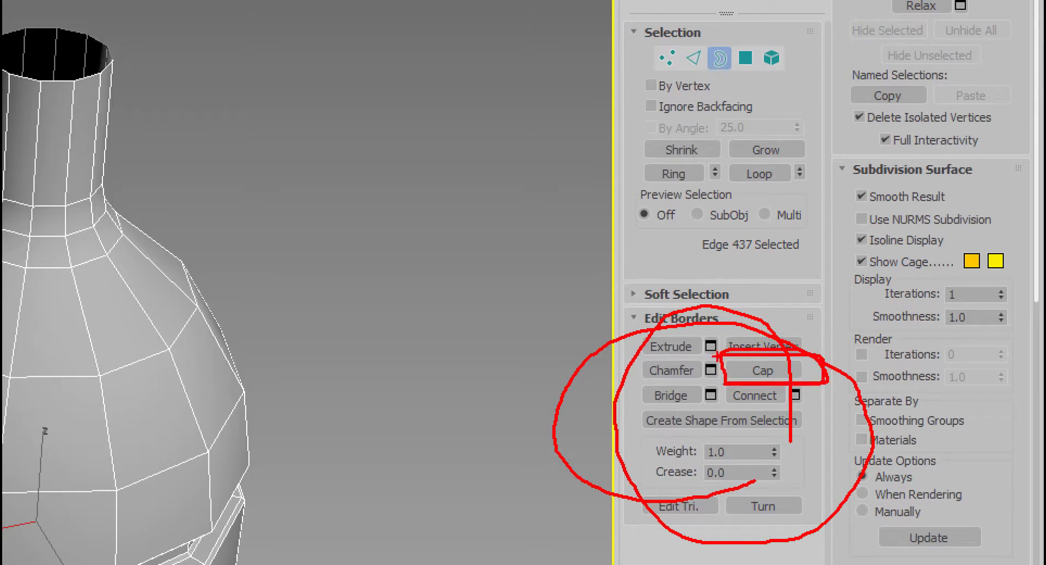
{"action": "key", "text": "Escape"}
{"action": "middle_click_drag", "start_coordinate": [760, 320], "coordinate": [743, 329], "text": "alt"}
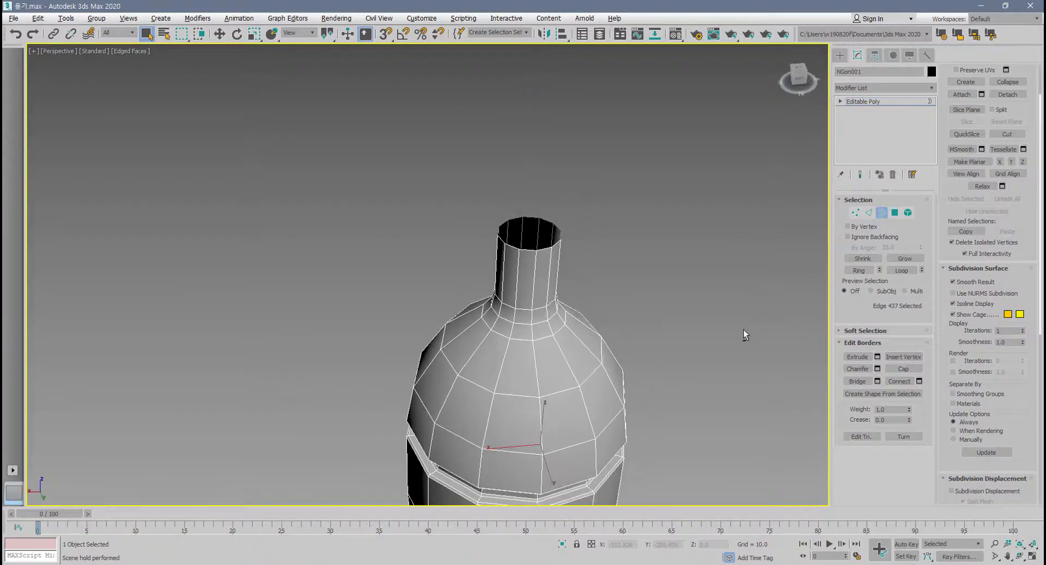
Select the open border at the top of the bottle's neck, try Cap on it, and undo the cap.
{"action": "left_click", "coordinate": [548, 251]}
{"action": "scroll", "coordinate": [542, 255], "scroll_direction": "up", "scroll_amount": 8}
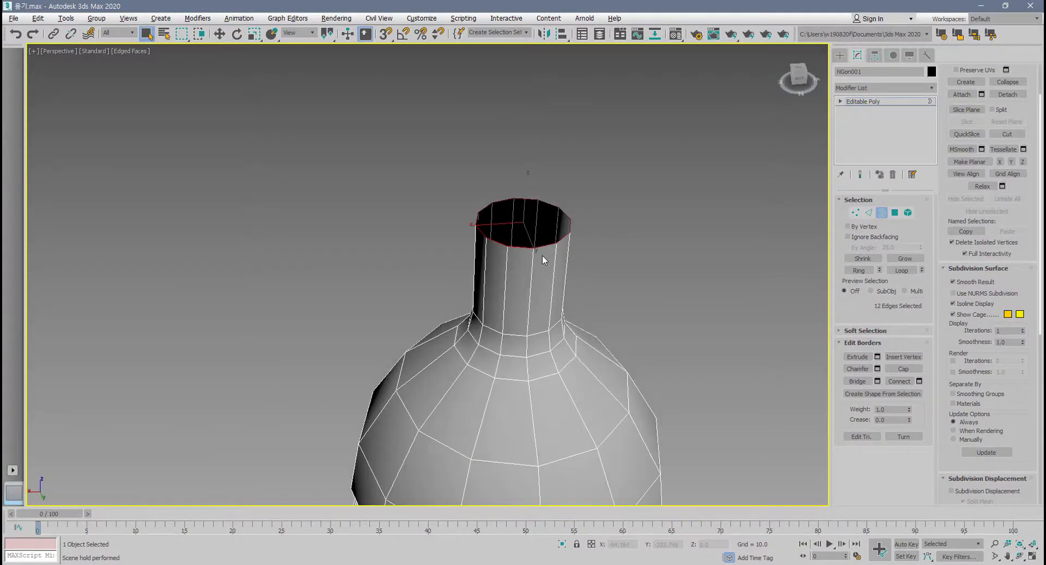
{"action": "left_click", "coordinate": [902, 371]}
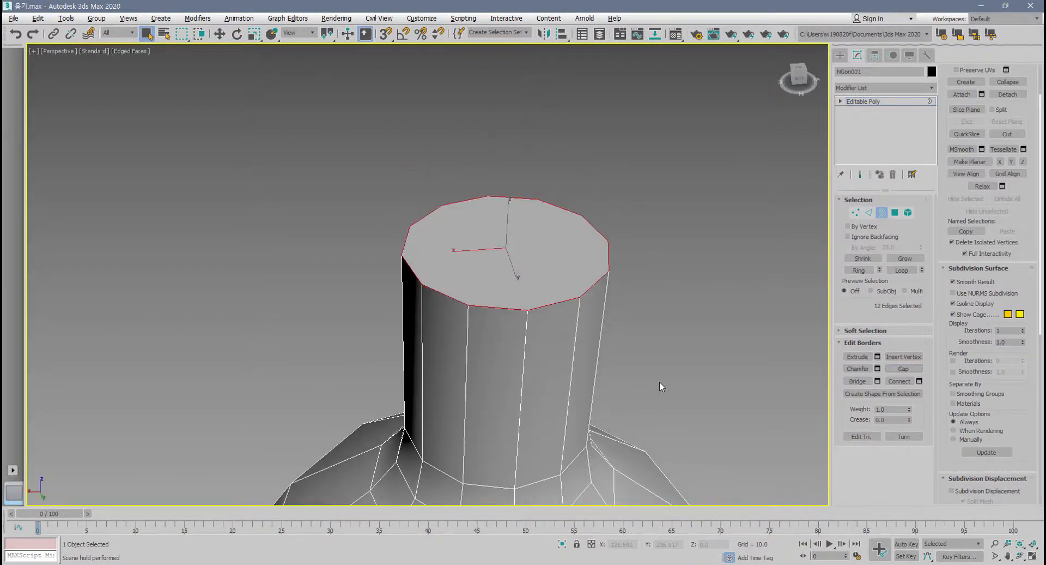
{"action": "key", "text": "ctrl+z"}
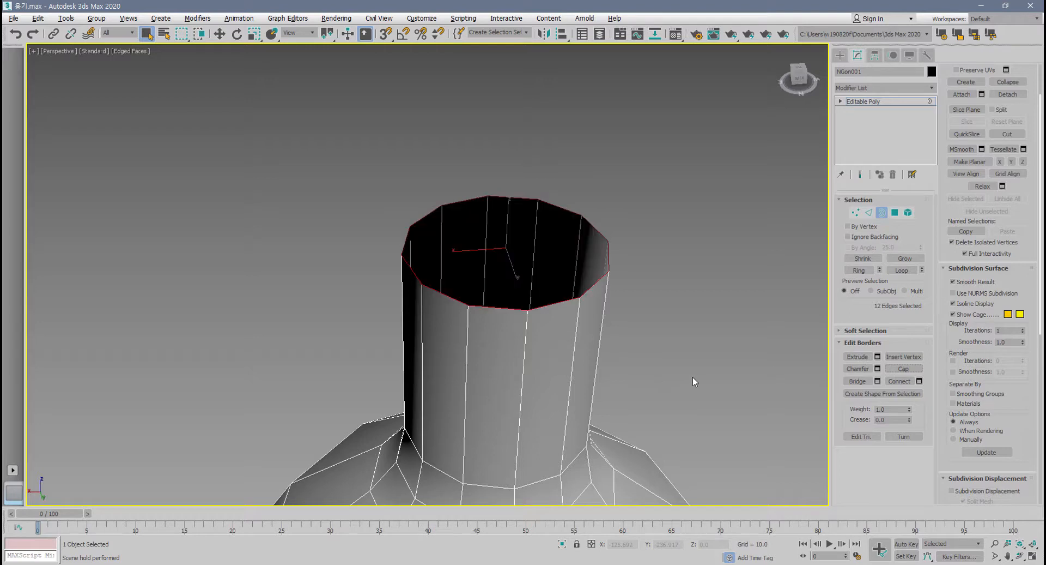
{"action": "left_click", "coordinate": [903, 368]}
Select the whole bottle at element level, flip its normals inside out, and flip them back.
{"action": "left_click", "coordinate": [908, 212]}
{"action": "scroll", "coordinate": [736, 306], "scroll_direction": "down", "scroll_amount": 8}
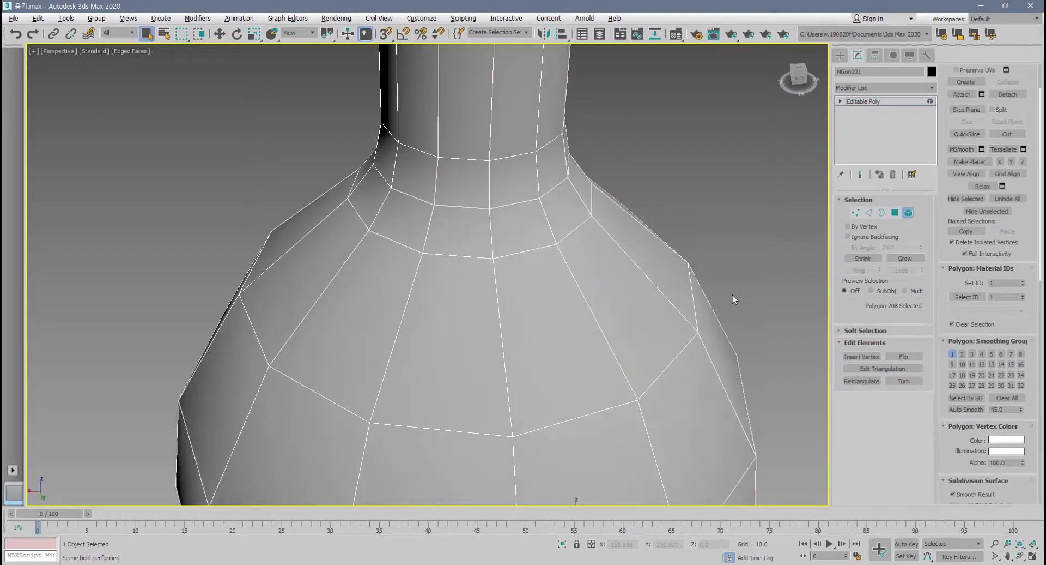
{"action": "left_click", "coordinate": [718, 319]}
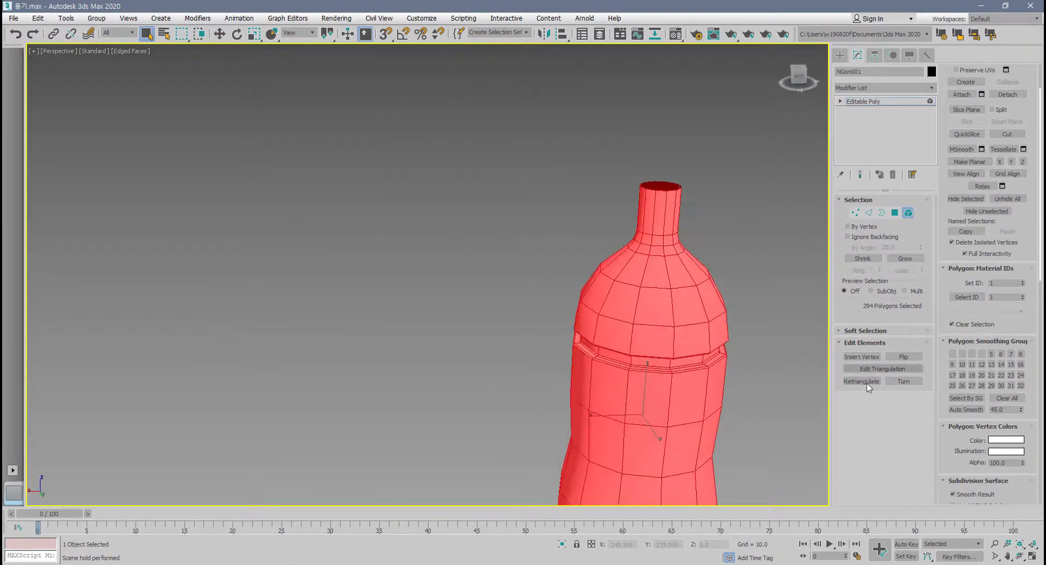
{"action": "middle_click_drag", "start_coordinate": [695, 341], "coordinate": [566, 282]}
{"action": "left_click", "coordinate": [905, 357]}
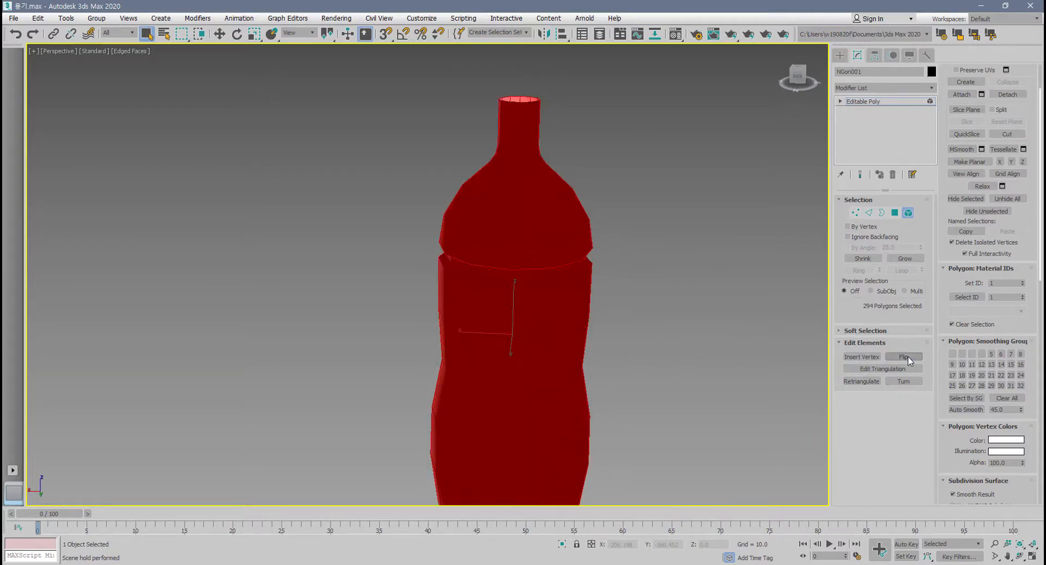
{"action": "left_click", "coordinate": [905, 357]}
{"action": "middle_click_drag", "start_coordinate": [728, 361], "coordinate": [584, 351]}
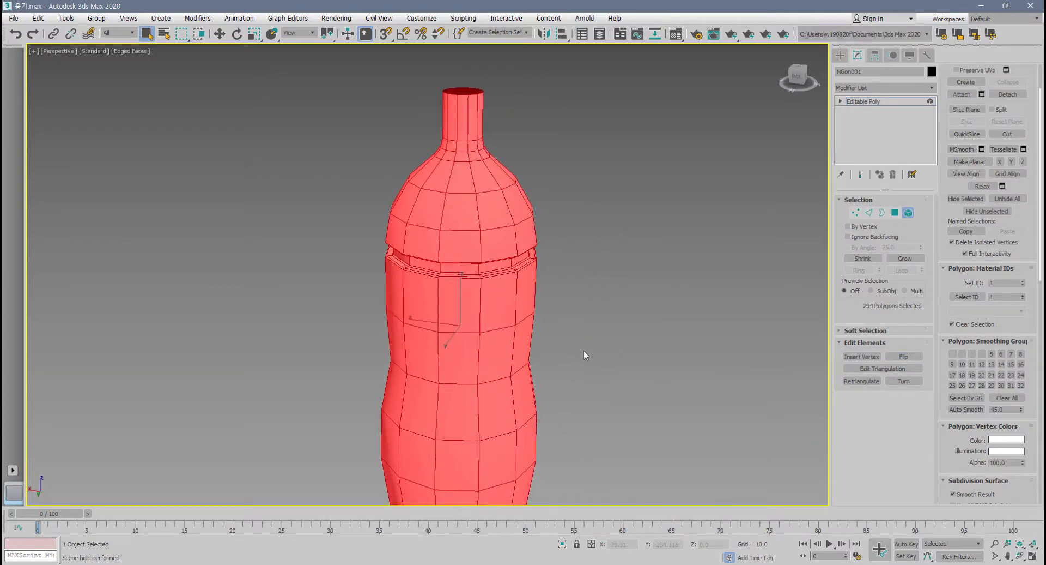
Clone the selected bottle to an element beside the original along the X axis, and undo the copy.
{"action": "key", "text": "w"}
{"action": "left_click_drag", "start_coordinate": [430, 327], "coordinate": [248, 317], "text": "shift"}
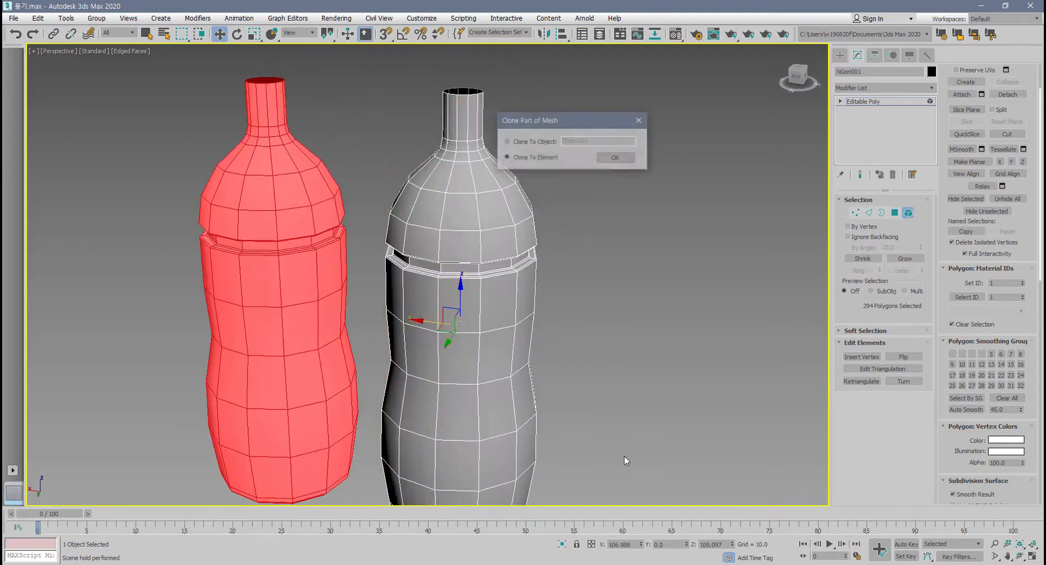
{"action": "left_click", "coordinate": [618, 159]}
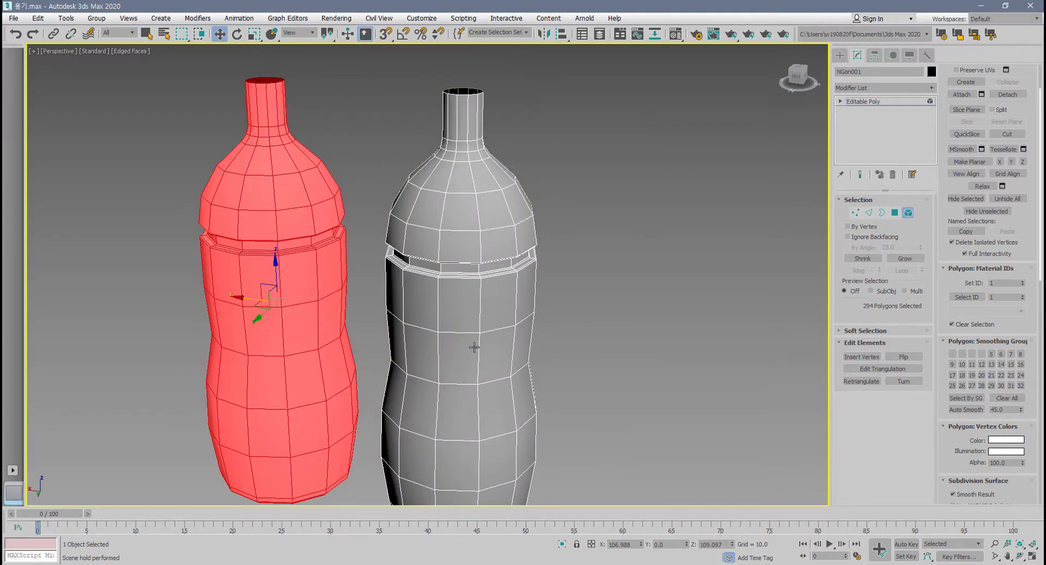
{"action": "key", "text": "ctrl+z"}
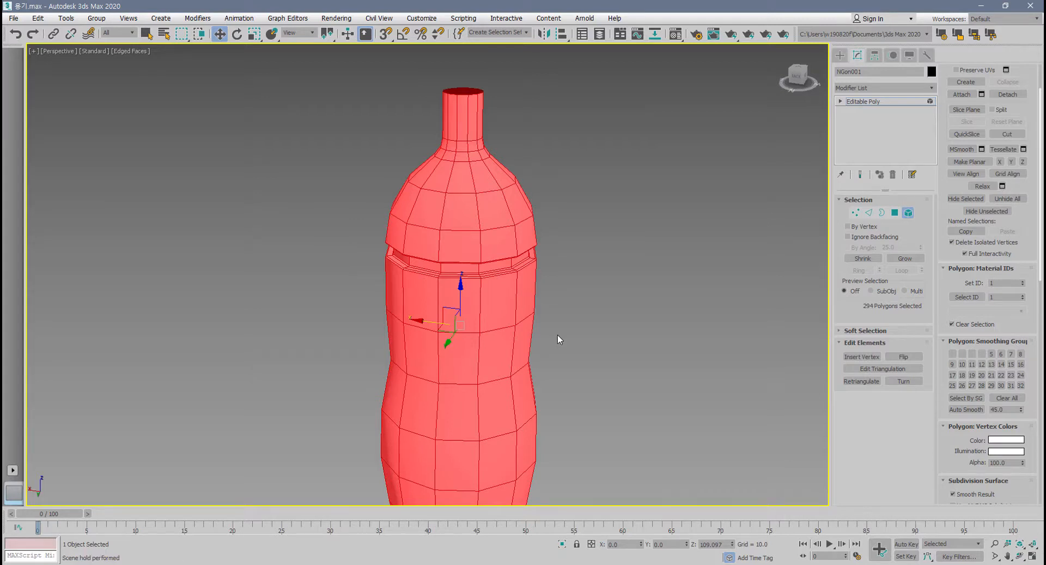
Leave element level and examine the Repeat Last command and the constraints in the Edit Geometry section.
{"action": "left_click", "coordinate": [908, 212]}
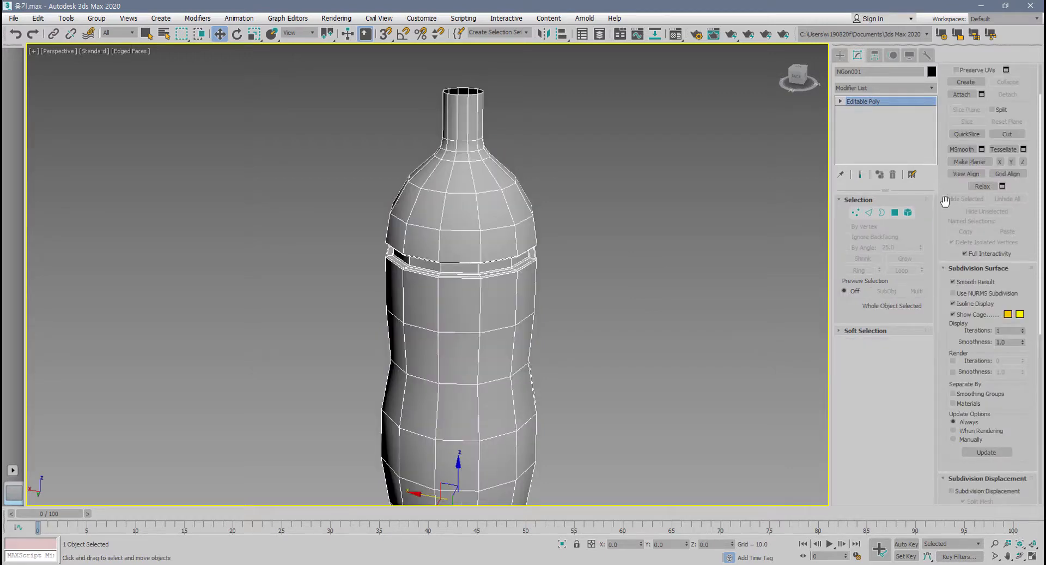
{"action": "scroll", "coordinate": [945, 194], "scroll_direction": "up", "scroll_amount": 2}
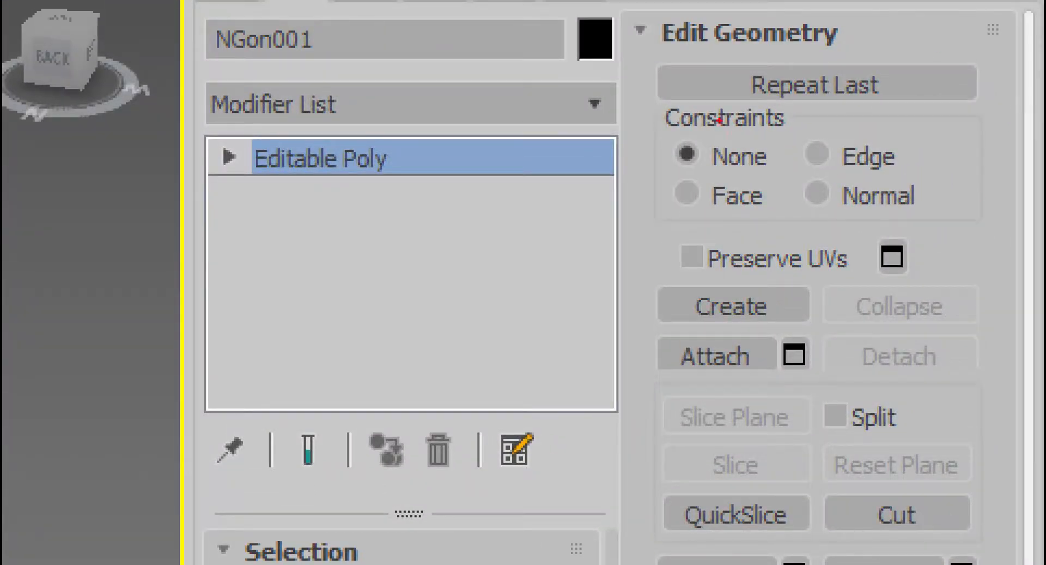
{"action": "mouse_move", "coordinate": [639, 62]}
{"action": "left_mouse_down"}
{"action": "mouse_move", "coordinate": [596, 235]}
{"action": "mouse_move", "coordinate": [687, 267]}
{"action": "mouse_move", "coordinate": [840, 259]}
{"action": "mouse_move", "coordinate": [1028, 73]}
{"action": "mouse_move", "coordinate": [677, 21]}
{"action": "mouse_move", "coordinate": [624, 182]}
{"action": "mouse_move", "coordinate": [871, 223]}
{"action": "mouse_move", "coordinate": [975, 3]}
{"action": "mouse_move", "coordinate": [582, 13]}
{"action": "left_mouse_up"}
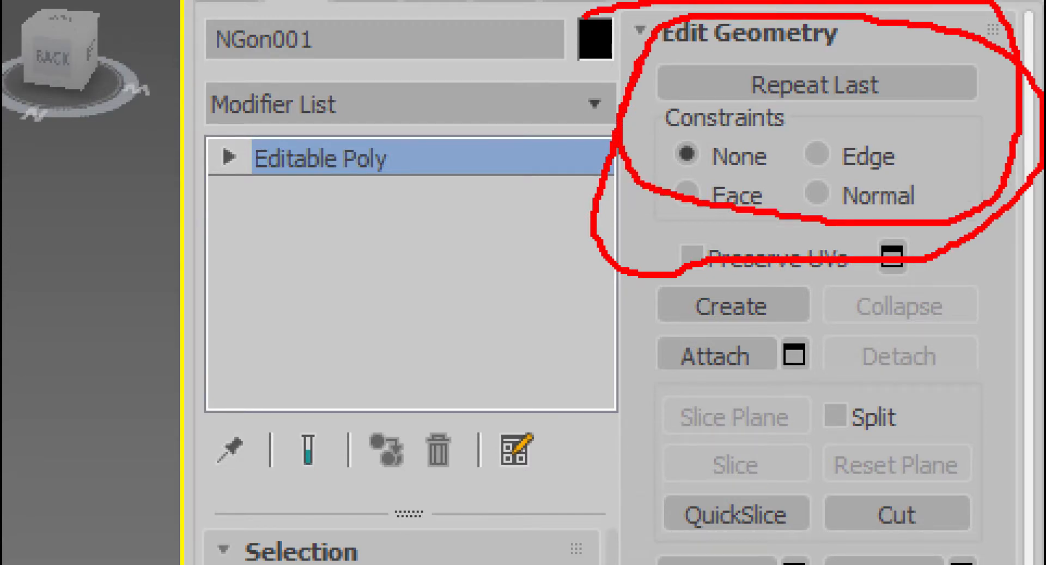
{"action": "key", "text": "Escape"}
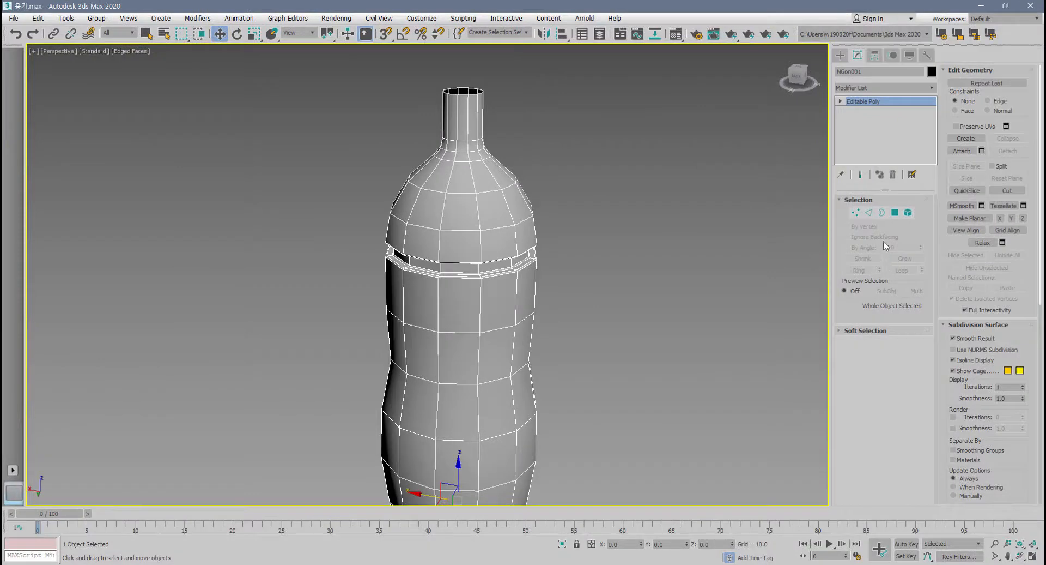
Select one polygon on the bottle's shoulder at polygon level and extrude it by 10.0.
{"action": "left_click", "coordinate": [894, 212]}
{"action": "left_click", "coordinate": [427, 213]}
{"action": "scroll", "coordinate": [427, 216], "scroll_direction": "up", "scroll_amount": 2}
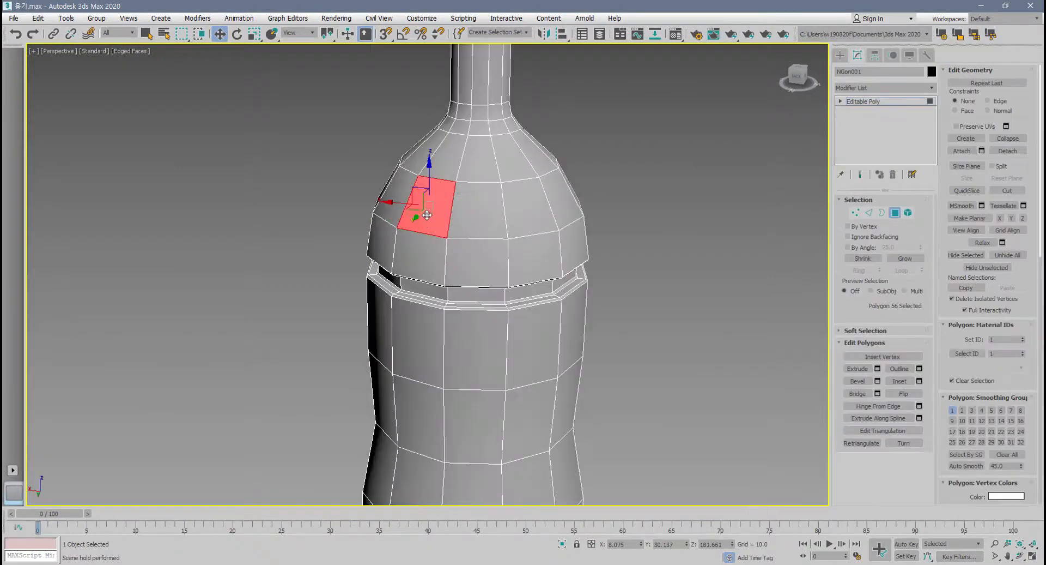
{"action": "middle_click_drag", "start_coordinate": [427, 216], "coordinate": [402, 254]}
{"action": "scroll", "coordinate": [437, 253], "scroll_direction": "up", "scroll_amount": 4}
{"action": "middle_click_drag", "start_coordinate": [403, 254], "coordinate": [358, 257]}
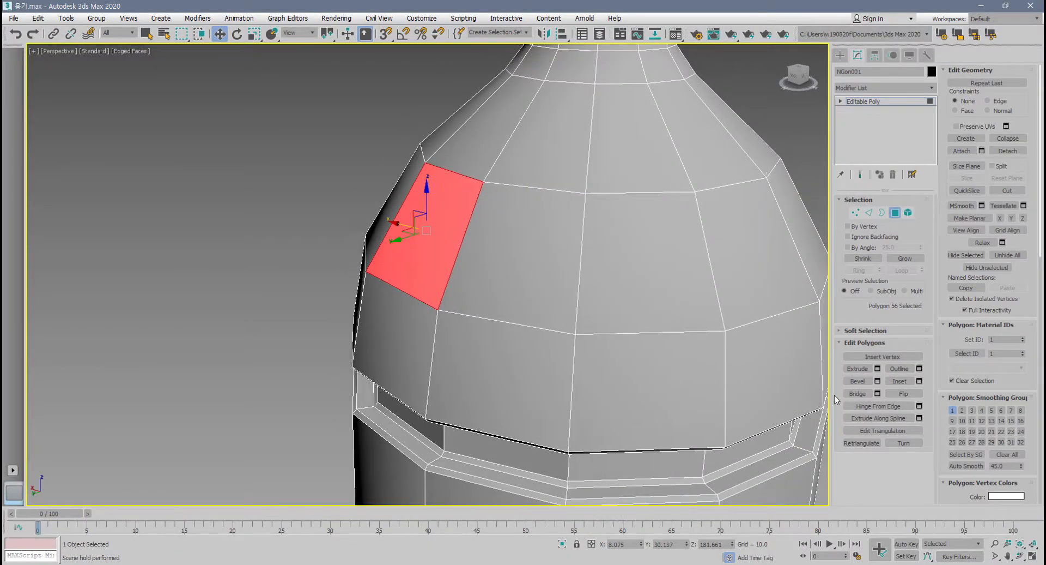
{"action": "left_click", "coordinate": [877, 369]}
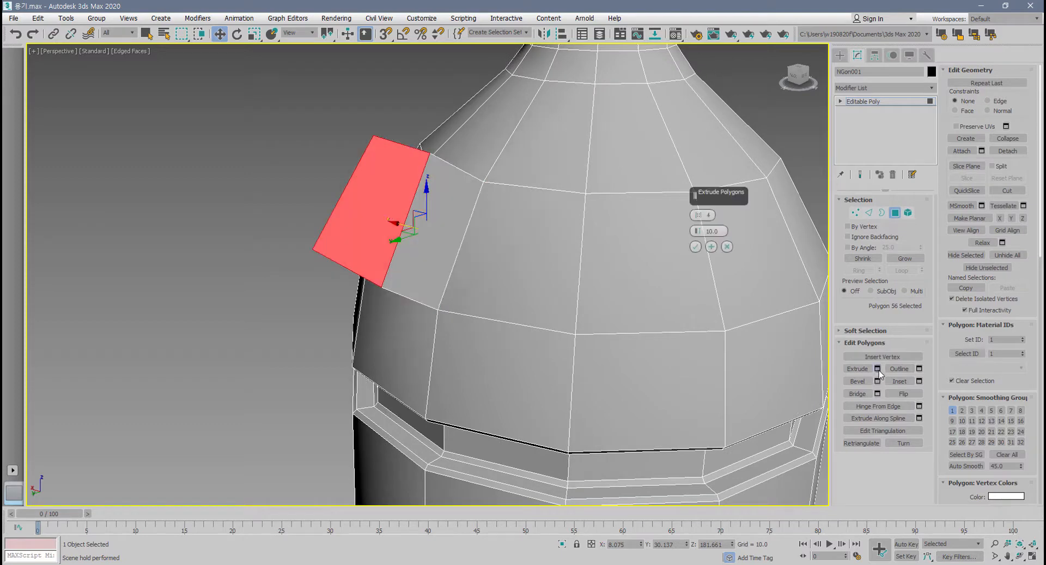
{"action": "left_click", "coordinate": [696, 247]}
Select the shoulder polygon one face away from the extruded one and apply the same extrusion to it with Repeat Last.
{"action": "left_click", "coordinate": [604, 275]}
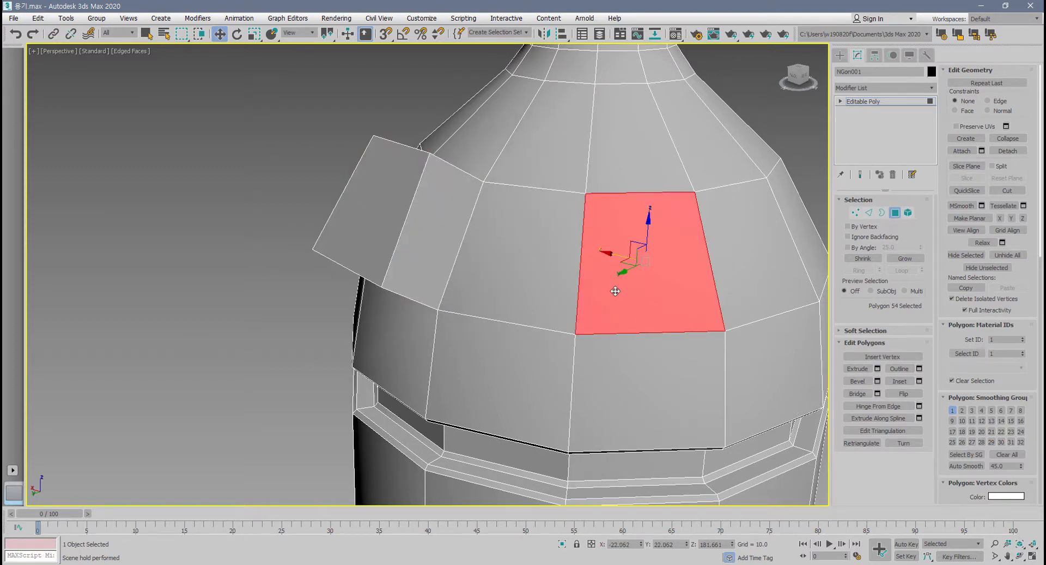
{"action": "scroll", "coordinate": [613, 290], "scroll_direction": "down", "scroll_amount": 3}
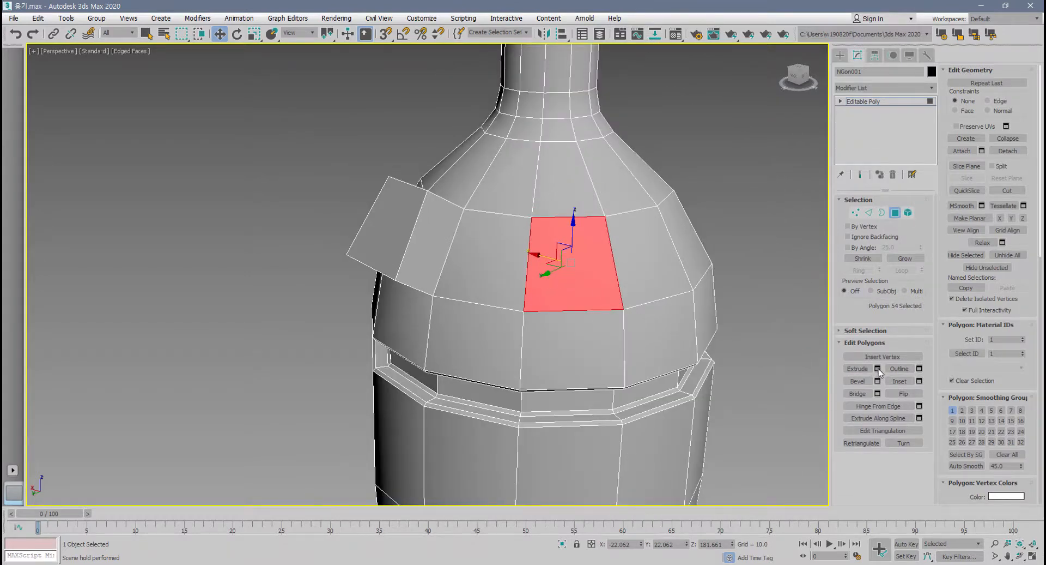
{"action": "left_click", "coordinate": [877, 369]}
{"action": "left_click", "coordinate": [727, 247]}
{"action": "left_click", "coordinate": [992, 84]}
Select two more alternate polygons around the shoulder ring and extrude both with Repeat Last.
{"action": "middle_click_drag", "start_coordinate": [656, 362], "coordinate": [567, 354], "text": "alt"}
{"action": "left_click", "coordinate": [765, 346]}
{"action": "scroll", "coordinate": [728, 387], "scroll_direction": "down", "scroll_amount": 4}
{"action": "middle_click_drag", "start_coordinate": [728, 387], "coordinate": [434, 334]}
{"action": "left_click", "coordinate": [500, 309], "text": "ctrl"}
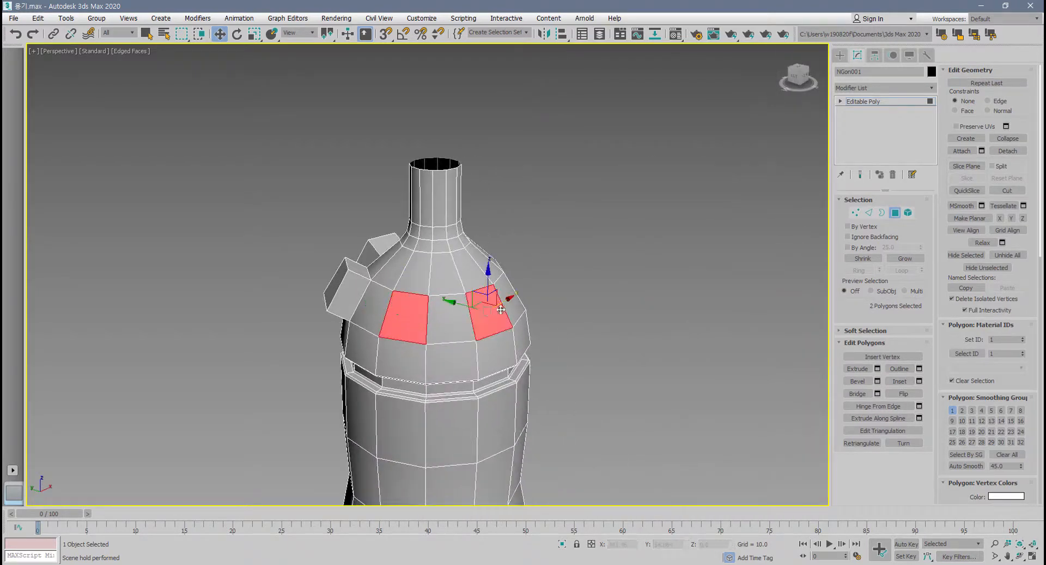
{"action": "left_click", "coordinate": [1005, 82]}
Select two more alternate polygons on the far side of the shoulder ring and extrude both with Repeat Last.
{"action": "middle_click_drag", "start_coordinate": [639, 336], "coordinate": [666, 367], "text": "alt"}
{"action": "left_click", "coordinate": [572, 347]}
{"action": "left_click", "coordinate": [666, 367], "text": "ctrl"}
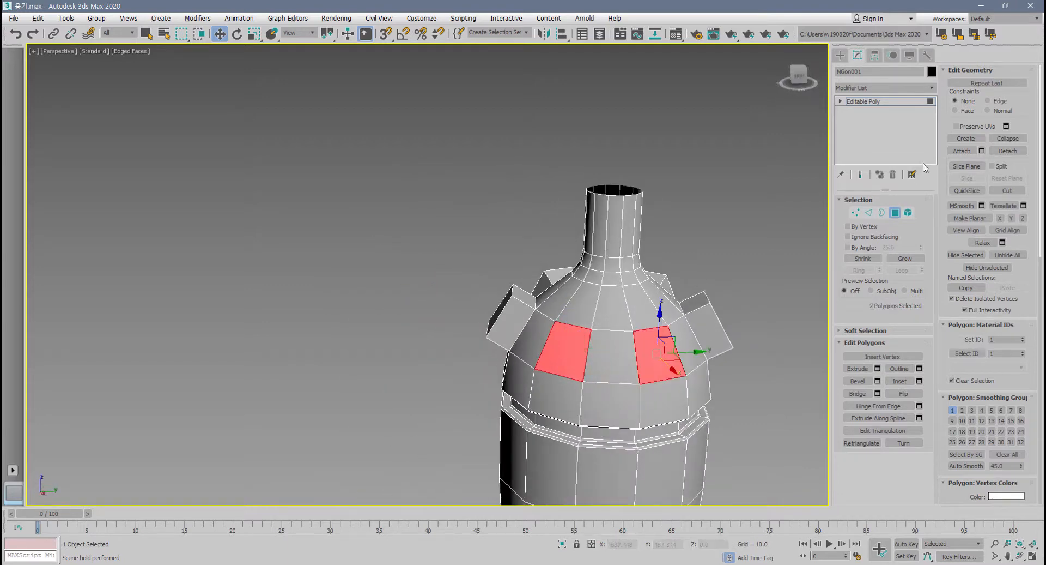
{"action": "left_click", "coordinate": [986, 82]}
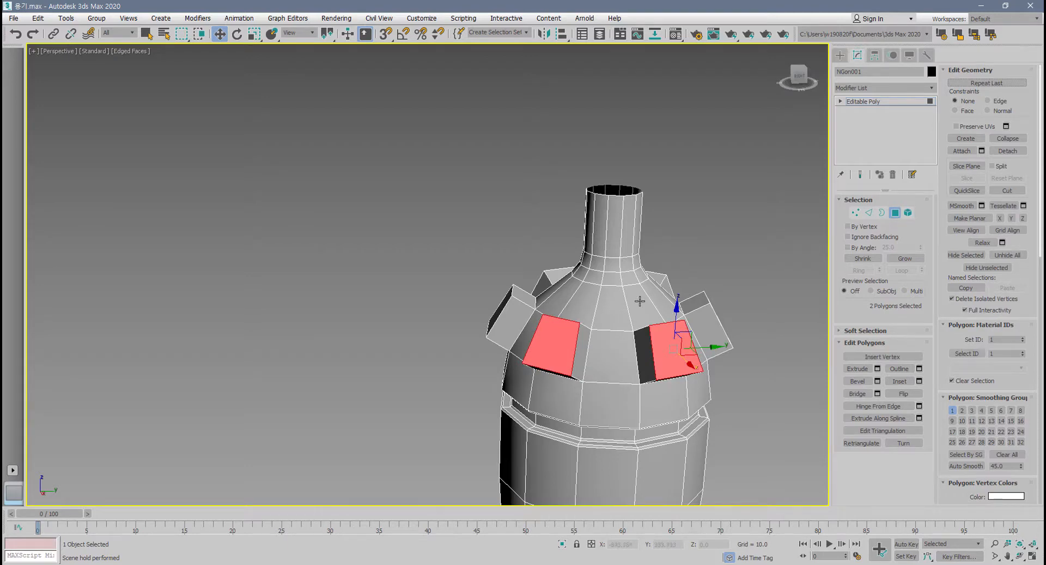
{"action": "middle_click_drag", "start_coordinate": [640, 300], "coordinate": [561, 285], "text": "alt"}
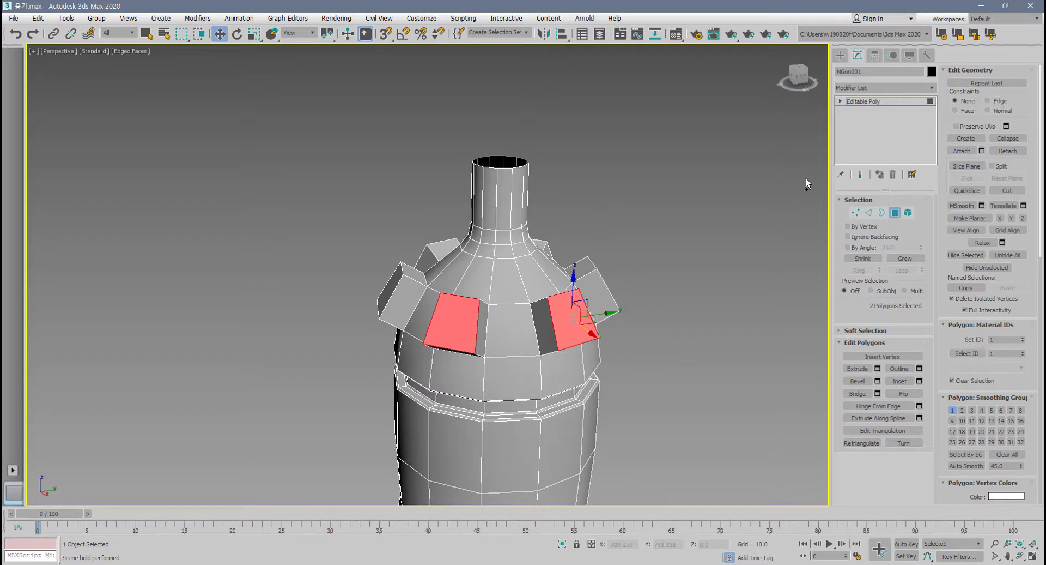
Undo all the alternate polygon extrusions around the bottle's shoulder.
{"action": "middle_click_drag", "start_coordinate": [806, 178], "coordinate": [800, 182], "text": "alt"}
{"action": "key", "text": "ctrl+z"}
{"action": "key", "text": "ctrl+z"}
{"action": "key", "text": "ctrl+z"}
{"action": "key", "text": "ctrl+z"}
{"action": "key", "text": "ctrl+z"}
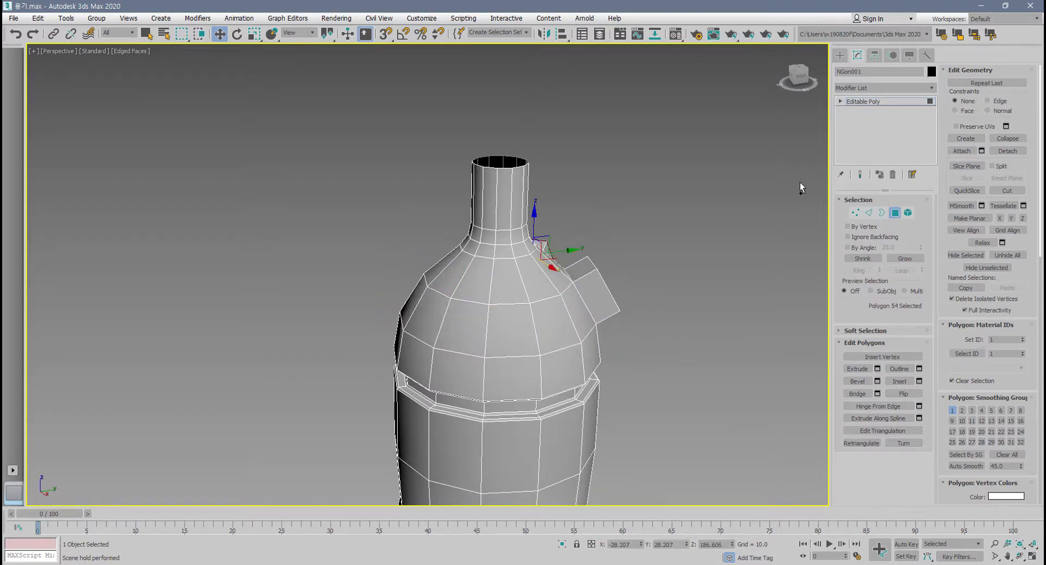
{"action": "middle_click_drag", "start_coordinate": [732, 217], "coordinate": [762, 223]}
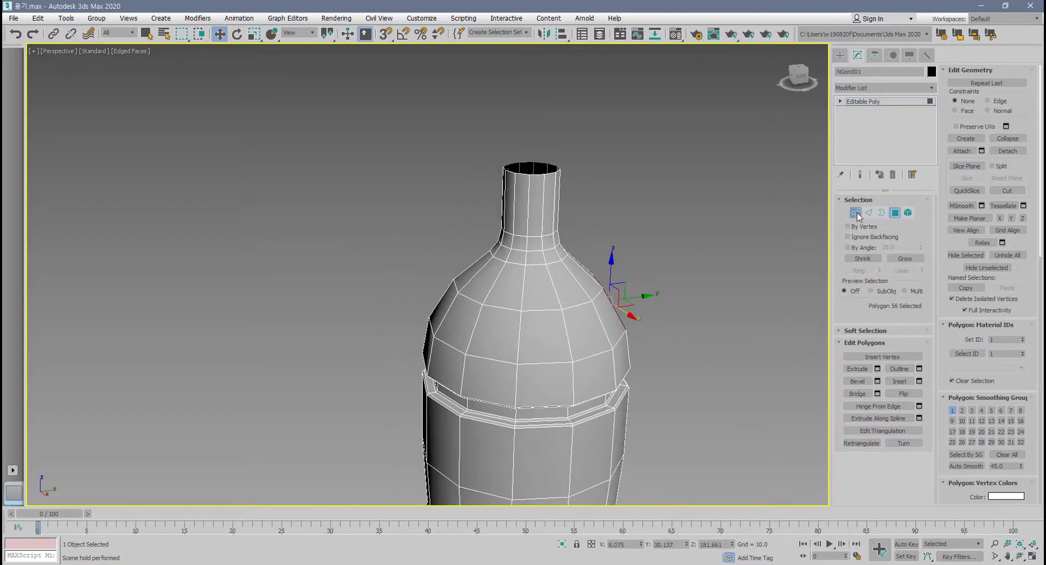
Switch to vertex level and select the silhouette vertex on the upper shoulder ring.
{"action": "left_click", "coordinate": [856, 212]}
{"action": "left_click", "coordinate": [455, 287]}
{"action": "scroll", "coordinate": [453, 286], "scroll_direction": "up", "scroll_amount": 5}
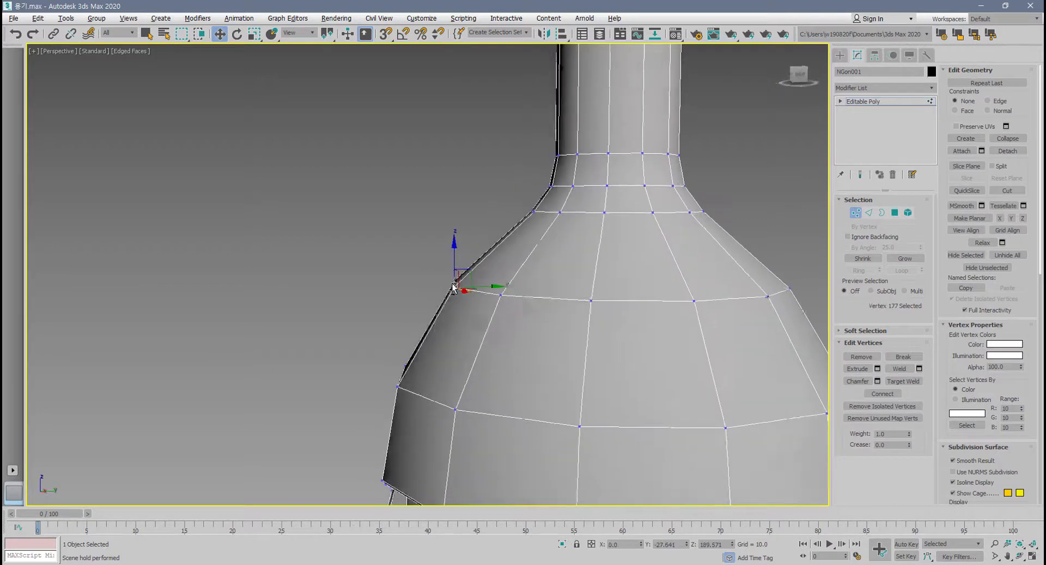
{"action": "scroll", "coordinate": [453, 287], "scroll_direction": "up", "scroll_amount": 6}
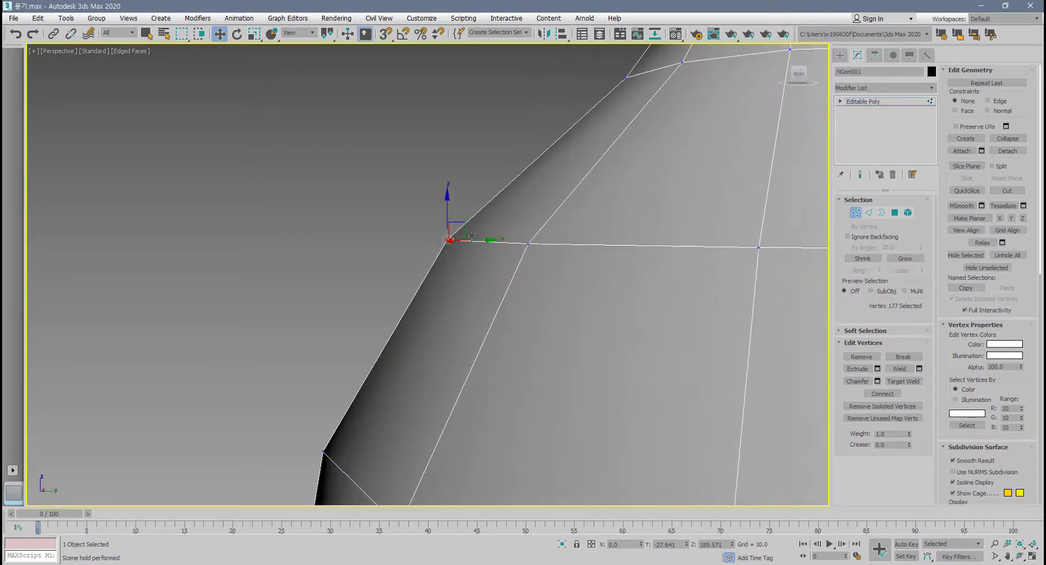
{"action": "scroll", "coordinate": [471, 235], "scroll_direction": "down", "scroll_amount": 2}
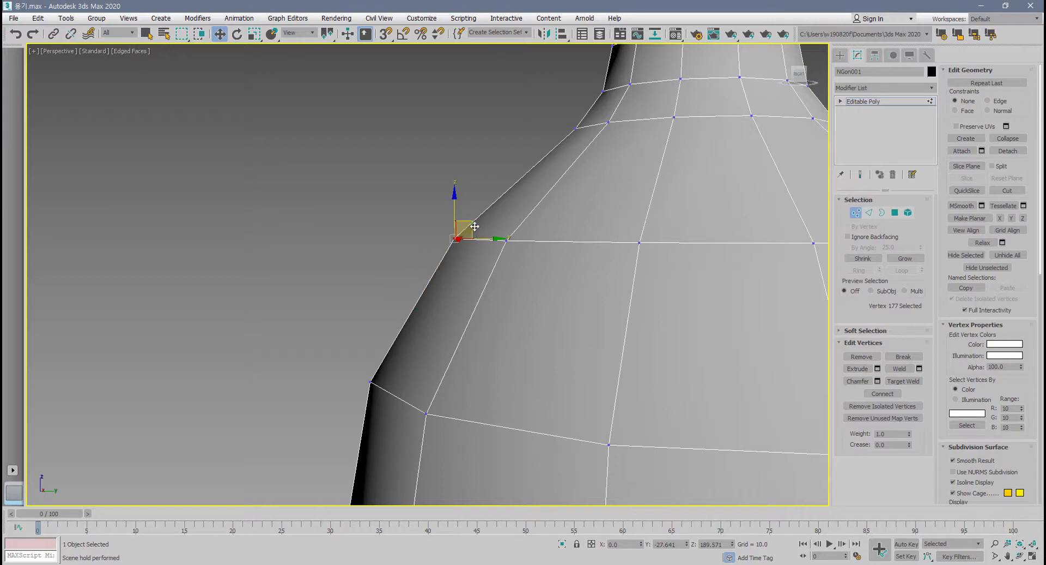
{"action": "scroll", "coordinate": [470, 227], "scroll_direction": "up", "scroll_amount": 2}
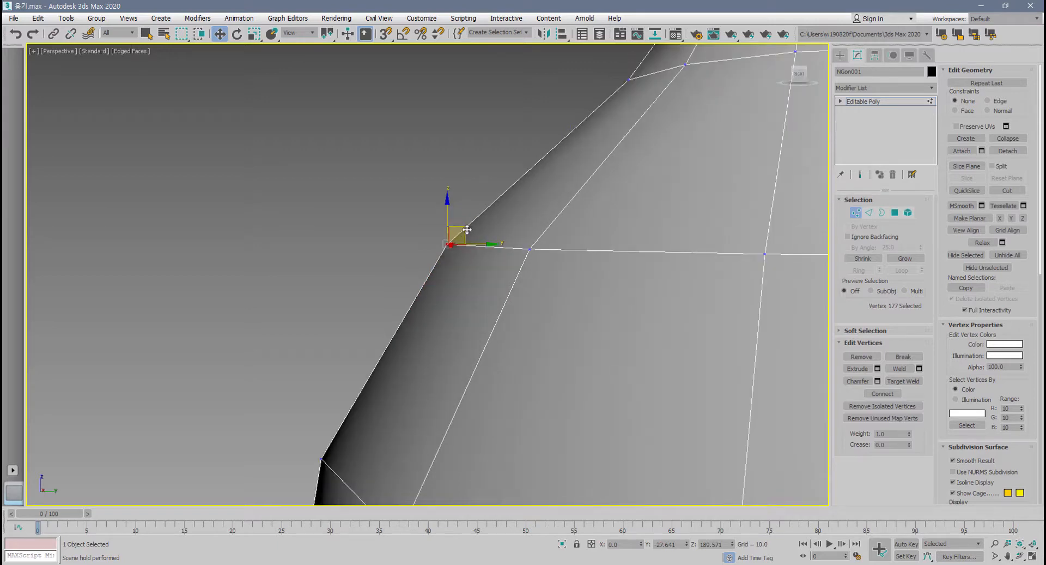
Move the unconstrained shoulder vertex down and outward to about Y -31.4, Z 185.6, and undo the move.
{"action": "left_click_drag", "start_coordinate": [467, 230], "coordinate": [436, 280]}
{"action": "left_click_drag", "start_coordinate": [463, 229], "coordinate": [413, 284]}
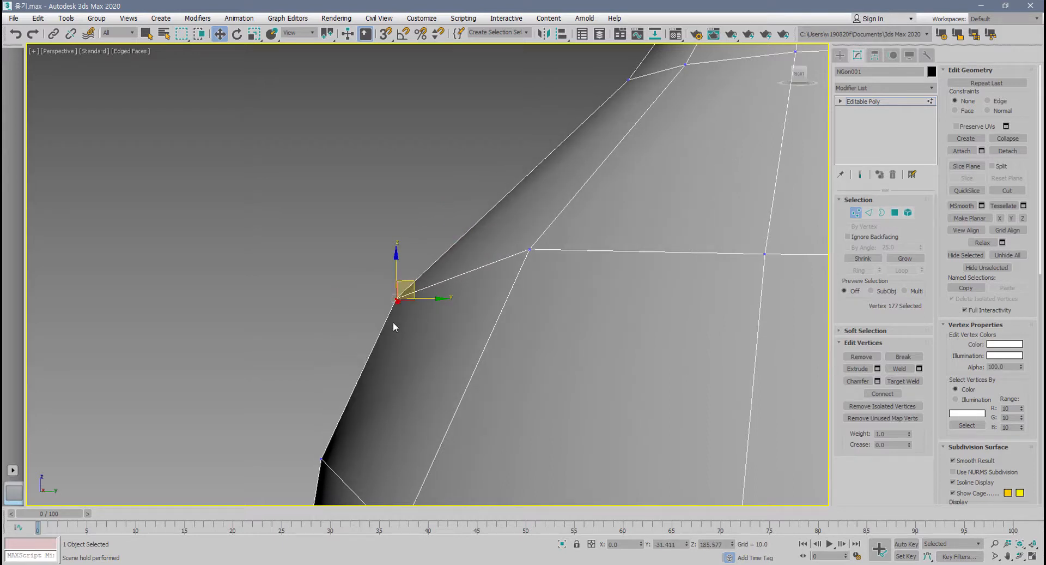
{"action": "key", "text": "ctrl+z"}
{"action": "middle_click_drag", "start_coordinate": [442, 313], "coordinate": [436, 289]}
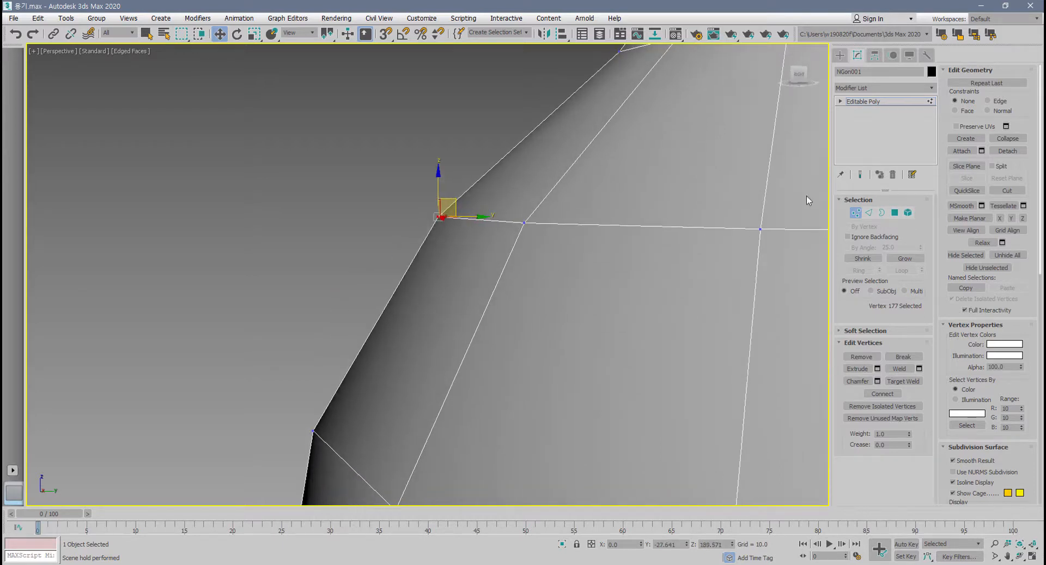
Set the constraint to Edge and try sliding the shoulder vertex along its adjoining edges, restoring its original position.
{"action": "left_click", "coordinate": [988, 101]}
{"action": "middle_click_drag", "start_coordinate": [449, 234], "coordinate": [451, 213], "text": "alt"}
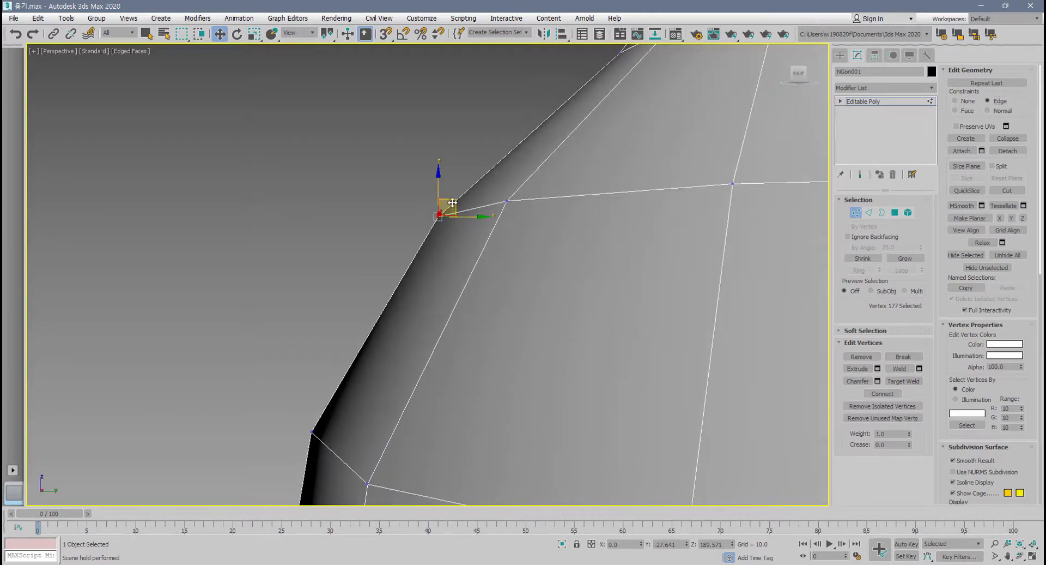
{"action": "left_click_drag", "start_coordinate": [448, 209], "coordinate": [433, 243]}
{"action": "middle_click_drag", "start_coordinate": [434, 238], "coordinate": [436, 240], "text": "alt"}
{"action": "left_click_drag", "start_coordinate": [456, 204], "coordinate": [531, 227]}
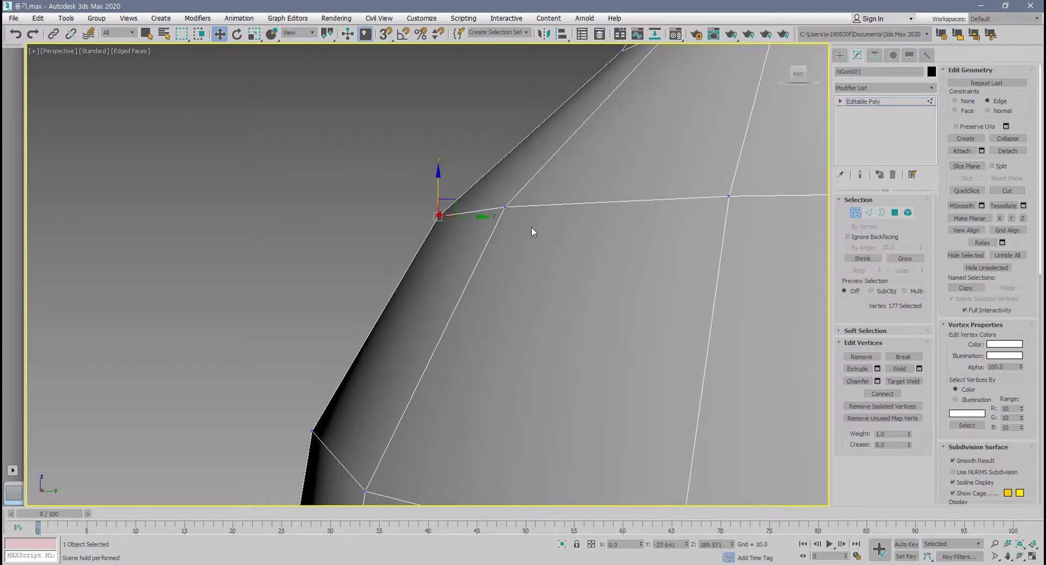
{"action": "middle_click_drag", "start_coordinate": [531, 226], "coordinate": [604, 249], "text": "alt"}
Set the constraint to Face and try to move the shoulder vertex upward over its adjoining faces, cancelling the move.
{"action": "left_click", "coordinate": [966, 113]}
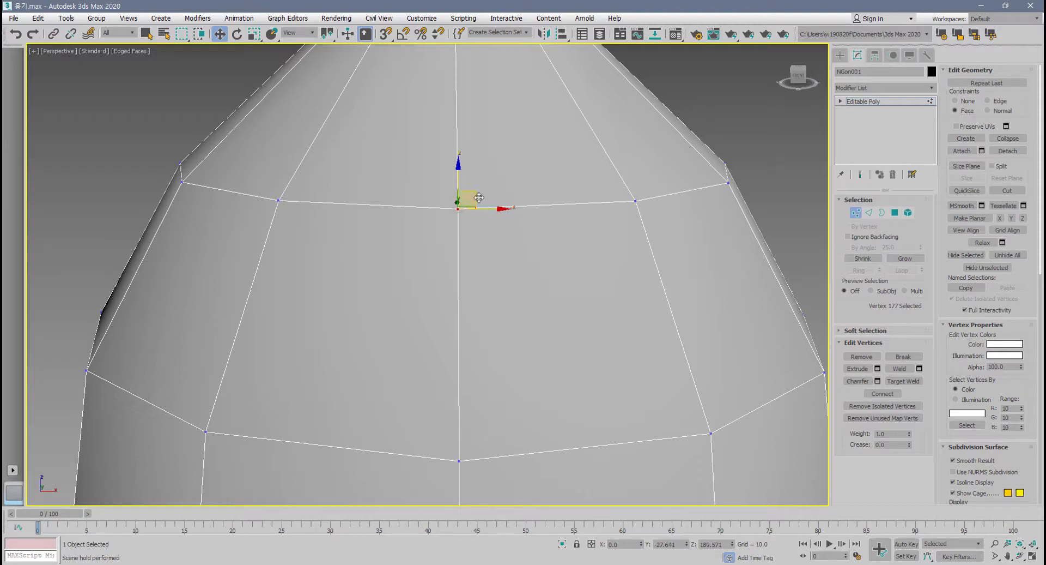
{"action": "left_click_drag", "start_coordinate": [477, 192], "coordinate": [477, 148]}
{"action": "right_click", "coordinate": [476, 147]}
{"action": "scroll", "coordinate": [474, 146], "scroll_direction": "down", "scroll_amount": 5}
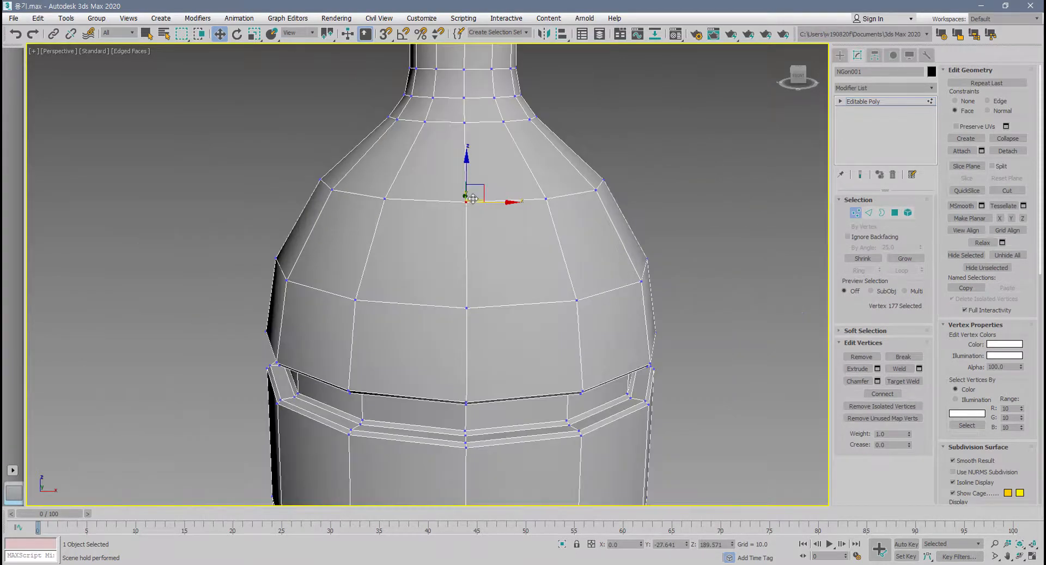
{"action": "middle_click_drag", "start_coordinate": [472, 204], "coordinate": [446, 254]}
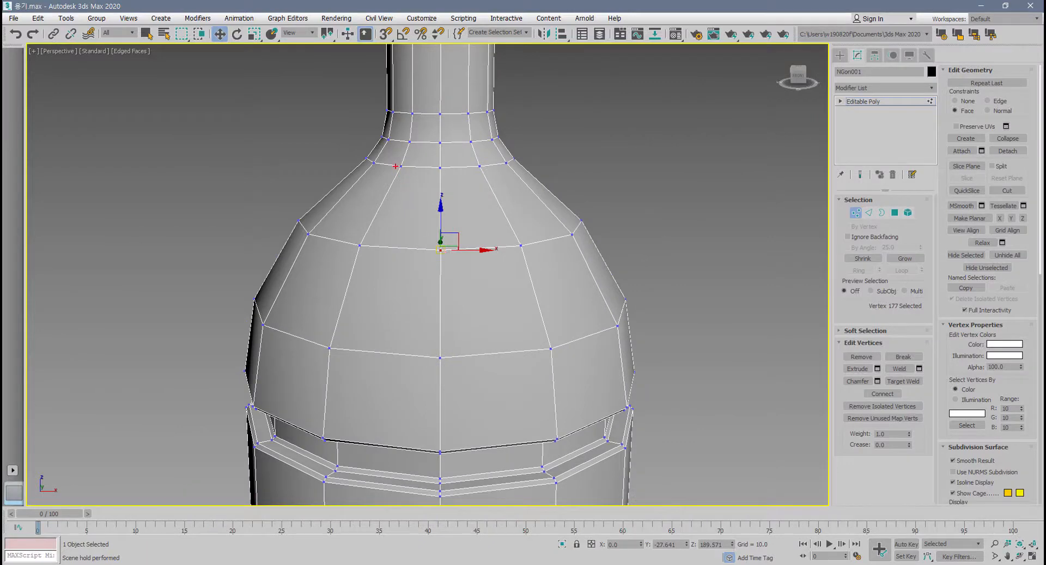
{"action": "mouse_move", "coordinate": [396, 166]}
{"action": "left_mouse_down"}
{"action": "mouse_move", "coordinate": [474, 167]}
{"action": "mouse_move", "coordinate": [516, 290]}
{"action": "mouse_move", "coordinate": [436, 349]}
{"action": "mouse_move", "coordinate": [351, 343]}
{"action": "mouse_move", "coordinate": [388, 166]}
{"action": "mouse_move", "coordinate": [435, 190]}
{"action": "left_mouse_up"}
{"action": "left_click_drag", "start_coordinate": [458, 193], "coordinate": [482, 229]}
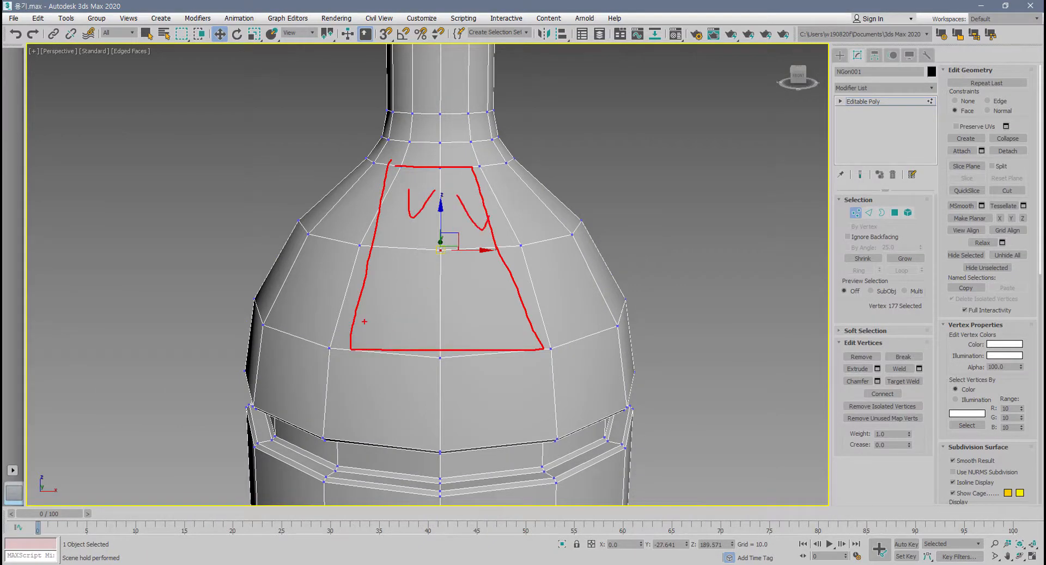
{"action": "key", "text": "Escape"}
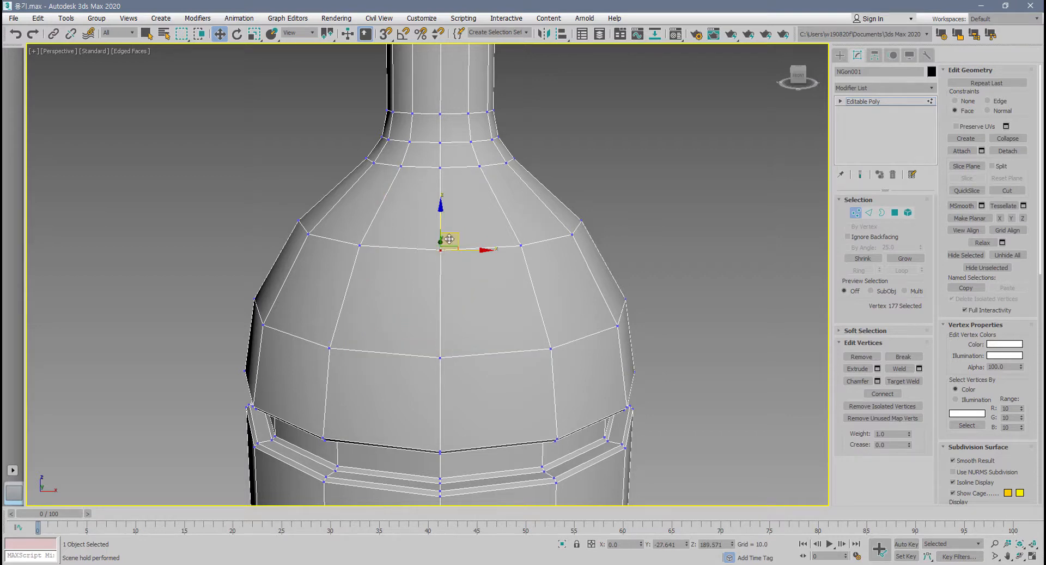
Slide the Face-constrained vertex down the shoulder surface to about Y -32.4, Z 179.2, vary its position, and undo the moves.
{"action": "left_click_drag", "start_coordinate": [448, 238], "coordinate": [484, 306]}
{"action": "middle_click_drag", "start_coordinate": [484, 307], "coordinate": [425, 318], "text": "alt"}
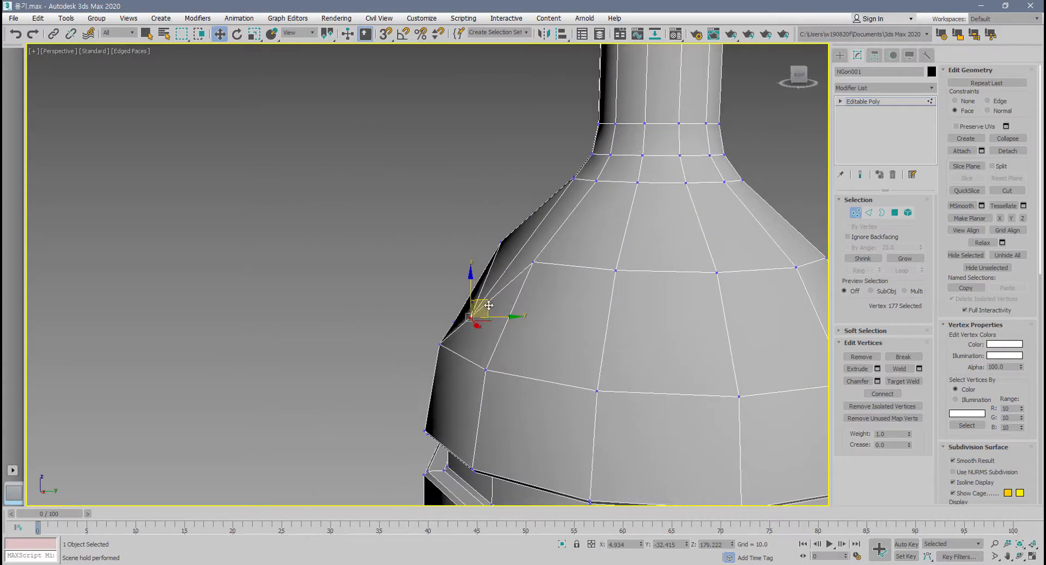
{"action": "left_click_drag", "start_coordinate": [489, 305], "coordinate": [511, 289]}
{"action": "mouse_move", "coordinate": [512, 289]}
{"action": "middle_mouse_down", "text": "alt"}
{"action": "mouse_move", "coordinate": [494, 290]}
{"action": "mouse_move", "coordinate": [526, 277]}
{"action": "middle_mouse_up", "text": "alt"}
{"action": "left_click_drag", "start_coordinate": [507, 278], "coordinate": [527, 241]}
{"action": "key", "text": "ctrl+z"}
{"action": "key", "text": "ctrl+z"}
{"action": "key", "text": "ctrl+z"}
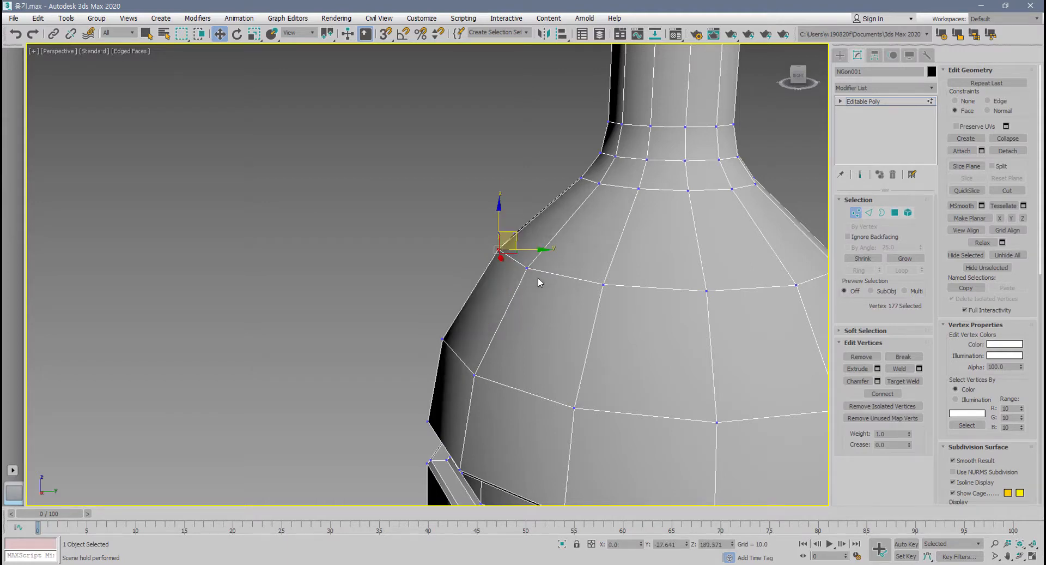
Set the constraint to Normal and try moving the shoulder vertex along its normal, undoing the move.
{"action": "mouse_move", "coordinate": [538, 277]}
{"action": "middle_mouse_down", "text": "alt"}
{"action": "mouse_move", "coordinate": [518, 282]}
{"action": "mouse_move", "coordinate": [593, 289]}
{"action": "mouse_move", "coordinate": [524, 259]}
{"action": "mouse_move", "coordinate": [525, 268]}
{"action": "middle_mouse_up", "text": "alt"}
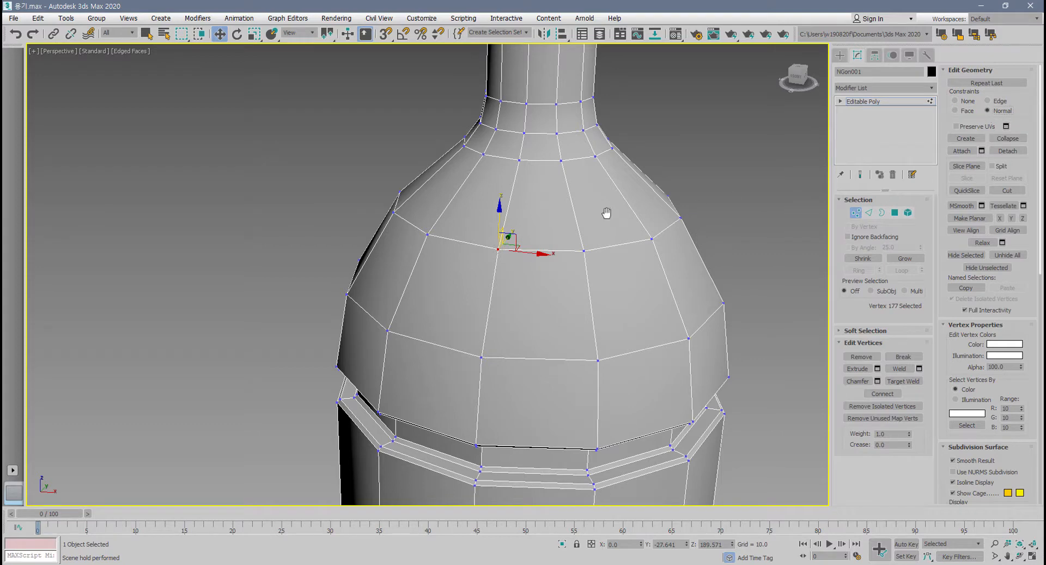
{"action": "middle_click_drag", "start_coordinate": [606, 212], "coordinate": [505, 211], "text": "alt"}
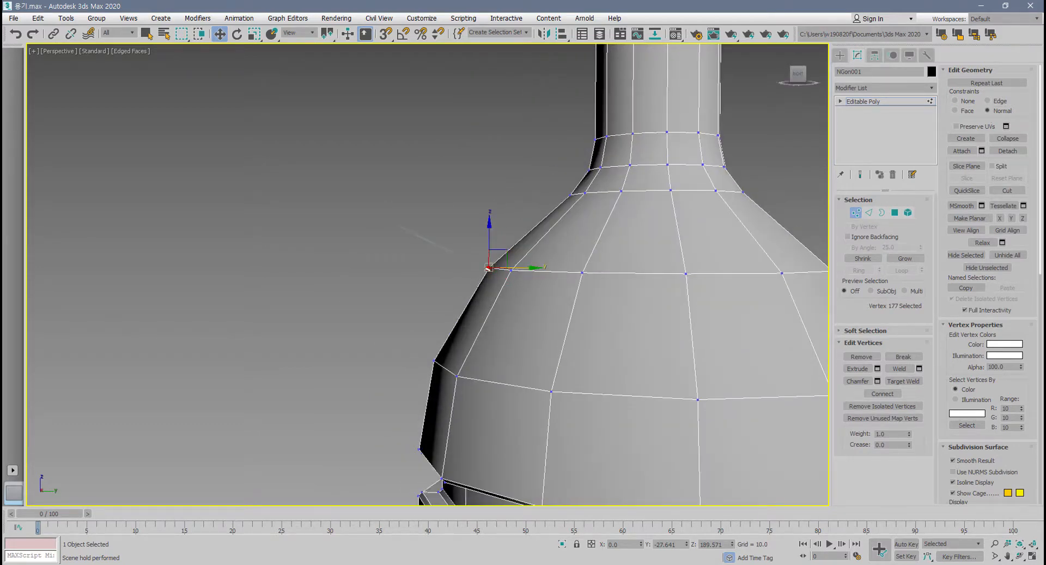
{"action": "left_click_drag", "start_coordinate": [489, 268], "coordinate": [397, 224]}
{"action": "left_click_drag", "start_coordinate": [487, 268], "coordinate": [386, 220]}
{"action": "key", "text": "Escape"}
{"action": "mouse_move", "coordinate": [509, 251]}
{"action": "left_mouse_down"}
{"action": "mouse_move", "coordinate": [493, 252]}
{"action": "mouse_move", "coordinate": [500, 260]}
{"action": "left_mouse_up"}
{"action": "left_click_drag", "start_coordinate": [472, 250], "coordinate": [534, 192]}
{"action": "key", "text": "ctrl+z"}
Select the vertices across the upper shoulder ring and try moving them with the Normal constraint, undoing the change.
{"action": "scroll", "coordinate": [420, 253], "scroll_direction": "down", "scroll_amount": 5}
{"action": "left_click_drag", "start_coordinate": [395, 246], "coordinate": [723, 303]}
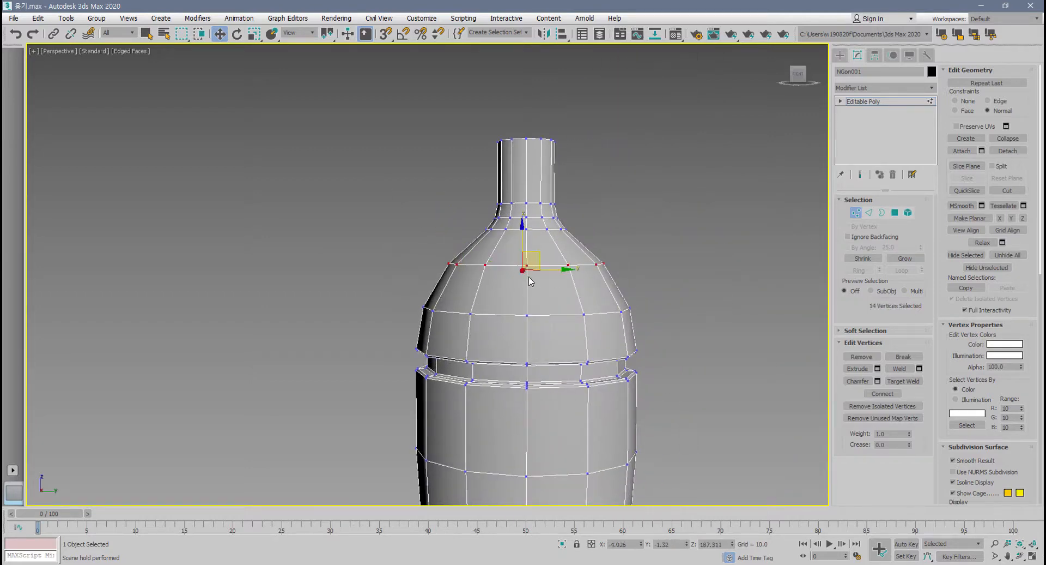
{"action": "left_click_drag", "start_coordinate": [456, 264], "coordinate": [475, 288]}
{"action": "middle_click_drag", "start_coordinate": [475, 287], "coordinate": [619, 296], "text": "alt"}
{"action": "key", "text": "ctrl+z"}
Select the 12 upper shoulder ring vertices, raise them along their normals to about Z 197.6, and undo the move.
{"action": "left_click_drag", "start_coordinate": [443, 300], "coordinate": [593, 397], "text": "alt"}
{"action": "middle_click_drag", "start_coordinate": [582, 364], "coordinate": [529, 348], "text": "alt"}
{"action": "left_click_drag", "start_coordinate": [520, 269], "coordinate": [526, 243]}
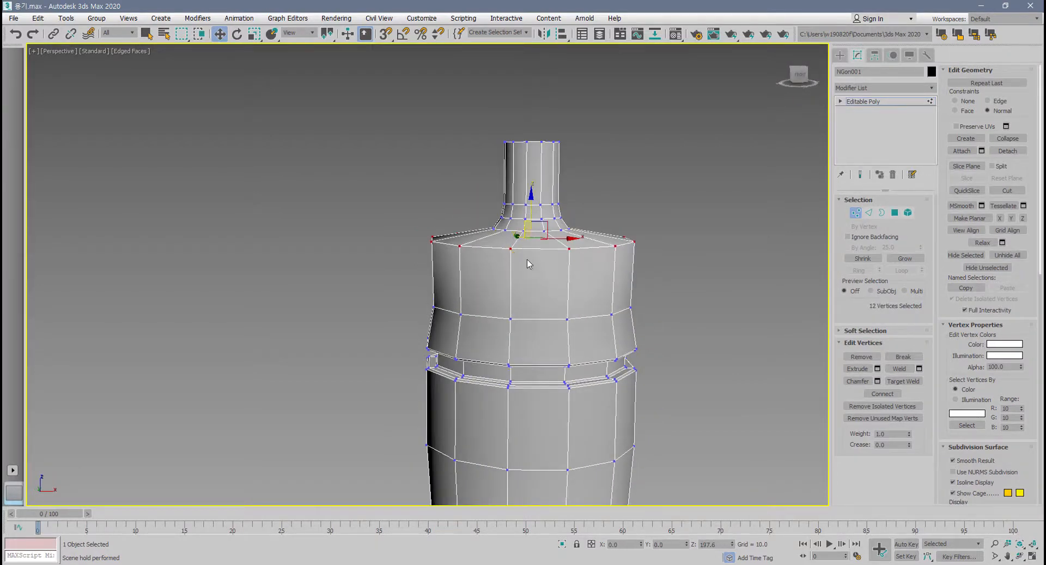
{"action": "middle_click_drag", "start_coordinate": [529, 264], "coordinate": [499, 359], "text": "alt"}
{"action": "key", "text": "ctrl+z"}
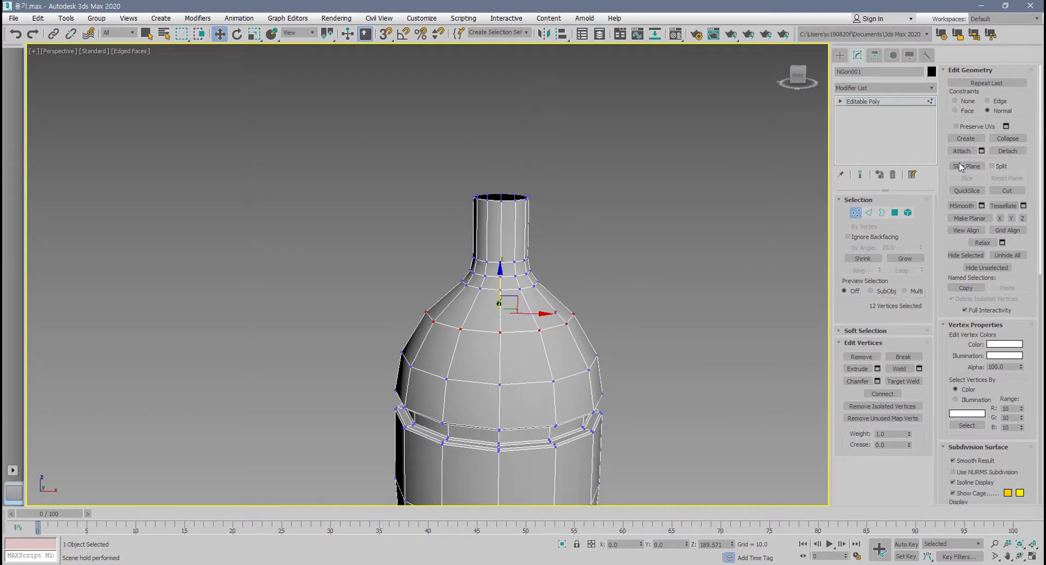
Set the constraint to None, scale the 12-vertex shoulder ring outward and raise it to about Z 199.5.
{"action": "left_click", "coordinate": [957, 102]}
{"action": "key", "text": "r"}
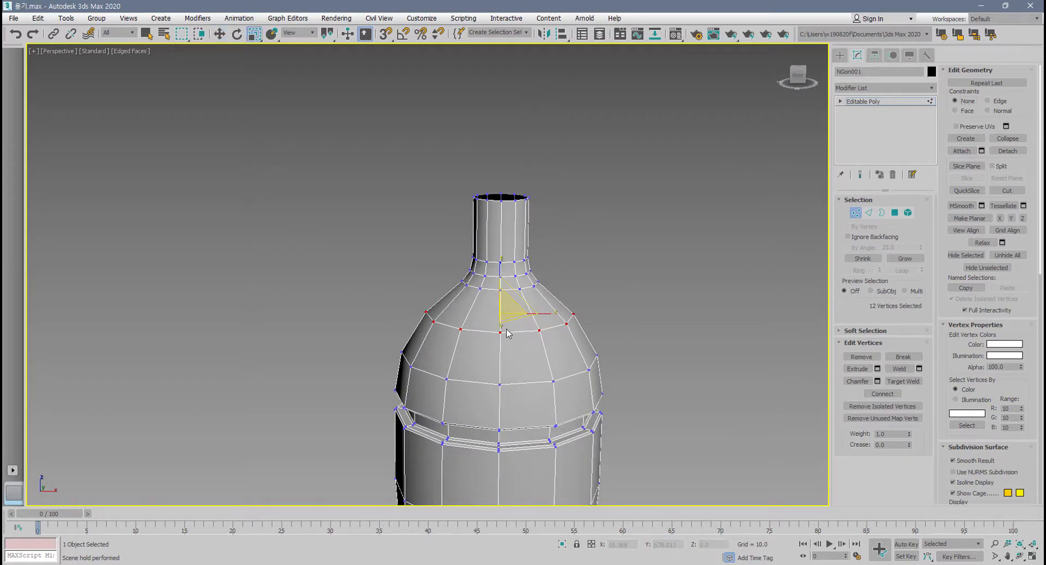
{"action": "left_click_drag", "start_coordinate": [519, 295], "coordinate": [518, 279]}
{"action": "middle_click_drag", "start_coordinate": [440, 353], "coordinate": [451, 347], "text": "alt"}
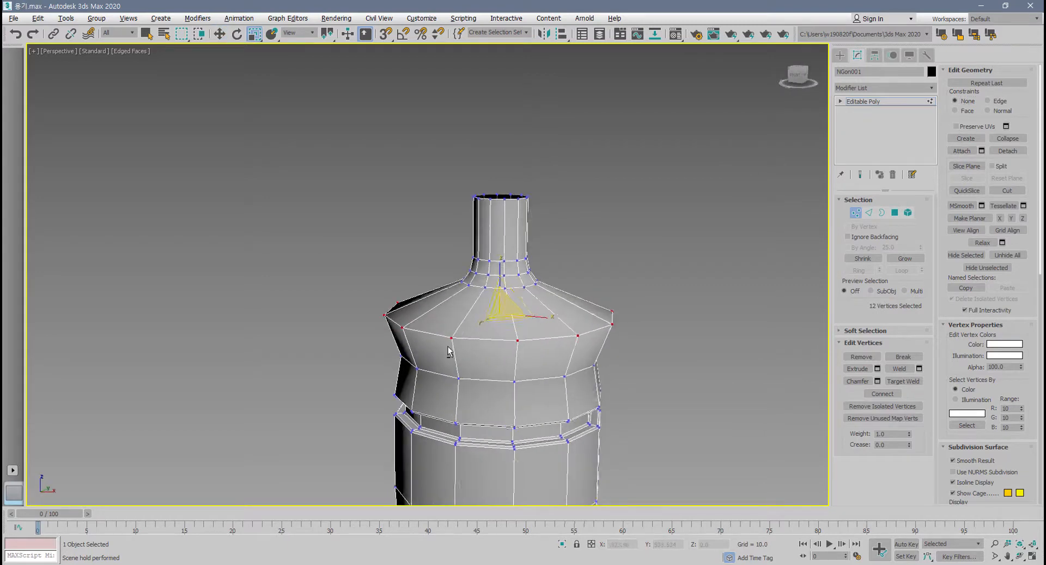
{"action": "key", "text": "w"}
{"action": "left_click_drag", "start_coordinate": [501, 273], "coordinate": [502, 248]}
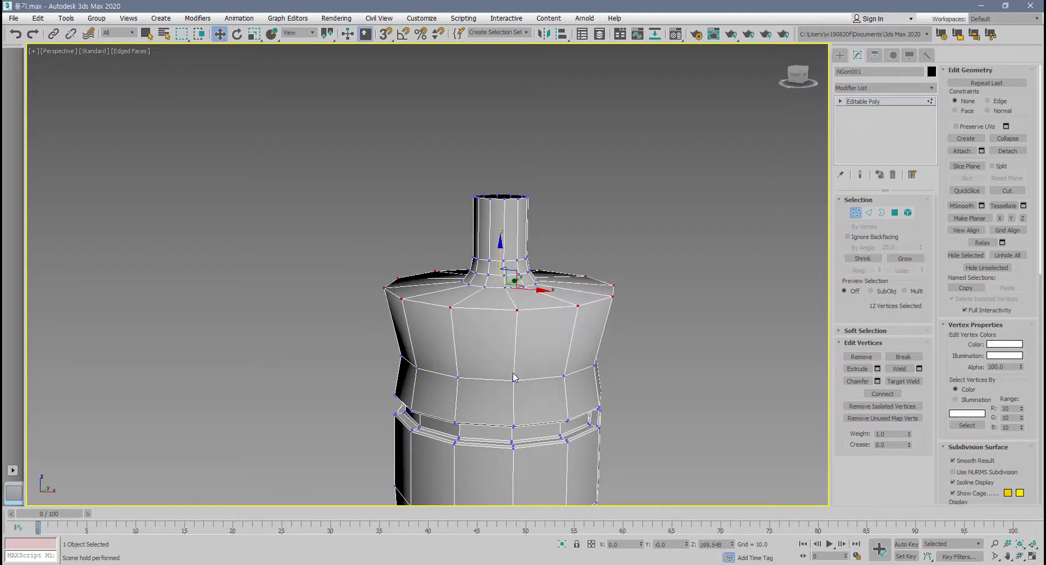
Undo the scaling and raising of the shoulder vertex ring.
{"action": "middle_click_drag", "start_coordinate": [510, 392], "coordinate": [461, 383], "text": "alt"}
{"action": "key", "text": "ctrl+z"}
{"action": "scroll", "coordinate": [475, 383], "scroll_direction": "up", "scroll_amount": 2}
{"action": "key", "text": "ctrl+z"}
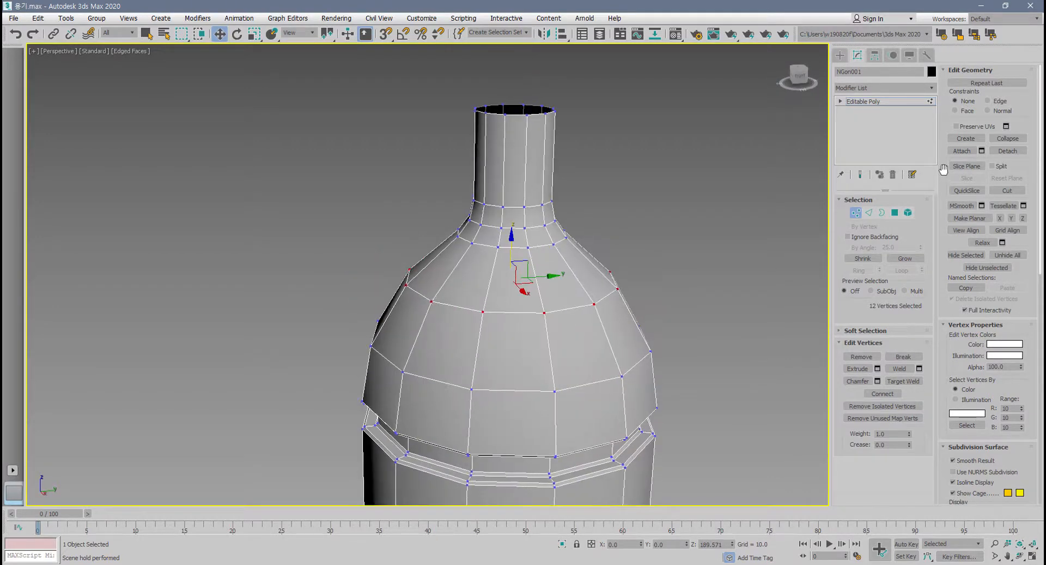
Set the constraint back to Normal and select the single vertex on the upper shoulder ring again.
{"action": "left_click", "coordinate": [1004, 113]}
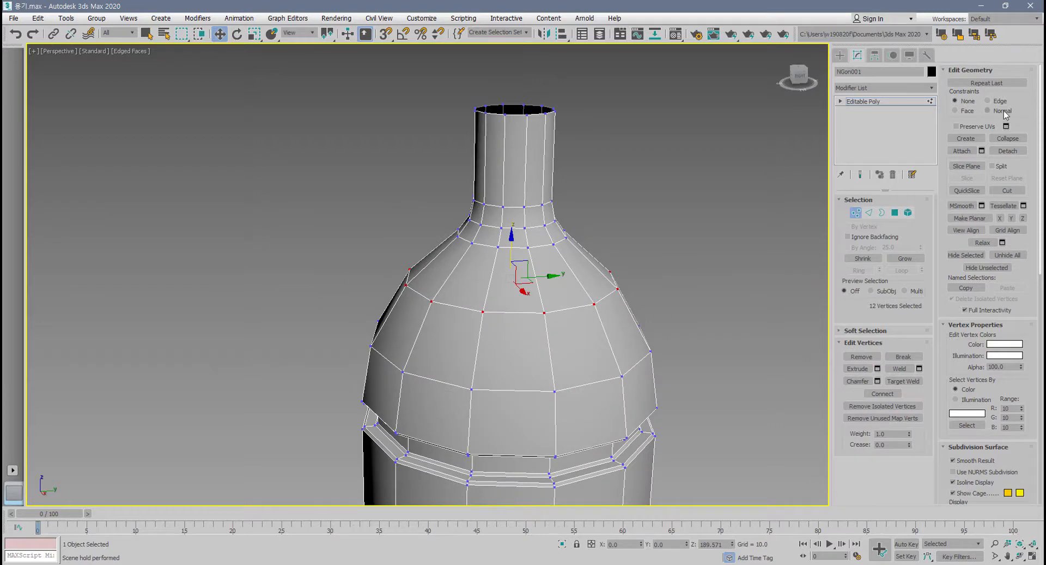
{"action": "left_click", "coordinate": [421, 319]}
{"action": "left_click", "coordinate": [405, 284]}
{"action": "middle_click_drag", "start_coordinate": [439, 300], "coordinate": [414, 280], "text": "alt"}
{"action": "left_click_drag", "start_coordinate": [415, 279], "coordinate": [467, 311]}
{"action": "middle_click_drag", "start_coordinate": [467, 312], "coordinate": [502, 320], "text": "alt"}
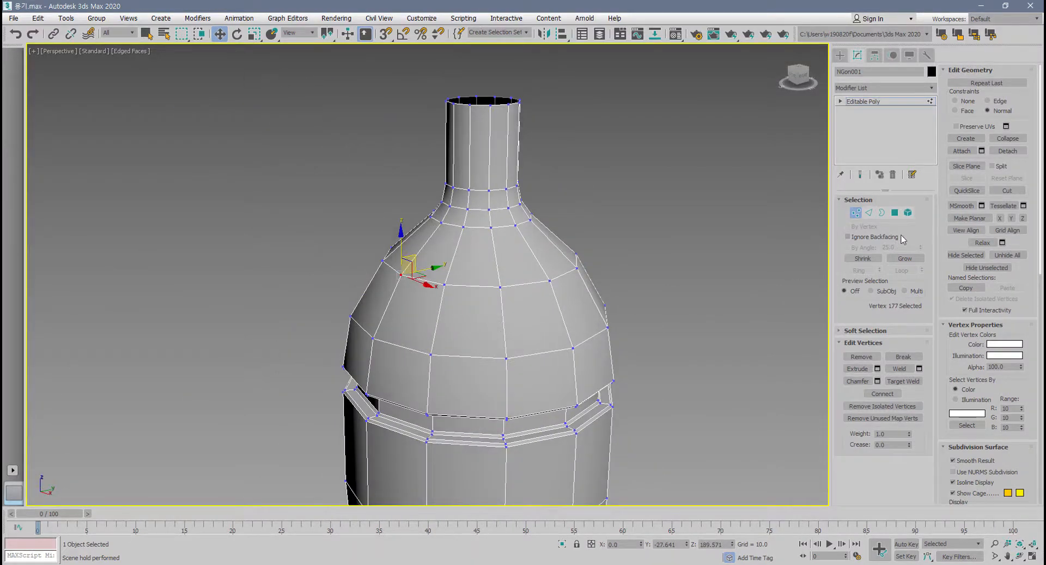
Switch to polygon level and select one shoulder polygon just below the neck.
{"action": "left_click", "coordinate": [894, 213]}
{"action": "left_click", "coordinate": [435, 251]}
{"action": "middle_click_drag", "start_coordinate": [435, 252], "coordinate": [429, 251], "text": "alt"}
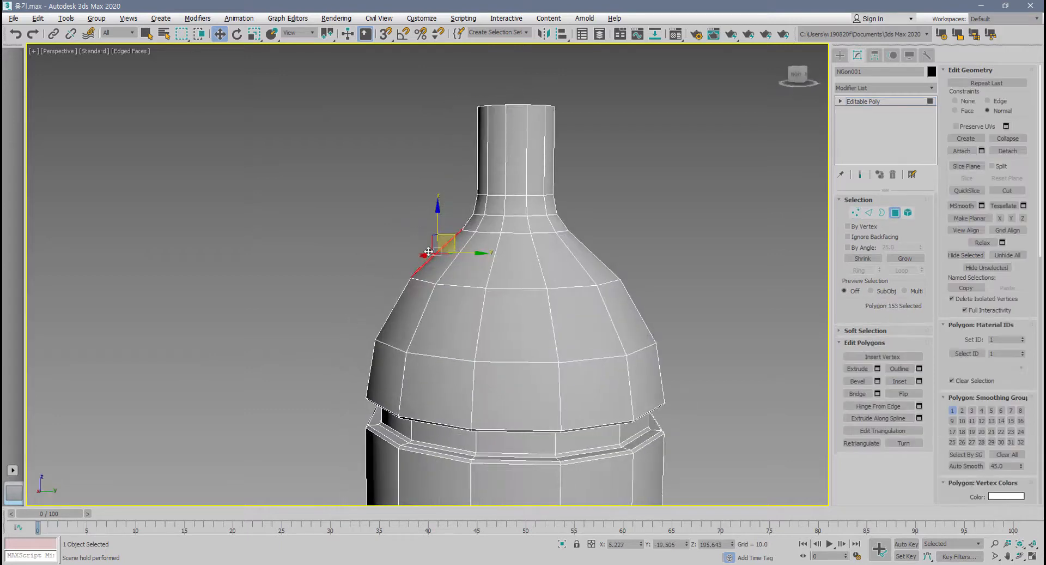
Move the selected polygon outward along the normal direction to about Y -28, Z 203.5, and undo the move.
{"action": "left_click_drag", "start_coordinate": [429, 251], "coordinate": [456, 270]}
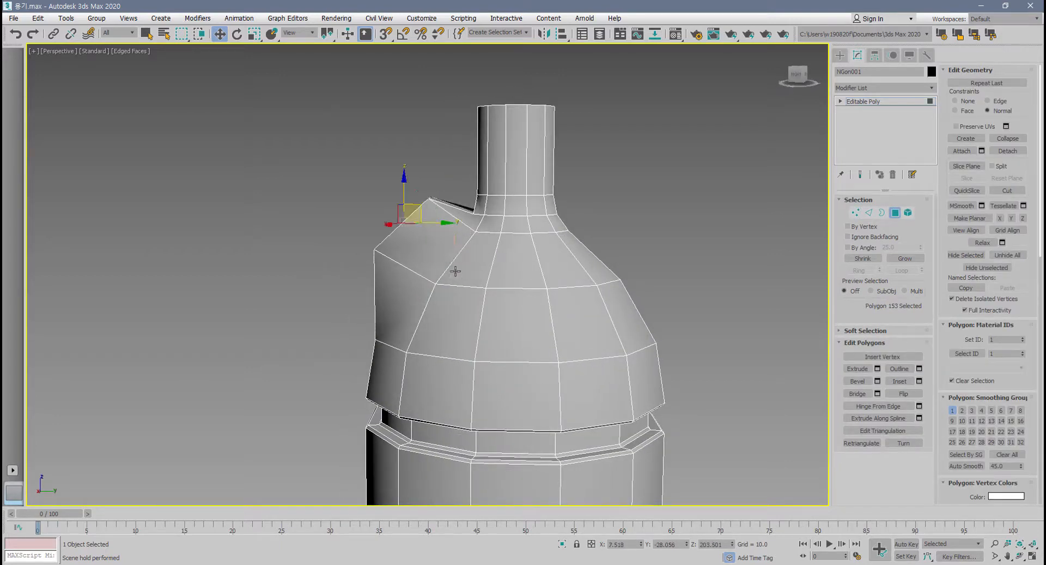
{"action": "middle_click_drag", "start_coordinate": [456, 271], "coordinate": [510, 287], "text": "alt"}
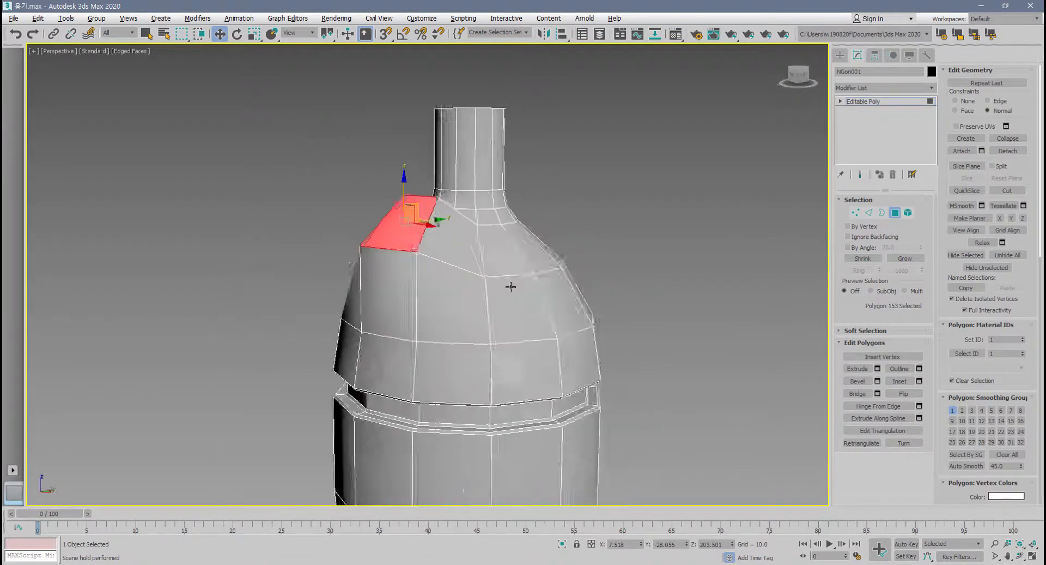
{"action": "key", "text": "ctrl+z"}
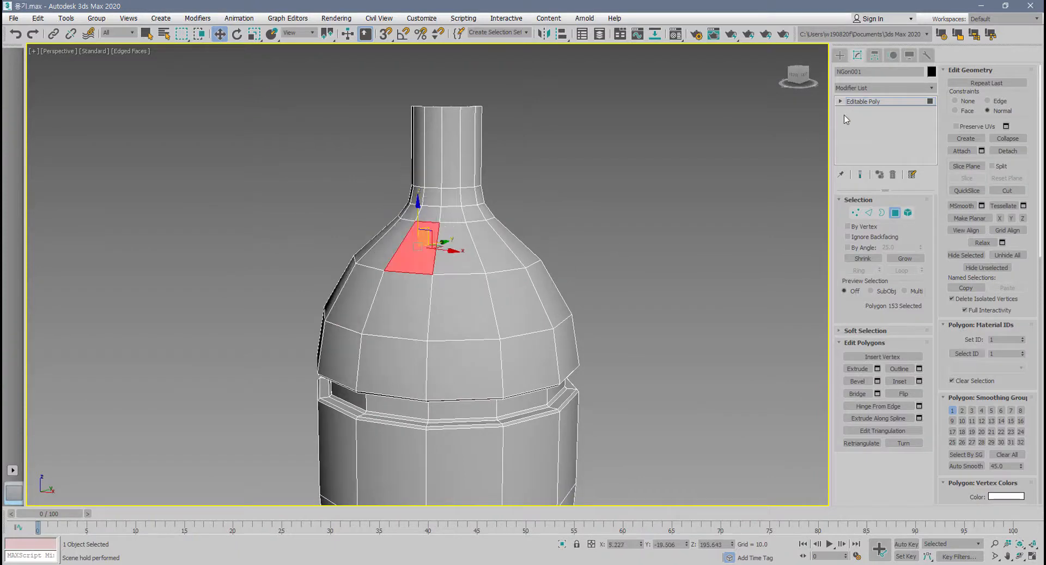
Set the constraint to None and pull the selected shoulder polygon freely outward to about Y -47, Z 199.
{"action": "left_click", "coordinate": [955, 101]}
{"action": "middle_click_drag", "start_coordinate": [689, 210], "coordinate": [435, 242], "text": "alt"}
{"action": "left_click_drag", "start_coordinate": [430, 239], "coordinate": [326, 224]}
{"action": "middle_click_drag", "start_coordinate": [400, 240], "coordinate": [476, 276], "text": "alt"}
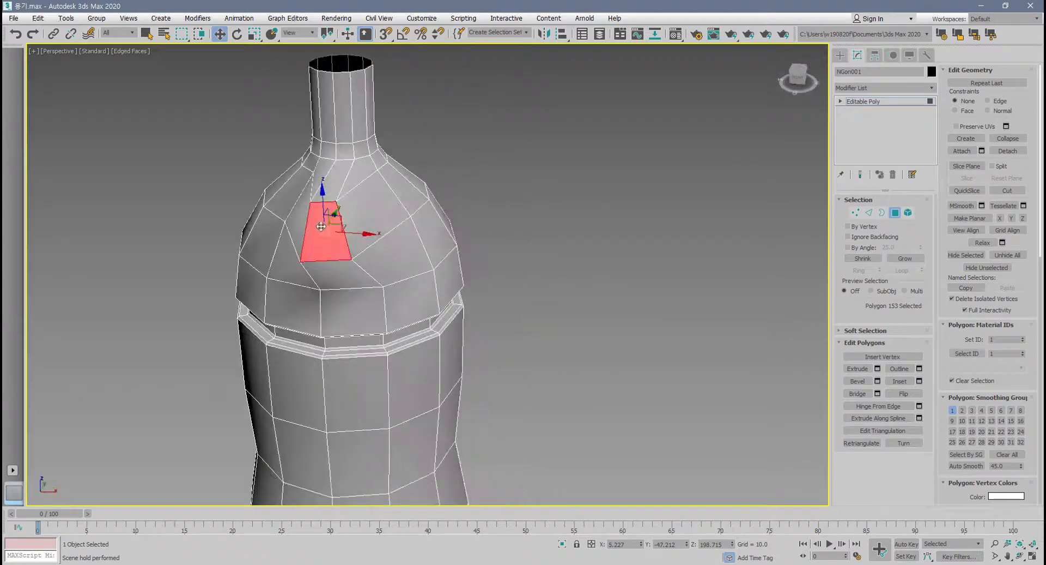
Pull the selected shoulder polygon freely up and sideways without a constraint, and undo the free moves.
{"action": "left_click_drag", "start_coordinate": [334, 224], "coordinate": [436, 179]}
{"action": "key", "text": "ctrl+z"}
{"action": "key", "text": "ctrl+z"}
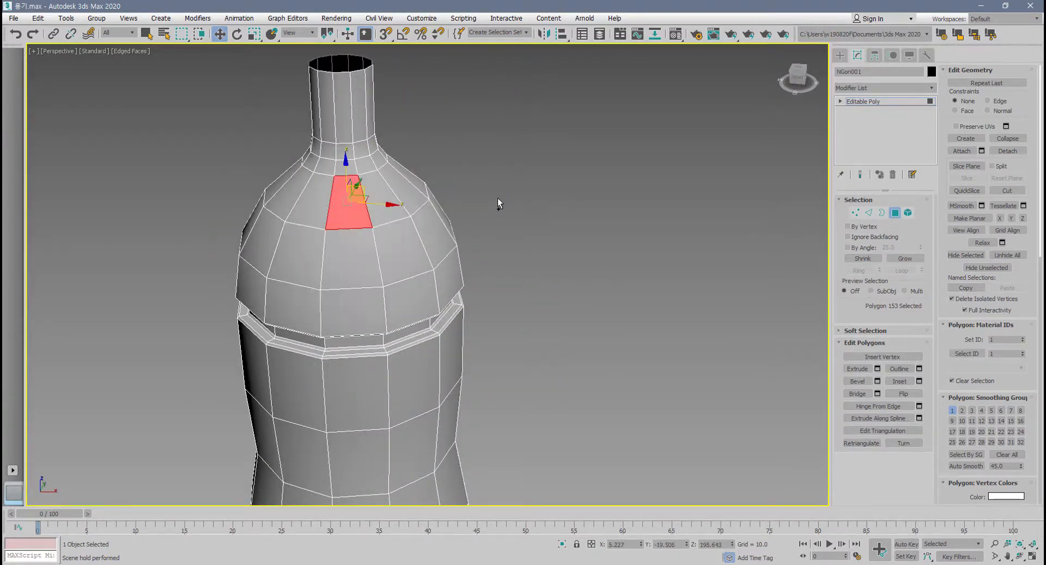
Turn Preserve UVs back off with the constraint at None, and clear the polygon selection on the bottle.
{"action": "scroll", "coordinate": [502, 269], "scroll_direction": "up", "scroll_amount": 5}
{"action": "middle_click_drag", "start_coordinate": [504, 267], "coordinate": [515, 266]}
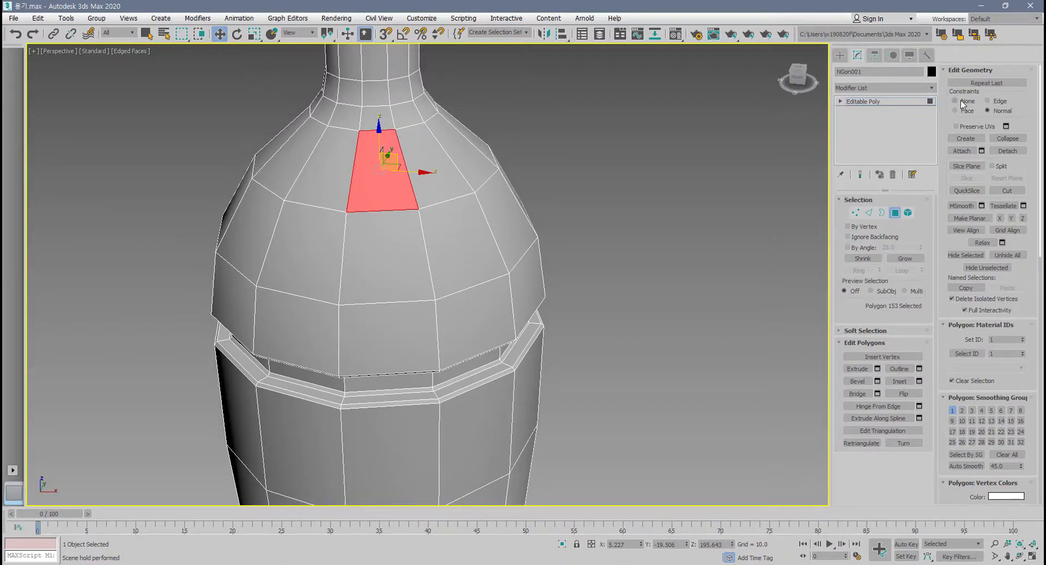
{"action": "middle_click_drag", "start_coordinate": [616, 262], "coordinate": [589, 277]}
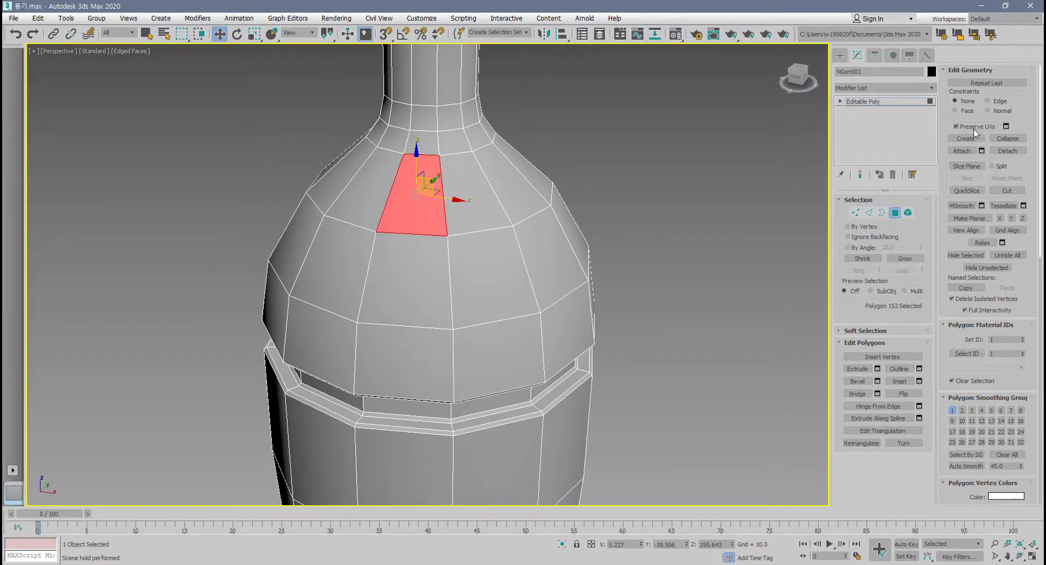
{"action": "left_click", "coordinate": [973, 129]}
{"action": "left_click", "coordinate": [647, 319]}
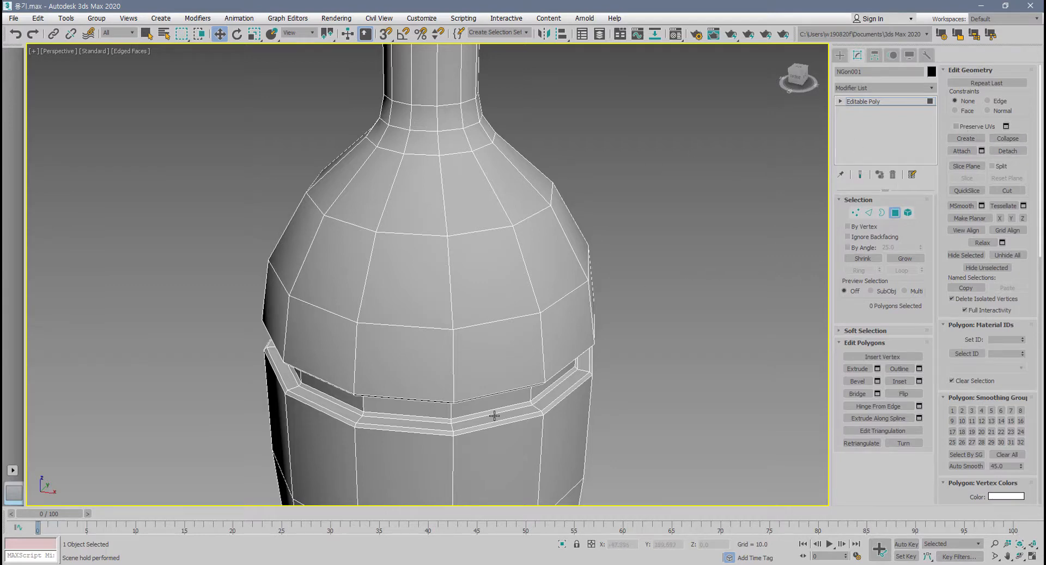
{"action": "middle_click_drag", "start_coordinate": [511, 387], "coordinate": [511, 382], "text": "alt"}
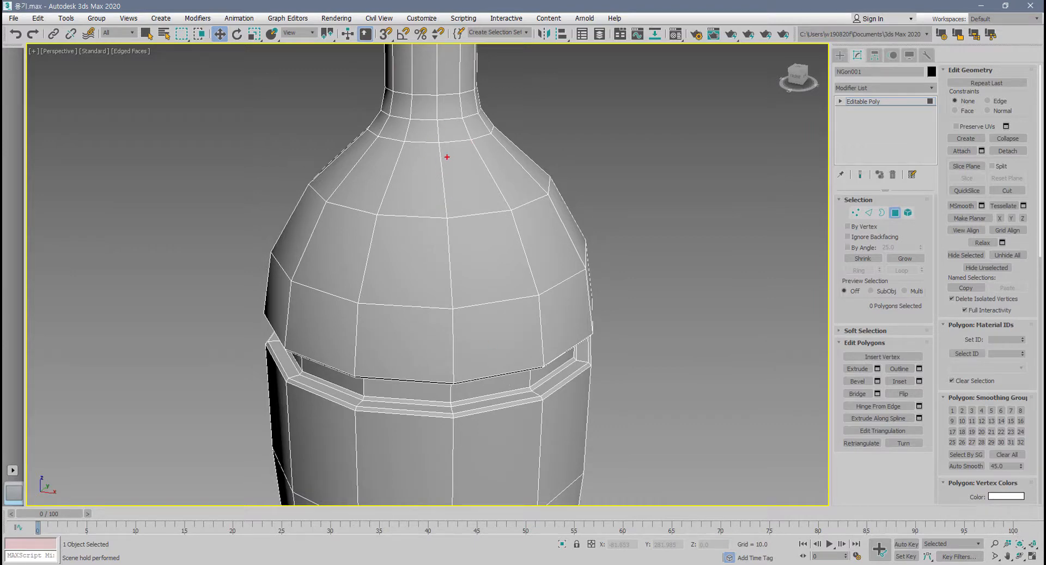
{"action": "left_click_drag", "start_coordinate": [447, 157], "coordinate": [371, 339]}
{"action": "left_click_drag", "start_coordinate": [452, 143], "coordinate": [537, 342]}
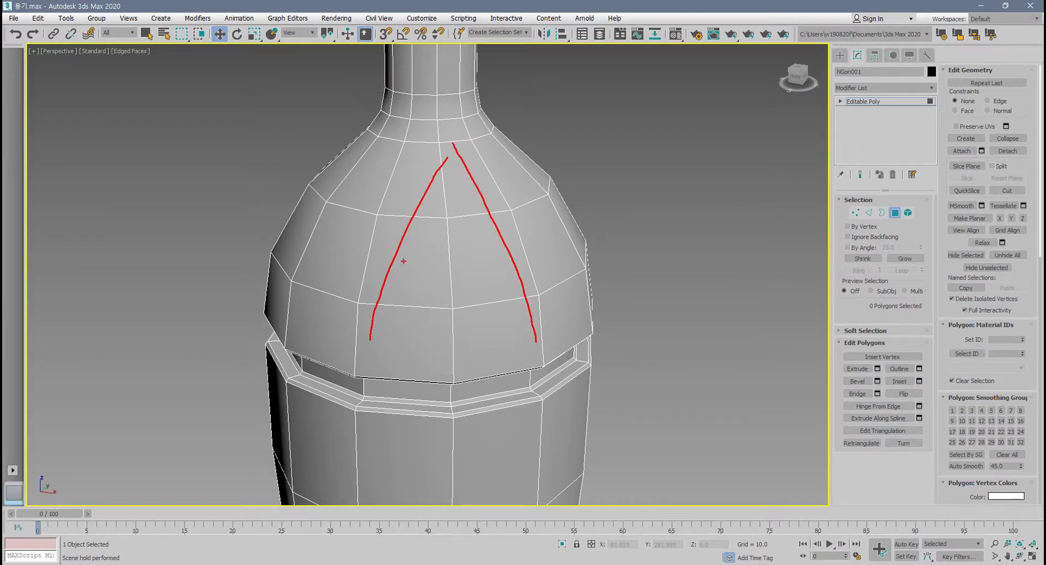
{"action": "left_click_drag", "start_coordinate": [402, 261], "coordinate": [506, 260]}
{"action": "mouse_move", "coordinate": [546, 337]}
{"action": "left_mouse_down"}
{"action": "mouse_move", "coordinate": [487, 173]}
{"action": "mouse_move", "coordinate": [381, 312]}
{"action": "mouse_move", "coordinate": [393, 224]}
{"action": "mouse_move", "coordinate": [468, 185]}
{"action": "mouse_move", "coordinate": [510, 278]}
{"action": "left_mouse_up"}
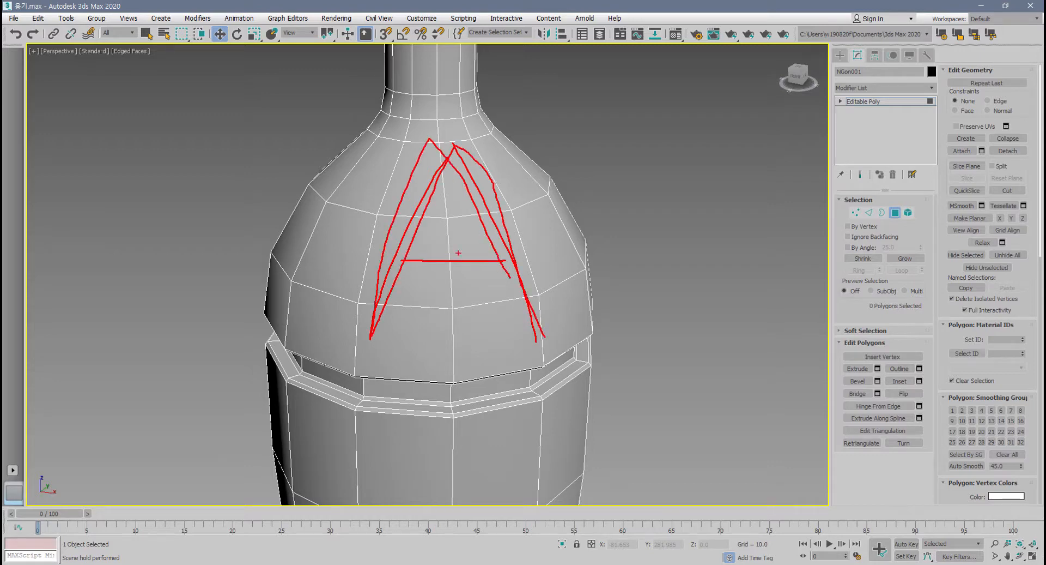
{"action": "mouse_move", "coordinate": [377, 222]}
{"action": "left_mouse_down"}
{"action": "mouse_move", "coordinate": [227, 222]}
{"action": "mouse_move", "coordinate": [259, 256]}
{"action": "left_mouse_up"}
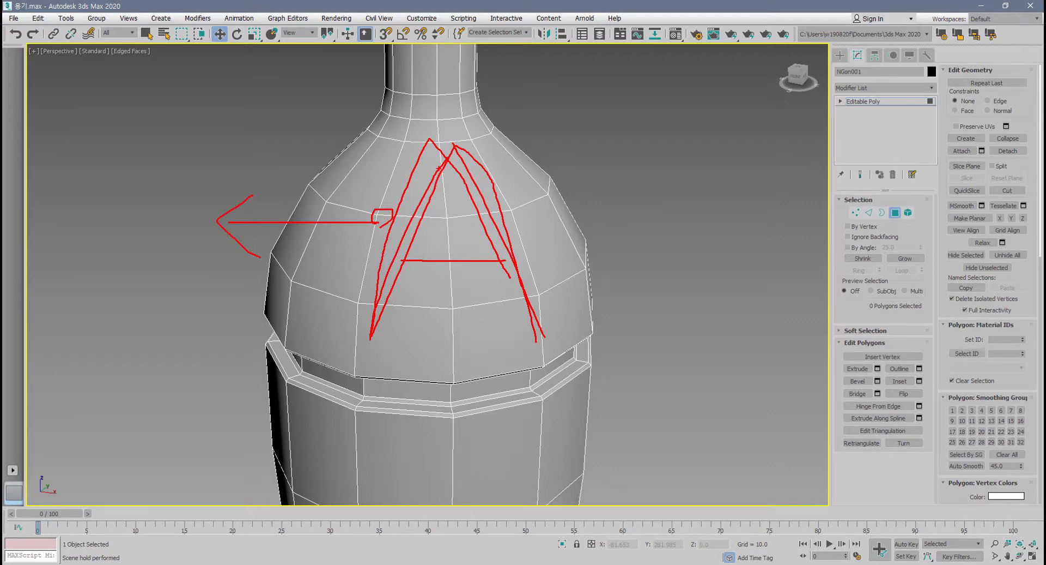
{"action": "mouse_move", "coordinate": [439, 169]}
{"action": "left_mouse_down"}
{"action": "mouse_move", "coordinate": [350, 220]}
{"action": "mouse_move", "coordinate": [365, 292]}
{"action": "mouse_move", "coordinate": [346, 252]}
{"action": "mouse_move", "coordinate": [506, 119]}
{"action": "mouse_move", "coordinate": [375, 209]}
{"action": "mouse_move", "coordinate": [363, 315]}
{"action": "left_mouse_up"}
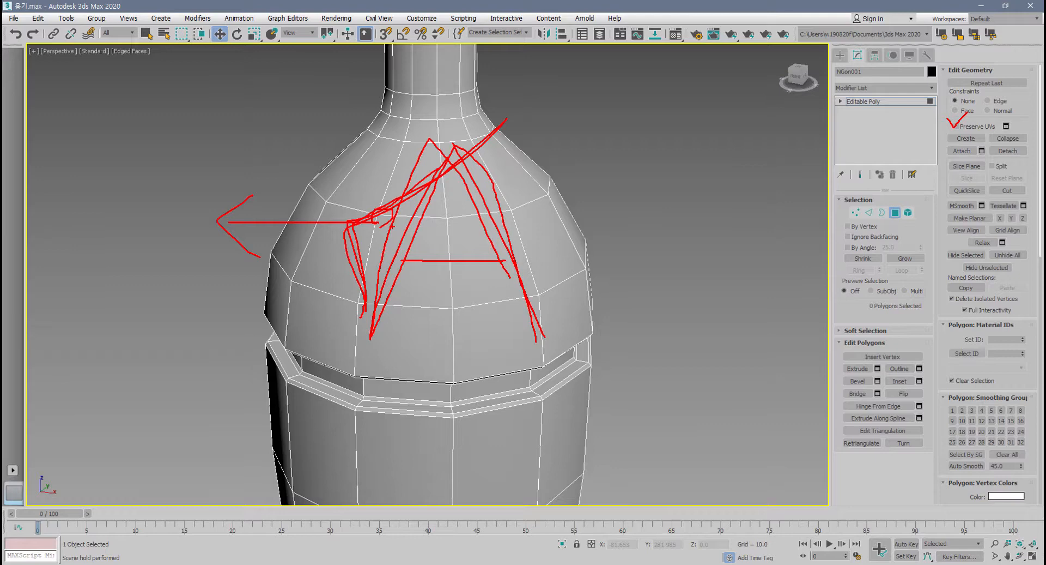
{"action": "mouse_move", "coordinate": [363, 217]}
{"action": "left_mouse_down"}
{"action": "mouse_move", "coordinate": [202, 221]}
{"action": "mouse_move", "coordinate": [258, 252]}
{"action": "left_mouse_up"}
{"action": "left_click_drag", "start_coordinate": [451, 142], "coordinate": [359, 315]}
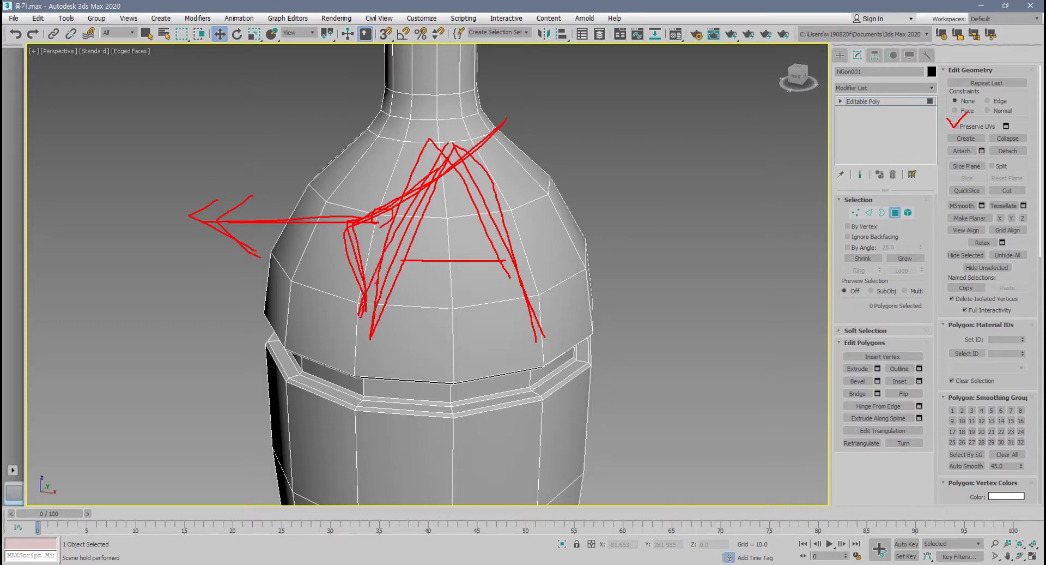
{"action": "left_click_drag", "start_coordinate": [447, 134], "coordinate": [513, 294]}
{"action": "left_click_drag", "start_coordinate": [487, 232], "coordinate": [346, 233]}
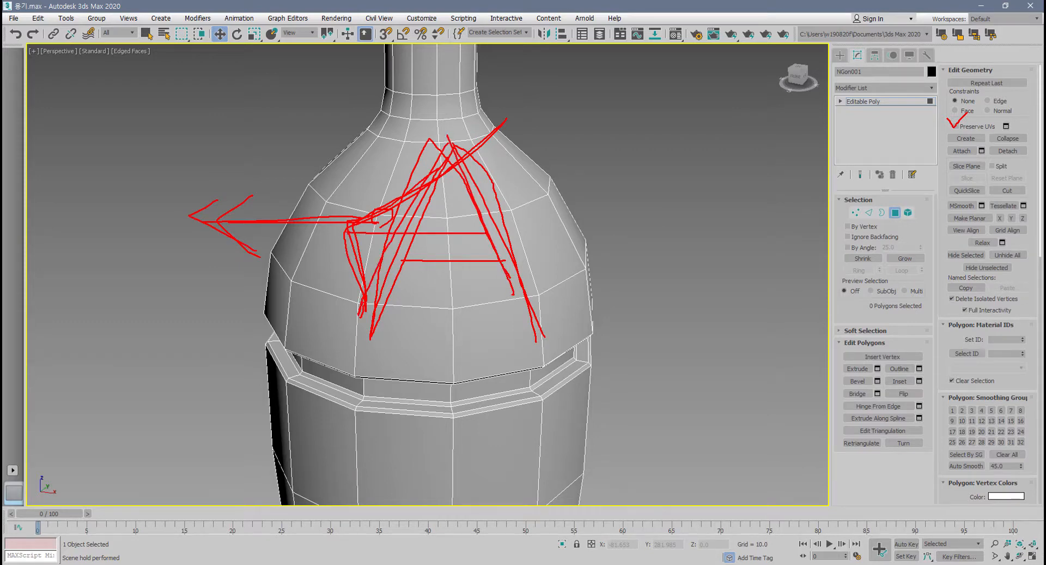
{"action": "key", "text": "Escape"}
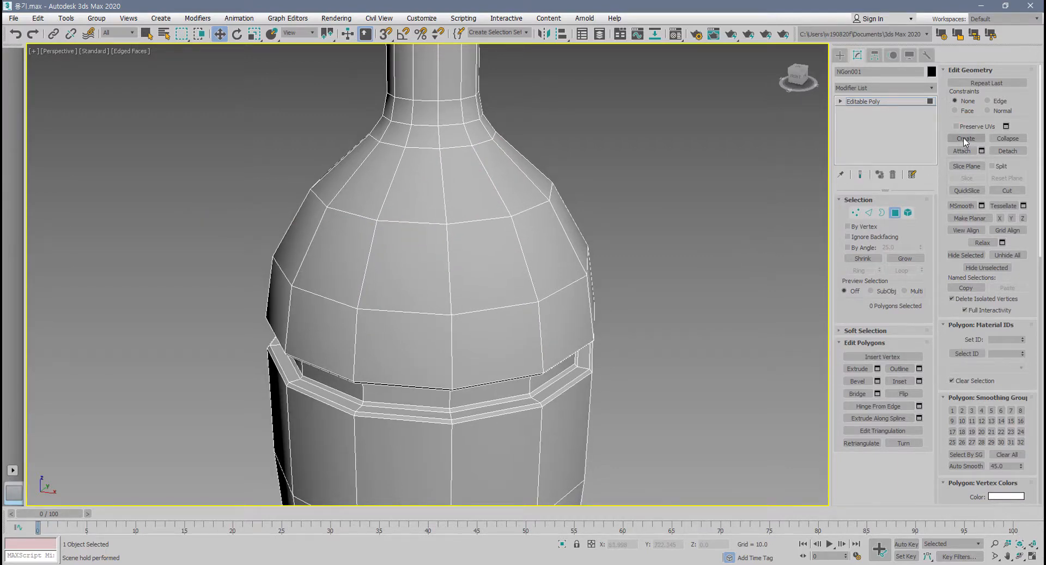
At vertex level, create four isolated vertices in a square arrangement beside the bottle in the Top view.
{"action": "left_click", "coordinate": [855, 213]}
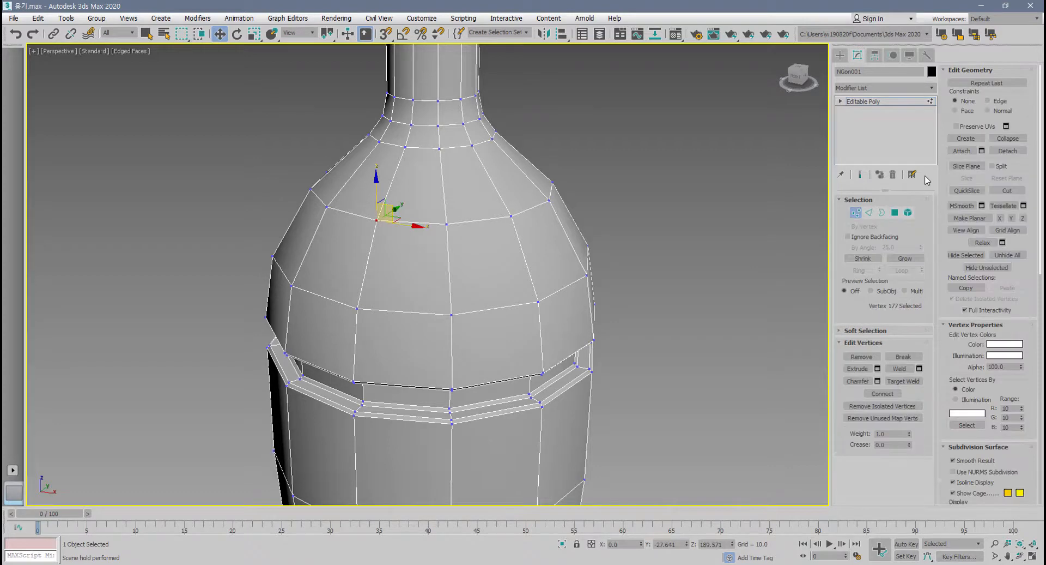
{"action": "left_click", "coordinate": [965, 138]}
{"action": "scroll", "coordinate": [544, 220], "scroll_direction": "down", "scroll_amount": 5}
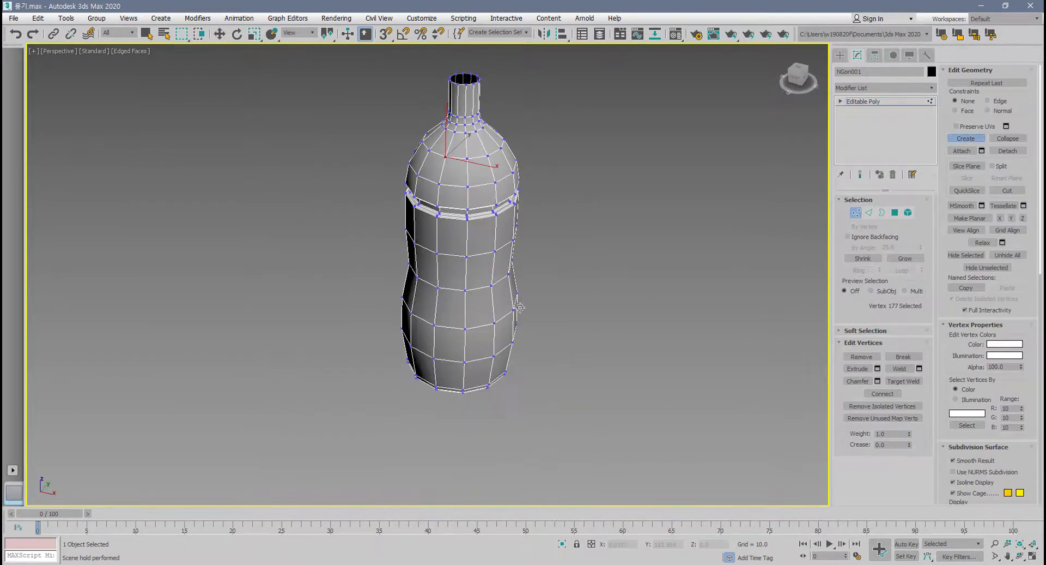
{"action": "middle_click_drag", "start_coordinate": [520, 307], "coordinate": [518, 316]}
{"action": "key", "text": "alt+w"}
{"action": "middle_click_drag", "start_coordinate": [284, 259], "coordinate": [146, 199]}
{"action": "scroll", "coordinate": [247, 213], "scroll_direction": "up", "scroll_amount": 4}
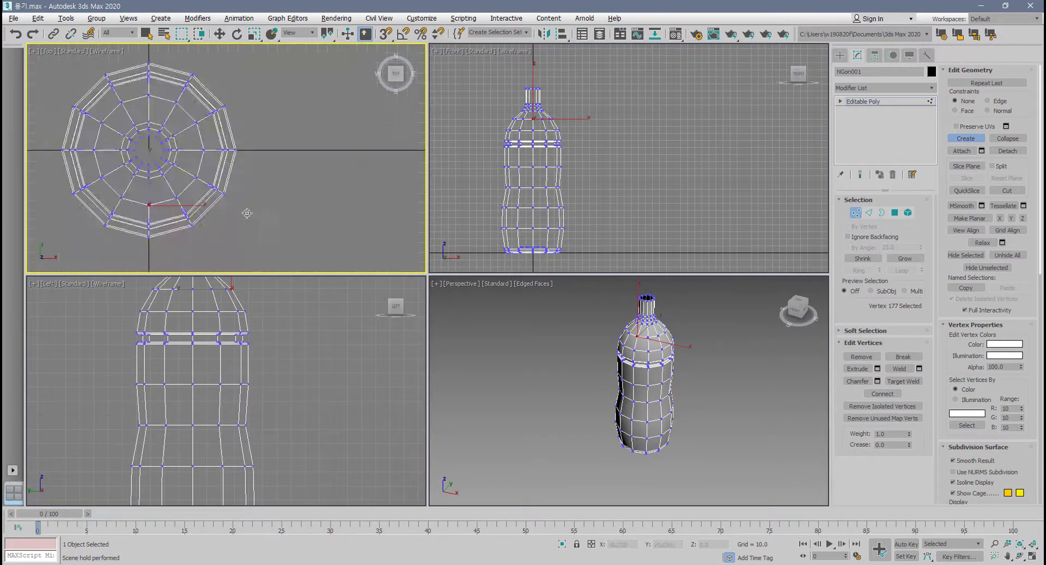
{"action": "left_click", "coordinate": [255, 129]}
{"action": "left_click", "coordinate": [254, 178]}
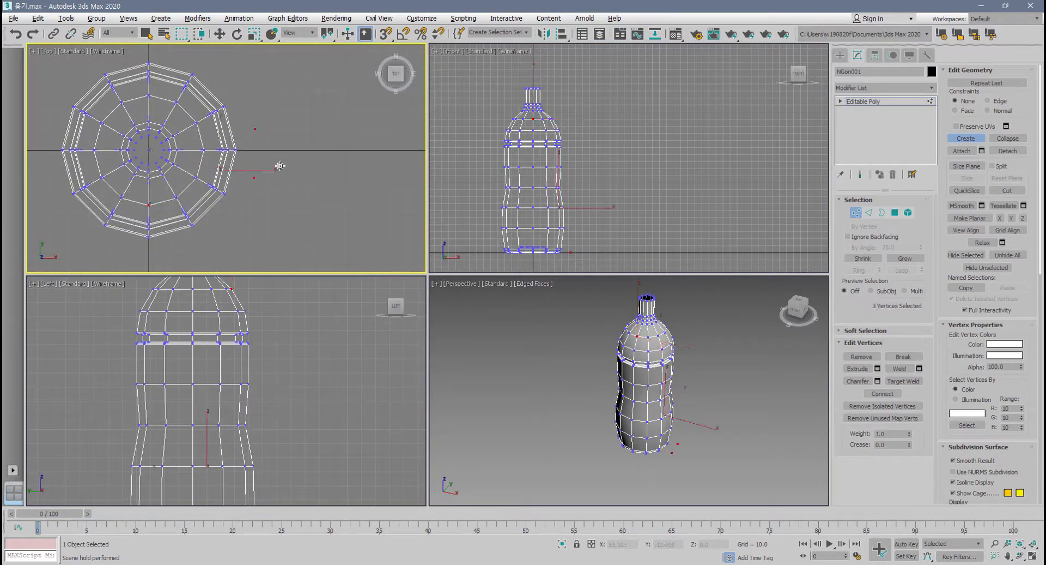
{"action": "left_click", "coordinate": [303, 128]}
{"action": "left_click", "coordinate": [300, 179]}
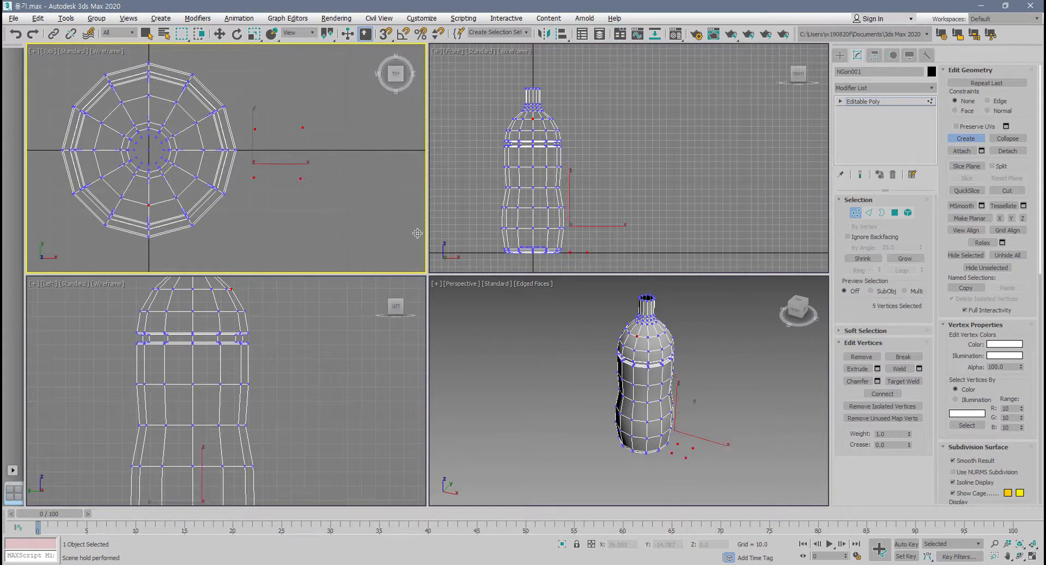
At polygon level, create a four-sided polygon through the four isolated vertices beside the bottle's base in the maximized Perspective view.
{"action": "right_click", "coordinate": [631, 394]}
{"action": "key", "text": "alt+w"}
{"action": "scroll", "coordinate": [361, 257], "scroll_direction": "up", "scroll_amount": 6}
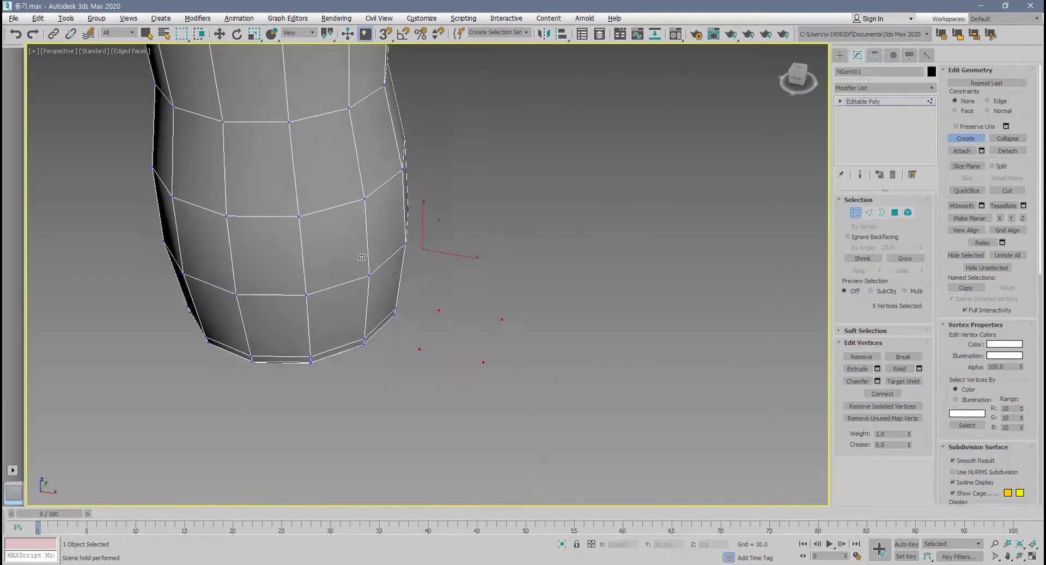
{"action": "scroll", "coordinate": [406, 295], "scroll_direction": "up", "scroll_amount": 2}
{"action": "scroll", "coordinate": [599, 288], "scroll_direction": "up", "scroll_amount": 1}
{"action": "scroll", "coordinate": [454, 354], "scroll_direction": "up", "scroll_amount": 3}
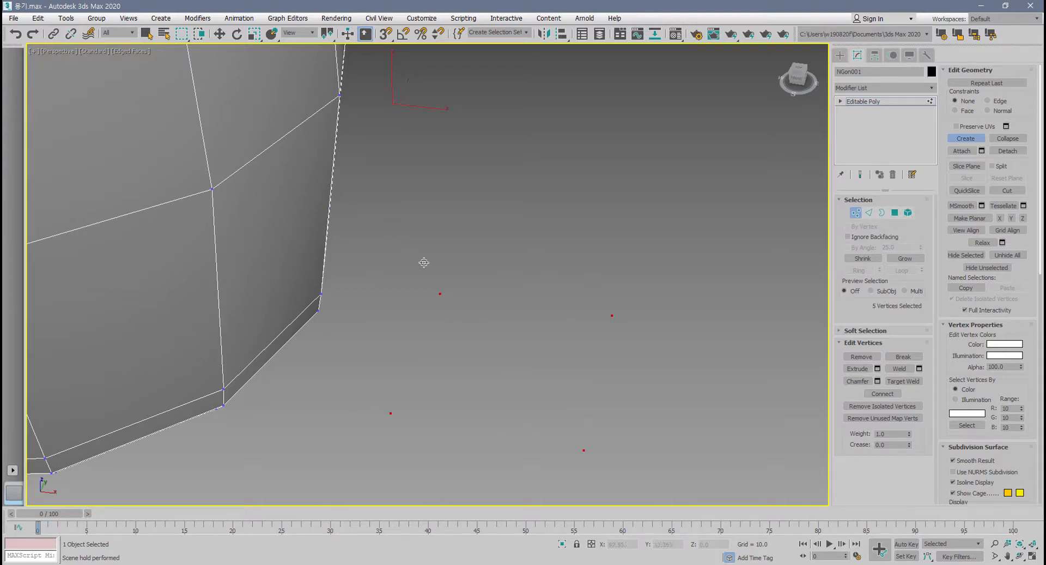
{"action": "left_click", "coordinate": [895, 213]}
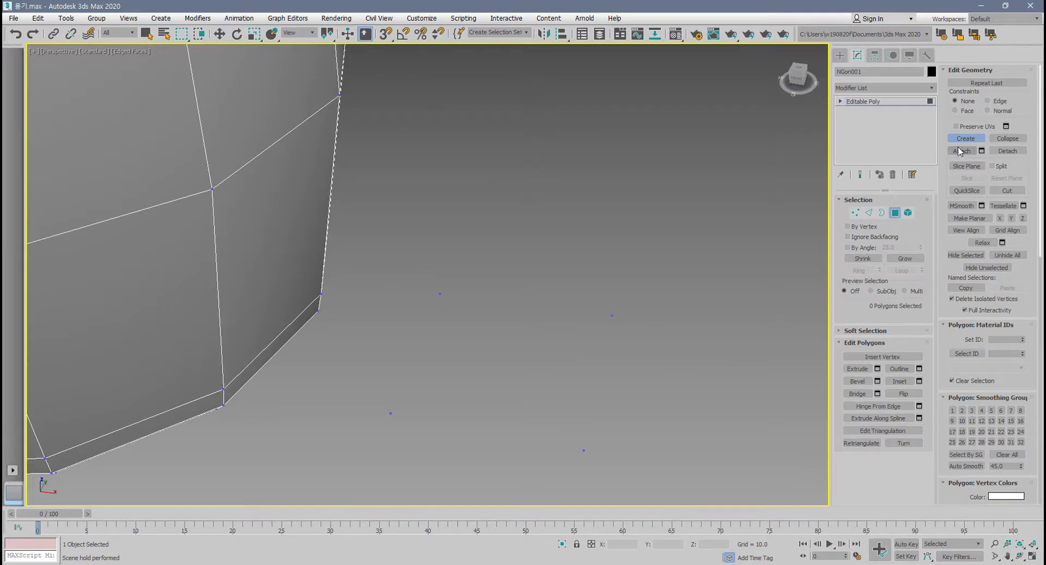
{"action": "left_click", "coordinate": [964, 139]}
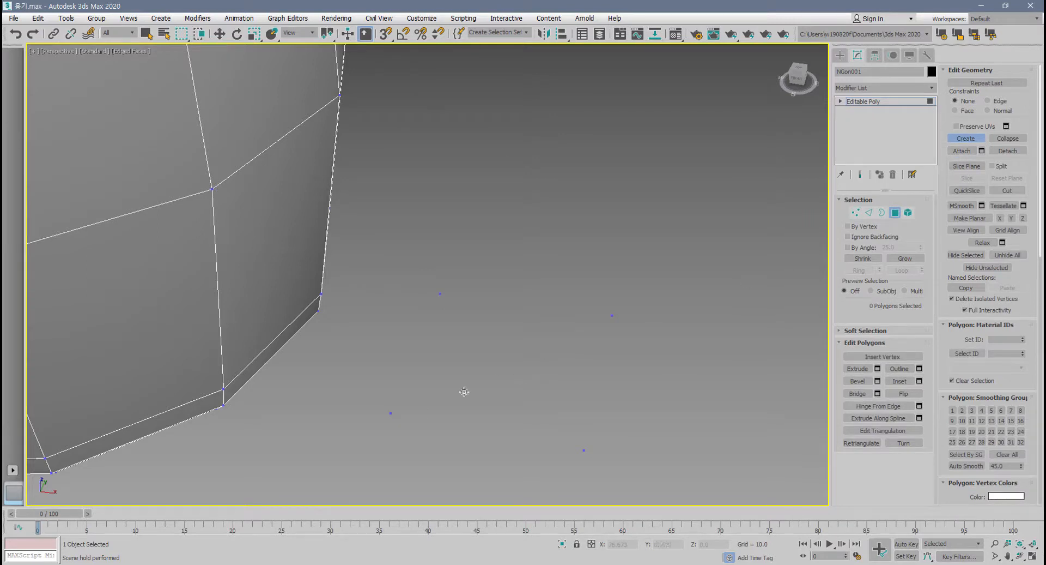
{"action": "left_click", "coordinate": [391, 413]}
{"action": "left_click", "coordinate": [440, 294]}
{"action": "left_click", "coordinate": [609, 326]}
{"action": "left_click", "coordinate": [390, 413]}
{"action": "key", "text": "w"}
{"action": "middle_click_drag", "start_coordinate": [718, 361], "coordinate": [691, 318], "text": "alt"}
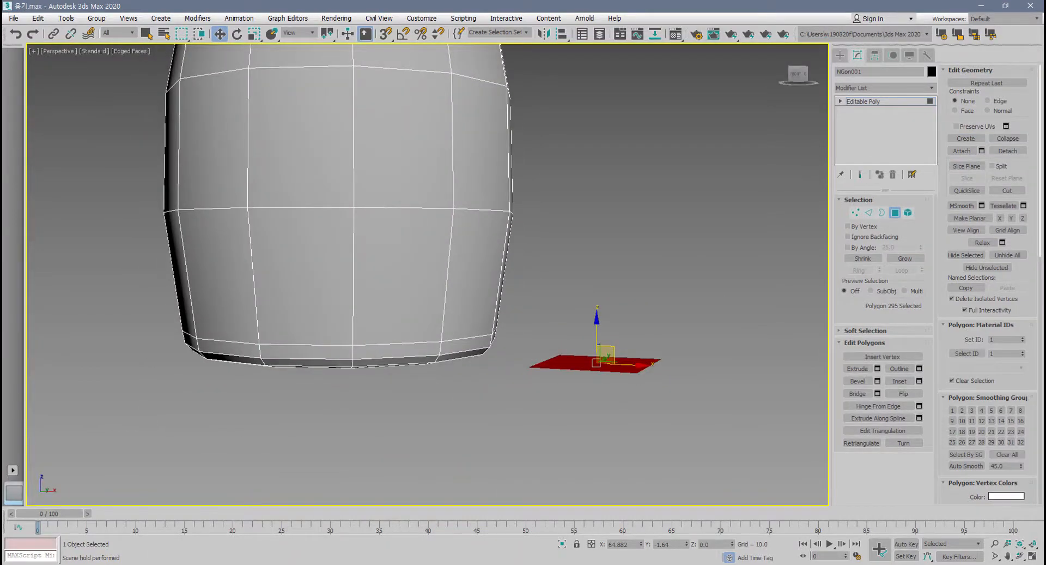
Delete the flat polygon beside the bottle and remove any isolated vertices.
{"action": "middle_click_drag", "start_coordinate": [809, 439], "coordinate": [740, 467], "text": "alt"}
{"action": "key", "text": "Delete"}
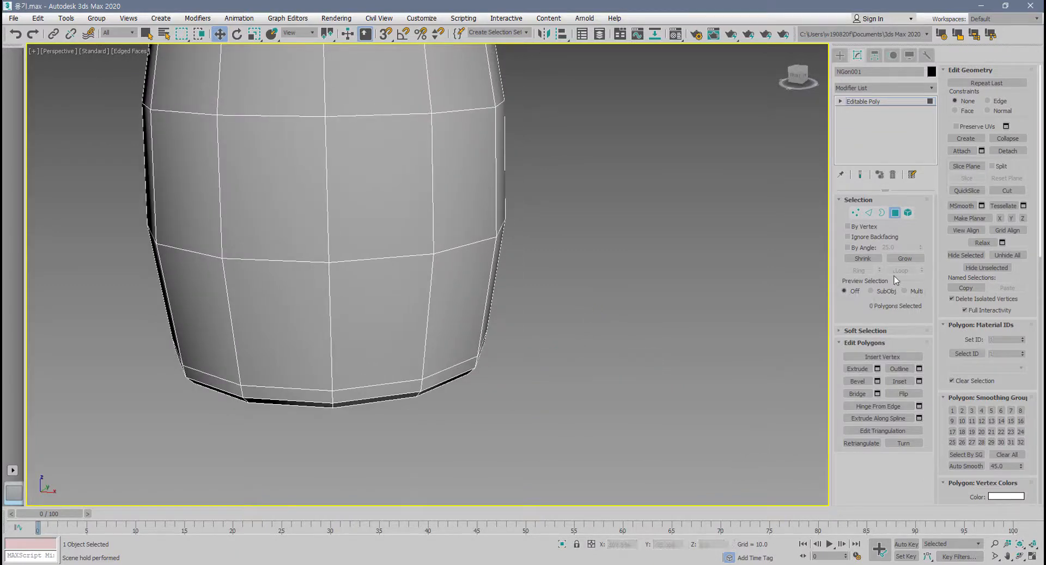
{"action": "left_click", "coordinate": [855, 213]}
{"action": "middle_click_drag", "start_coordinate": [719, 382], "coordinate": [872, 417], "text": "alt"}
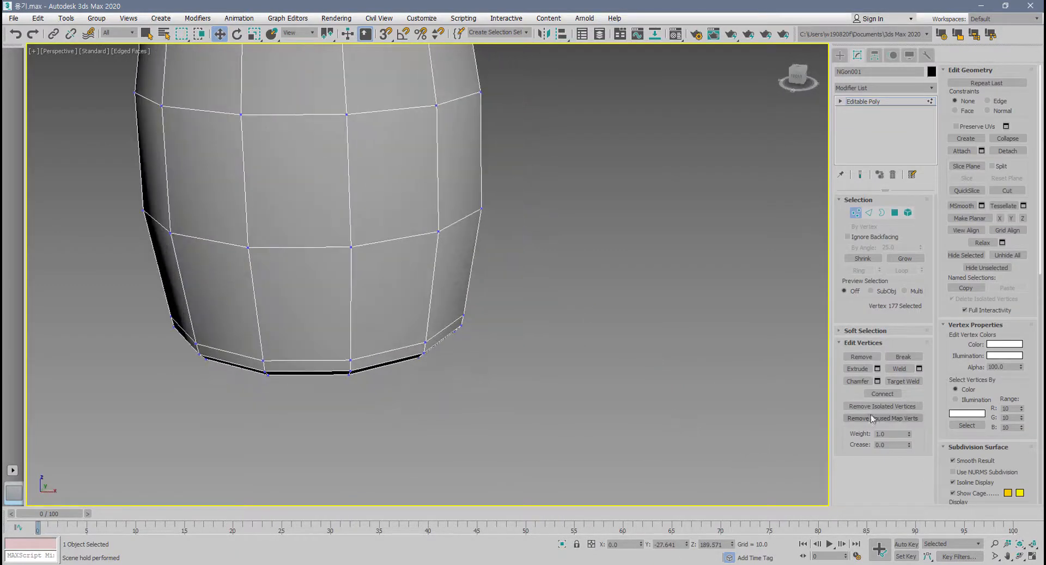
{"action": "left_click", "coordinate": [881, 408]}
Collapse the 12 rim vertices of the bottle's neck opening into one vertex, and undo the collapse.
{"action": "scroll", "coordinate": [723, 416], "scroll_direction": "down", "scroll_amount": 5}
{"action": "scroll", "coordinate": [666, 419], "scroll_direction": "up", "scroll_amount": 2}
{"action": "middle_click_drag", "start_coordinate": [722, 416], "coordinate": [609, 411]}
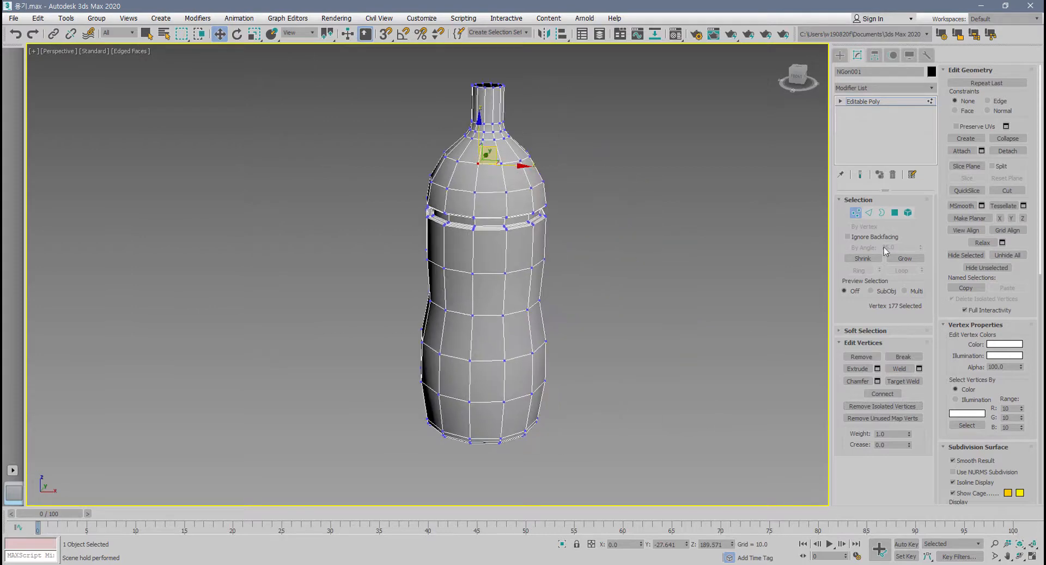
{"action": "scroll", "coordinate": [497, 150], "scroll_direction": "up", "scroll_amount": 5}
{"action": "middle_click_drag", "start_coordinate": [536, 87], "coordinate": [554, 169]}
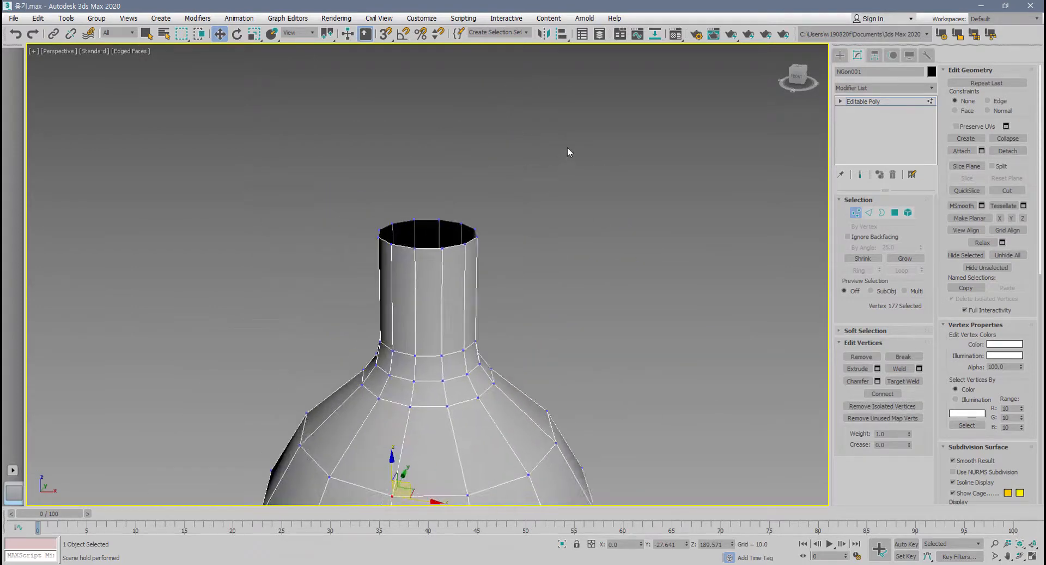
{"action": "left_click_drag", "start_coordinate": [567, 152], "coordinate": [322, 272]}
{"action": "scroll", "coordinate": [421, 251], "scroll_direction": "up", "scroll_amount": 2}
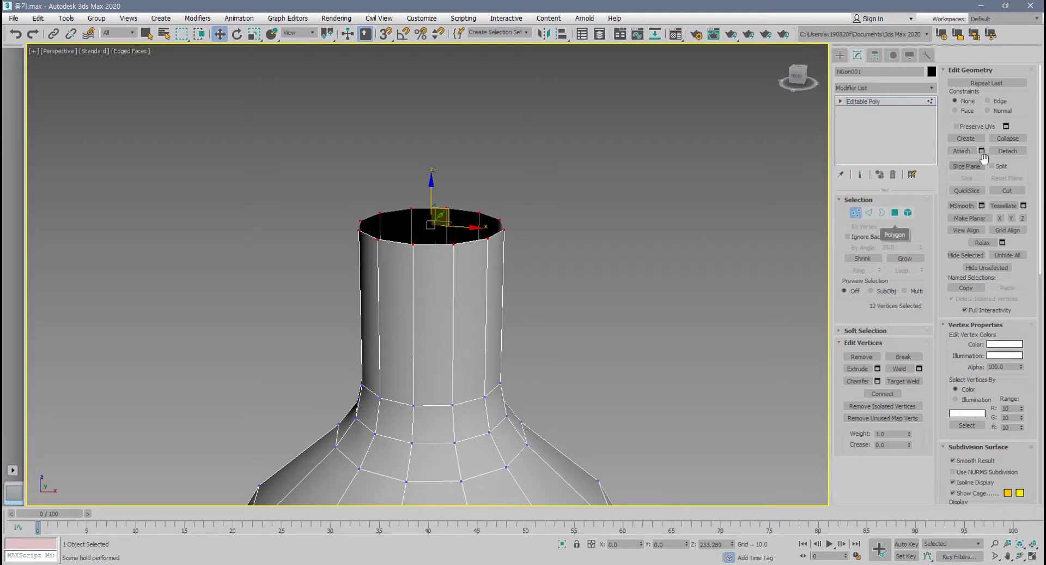
{"action": "left_click", "coordinate": [1008, 139]}
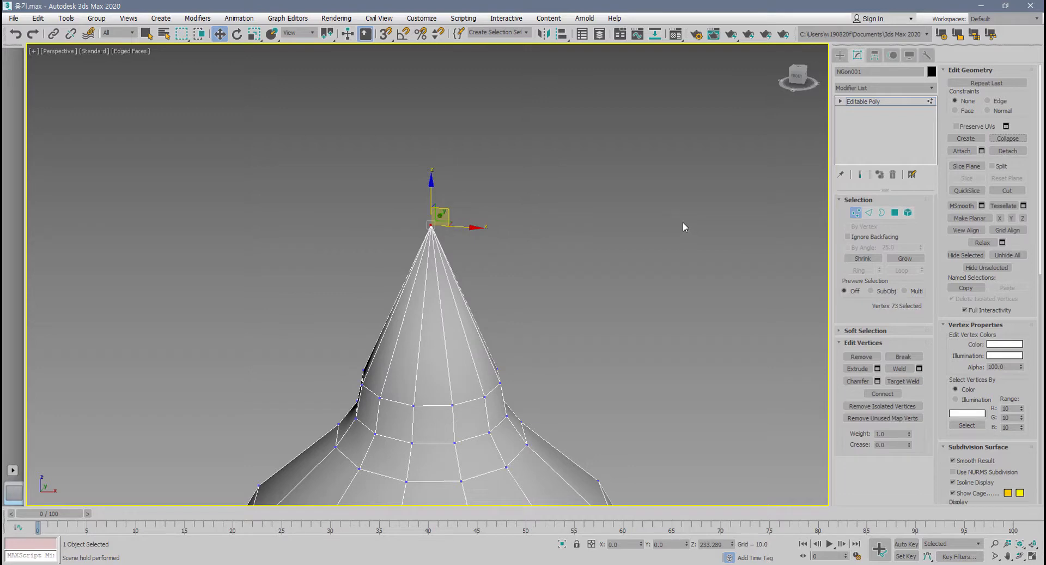
{"action": "key", "text": "ctrl+z"}
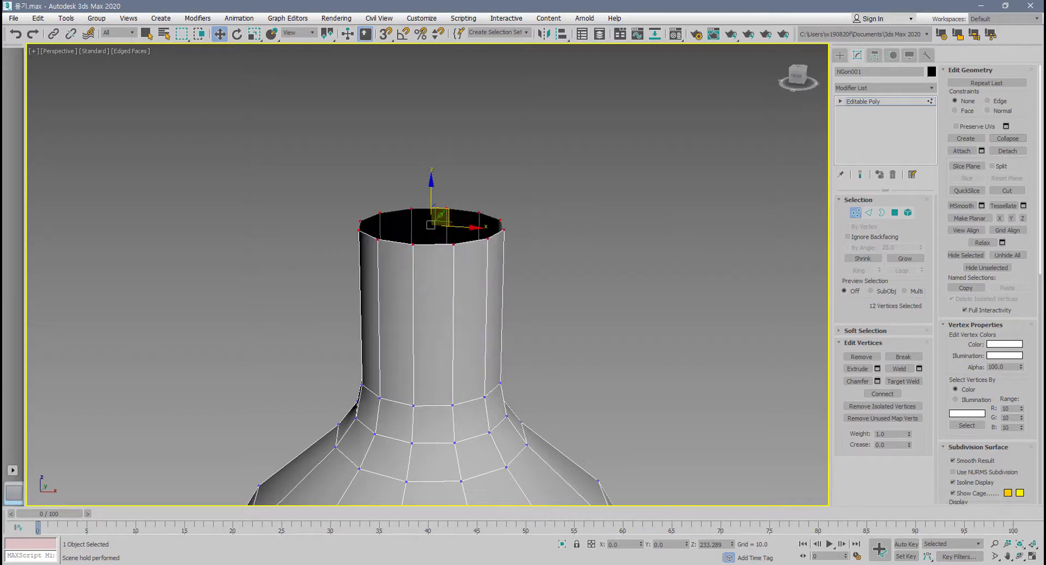
Leave vertex level and create a teapot primitive with a radius of about 47 beside the bottle.
{"action": "left_click", "coordinate": [855, 213]}
{"action": "middle_click_drag", "start_coordinate": [761, 342], "coordinate": [622, 279]}
{"action": "scroll", "coordinate": [622, 279], "scroll_direction": "down", "scroll_amount": 6}
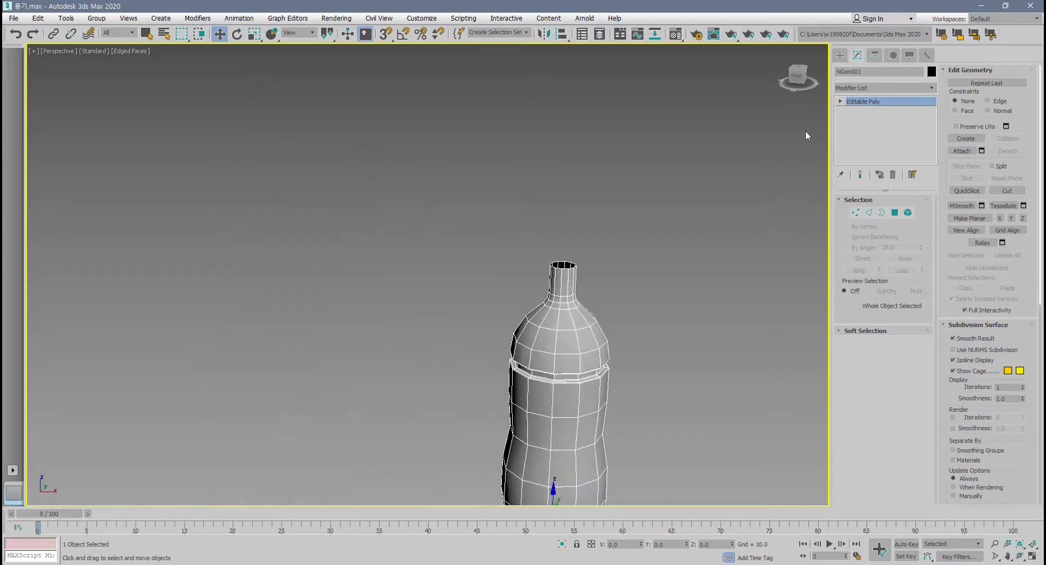
{"action": "left_click", "coordinate": [838, 56]}
{"action": "middle_click_drag", "start_coordinate": [695, 265], "coordinate": [660, 265]}
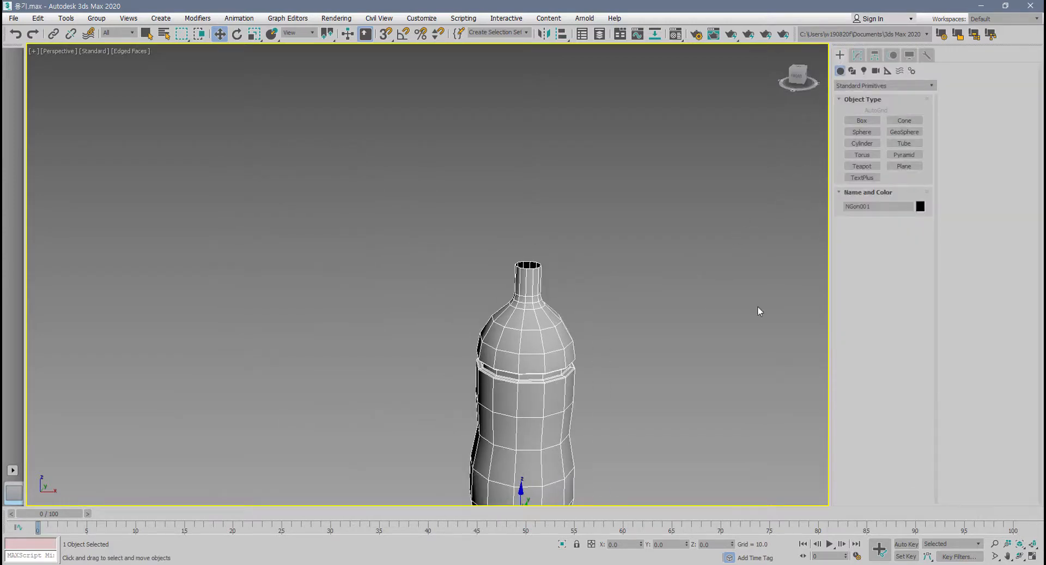
{"action": "middle_click_drag", "start_coordinate": [760, 311], "coordinate": [660, 315]}
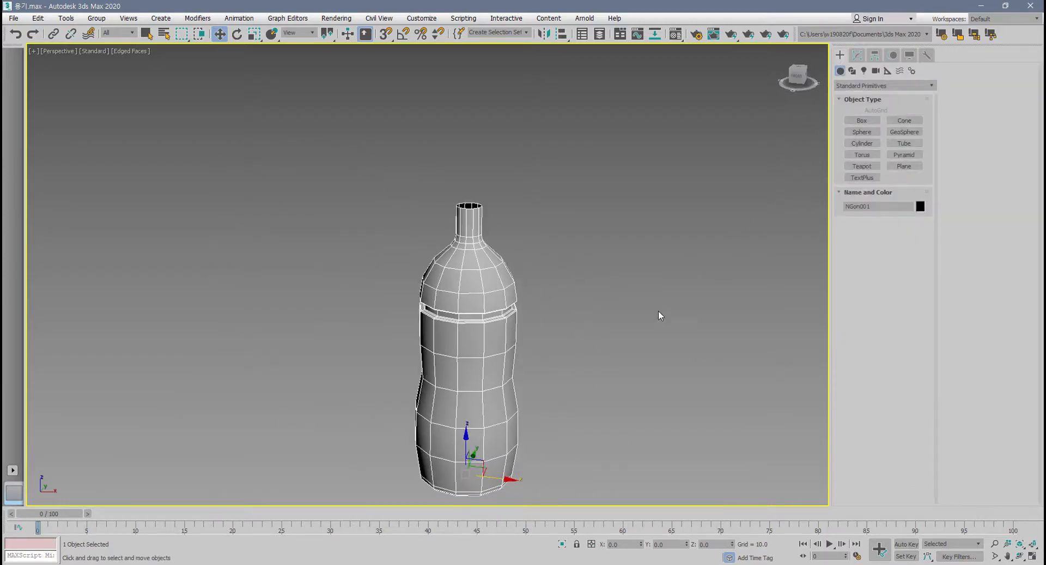
{"action": "left_click", "coordinate": [861, 165]}
{"action": "left_click_drag", "start_coordinate": [628, 382], "coordinate": [626, 423]}
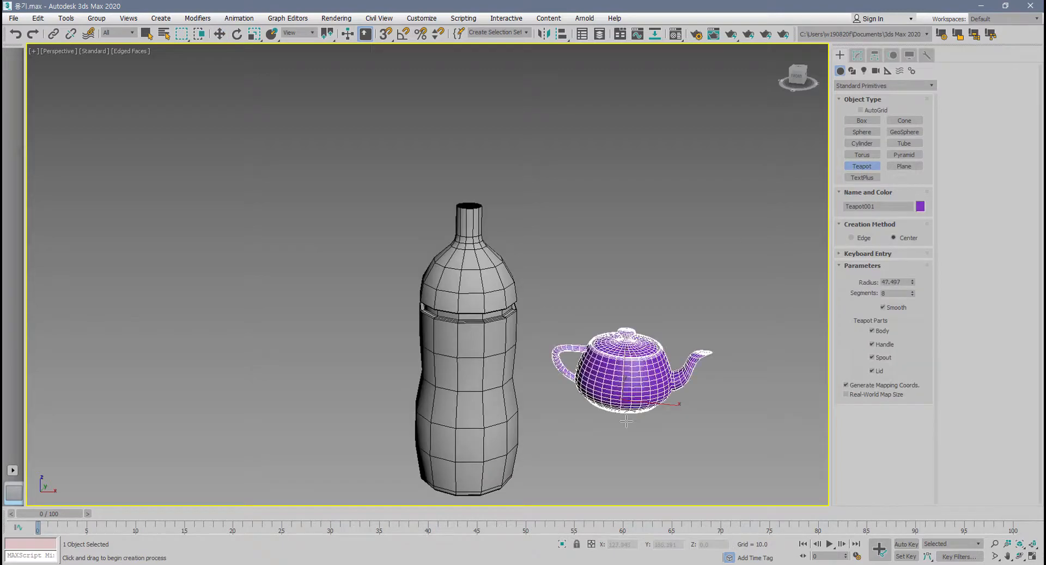
Set the teapot's segments to 4 and finish creating it.
{"action": "scroll", "coordinate": [625, 428], "scroll_direction": "up", "scroll_amount": 4}
{"action": "double_click", "coordinate": [889, 293]}
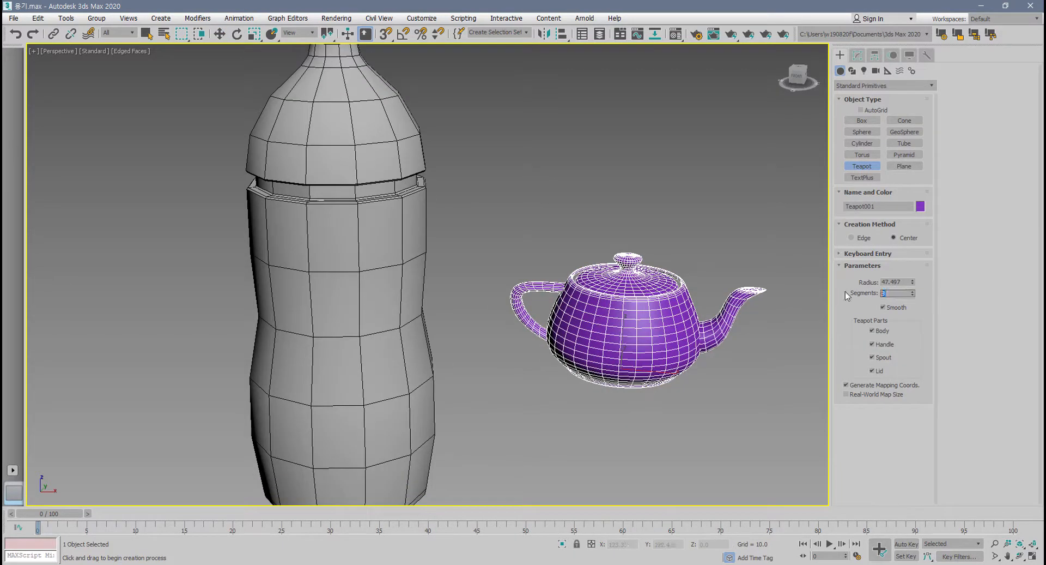
{"action": "type", "text": "4"}
{"action": "key", "text": "Return"}
{"action": "right_click", "coordinate": [281, 352]}
Select the bottle and attach the teapot to its Editable Poly object.
{"action": "left_click", "coordinate": [345, 264]}
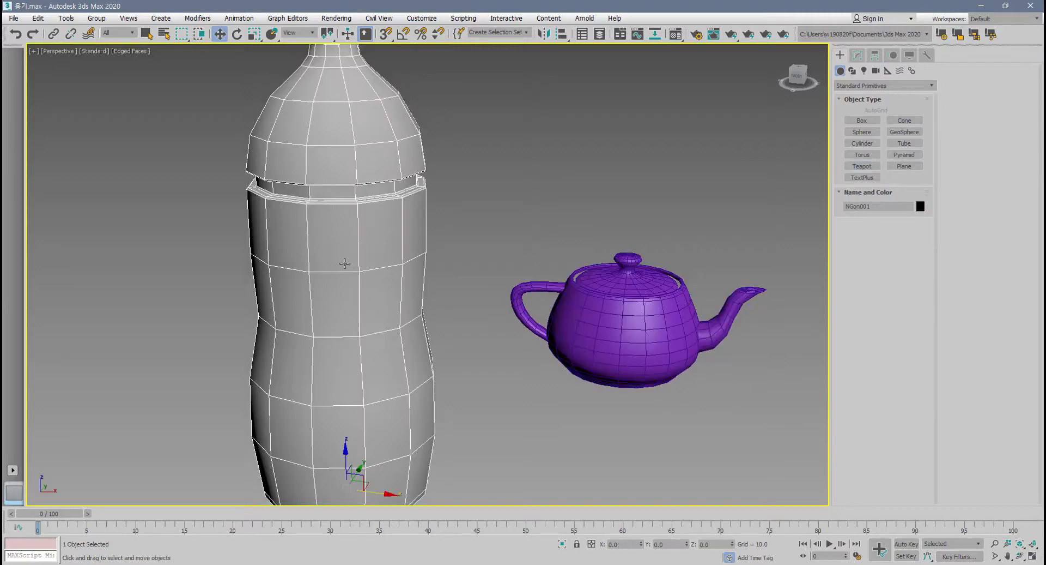
{"action": "left_click", "coordinate": [857, 55]}
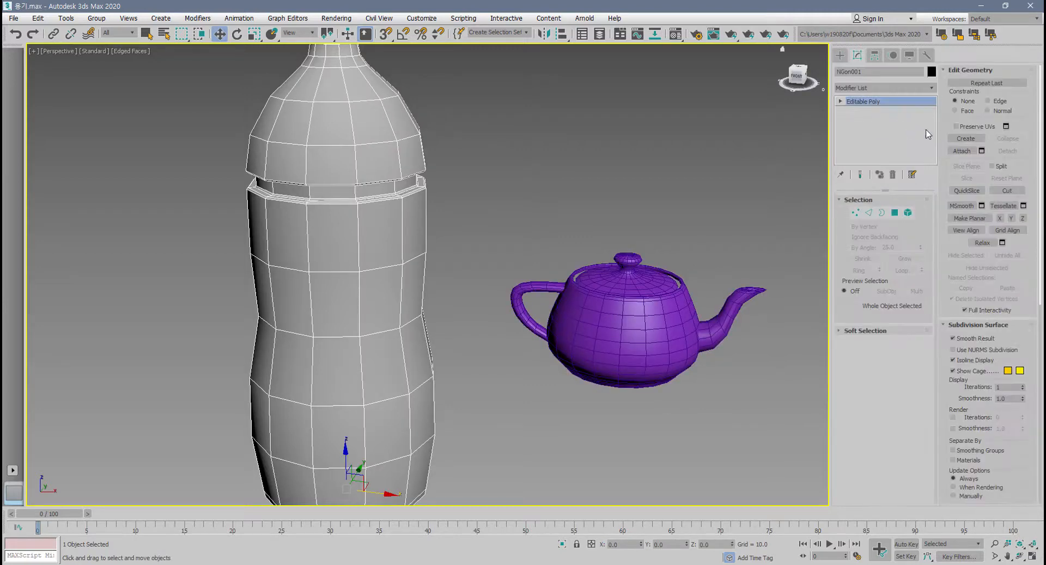
{"action": "left_click", "coordinate": [969, 152]}
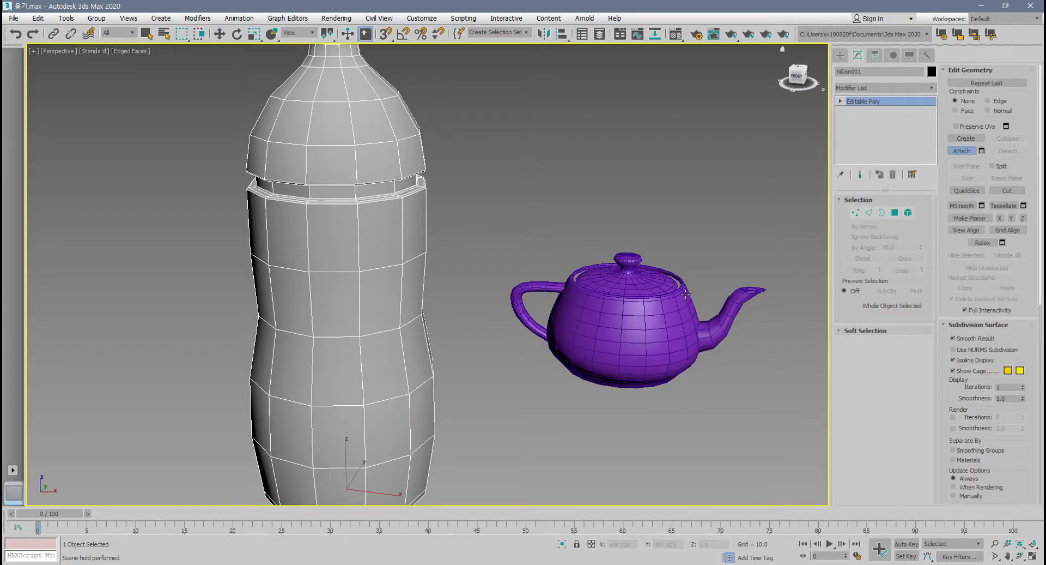
{"action": "left_click", "coordinate": [631, 304]}
{"action": "scroll", "coordinate": [631, 303], "scroll_direction": "down", "scroll_amount": 3}
Move the attached teapot's lid and upper body vertices upward, undo the move, and leave vertex level.
{"action": "left_click", "coordinate": [856, 212]}
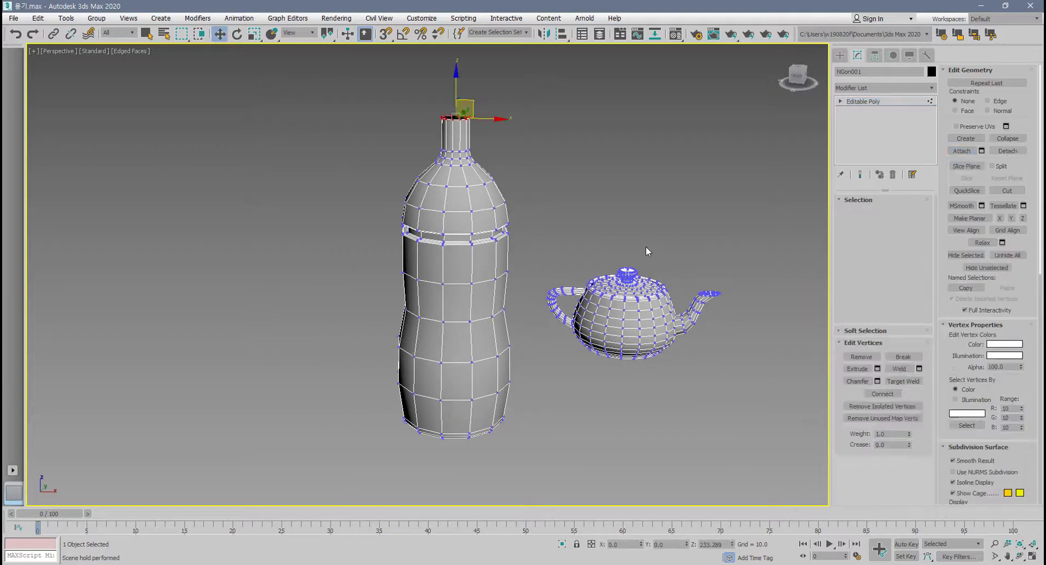
{"action": "left_click_drag", "start_coordinate": [646, 246], "coordinate": [577, 306]}
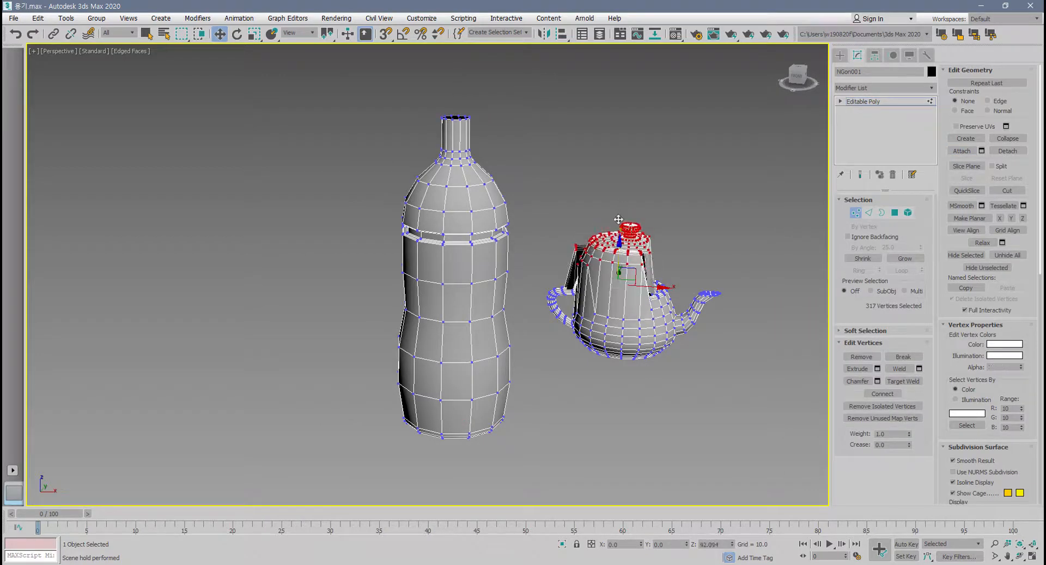
{"action": "left_click_drag", "start_coordinate": [677, 192], "coordinate": [334, 381]}
{"action": "left_click_drag", "start_coordinate": [604, 267], "coordinate": [624, 221]}
{"action": "key", "text": "ctrl+z"}
{"action": "key", "text": "ctrl+z"}
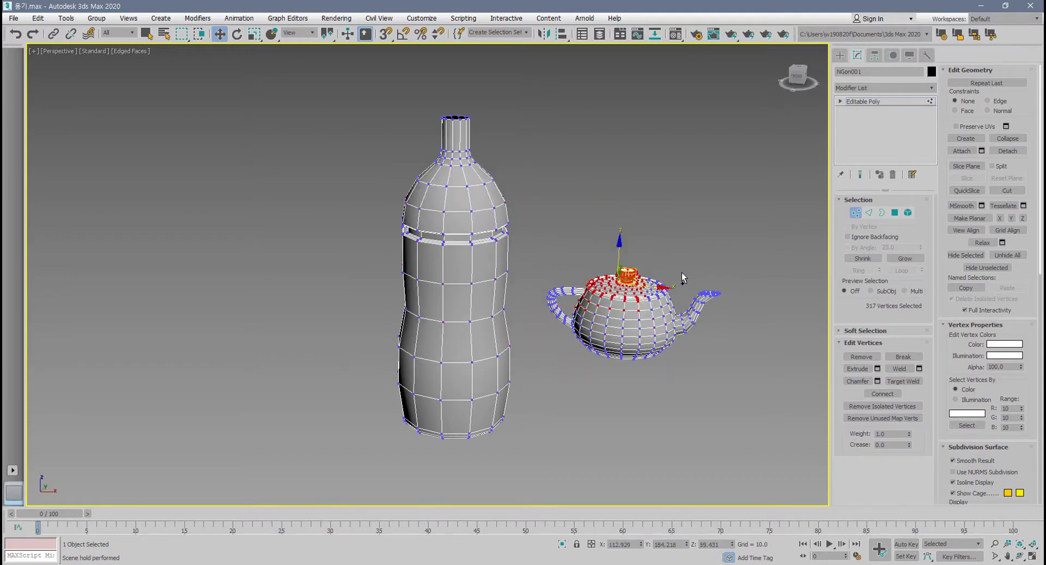
{"action": "left_click", "coordinate": [855, 212]}
At element level, select the bottle and individual teapot parts in turn, and finish with all of the teapot's elements selected.
{"action": "middle_click_drag", "start_coordinate": [763, 282], "coordinate": [738, 295], "text": "alt"}
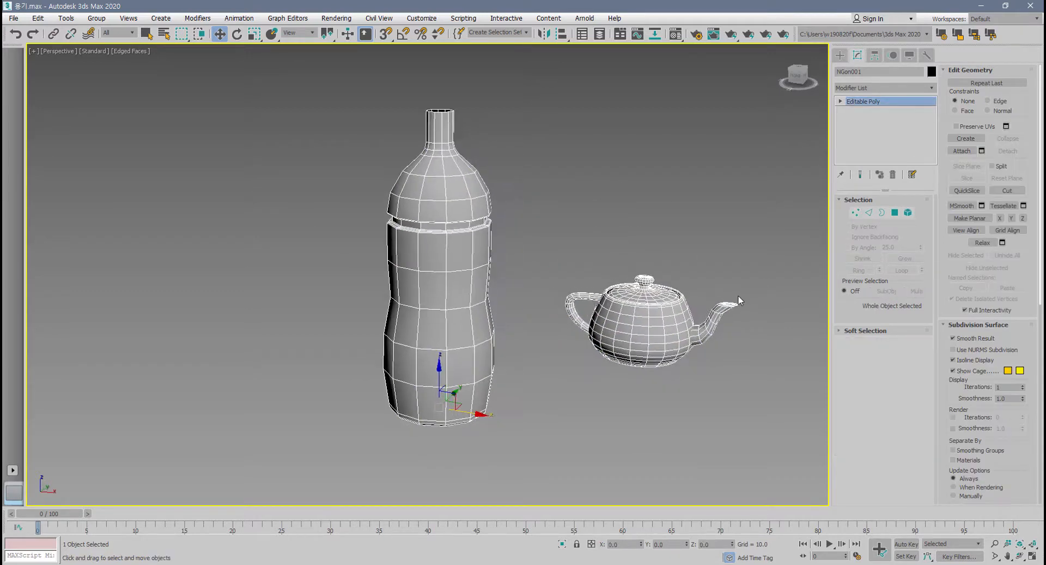
{"action": "middle_click_drag", "start_coordinate": [817, 278], "coordinate": [773, 276]}
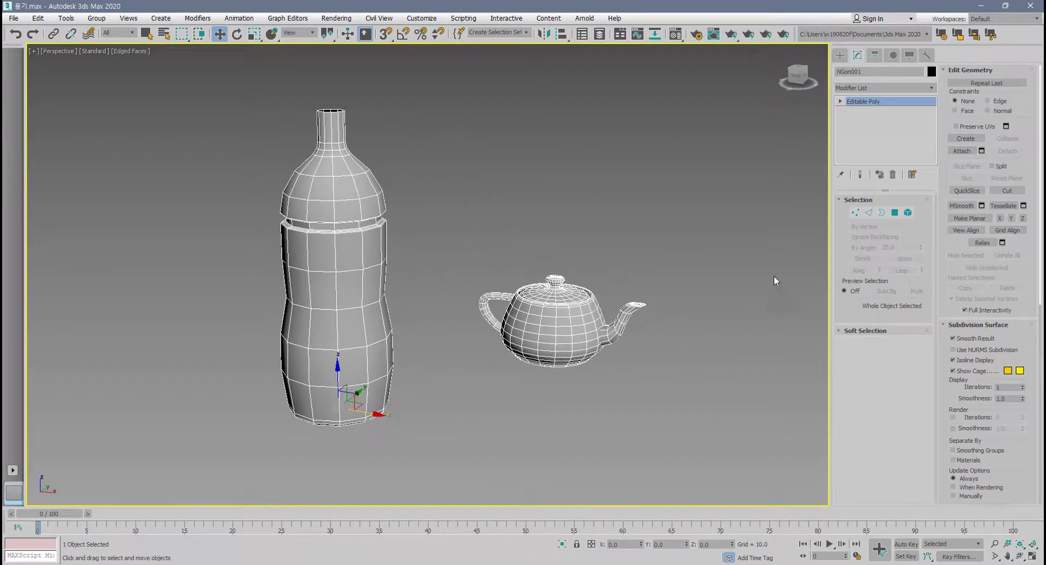
{"action": "left_click", "coordinate": [908, 212]}
{"action": "left_click", "coordinate": [548, 331]}
{"action": "left_click", "coordinate": [330, 329]}
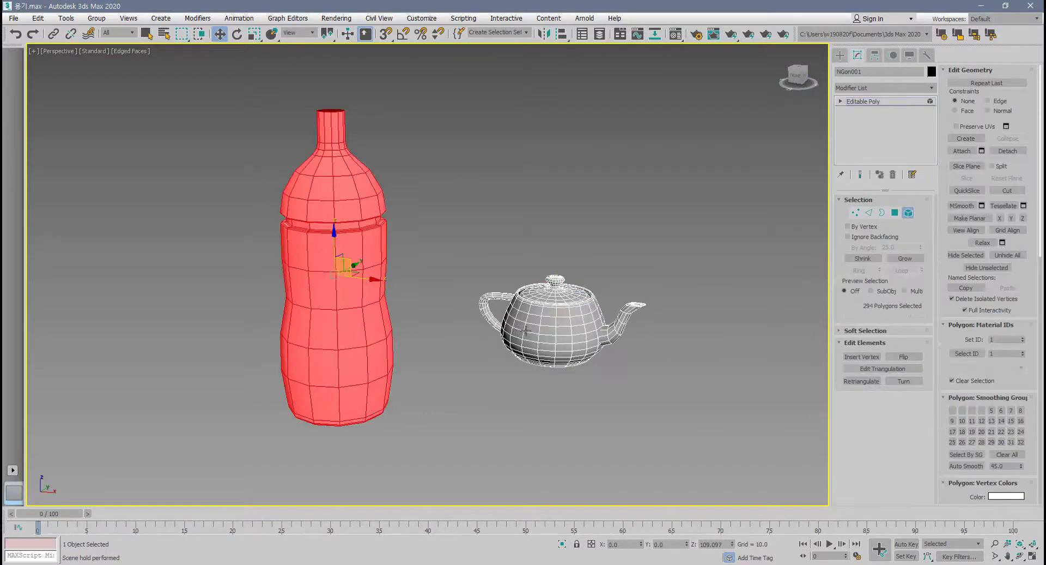
{"action": "left_click", "coordinate": [525, 331]}
{"action": "left_click", "coordinate": [547, 288]}
{"action": "left_click", "coordinate": [492, 299]}
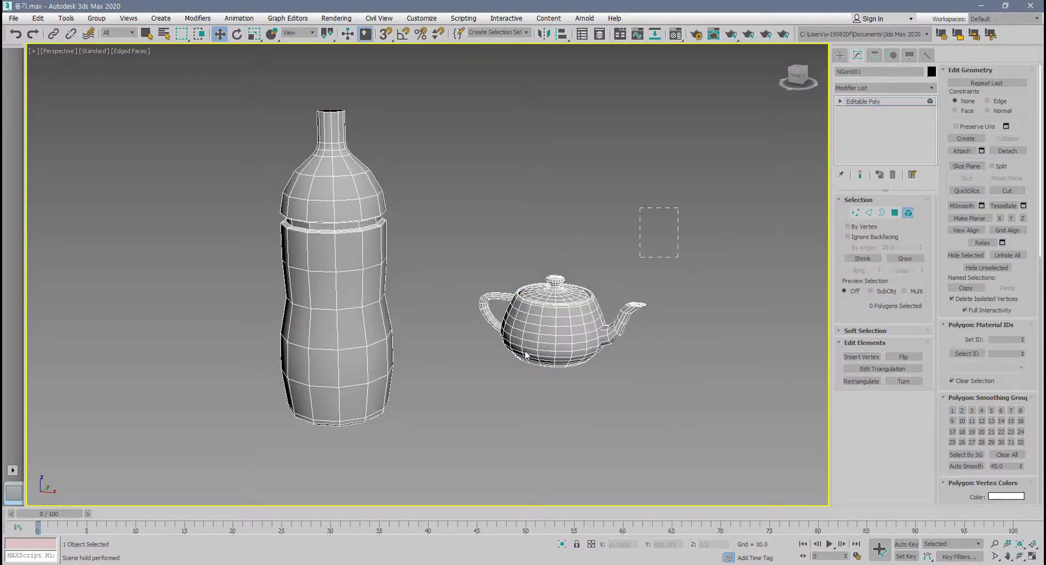
{"action": "left_click_drag", "start_coordinate": [527, 354], "coordinate": [479, 436]}
{"action": "scroll", "coordinate": [545, 413], "scroll_direction": "up", "scroll_amount": 5}
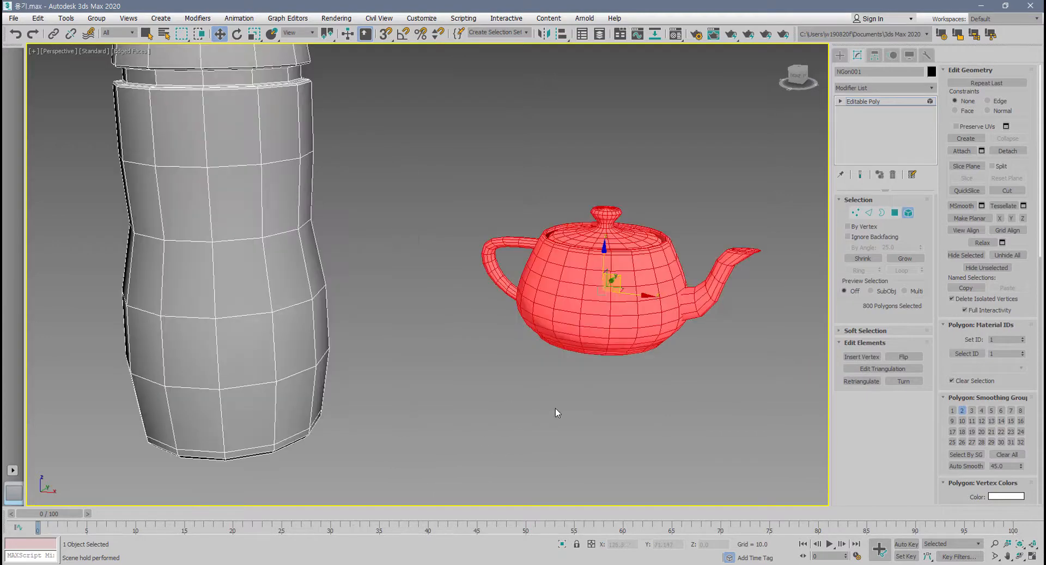
Detach the selected teapot elements from the bottle as Object001 and delete the detached teapot.
{"action": "left_click", "coordinate": [1009, 152]}
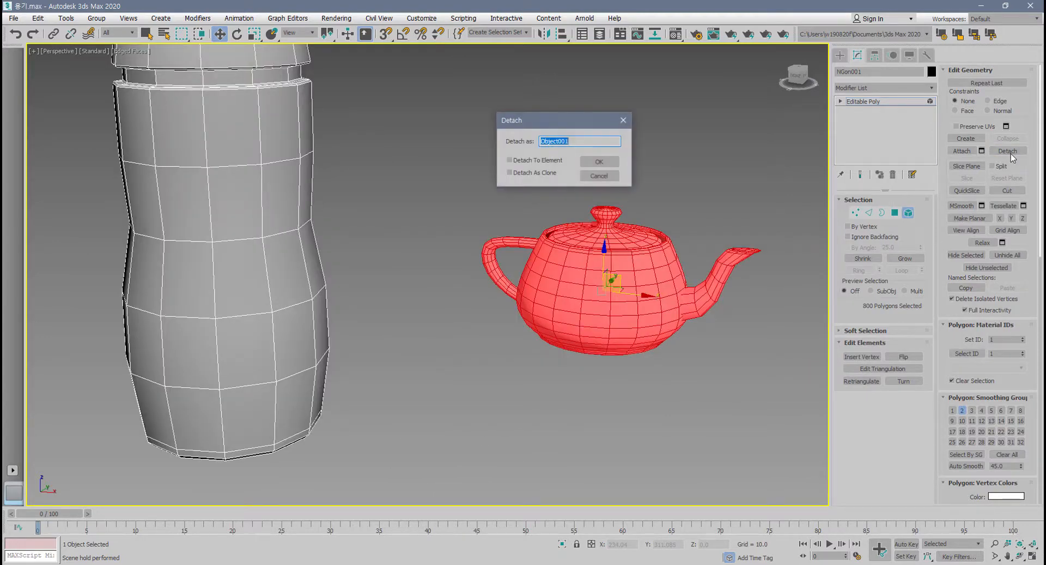
{"action": "left_click", "coordinate": [599, 161]}
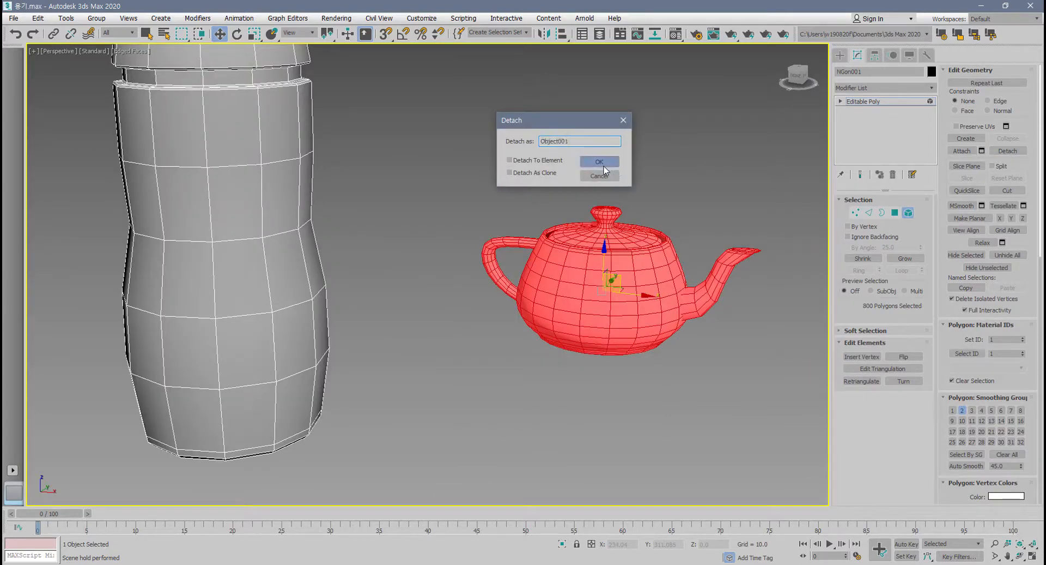
{"action": "left_click", "coordinate": [908, 212]}
{"action": "left_click", "coordinate": [645, 319]}
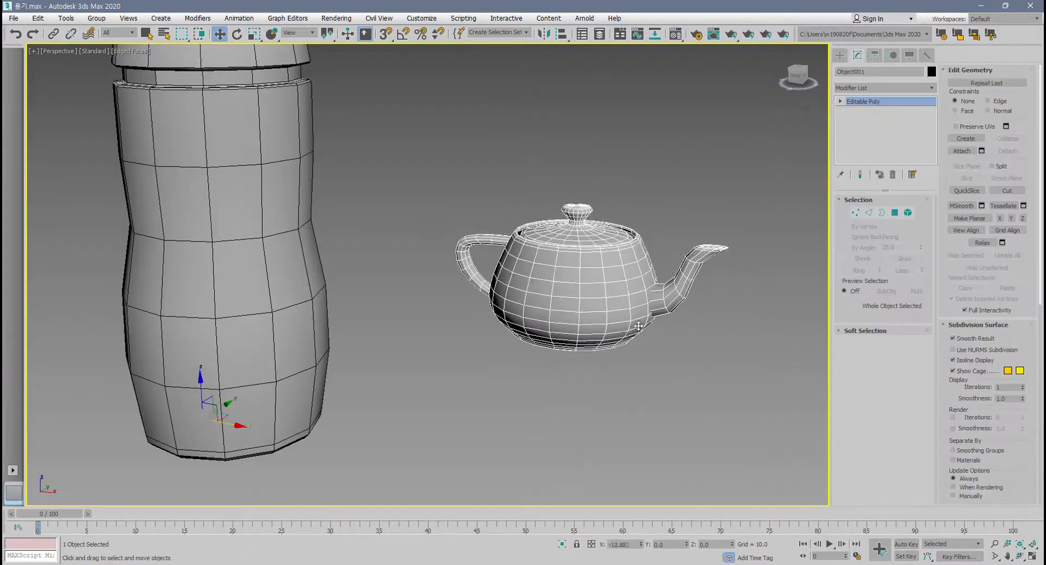
{"action": "key", "text": "Delete"}
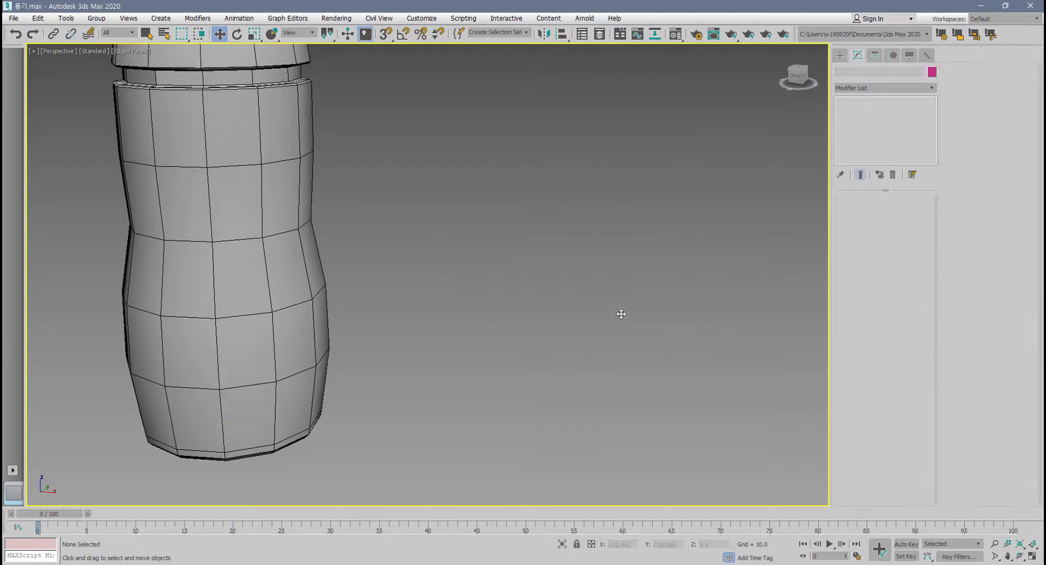
Select the bottle and enter vertex level on its Editable Poly.
{"action": "left_click", "coordinate": [233, 247]}
{"action": "scroll", "coordinate": [240, 262], "scroll_direction": "down", "scroll_amount": 5}
{"action": "middle_click_drag", "start_coordinate": [245, 267], "coordinate": [442, 334]}
{"action": "scroll", "coordinate": [419, 343], "scroll_direction": "up", "scroll_amount": 3}
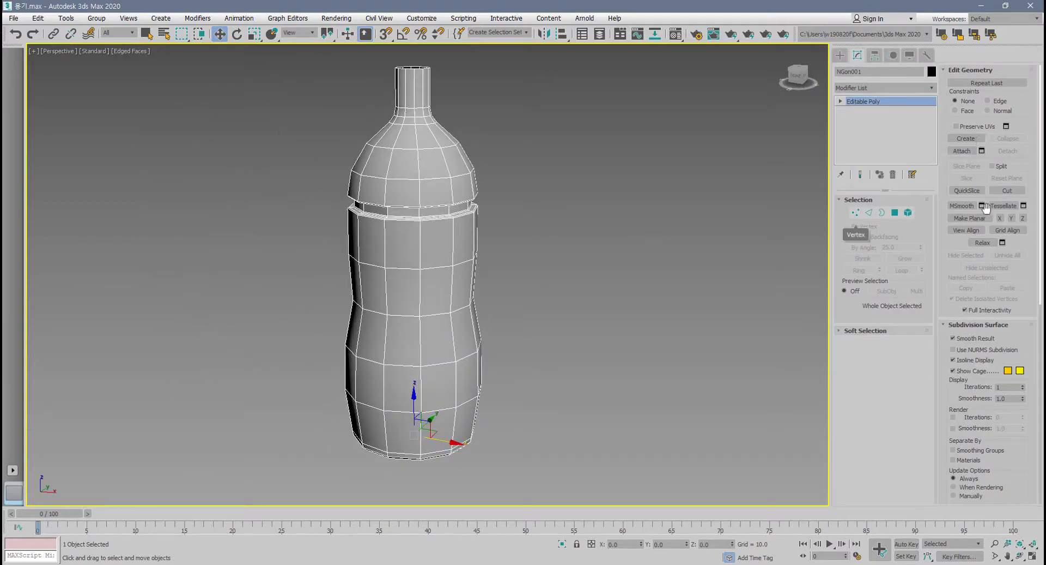
{"action": "left_click", "coordinate": [855, 213]}
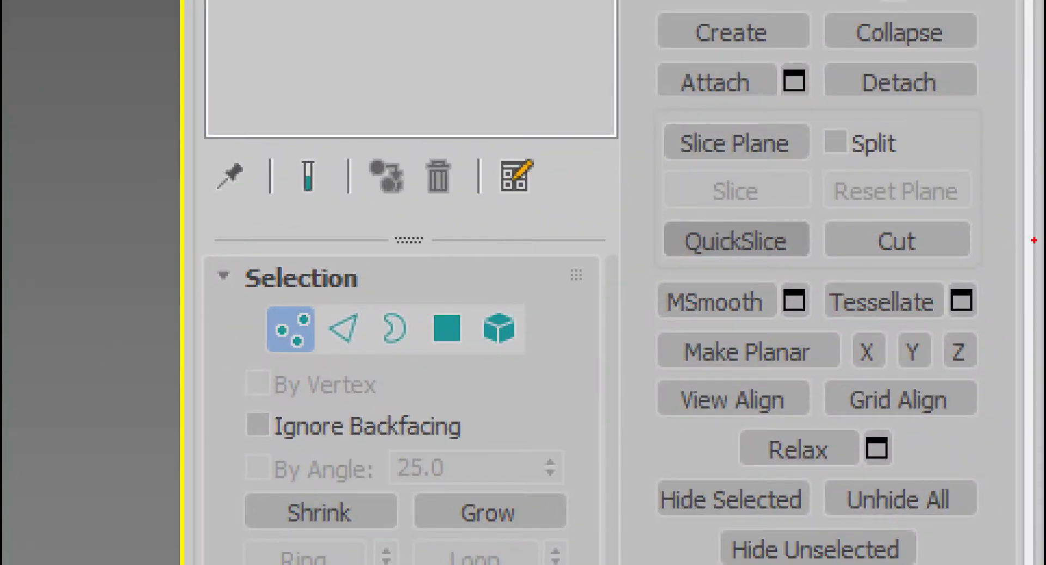
{"action": "mouse_move", "coordinate": [994, 272]}
{"action": "left_mouse_down"}
{"action": "mouse_move", "coordinate": [611, 274]}
{"action": "mouse_move", "coordinate": [656, 85]}
{"action": "mouse_move", "coordinate": [970, 92]}
{"action": "mouse_move", "coordinate": [983, 300]}
{"action": "left_mouse_up"}
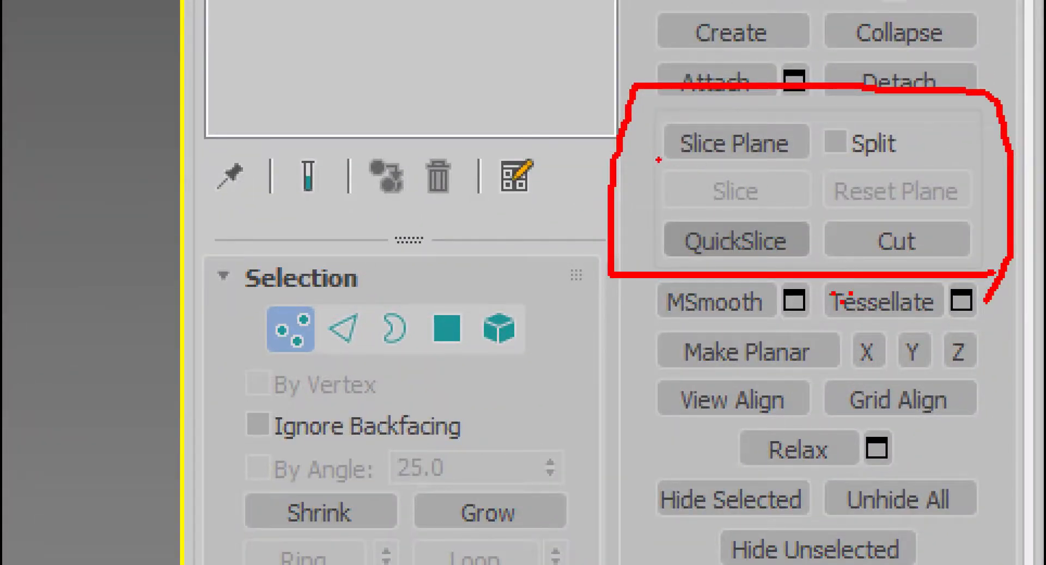
{"action": "left_click_drag", "start_coordinate": [658, 160], "coordinate": [912, 169]}
{"action": "left_click_drag", "start_coordinate": [694, 218], "coordinate": [776, 218]}
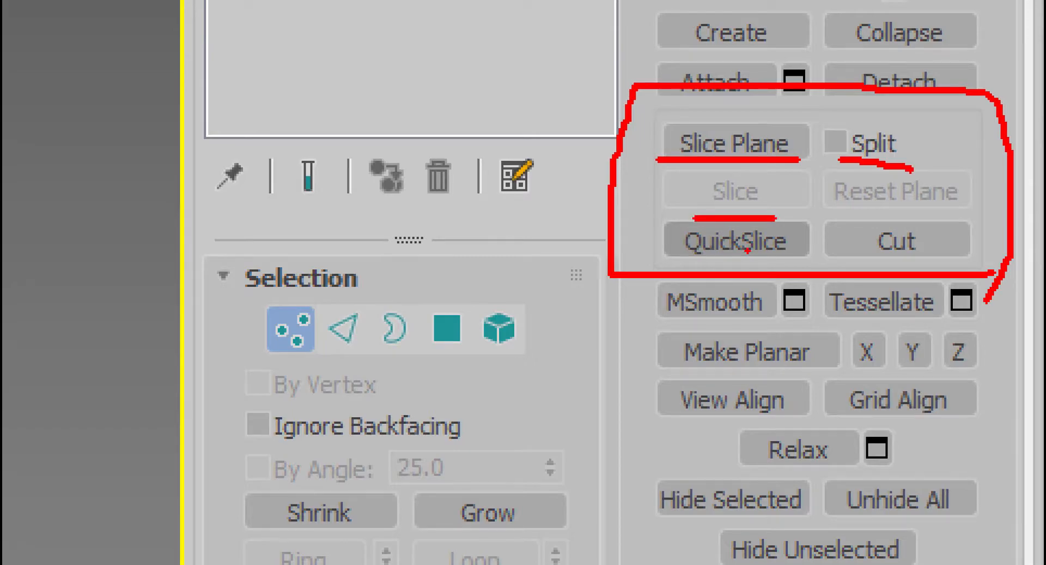
{"action": "key", "text": "Escape"}
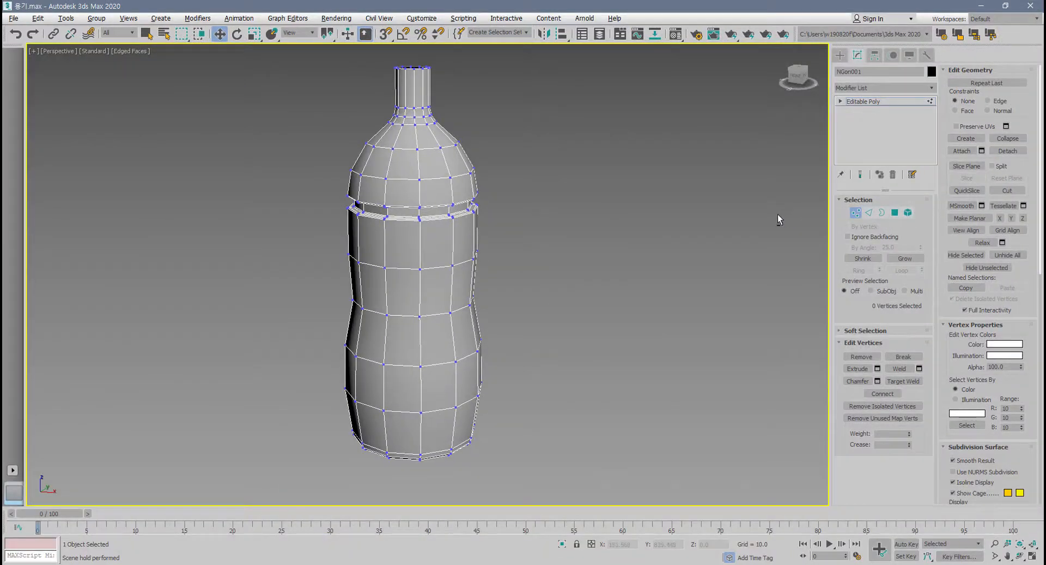
Activate Slice Plane on the bottle and raise the plane to the domed shoulder, at Z 180.321.
{"action": "key", "text": "alt+w"}
{"action": "middle_click_drag", "start_coordinate": [704, 210], "coordinate": [748, 202]}
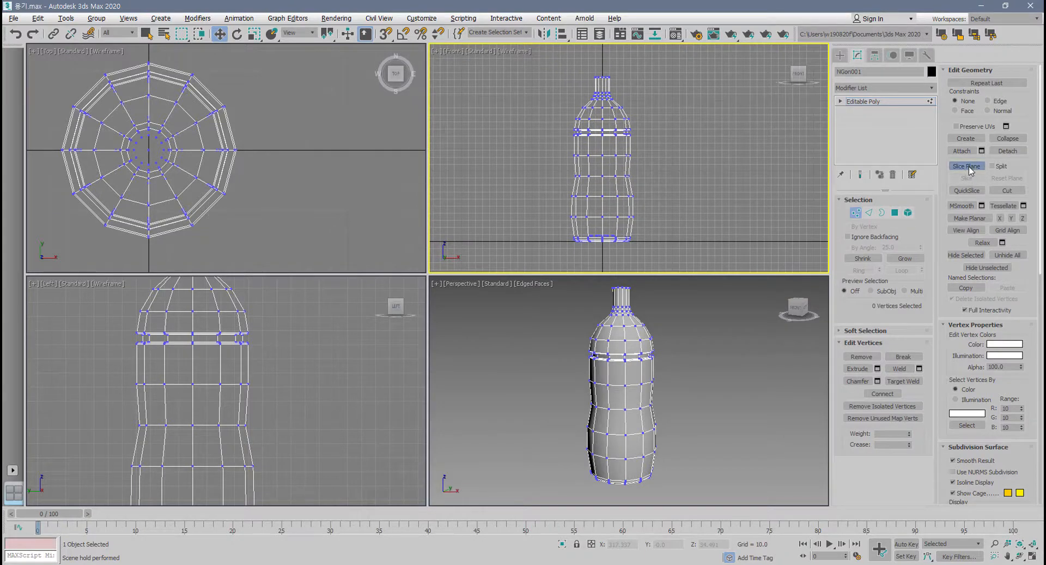
{"action": "left_click", "coordinate": [967, 165]}
{"action": "left_click", "coordinate": [762, 328]}
{"action": "key", "text": "alt+w"}
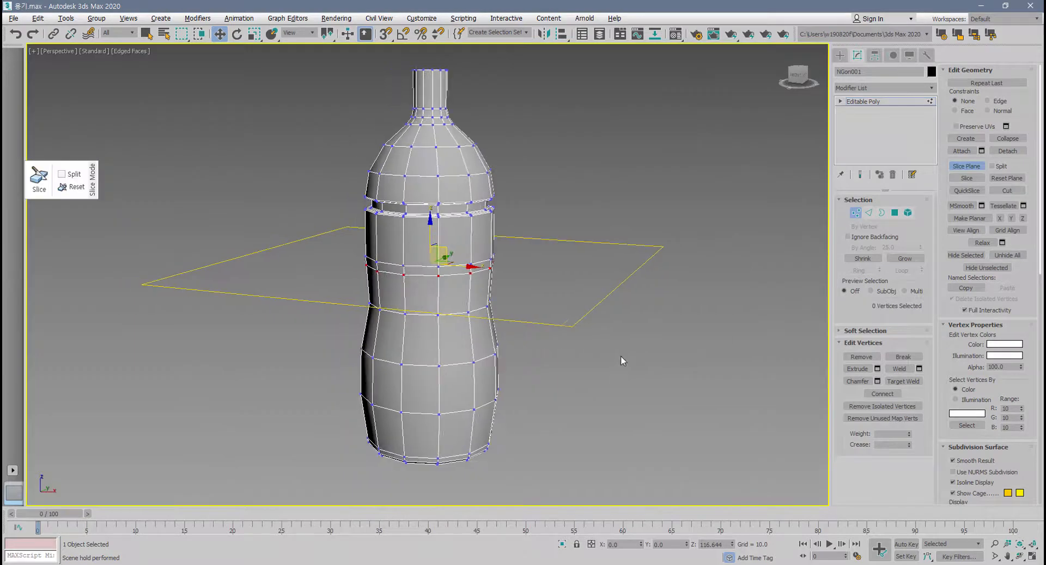
{"action": "middle_click_drag", "start_coordinate": [285, 216], "coordinate": [411, 249], "text": "alt"}
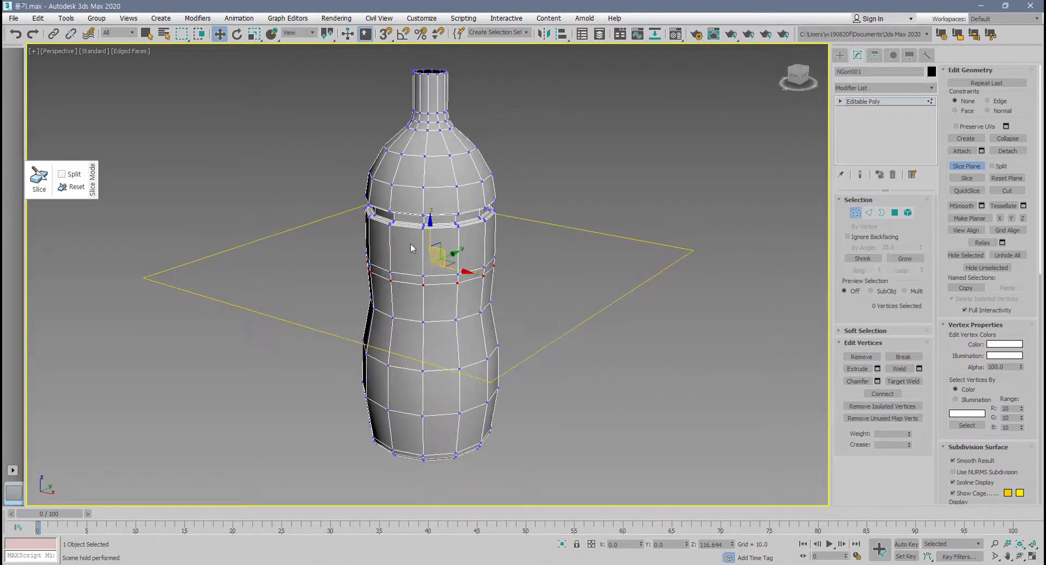
{"action": "left_click_drag", "start_coordinate": [428, 235], "coordinate": [440, 137]}
{"action": "scroll", "coordinate": [406, 174], "scroll_direction": "up", "scroll_amount": 5}
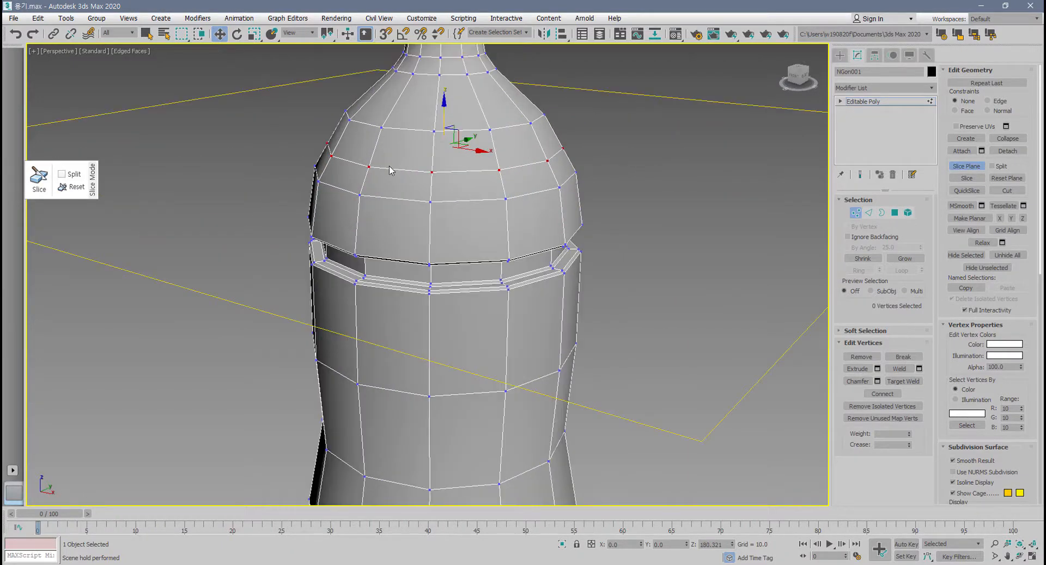
{"action": "mouse_move", "coordinate": [331, 149]}
{"action": "left_mouse_down"}
{"action": "mouse_move", "coordinate": [477, 170]}
{"action": "mouse_move", "coordinate": [569, 139]}
{"action": "mouse_move", "coordinate": [421, 126]}
{"action": "mouse_move", "coordinate": [416, 172]}
{"action": "left_mouse_up"}
{"action": "key", "text": "Escape"}
{"action": "scroll", "coordinate": [399, 165], "scroll_direction": "down", "scroll_amount": 5}
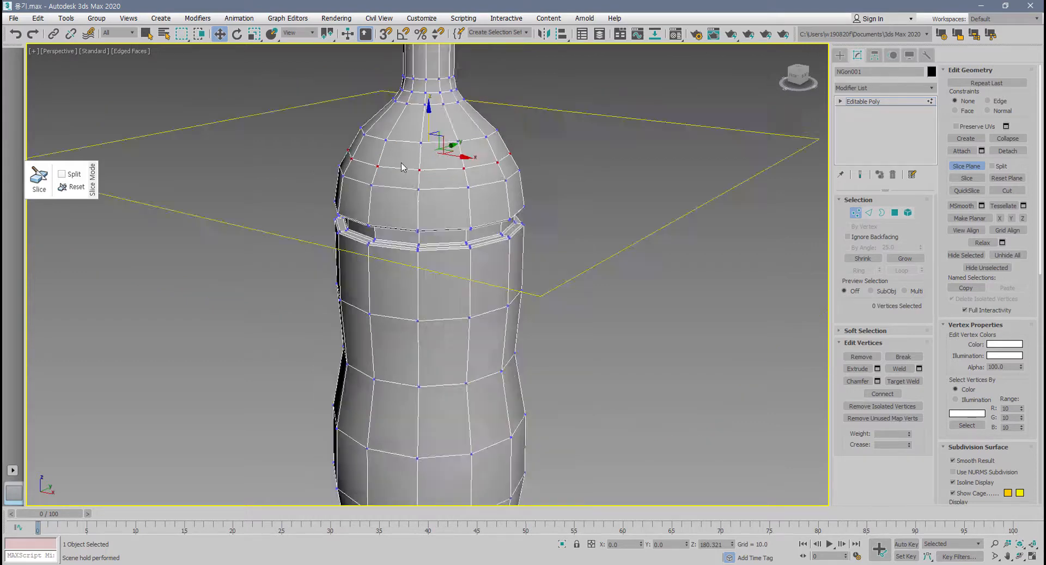
Move the slice plane up and down the bottle, ending in the groove below the shoulder at Z 155.073.
{"action": "mouse_move", "coordinate": [419, 136]}
{"action": "left_mouse_down"}
{"action": "mouse_move", "coordinate": [418, 212]}
{"action": "mouse_move", "coordinate": [418, 199]}
{"action": "left_mouse_up"}
{"action": "middle_click_drag", "start_coordinate": [422, 250], "coordinate": [435, 235], "text": "alt"}
{"action": "middle_click_drag", "start_coordinate": [435, 235], "coordinate": [439, 249]}
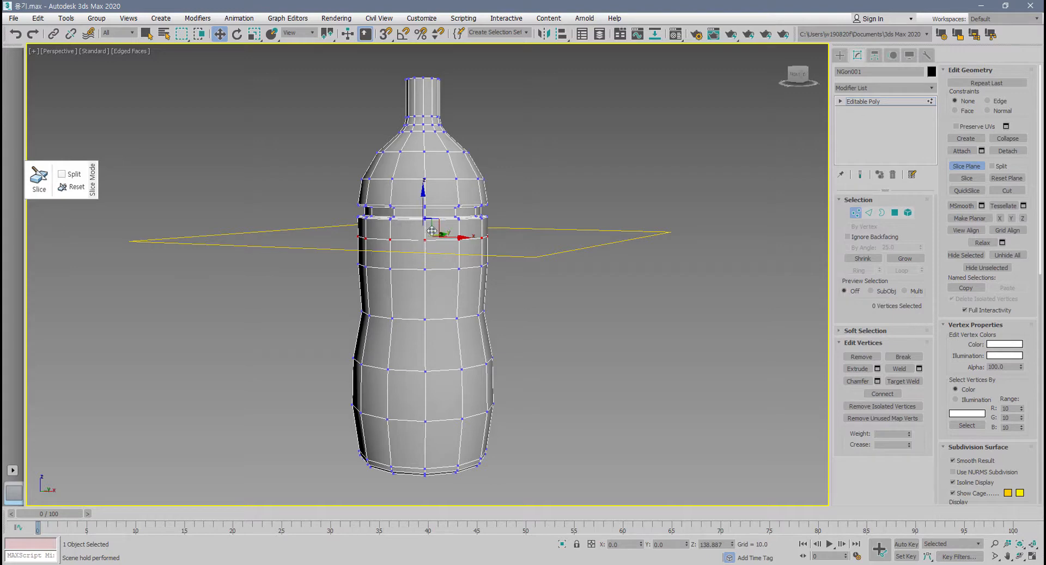
{"action": "left_click_drag", "start_coordinate": [428, 200], "coordinate": [432, 150]}
{"action": "scroll", "coordinate": [429, 213], "scroll_direction": "up", "scroll_amount": 5}
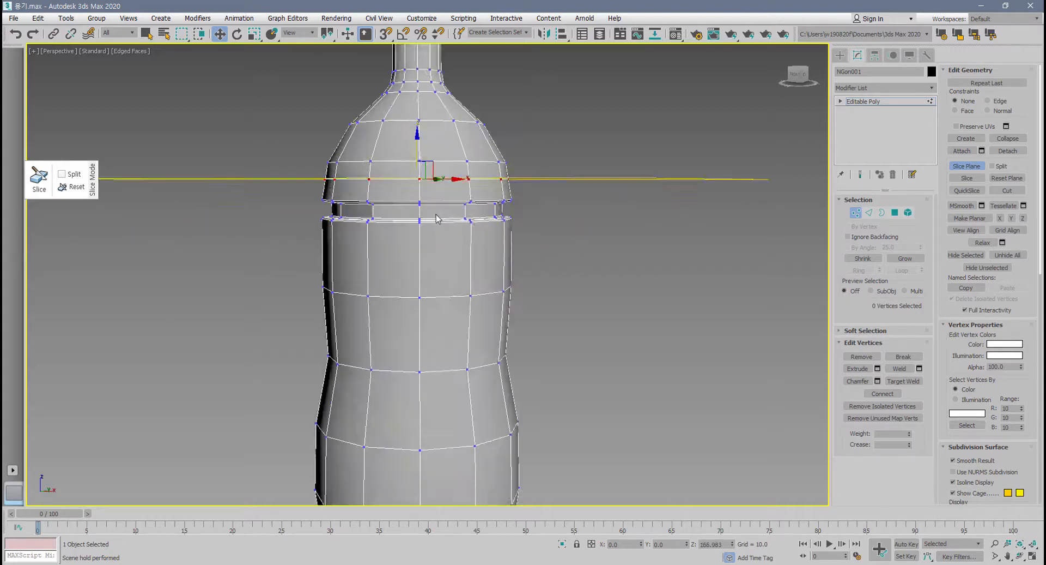
{"action": "middle_click_drag", "start_coordinate": [430, 218], "coordinate": [511, 299], "text": "alt"}
{"action": "middle_click_drag", "start_coordinate": [493, 261], "coordinate": [492, 277], "text": "alt"}
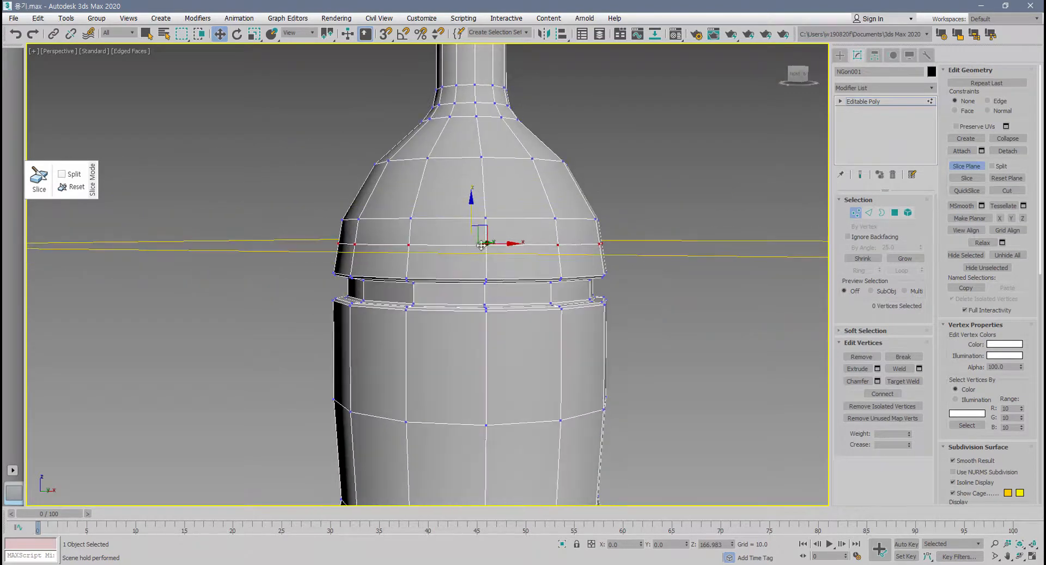
{"action": "left_click_drag", "start_coordinate": [472, 210], "coordinate": [473, 251]}
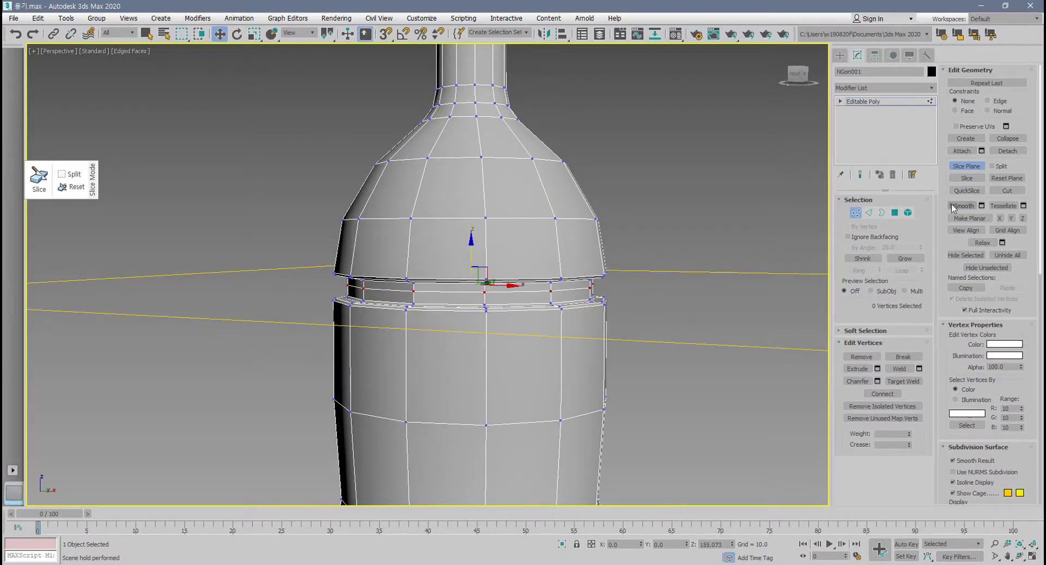
Slice the bottle through the groove, leave Slice Plane mode and clear the vertex selection.
{"action": "key", "text": "ctrl+1"}
{"action": "left_click", "coordinate": [975, 180]}
{"action": "left_click_drag", "start_coordinate": [967, 184], "coordinate": [969, 168]}
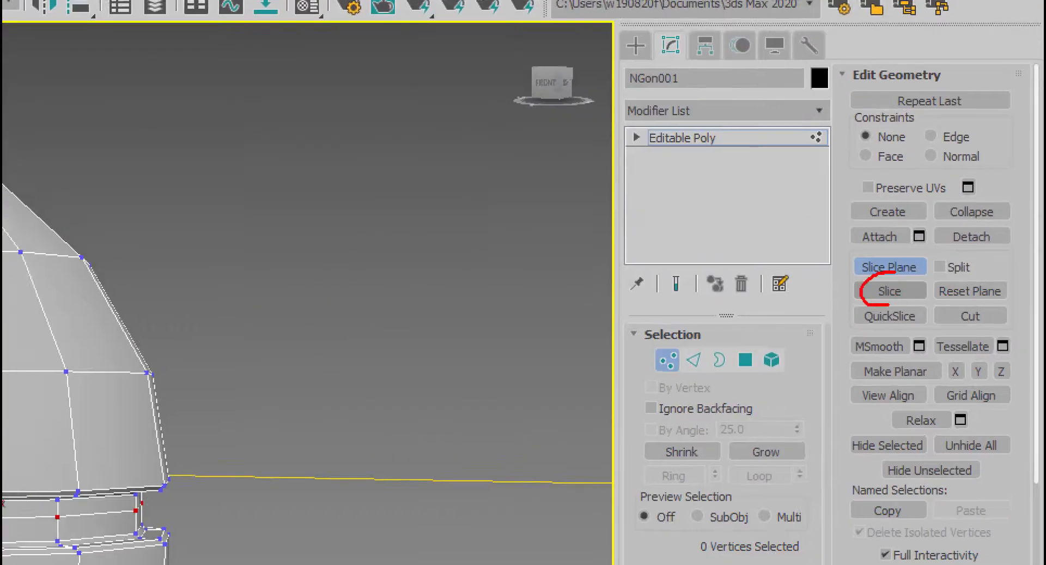
{"action": "left_click_drag", "start_coordinate": [895, 271], "coordinate": [892, 306]}
{"action": "key", "text": "Escape"}
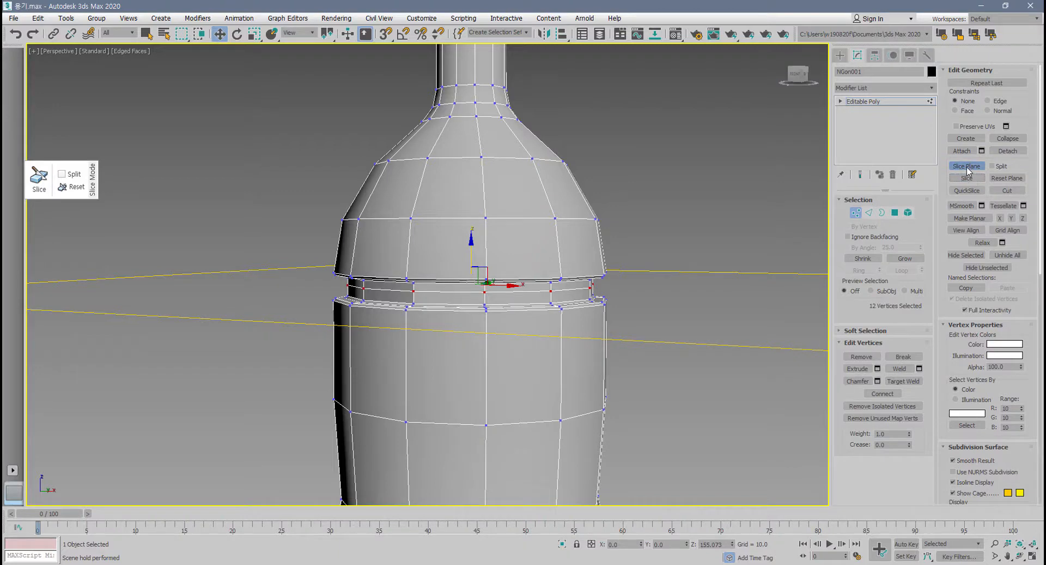
{"action": "left_click", "coordinate": [968, 167]}
{"action": "left_click", "coordinate": [712, 203]}
Switch to edge level and select the whole new edge loop around the groove.
{"action": "scroll", "coordinate": [541, 294], "scroll_direction": "up", "scroll_amount": 4}
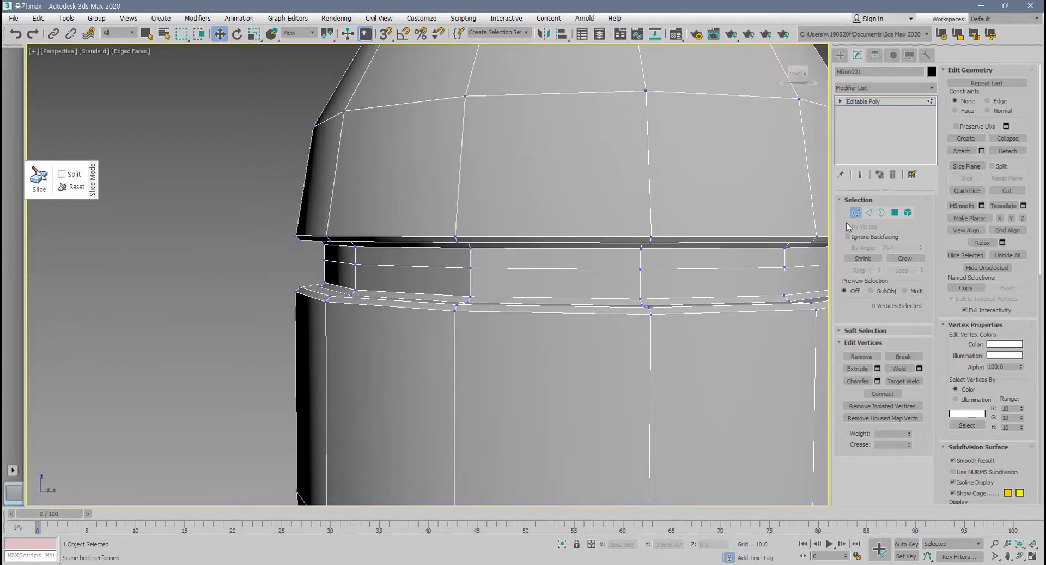
{"action": "left_click", "coordinate": [868, 212]}
{"action": "double_click", "coordinate": [567, 268]}
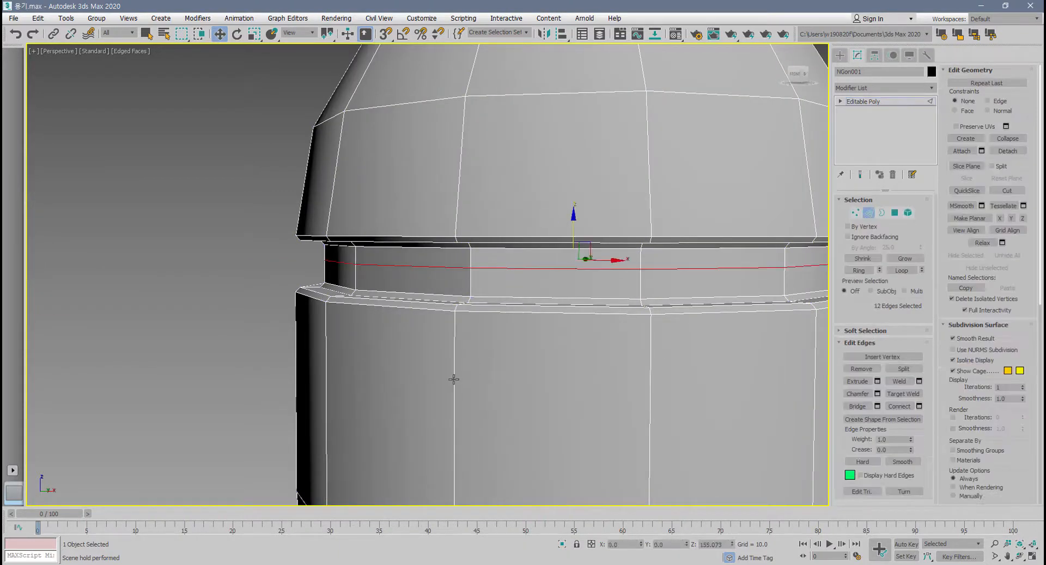
{"action": "scroll", "coordinate": [454, 378], "scroll_direction": "down", "scroll_amount": 6}
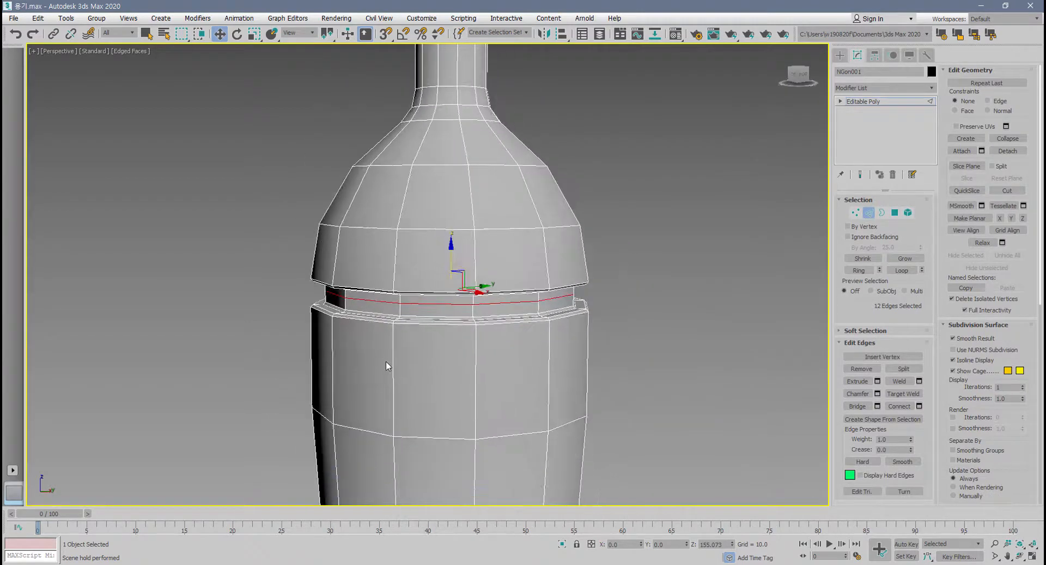
{"action": "scroll", "coordinate": [395, 349], "scroll_direction": "down", "scroll_amount": 3}
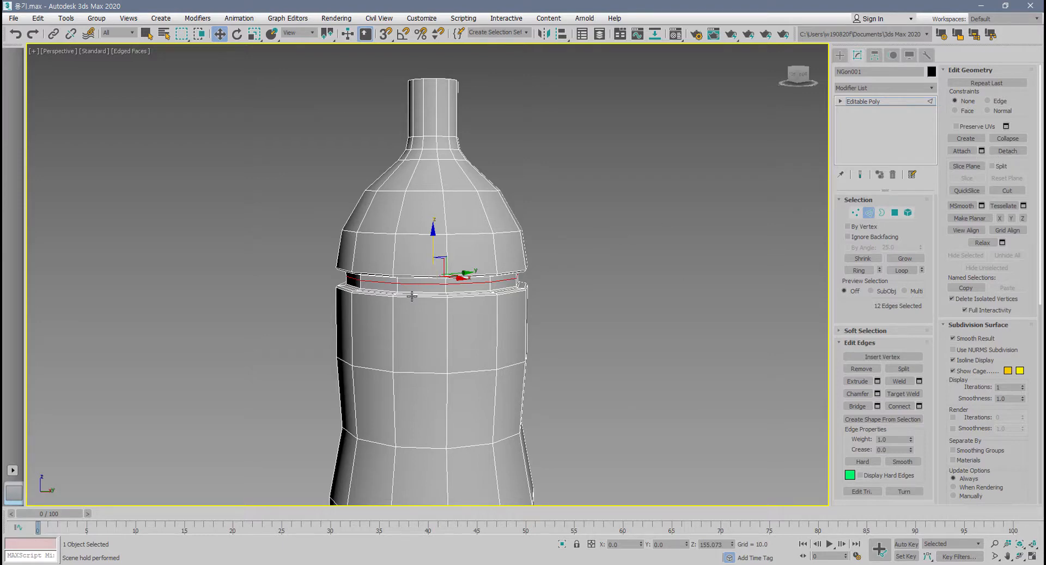
Undo the edge loop selection and the slice through the groove.
{"action": "key", "text": "ctrl+z"}
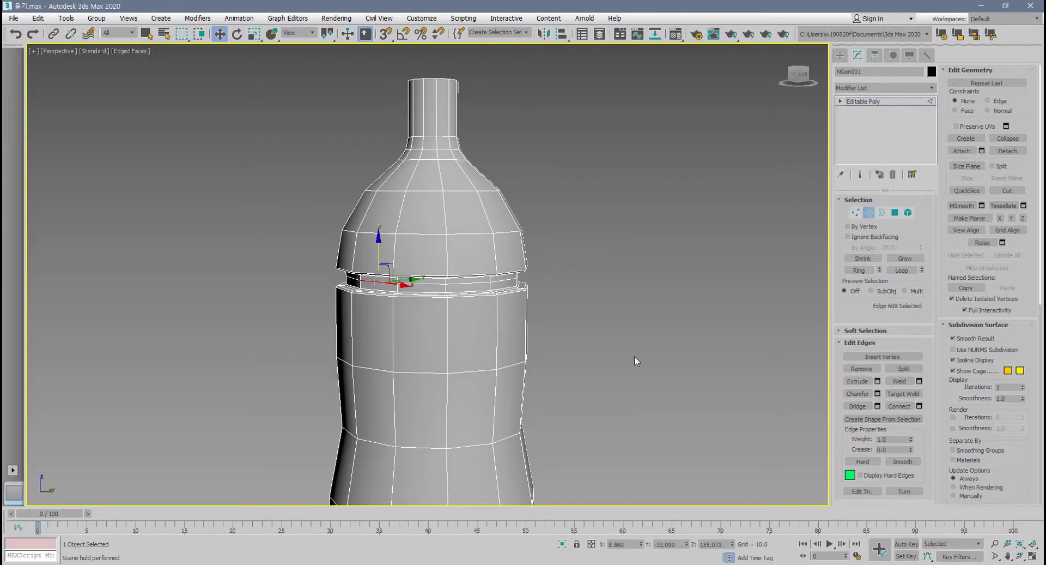
{"action": "key", "text": "ctrl+z"}
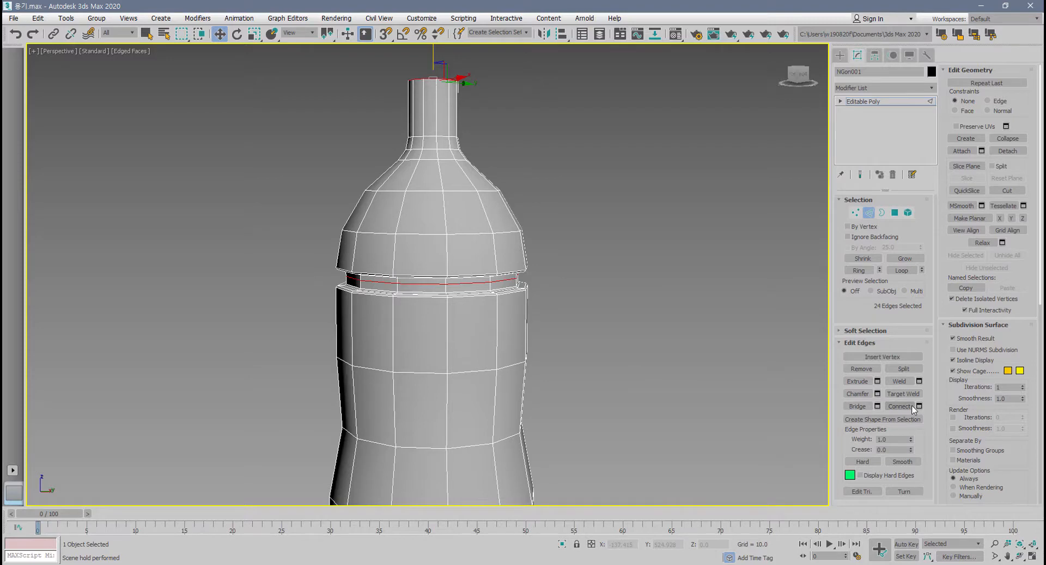
{"action": "key", "text": "ctrl+z"}
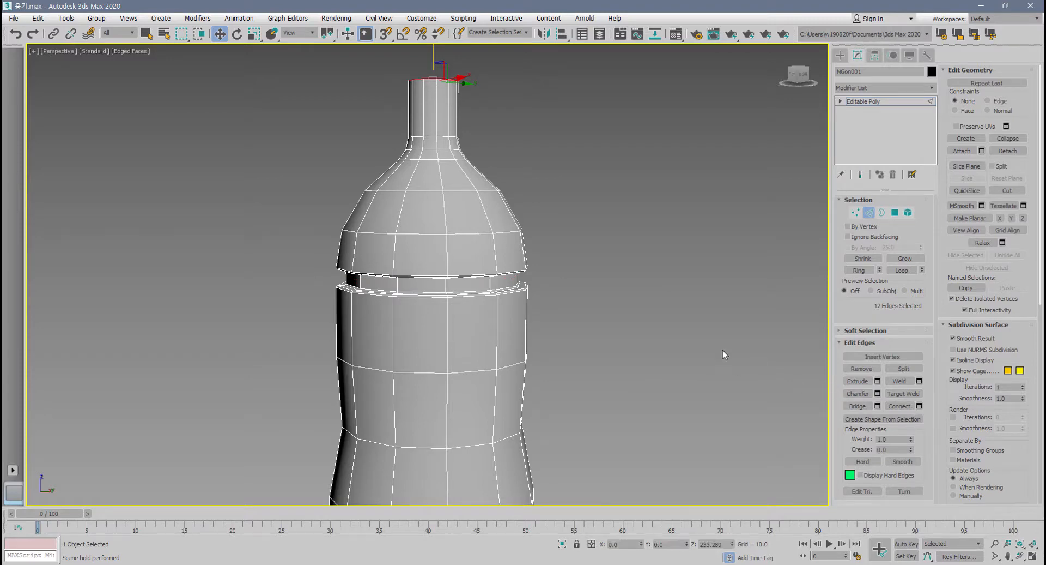
Reactivate Slice Plane and rotate the plane so that it crosses the bottle diagonally.
{"action": "left_click", "coordinate": [969, 168]}
{"action": "scroll", "coordinate": [630, 274], "scroll_direction": "down", "scroll_amount": 3}
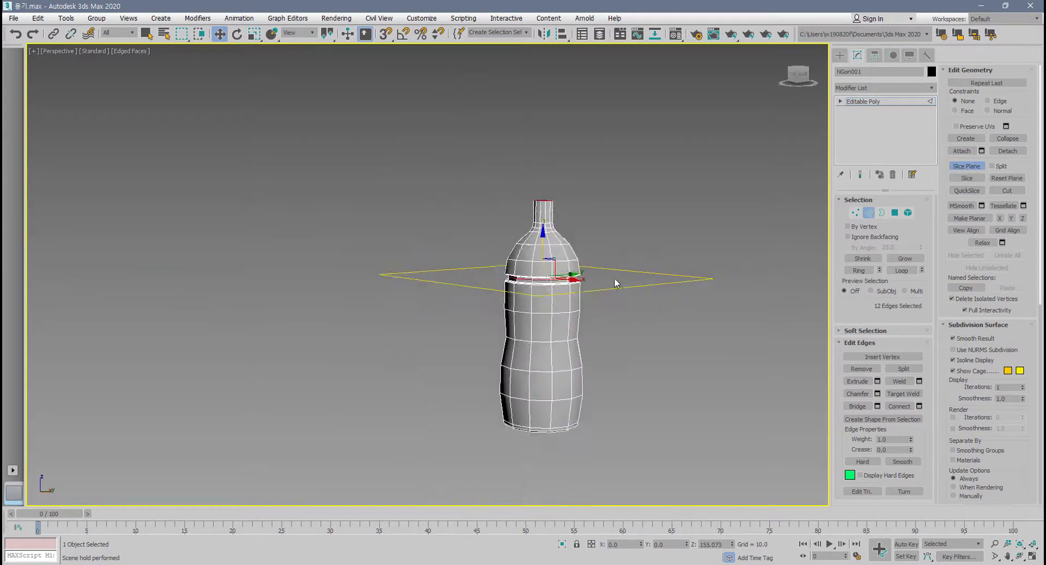
{"action": "scroll", "coordinate": [614, 277], "scroll_direction": "up", "scroll_amount": 1}
{"action": "key", "text": "e"}
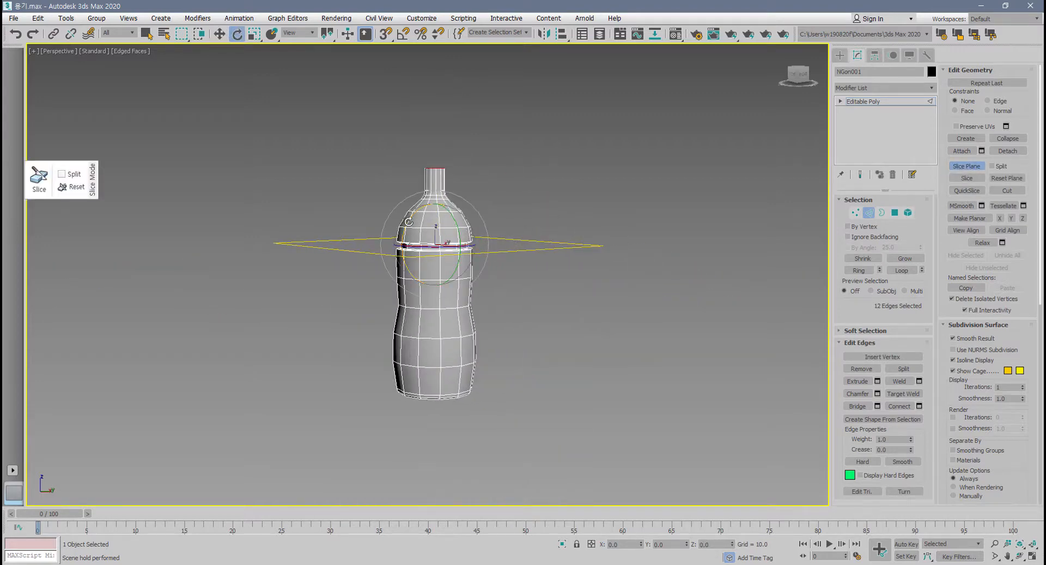
{"action": "left_click_drag", "start_coordinate": [408, 221], "coordinate": [380, 284]}
{"action": "scroll", "coordinate": [463, 282], "scroll_direction": "up", "scroll_amount": 2}
{"action": "mouse_move", "coordinate": [464, 282]}
{"action": "middle_mouse_down", "text": "alt"}
{"action": "mouse_move", "coordinate": [423, 284]}
{"action": "mouse_move", "coordinate": [435, 272]}
{"action": "mouse_move", "coordinate": [364, 262]}
{"action": "mouse_move", "coordinate": [426, 248]}
{"action": "middle_mouse_up", "text": "alt"}
{"action": "scroll", "coordinate": [430, 268], "scroll_direction": "up", "scroll_amount": 3}
{"action": "scroll", "coordinate": [425, 234], "scroll_direction": "down", "scroll_amount": 5}
Check the tilted slice plane from several views and slice the bottle diagonally along it.
{"action": "key", "text": "alt+w"}
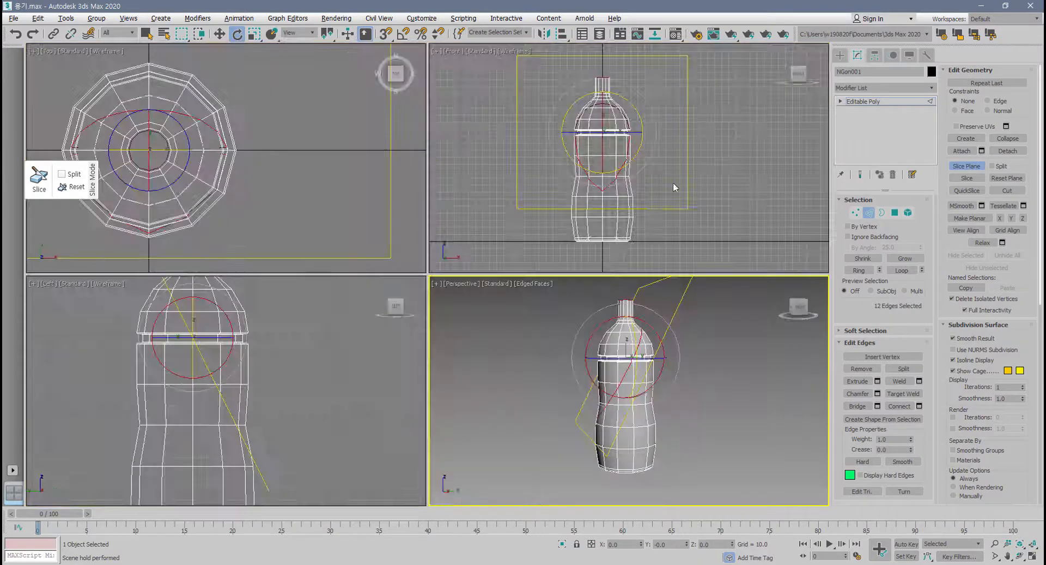
{"action": "left_click", "coordinate": [316, 342]}
{"action": "middle_click_drag", "start_coordinate": [572, 374], "coordinate": [424, 376]}
{"action": "key", "text": "alt+w"}
{"action": "scroll", "coordinate": [443, 240], "scroll_direction": "up", "scroll_amount": 3}
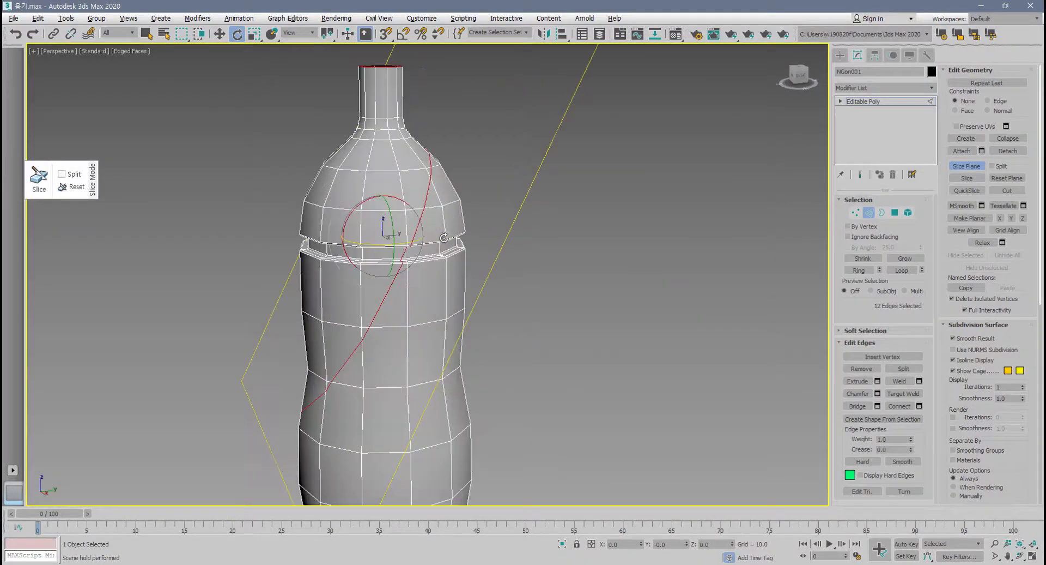
{"action": "middle_click_drag", "start_coordinate": [447, 237], "coordinate": [422, 227], "text": "alt"}
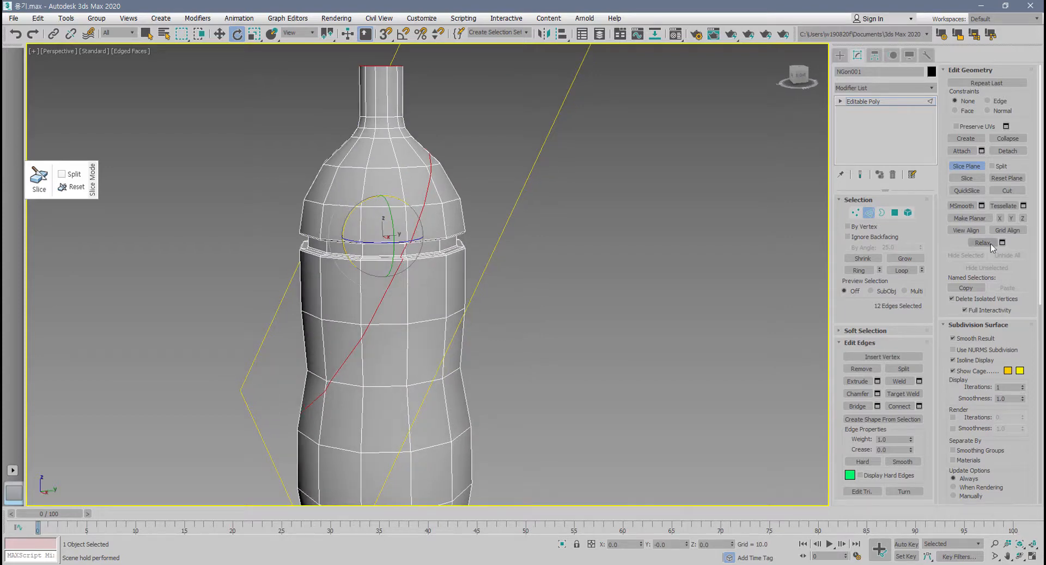
{"action": "left_click", "coordinate": [974, 182]}
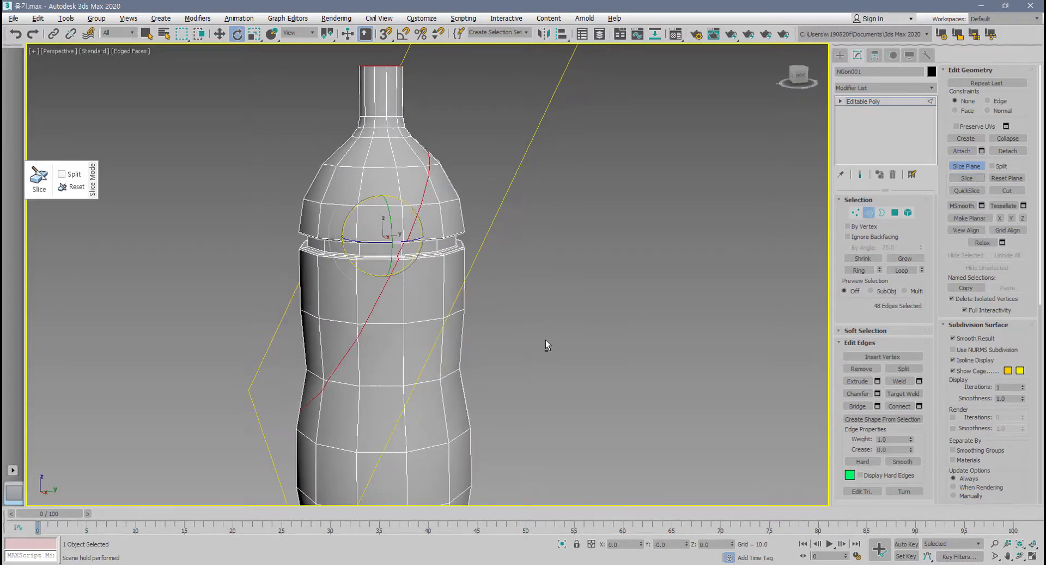
Move the tilted slice plane to either side of the first diagonal and slice the bottle along two more parallel diagonals.
{"action": "key", "text": "w"}
{"action": "middle_click_drag", "start_coordinate": [416, 245], "coordinate": [398, 235], "text": "alt"}
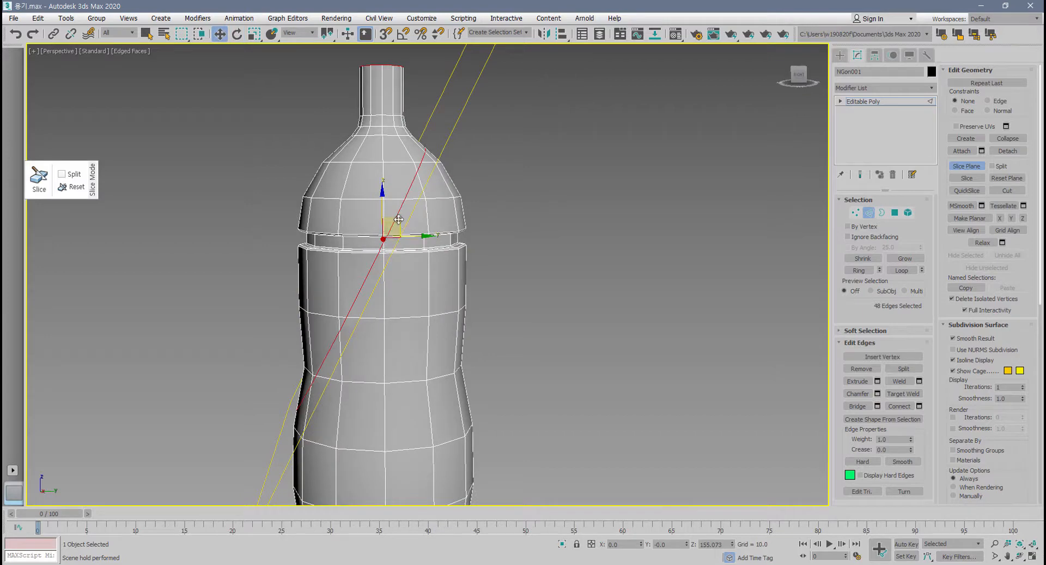
{"action": "left_click_drag", "start_coordinate": [397, 222], "coordinate": [377, 211]}
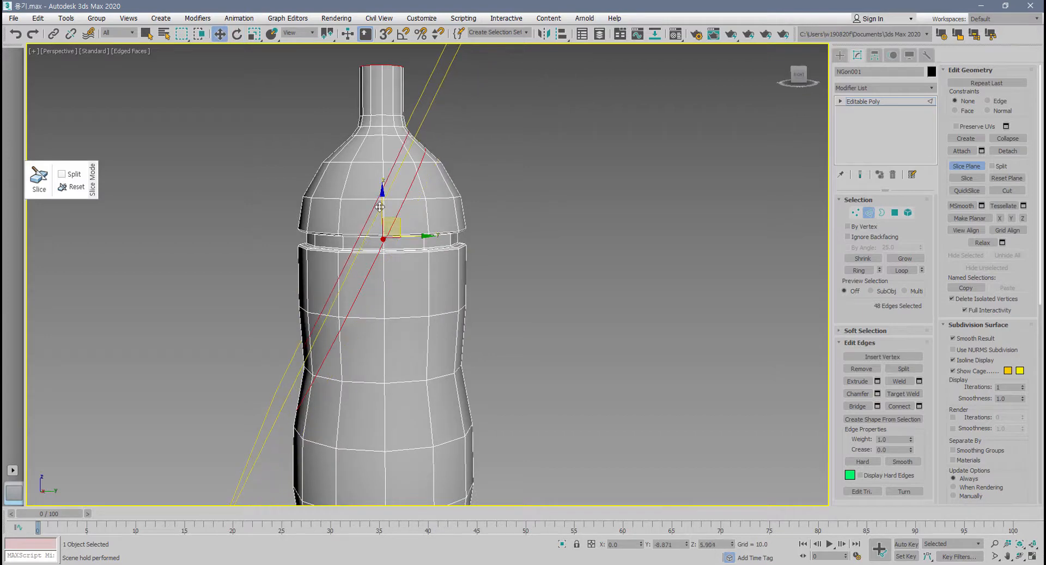
{"action": "left_click", "coordinate": [967, 178]}
{"action": "left_click_drag", "start_coordinate": [374, 206], "coordinate": [417, 248]}
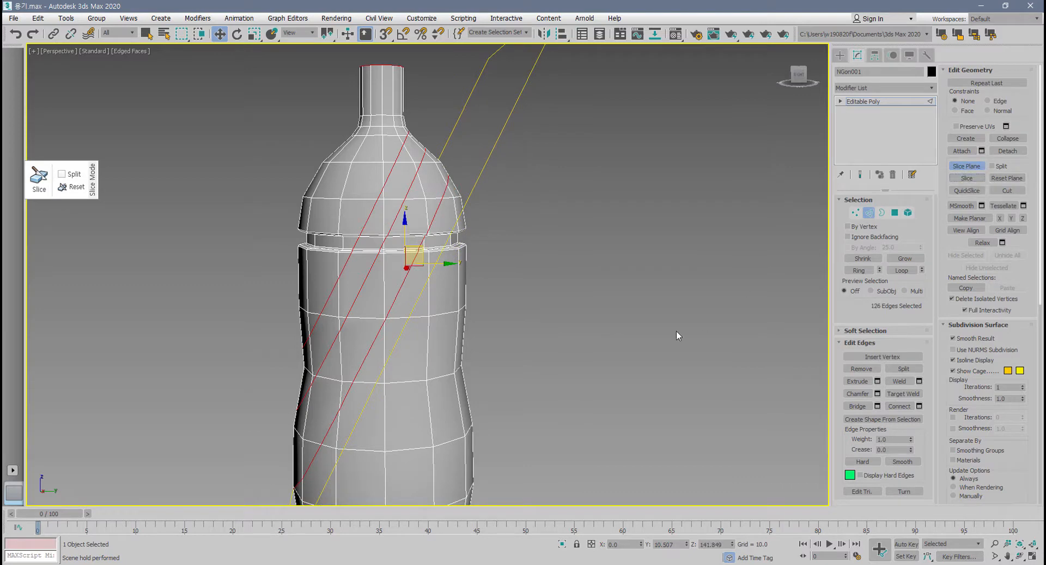
Reset the slice plane to its default horizontal position, exit Slice Plane and clear the edge selection.
{"action": "left_click", "coordinate": [1007, 178]}
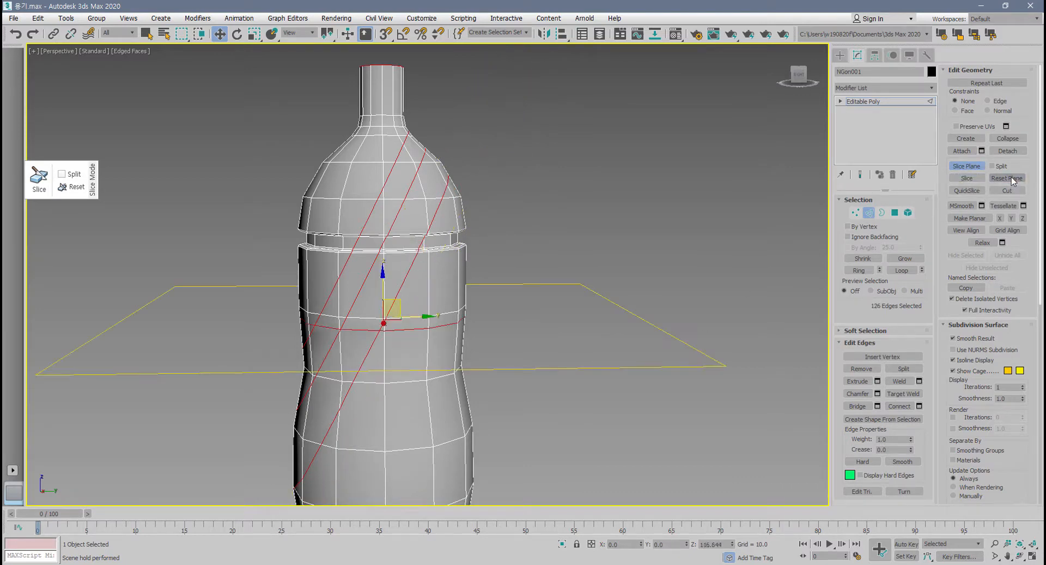
{"action": "left_click", "coordinate": [968, 168]}
{"action": "left_click", "coordinate": [503, 326]}
{"action": "mouse_move", "coordinate": [419, 394]}
{"action": "middle_mouse_down", "text": "alt"}
{"action": "mouse_move", "coordinate": [584, 381]}
{"action": "mouse_move", "coordinate": [422, 378]}
{"action": "mouse_move", "coordinate": [416, 392]}
{"action": "mouse_move", "coordinate": [431, 394]}
{"action": "middle_mouse_up", "text": "alt"}
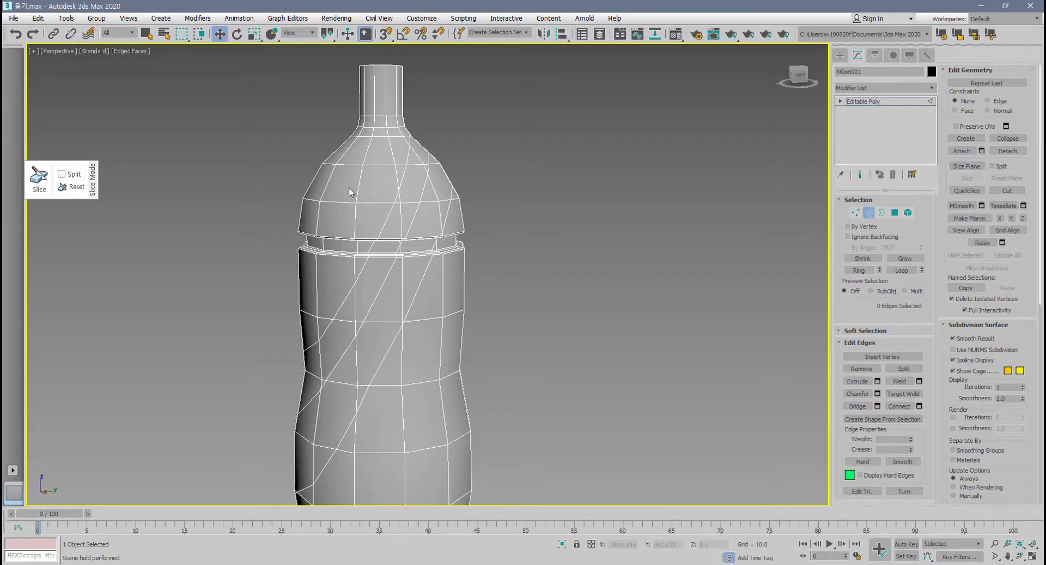
Undo all the diagonal slices on the bottle.
{"action": "key", "text": "ctrl+z"}
{"action": "key", "text": "ctrl+z"}
{"action": "key", "text": "ctrl+z"}
{"action": "key", "text": "ctrl+z"}
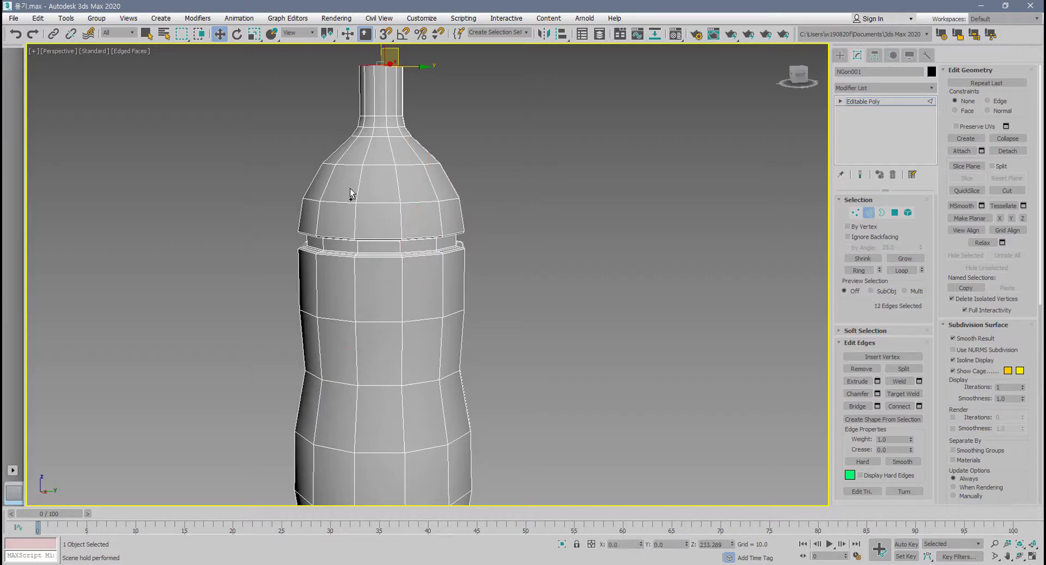
Reactivate Slice Plane, reset the plane to horizontal and move it to the body just below the groove, at about Z 135.
{"action": "middle_click_drag", "start_coordinate": [374, 236], "coordinate": [436, 289]}
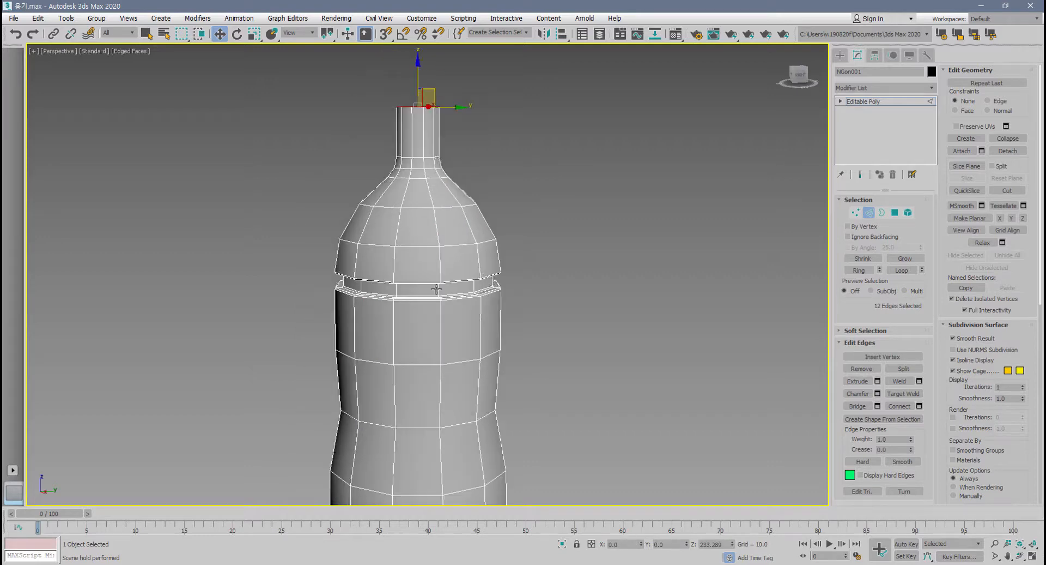
{"action": "left_click", "coordinate": [976, 166]}
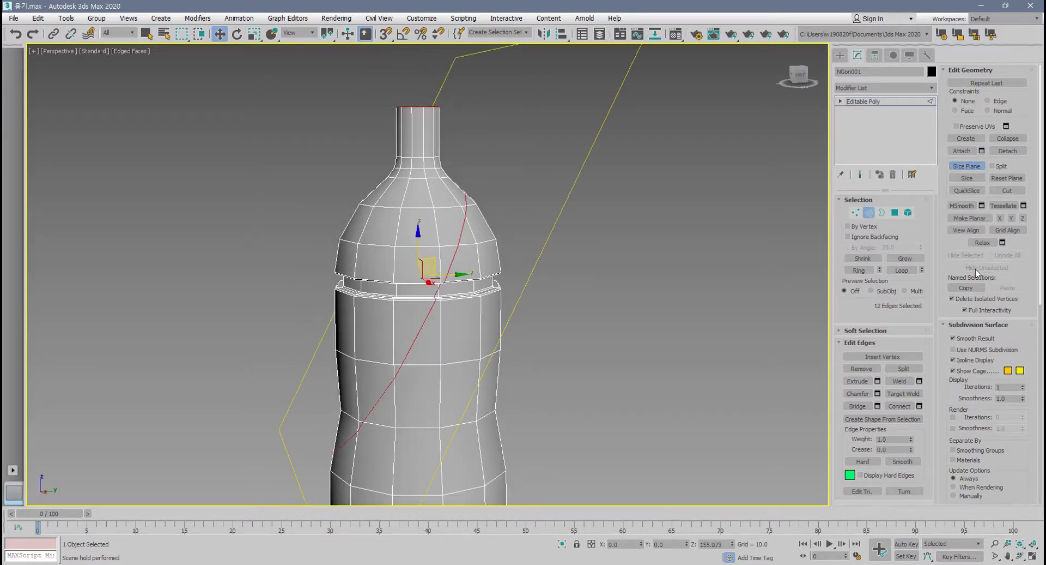
{"action": "left_click", "coordinate": [1006, 178]}
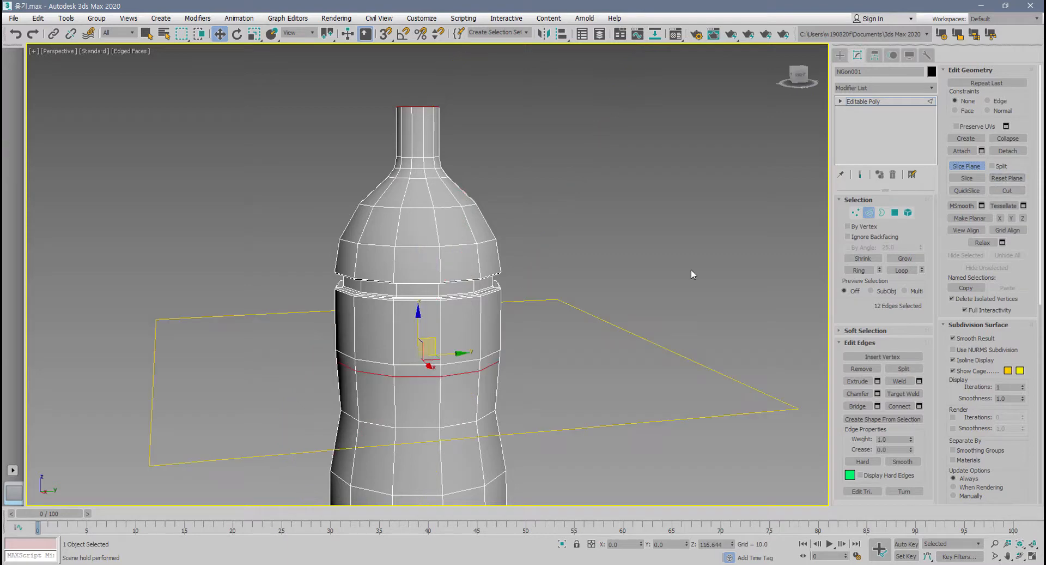
{"action": "left_click_drag", "start_coordinate": [444, 348], "coordinate": [439, 256]}
{"action": "scroll", "coordinate": [438, 283], "scroll_direction": "up", "scroll_amount": 5}
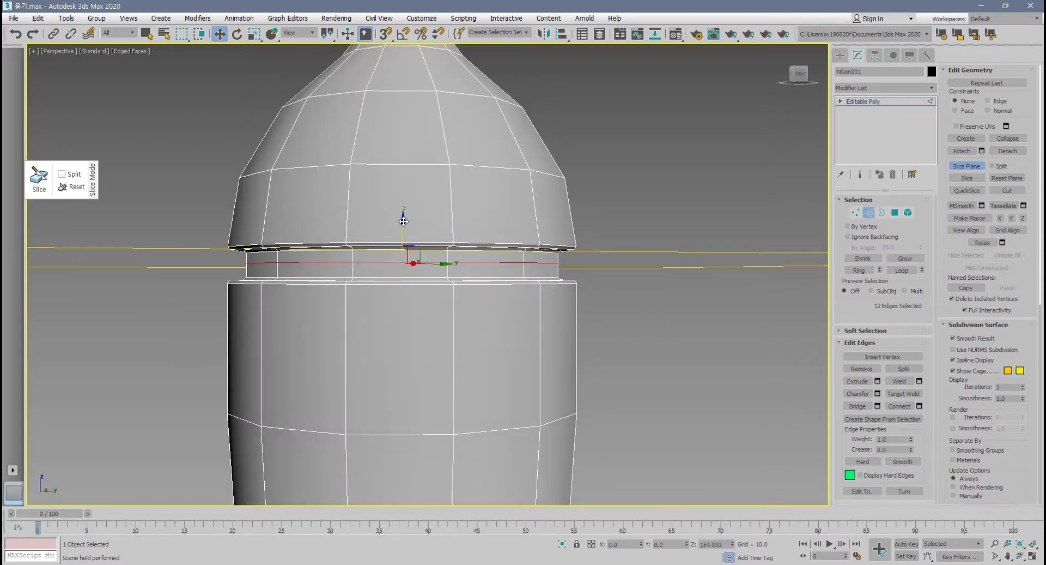
{"action": "left_click_drag", "start_coordinate": [403, 219], "coordinate": [409, 304]}
{"action": "scroll", "coordinate": [411, 301], "scroll_direction": "down", "scroll_amount": 5}
{"action": "middle_click_drag", "start_coordinate": [426, 284], "coordinate": [427, 305]}
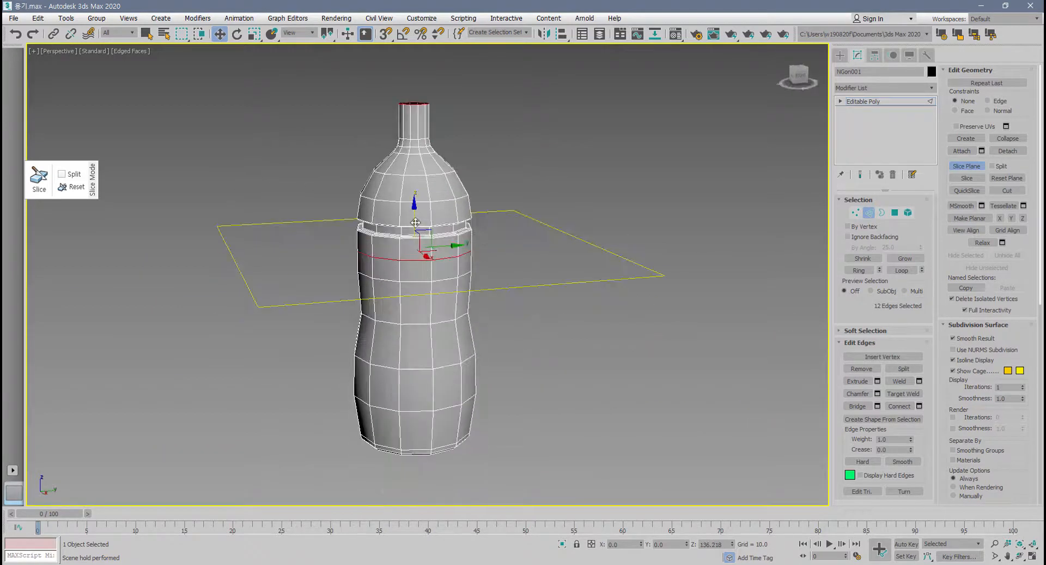
{"action": "left_click_drag", "start_coordinate": [416, 220], "coordinate": [417, 223]}
{"action": "scroll", "coordinate": [419, 253], "scroll_direction": "up", "scroll_amount": 5}
{"action": "middle_click_drag", "start_coordinate": [419, 258], "coordinate": [445, 229]}
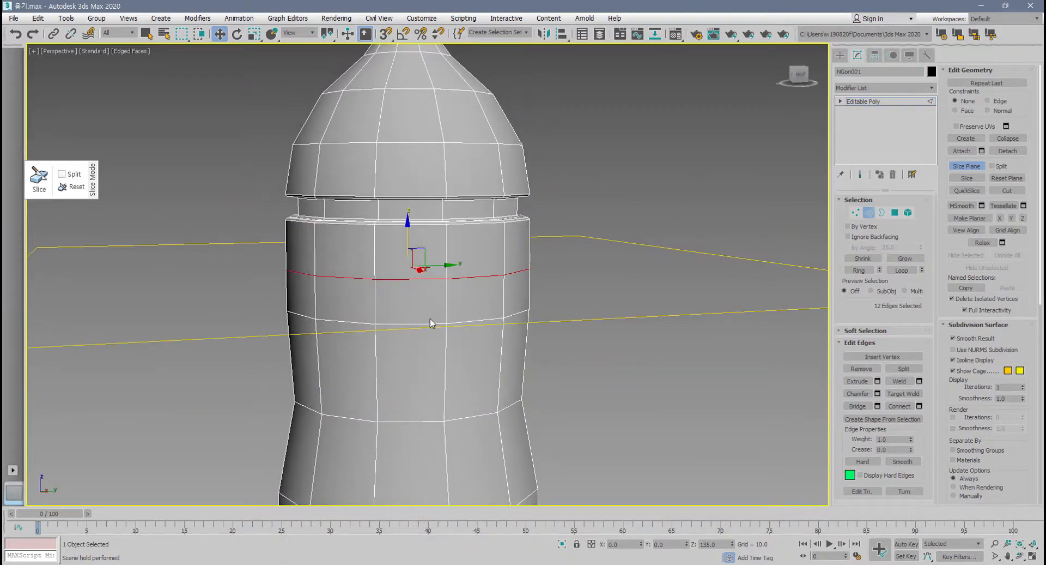
Enable Split, slice the bottle along the horizontal plane and exit Slice Plane.
{"action": "left_click", "coordinate": [993, 166]}
{"action": "left_click", "coordinate": [967, 178]}
{"action": "left_click", "coordinate": [974, 167]}
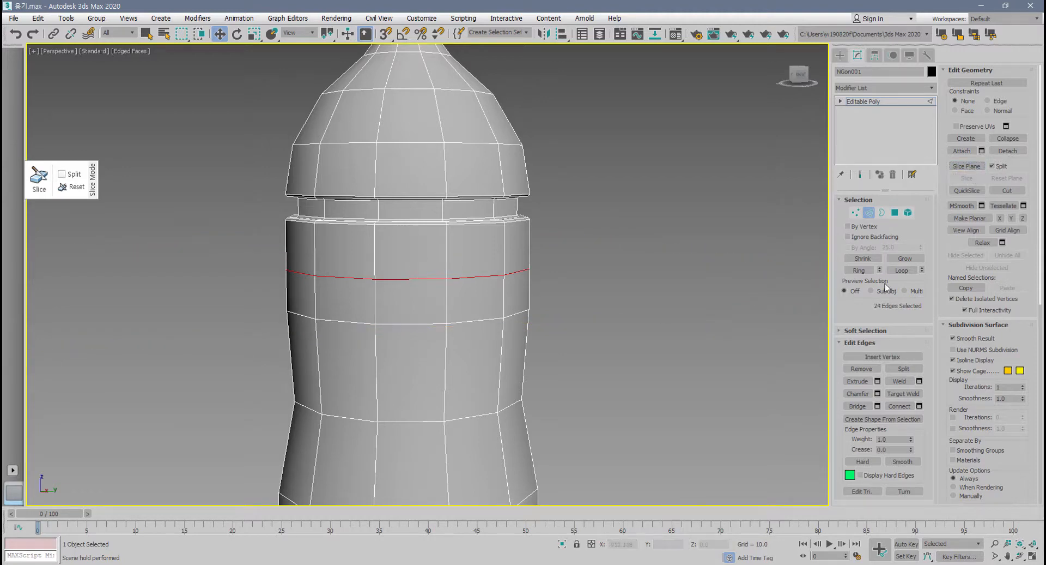
Switch to element level, select the bottle's upper part and lift it off the lower body.
{"action": "left_click", "coordinate": [908, 213]}
{"action": "left_click", "coordinate": [444, 240]}
{"action": "scroll", "coordinate": [442, 270], "scroll_direction": "down", "scroll_amount": 2}
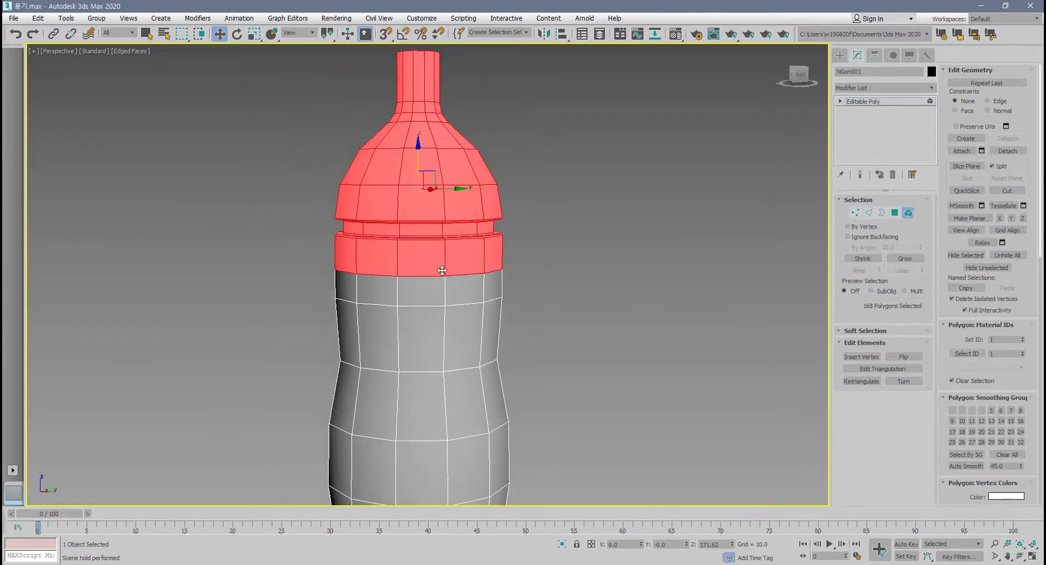
{"action": "left_click_drag", "start_coordinate": [418, 166], "coordinate": [418, 126]}
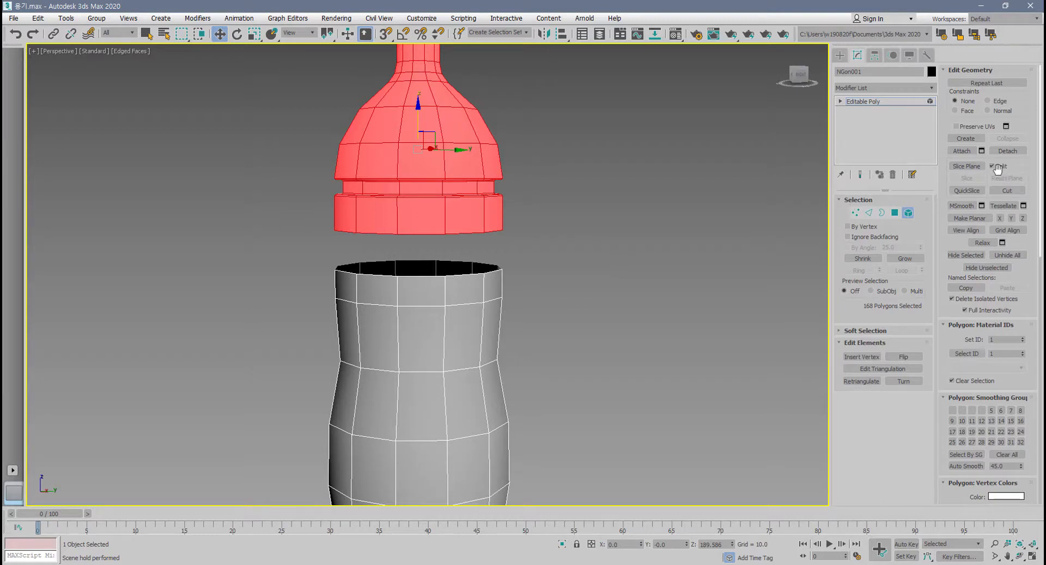
Undo the upper part's move and the split slice, leaving no polygons selected.
{"action": "key", "text": "ctrl+z"}
{"action": "left_click", "coordinate": [640, 295]}
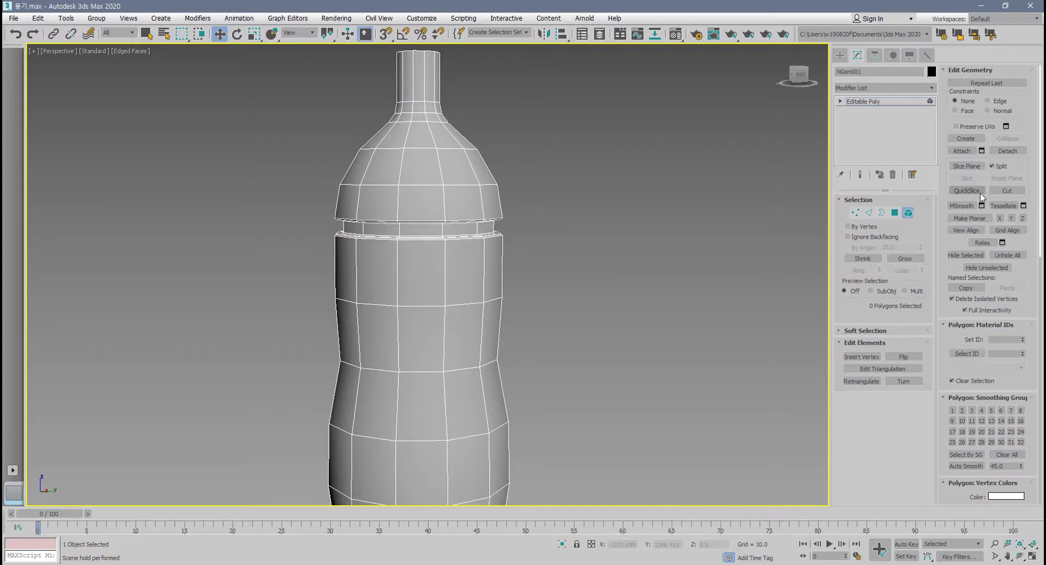
Maximize the Front viewport with the whole bottle in view and switch to vertex level.
{"action": "key", "text": "alt+w"}
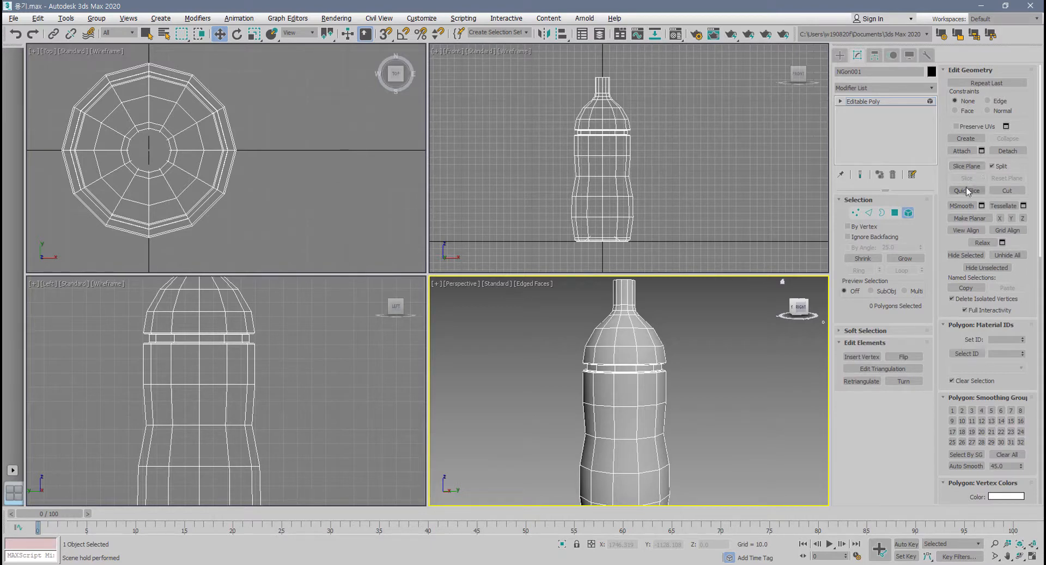
{"action": "middle_click", "coordinate": [572, 244]}
{"action": "key", "text": "alt+w"}
{"action": "middle_click_drag", "start_coordinate": [617, 230], "coordinate": [633, 233]}
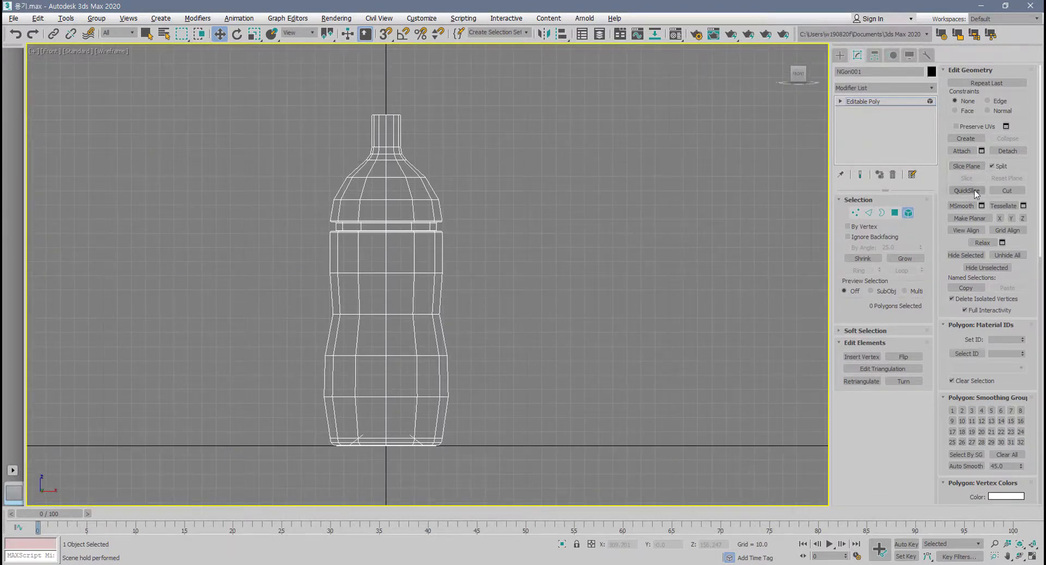
{"action": "left_click", "coordinate": [855, 213]}
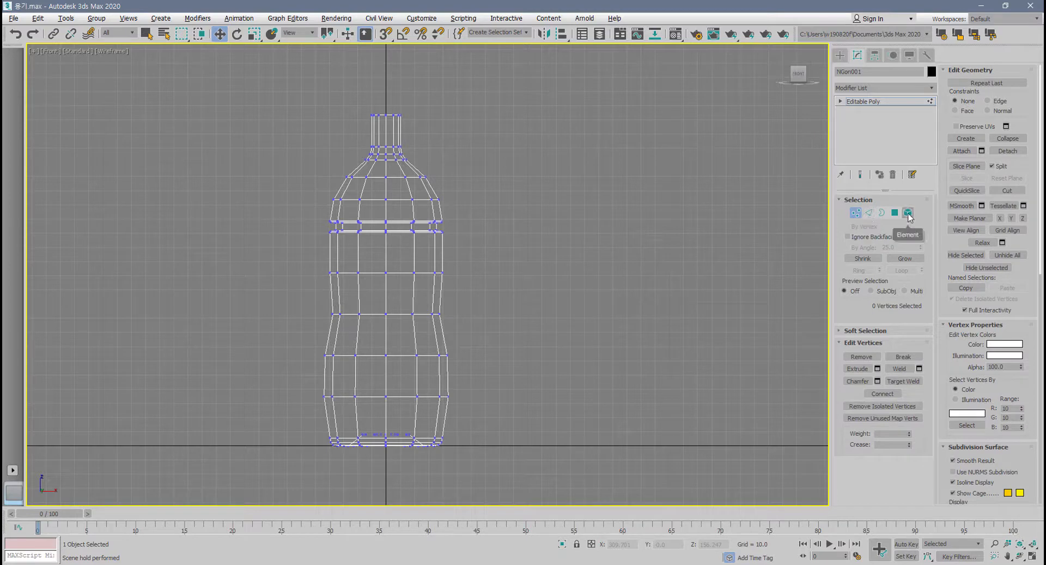
Use QuickSlice with Split enabled to make five diagonal cuts across the bottle in the Front view.
{"action": "left_click", "coordinate": [966, 190]}
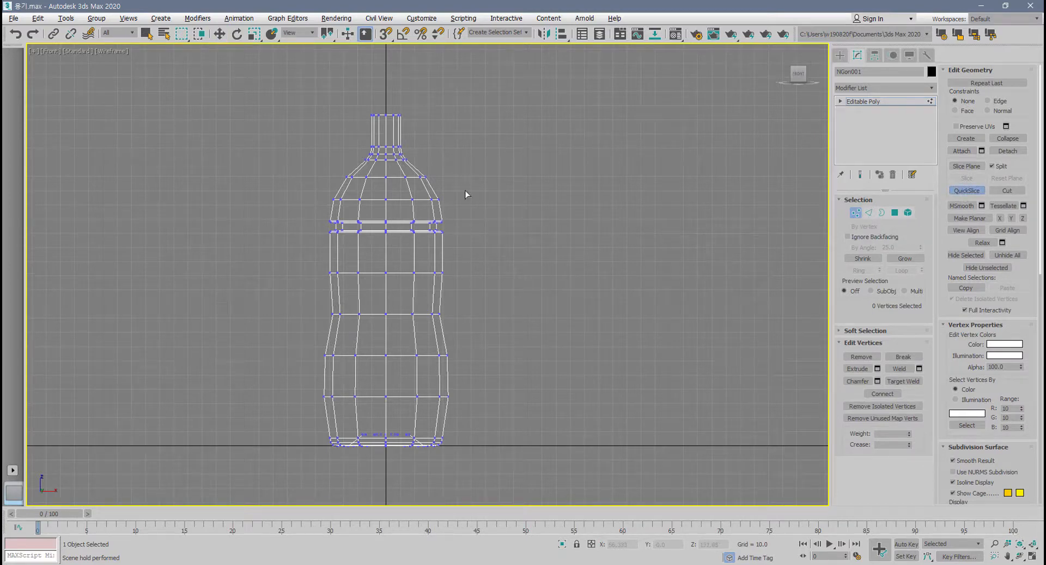
{"action": "left_click", "coordinate": [483, 136]}
{"action": "left_click", "coordinate": [254, 334]}
{"action": "left_click", "coordinate": [516, 159]}
{"action": "left_click", "coordinate": [211, 404]}
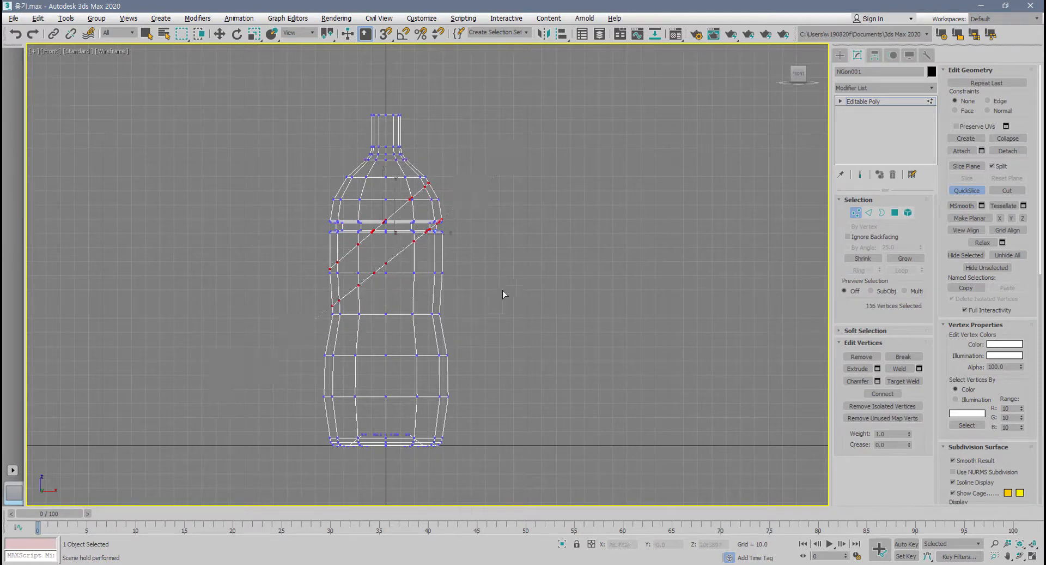
{"action": "left_click", "coordinate": [544, 201]}
{"action": "left_click", "coordinate": [236, 443]}
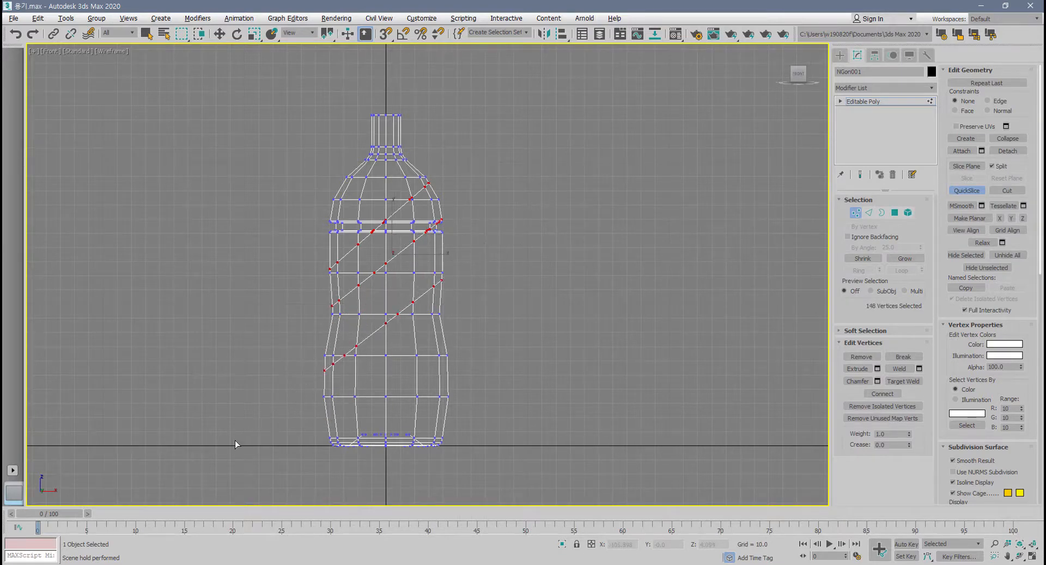
{"action": "left_click", "coordinate": [545, 309]}
{"action": "left_click", "coordinate": [308, 417]}
{"action": "left_click", "coordinate": [504, 116]}
{"action": "left_click", "coordinate": [319, 206]}
{"action": "scroll", "coordinate": [424, 255], "scroll_direction": "up", "scroll_amount": 2}
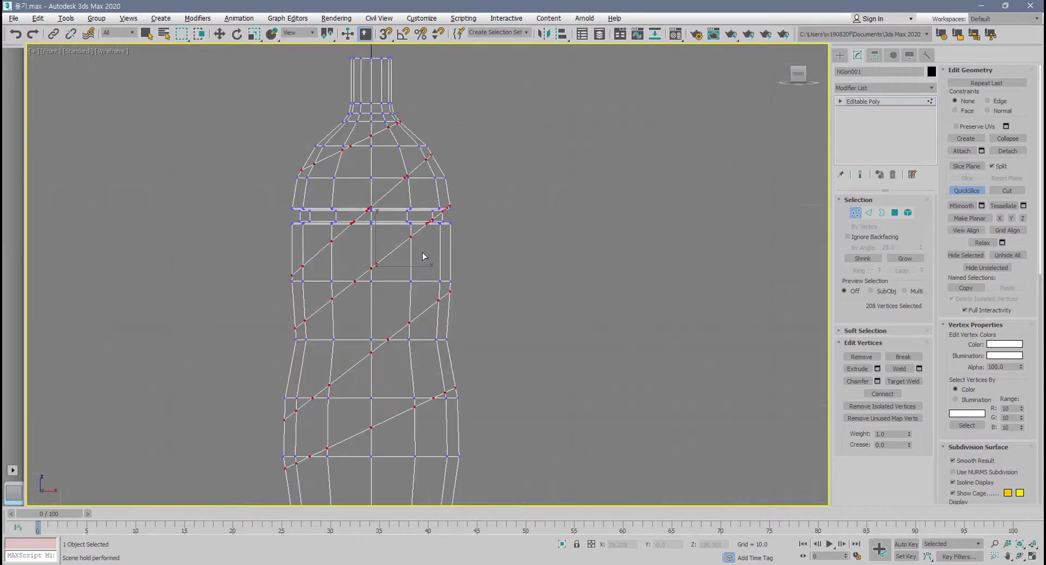
Undo the last two QuickSlice cuts, switch to element level and exit QuickSlice.
{"action": "key", "text": "ctrl+z"}
{"action": "key", "text": "ctrl+z"}
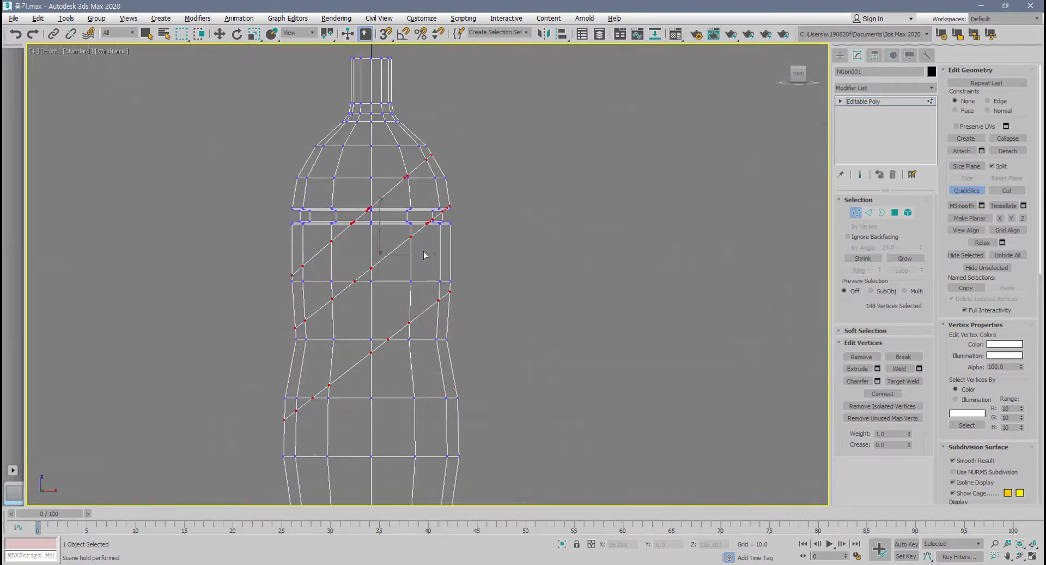
{"action": "left_click", "coordinate": [907, 214]}
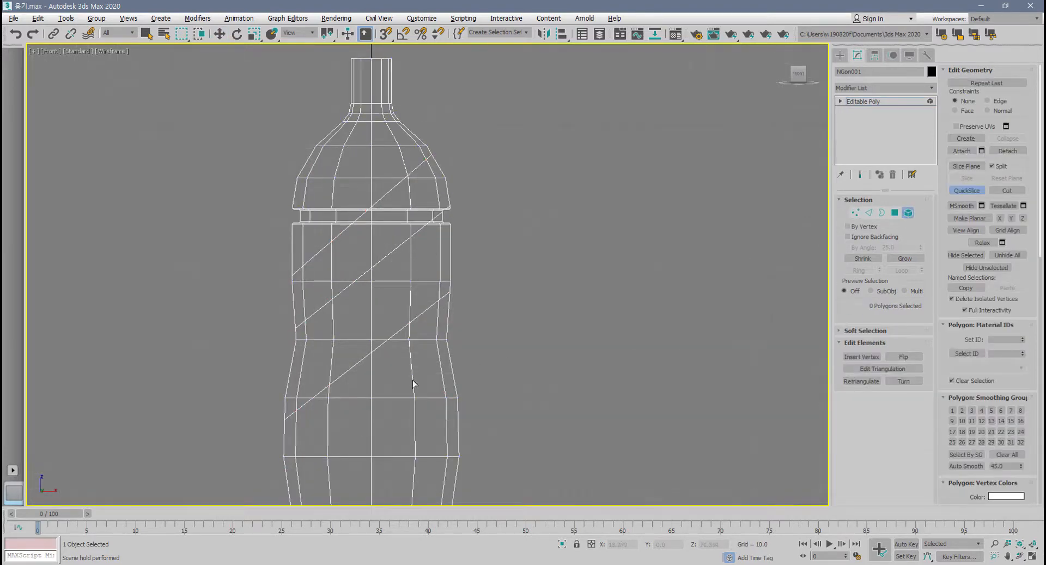
{"action": "left_click", "coordinate": [482, 376]}
{"action": "left_click", "coordinate": [975, 192]}
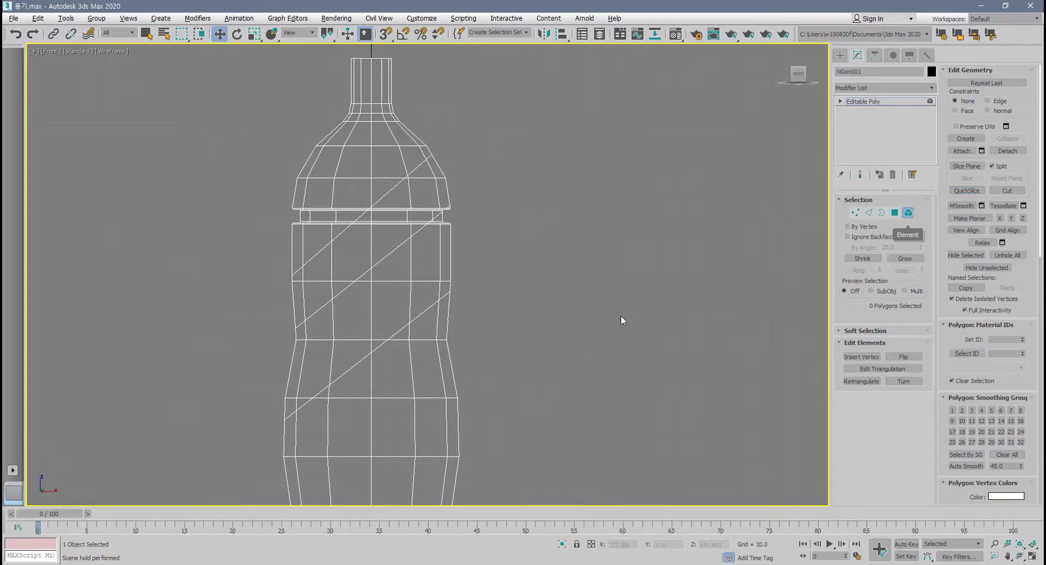
Select the bottle's bottom, top and upper-middle pieces in turn and move them apart along the diagonal cuts.
{"action": "left_click", "coordinate": [452, 377]}
{"action": "scroll", "coordinate": [452, 377], "scroll_direction": "down", "scroll_amount": 4}
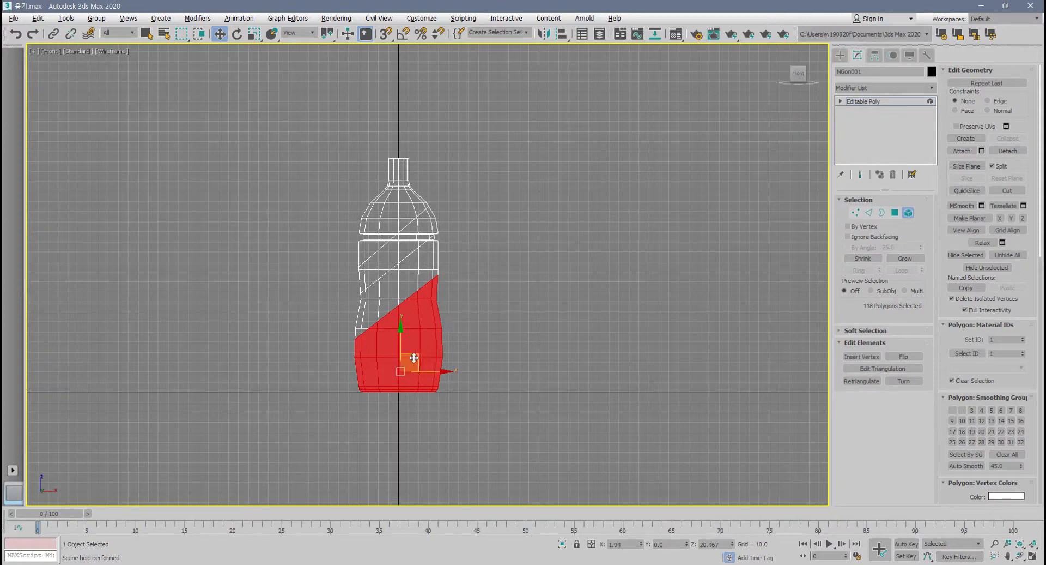
{"action": "left_click_drag", "start_coordinate": [417, 355], "coordinate": [487, 404]}
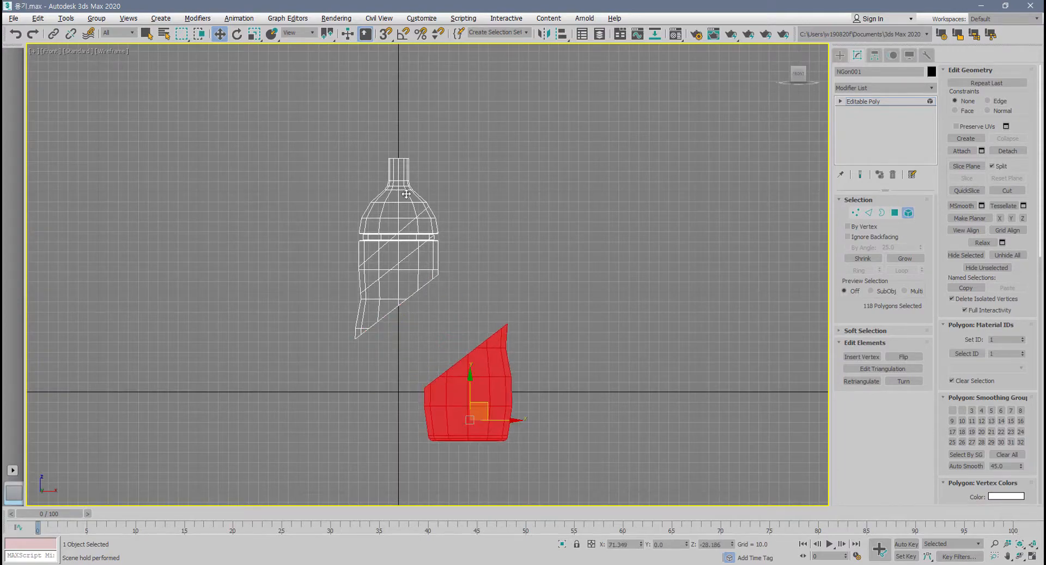
{"action": "left_click_drag", "start_coordinate": [408, 196], "coordinate": [364, 148]}
{"action": "left_click", "coordinate": [396, 233]}
{"action": "left_click_drag", "start_coordinate": [396, 233], "coordinate": [382, 212]}
{"action": "scroll", "coordinate": [433, 267], "scroll_direction": "up", "scroll_amount": 2}
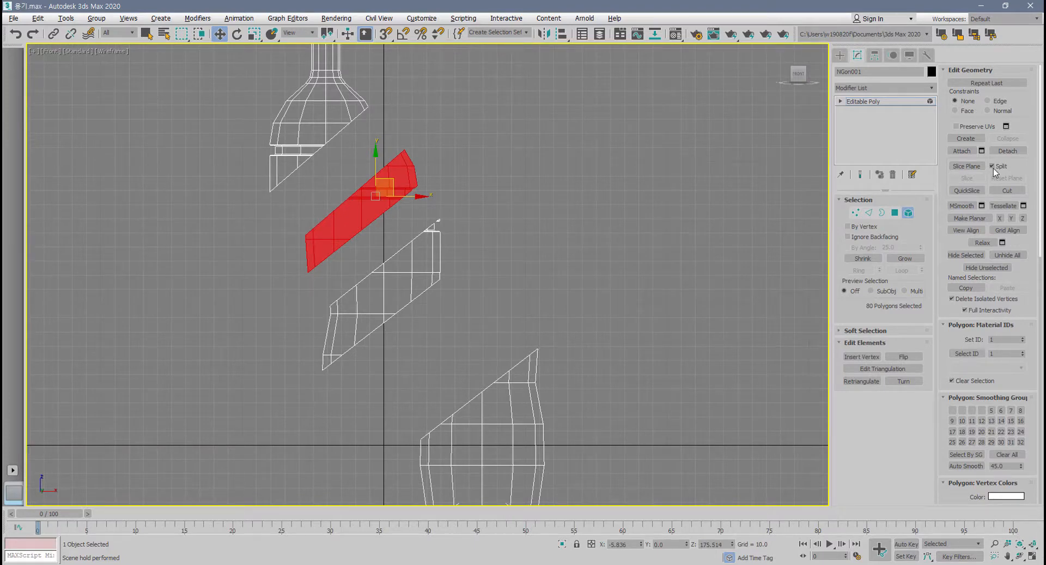
Undo the piece moves and the remaining QuickSlice cuts to restore the whole bottle.
{"action": "middle_click_drag", "start_coordinate": [732, 250], "coordinate": [732, 266]}
{"action": "key", "text": "ctrl+z"}
{"action": "key", "text": "ctrl+z"}
{"action": "key", "text": "ctrl+z"}
{"action": "key", "text": "ctrl+z"}
{"action": "key", "text": "ctrl+z"}
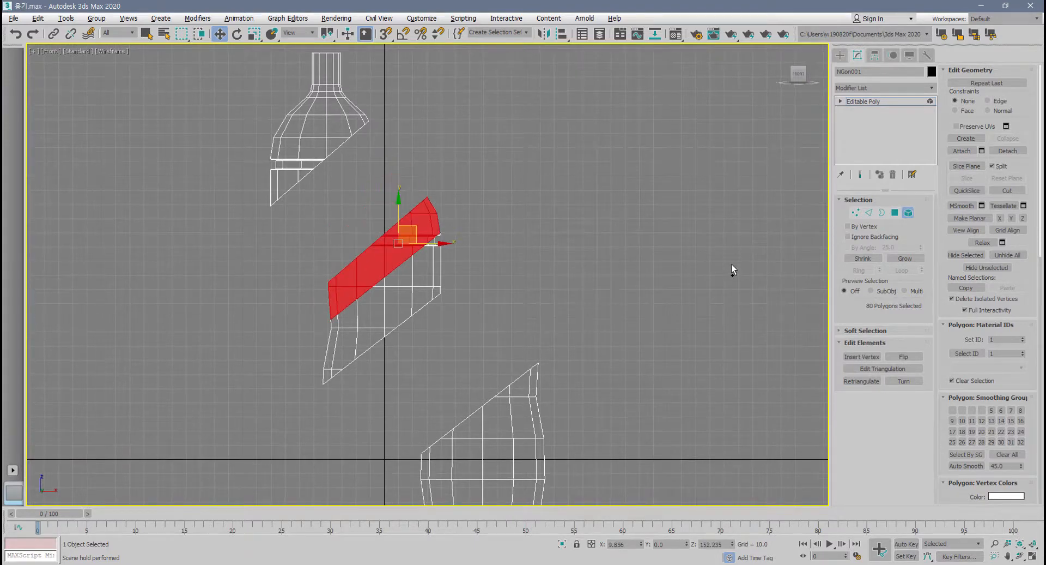
{"action": "key", "text": "ctrl+z"}
{"action": "key", "text": "ctrl+z"}
{"action": "key", "text": "ctrl+z"}
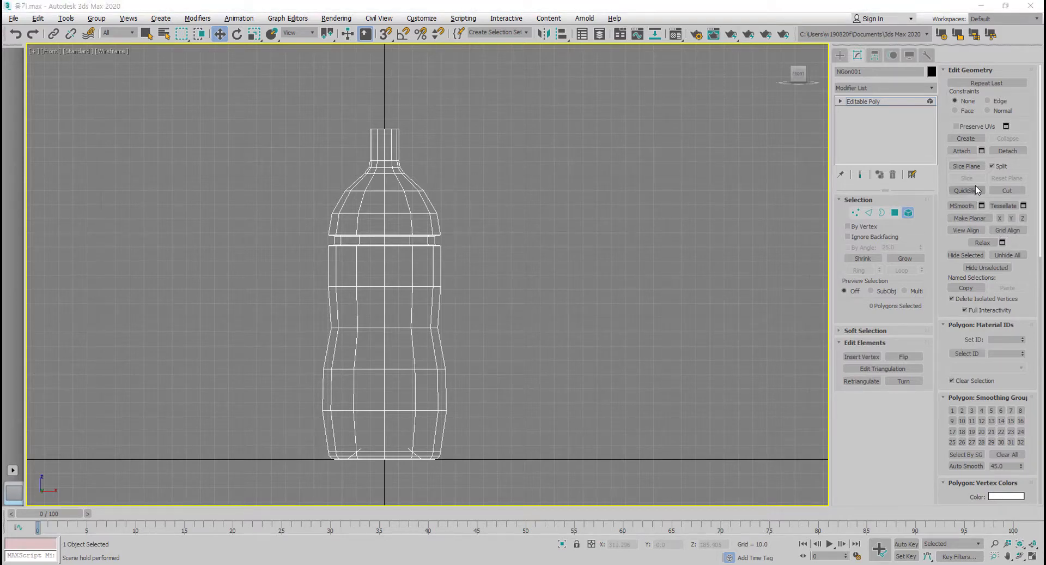
Turn off Split, switch to polygon level and select the two full rows of polygons directly below the groove.
{"action": "left_click", "coordinate": [991, 165]}
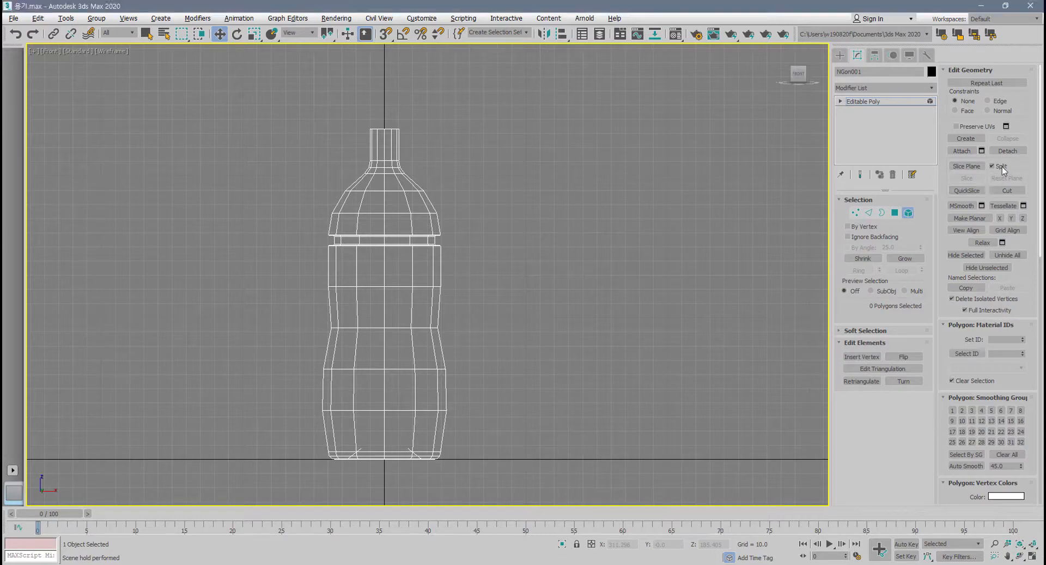
{"action": "left_click", "coordinate": [895, 212]}
{"action": "middle_click_drag", "start_coordinate": [469, 282], "coordinate": [459, 308]}
{"action": "scroll", "coordinate": [459, 308], "scroll_direction": "up", "scroll_amount": 4}
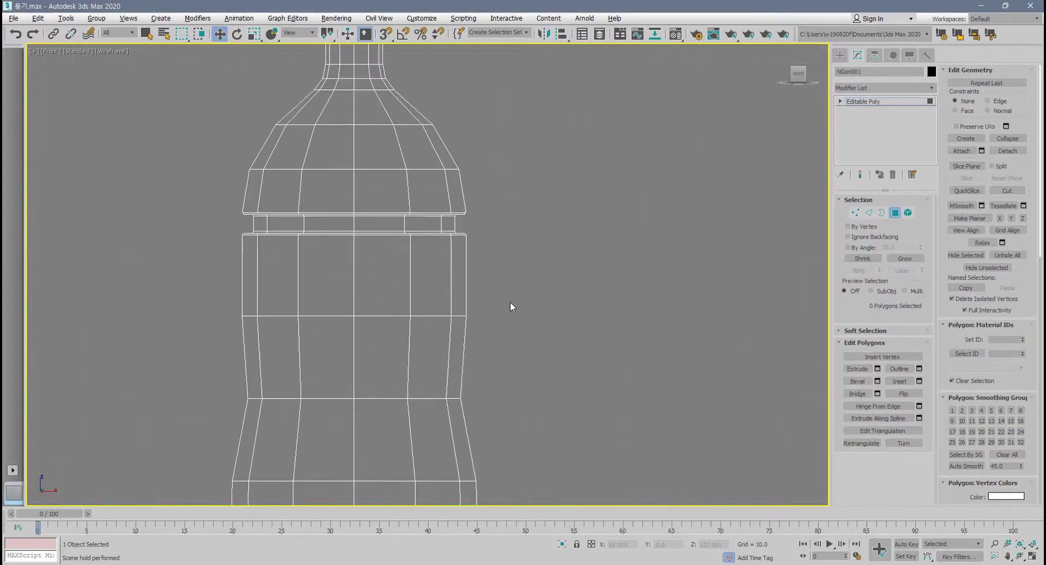
{"action": "left_click_drag", "start_coordinate": [148, 368], "coordinate": [149, 369]}
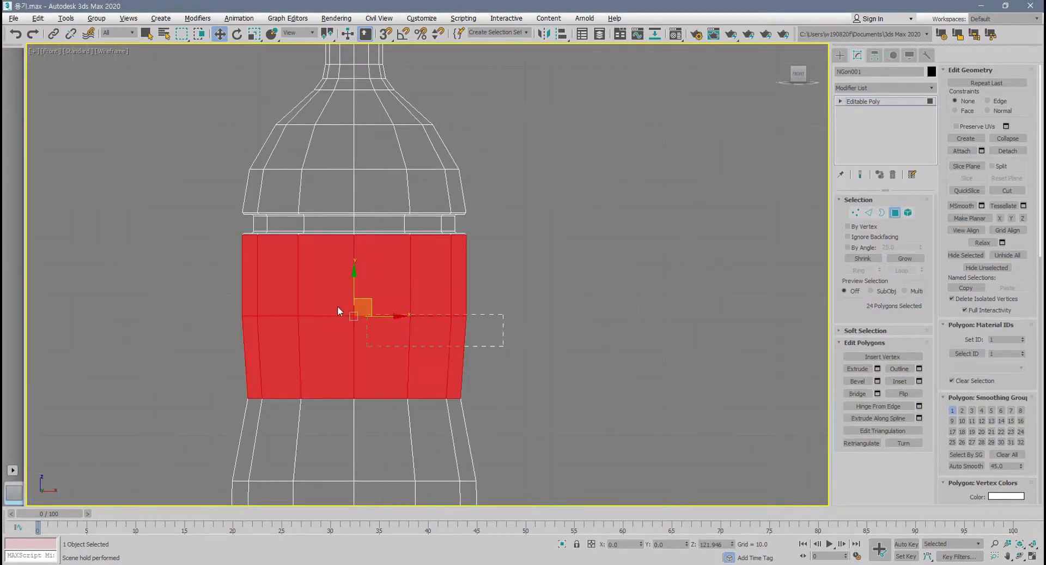
{"action": "left_click_drag", "start_coordinate": [201, 280], "coordinate": [201, 279]}
{"action": "middle_click_drag", "start_coordinate": [475, 367], "coordinate": [564, 329]}
{"action": "scroll", "coordinate": [563, 325], "scroll_direction": "down", "scroll_amount": 2}
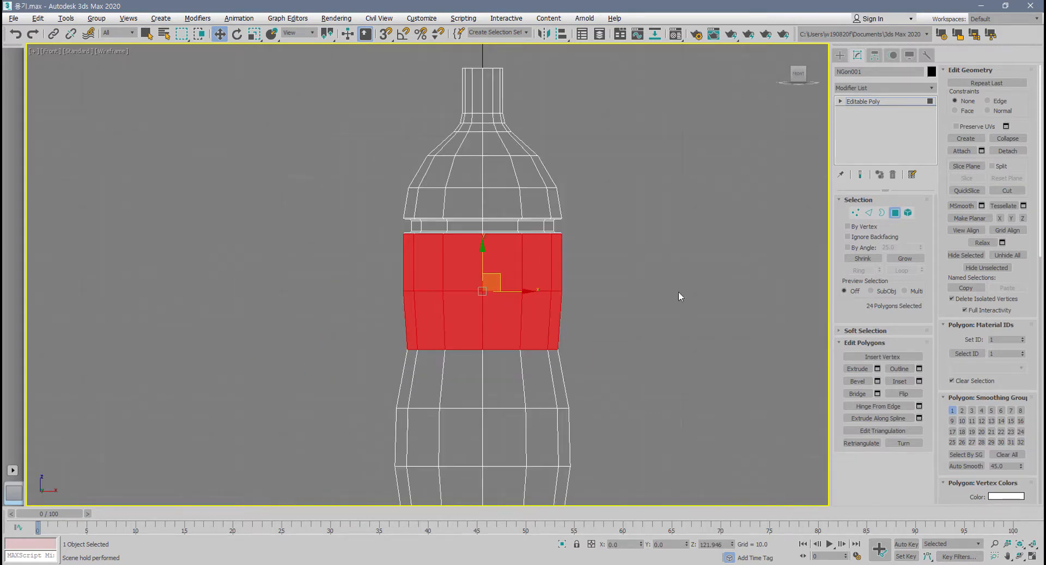
Turn on Slice Plane, move it onto the selected polygon rows and rotate it into a steep diagonal.
{"action": "left_click", "coordinate": [979, 166]}
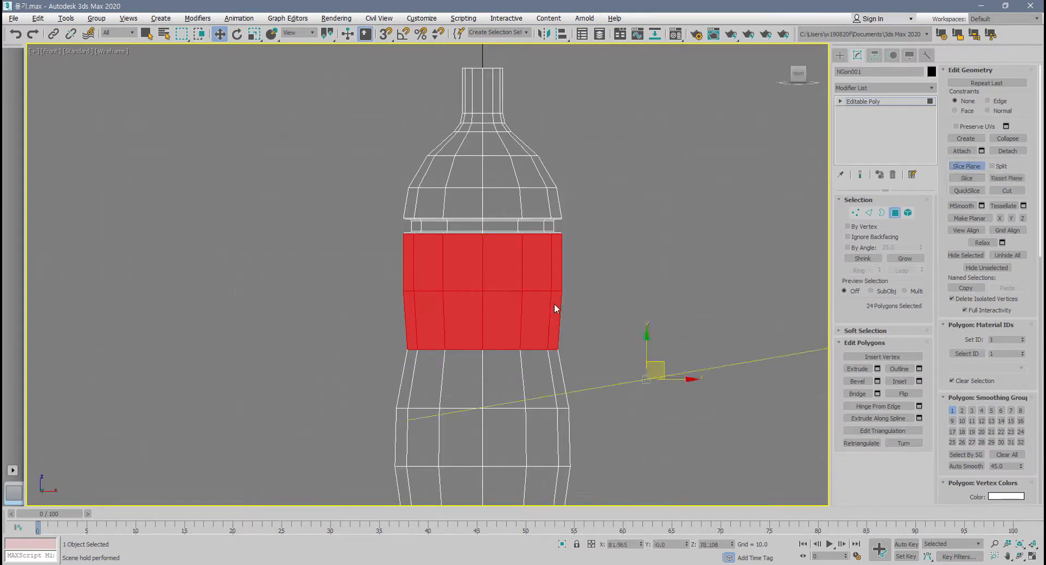
{"action": "left_click_drag", "start_coordinate": [656, 362], "coordinate": [475, 278]}
{"action": "scroll", "coordinate": [506, 306], "scroll_direction": "up", "scroll_amount": 2}
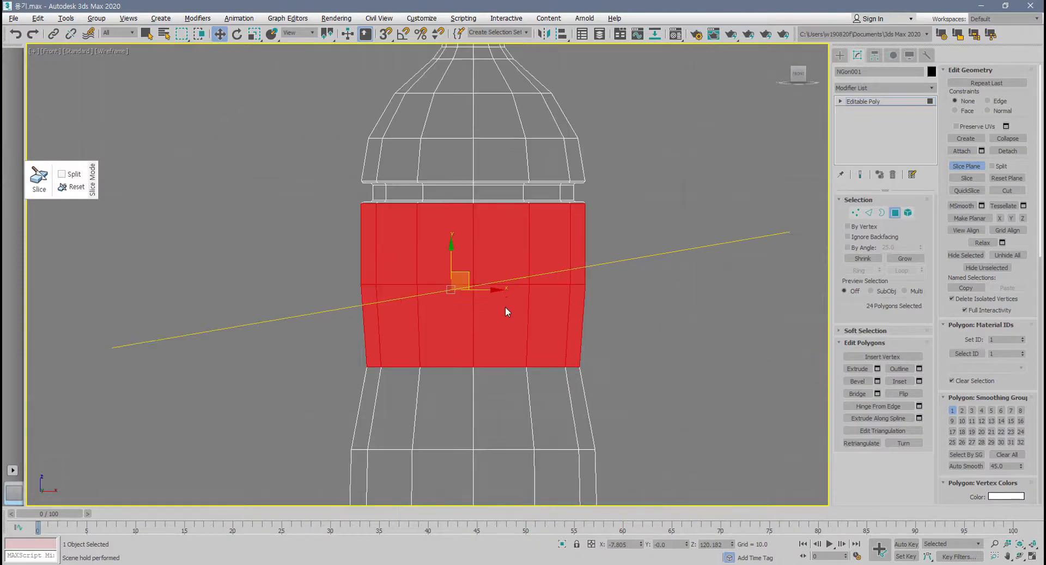
{"action": "middle_click_drag", "start_coordinate": [505, 307], "coordinate": [520, 306]}
{"action": "key", "text": "e"}
{"action": "left_click_drag", "start_coordinate": [505, 280], "coordinate": [460, 229]}
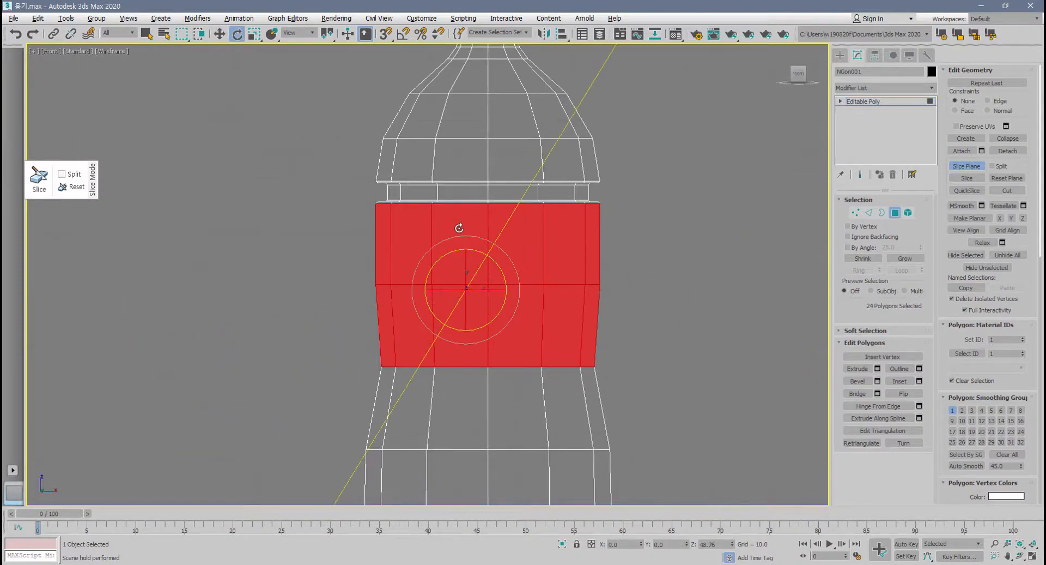
{"action": "middle_click_drag", "start_coordinate": [502, 278], "coordinate": [518, 263]}
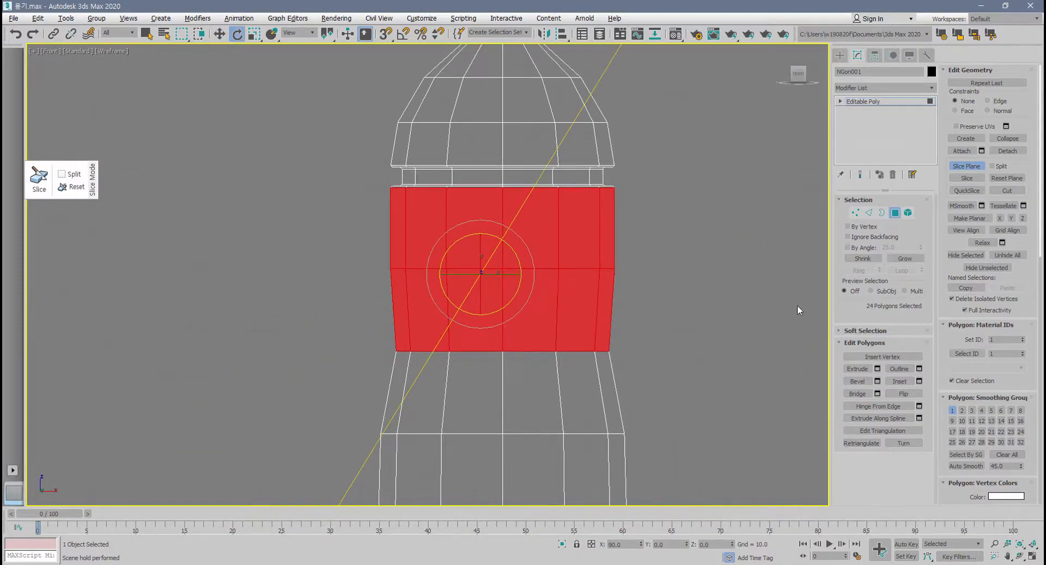
Slice only the selected polygons along the tilted plane, exit Slice Plane and clear the selection.
{"action": "left_click", "coordinate": [975, 179]}
{"action": "left_click", "coordinate": [967, 165]}
{"action": "left_click", "coordinate": [772, 260]}
{"action": "scroll", "coordinate": [484, 287], "scroll_direction": "up", "scroll_amount": 4}
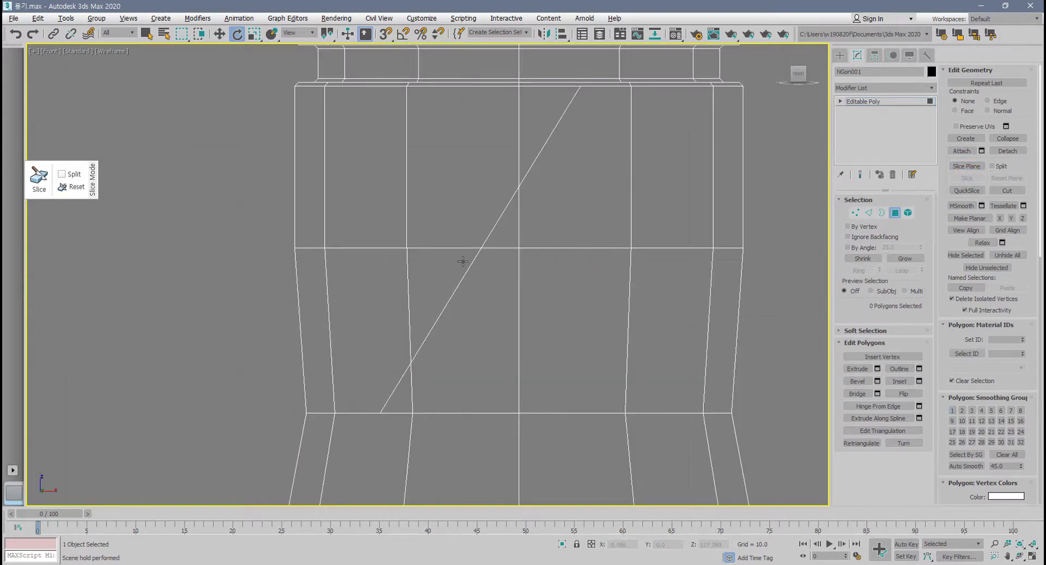
{"action": "scroll", "coordinate": [547, 229], "scroll_direction": "down", "scroll_amount": 2}
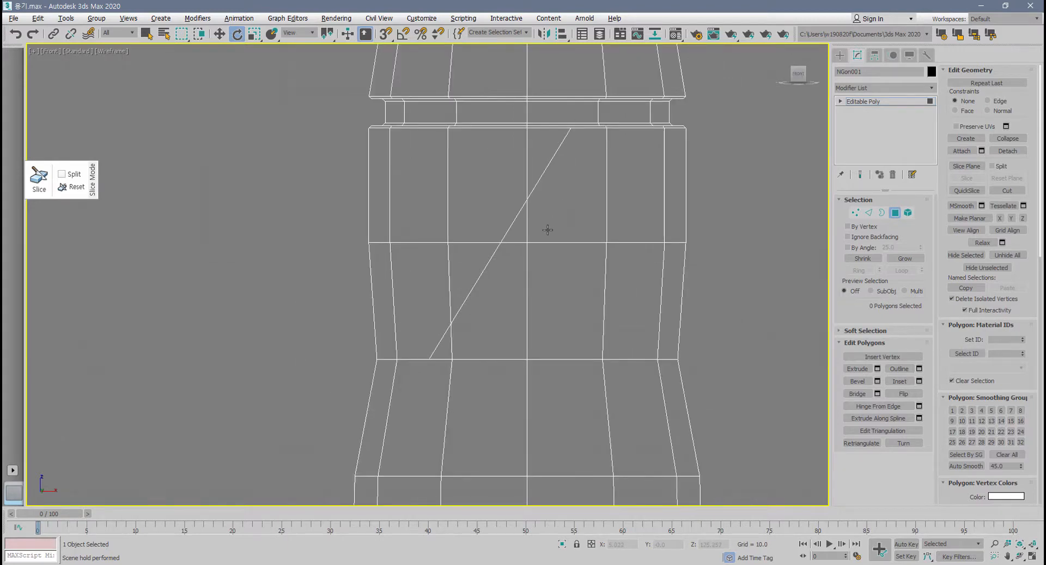
Undo the diagonal slice and reselect the two full polygon rows directly below the groove.
{"action": "left_click", "coordinate": [548, 229]}
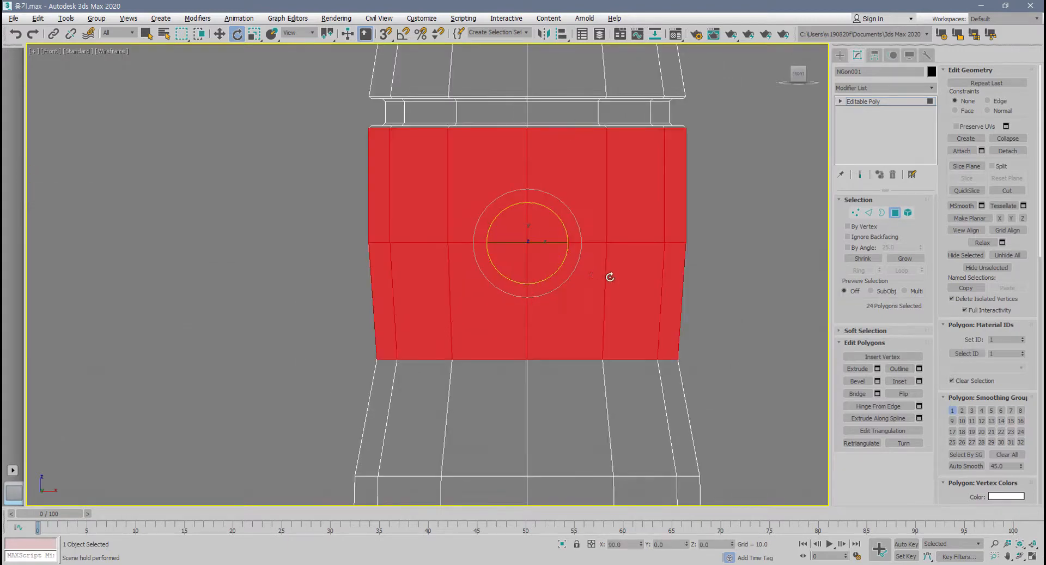
{"action": "left_click", "coordinate": [732, 301]}
{"action": "scroll", "coordinate": [723, 291], "scroll_direction": "down", "scroll_amount": 3}
{"action": "middle_click_drag", "start_coordinate": [723, 291], "coordinate": [633, 260]}
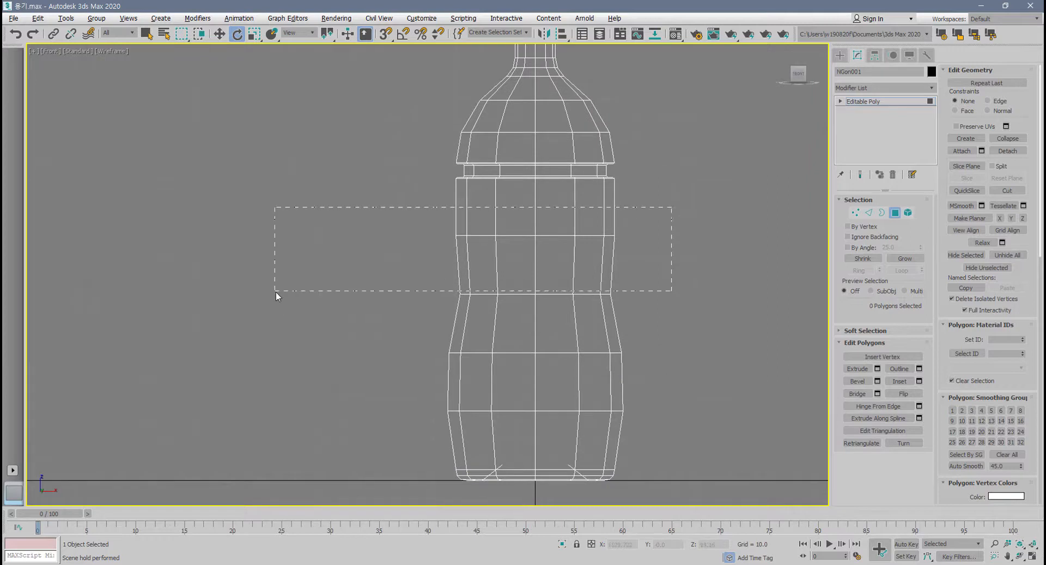
{"action": "left_click_drag", "start_coordinate": [280, 270], "coordinate": [280, 270]}
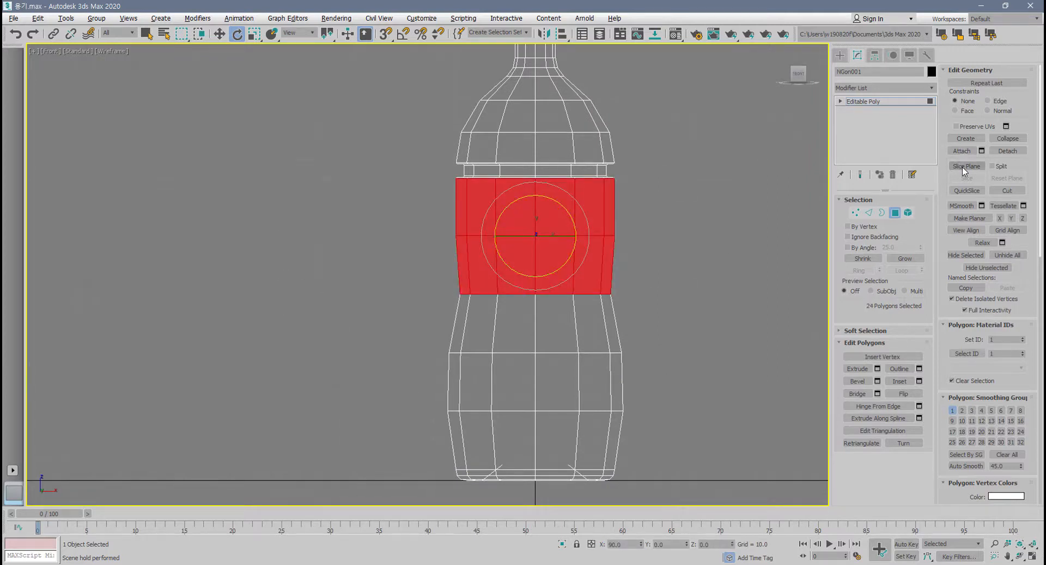
Switch to vertex level, preview the tilted slice plane across the whole bottle, and exit without slicing.
{"action": "key", "text": "1"}
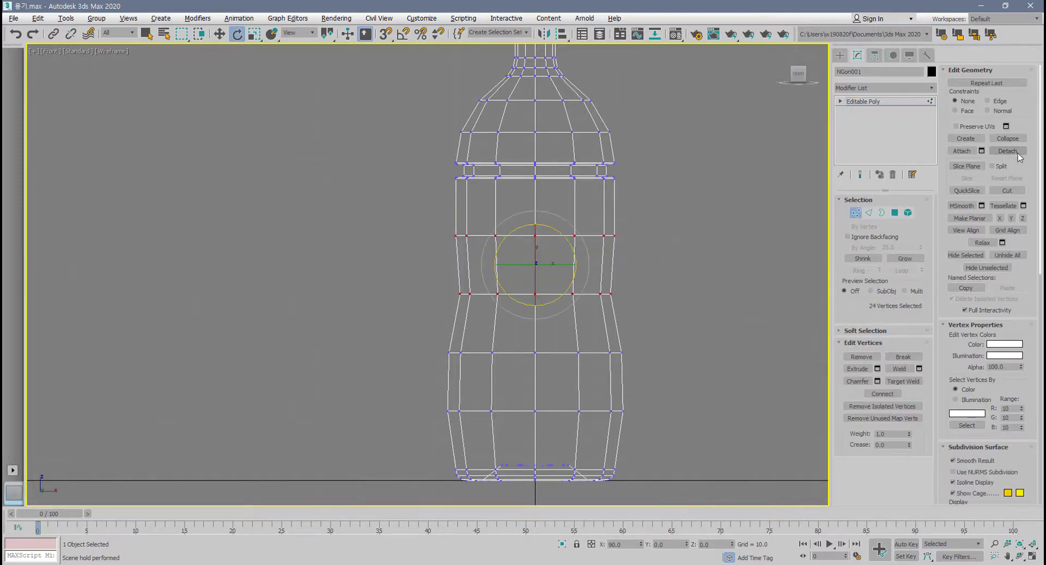
{"action": "left_click", "coordinate": [966, 166]}
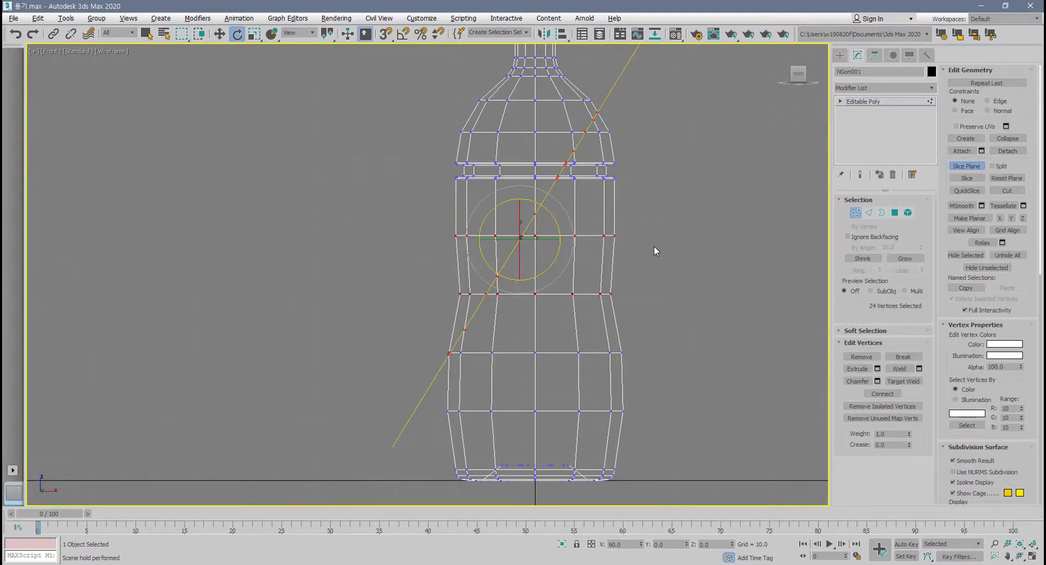
{"action": "key", "text": "1"}
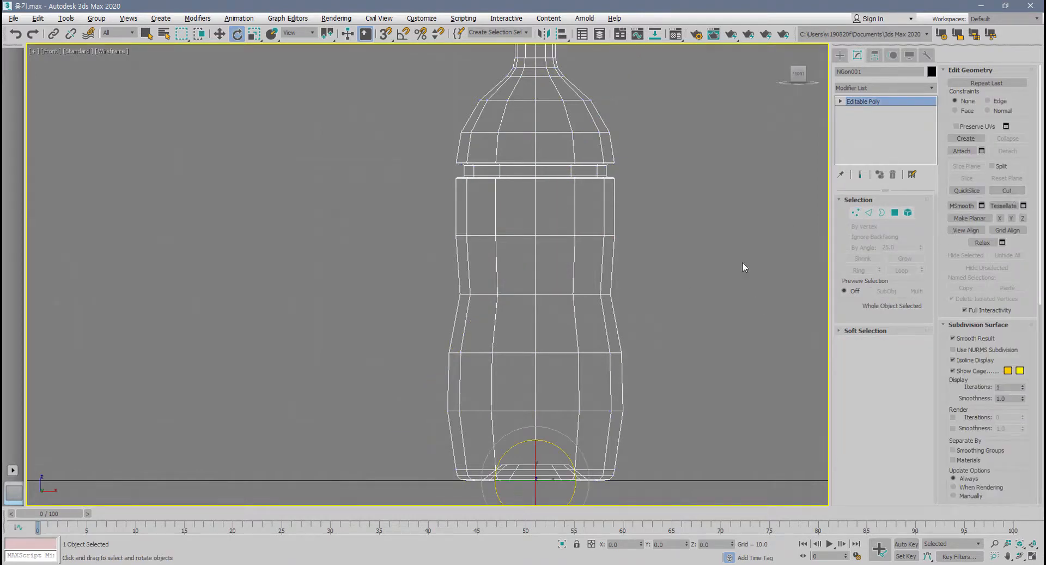
Show the bottle in the maximized perspective view and enter vertex level.
{"action": "middle_click_drag", "start_coordinate": [631, 281], "coordinate": [631, 291]}
{"action": "key", "text": "alt+w"}
{"action": "middle_click", "coordinate": [591, 360]}
{"action": "key", "text": "alt+w"}
{"action": "middle_click_drag", "start_coordinate": [462, 358], "coordinate": [509, 354]}
{"action": "scroll", "coordinate": [500, 342], "scroll_direction": "up", "scroll_amount": 3}
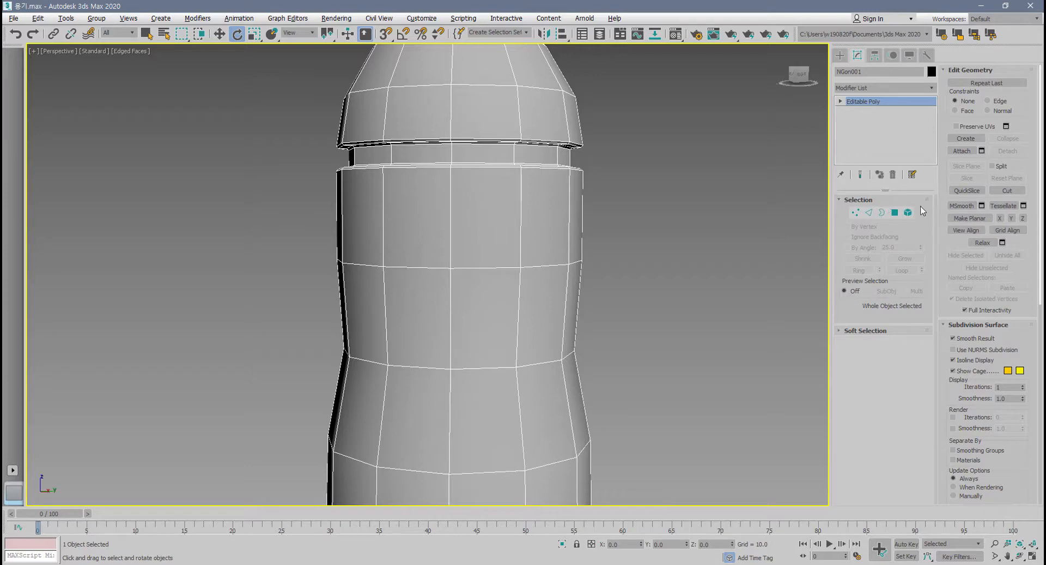
{"action": "left_click", "coordinate": [856, 213]}
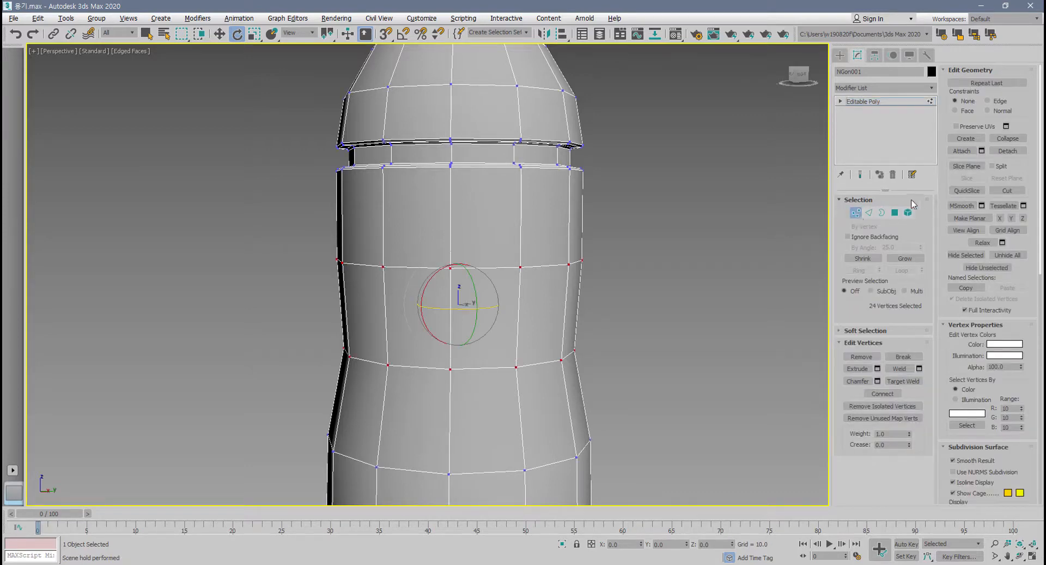
Use Cut to draw a diamond from vertex to vertex across the front polygons at the bottle's waist.
{"action": "left_click", "coordinate": [1014, 192]}
{"action": "scroll", "coordinate": [460, 351], "scroll_direction": "up", "scroll_amount": 3}
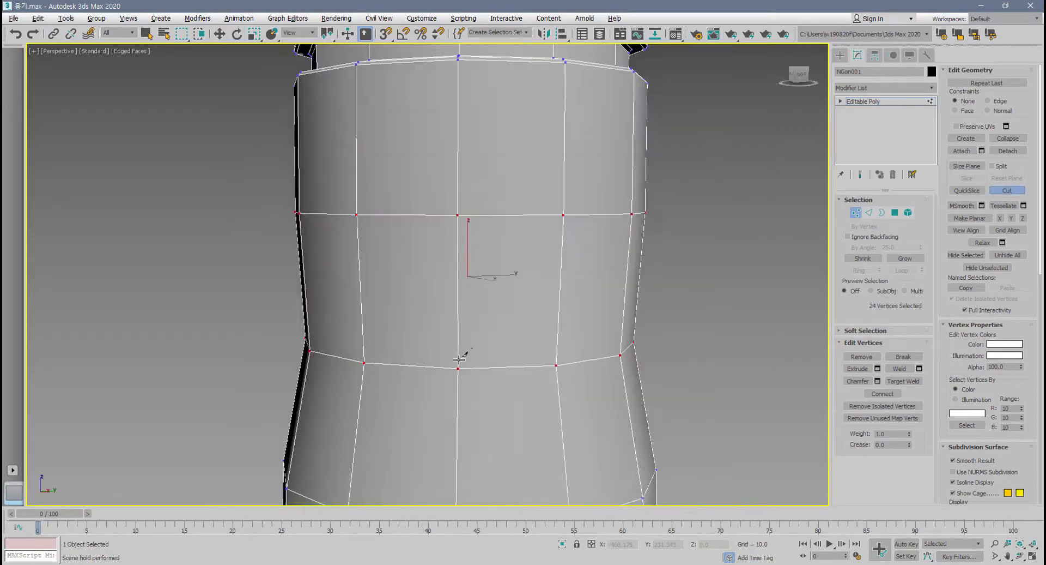
{"action": "left_click", "coordinate": [364, 362]}
{"action": "left_click", "coordinate": [458, 216]}
{"action": "left_click", "coordinate": [556, 365]}
{"action": "scroll", "coordinate": [556, 365], "scroll_direction": "down", "scroll_amount": 3}
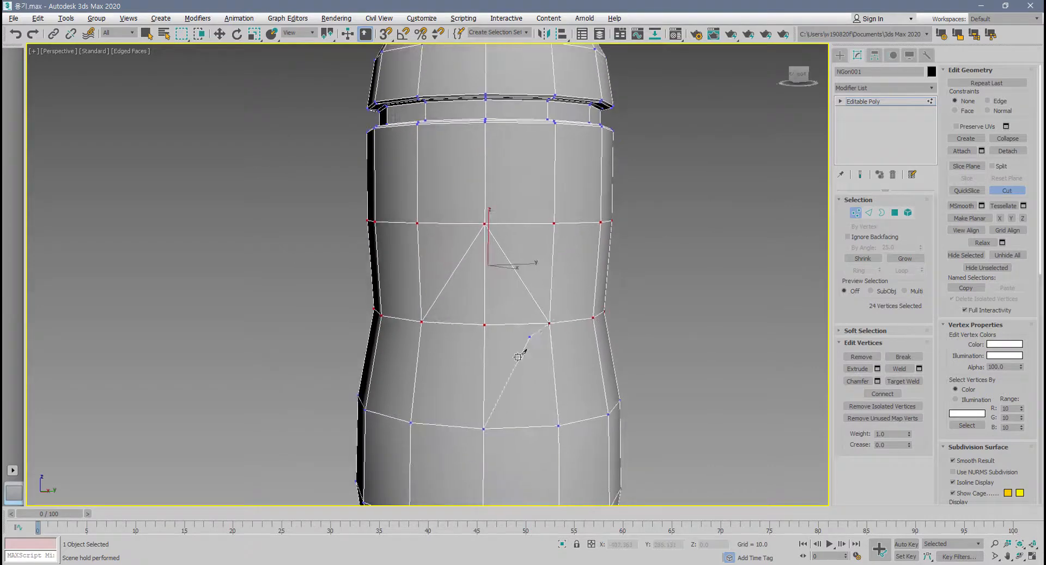
{"action": "left_click", "coordinate": [483, 428]}
Cut a small triangle inside the diamond's upper half and connect its lower corners to the diamond's side corners.
{"action": "scroll", "coordinate": [465, 312], "scroll_direction": "up", "scroll_amount": 4}
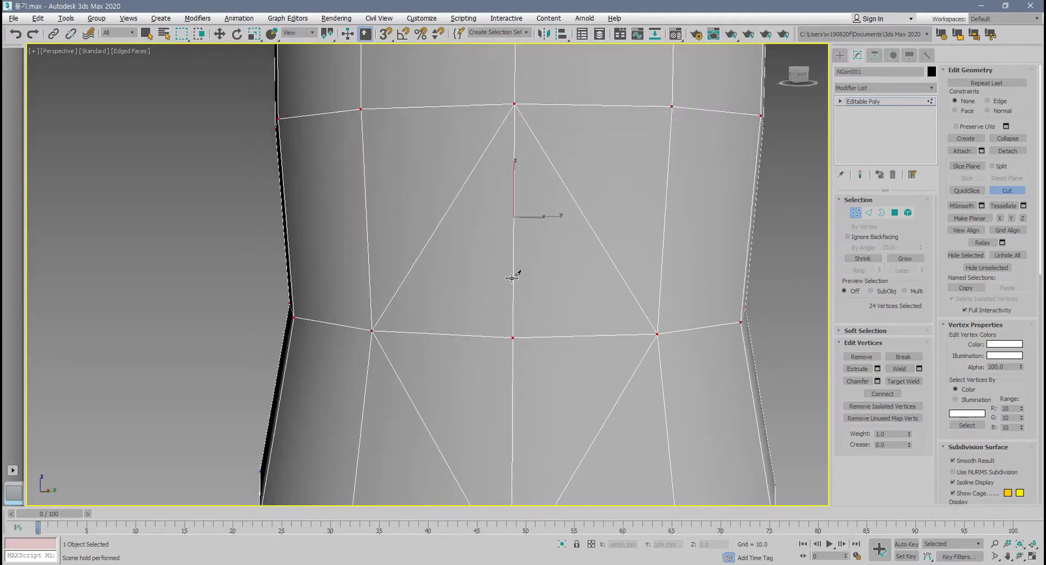
{"action": "left_click", "coordinate": [513, 262]}
{"action": "left_click", "coordinate": [462, 295]}
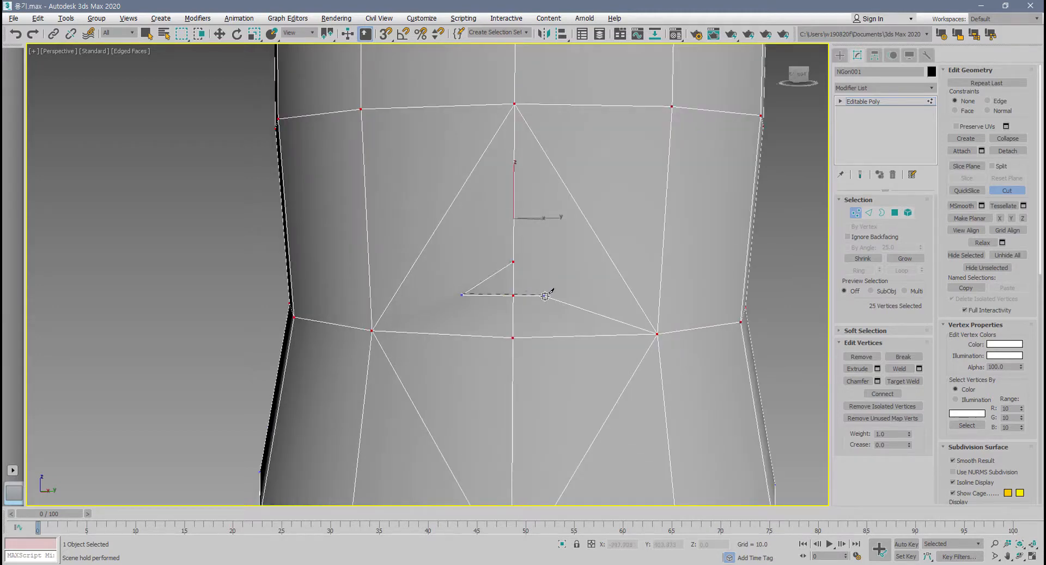
{"action": "left_click", "coordinate": [556, 297]}
{"action": "left_click", "coordinate": [513, 261]}
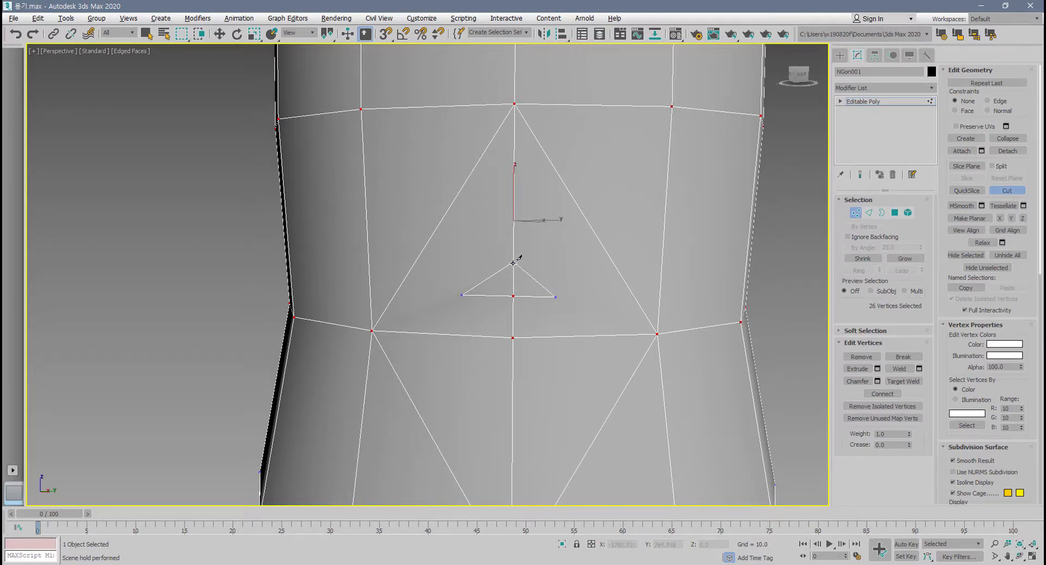
{"action": "left_click", "coordinate": [556, 297]}
{"action": "left_click", "coordinate": [462, 295]}
{"action": "left_click", "coordinate": [372, 331]}
{"action": "right_click", "coordinate": [372, 331]}
{"action": "scroll", "coordinate": [424, 340], "scroll_direction": "down", "scroll_amount": 5}
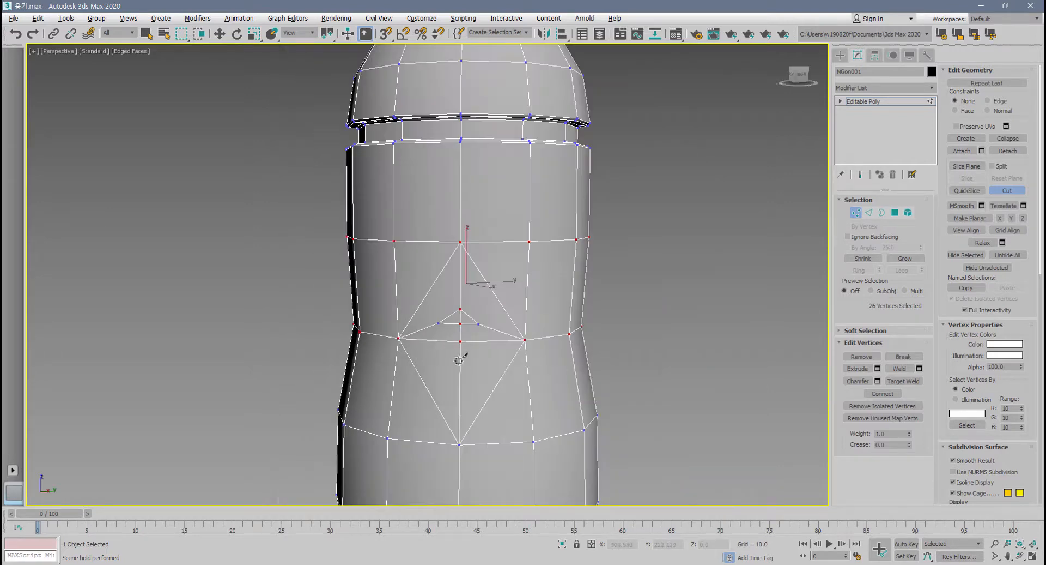
Cut a diagonal edge from the diamond's right corner up to the next column's vertex and end the Cut tool.
{"action": "mouse_move", "coordinate": [461, 358]}
{"action": "middle_mouse_down", "text": "alt"}
{"action": "mouse_move", "coordinate": [548, 372]}
{"action": "mouse_move", "coordinate": [463, 362]}
{"action": "middle_mouse_up", "text": "alt"}
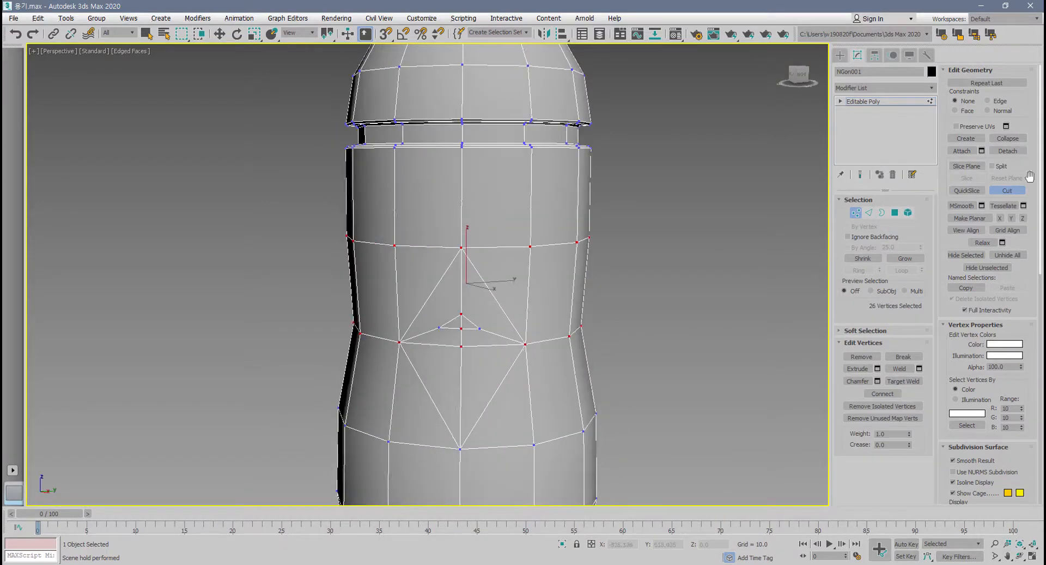
{"action": "right_click", "coordinate": [619, 347]}
{"action": "key", "text": "alt+c"}
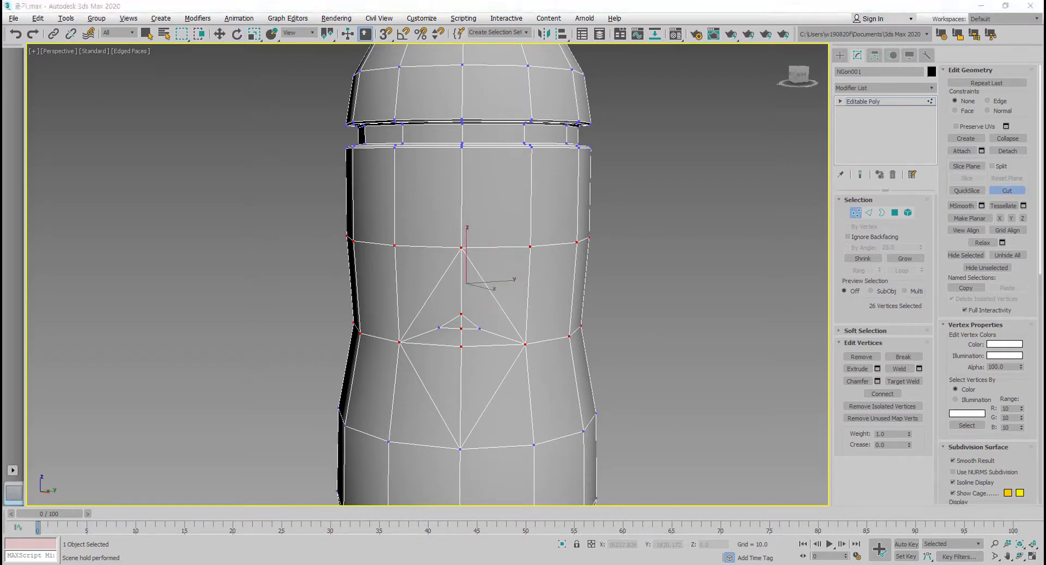
{"action": "middle_click_drag", "start_coordinate": [512, 300], "coordinate": [478, 309], "text": "alt"}
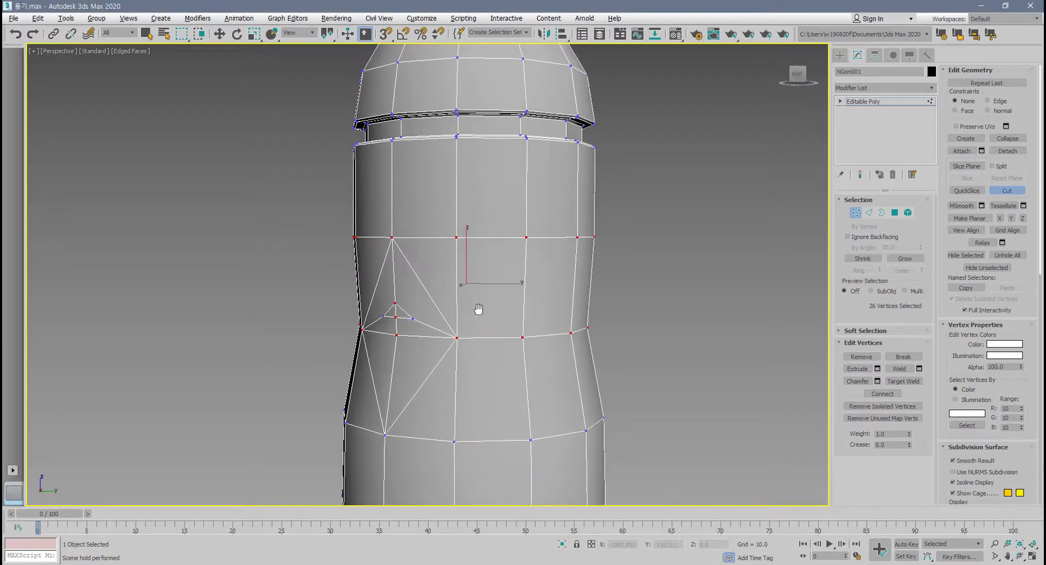
{"action": "left_click", "coordinate": [457, 338]}
{"action": "mouse_move", "coordinate": [656, 306]}
{"action": "left_mouse_down"}
{"action": "mouse_move", "coordinate": [448, 342]}
{"action": "mouse_move", "coordinate": [691, 257]}
{"action": "mouse_move", "coordinate": [632, 305]}
{"action": "left_mouse_up"}
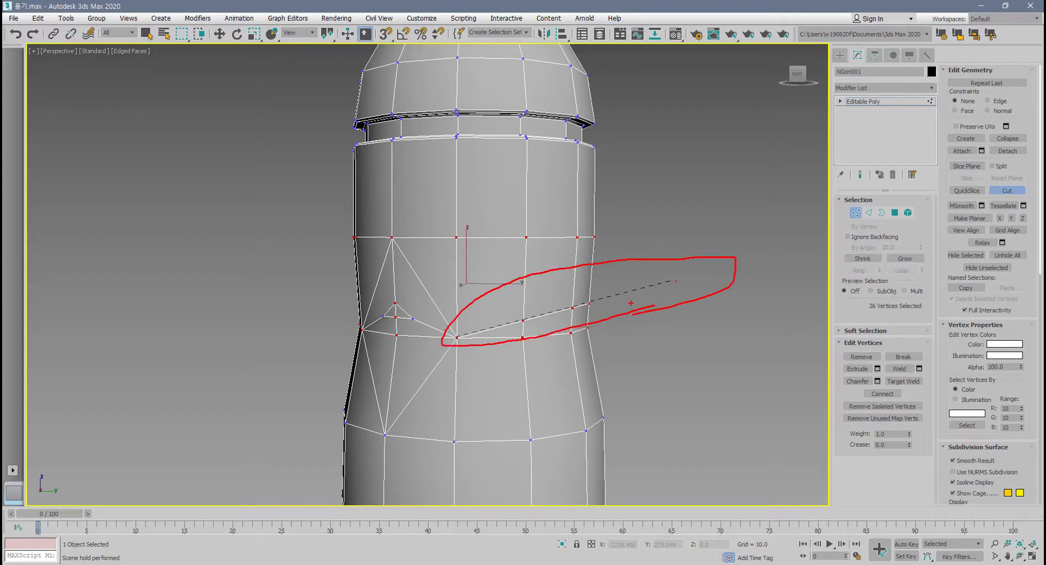
{"action": "key", "text": "Escape"}
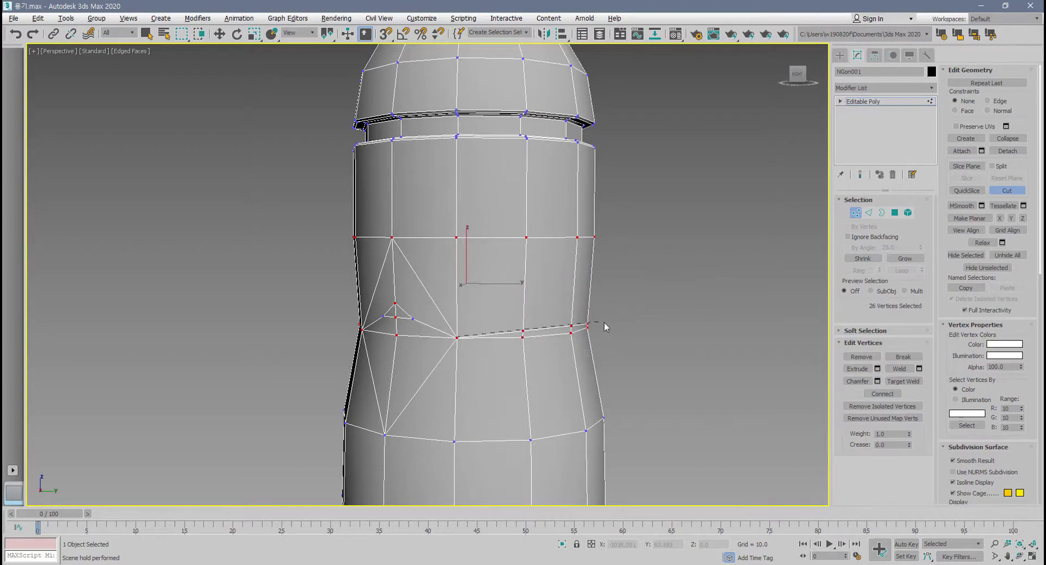
{"action": "middle_click_drag", "start_coordinate": [604, 322], "coordinate": [563, 287], "text": "alt"}
{"action": "left_click", "coordinate": [536, 248]}
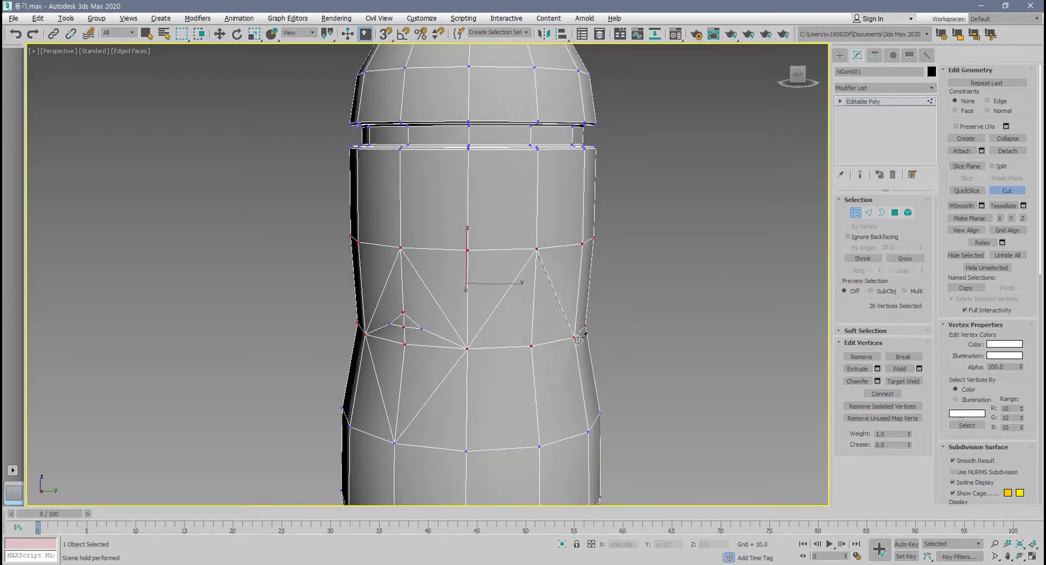
{"action": "right_click", "coordinate": [648, 357]}
{"action": "key", "text": "e"}
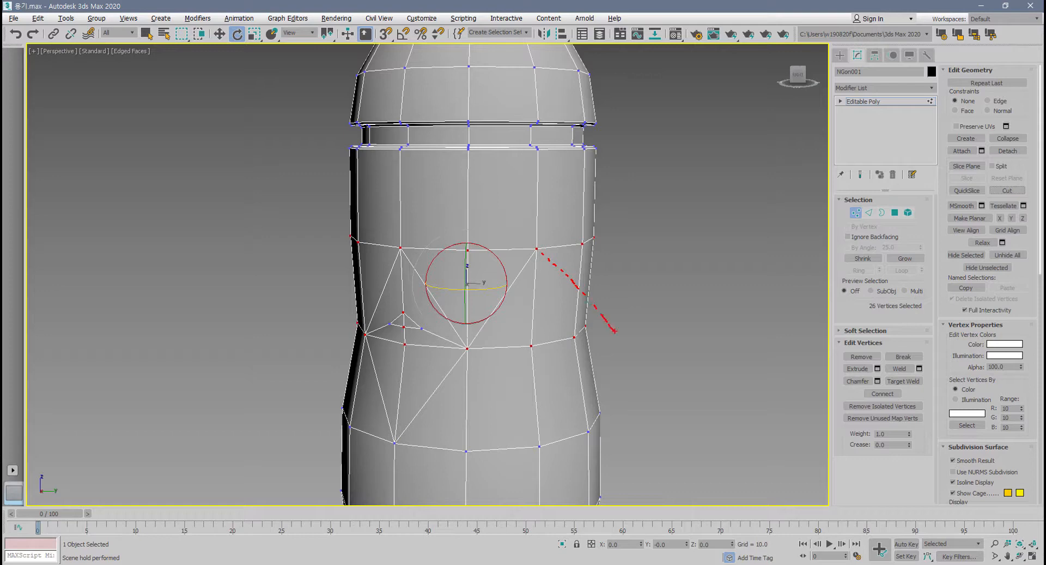
{"action": "mouse_move", "coordinate": [630, 352]}
{"action": "left_mouse_down"}
{"action": "mouse_move", "coordinate": [610, 234]}
{"action": "mouse_move", "coordinate": [617, 341]}
{"action": "left_mouse_up"}
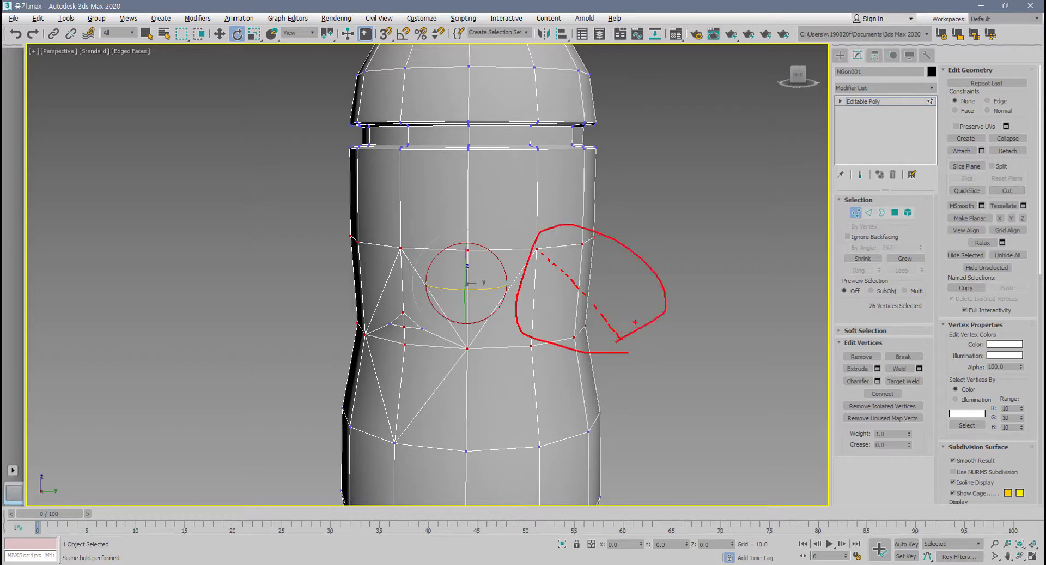
{"action": "key", "text": "Escape"}
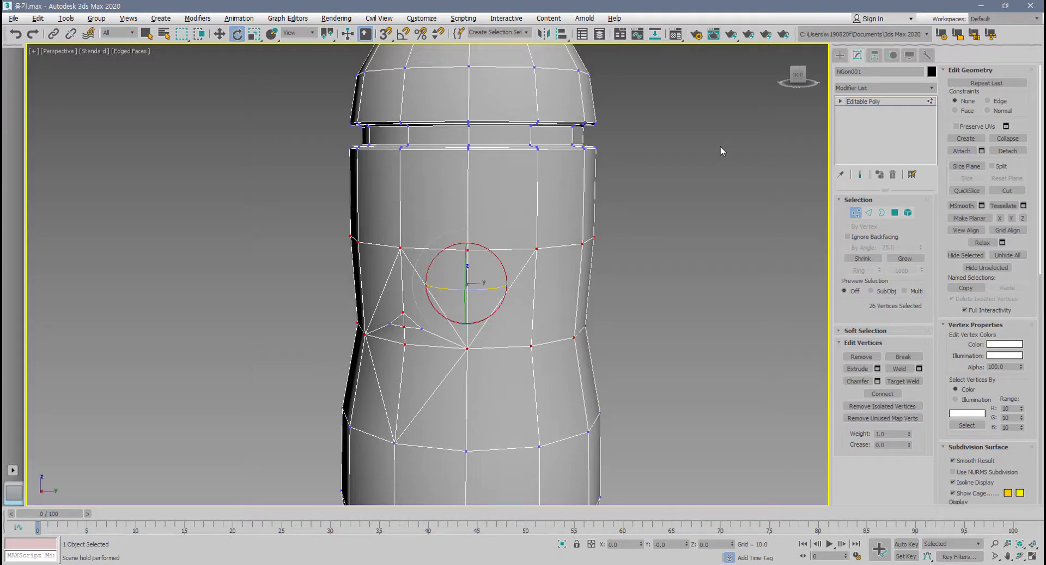
Switch to edge level and undo all the edges made with Cut on the bottle.
{"action": "left_click", "coordinate": [856, 213]}
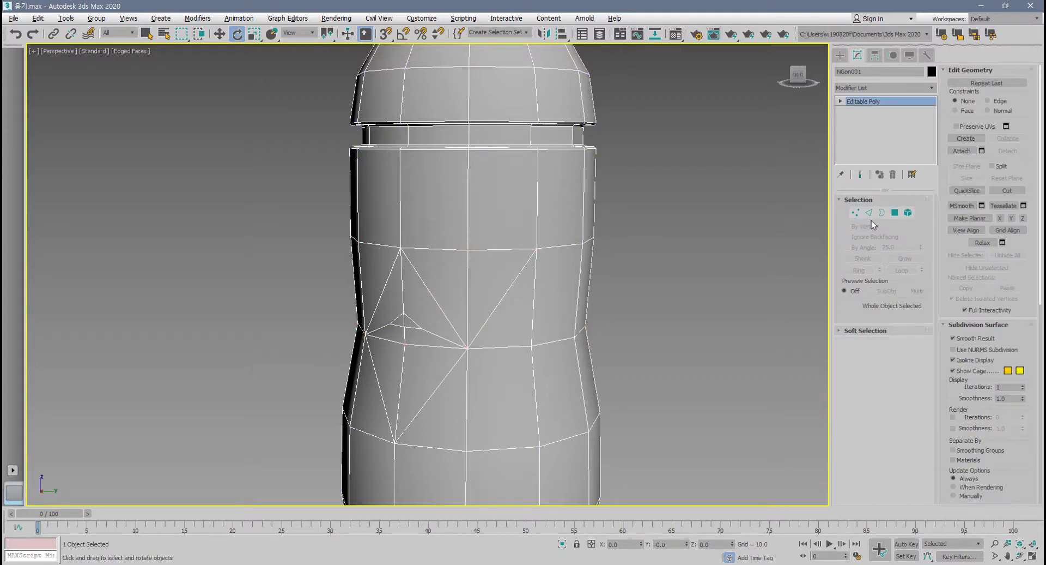
{"action": "left_click", "coordinate": [869, 213]}
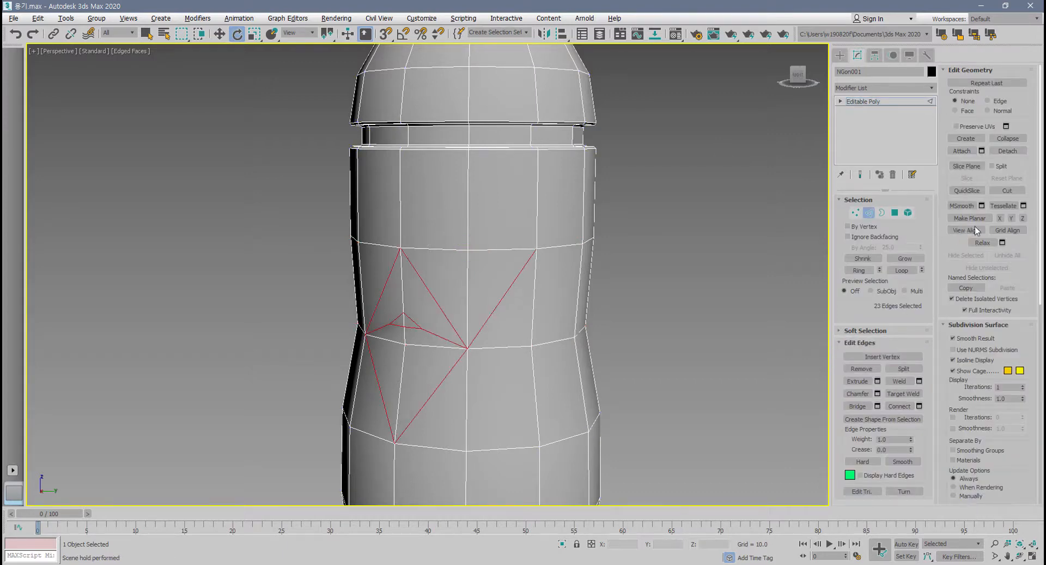
{"action": "middle_click_drag", "start_coordinate": [755, 341], "coordinate": [649, 382], "text": "alt"}
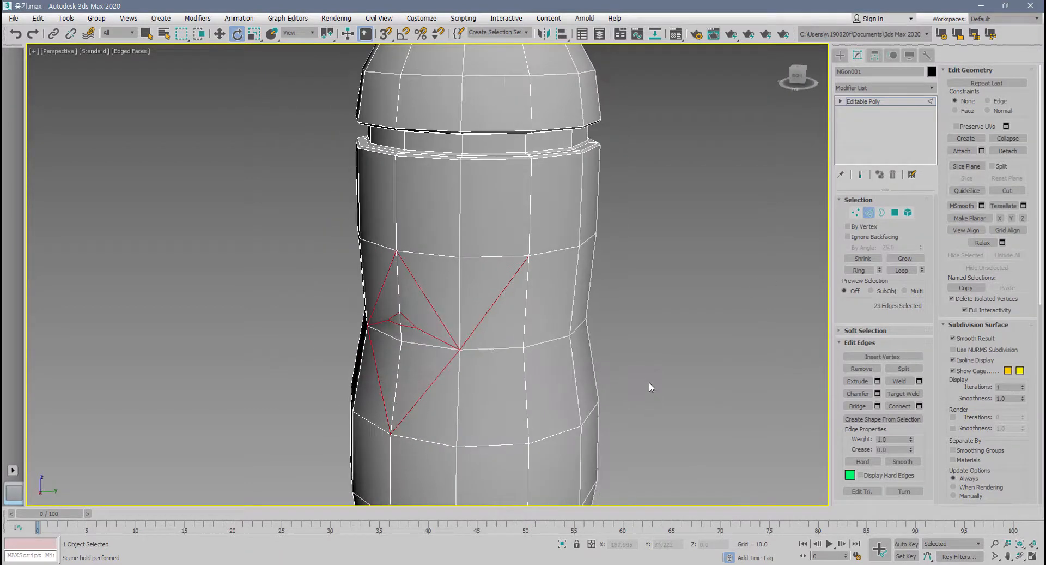
{"action": "key", "text": "ctrl+z"}
{"action": "key", "text": "ctrl+z"}
{"action": "key", "text": "ctrl+z"}
{"action": "key", "text": "ctrl+z"}
{"action": "key", "text": "ctrl+z"}
{"action": "key", "text": "ctrl+z"}
{"action": "key", "text": "ctrl+z"}
{"action": "key", "text": "ctrl+z"}
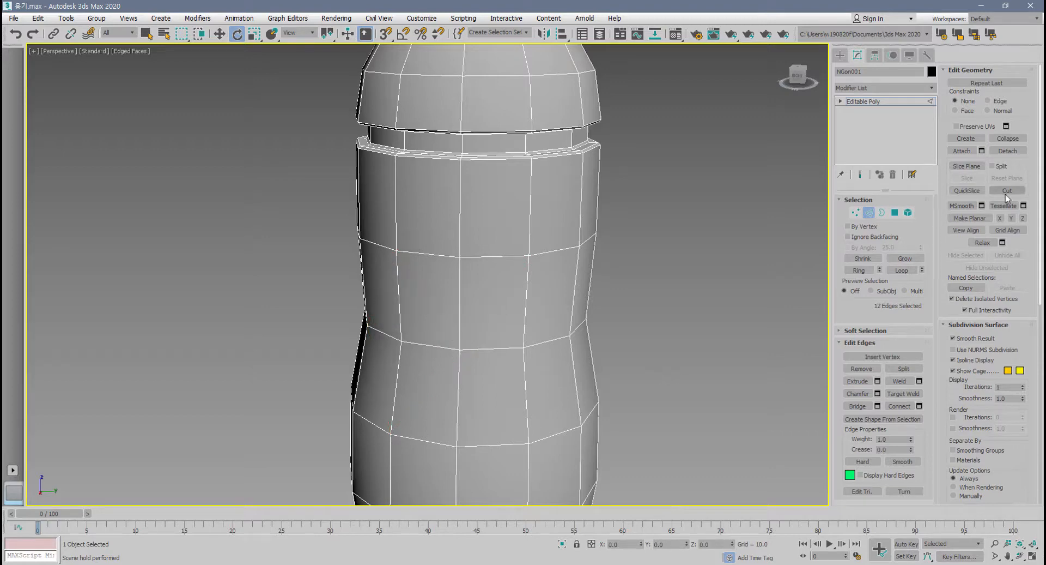
{"action": "middle_click_drag", "start_coordinate": [739, 308], "coordinate": [731, 310], "text": "alt"}
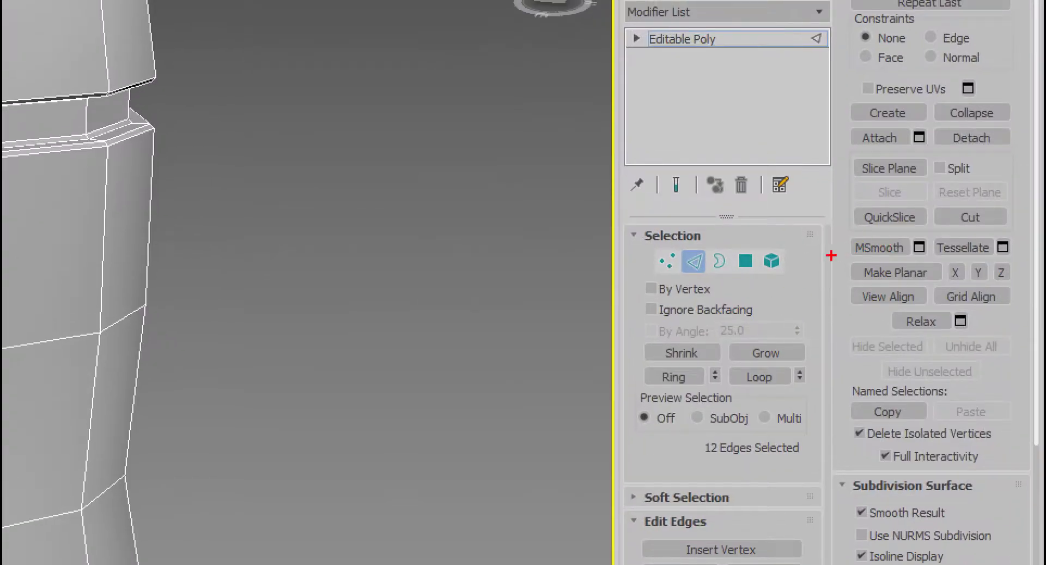
{"action": "mouse_move", "coordinate": [832, 256]}
{"action": "left_mouse_down"}
{"action": "mouse_move", "coordinate": [958, 265]}
{"action": "mouse_move", "coordinate": [1029, 232]}
{"action": "mouse_move", "coordinate": [816, 224]}
{"action": "left_mouse_up"}
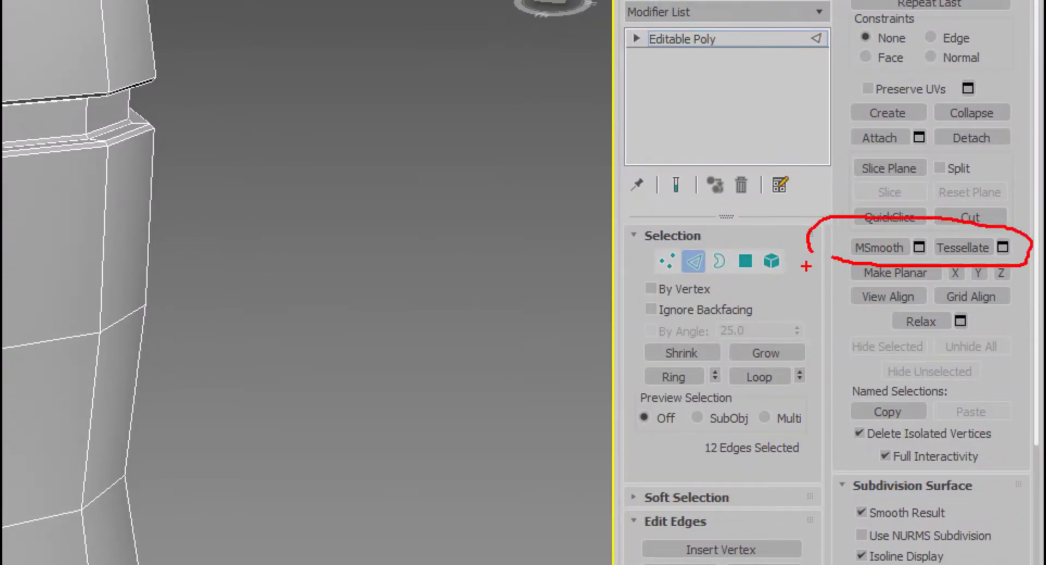
Leave edge level, apply MSmooth once to the whole bottle, and undo the smoothing.
{"action": "key", "text": "Escape"}
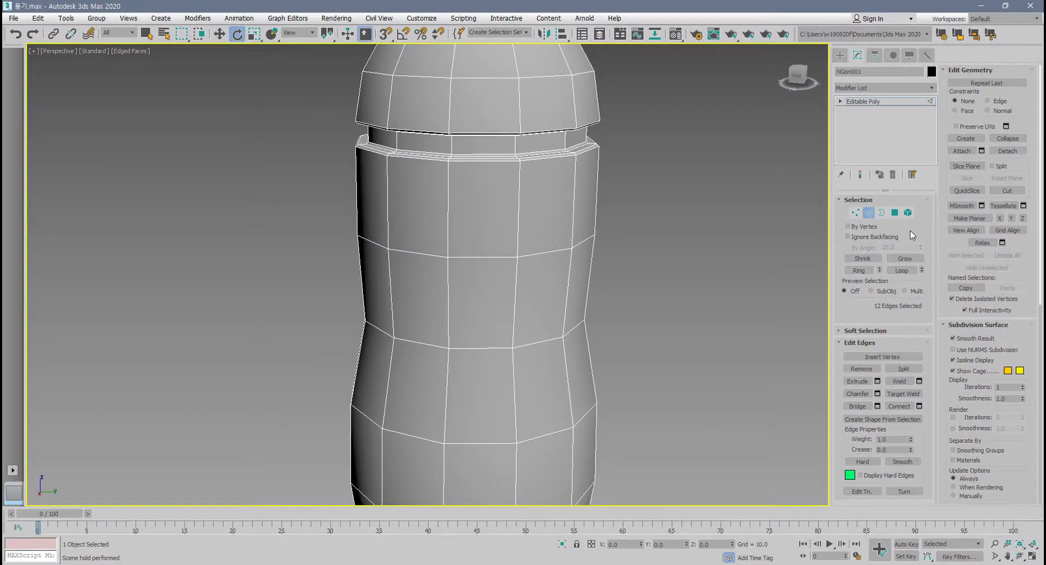
{"action": "scroll", "coordinate": [676, 325], "scroll_direction": "down", "scroll_amount": 3}
{"action": "middle_click_drag", "start_coordinate": [666, 326], "coordinate": [668, 343]}
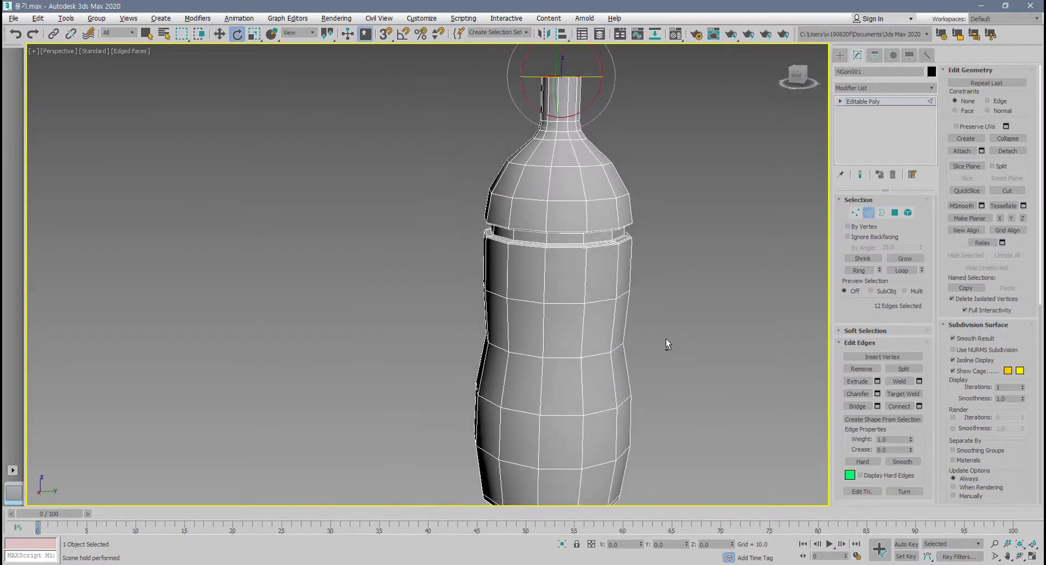
{"action": "left_click", "coordinate": [869, 213]}
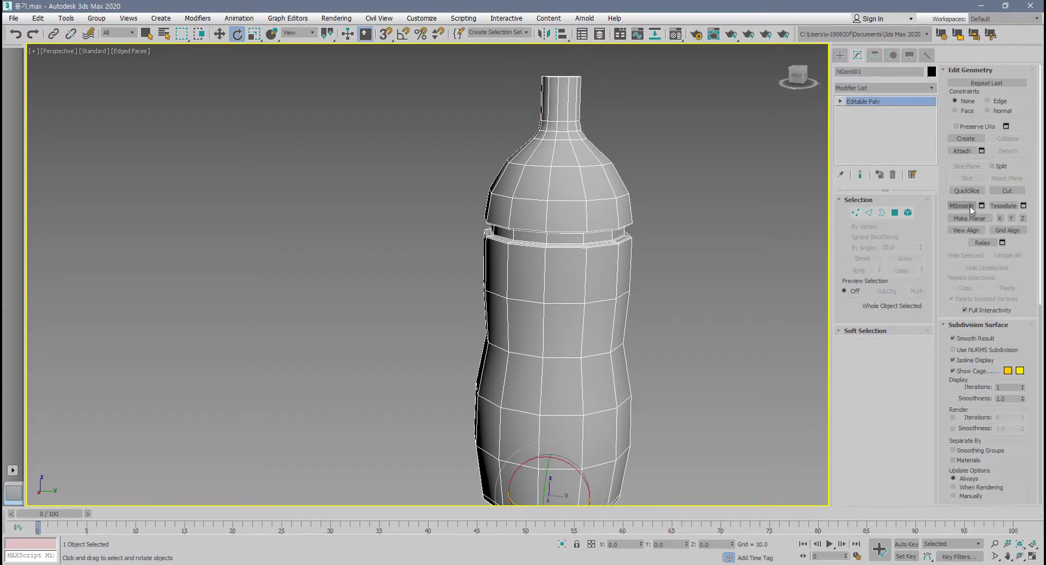
{"action": "left_click", "coordinate": [970, 206]}
{"action": "middle_click_drag", "start_coordinate": [725, 274], "coordinate": [703, 285]}
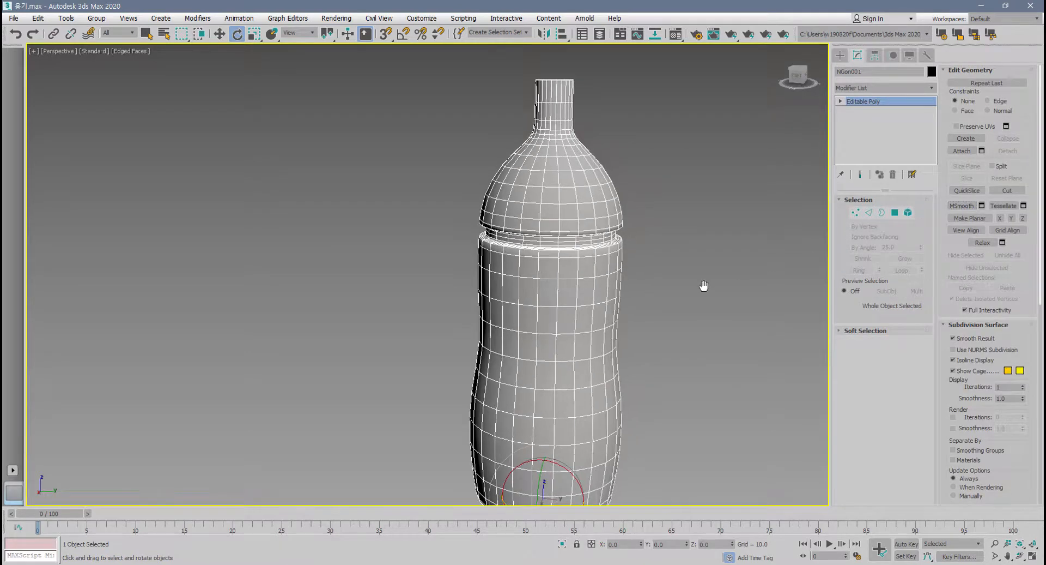
{"action": "key", "text": "ctrl+z"}
Apply MSmooth to the bottle through its settings with a smoothness of 1.0.
{"action": "scroll", "coordinate": [611, 286], "scroll_direction": "up", "scroll_amount": 8}
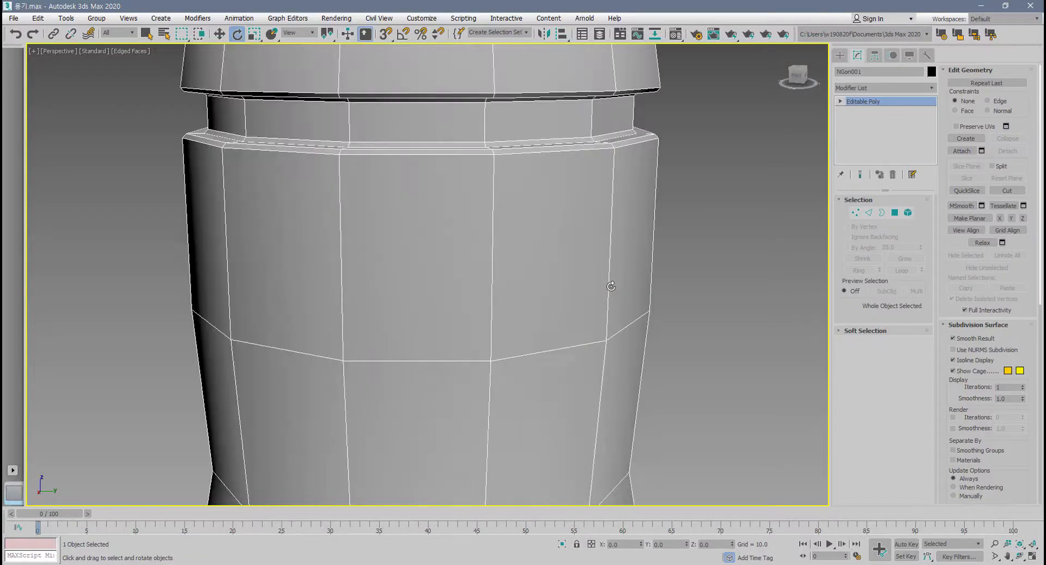
{"action": "left_click", "coordinate": [979, 207]}
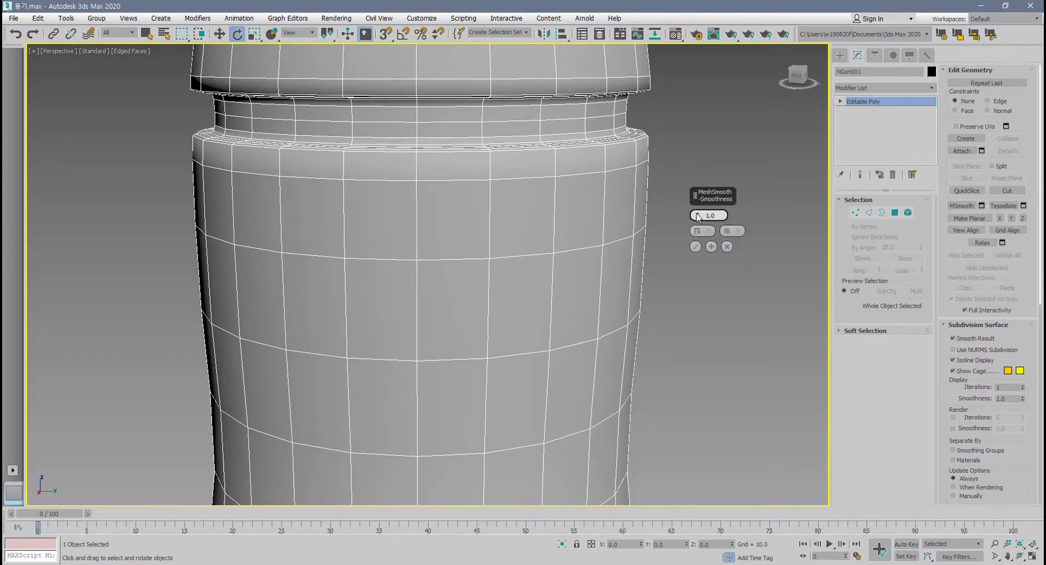
{"action": "left_click_drag", "start_coordinate": [698, 215], "coordinate": [699, 217]}
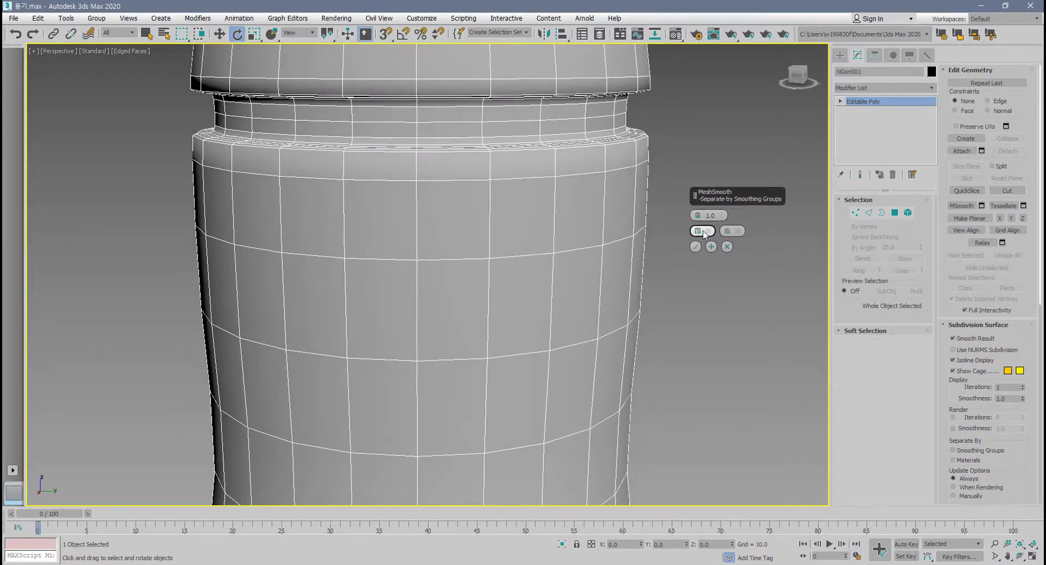
{"action": "left_click", "coordinate": [695, 247]}
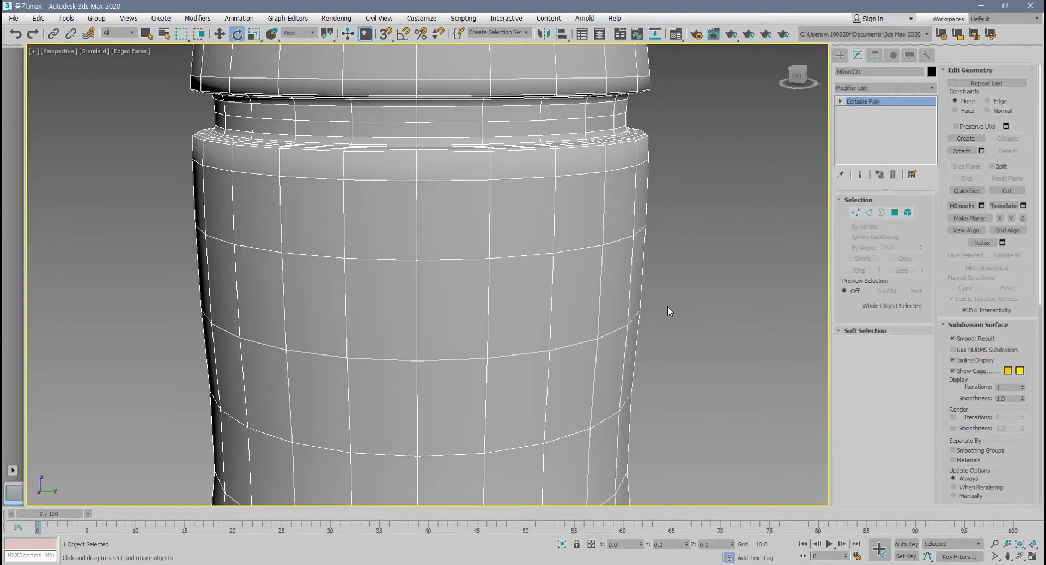
Apply MSmooth once more to the bottle and undo both smoothing operations.
{"action": "scroll", "coordinate": [668, 305], "scroll_direction": "down", "scroll_amount": 4}
{"action": "left_click", "coordinate": [963, 208]}
{"action": "scroll", "coordinate": [672, 304], "scroll_direction": "down", "scroll_amount": 7}
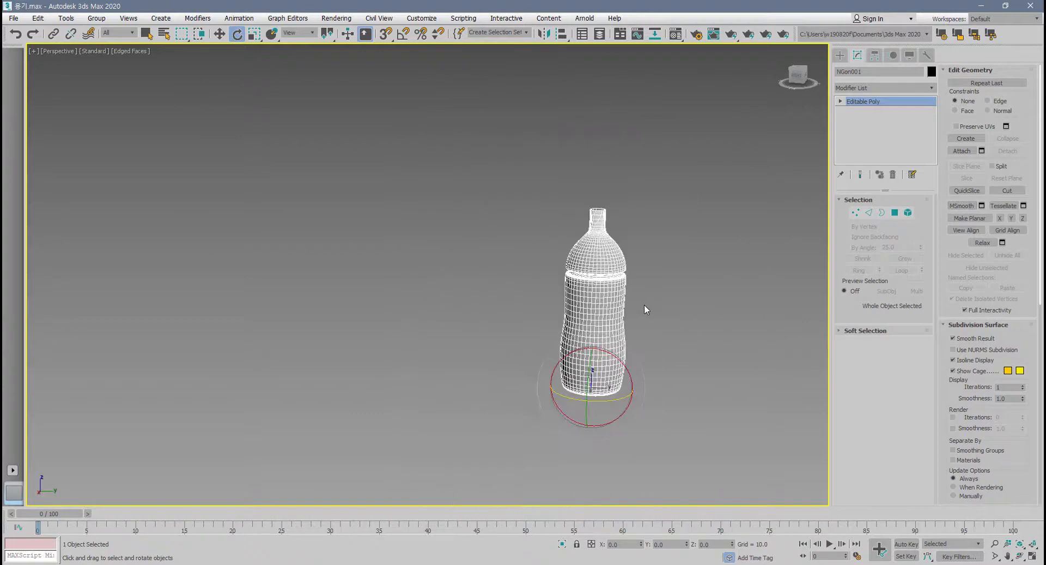
{"action": "key", "text": "ctrl+z"}
{"action": "key", "text": "ctrl+z"}
{"action": "scroll", "coordinate": [649, 306], "scroll_direction": "up", "scroll_amount": 3}
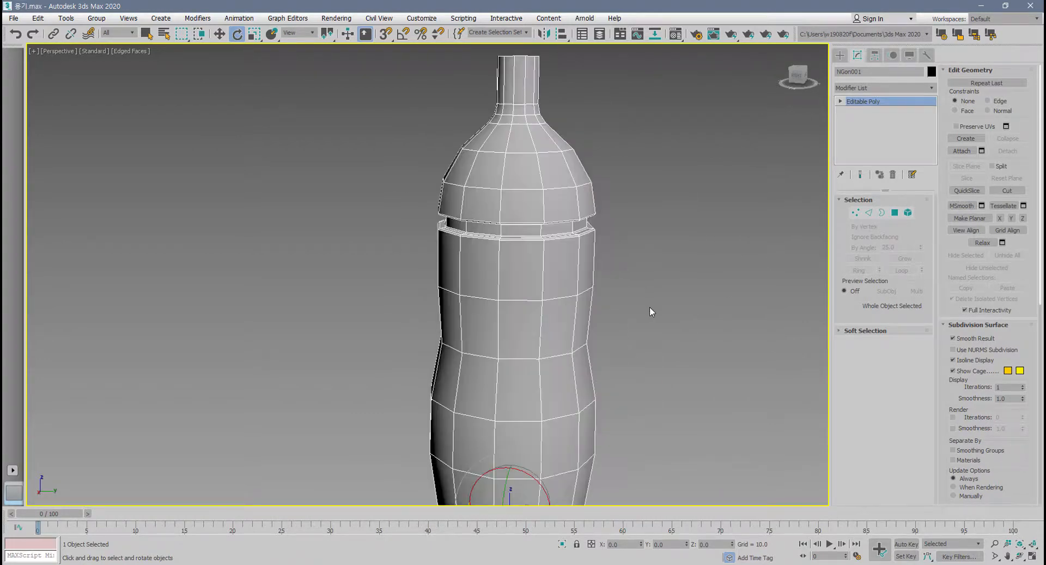
{"action": "scroll", "coordinate": [694, 290], "scroll_direction": "down", "scroll_amount": 1}
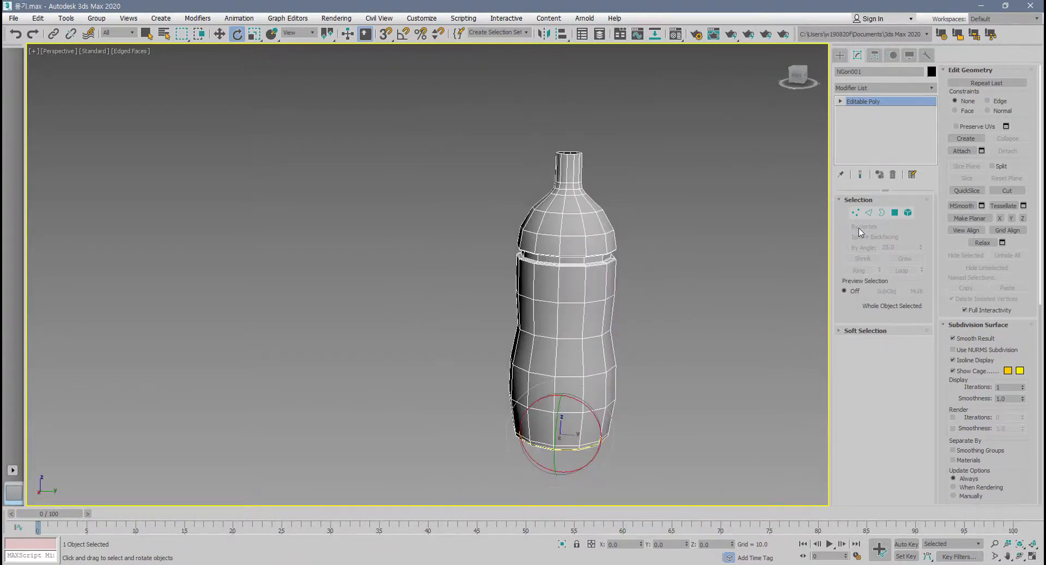
Add a TurboSmooth modifier above the bottle's Editable Poly.
{"action": "left_click", "coordinate": [931, 88]}
{"action": "left_click_drag", "start_coordinate": [935, 116], "coordinate": [932, 393]}
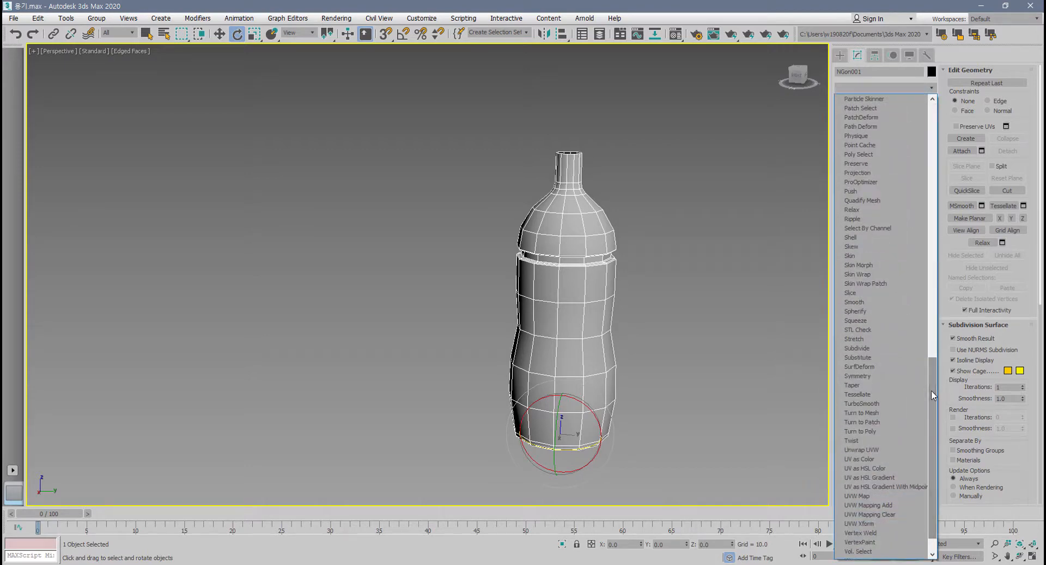
{"action": "left_click", "coordinate": [888, 403]}
{"action": "middle_click_drag", "start_coordinate": [640, 378], "coordinate": [655, 408]}
{"action": "scroll", "coordinate": [625, 383], "scroll_direction": "up", "scroll_amount": 3}
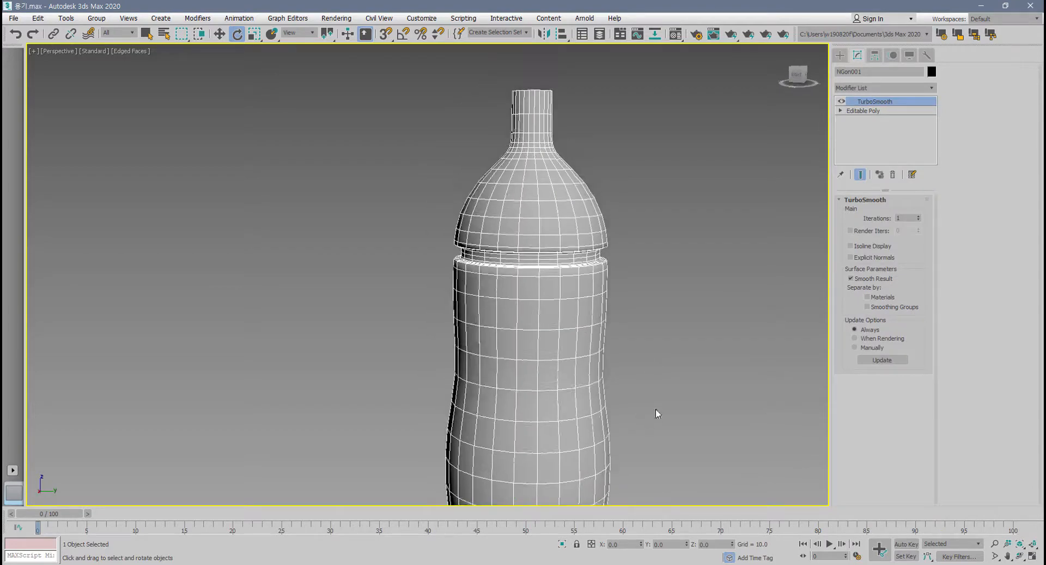
Stack a second TurboSmooth modifier on the bottle and delete it again.
{"action": "left_click", "coordinate": [932, 88]}
{"action": "left_click_drag", "start_coordinate": [934, 117], "coordinate": [933, 440]}
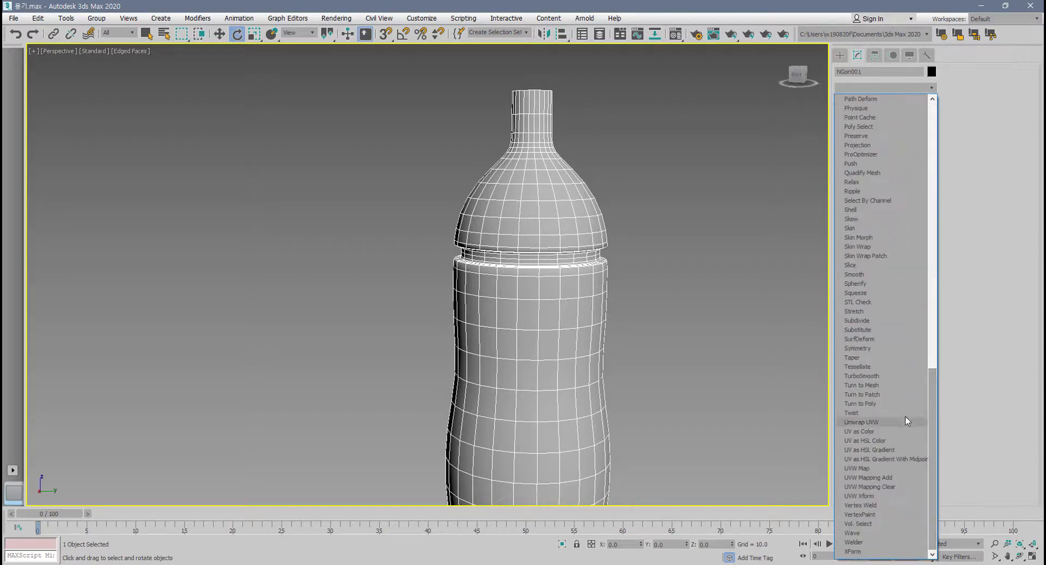
{"action": "left_click", "coordinate": [898, 376]}
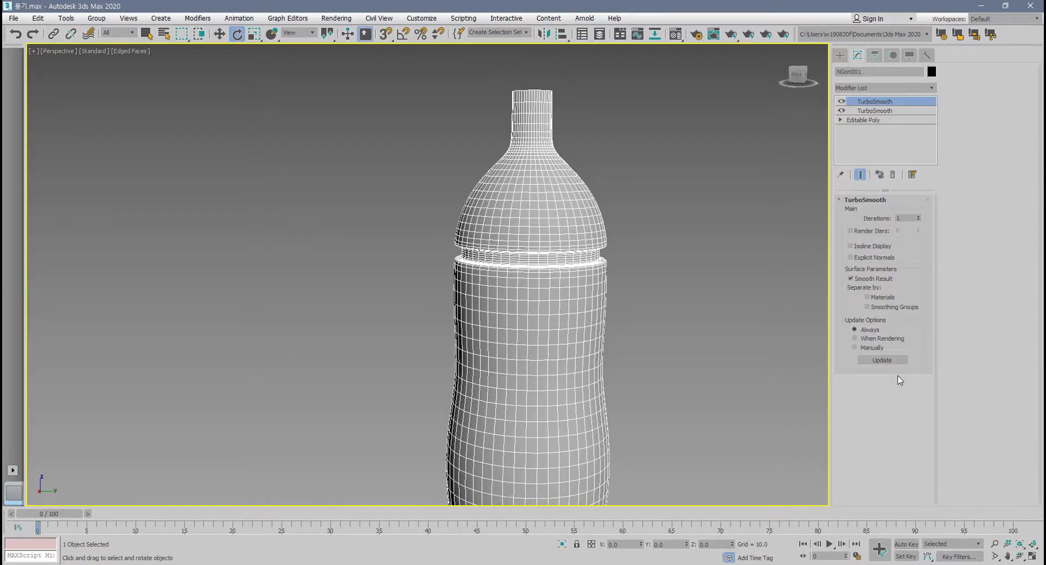
{"action": "left_click", "coordinate": [893, 174]}
Raise TurboSmooth's iterations to 2, 3 and 4, and delete the modifier from the stack.
{"action": "left_click", "coordinate": [919, 217]}
{"action": "left_click", "coordinate": [919, 216]}
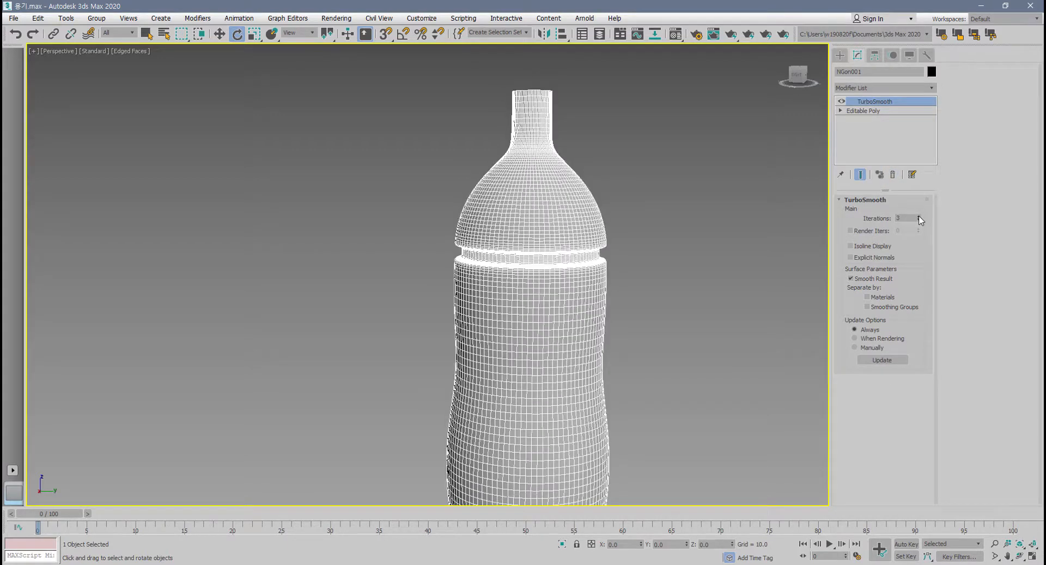
{"action": "left_click", "coordinate": [919, 216]}
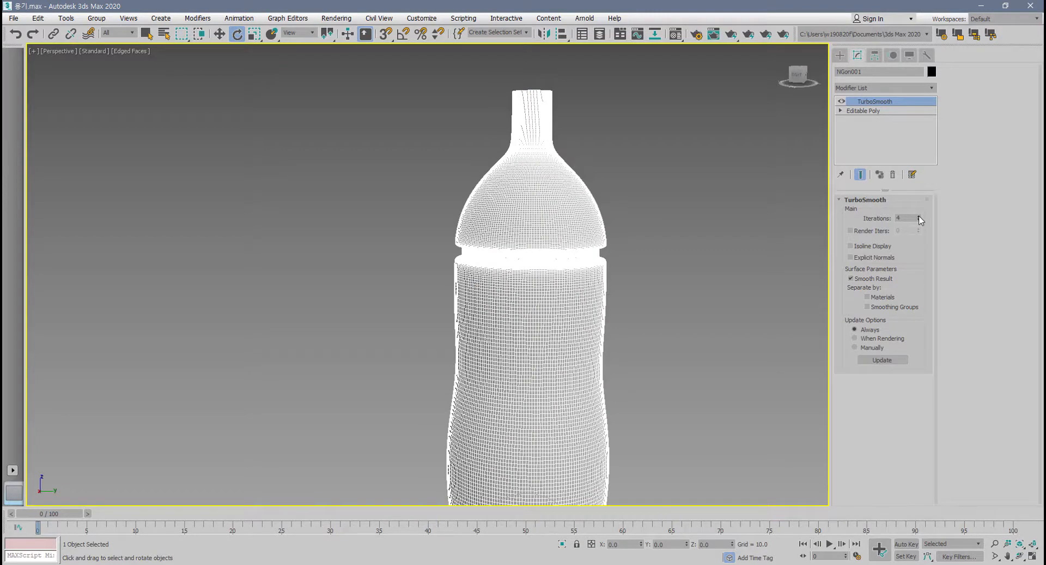
{"action": "left_click", "coordinate": [892, 175]}
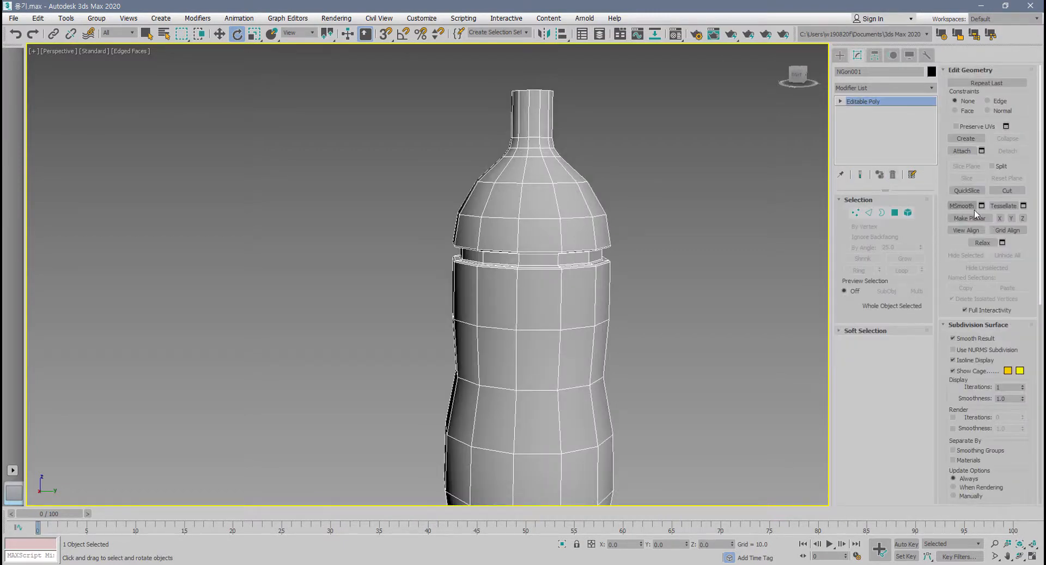
Apply MSmooth to the whole bottle three times in a row.
{"action": "left_click", "coordinate": [962, 206]}
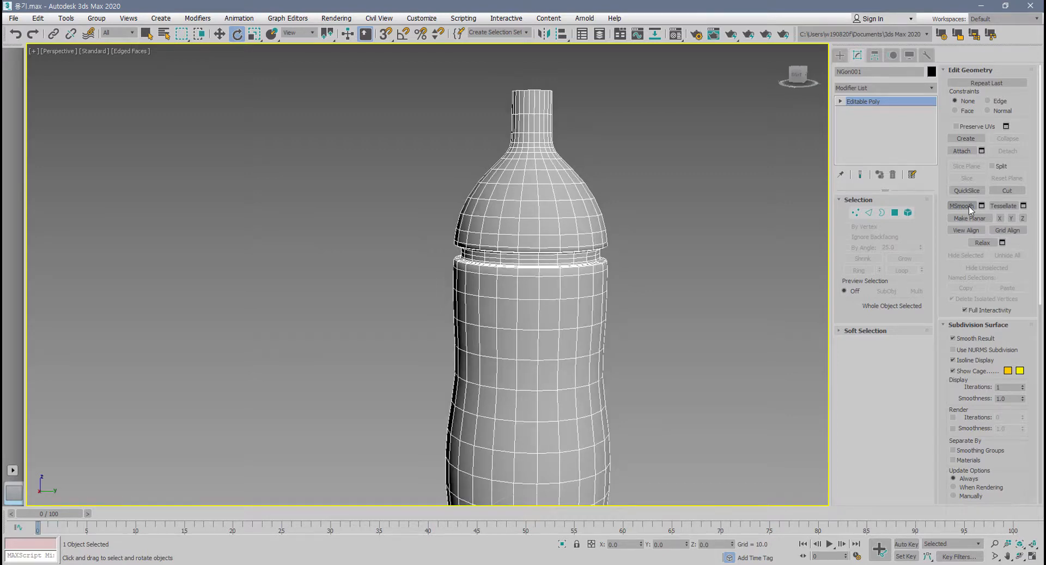
{"action": "left_click", "coordinate": [969, 208]}
{"action": "left_click", "coordinate": [969, 208]}
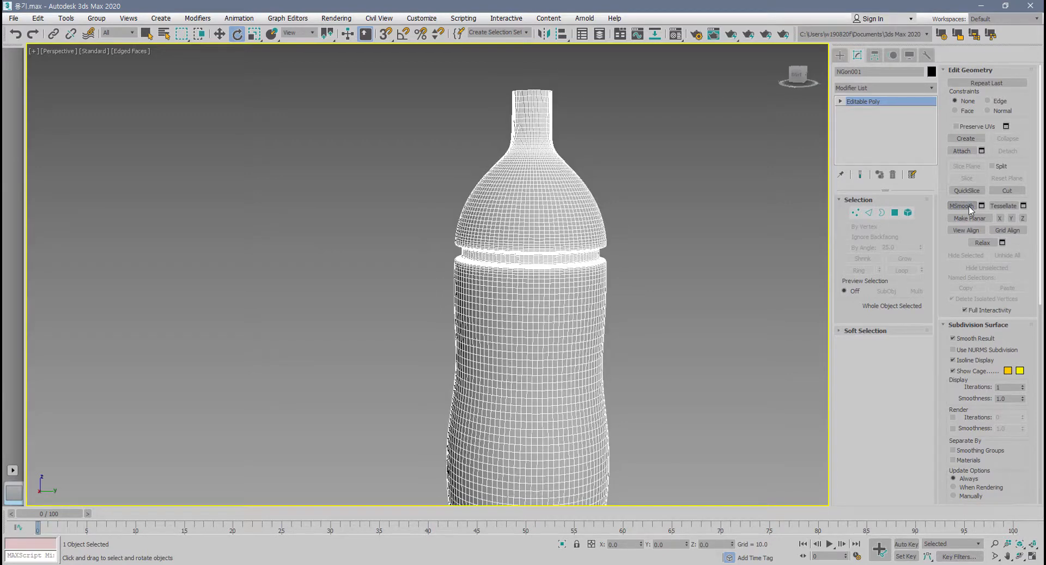
Undo the three MSmooth operations and delete the TurboSmooth modifier brought back to the stack.
{"action": "key", "text": "ctrl+z"}
{"action": "key", "text": "ctrl+z"}
{"action": "key", "text": "ctrl+z"}
{"action": "key", "text": "ctrl+z"}
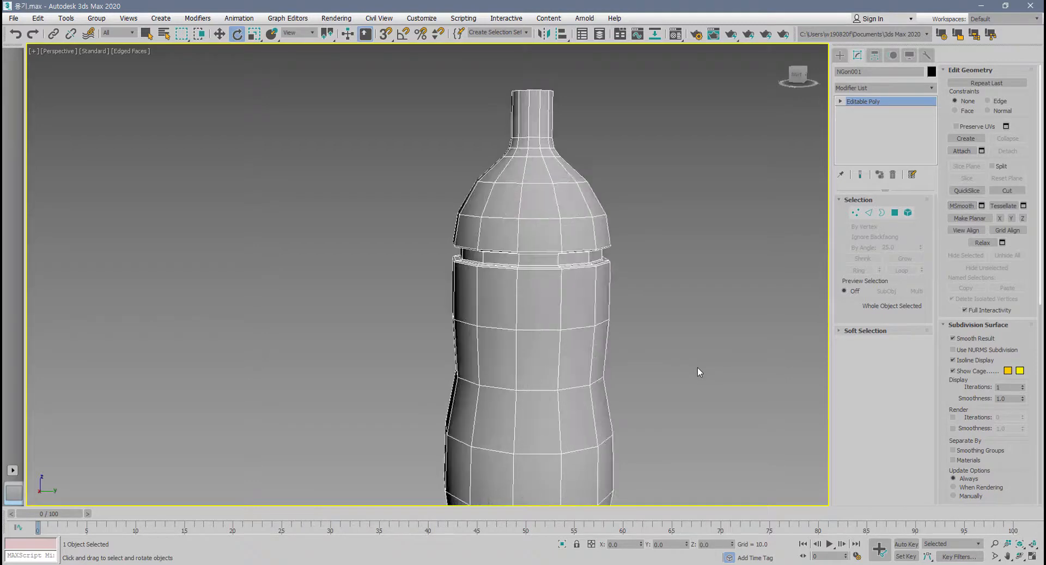
{"action": "left_click", "coordinate": [893, 174]}
{"action": "middle_click_drag", "start_coordinate": [684, 340], "coordinate": [675, 376]}
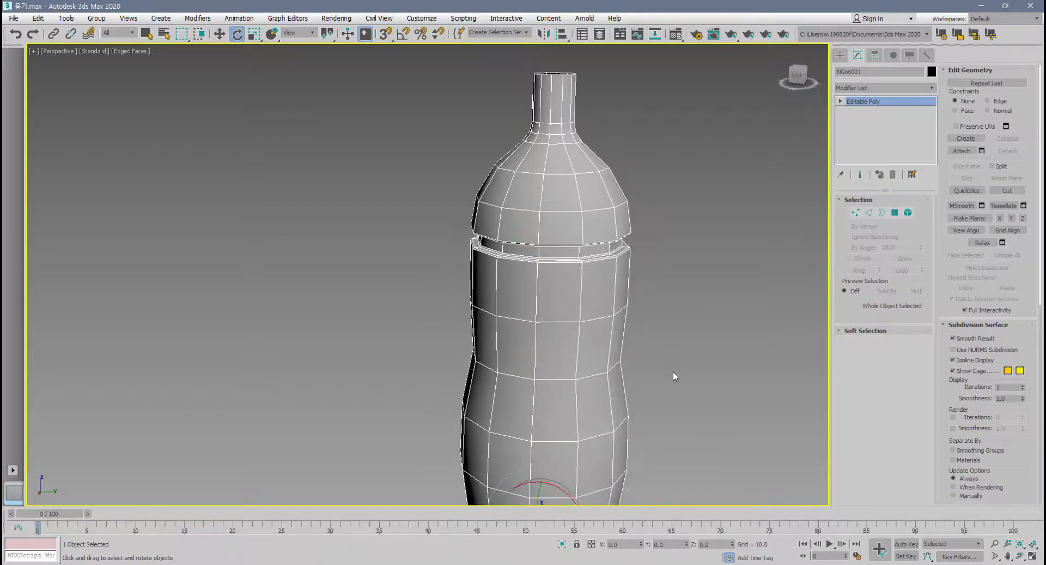
Add TurboSmooth to the bottle again, keeping 1 iteration.
{"action": "left_click", "coordinate": [927, 88]}
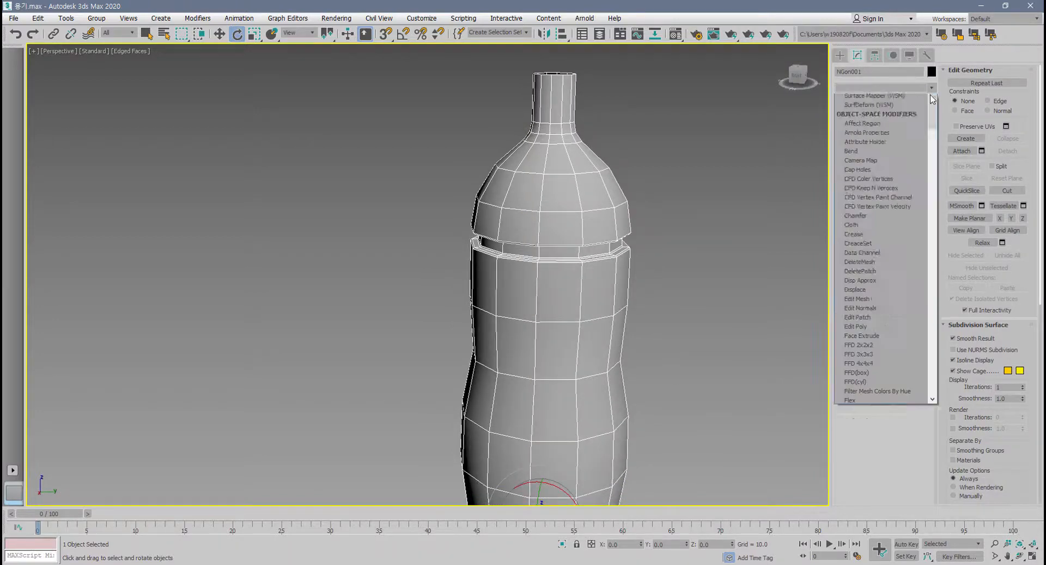
{"action": "left_click_drag", "start_coordinate": [953, 287], "coordinate": [952, 434]}
{"action": "left_click", "coordinate": [906, 377]}
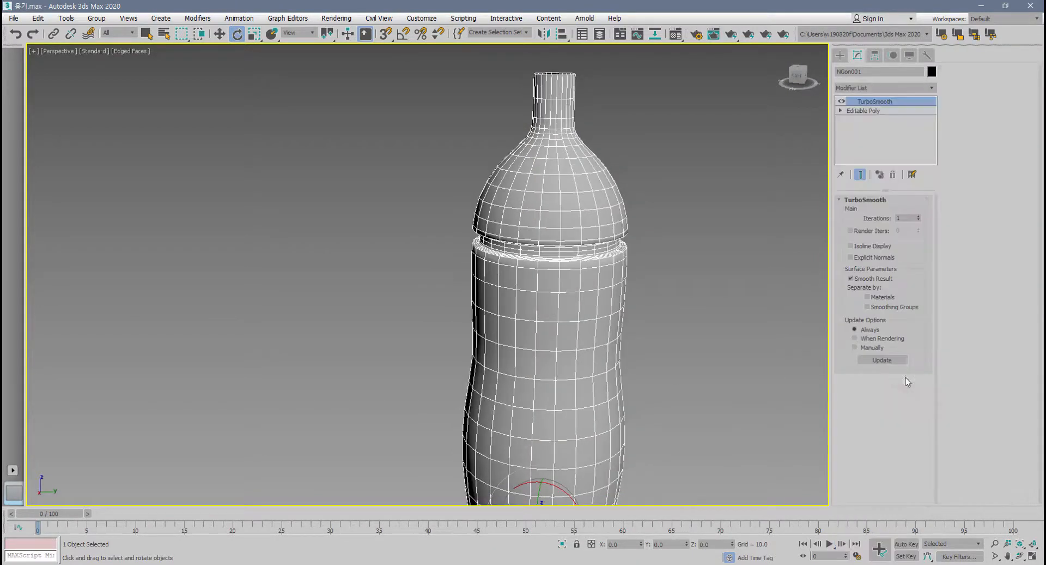
{"action": "middle_click_drag", "start_coordinate": [735, 353], "coordinate": [726, 381]}
Convert the TurboSmoothed bottle to Editable Poly, and undo both the conversion and the modifier.
{"action": "right_click", "coordinate": [540, 213]}
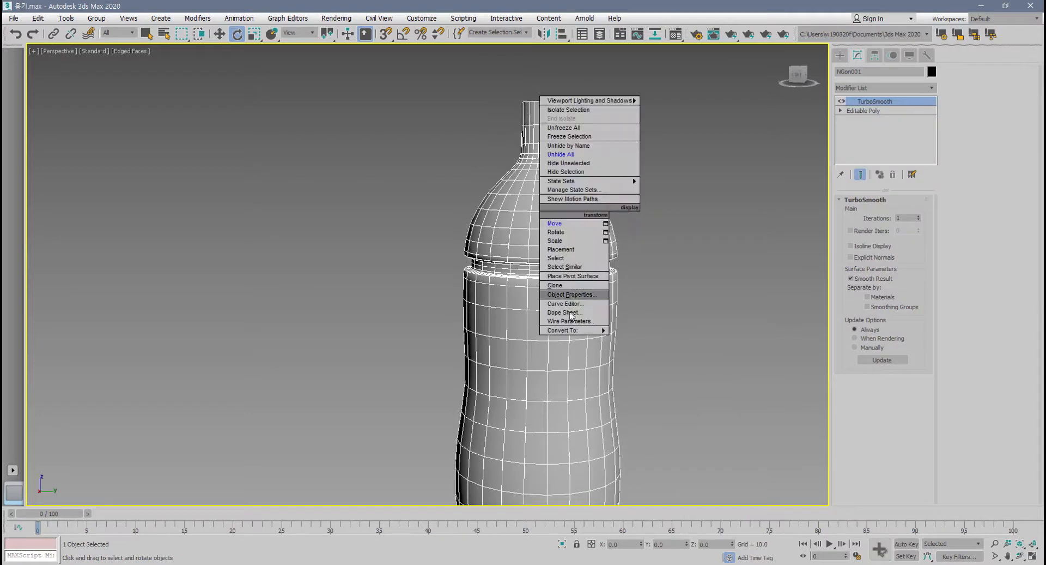
{"action": "mouse_move", "coordinate": [575, 331]}
{"action": "left_click", "coordinate": [646, 339]}
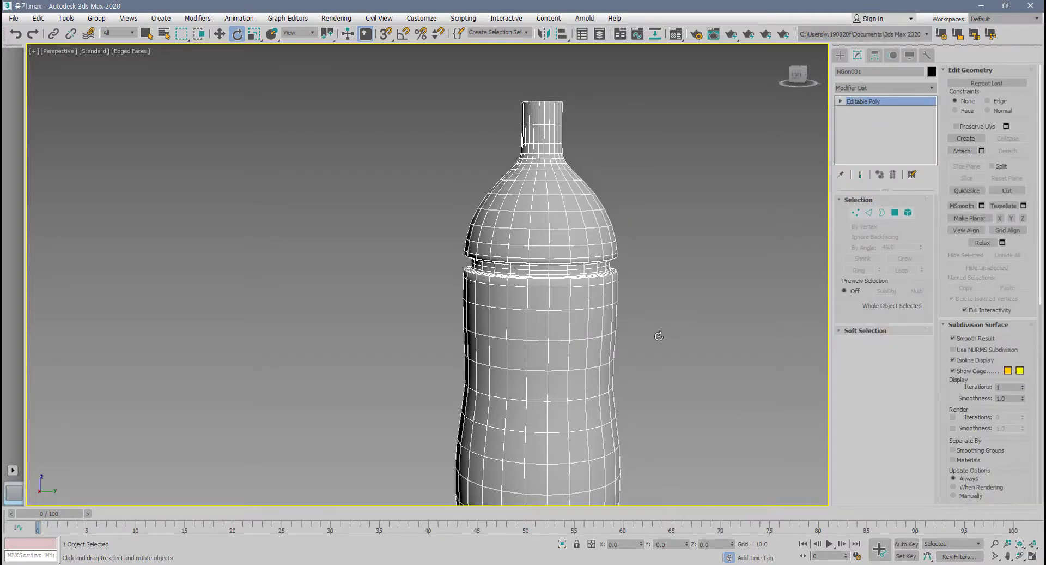
{"action": "key", "text": "ctrl+z"}
{"action": "key", "text": "ctrl+z"}
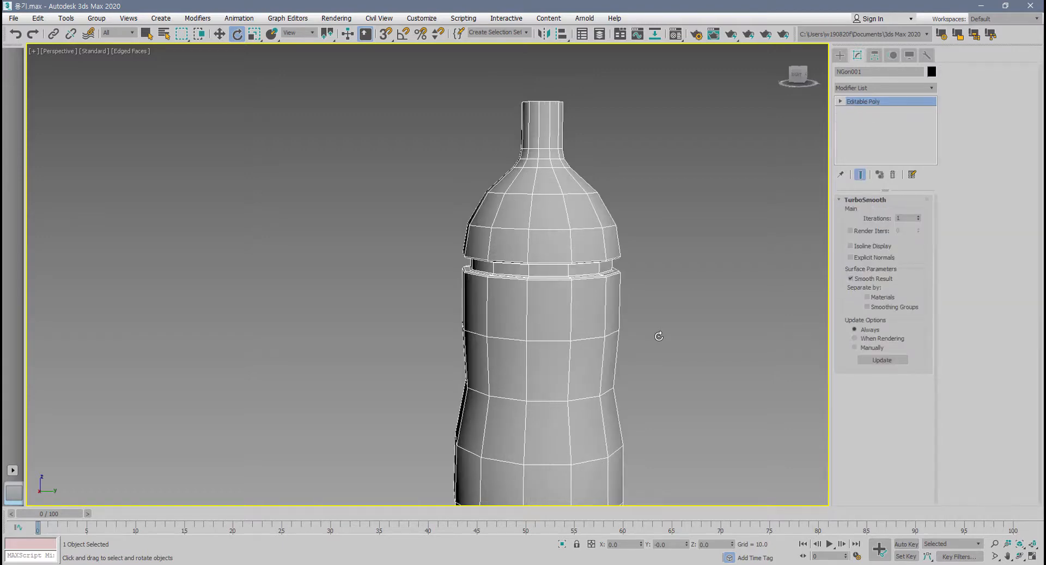
Add a TurboSmooth modifier to the original bottle and turn on its Isoline Display.
{"action": "left_click", "coordinate": [933, 89]}
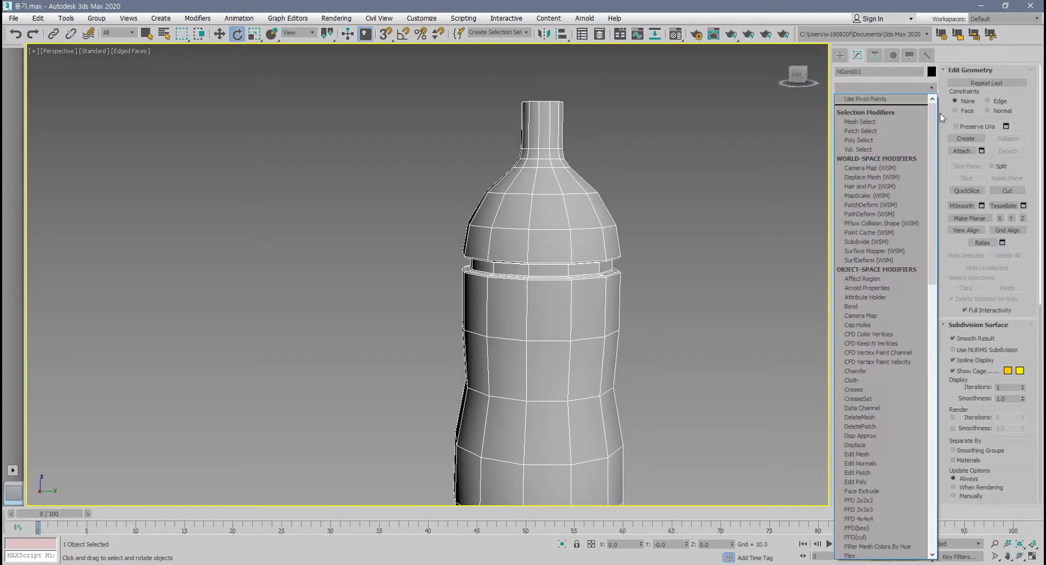
{"action": "left_click_drag", "start_coordinate": [936, 118], "coordinate": [943, 431]}
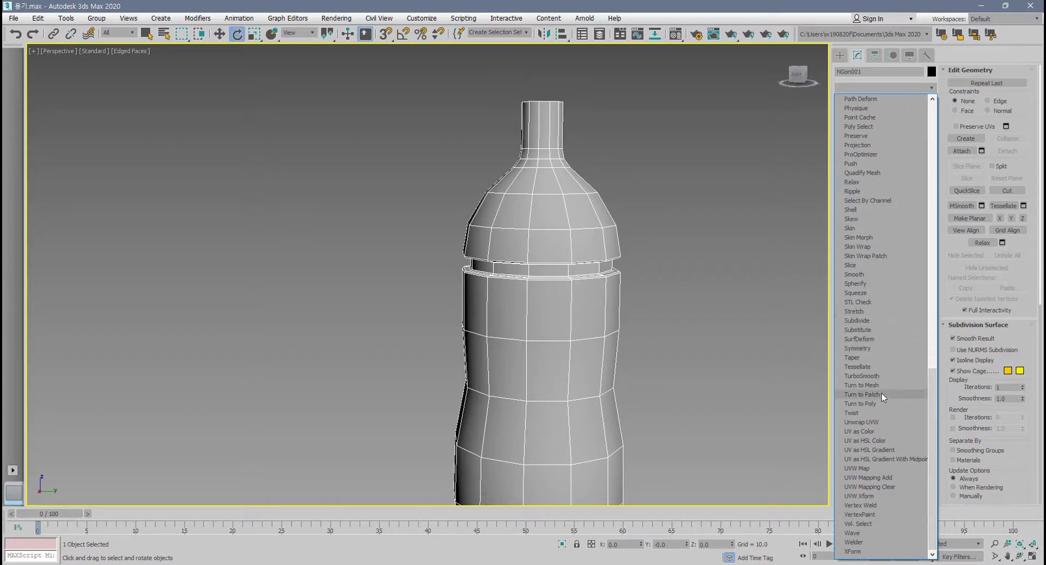
{"action": "left_click", "coordinate": [883, 376]}
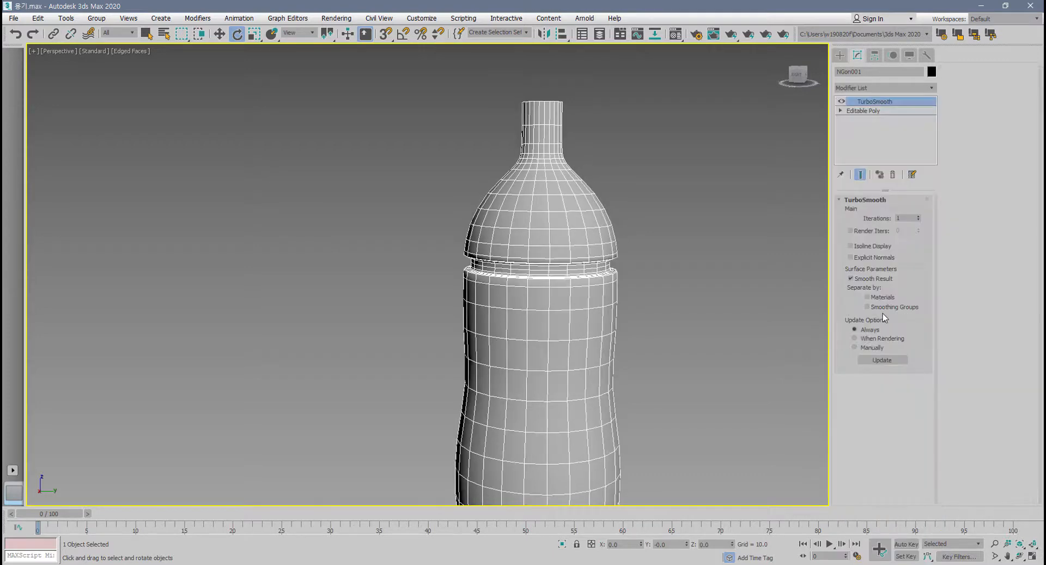
{"action": "left_click", "coordinate": [851, 246]}
{"action": "scroll", "coordinate": [599, 348], "scroll_direction": "up", "scroll_amount": 5}
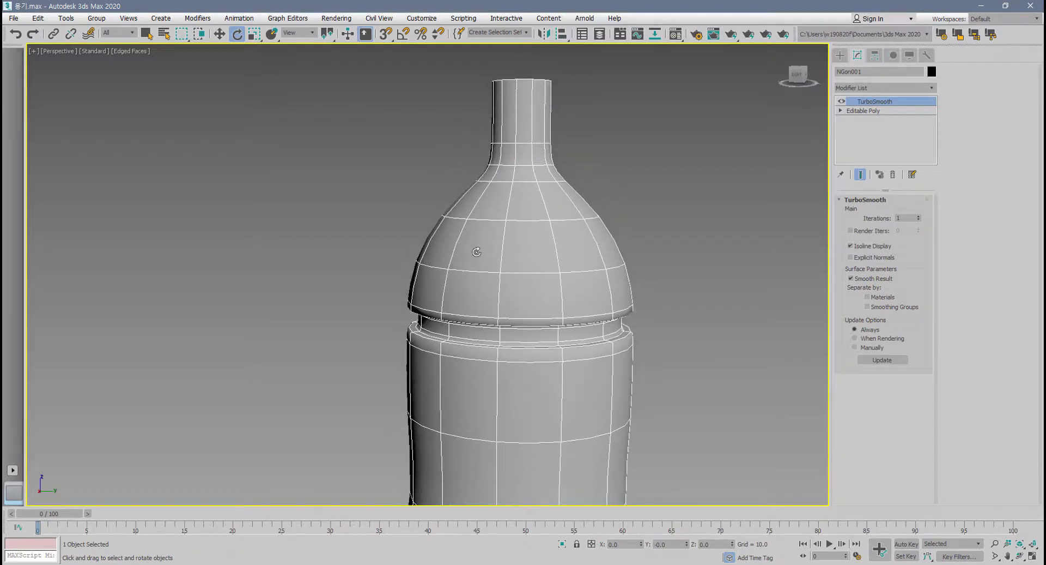
{"action": "middle_click_drag", "start_coordinate": [544, 300], "coordinate": [556, 289]}
{"action": "scroll", "coordinate": [557, 289], "scroll_direction": "up", "scroll_amount": 3}
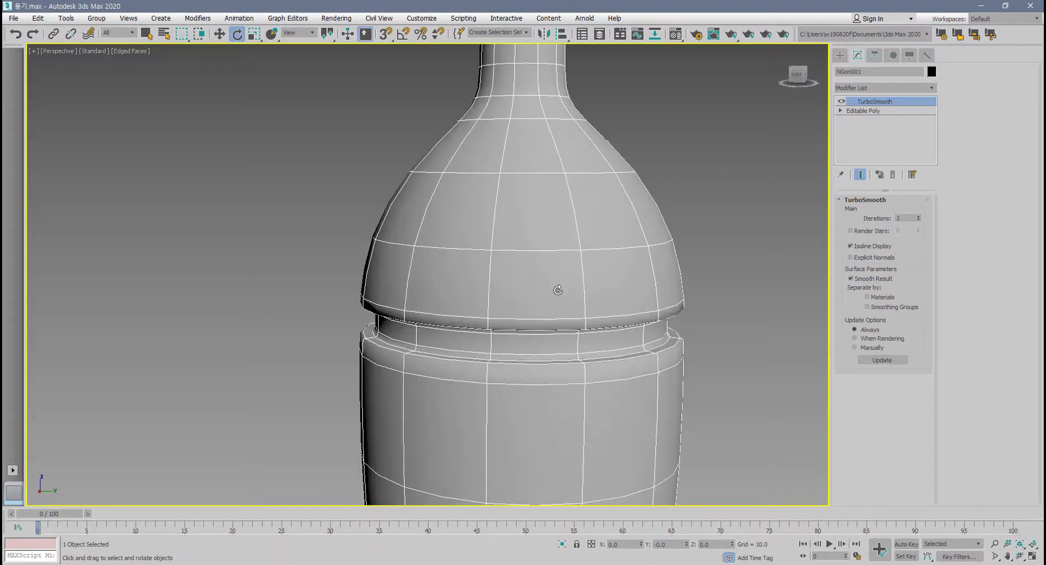
Convert the bottle with its isoline-displayed TurboSmooth to an Editable Poly.
{"action": "right_click", "coordinate": [555, 238]}
{"action": "mouse_move", "coordinate": [591, 357]}
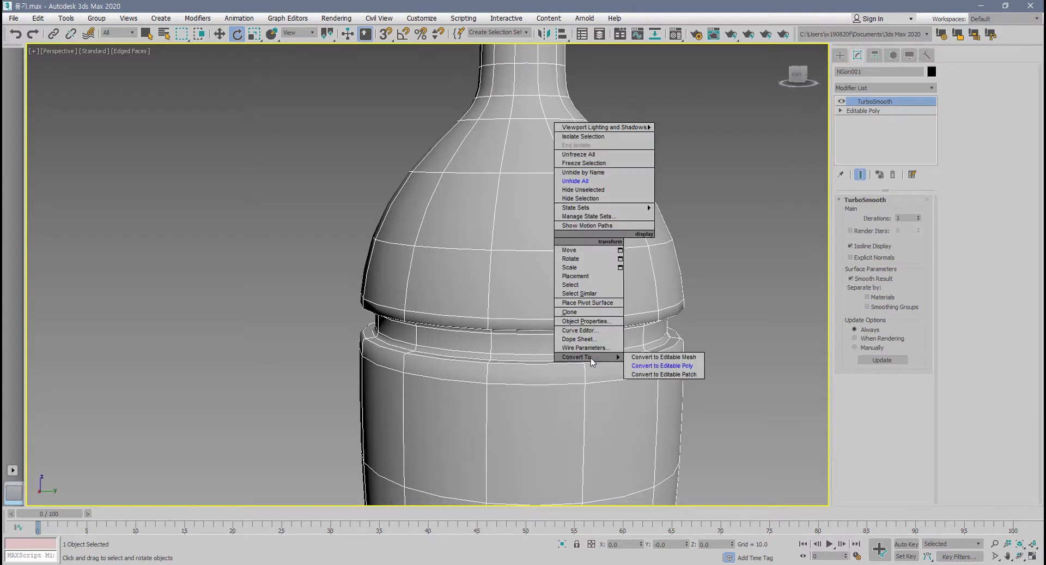
{"action": "left_click", "coordinate": [677, 362]}
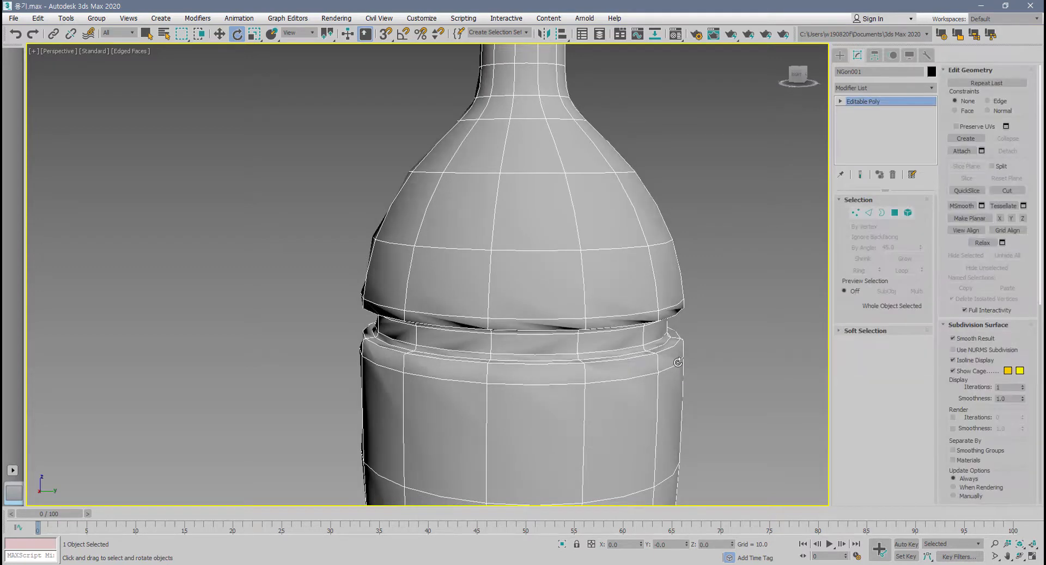
Show the converted bottle's vertices around the groove and undo the conversion to Editable Poly.
{"action": "left_click", "coordinate": [856, 213]}
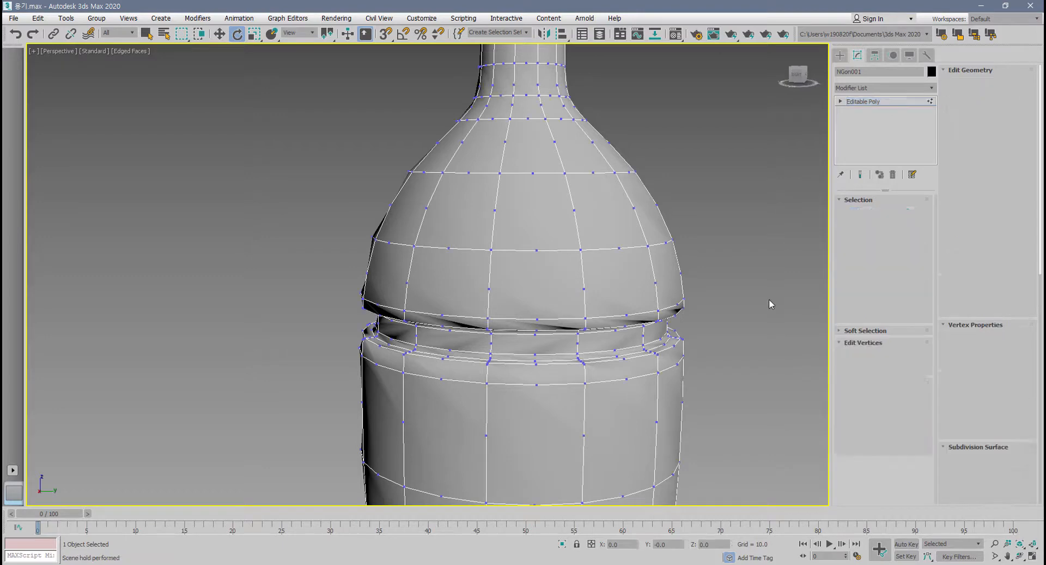
{"action": "scroll", "coordinate": [541, 302], "scroll_direction": "up", "scroll_amount": 2}
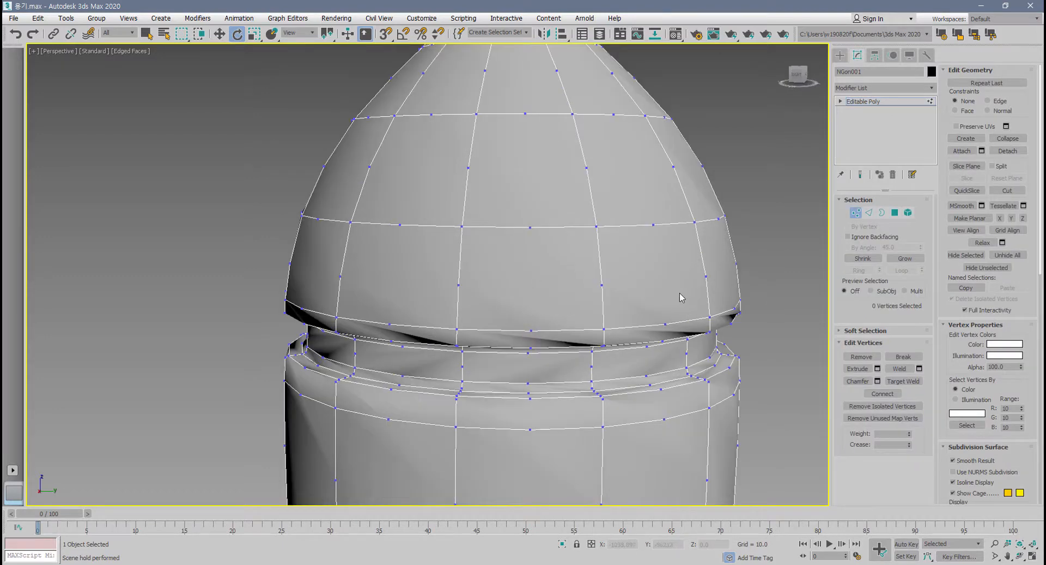
{"action": "scroll", "coordinate": [664, 344], "scroll_direction": "down", "scroll_amount": 5}
{"action": "key", "text": "ctrl+z"}
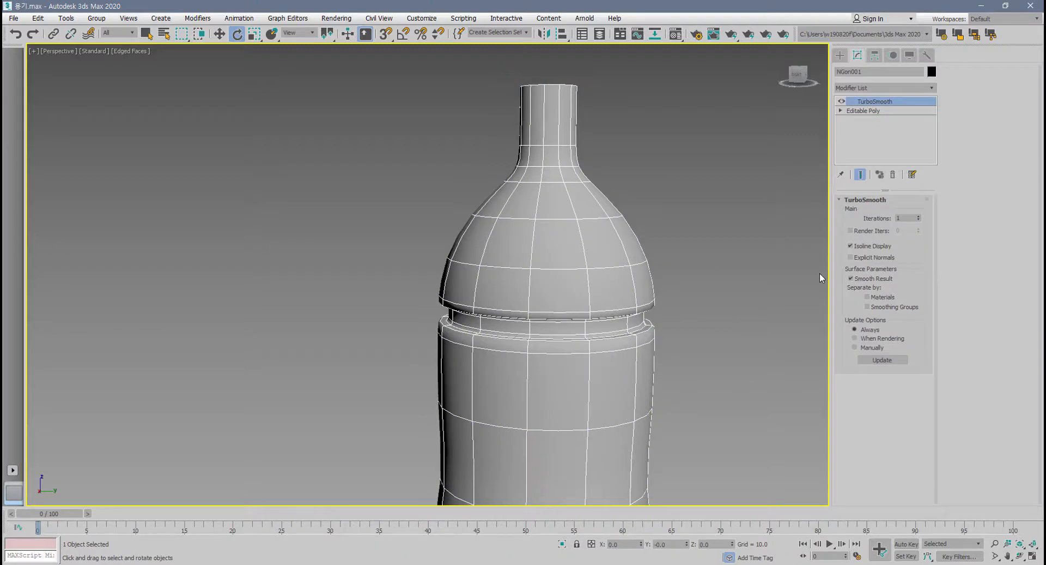
Turn off Isoline Display in the bottle's TurboSmooth and delete the modifier from the stack.
{"action": "left_click", "coordinate": [859, 246]}
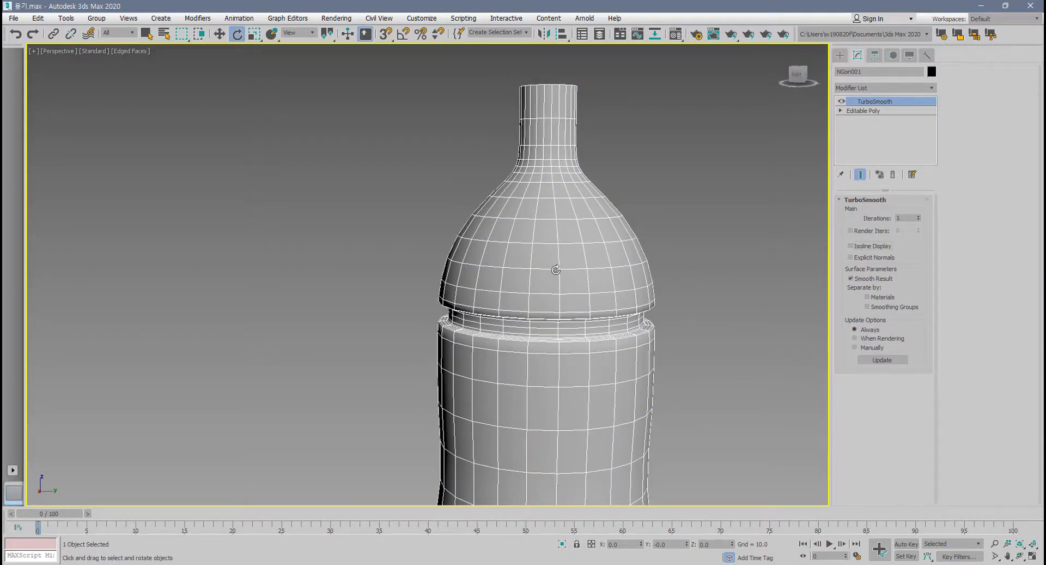
{"action": "scroll", "coordinate": [565, 297], "scroll_direction": "up", "scroll_amount": 4}
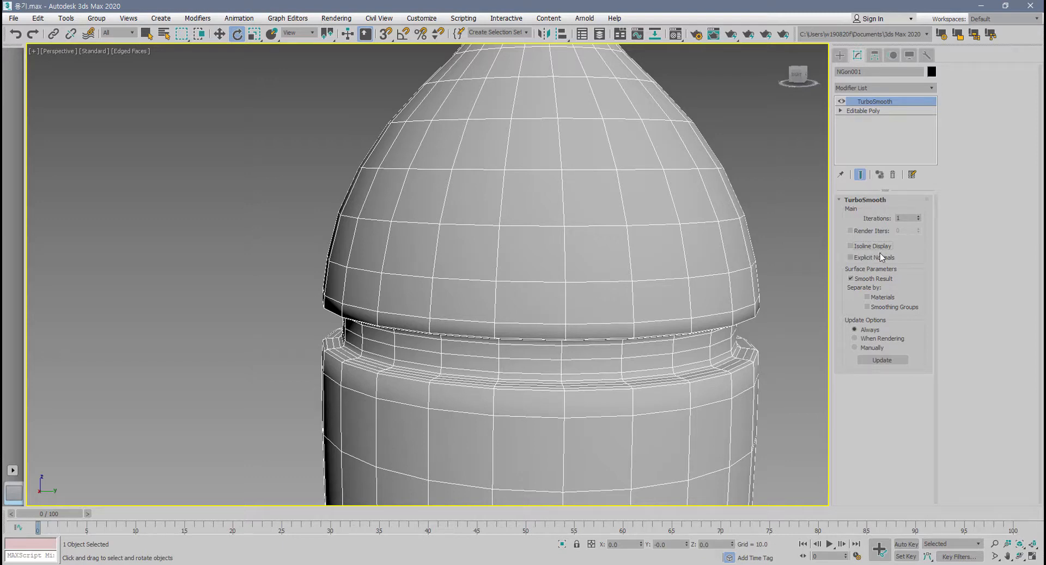
{"action": "left_click", "coordinate": [892, 174]}
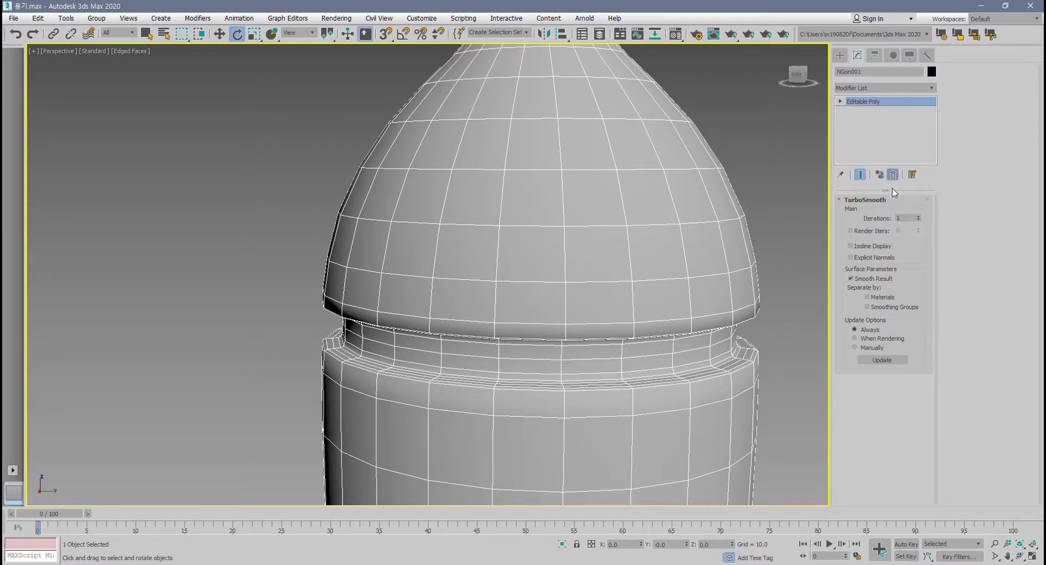
{"action": "middle_click_drag", "start_coordinate": [675, 341], "coordinate": [668, 351]}
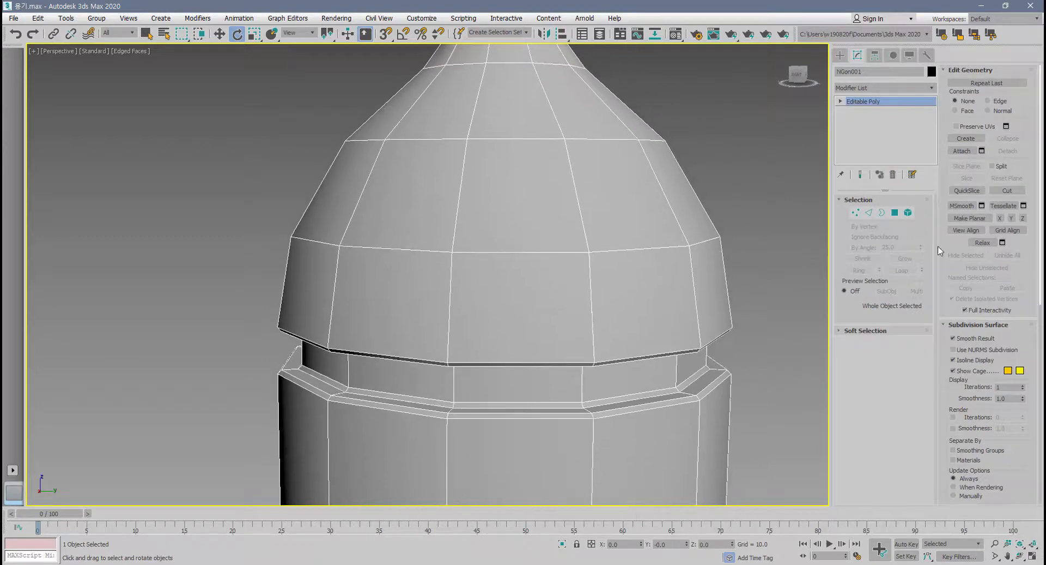
Compare Tessellate and MSmooth on the whole bottle by applying each in turn and undoing every subdivision.
{"action": "left_click", "coordinate": [1008, 209]}
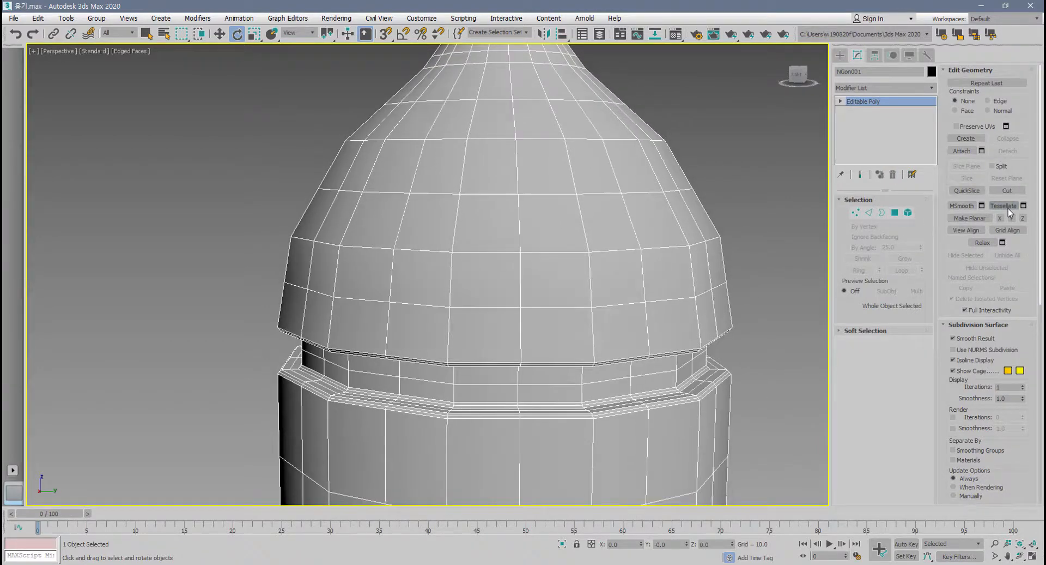
{"action": "scroll", "coordinate": [701, 268], "scroll_direction": "down", "scroll_amount": 3}
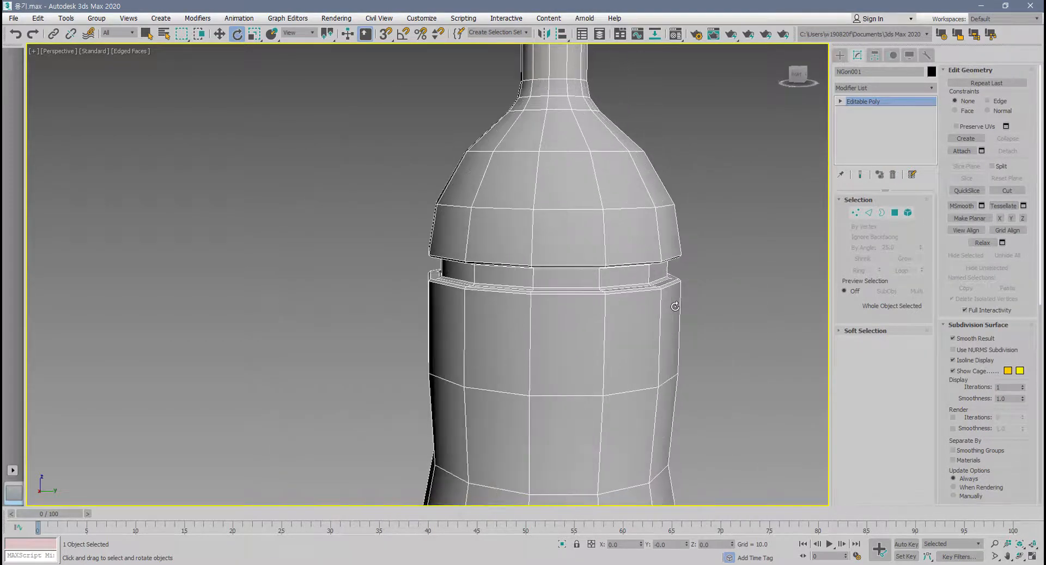
{"action": "left_click", "coordinate": [965, 207]}
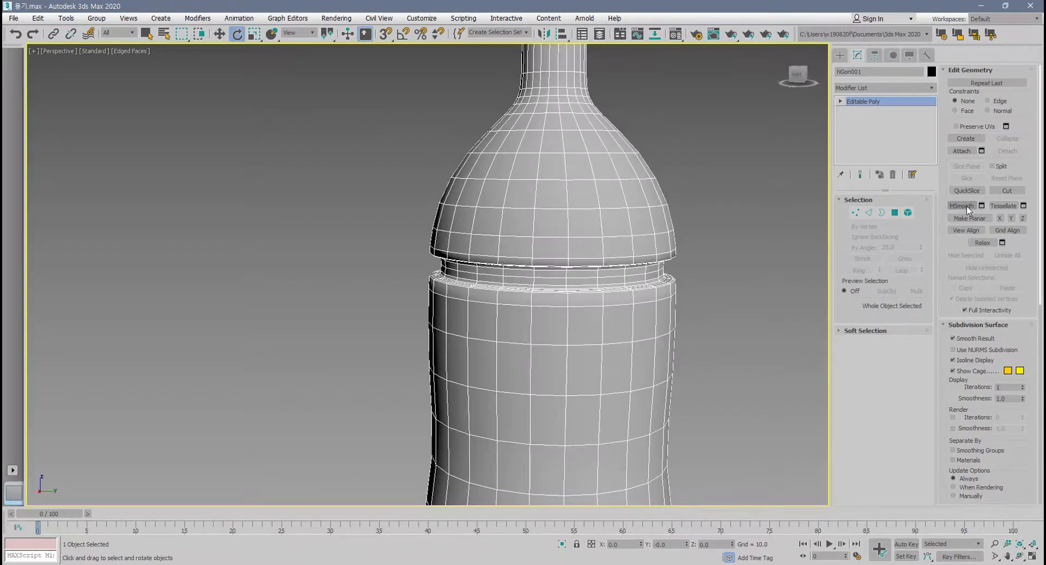
{"action": "key", "text": "ctrl+z"}
{"action": "left_click", "coordinate": [1005, 206]}
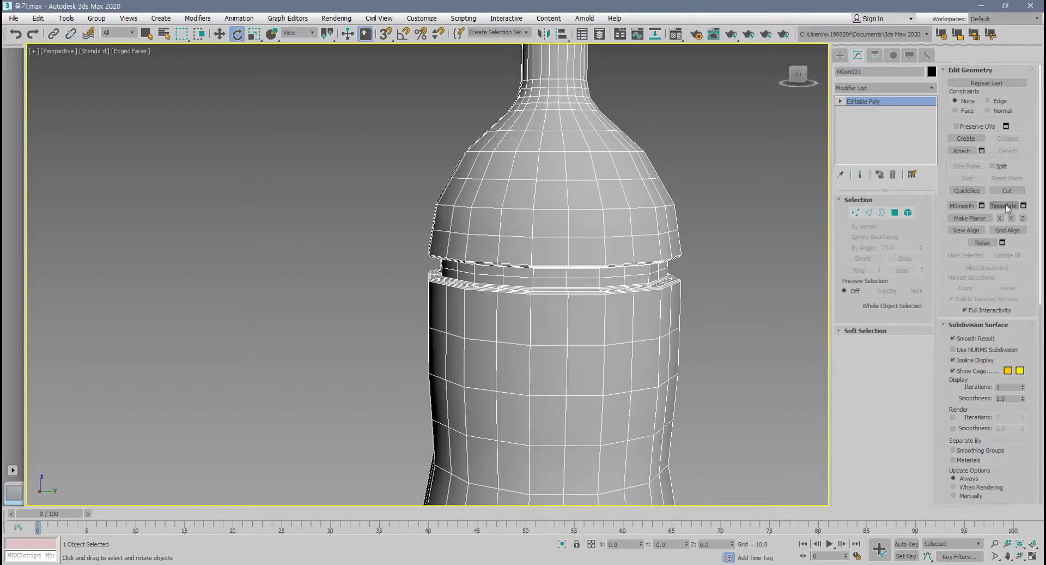
{"action": "key", "text": "ctrl+z"}
Select two vertically adjacent polygons on the bottle's shoulder, tessellate only those, and undo it.
{"action": "left_click", "coordinate": [895, 213]}
{"action": "left_click", "coordinate": [572, 233]}
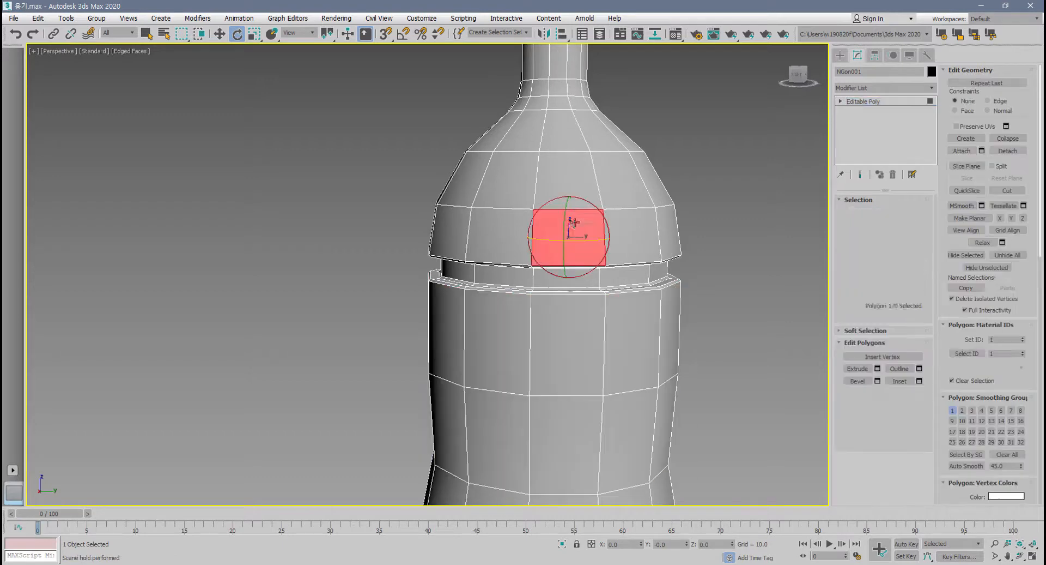
{"action": "scroll", "coordinate": [603, 322], "scroll_direction": "up", "scroll_amount": 3}
{"action": "left_click", "coordinate": [577, 228], "text": "ctrl"}
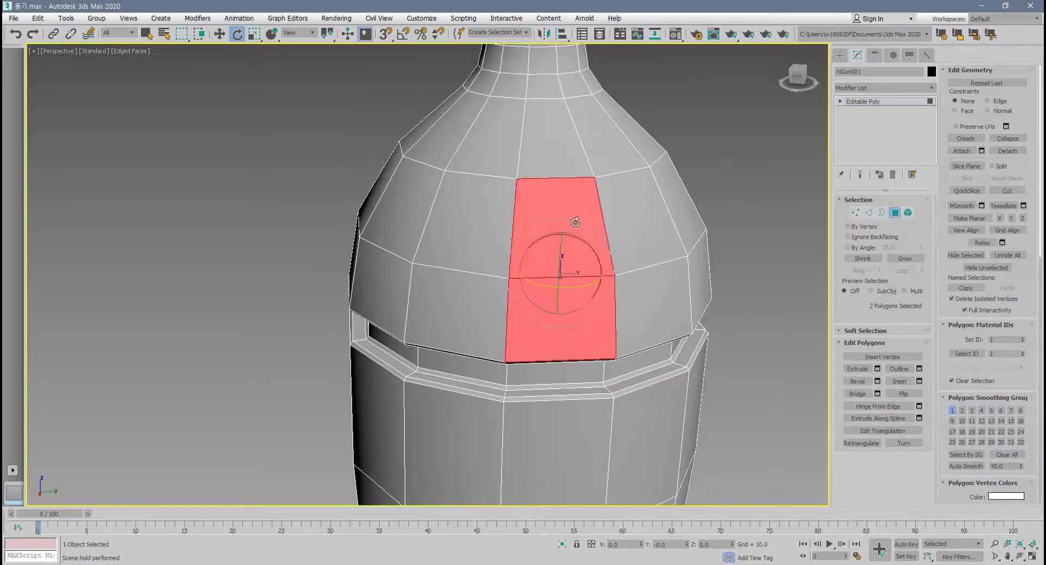
{"action": "left_click", "coordinate": [999, 207]}
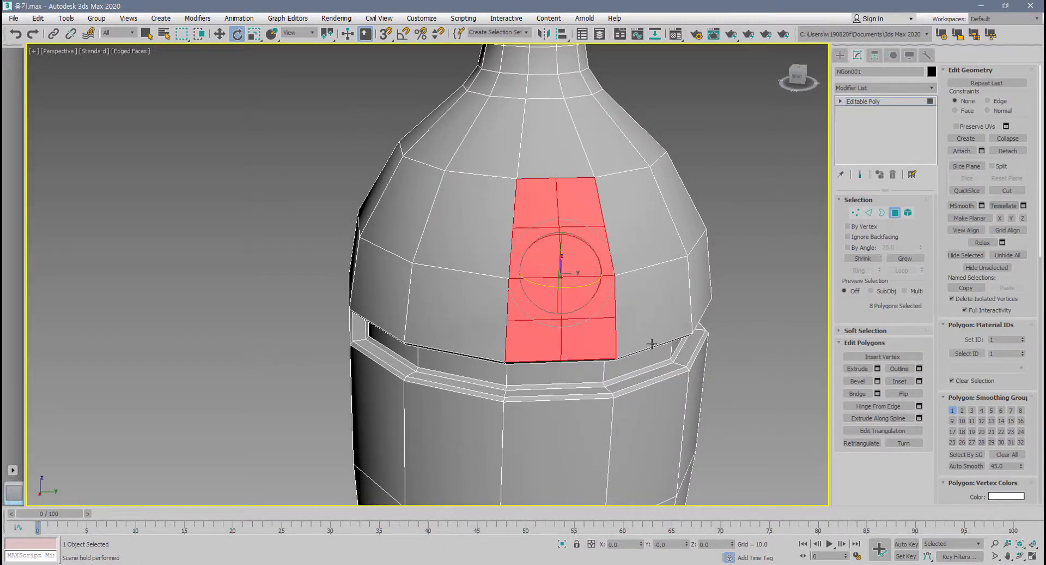
{"action": "middle_click_drag", "start_coordinate": [651, 343], "coordinate": [743, 307], "text": "alt"}
{"action": "key", "text": "ctrl+z"}
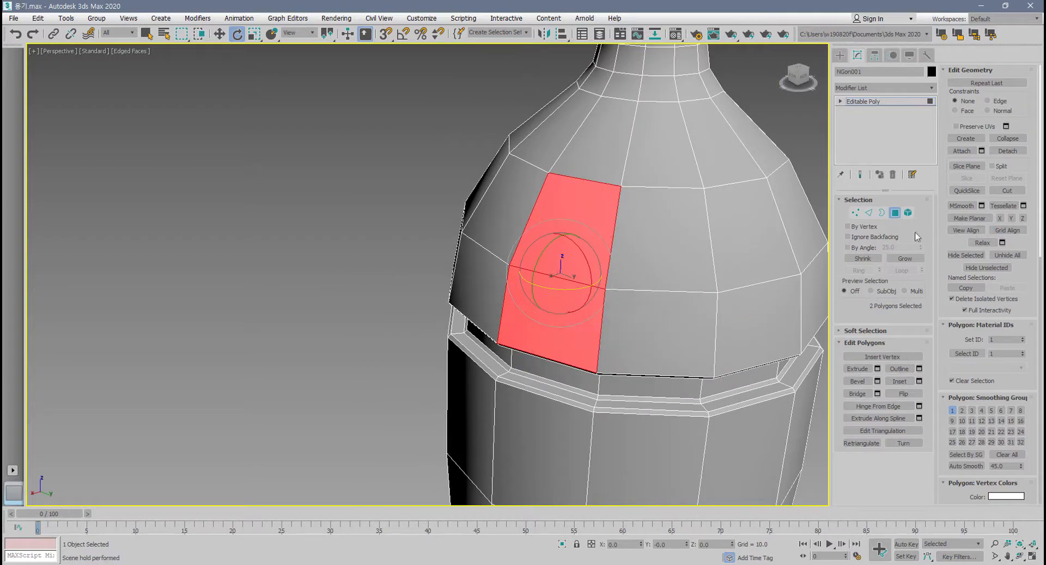
Apply MSmooth to the two selected shoulder polygons, examine the surrounding mesh, and undo the smoothing.
{"action": "key", "text": "shift+z"}
{"action": "left_click", "coordinate": [962, 206]}
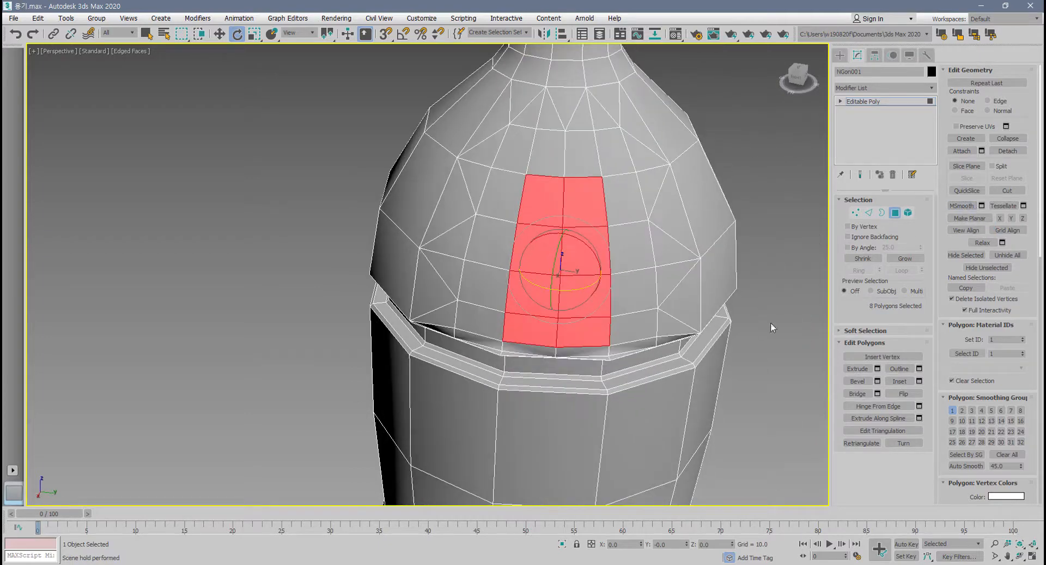
{"action": "middle_click_drag", "start_coordinate": [549, 182], "coordinate": [533, 311]}
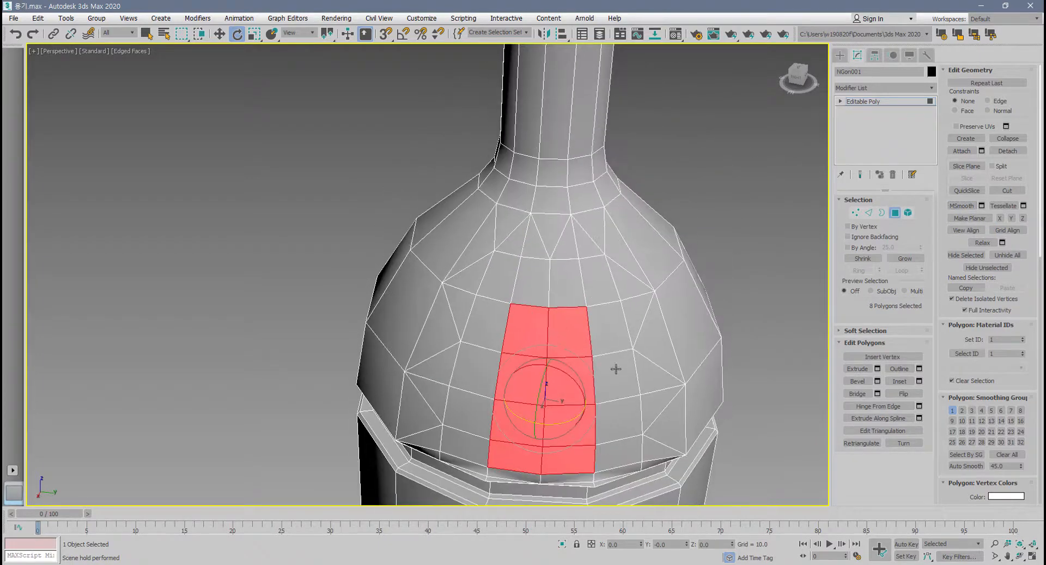
{"action": "middle_click_drag", "start_coordinate": [616, 368], "coordinate": [596, 316], "text": "alt"}
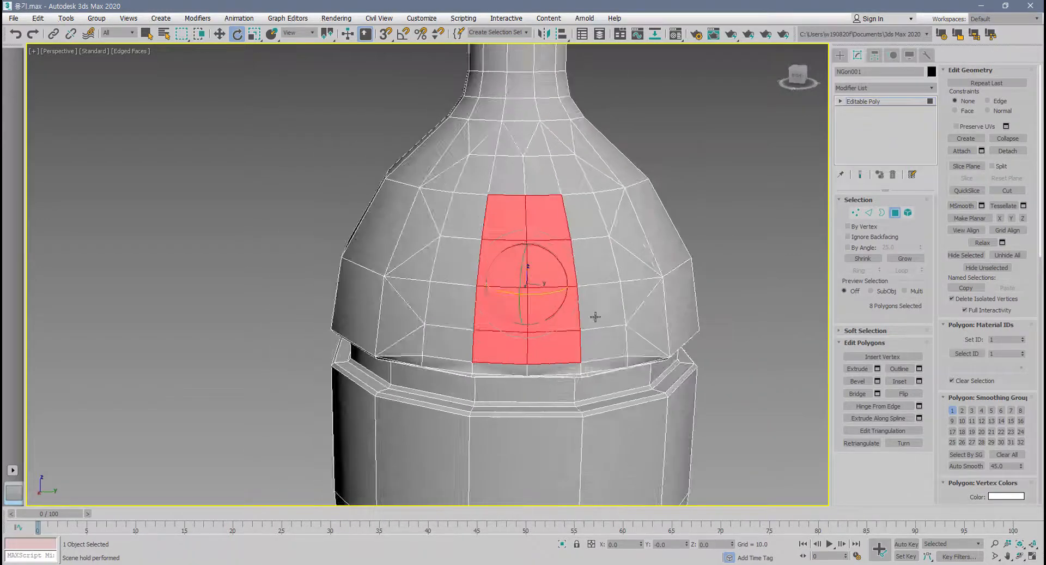
{"action": "key", "text": "ctrl+z"}
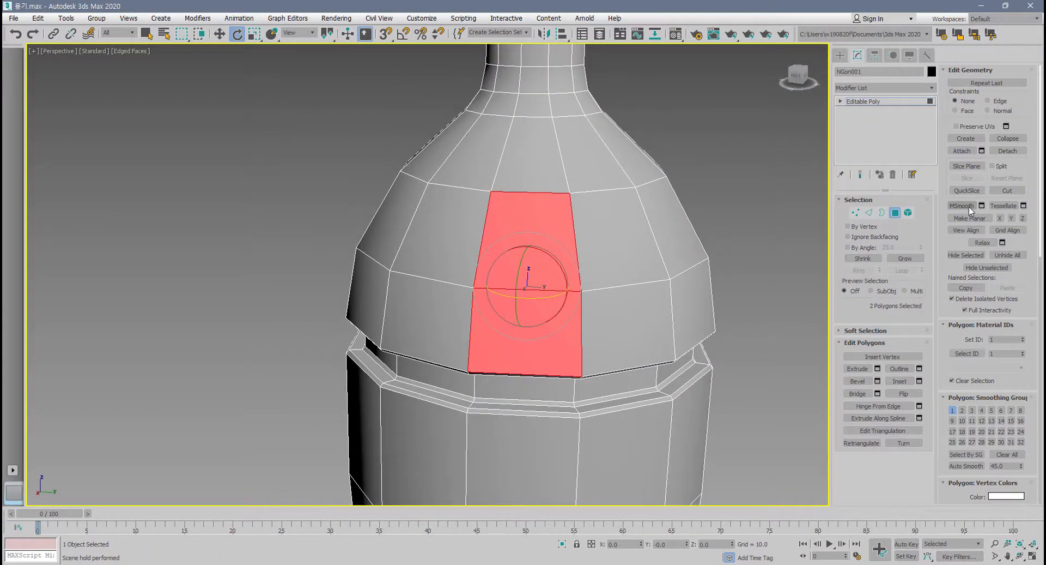
Repeat MSmooth and Tessellate separately on the same two polygons, undoing each one.
{"action": "left_click", "coordinate": [961, 205]}
{"action": "key", "text": "ctrl+z"}
{"action": "left_click", "coordinate": [1010, 207]}
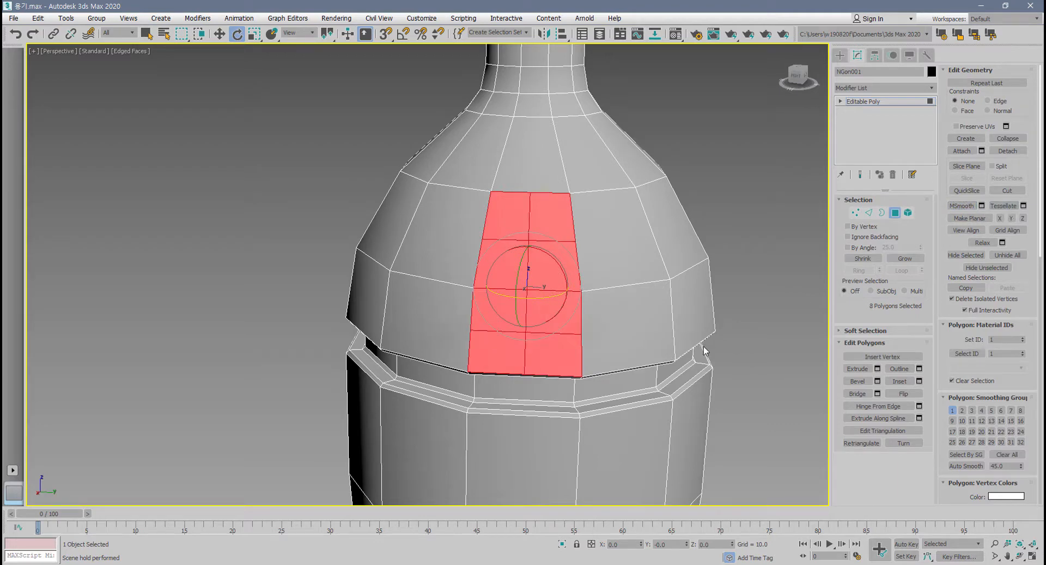
{"action": "key", "text": "ctrl+z"}
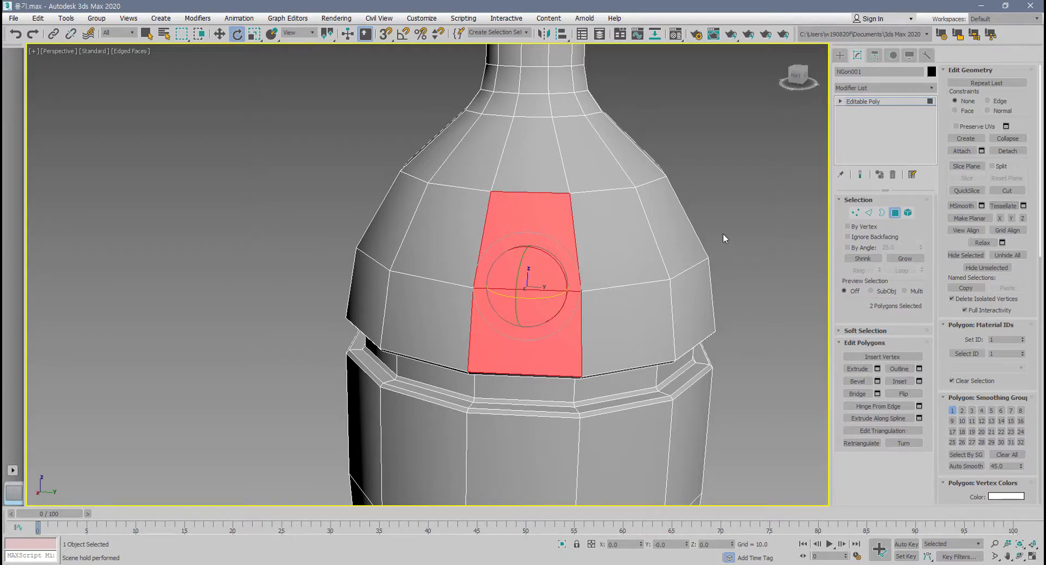
Replace the polygon selection with the two full rings of polygons on the upper shoulder, below the neck.
{"action": "middle_click_drag", "start_coordinate": [642, 289], "coordinate": [640, 279], "text": "alt"}
{"action": "left_click", "coordinate": [725, 250]}
{"action": "left_click_drag", "start_coordinate": [234, 159], "coordinate": [234, 159]}
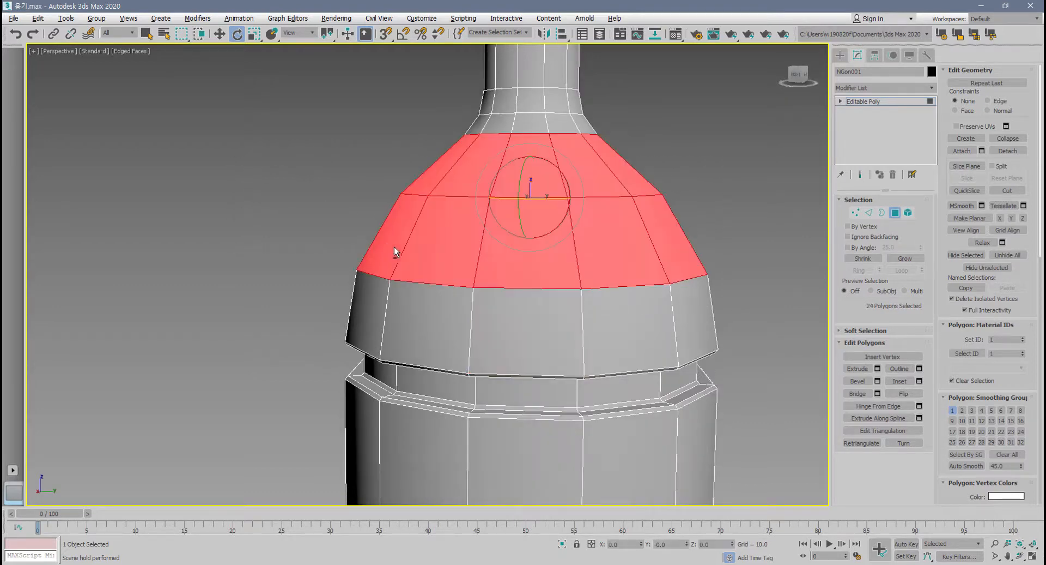
{"action": "middle_click_drag", "start_coordinate": [394, 247], "coordinate": [744, 181], "text": "alt"}
Open the Tessellate settings for the selected shoulder rings, raise the tension to 80.5, and preview the Face type.
{"action": "left_click", "coordinate": [1023, 206]}
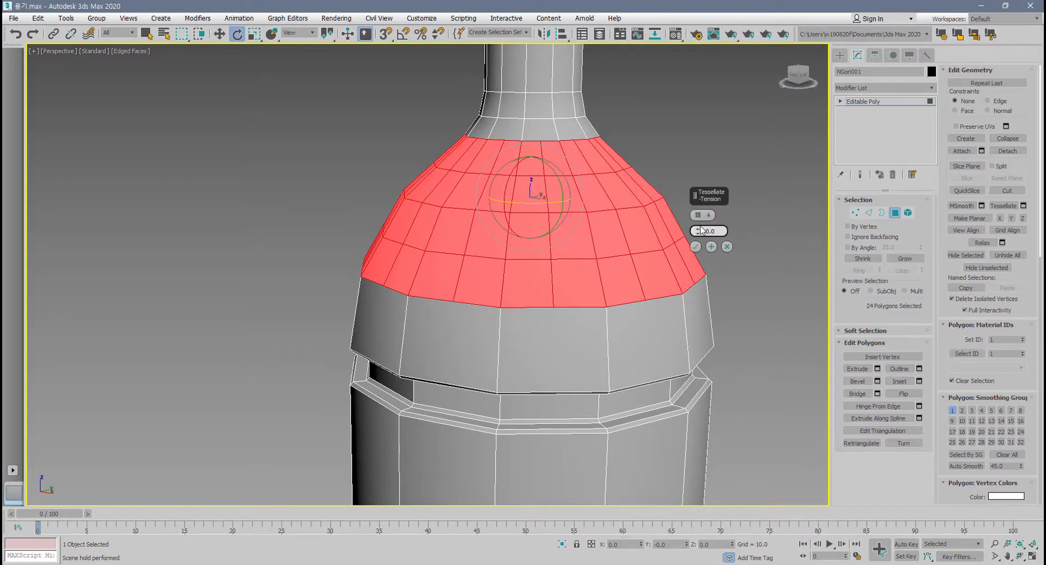
{"action": "left_click_drag", "start_coordinate": [698, 233], "coordinate": [762, 150]}
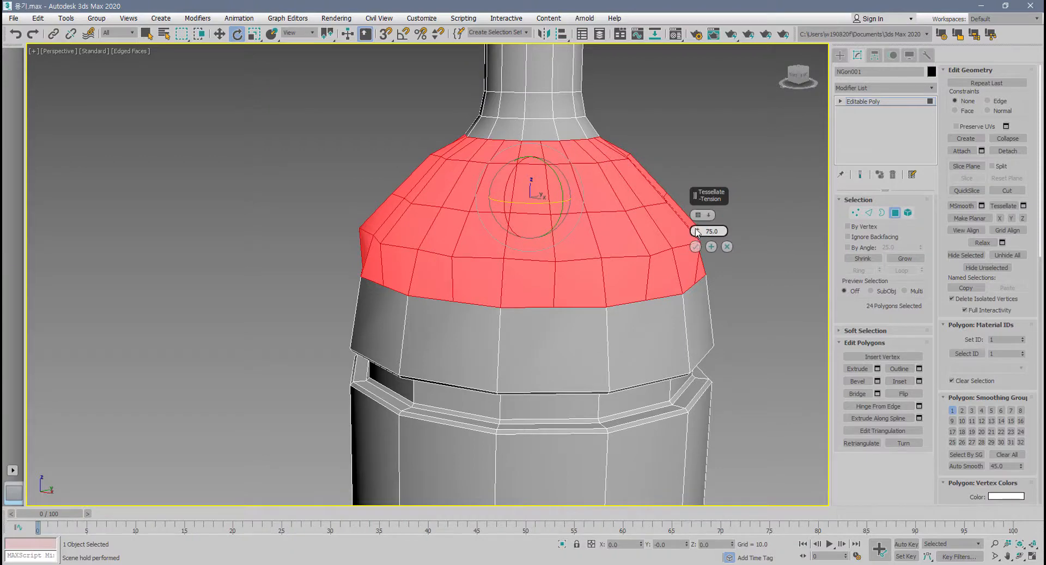
{"action": "left_click", "coordinate": [700, 215]}
{"action": "left_click", "coordinate": [702, 217]}
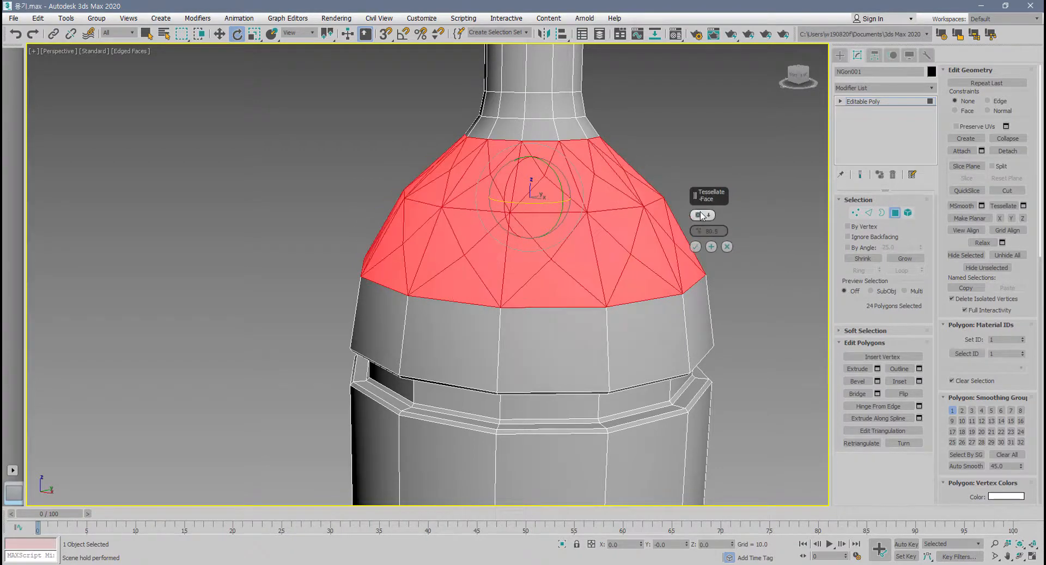
{"action": "scroll", "coordinate": [514, 382], "scroll_direction": "up", "scroll_amount": 4}
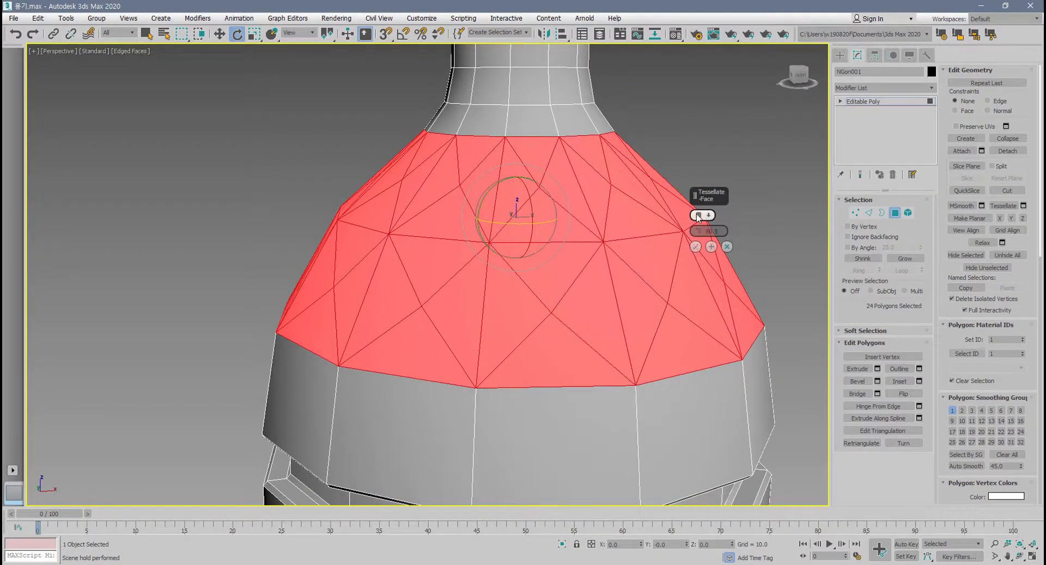
Switch the tessellation back to the Edge type, apply it to the shoulder rings, and clear the polygon selection.
{"action": "left_click", "coordinate": [699, 217]}
{"action": "middle_click_drag", "start_coordinate": [545, 299], "coordinate": [538, 329], "text": "alt"}
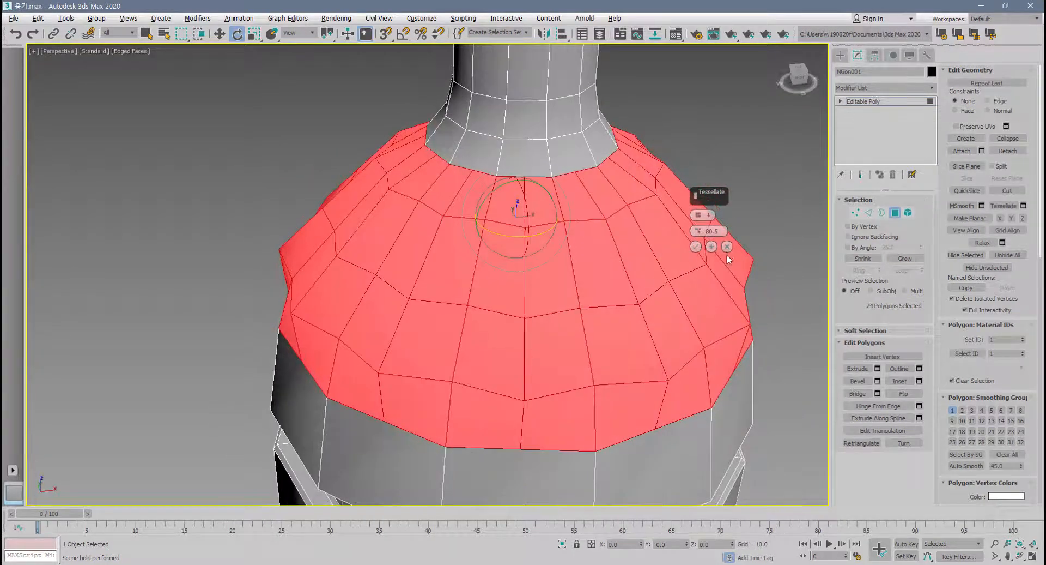
{"action": "left_click", "coordinate": [696, 247]}
{"action": "left_click", "coordinate": [759, 221]}
{"action": "middle_click_drag", "start_coordinate": [700, 295], "coordinate": [657, 300], "text": "alt"}
{"action": "scroll", "coordinate": [624, 273], "scroll_direction": "up", "scroll_amount": 2}
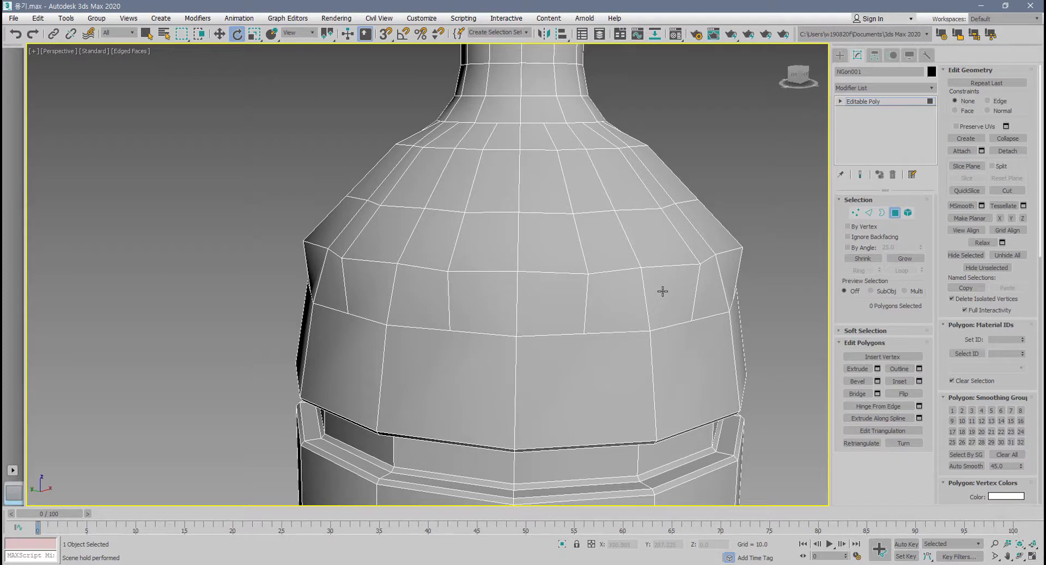
{"action": "scroll", "coordinate": [662, 291], "scroll_direction": "down", "scroll_amount": 5}
{"action": "middle_click_drag", "start_coordinate": [681, 296], "coordinate": [543, 217]}
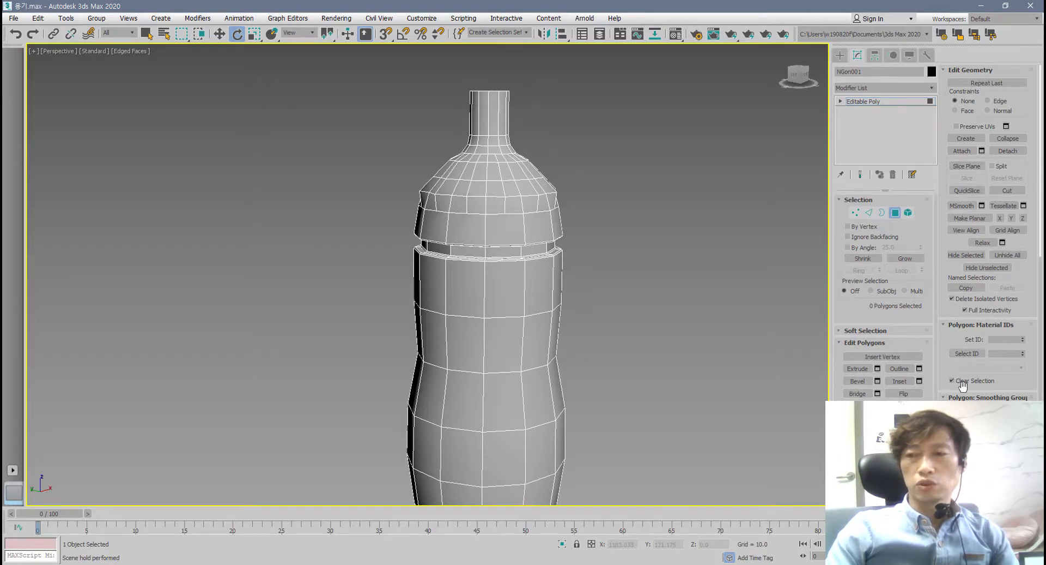
{"action": "scroll", "coordinate": [960, 388], "scroll_direction": "down", "scroll_amount": 5}
{"action": "scroll", "coordinate": [963, 394], "scroll_direction": "down", "scroll_amount": 10}
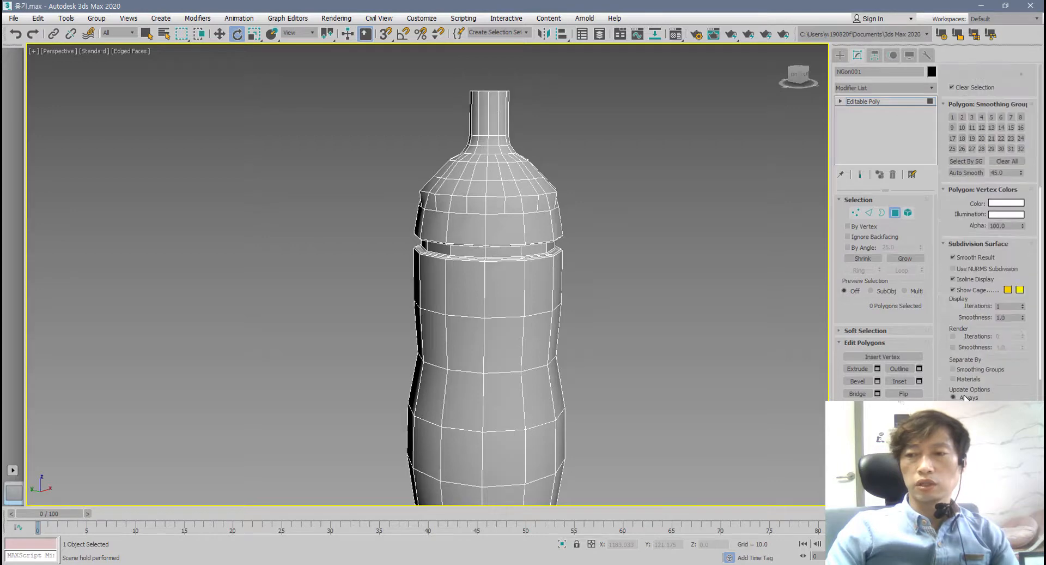
{"action": "scroll", "coordinate": [964, 392], "scroll_direction": "down", "scroll_amount": 3}
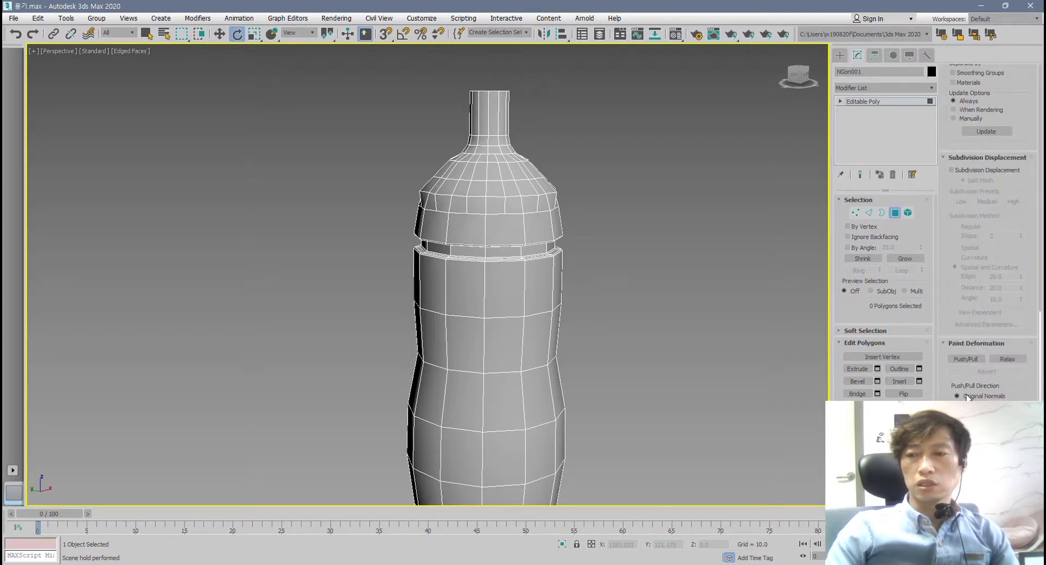
{"action": "scroll", "coordinate": [967, 396], "scroll_direction": "up", "scroll_amount": 15}
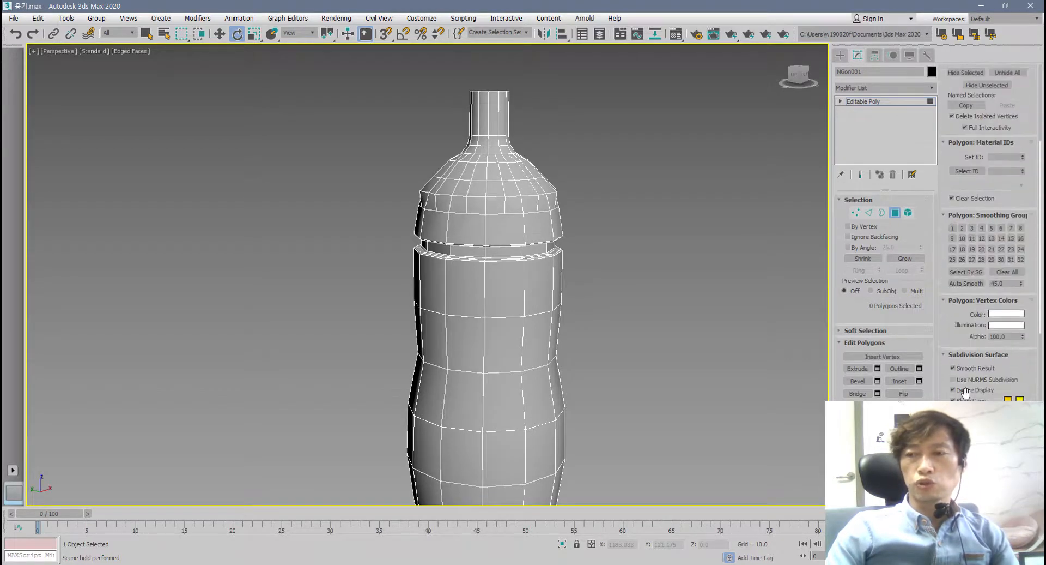
{"action": "scroll", "coordinate": [964, 392], "scroll_direction": "up", "scroll_amount": 8}
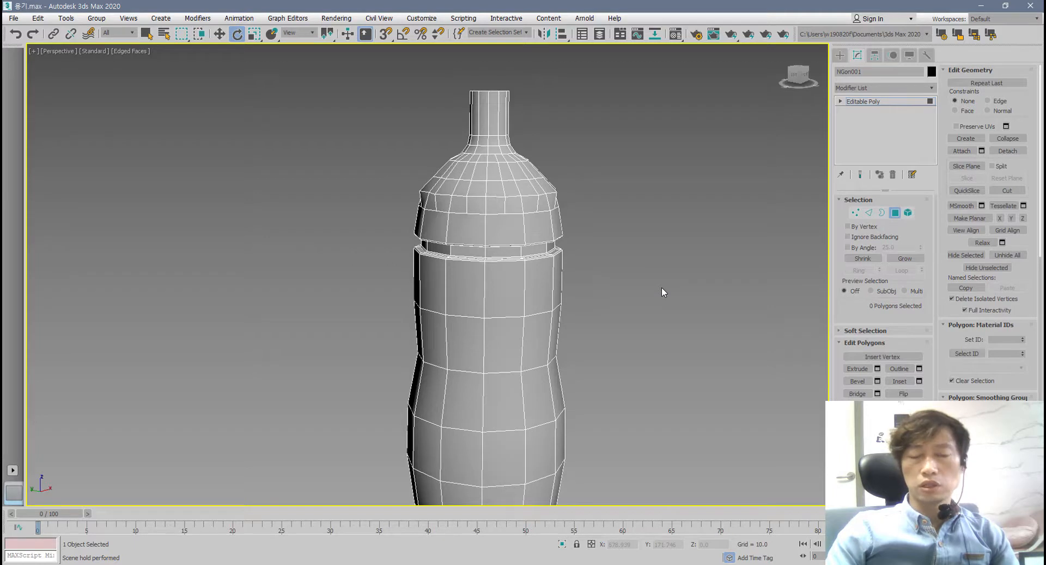
Undo the shoulder tessellation and leave no polygons selected on the bottle.
{"action": "key", "text": "ctrl+z"}
{"action": "key", "text": "ctrl+z"}
{"action": "left_click", "coordinate": [707, 288]}
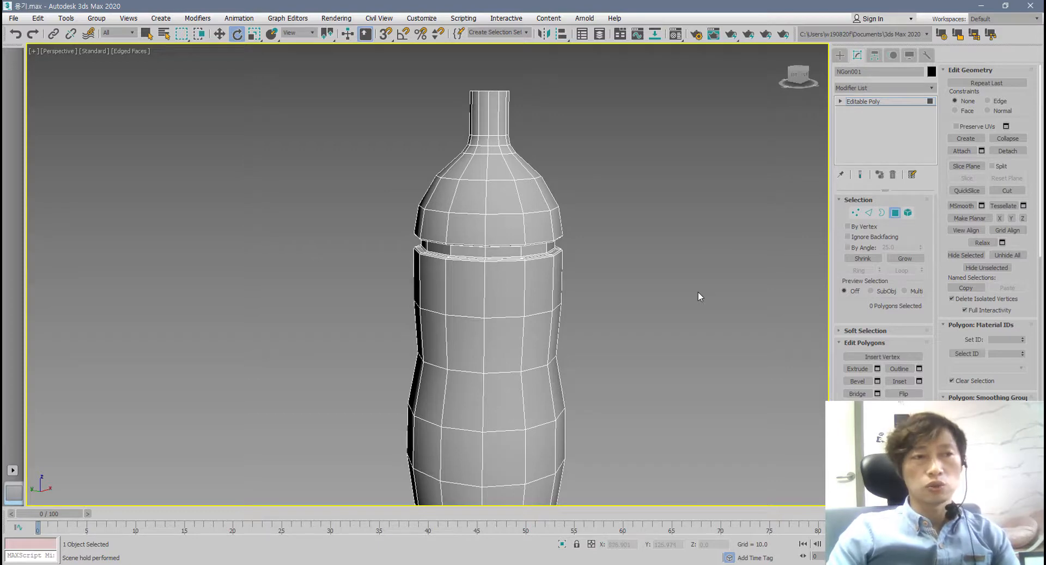
{"action": "middle_click_drag", "start_coordinate": [699, 295], "coordinate": [685, 256]}
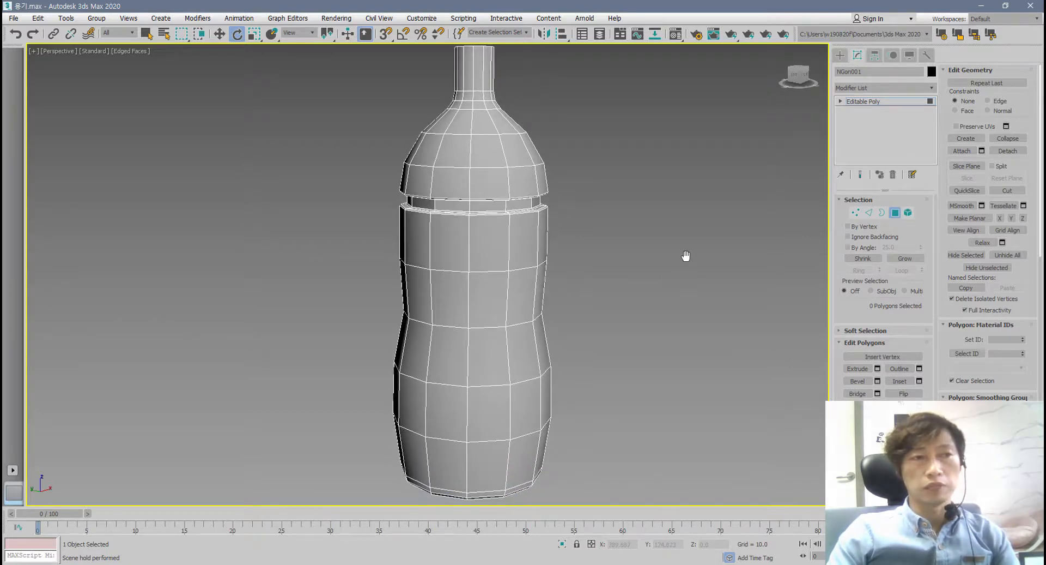